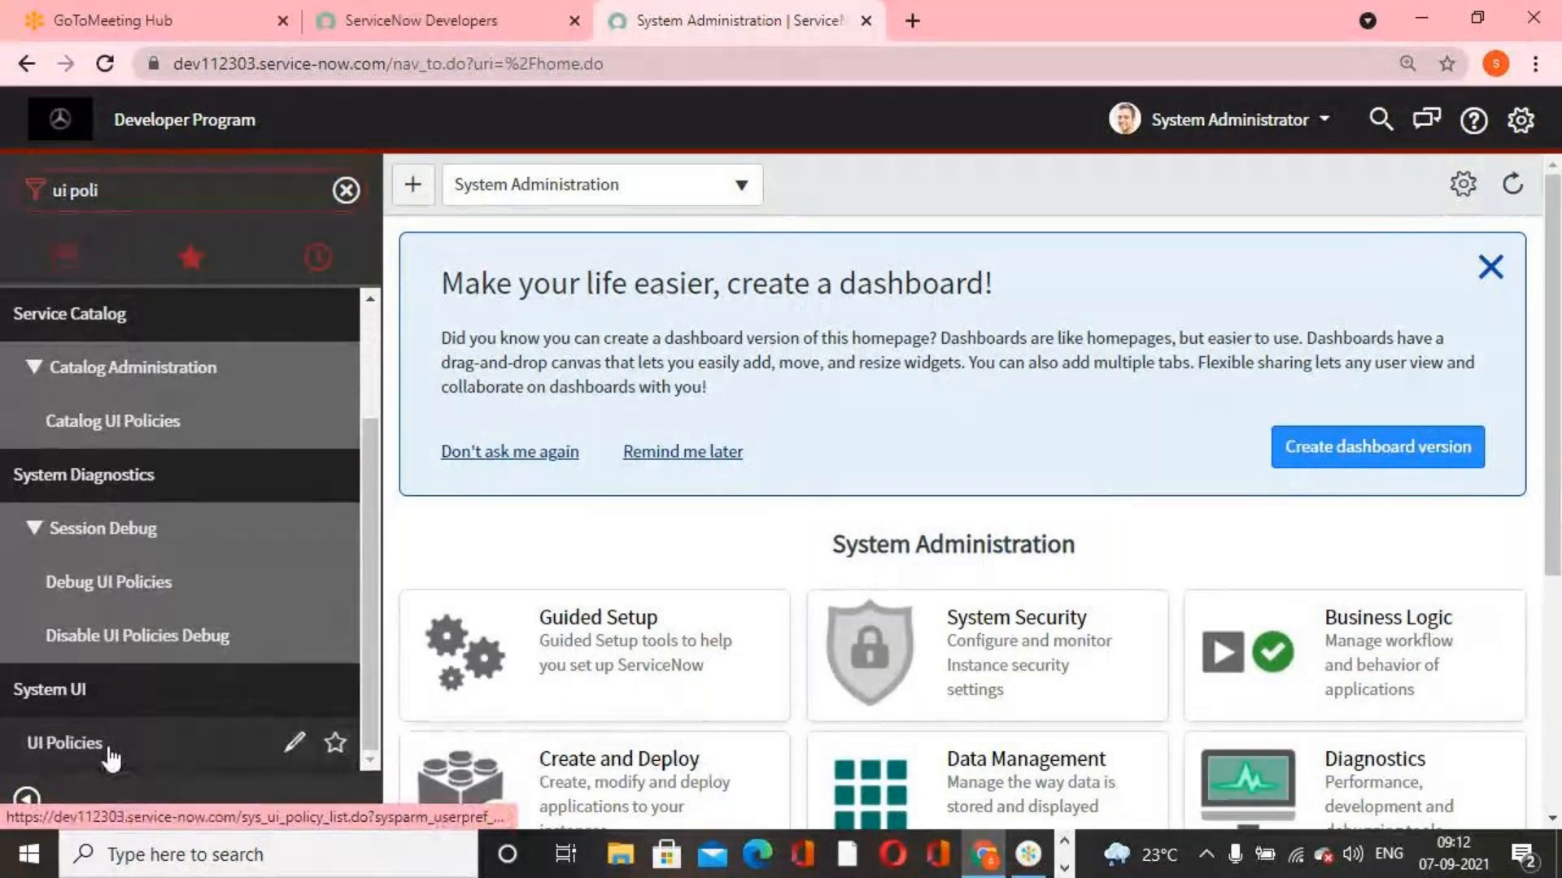
Open the UI Policies list under System UI and start a new UI policy record
{"action": "left_click", "coordinate": [108, 750]}
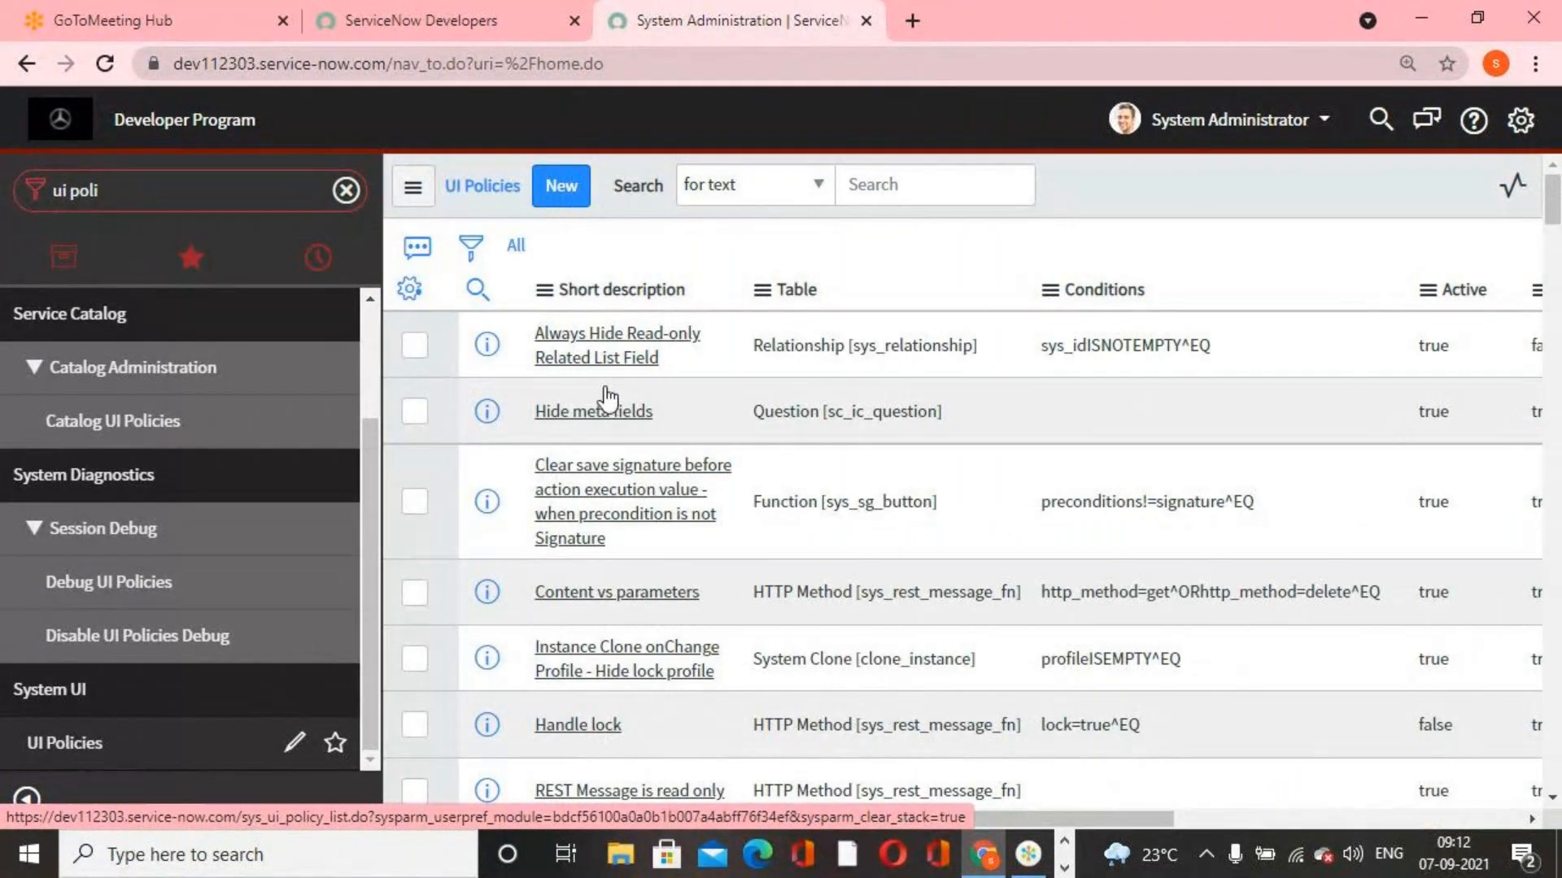
{"action": "left_click", "coordinate": [540, 193]}
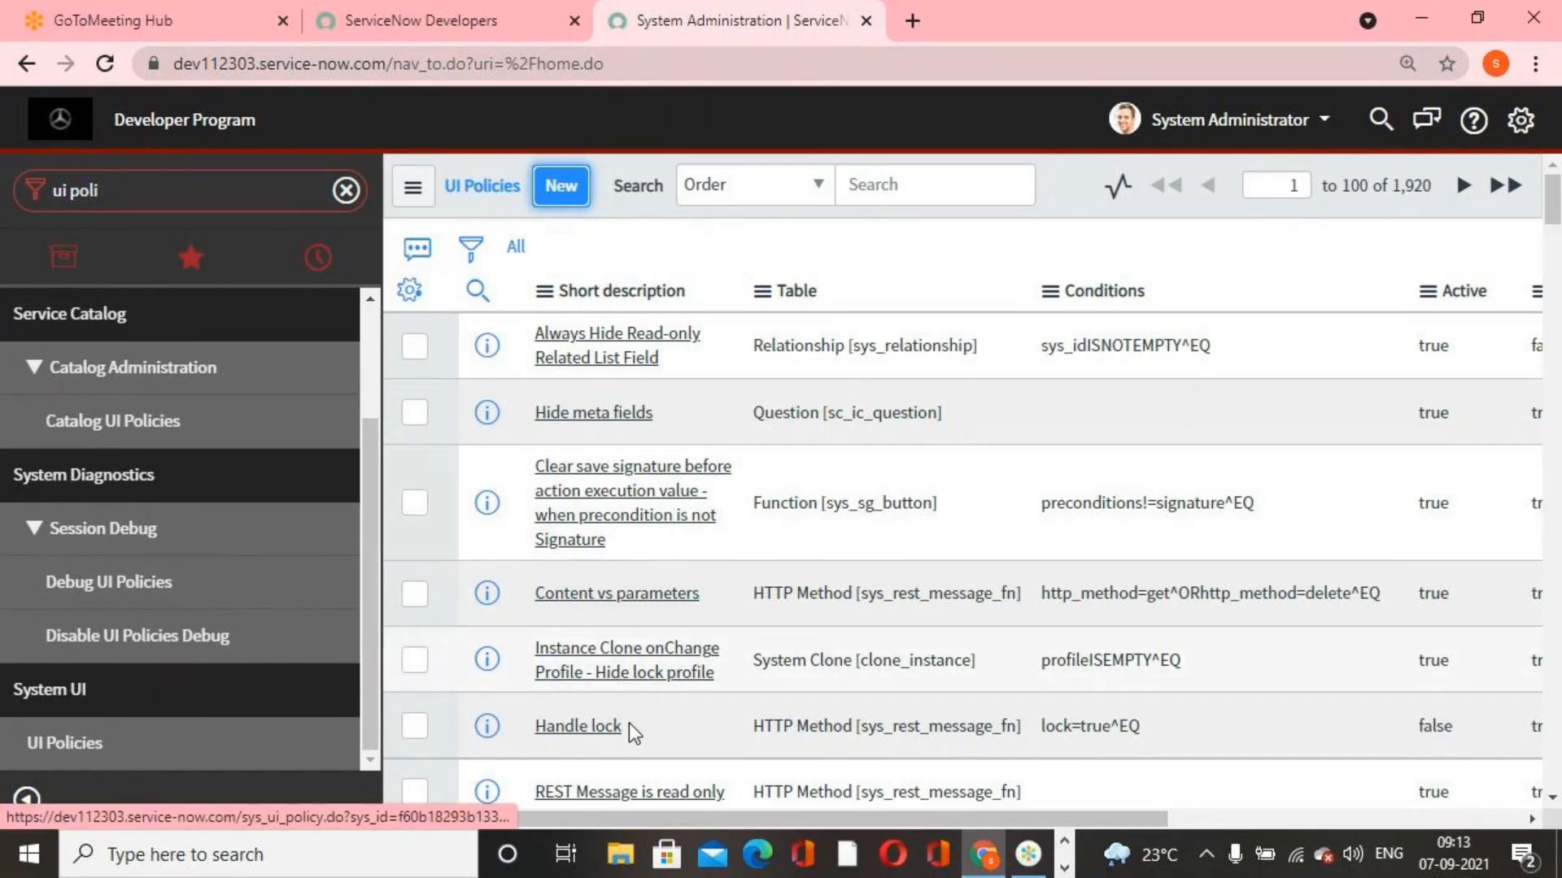
{"action": "left_click", "coordinate": [563, 196]}
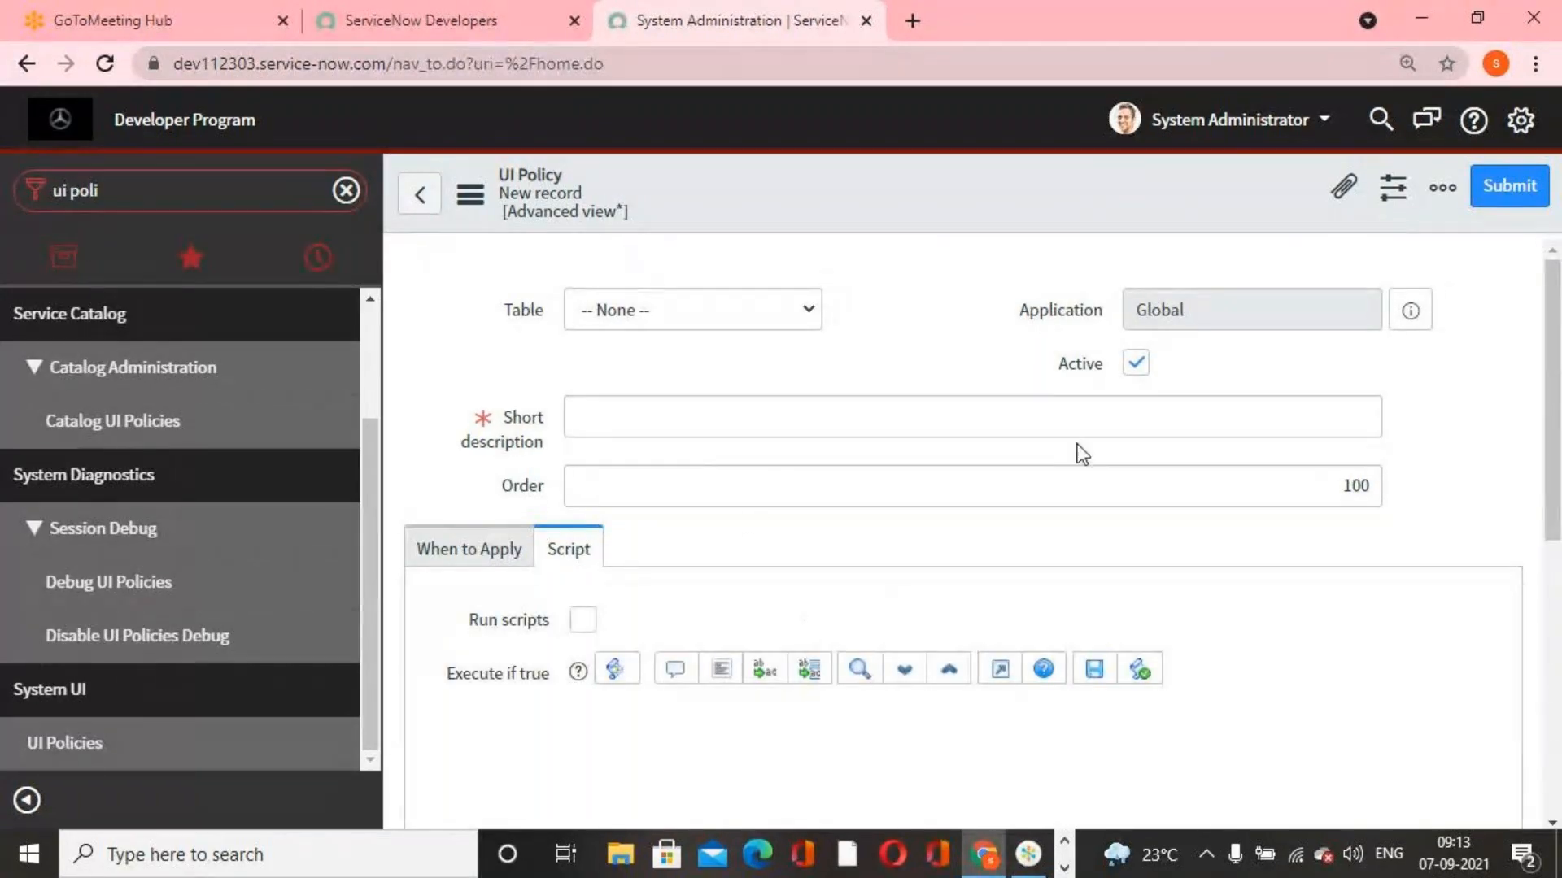
Examine the new UI policy form's Table, Short description and Order fields and its When to Apply settings
{"action": "scroll", "coordinate": [1094, 480], "scroll_direction": "down", "scroll_amount": 1}
{"action": "scroll", "coordinate": [1028, 501], "scroll_direction": "down", "scroll_amount": 3}
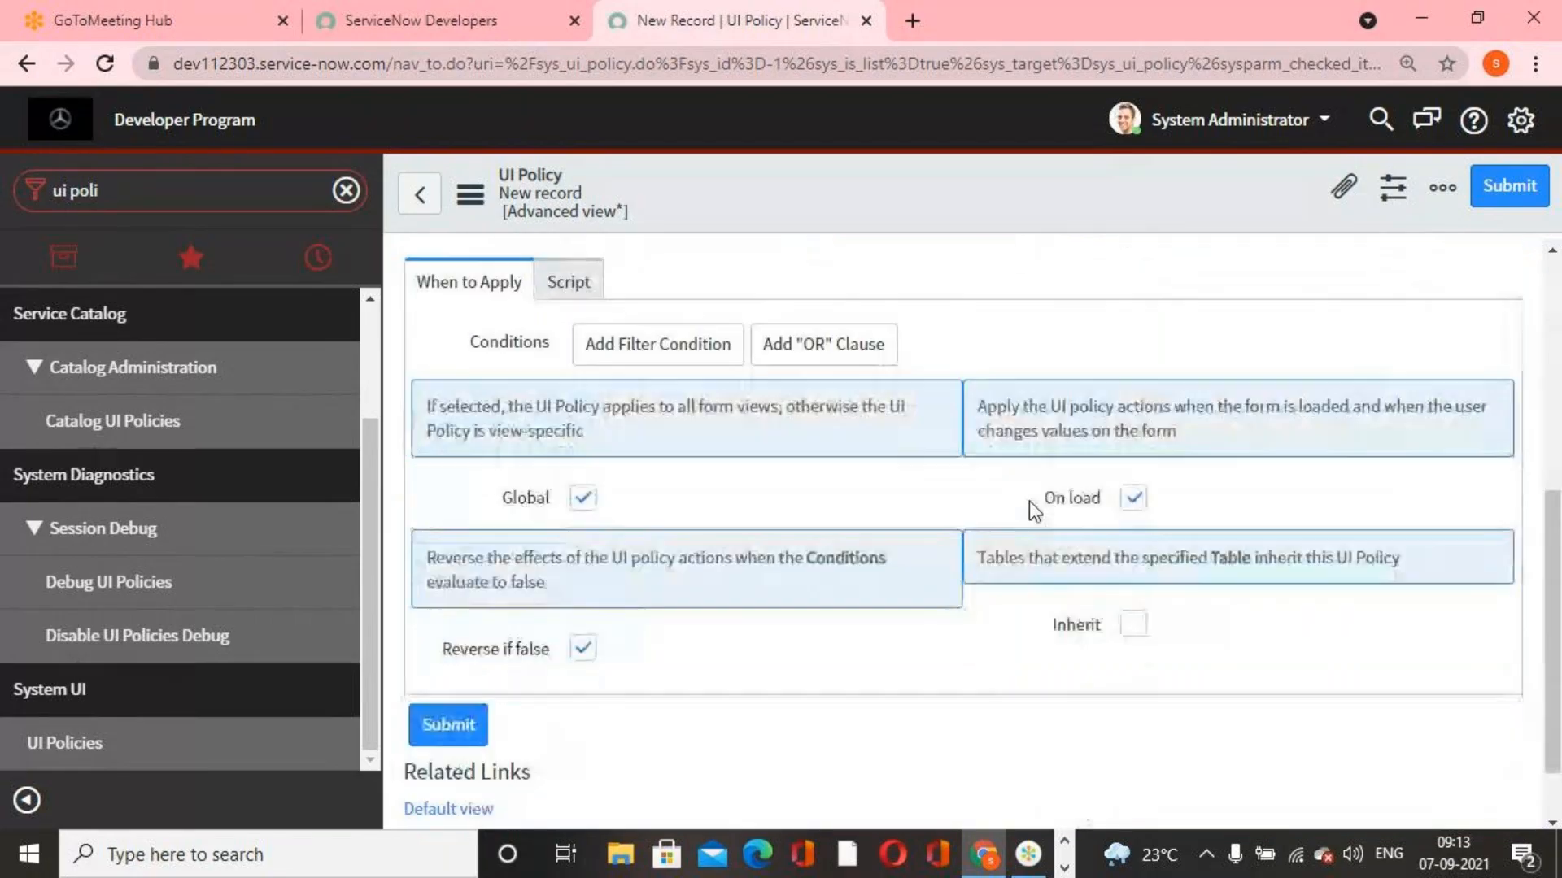
{"action": "scroll", "coordinate": [955, 505], "scroll_direction": "up", "scroll_amount": 1}
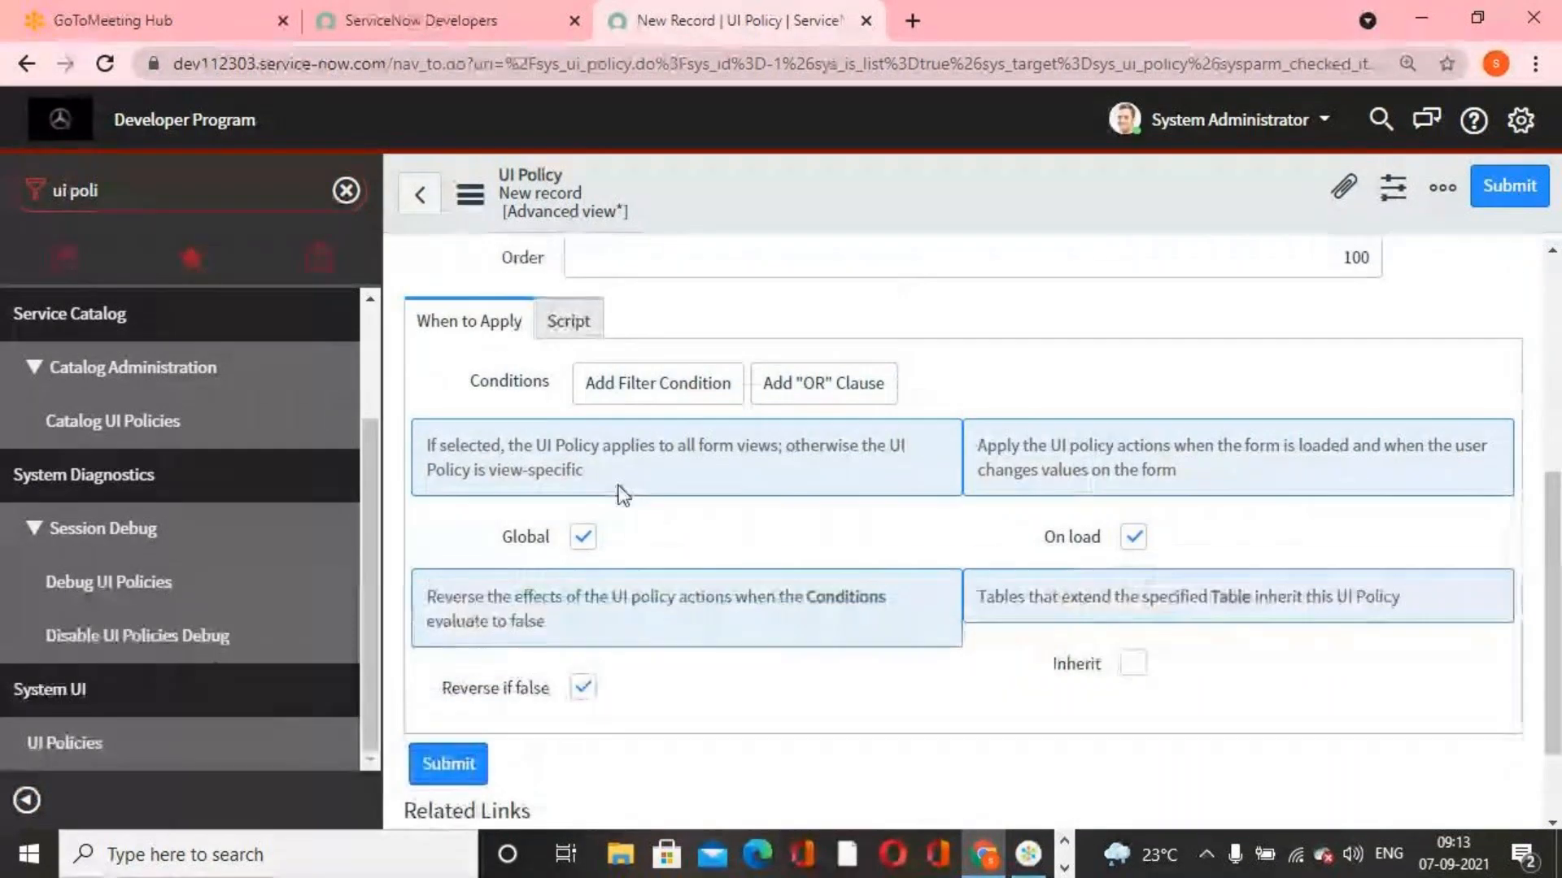
{"action": "scroll", "coordinate": [636, 530], "scroll_direction": "down", "scroll_amount": 2}
{"action": "scroll", "coordinate": [651, 561], "scroll_direction": "up", "scroll_amount": 7}
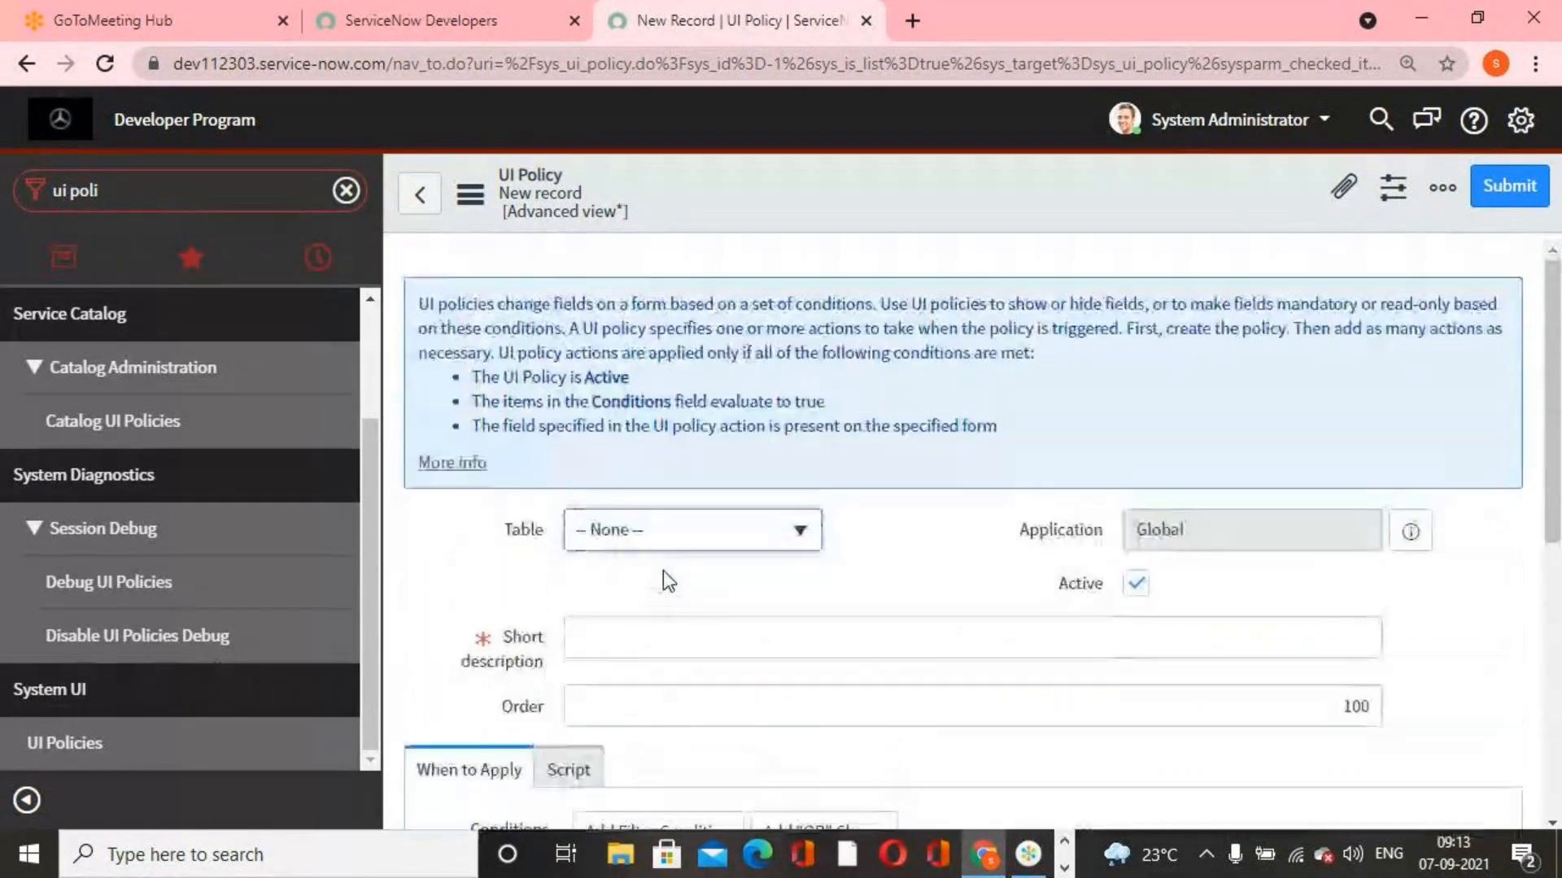
{"action": "scroll", "coordinate": [662, 570], "scroll_direction": "down", "scroll_amount": 3}
{"action": "scroll", "coordinate": [667, 578], "scroll_direction": "down", "scroll_amount": 5}
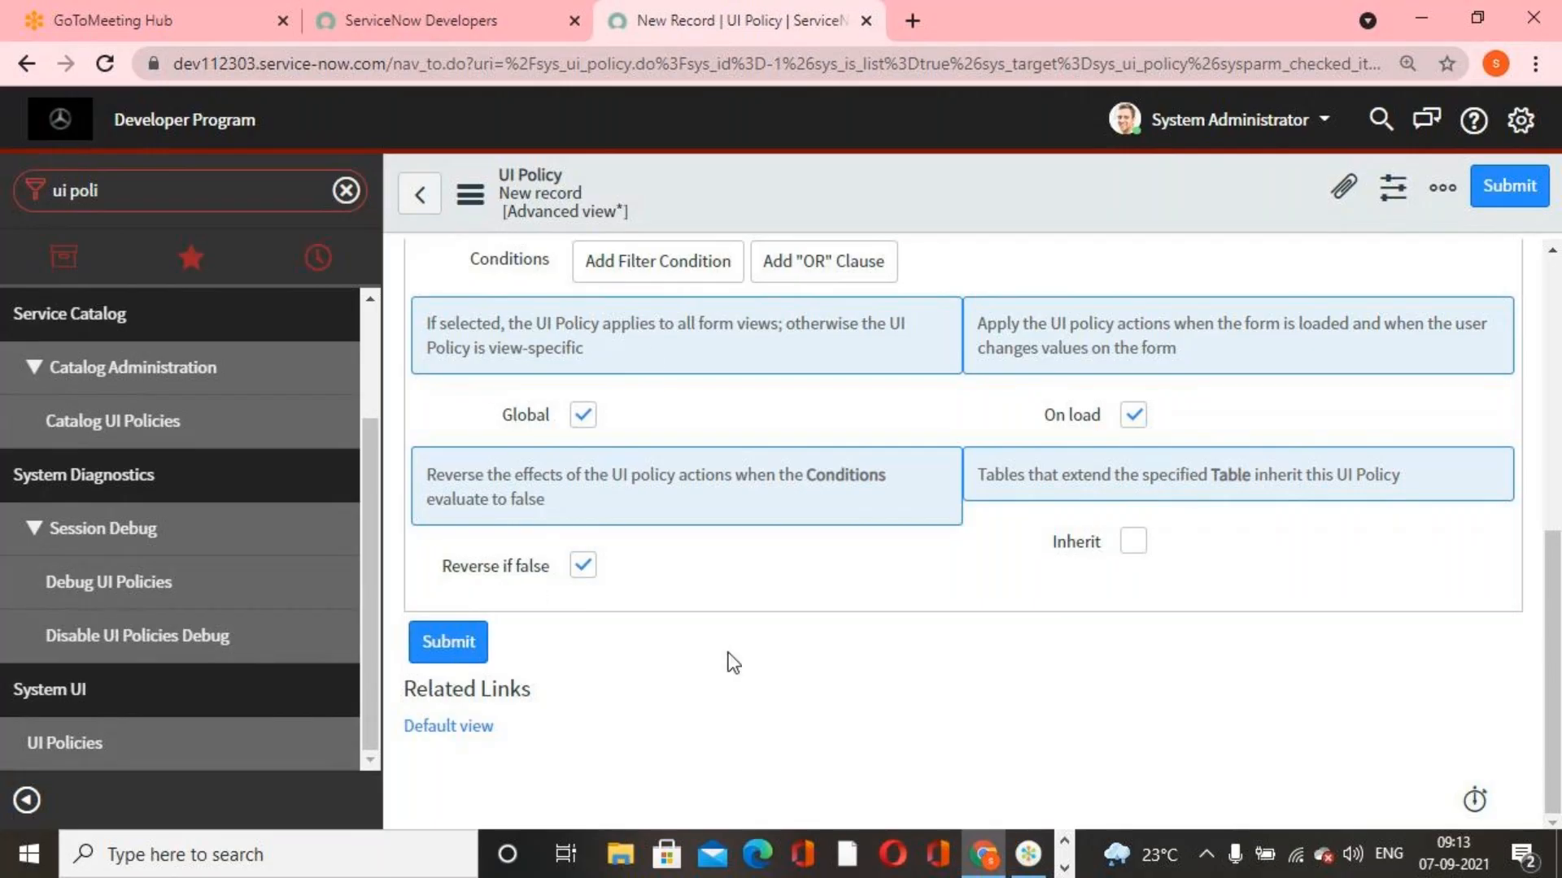
{"action": "scroll", "coordinate": [729, 661], "scroll_direction": "up", "scroll_amount": 2}
{"action": "scroll", "coordinate": [728, 652], "scroll_direction": "up", "scroll_amount": 4}
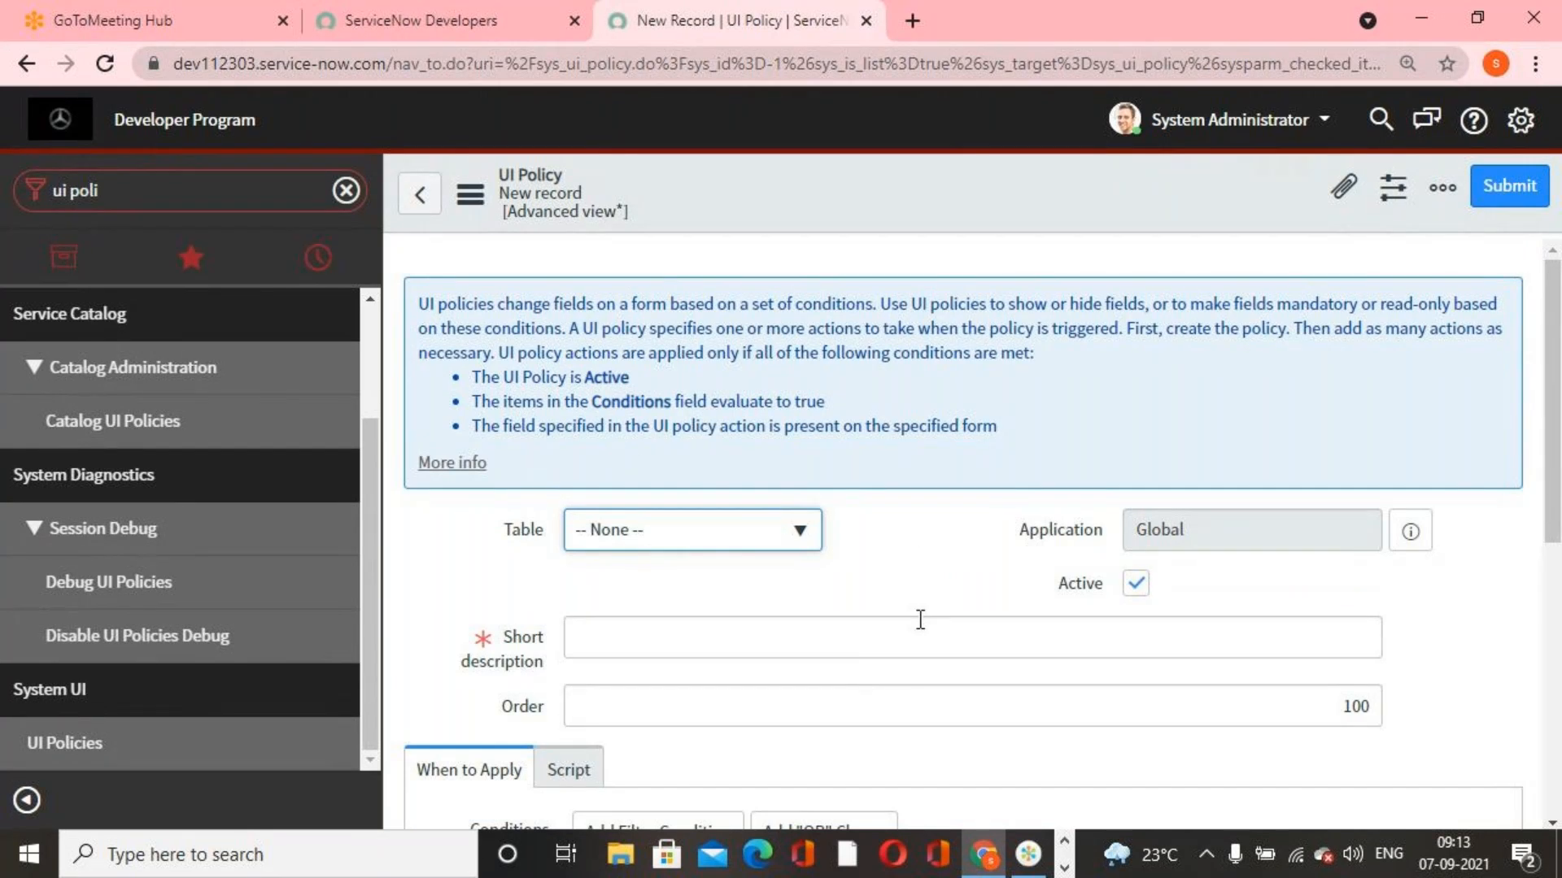
{"action": "scroll", "coordinate": [920, 619], "scroll_direction": "down", "scroll_amount": 5}
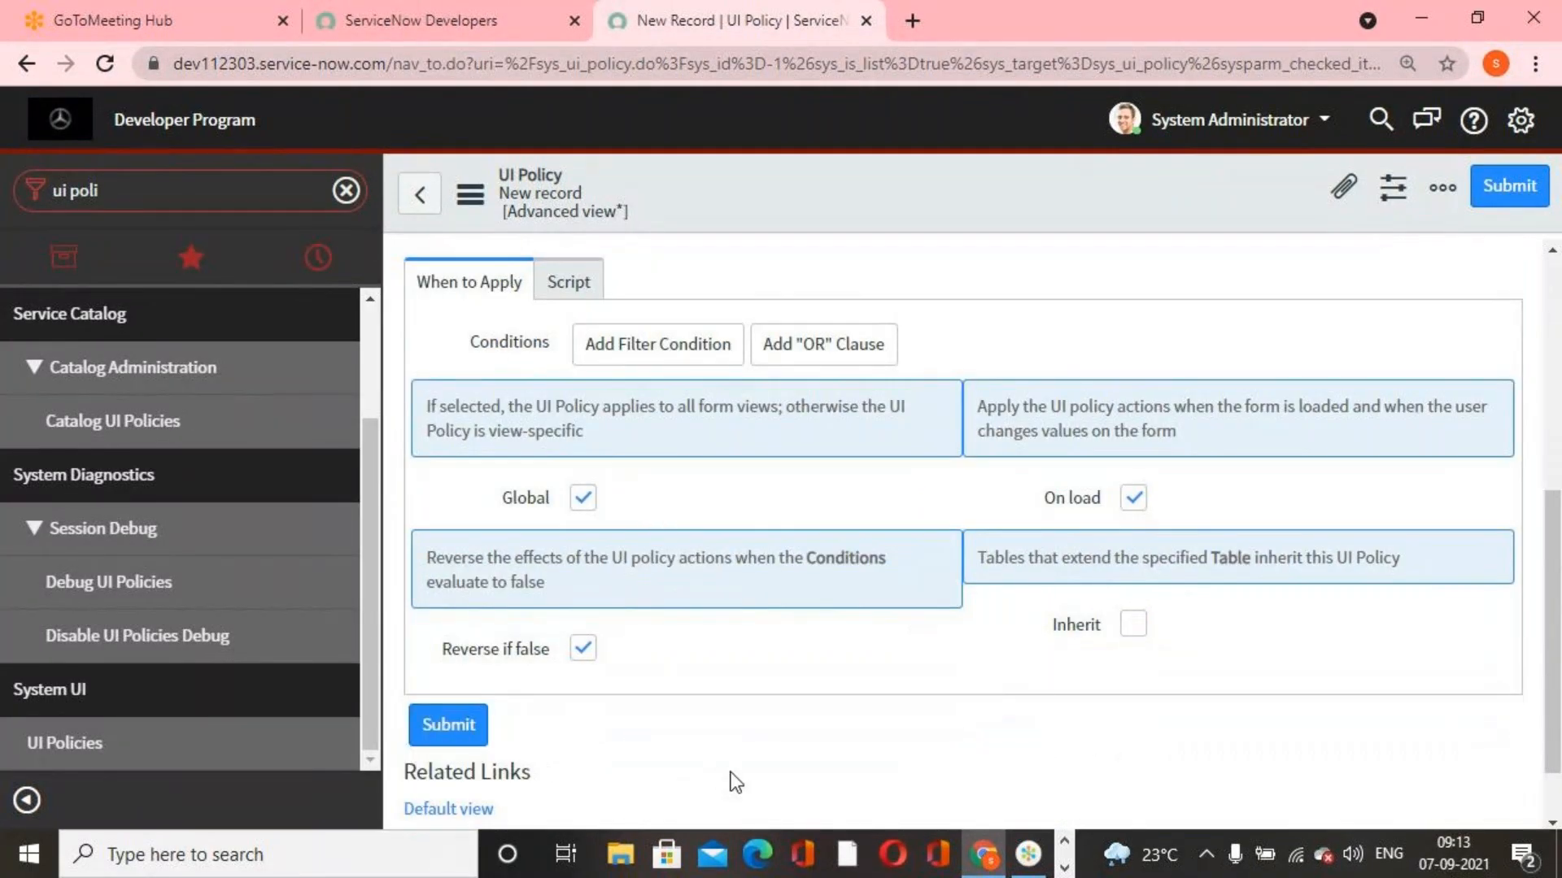
{"action": "scroll", "coordinate": [724, 775], "scroll_direction": "up", "scroll_amount": 5}
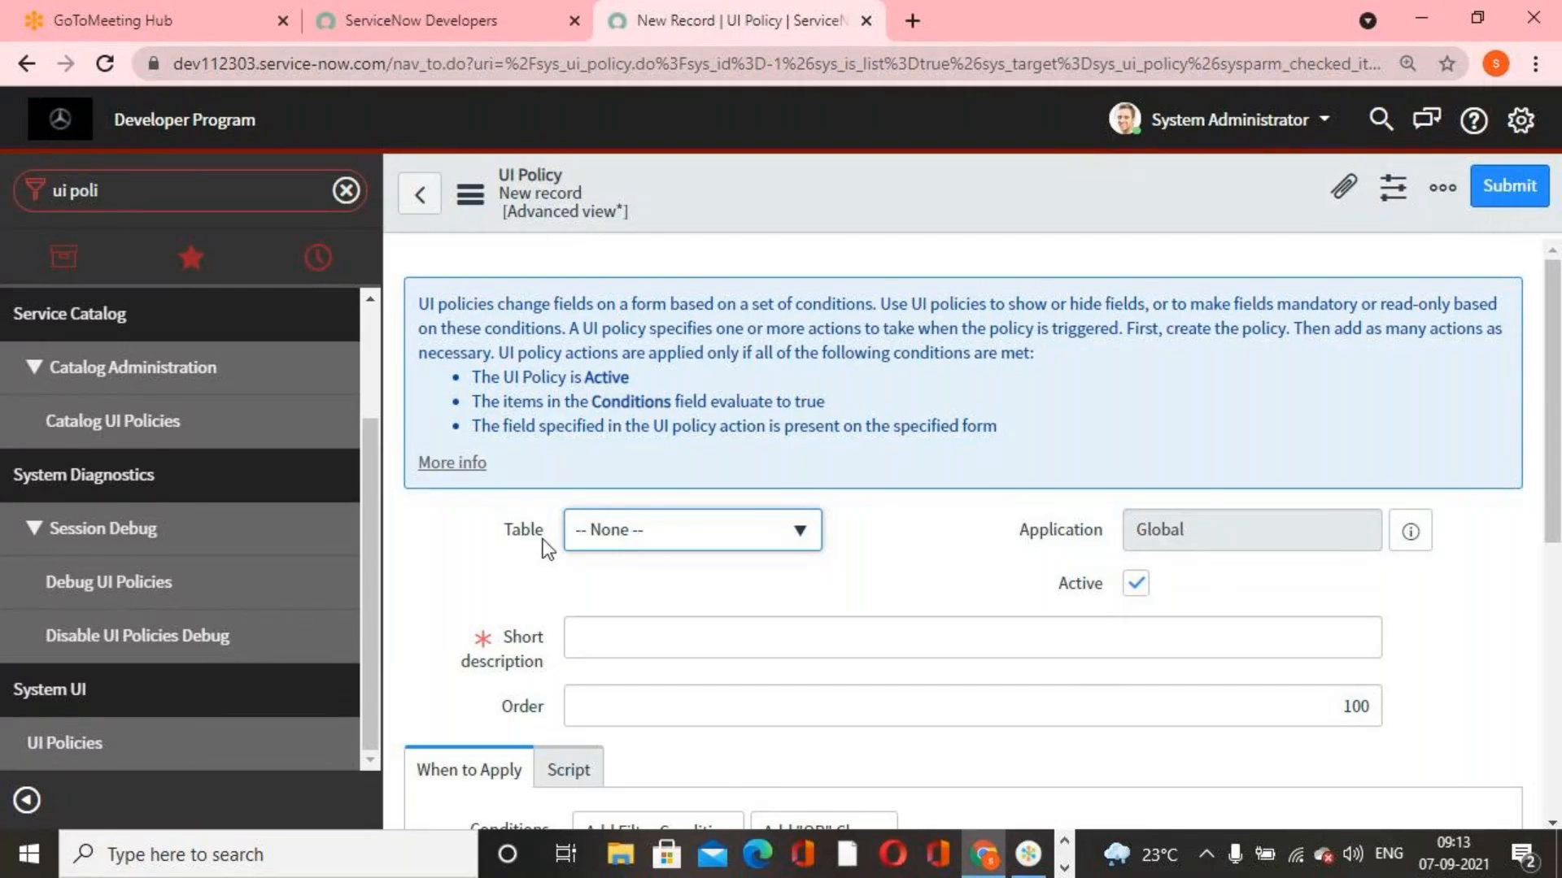
Turn off the Global option to examine the View field, and turn Global back on
{"action": "scroll", "coordinate": [897, 614], "scroll_direction": "down", "scroll_amount": 5}
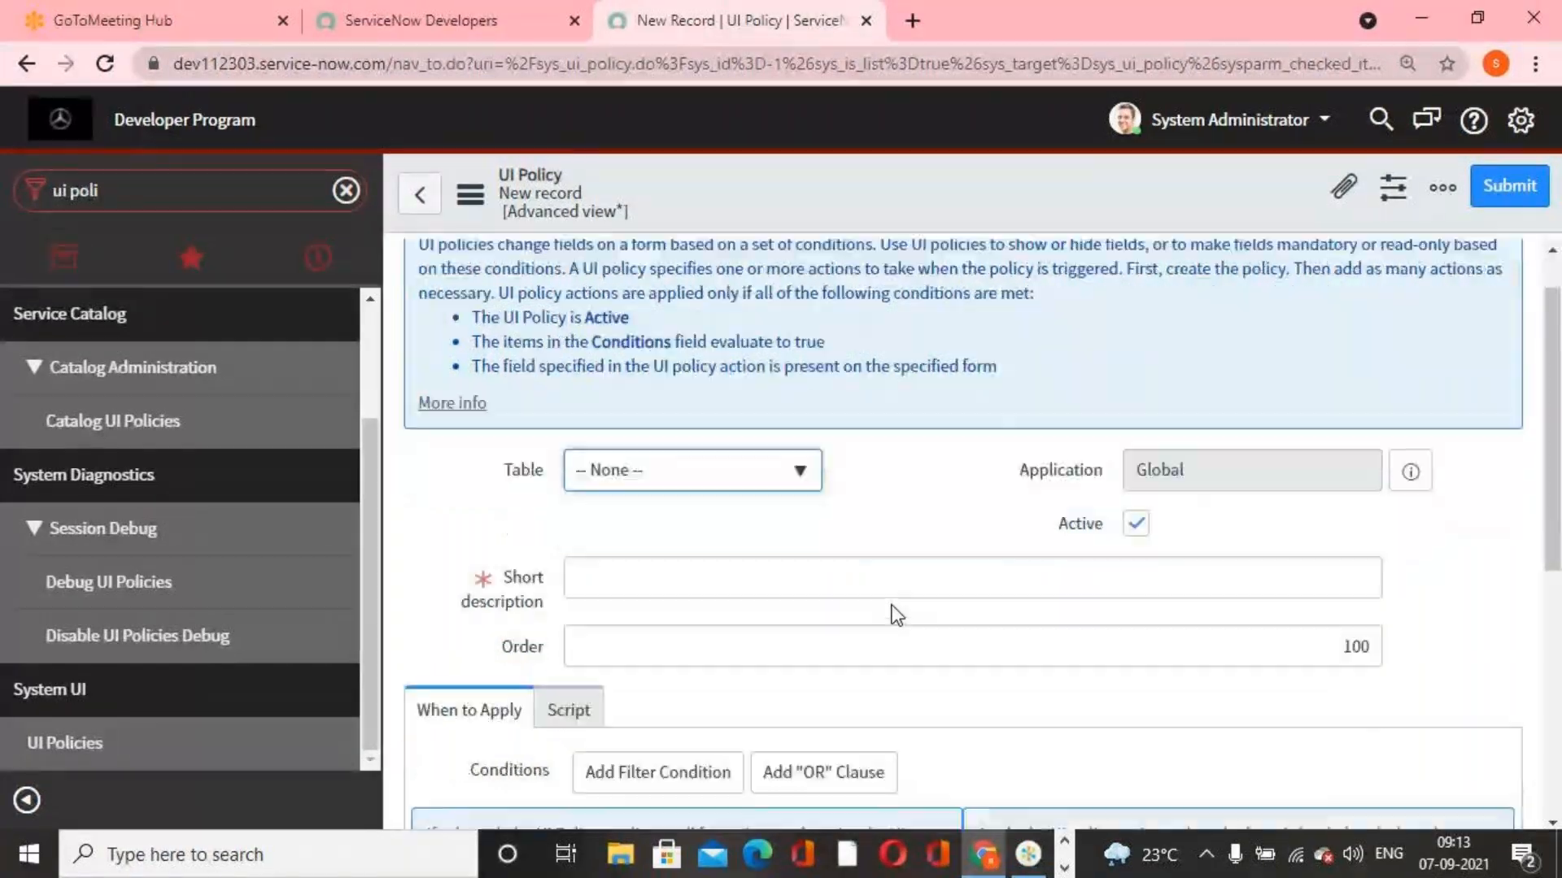
{"action": "left_click", "coordinate": [582, 497]}
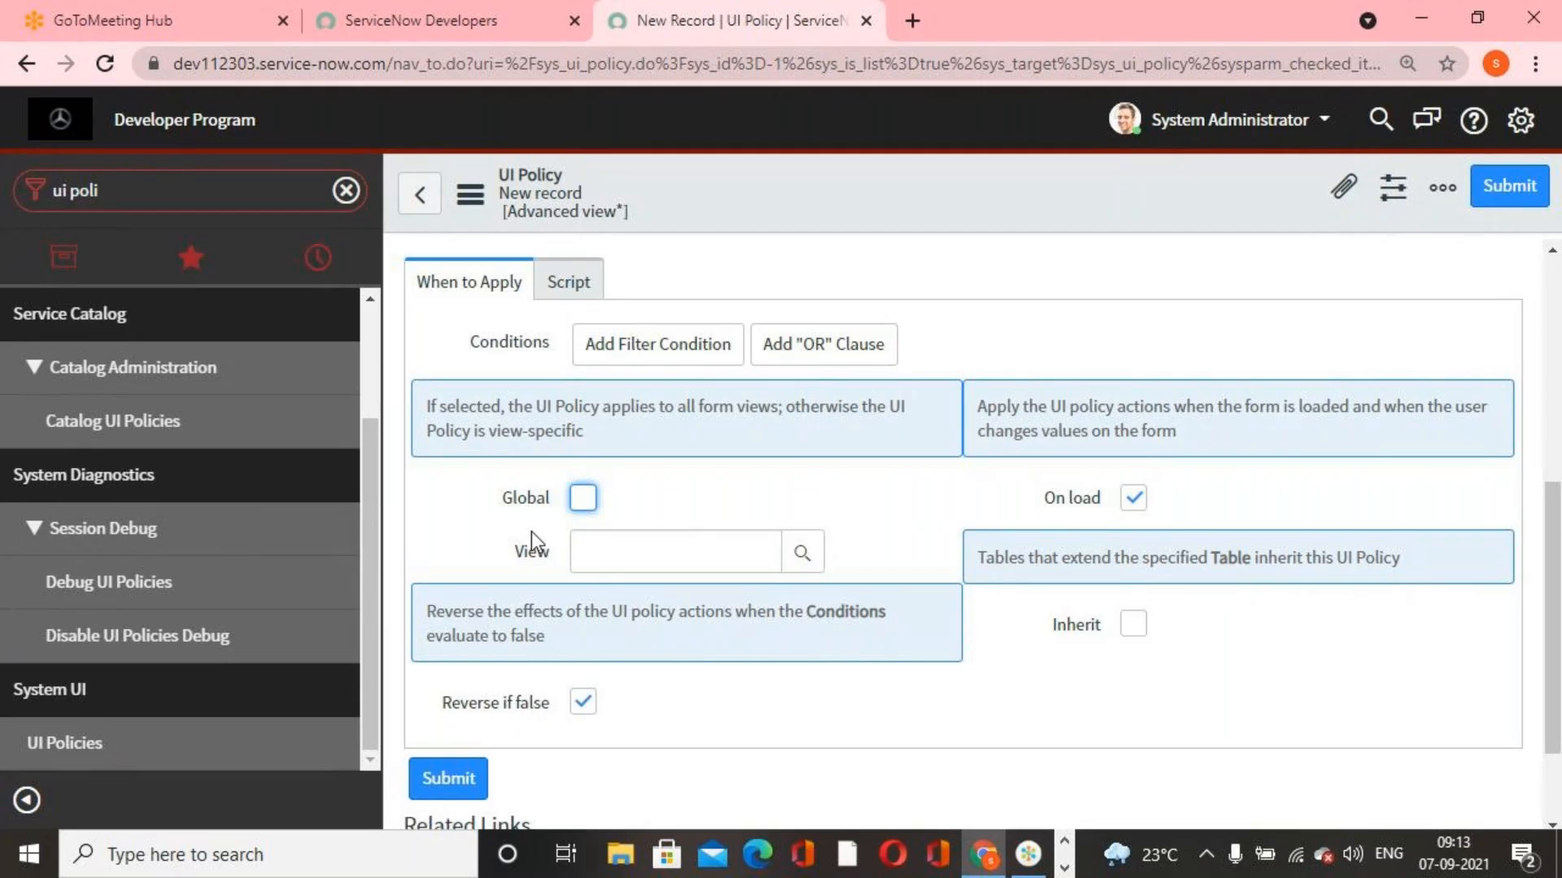
{"action": "scroll", "coordinate": [760, 567], "scroll_direction": "up", "scroll_amount": 5}
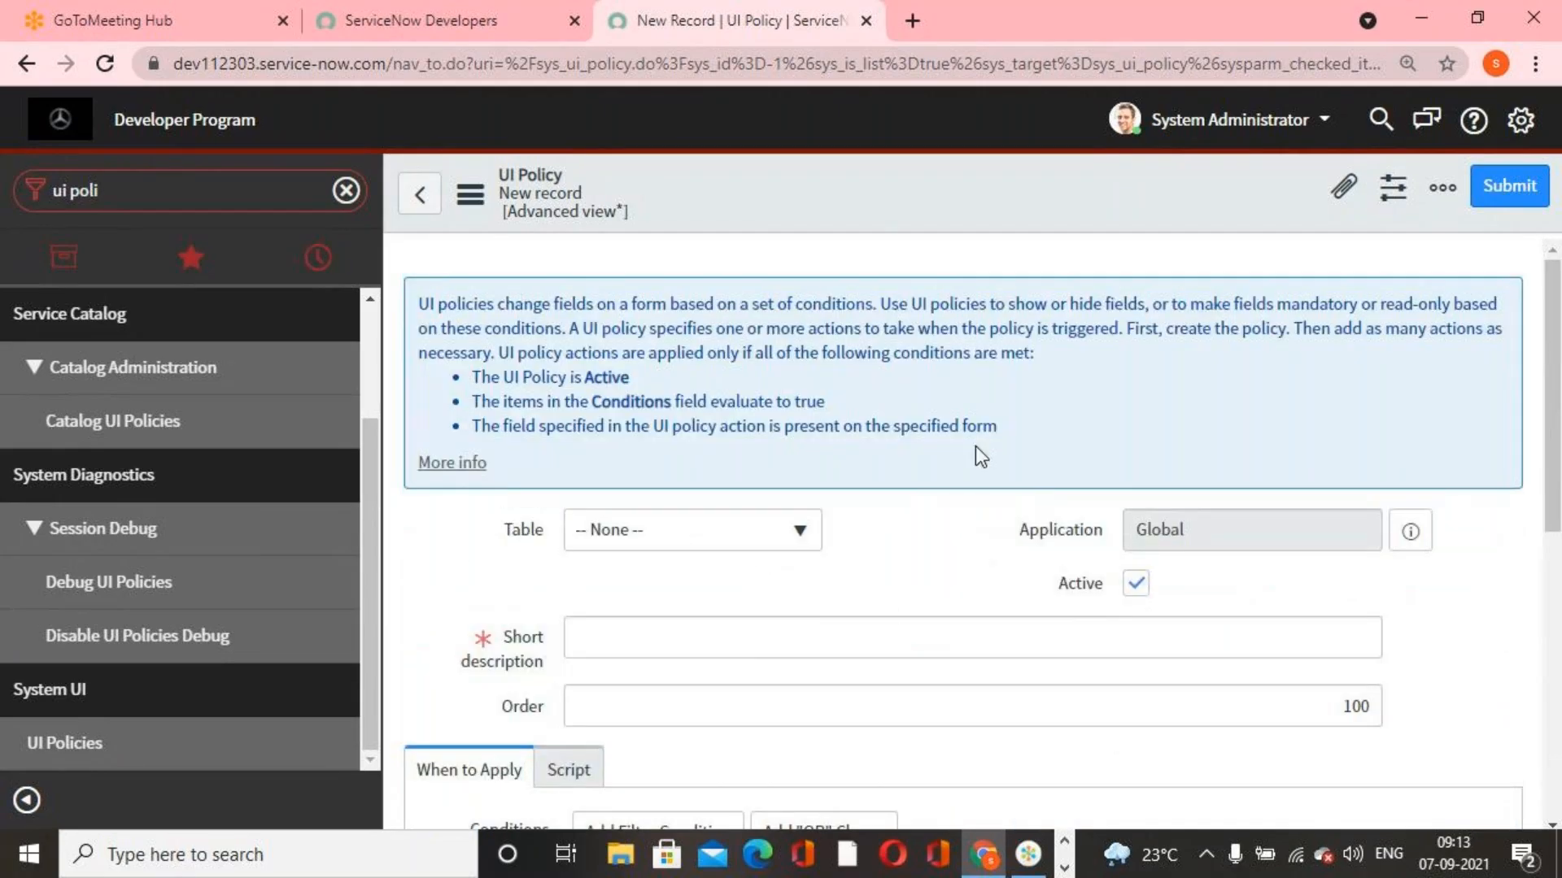
{"action": "scroll", "coordinate": [874, 655], "scroll_direction": "down", "scroll_amount": 1}
{"action": "scroll", "coordinate": [874, 655], "scroll_direction": "down", "scroll_amount": 4}
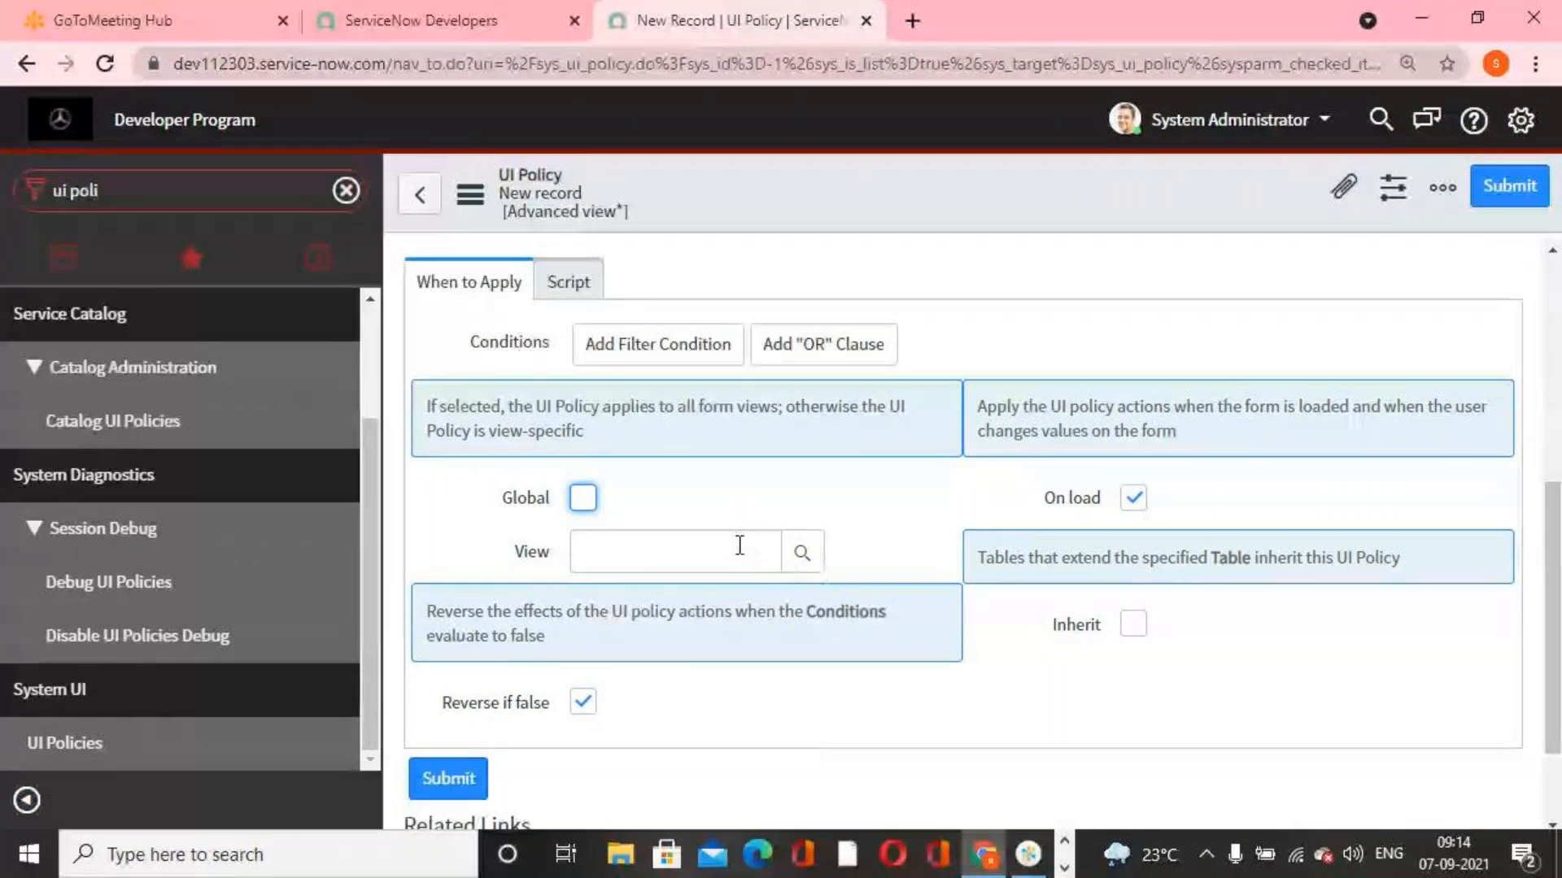
{"action": "left_click", "coordinate": [583, 497]}
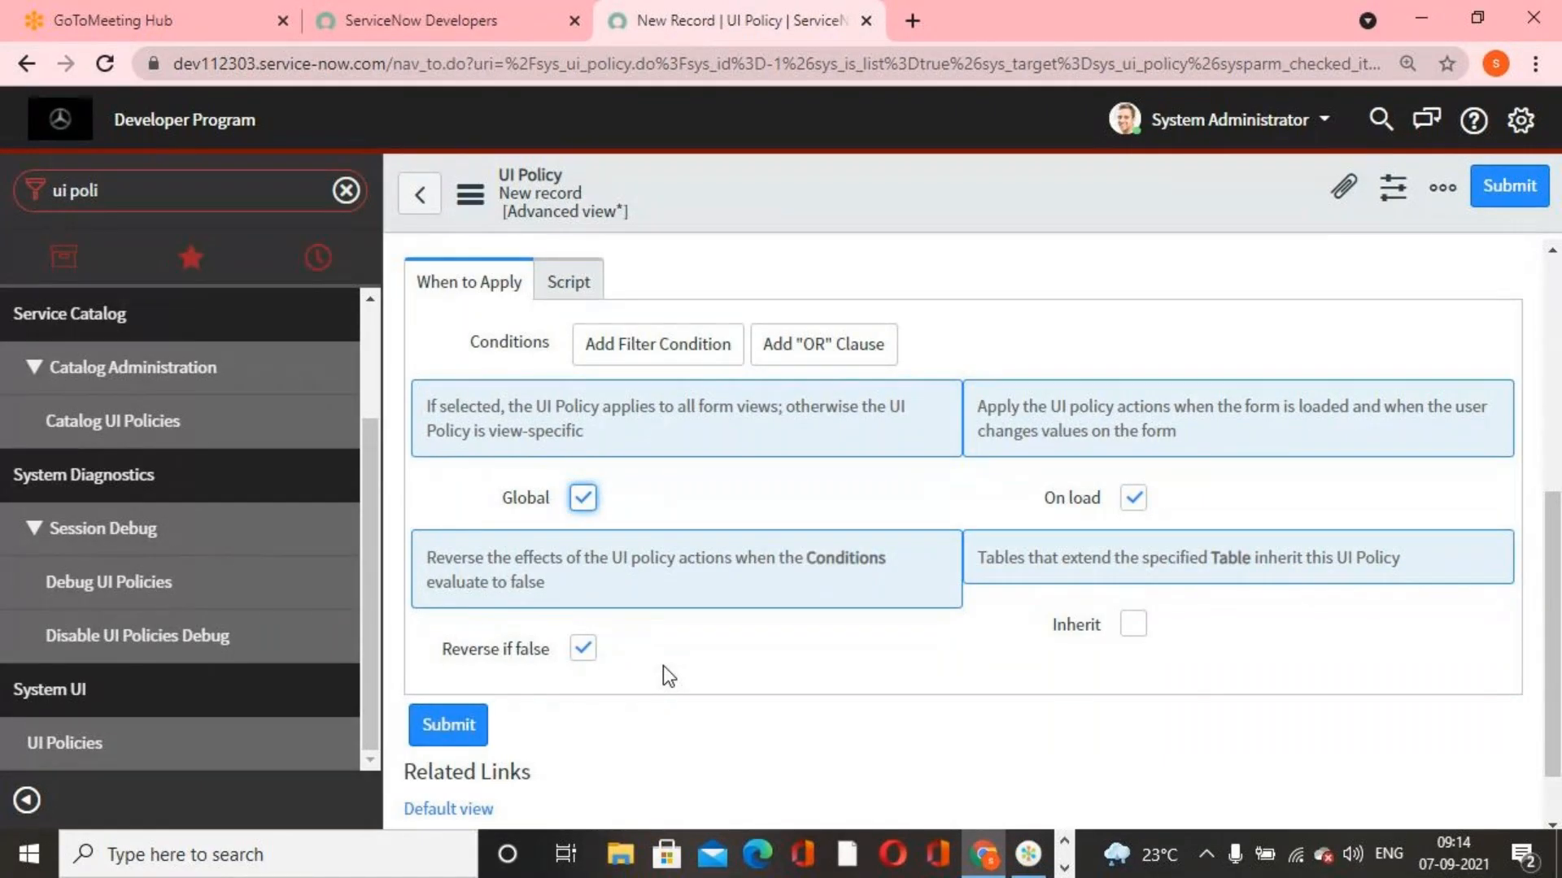
Review the On load, Reverse if false and Inherit options of the new UI policy
{"action": "scroll", "coordinate": [760, 675], "scroll_direction": "up", "scroll_amount": 5}
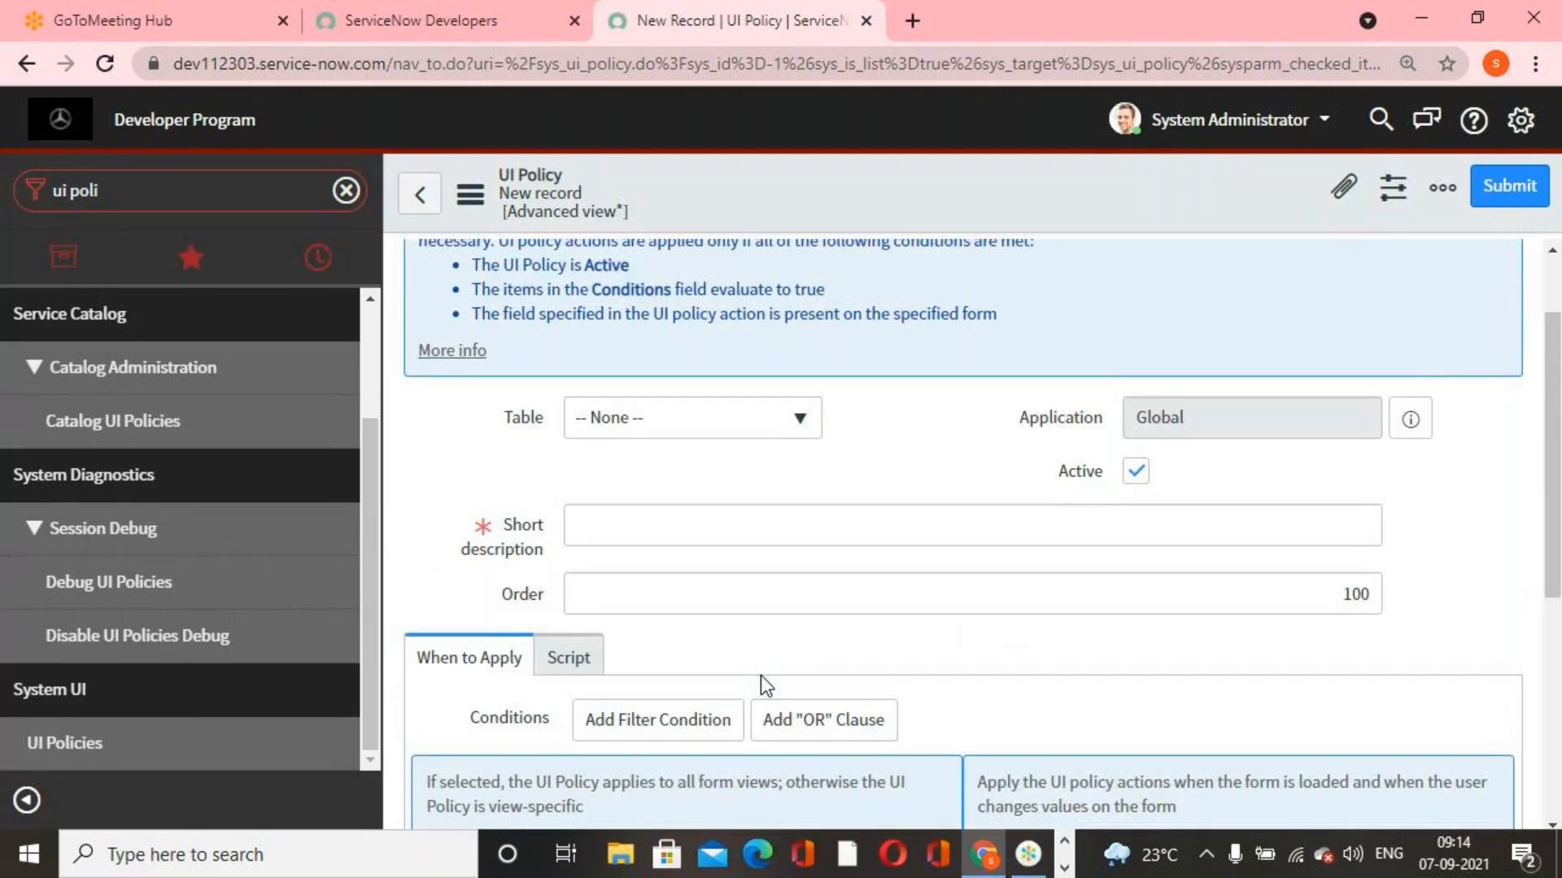
{"action": "scroll", "coordinate": [760, 675], "scroll_direction": "down", "scroll_amount": 6}
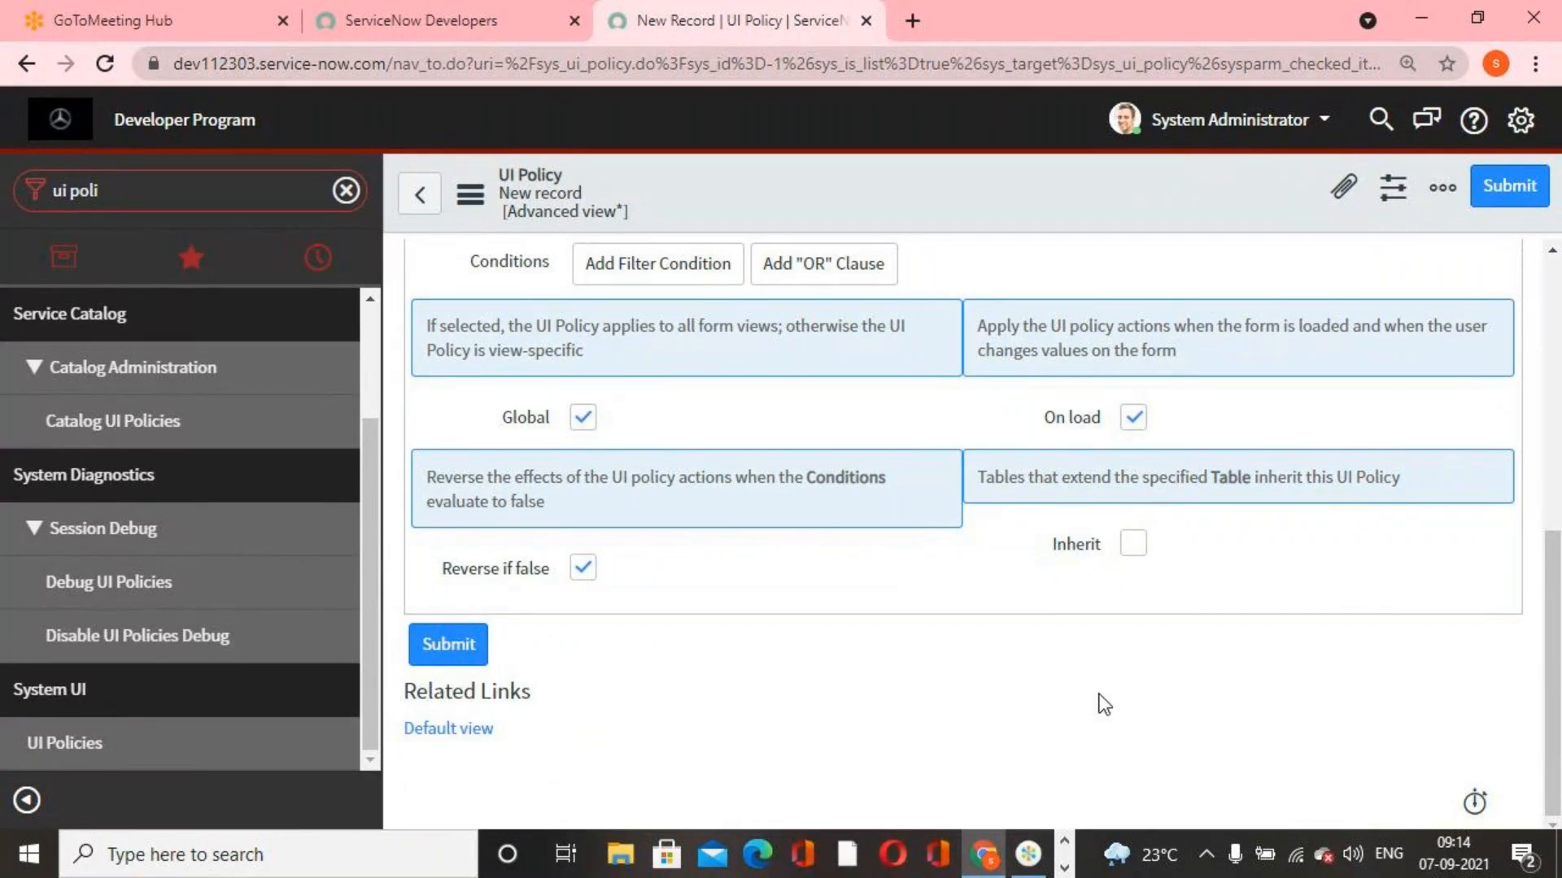
{"action": "scroll", "coordinate": [1100, 694], "scroll_direction": "up", "scroll_amount": 1}
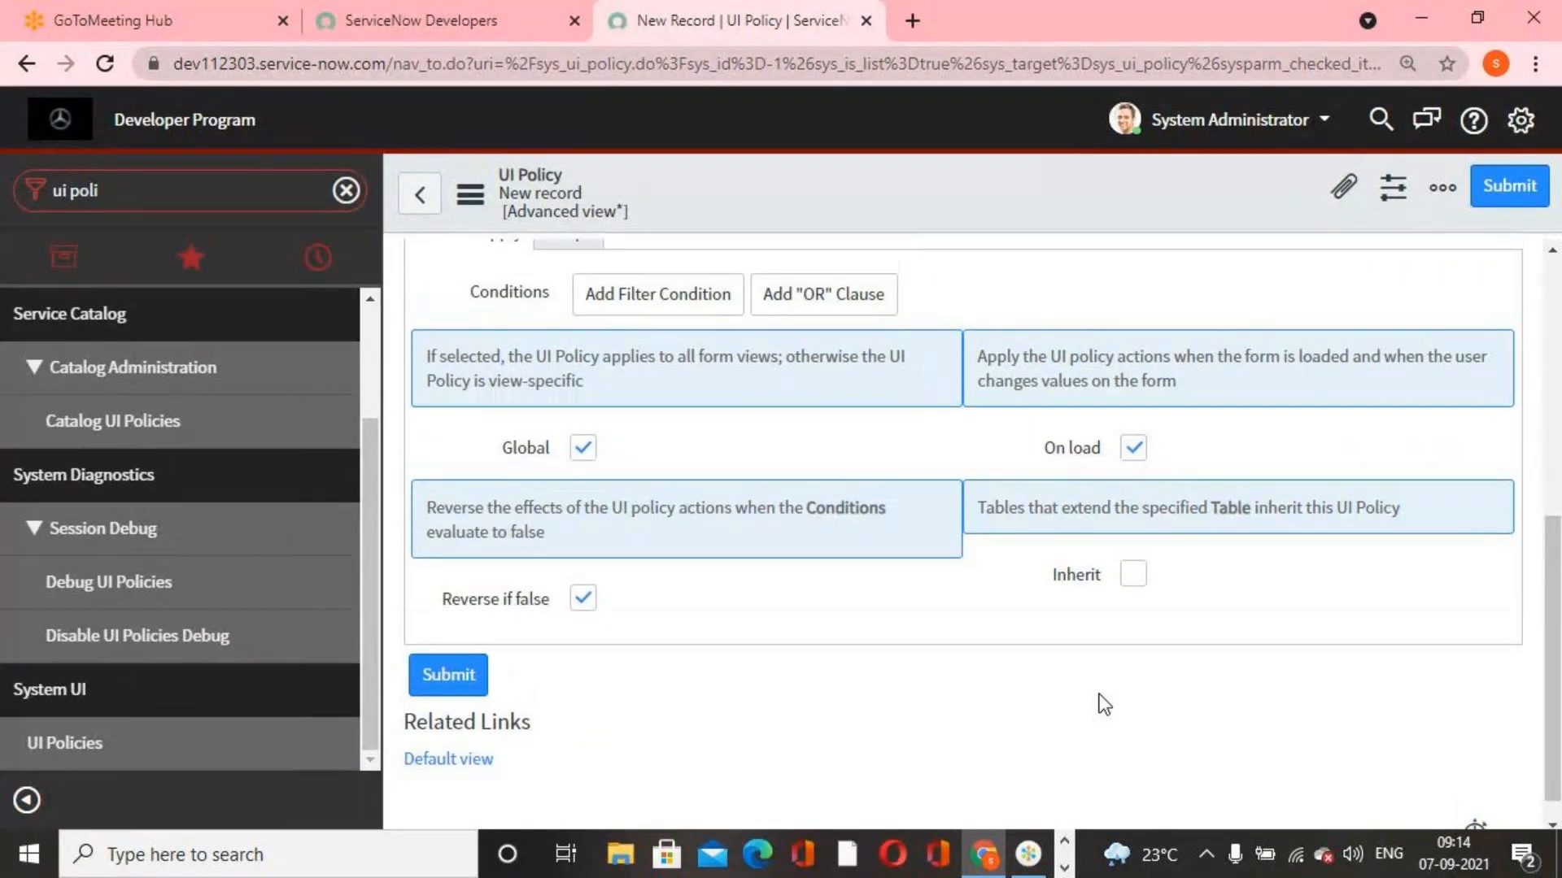
{"action": "scroll", "coordinate": [1100, 694], "scroll_direction": "up", "scroll_amount": 10}
{"action": "scroll", "coordinate": [203, 456], "scroll_direction": "up", "scroll_amount": 2}
{"action": "scroll", "coordinate": [203, 456], "scroll_direction": "down", "scroll_amount": 2}
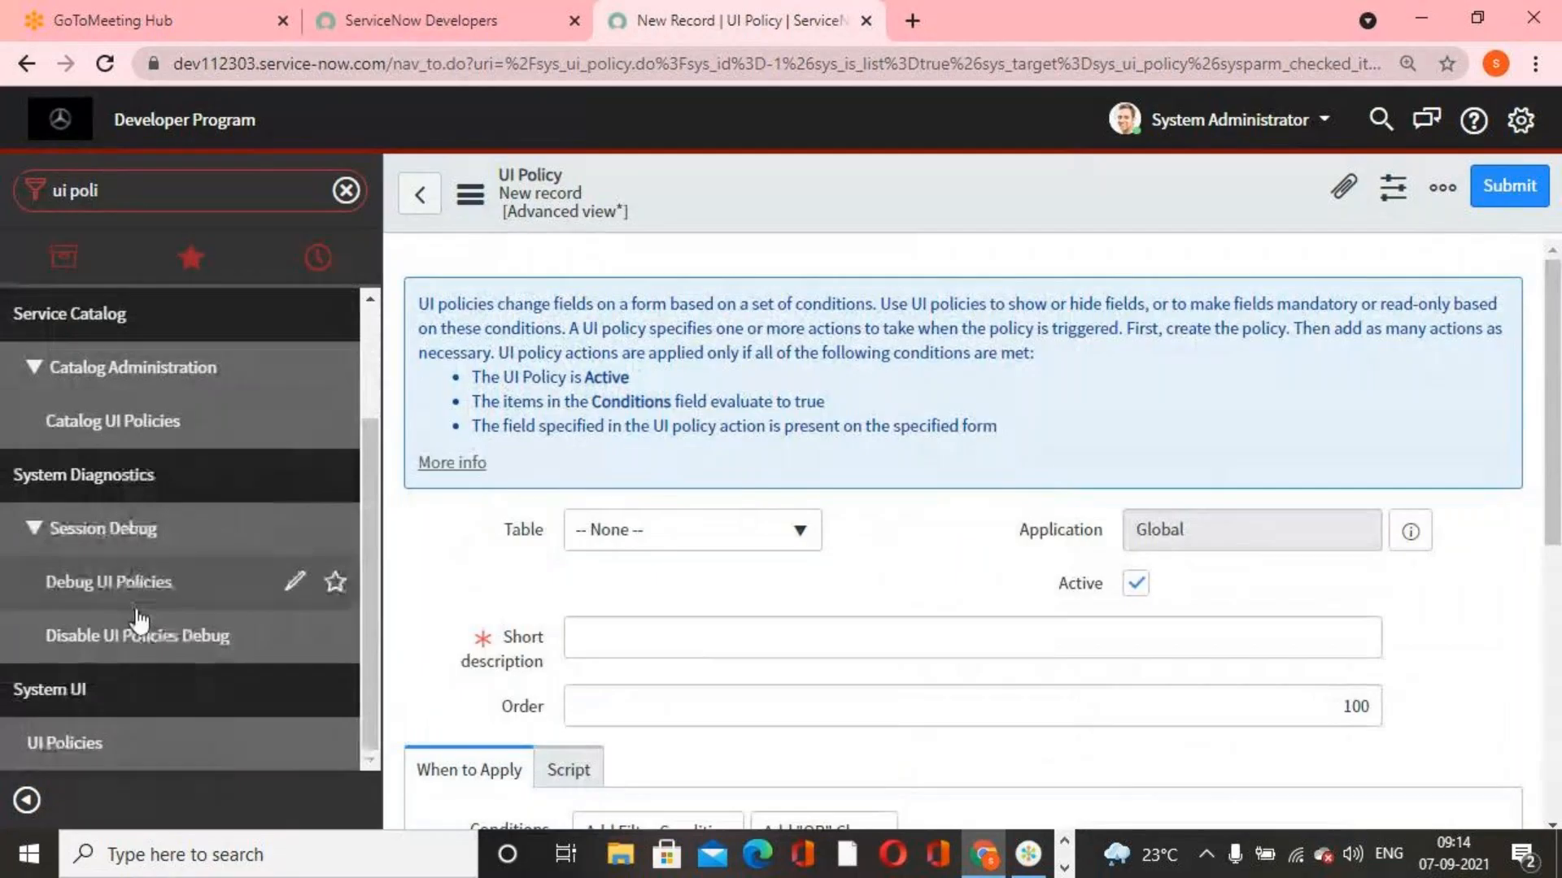
{"action": "scroll", "coordinate": [139, 620], "scroll_direction": "up", "scroll_amount": 2}
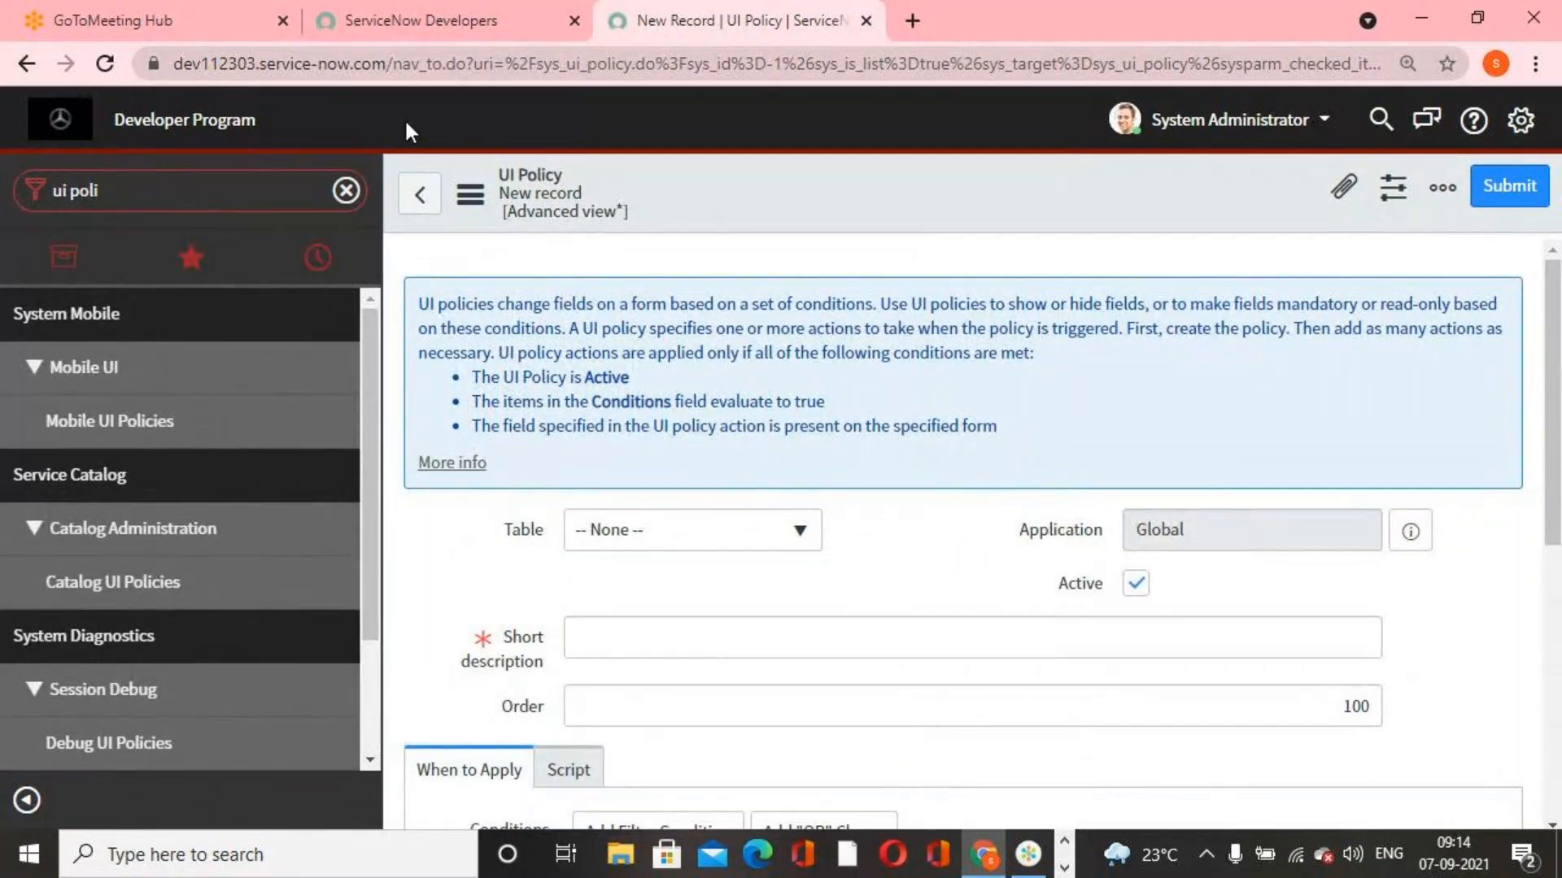
Duplicate the UI policy browser tab, filter the navigator by "incident", and open a new incident record in it
{"action": "right_click", "coordinate": [680, 23]}
{"action": "left_click", "coordinate": [769, 200]}
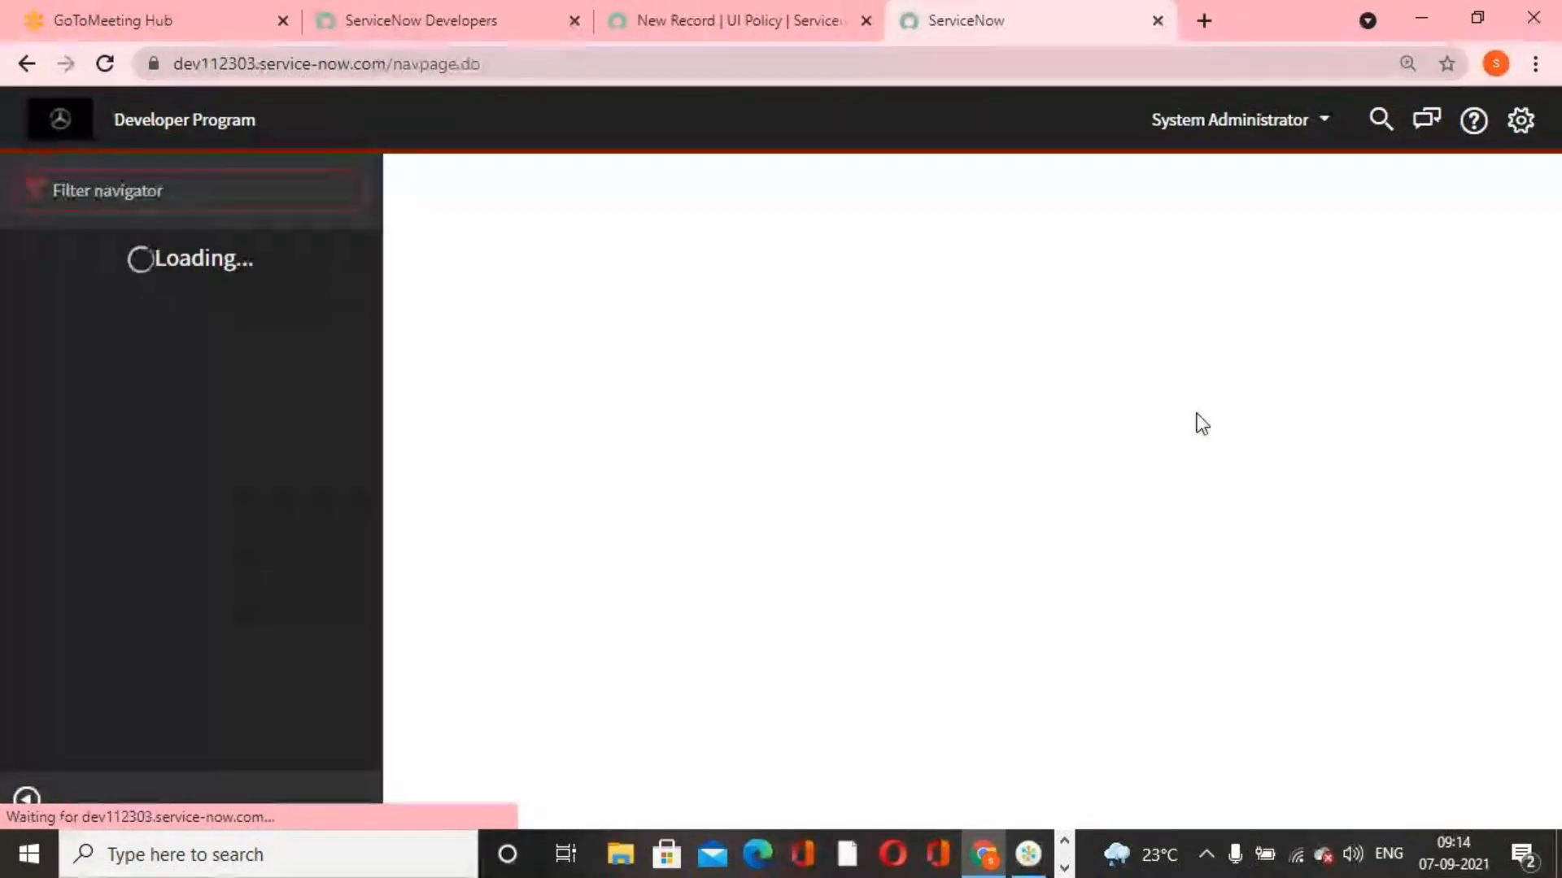
{"action": "left_click", "coordinate": [228, 187]}
{"action": "type", "text": "incident"}
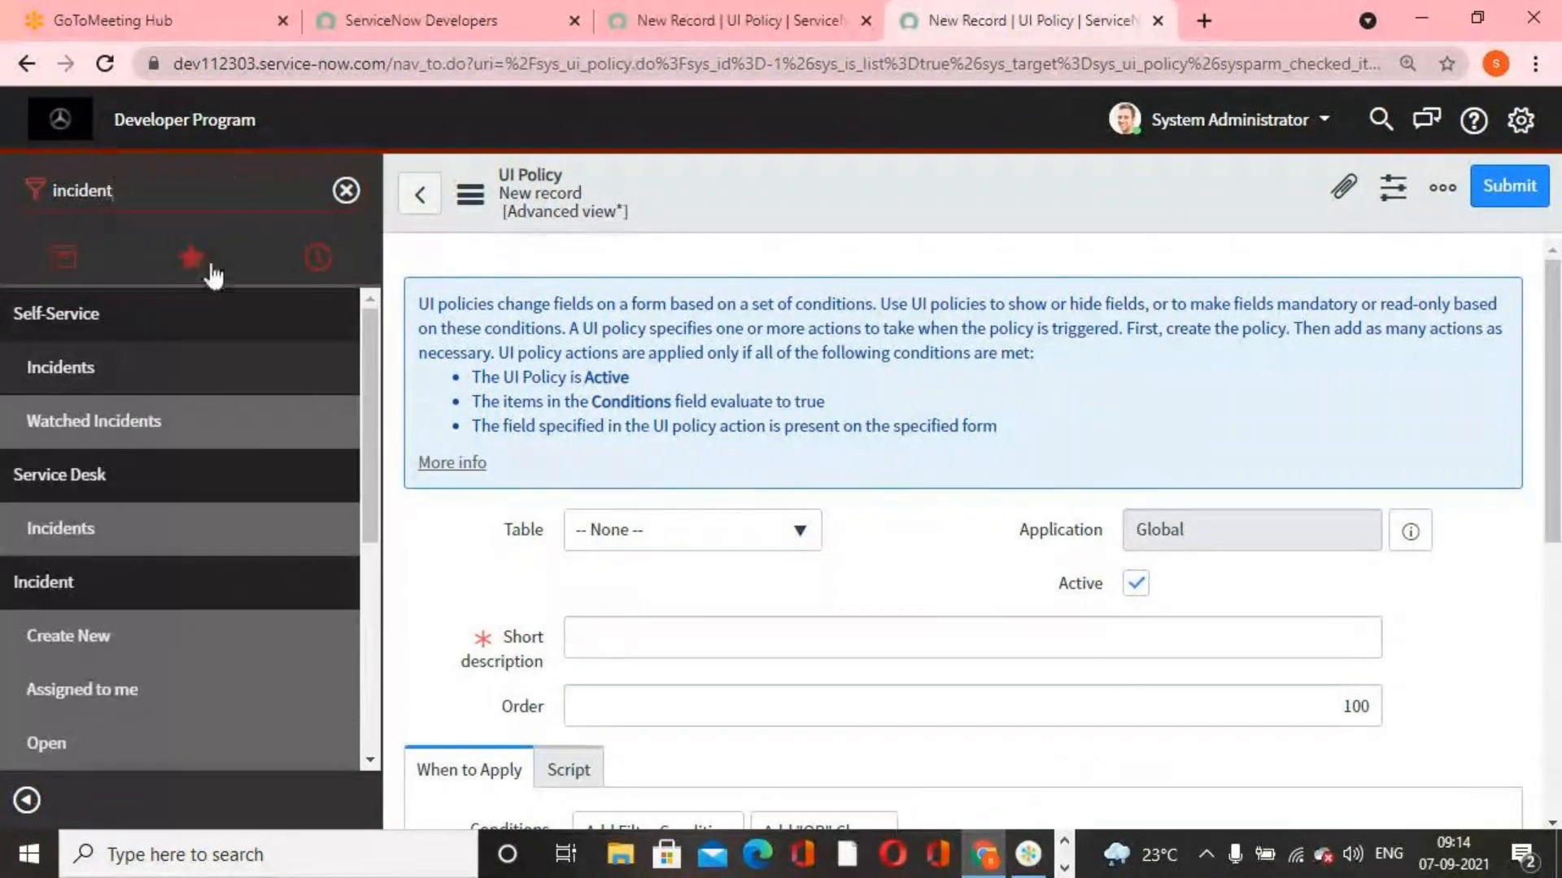
{"action": "scroll", "coordinate": [192, 423], "scroll_direction": "down", "scroll_amount": 3}
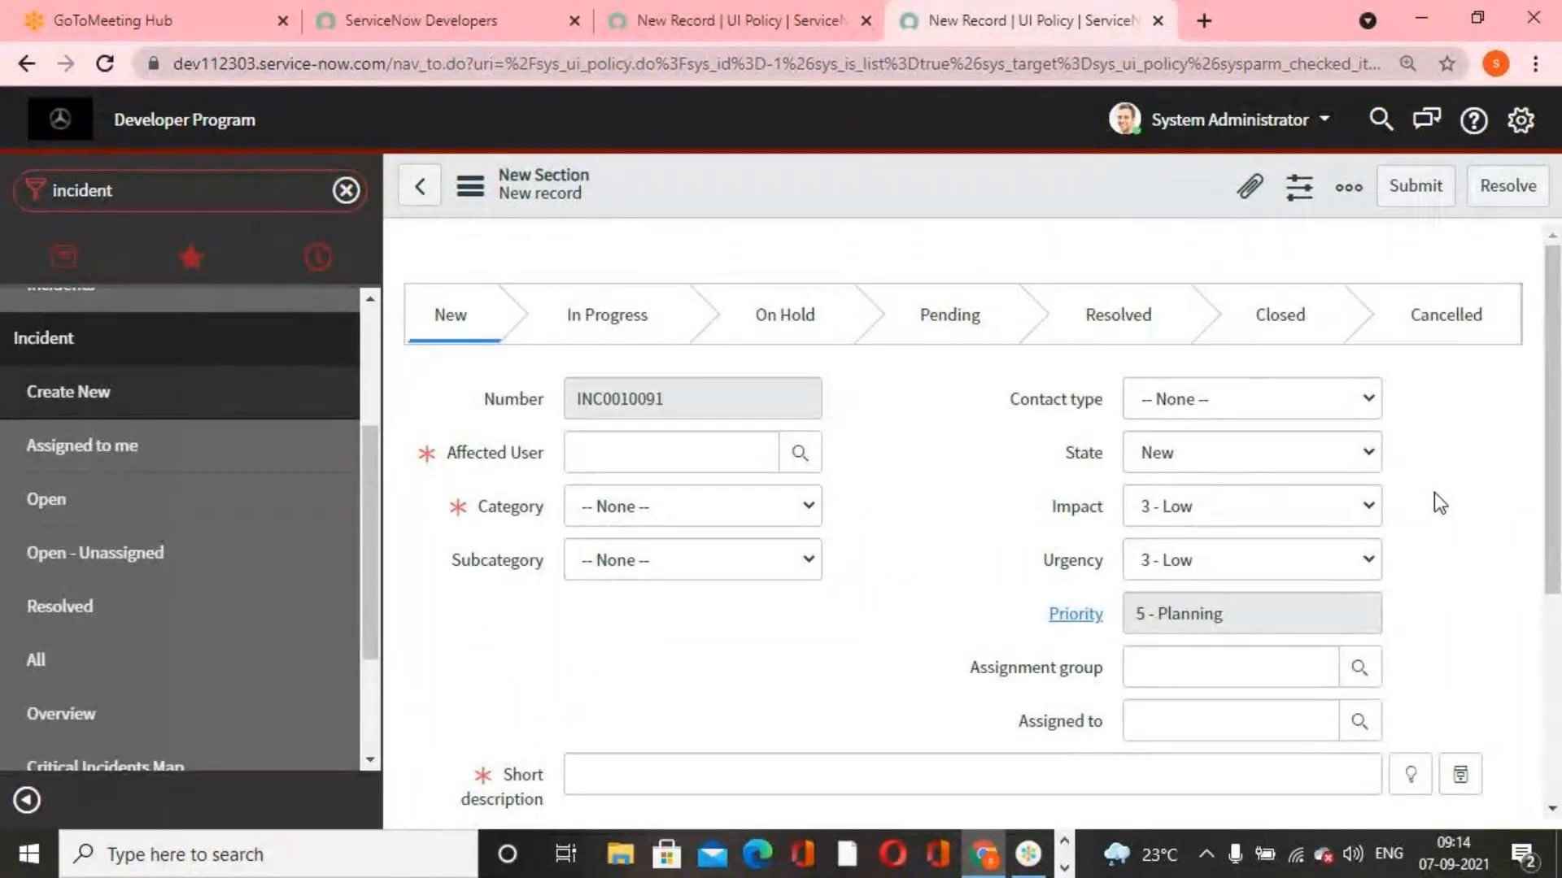
Dismiss the mandatory fields alert and set the new incident's State to On Hold
{"action": "left_click", "coordinate": [1360, 460]}
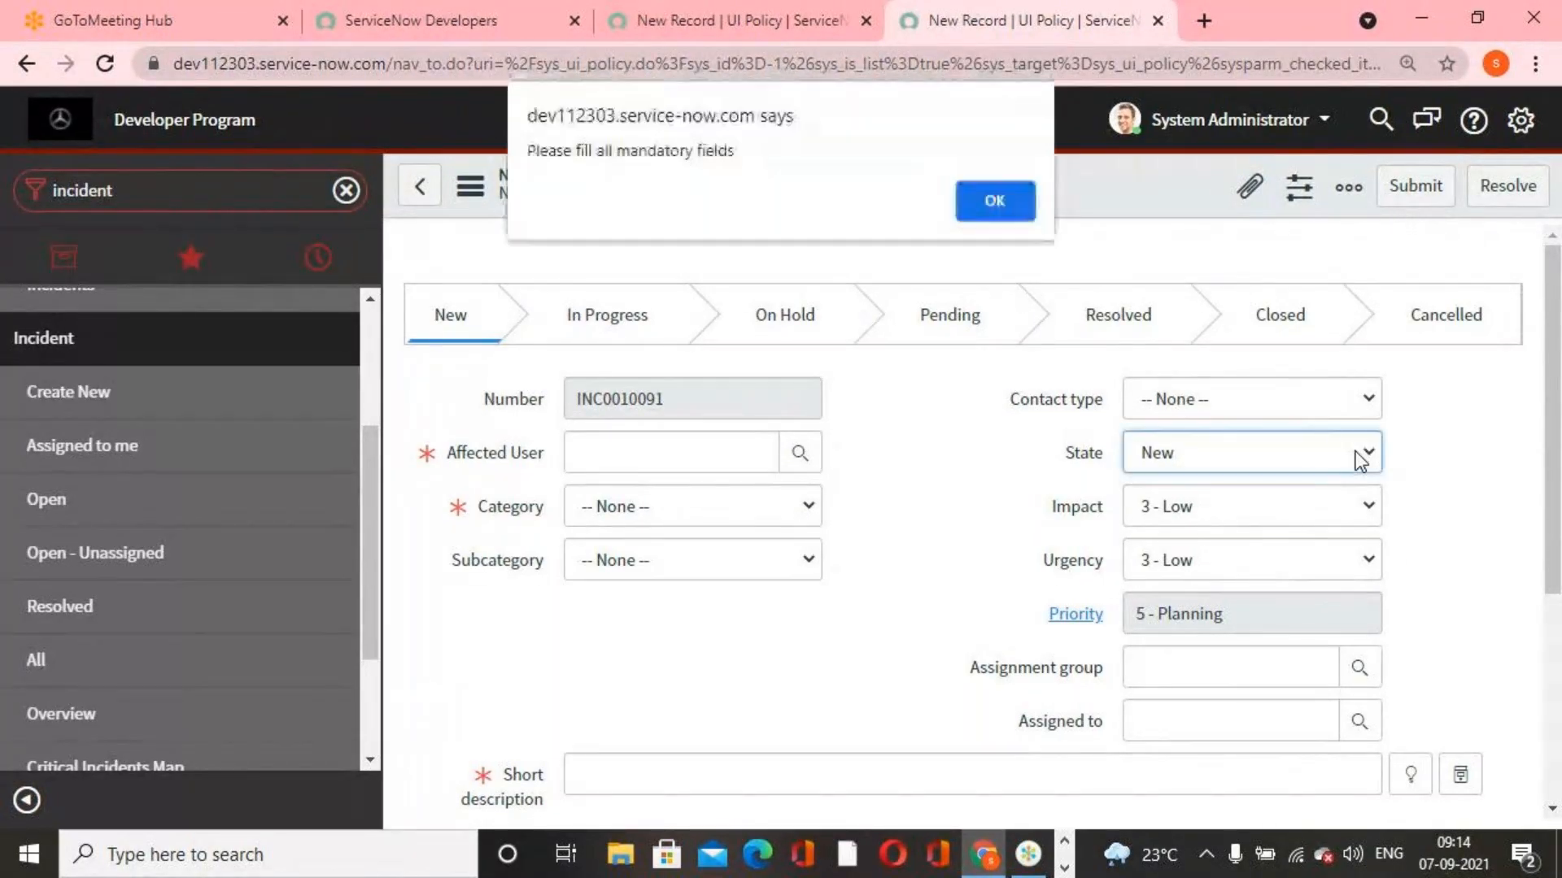
{"action": "left_click", "coordinate": [986, 202]}
{"action": "left_click", "coordinate": [1173, 462]}
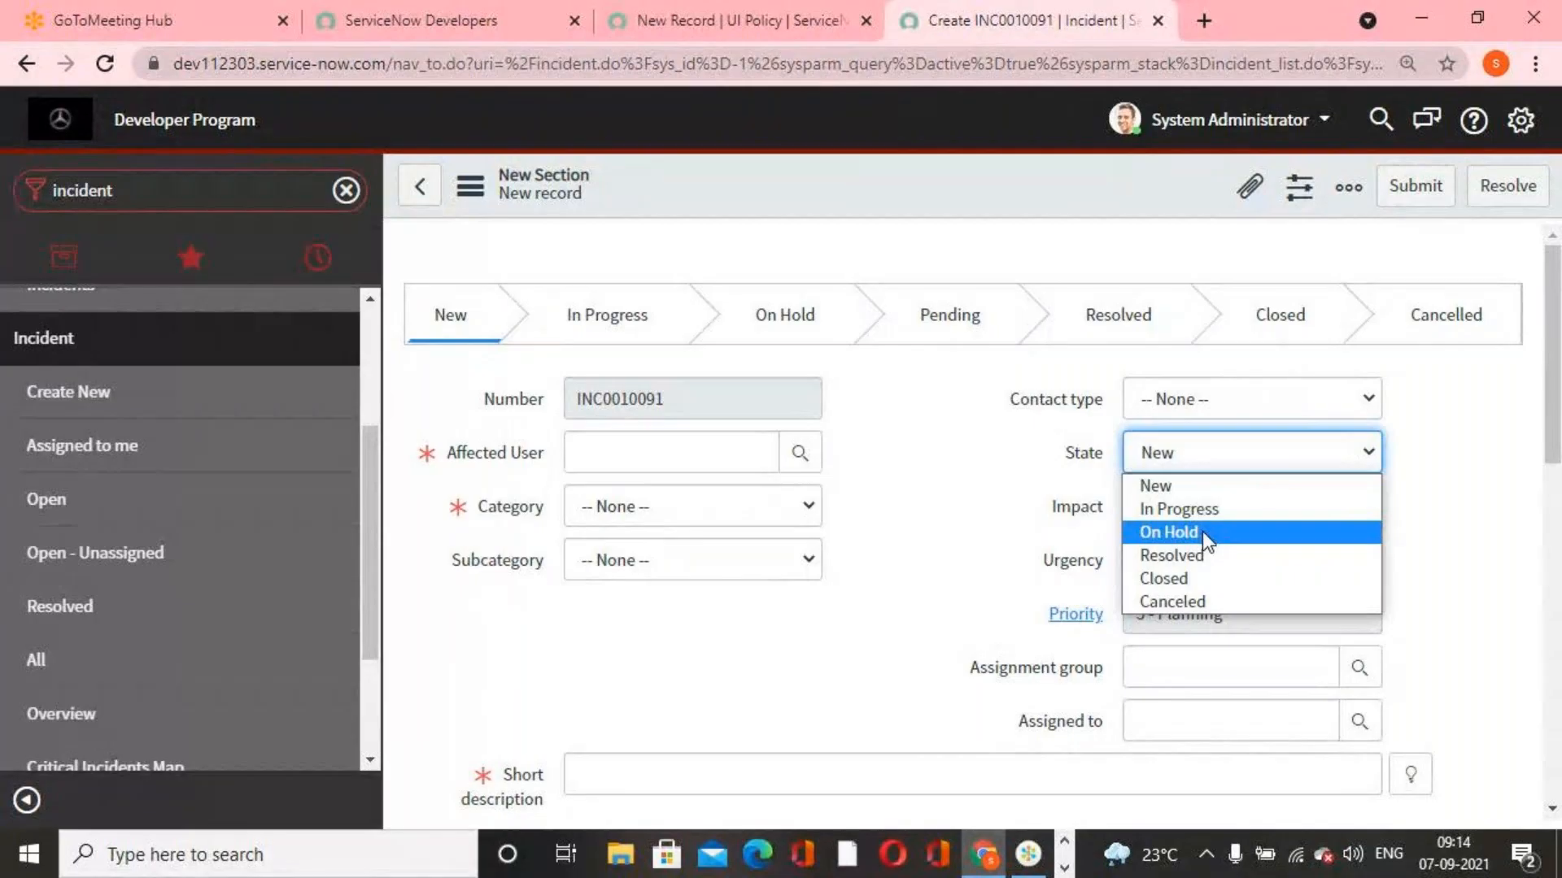
{"action": "left_click", "coordinate": [1203, 533]}
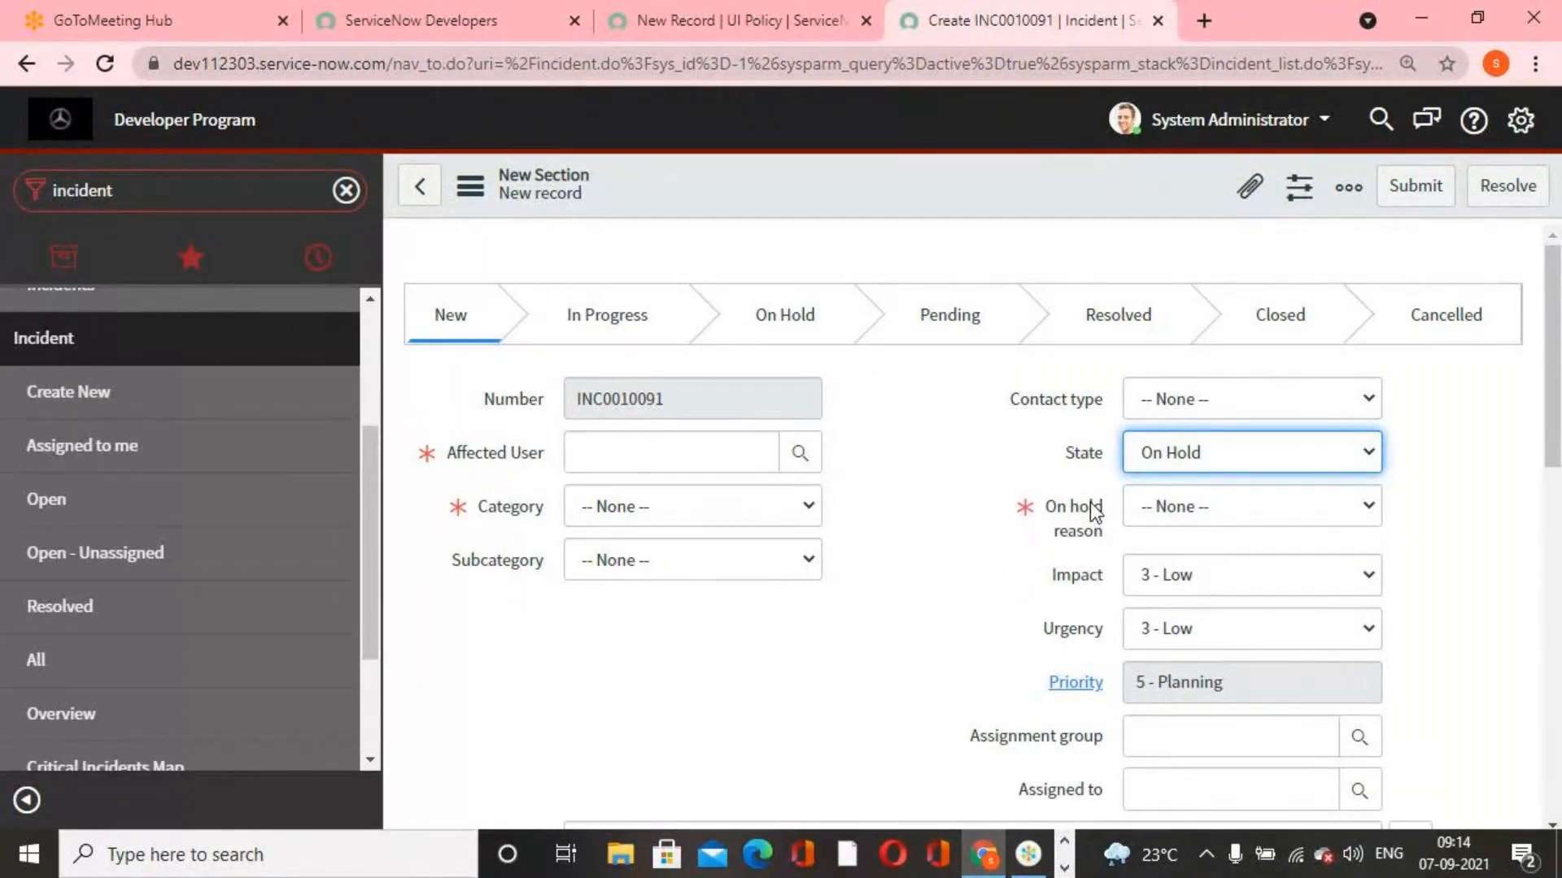
Compare the UI policy's Reverse if false option with the On hold reason field on the incident form
{"action": "left_click", "coordinate": [750, 18]}
{"action": "scroll", "coordinate": [964, 540], "scroll_direction": "down", "scroll_amount": 1}
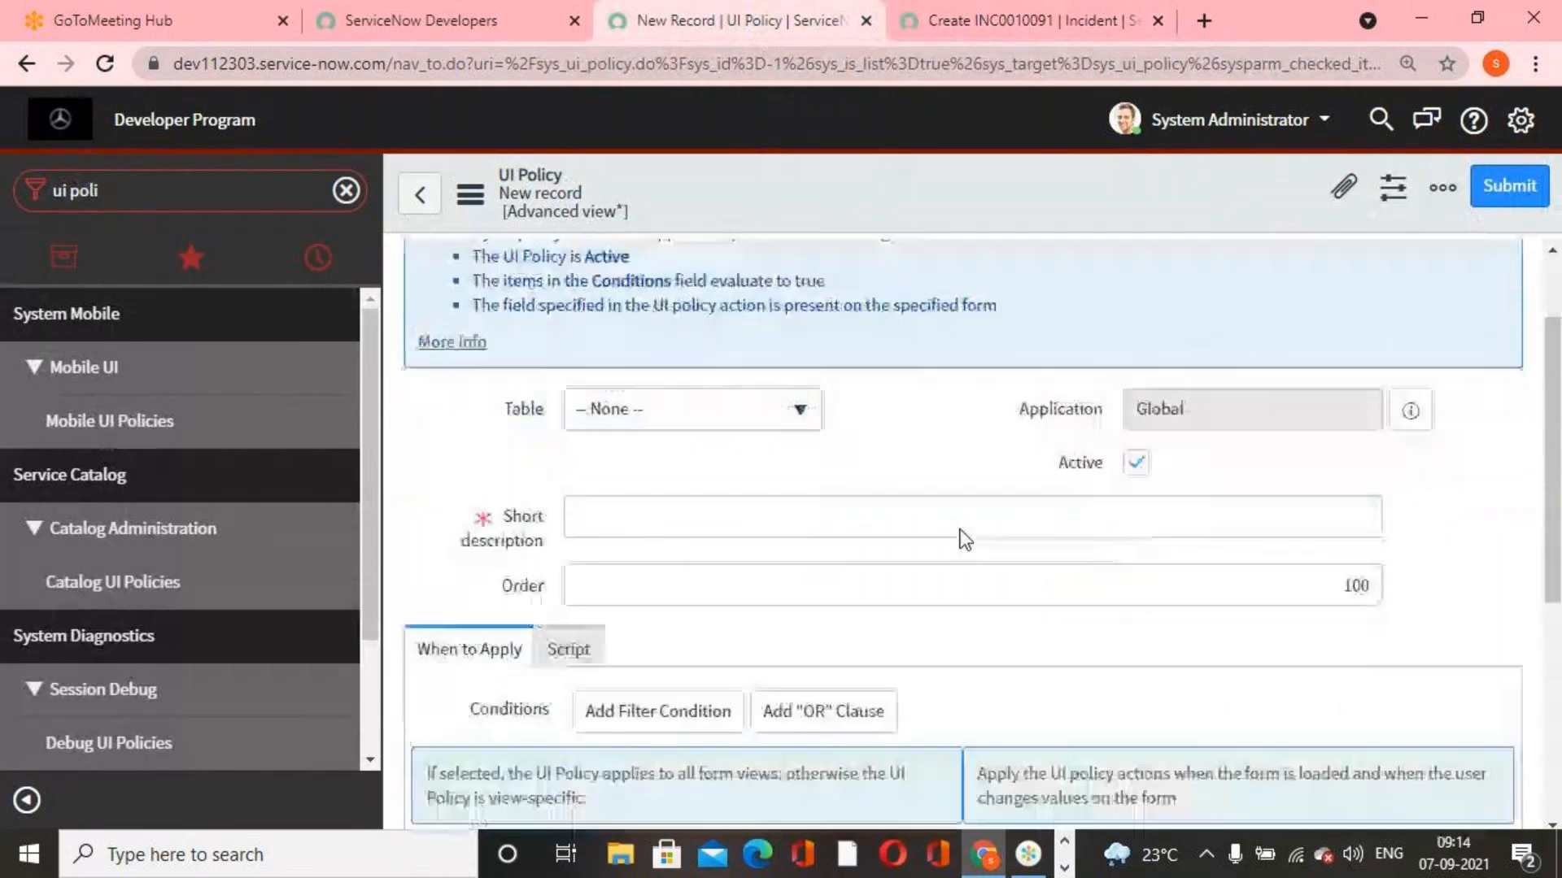
{"action": "scroll", "coordinate": [964, 539], "scroll_direction": "down", "scroll_amount": 3}
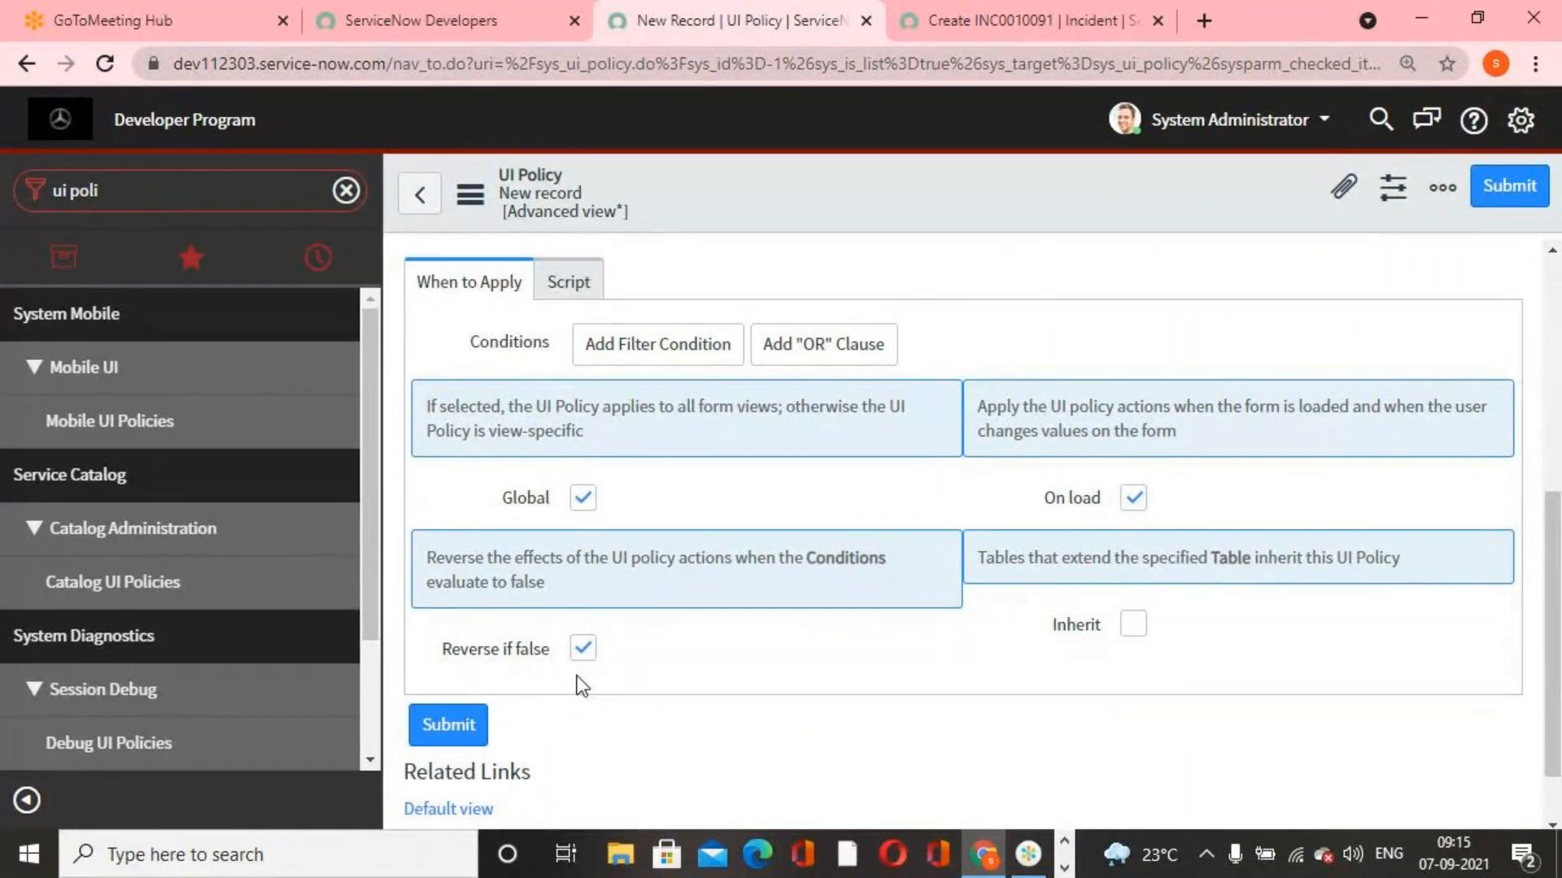
{"action": "scroll", "coordinate": [688, 704], "scroll_direction": "up", "scroll_amount": 5}
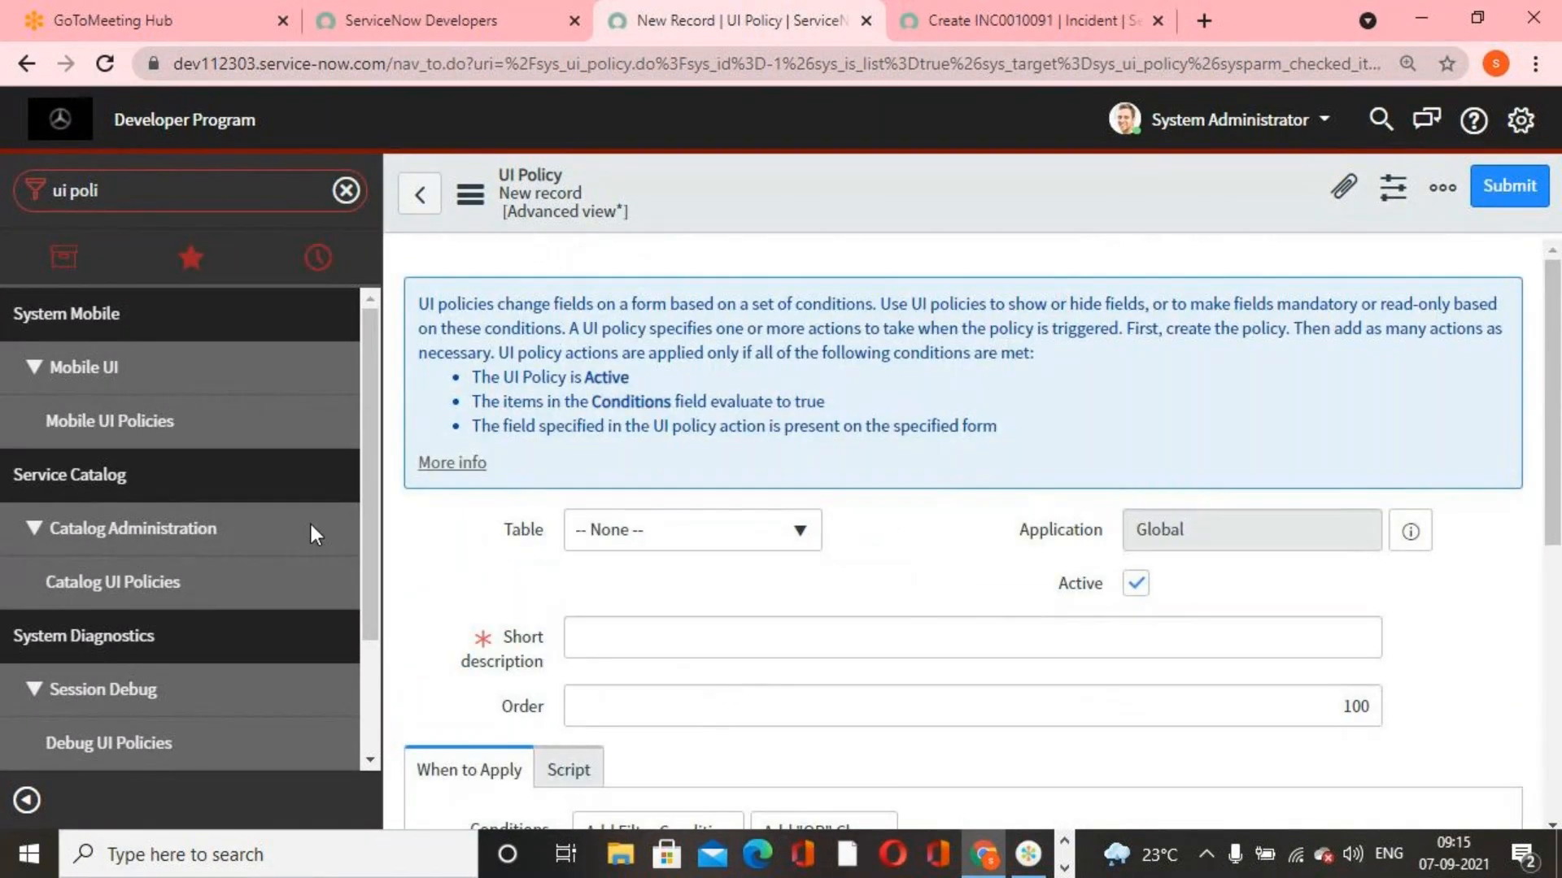
{"action": "left_click", "coordinate": [951, 18]}
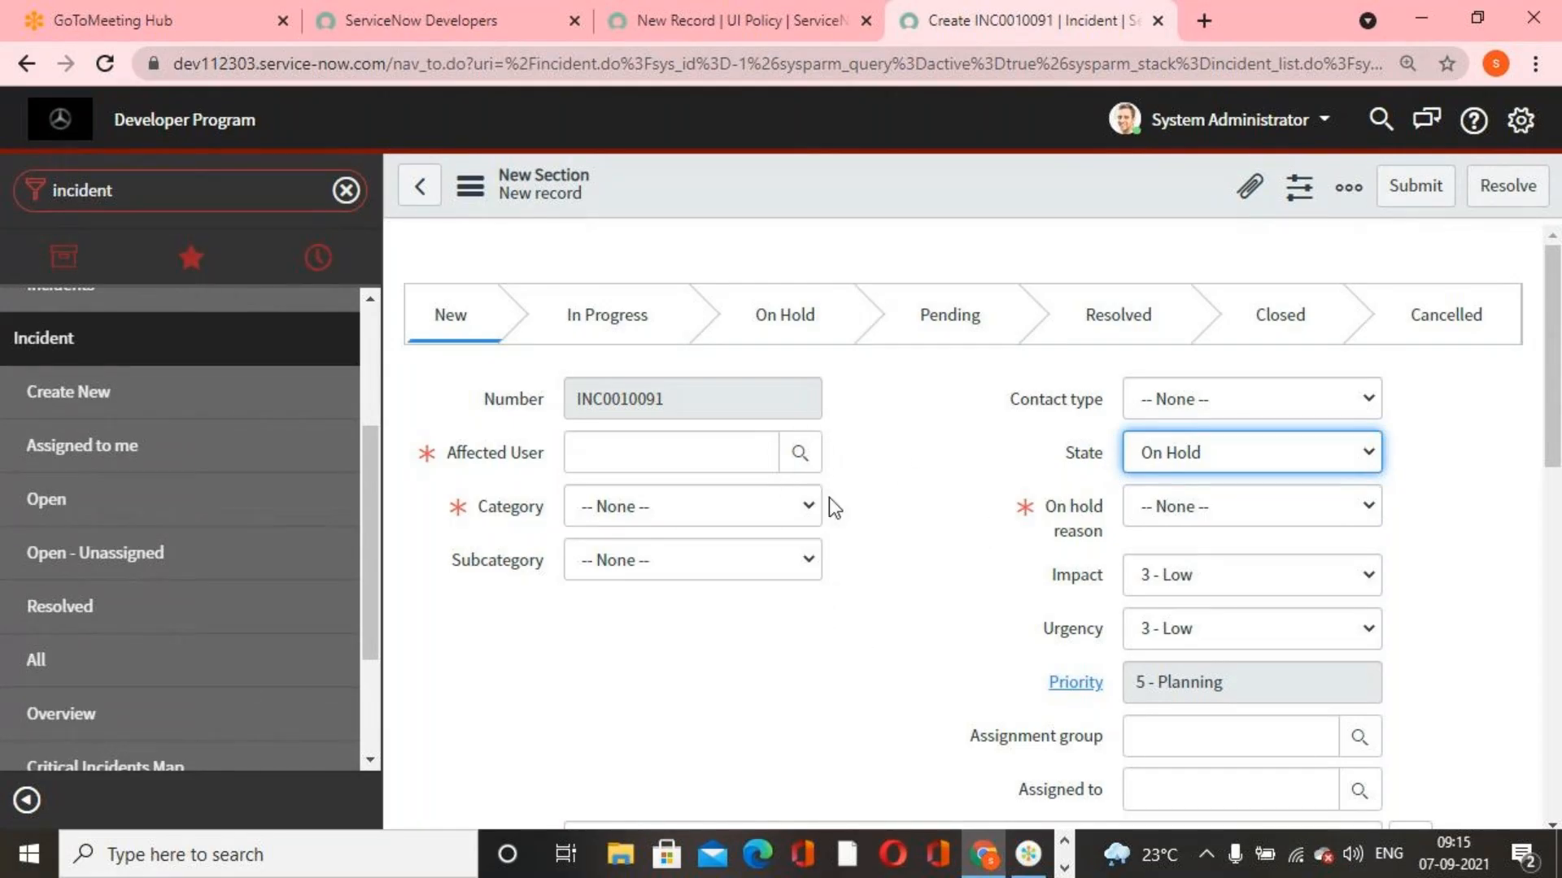
{"action": "left_click", "coordinate": [763, 31]}
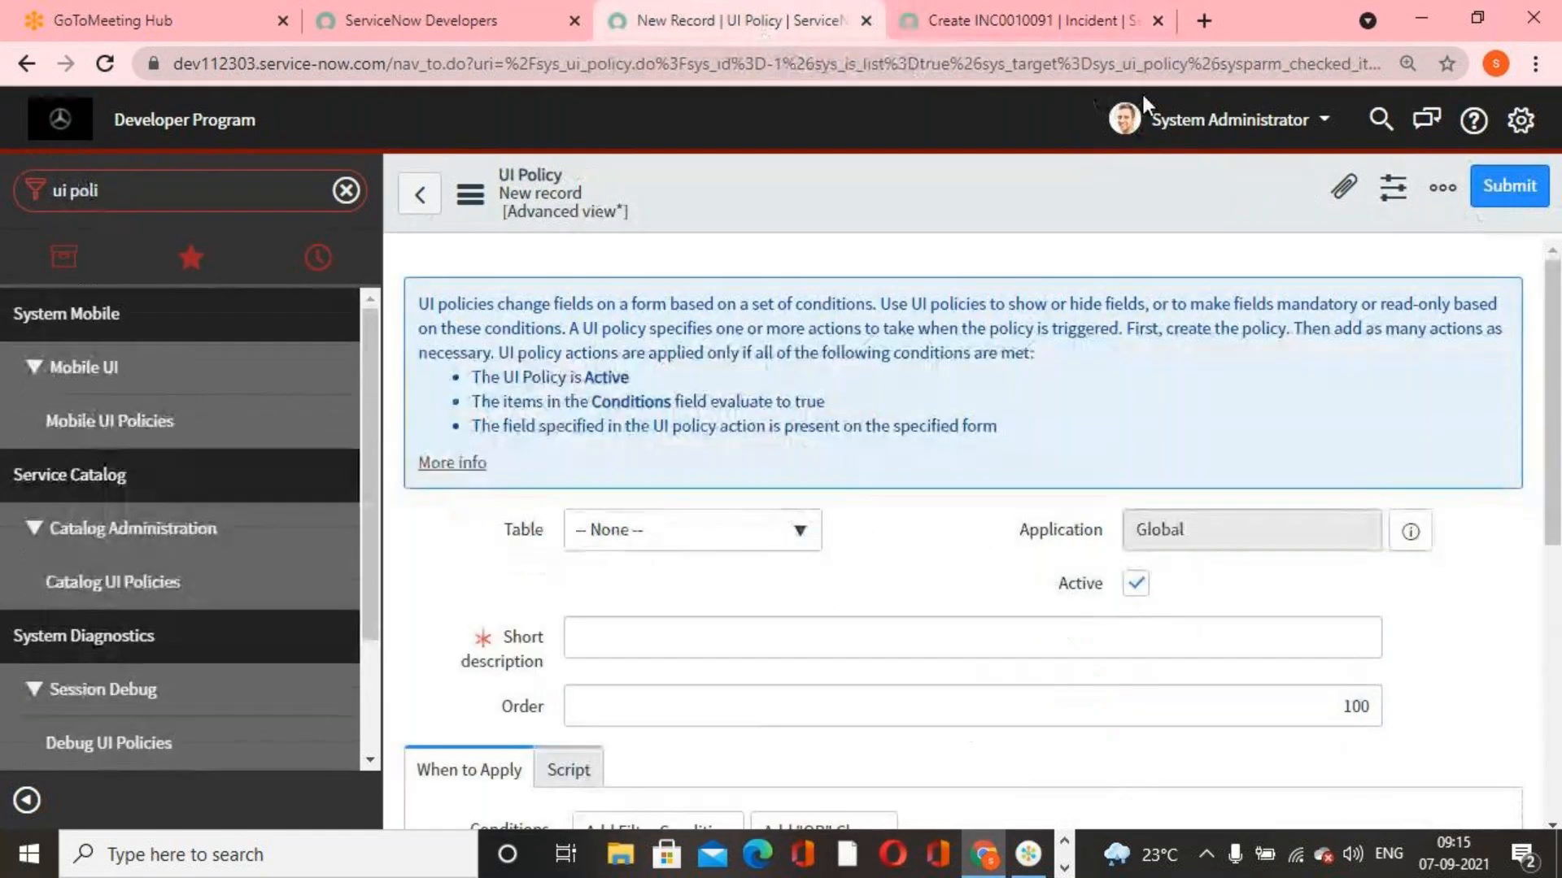
Review the conditions and checkbox options at the end of the UI policy's When to Apply section
{"action": "scroll", "coordinate": [704, 635], "scroll_direction": "down", "scroll_amount": 6}
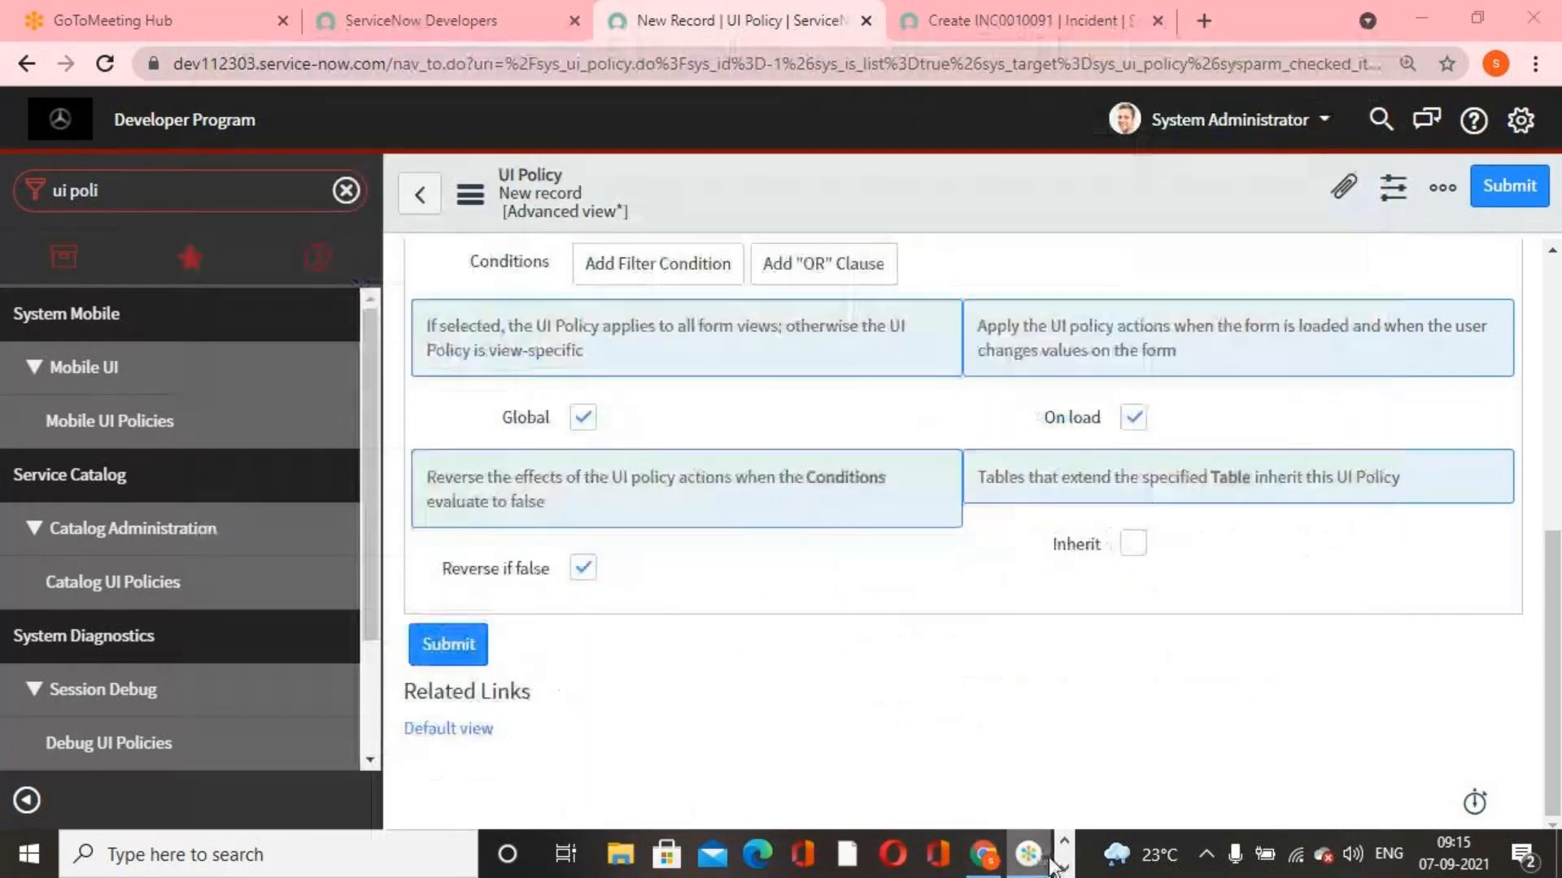
{"action": "left_click", "coordinate": [1064, 867]}
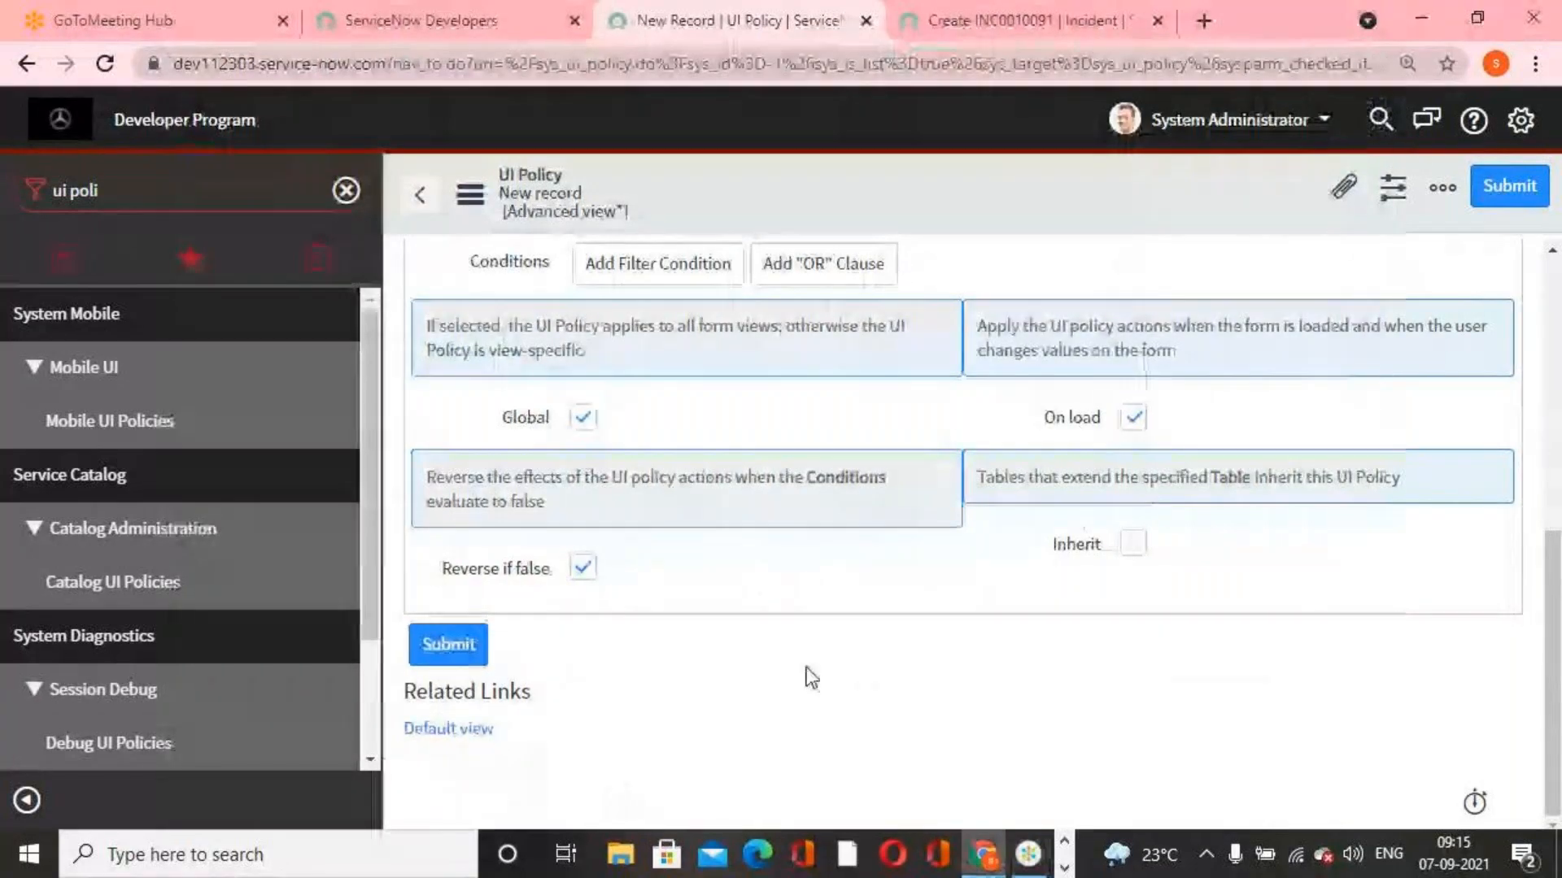
{"action": "scroll", "coordinate": [807, 670], "scroll_direction": "up", "scroll_amount": 5}
{"action": "scroll", "coordinate": [807, 670], "scroll_direction": "up", "scroll_amount": 1}
{"action": "scroll", "coordinate": [872, 582], "scroll_direction": "down", "scroll_amount": 4}
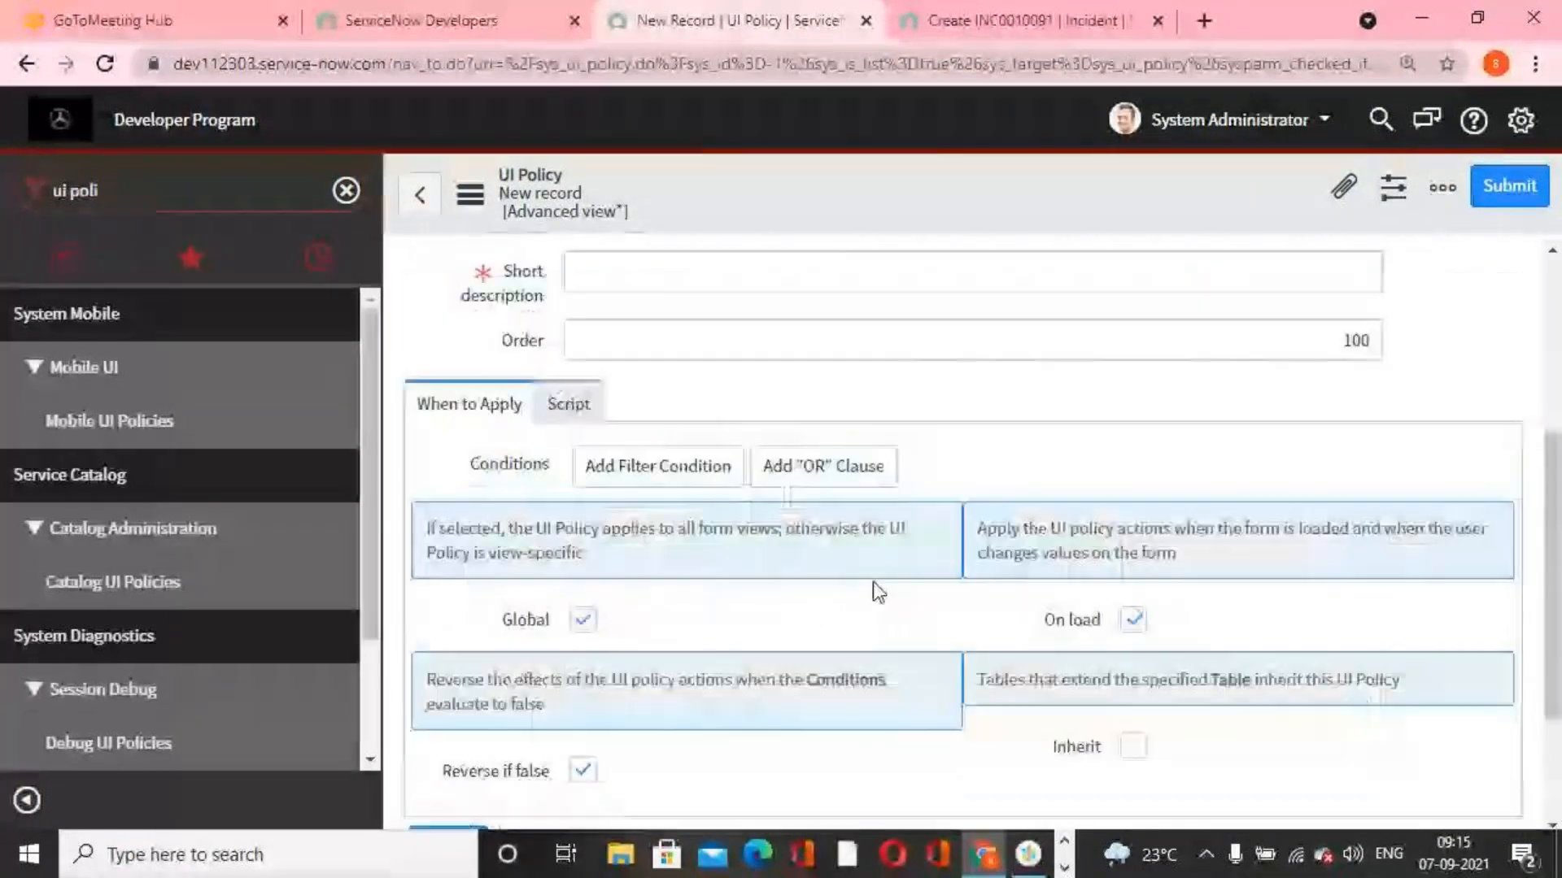
{"action": "scroll", "coordinate": [652, 709], "scroll_direction": "down", "scroll_amount": 1}
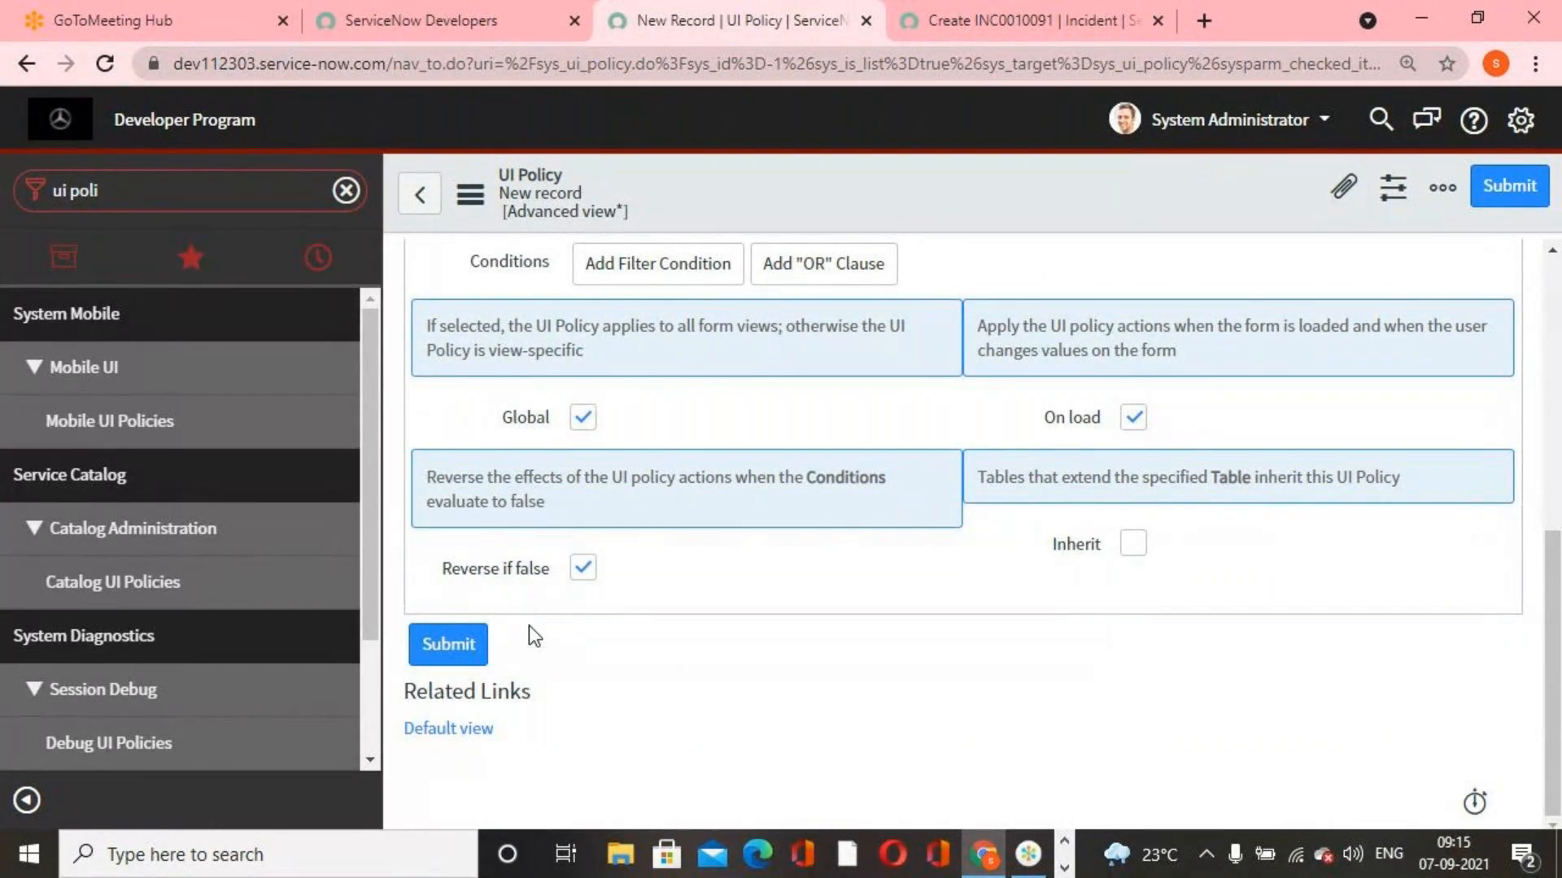
Review the new UI policy's general fields and When to Apply options, switching Inherit on and back off
{"action": "scroll", "coordinate": [618, 657], "scroll_direction": "up", "scroll_amount": 3}
{"action": "scroll", "coordinate": [618, 657], "scroll_direction": "up", "scroll_amount": 3}
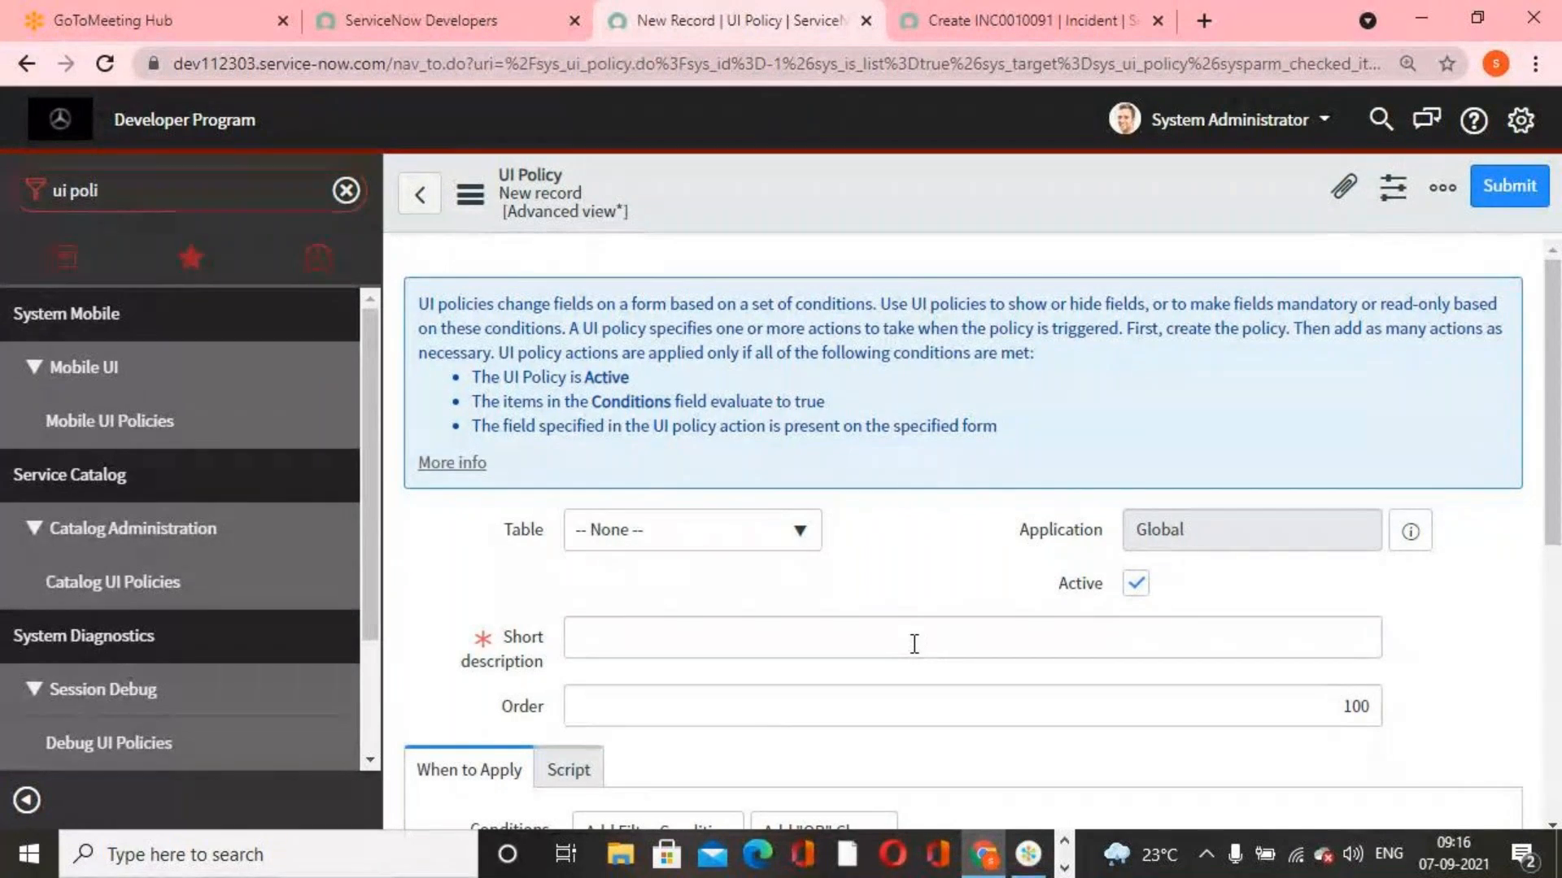
{"action": "scroll", "coordinate": [915, 645], "scroll_direction": "down", "scroll_amount": 7}
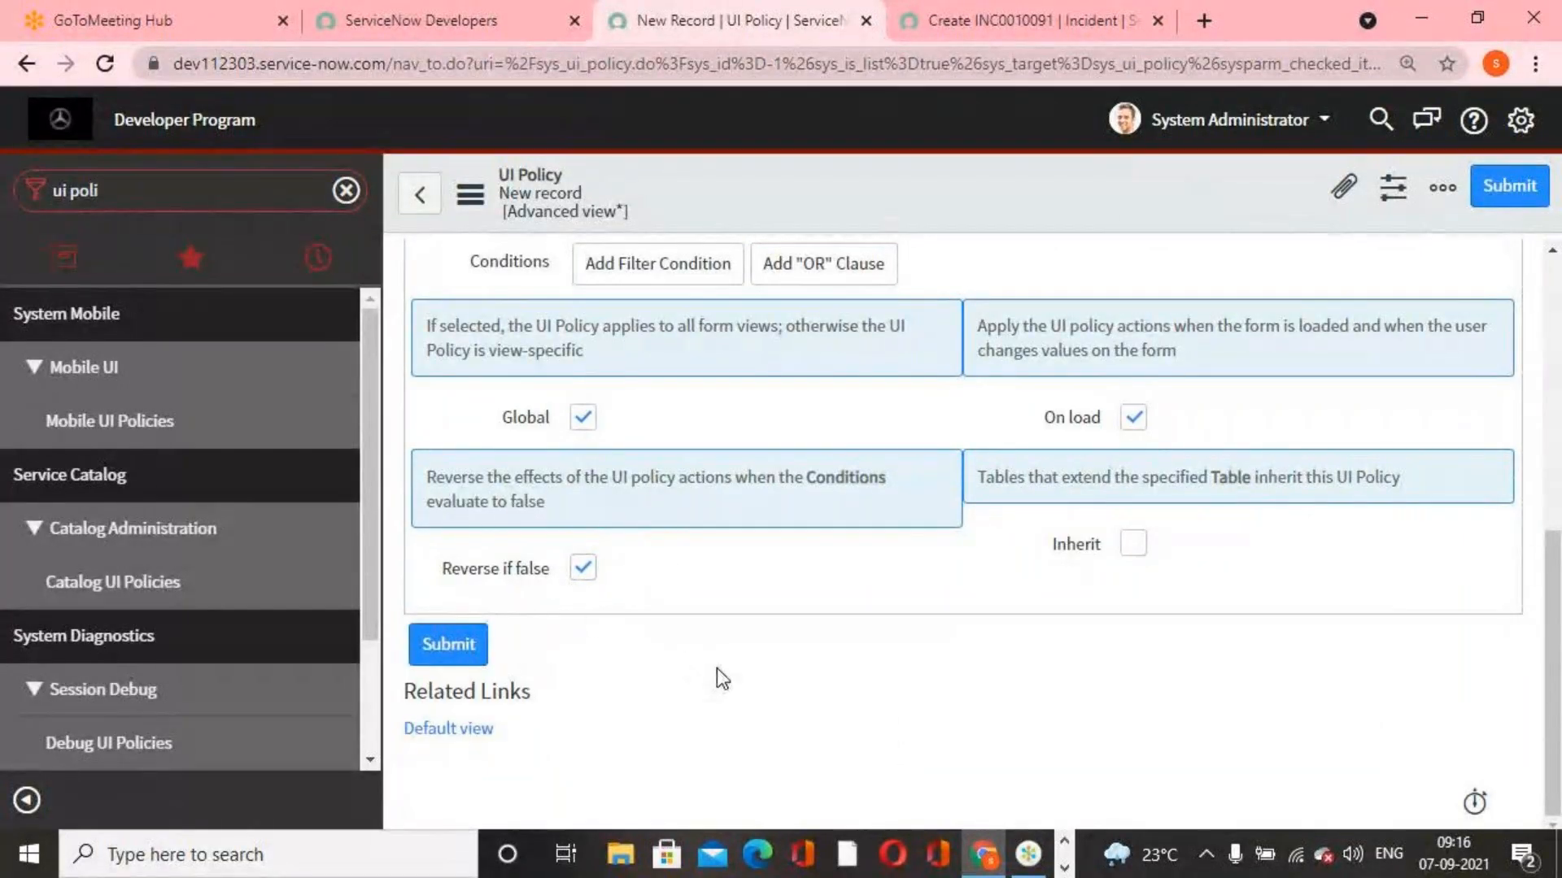
{"action": "left_click", "coordinate": [1135, 545]}
{"action": "left_click", "coordinate": [1135, 545]}
{"action": "scroll", "coordinate": [1171, 610], "scroll_direction": "up", "scroll_amount": 3}
{"action": "scroll", "coordinate": [1174, 599], "scroll_direction": "down", "scroll_amount": 3}
{"action": "scroll", "coordinate": [929, 652], "scroll_direction": "up", "scroll_amount": 7}
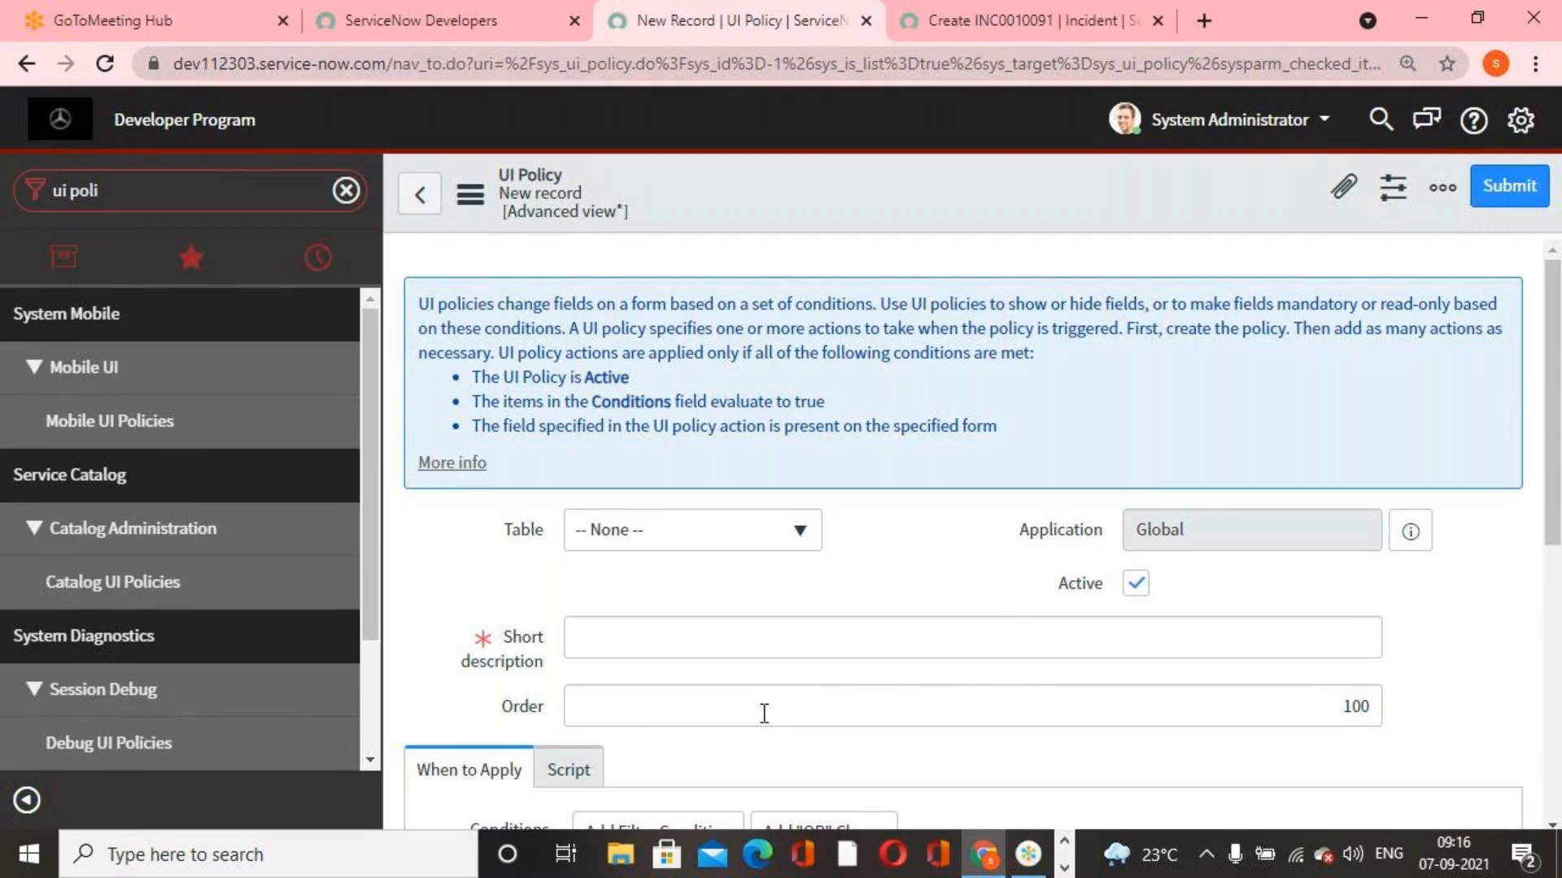
{"action": "scroll", "coordinate": [878, 529], "scroll_direction": "down", "scroll_amount": 3}
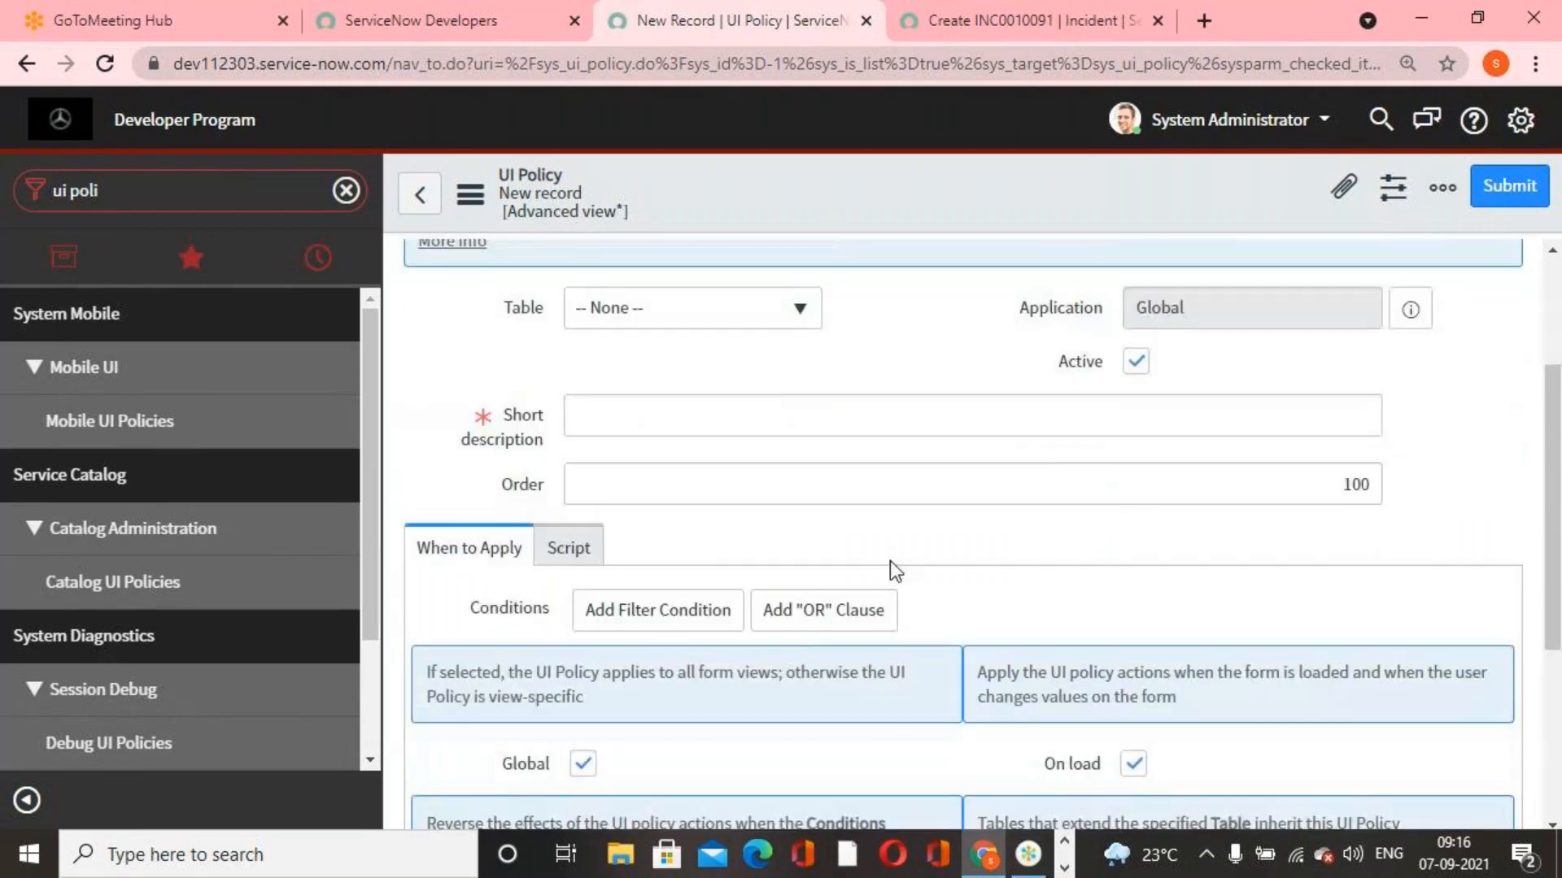
{"action": "scroll", "coordinate": [890, 560], "scroll_direction": "down", "scroll_amount": 4}
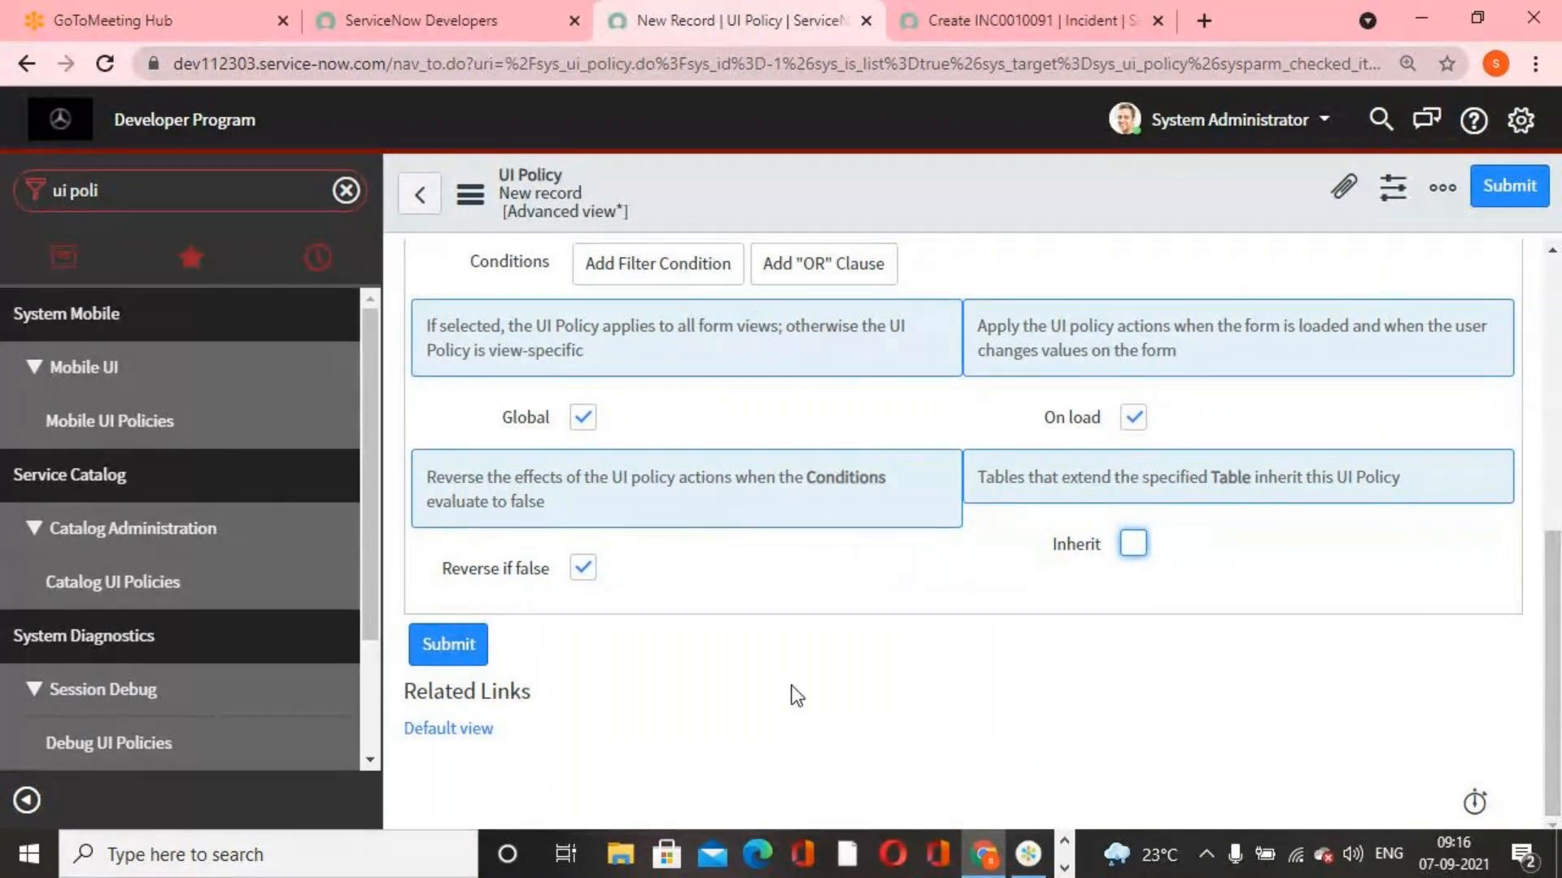
{"action": "left_click", "coordinate": [1134, 544]}
{"action": "left_click", "coordinate": [1133, 543]}
{"action": "scroll", "coordinate": [1207, 638], "scroll_direction": "up", "scroll_amount": 7}
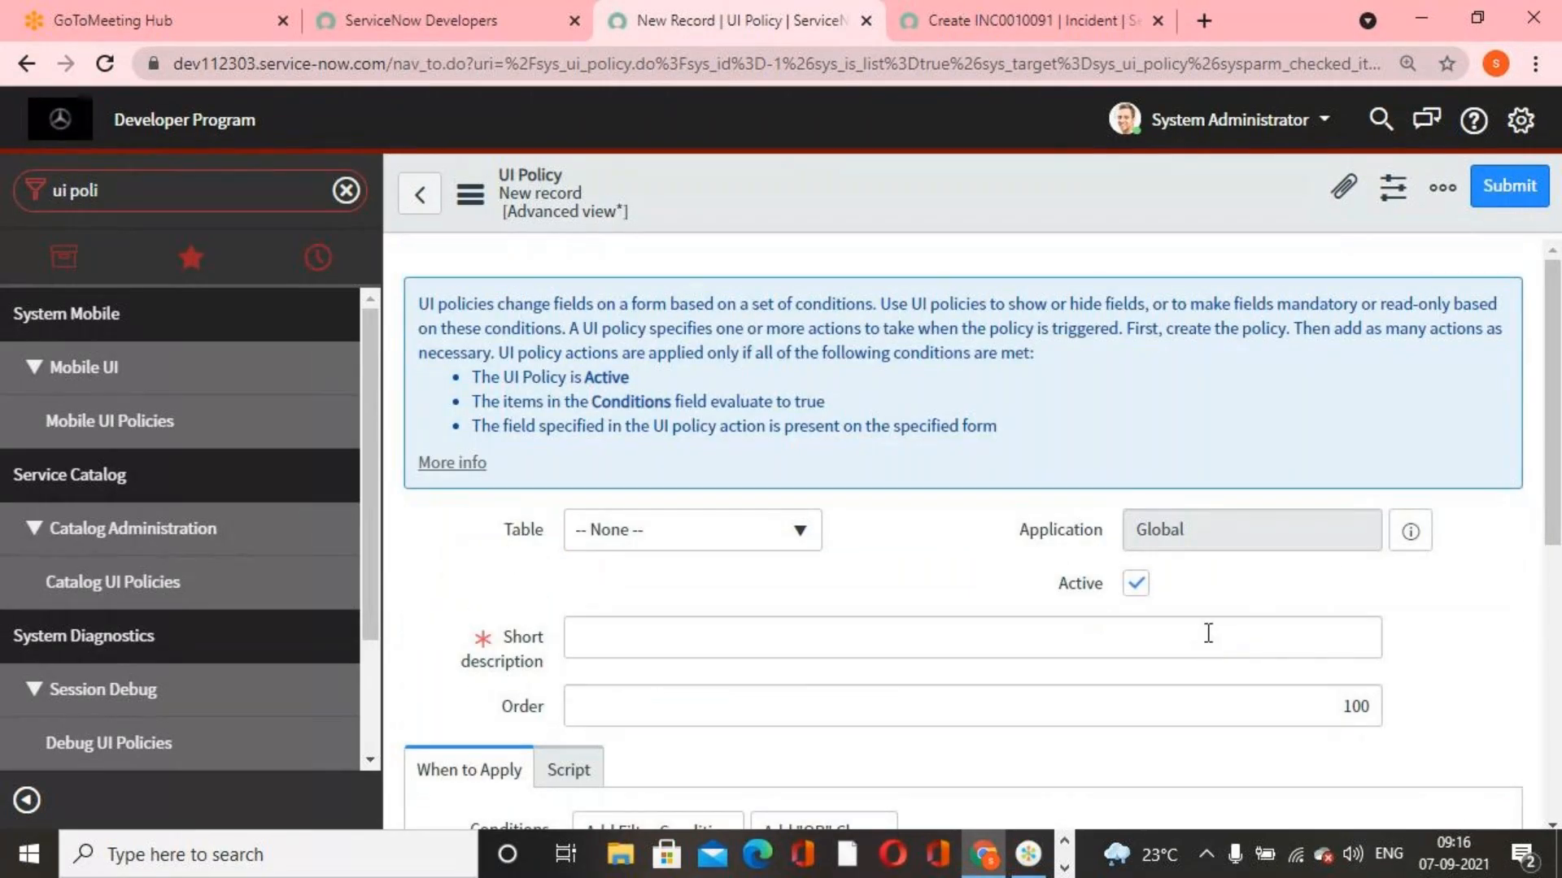
Open the Benz Requirement document from the Real Case Problem Statements folder on the desktop and dismiss the Office activation notice
{"action": "left_click", "coordinate": [1423, 16]}
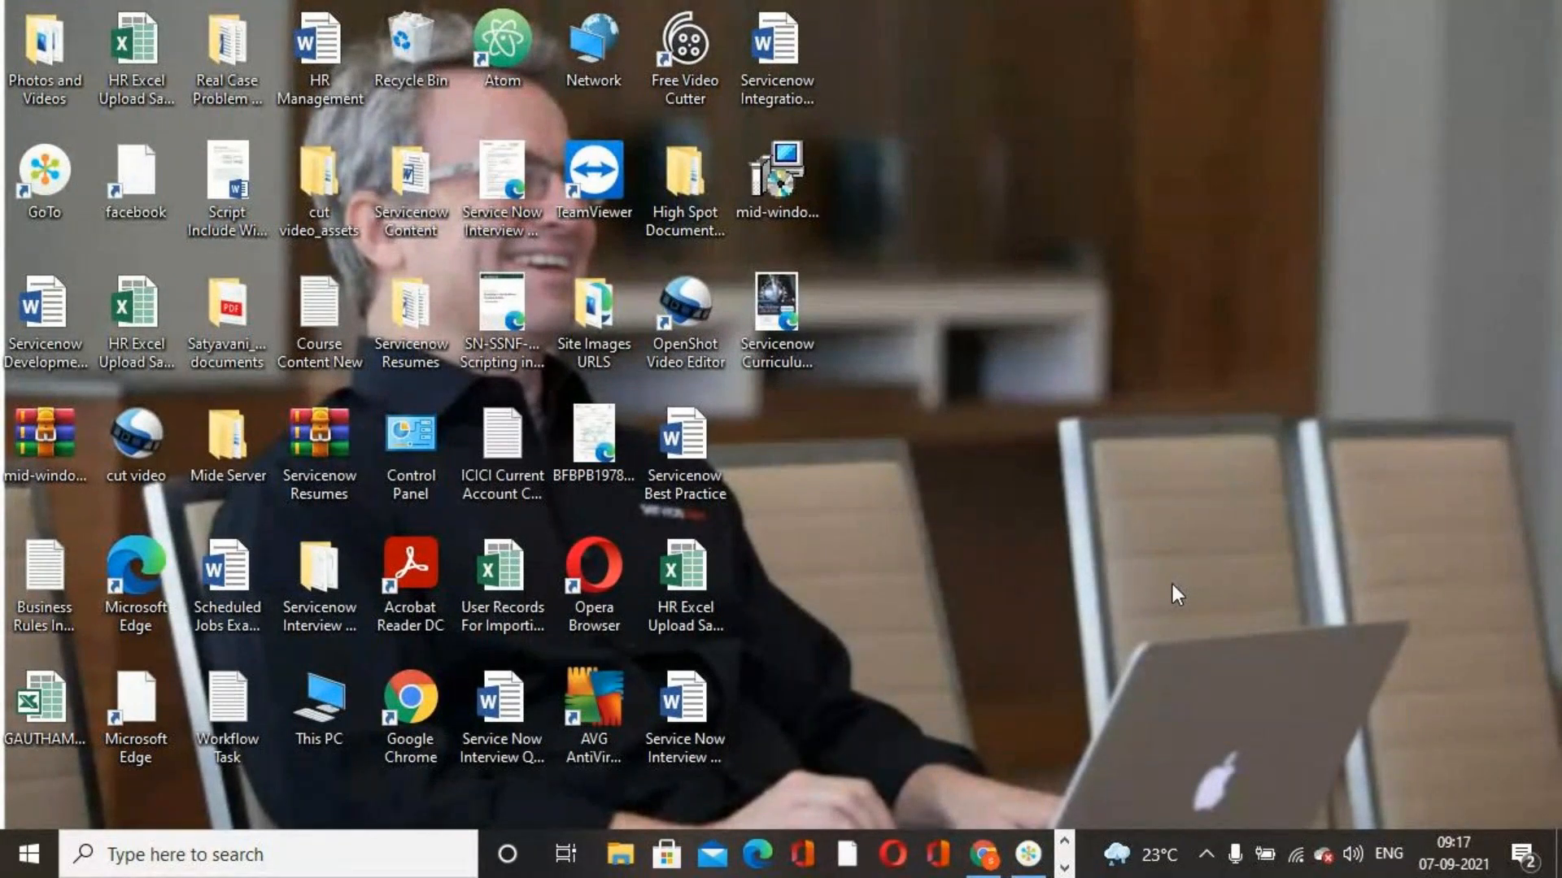
{"action": "key", "text": "super+e"}
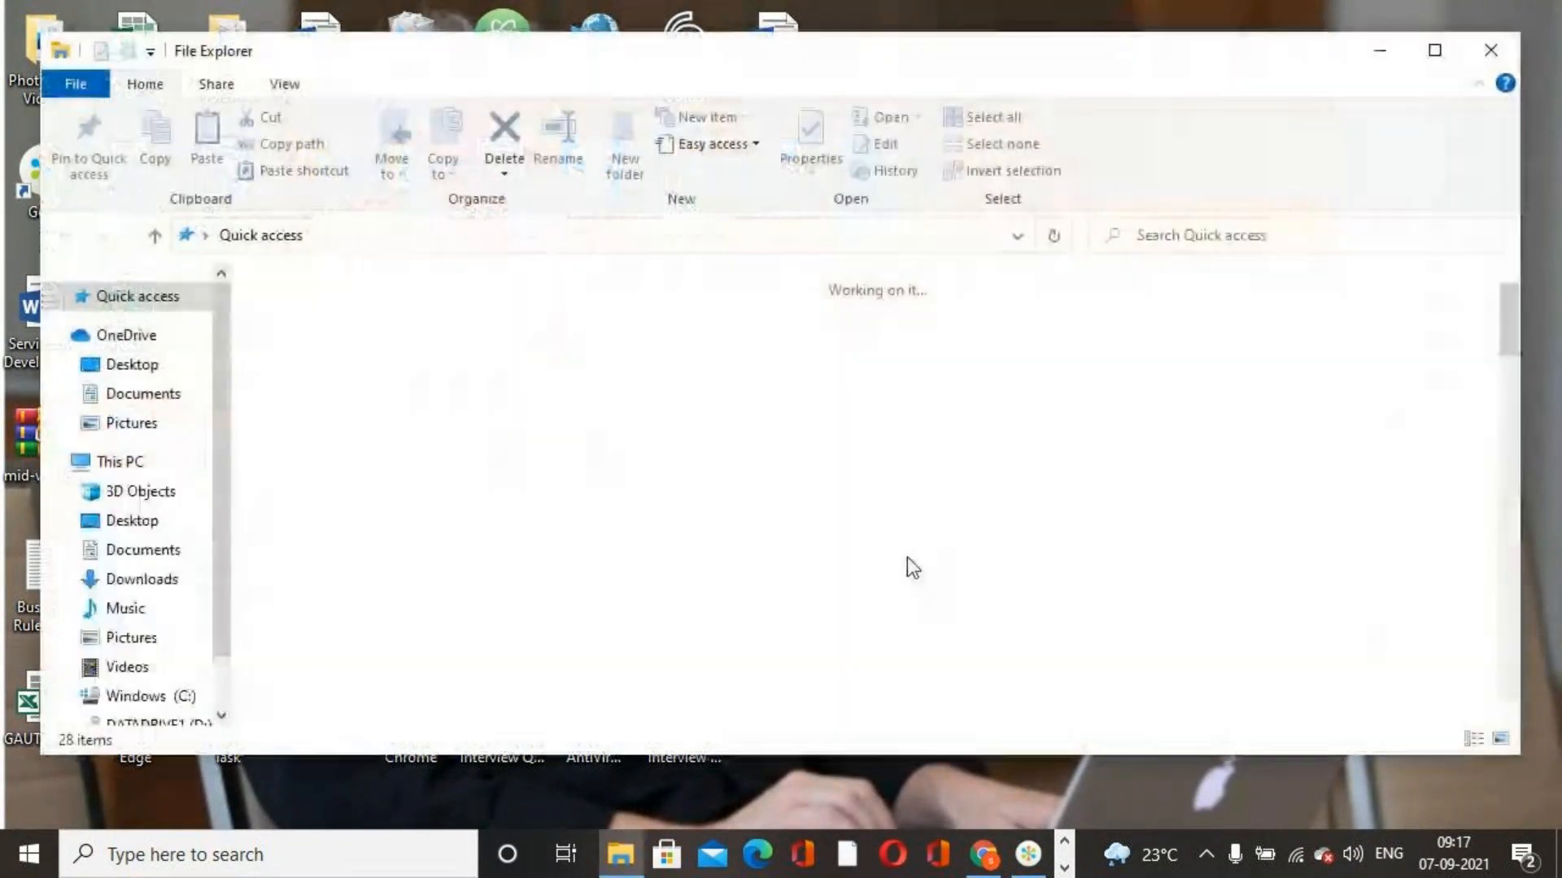
{"action": "left_click", "coordinate": [1490, 49]}
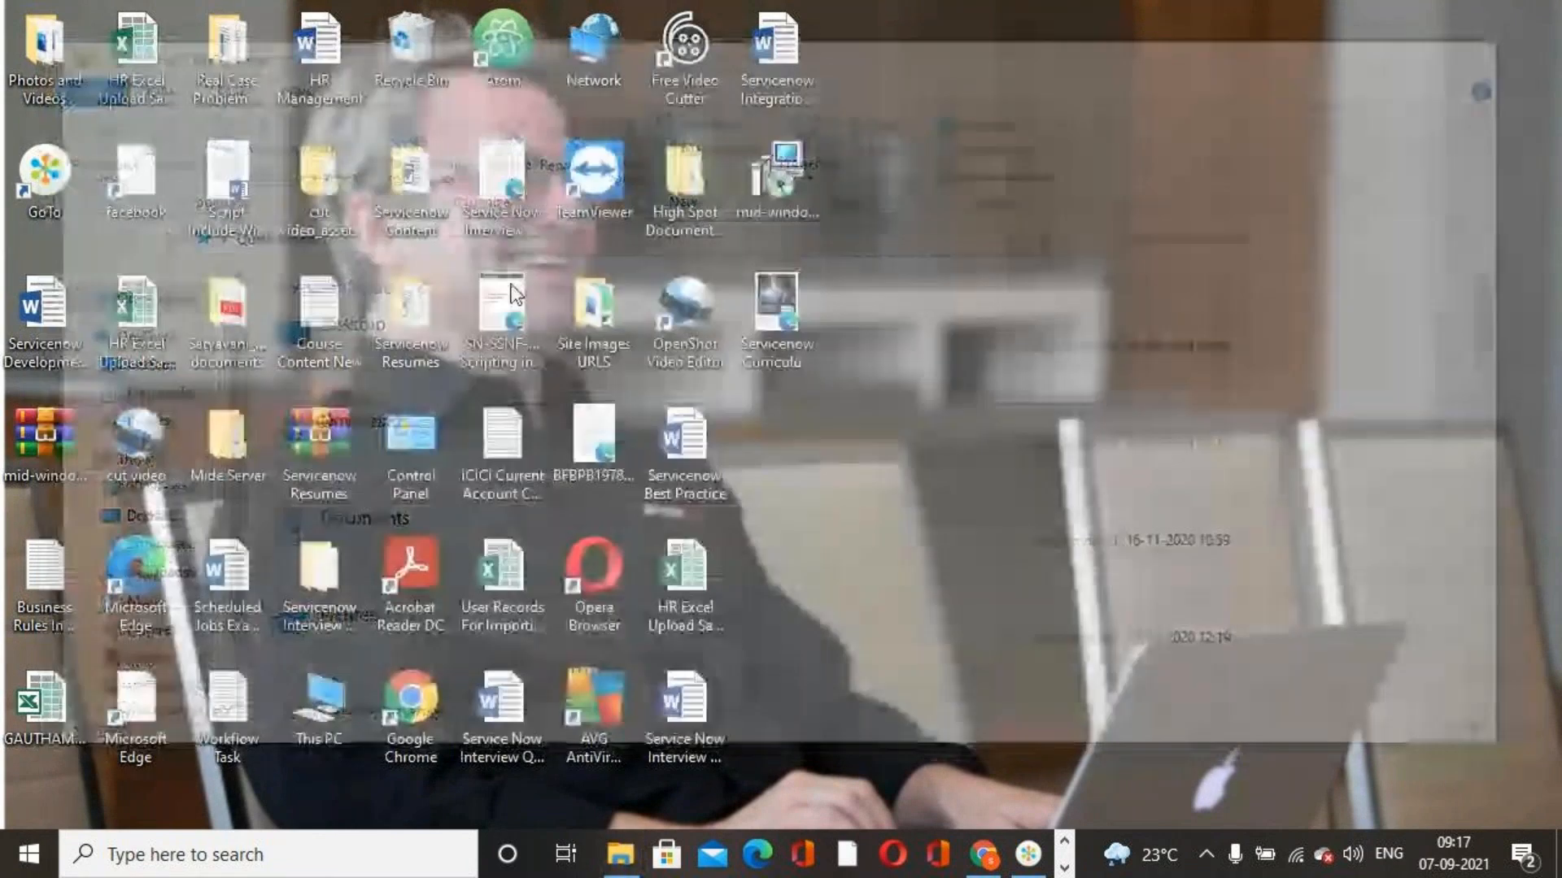
{"action": "double_click", "coordinate": [246, 75]}
{"action": "double_click", "coordinate": [402, 339]}
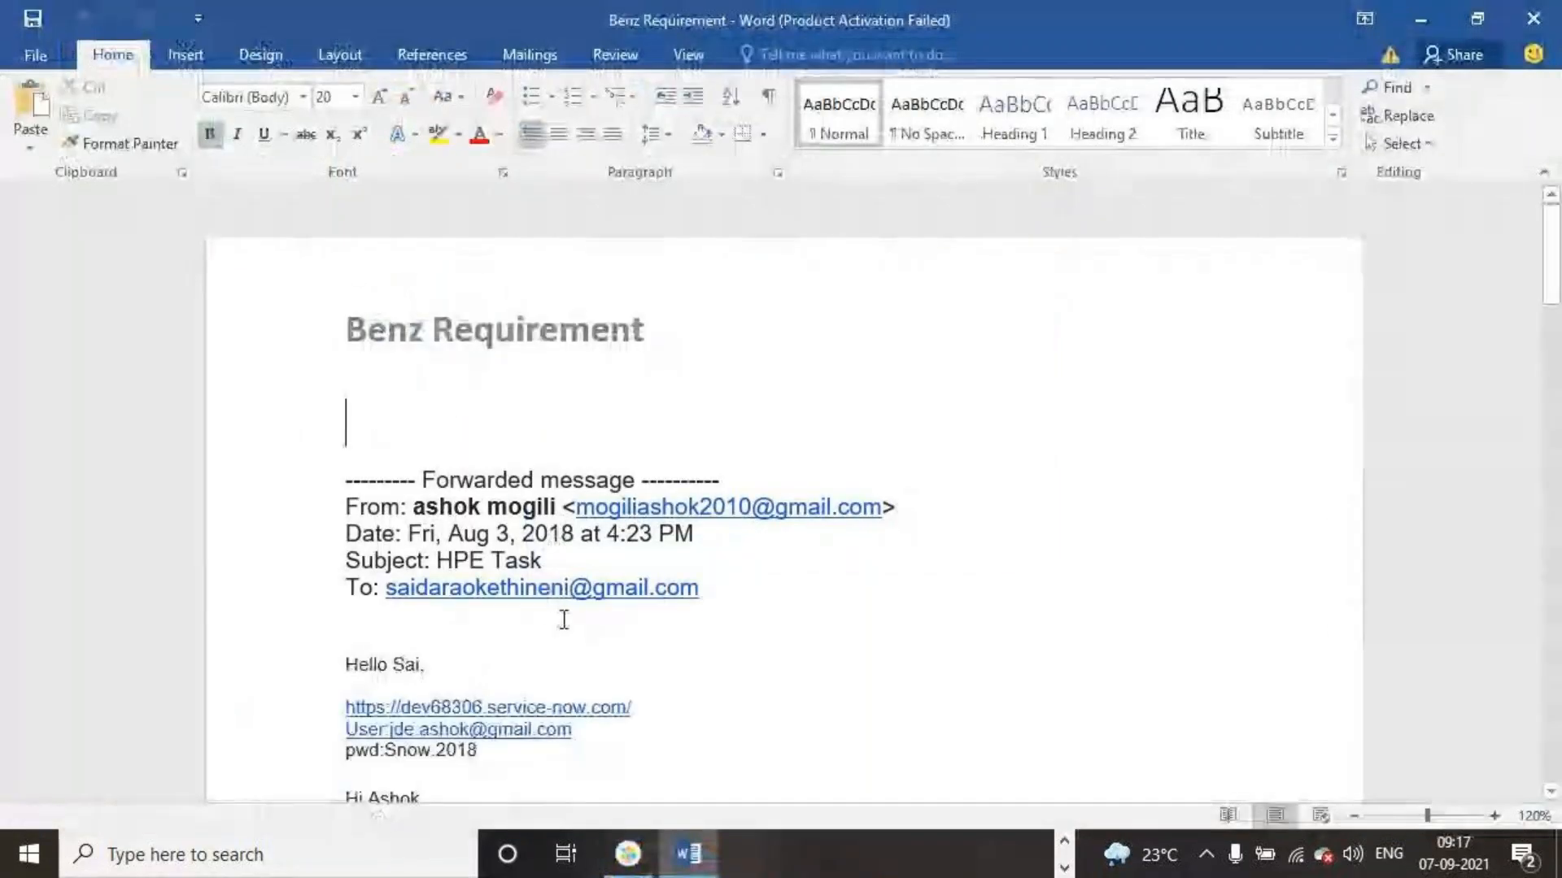
{"action": "scroll", "coordinate": [564, 620], "scroll_direction": "down", "scroll_amount": 5}
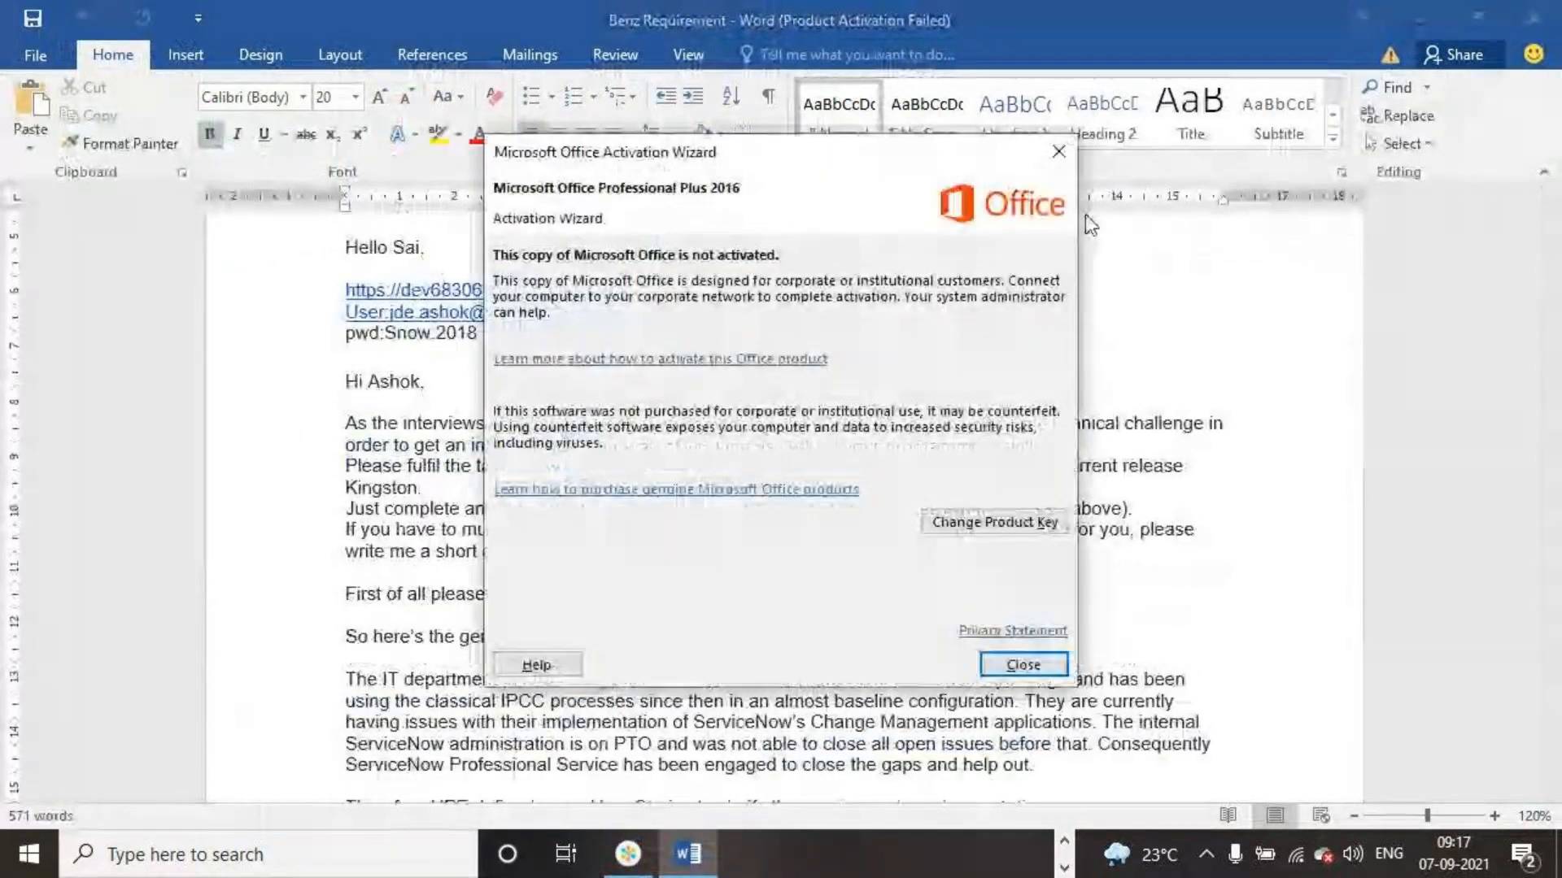
{"action": "left_click", "coordinate": [1057, 153]}
Find the "Form validation und restrictions" user story and highlight its mandatory fields from Short description to Change Plan
{"action": "scroll", "coordinate": [784, 390], "scroll_direction": "down", "scroll_amount": 6}
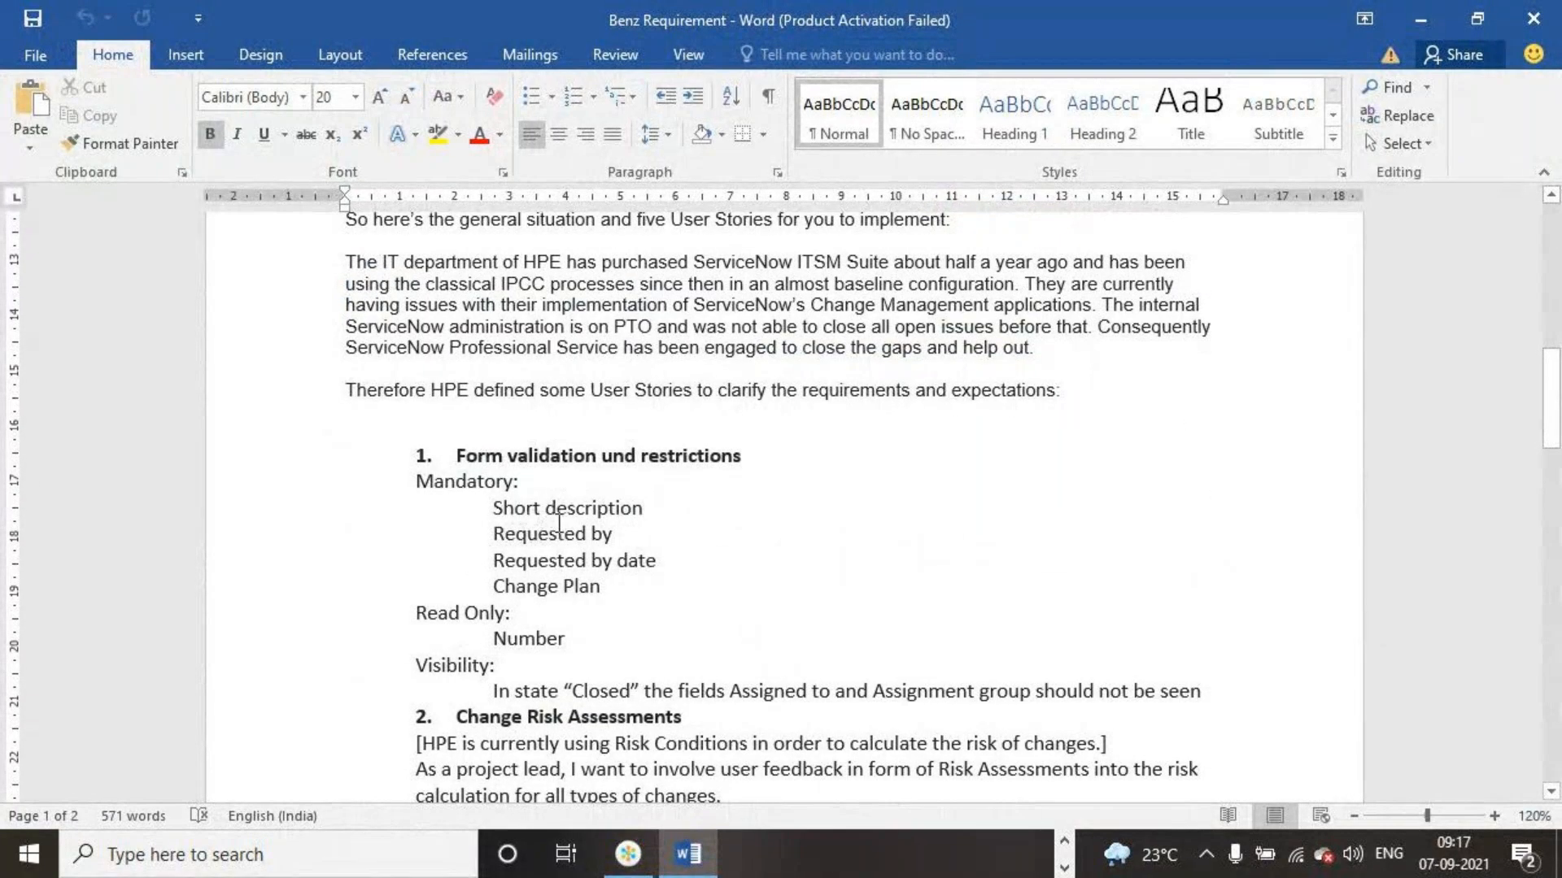
{"action": "scroll", "coordinate": [661, 545], "scroll_direction": "up", "scroll_amount": 1}
{"action": "scroll", "coordinate": [660, 545], "scroll_direction": "up", "scroll_amount": 1}
{"action": "scroll", "coordinate": [651, 547], "scroll_direction": "down", "scroll_amount": 2}
{"action": "left_click_drag", "start_coordinate": [493, 506], "coordinate": [613, 594]}
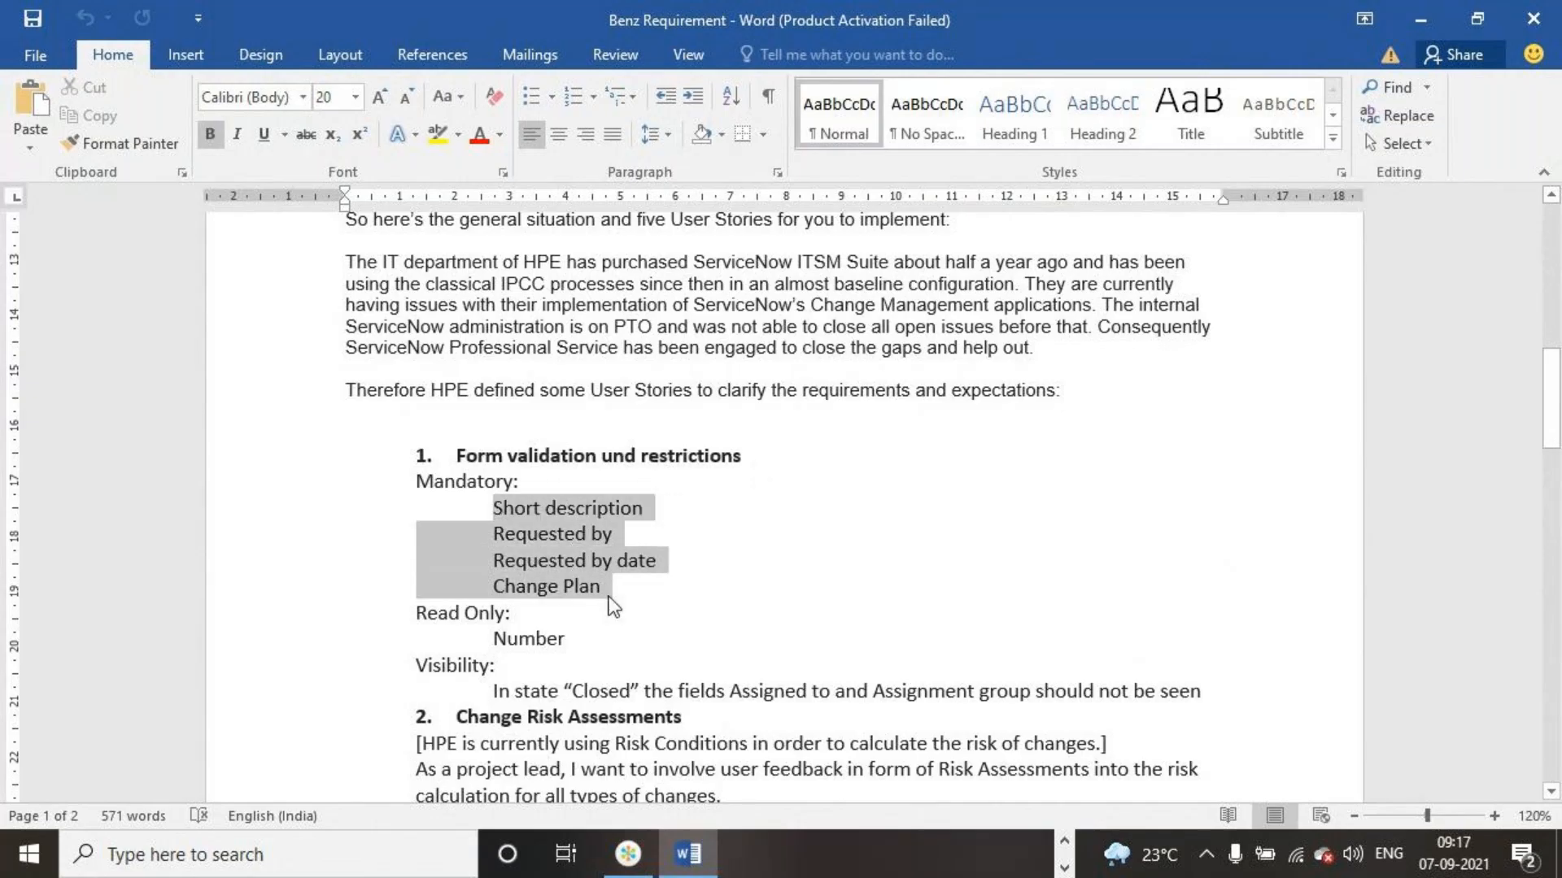
{"action": "left_click", "coordinate": [605, 648]}
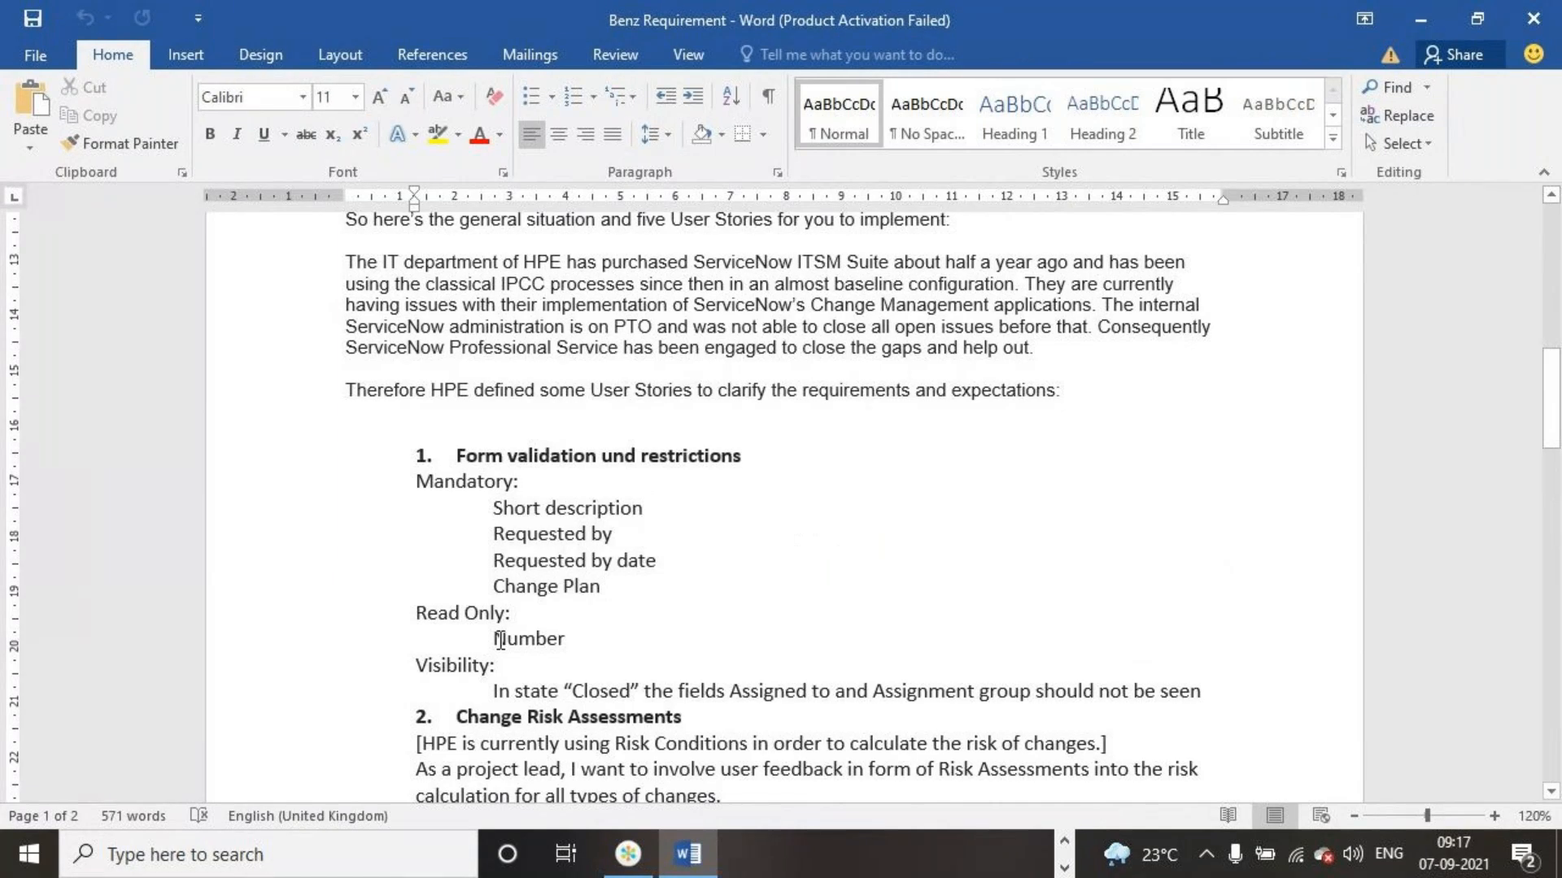
Highlight the read-only Number field, the Closed-state visibility rule, and the whole requirement list from Mandatory through Visibility
{"action": "triple_click", "coordinate": [583, 644]}
{"action": "scroll", "coordinate": [899, 575], "scroll_direction": "down", "scroll_amount": 3}
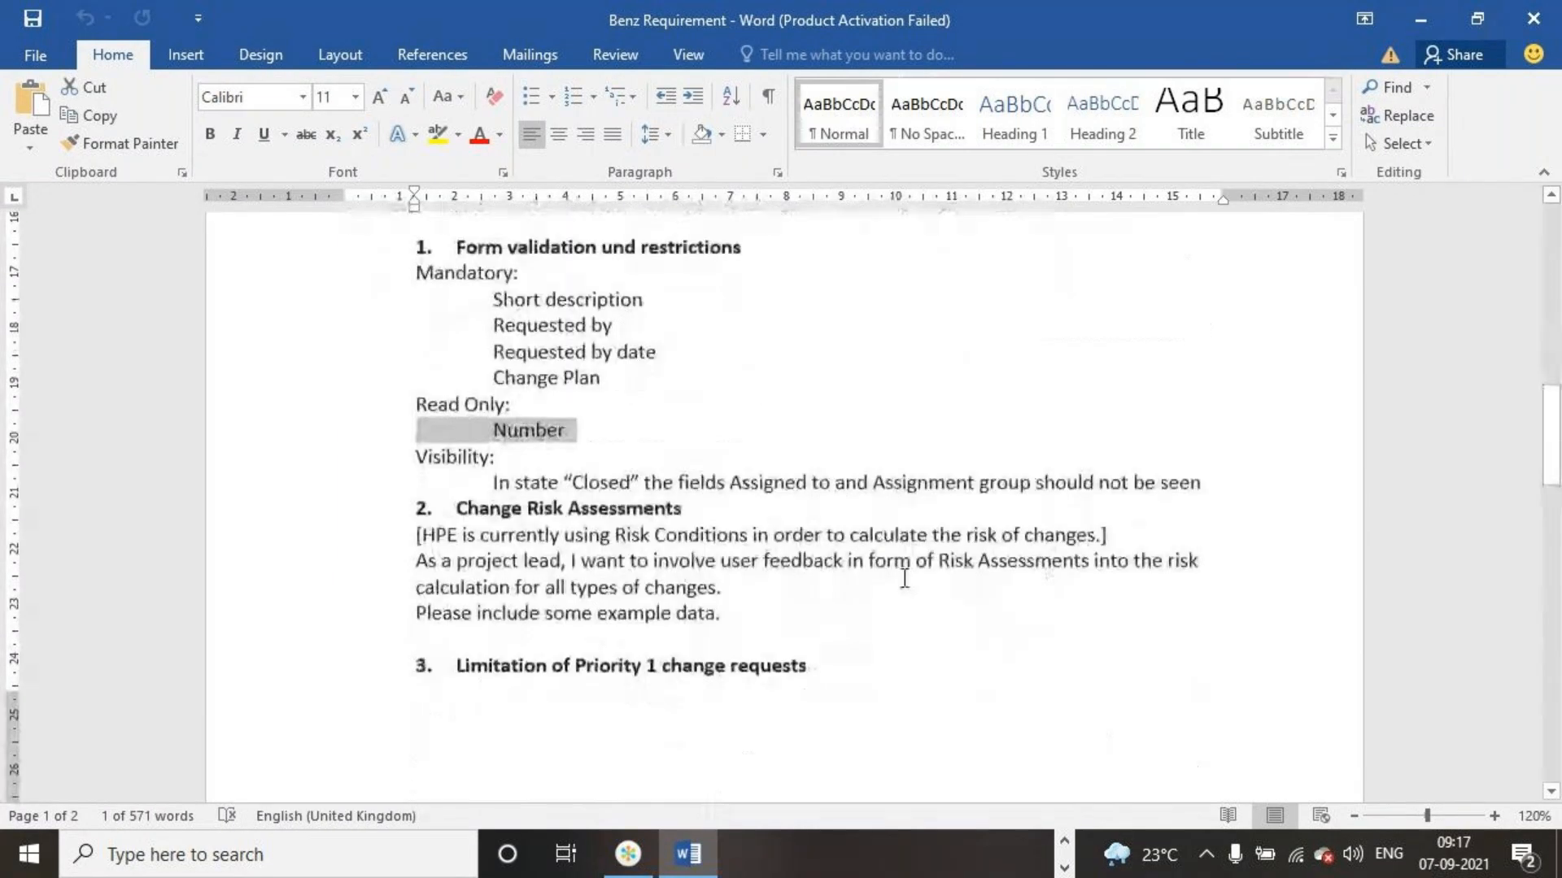
{"action": "left_click_drag", "start_coordinate": [496, 484], "coordinate": [1207, 487]}
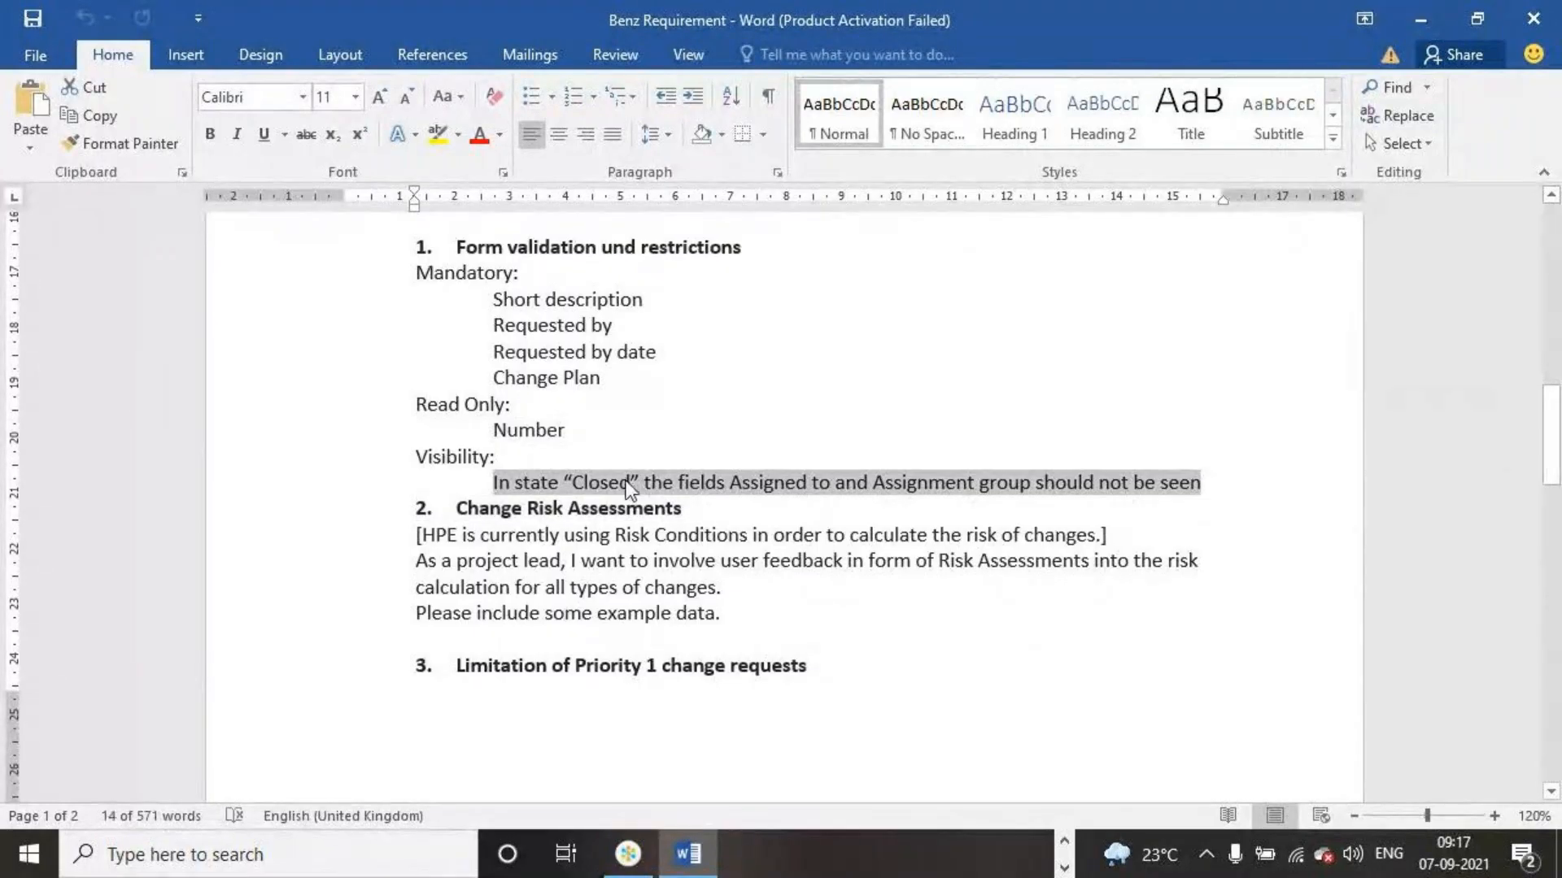
{"action": "left_click", "coordinate": [688, 486]}
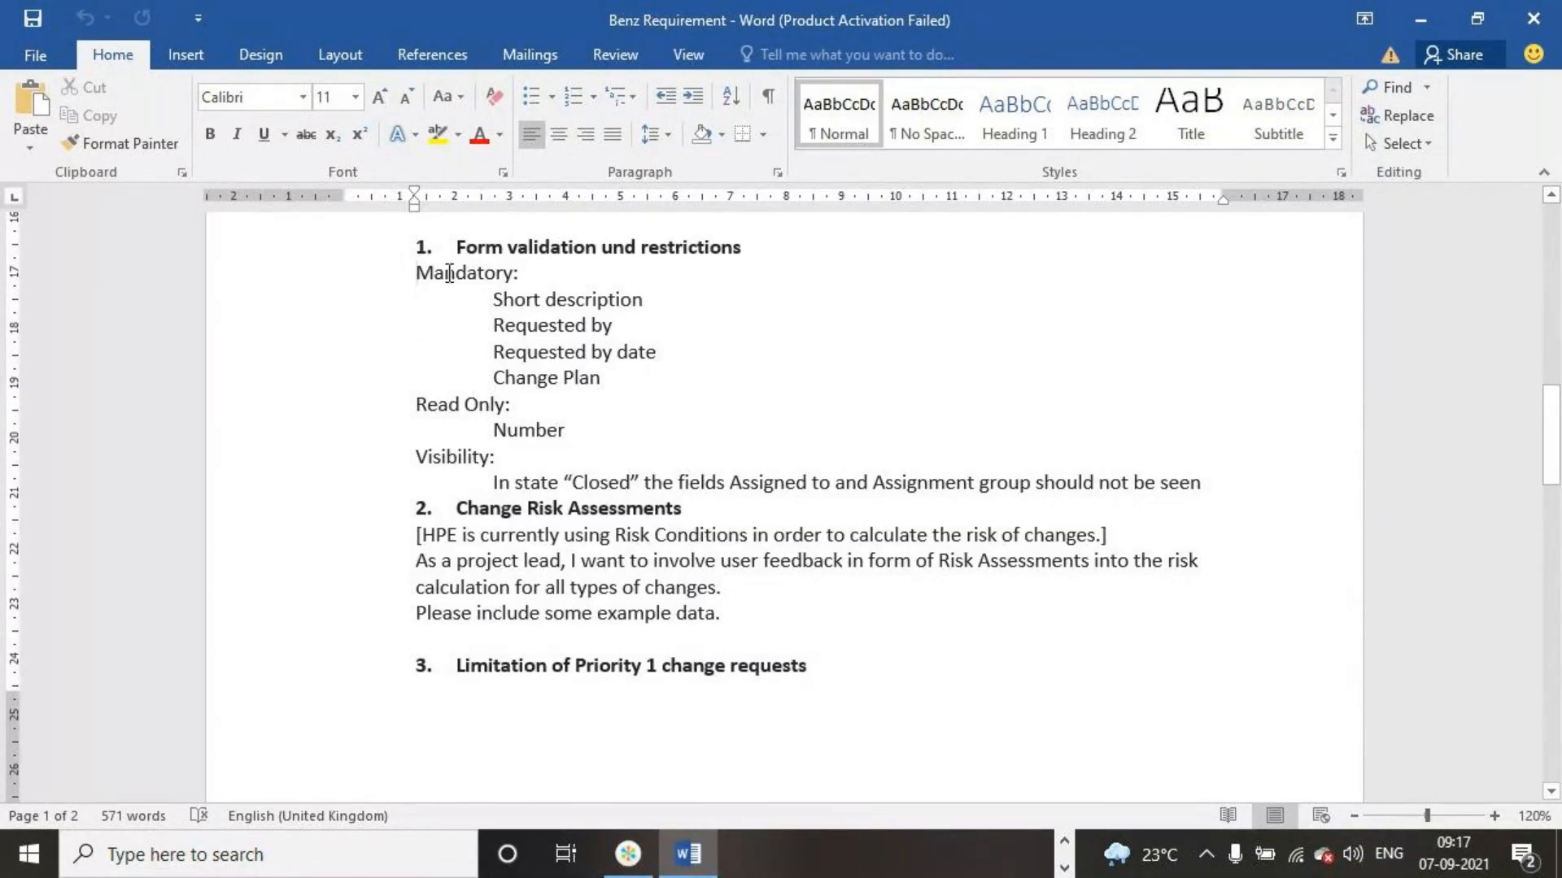
{"action": "left_click_drag", "start_coordinate": [447, 274], "coordinate": [669, 358]}
{"action": "left_click_drag", "start_coordinate": [802, 373], "coordinate": [1218, 485]}
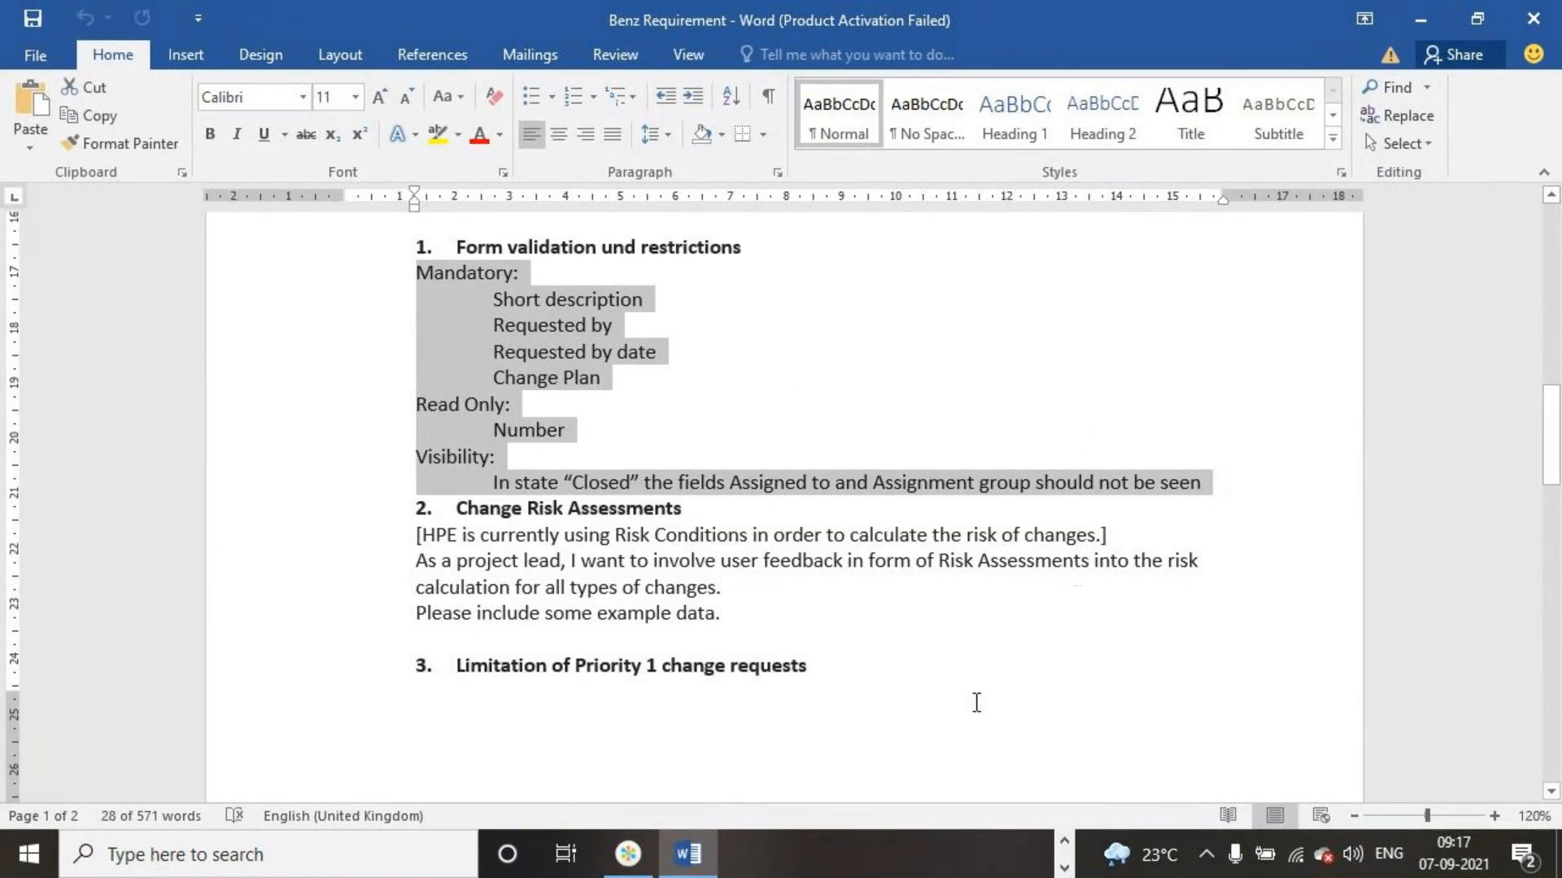
Switch back to ServiceNow in Chrome and filter the navigator by "change"
{"action": "left_click", "coordinate": [1063, 846]}
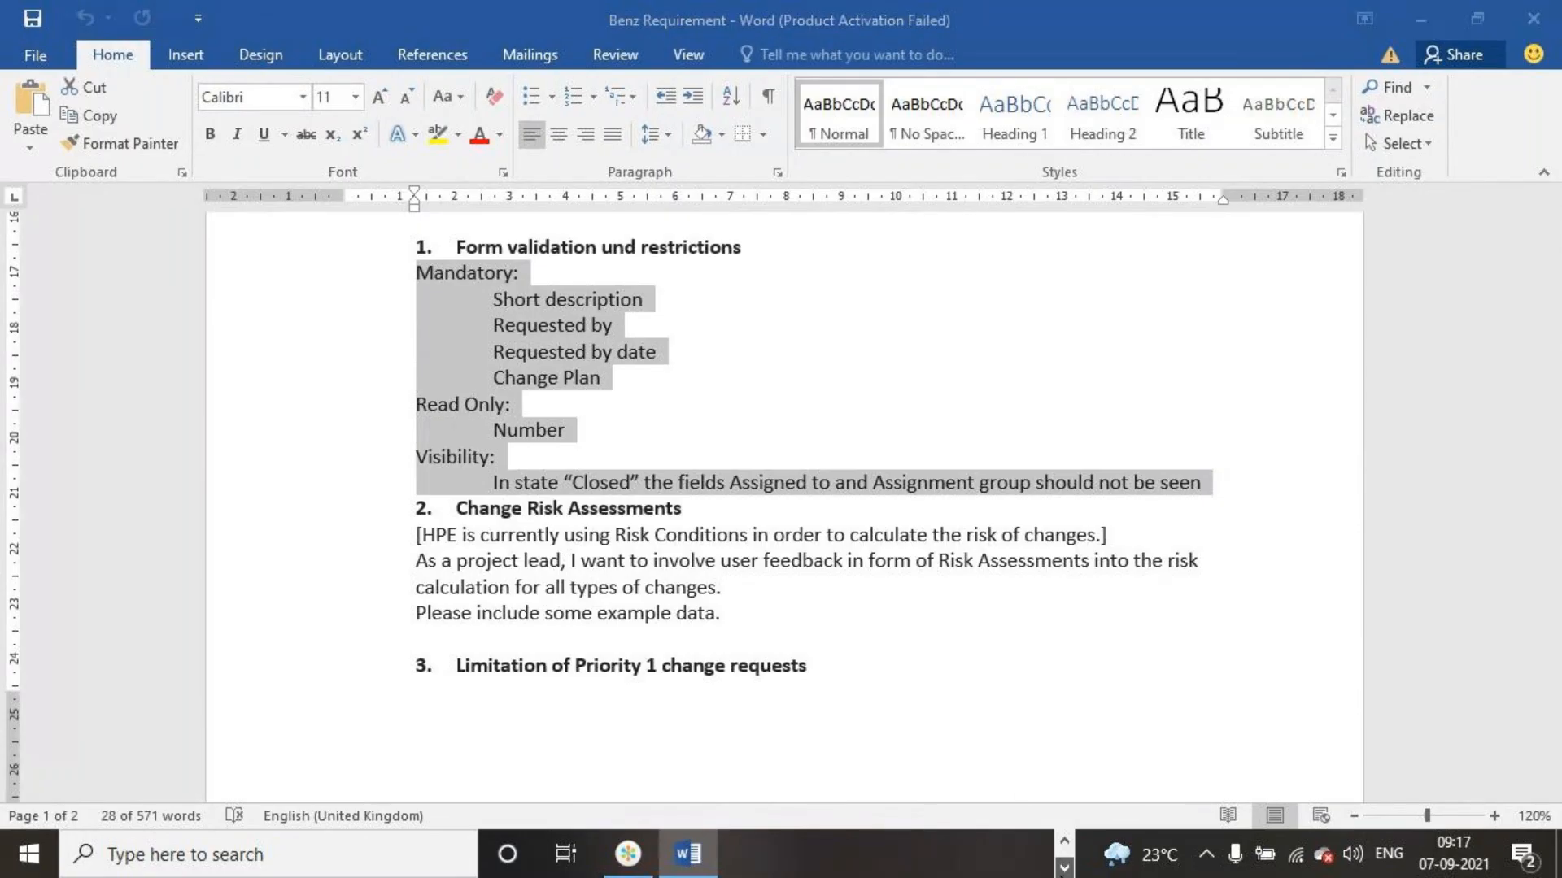
{"action": "left_click", "coordinate": [1064, 842]}
{"action": "left_click", "coordinate": [986, 852]}
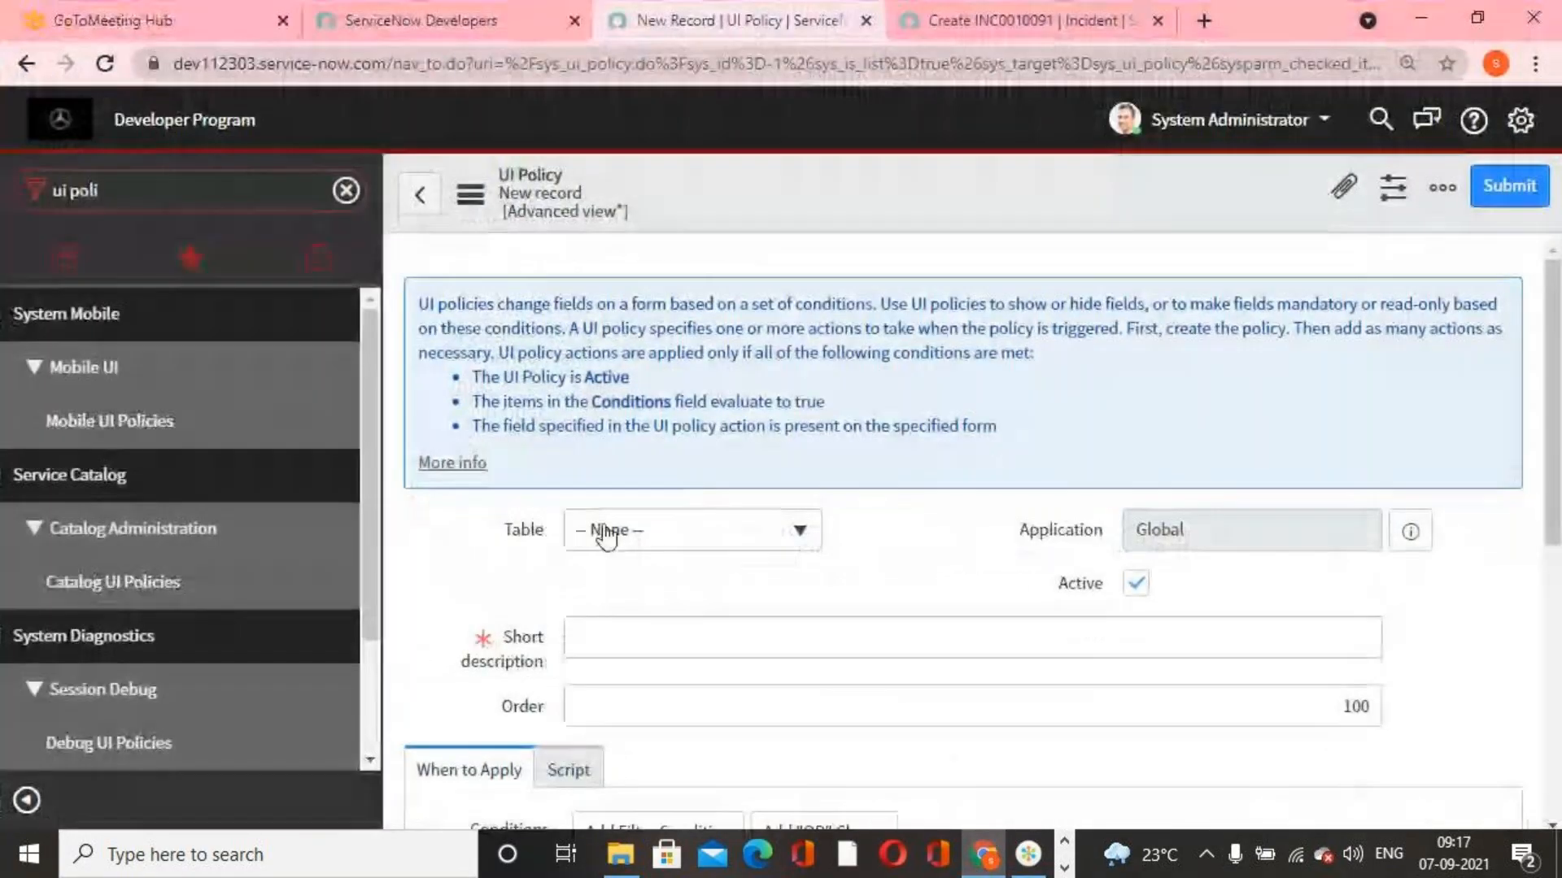
{"action": "left_click", "coordinate": [244, 192]}
{"action": "type", "text": "c"}
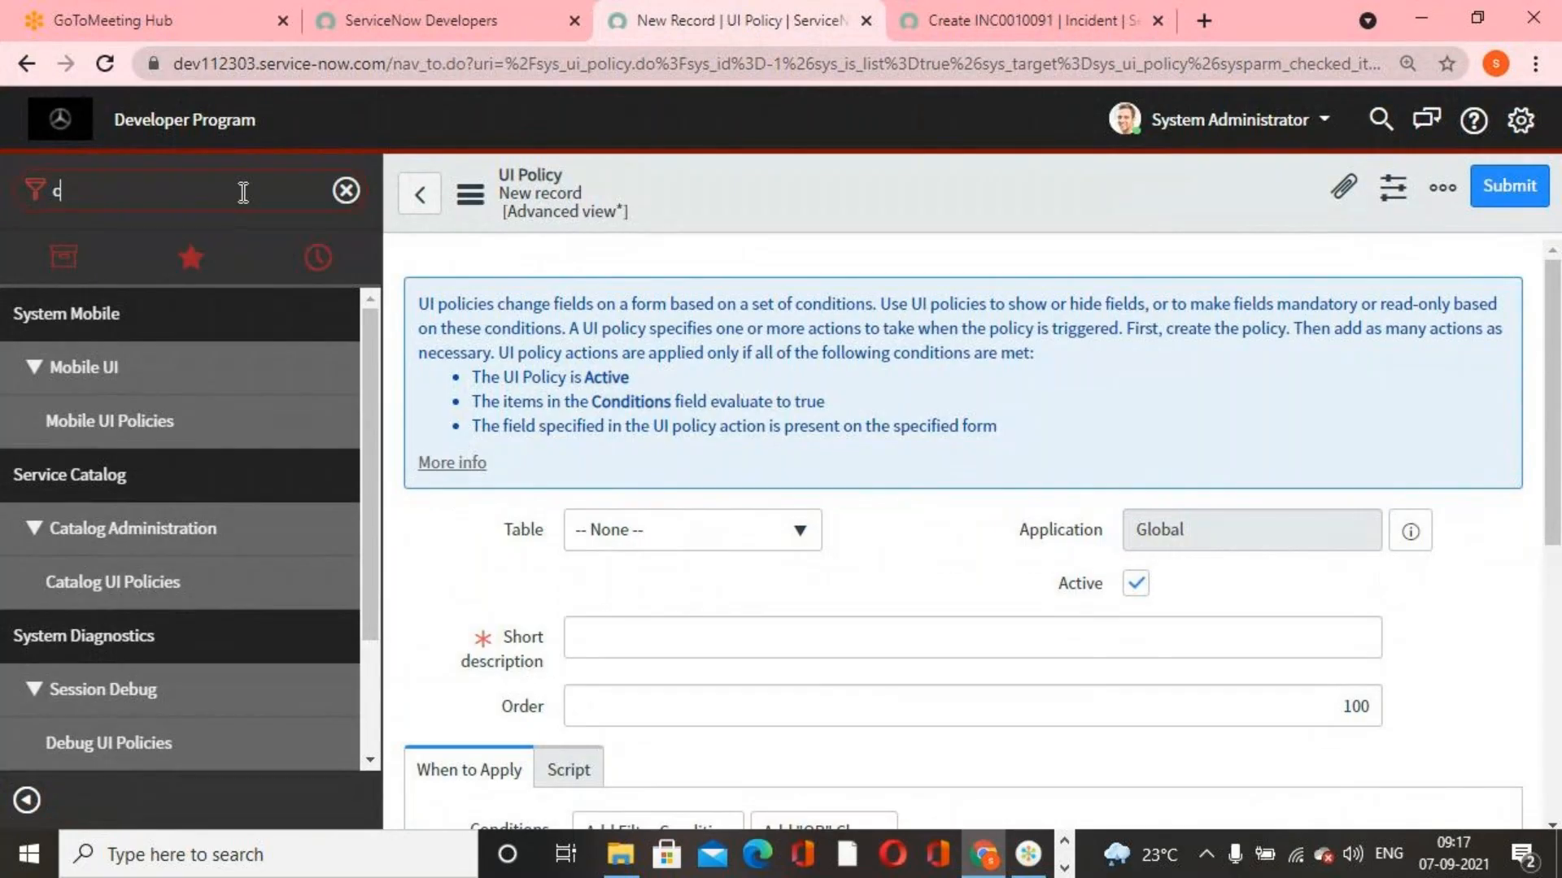
{"action": "type", "text": "hange"}
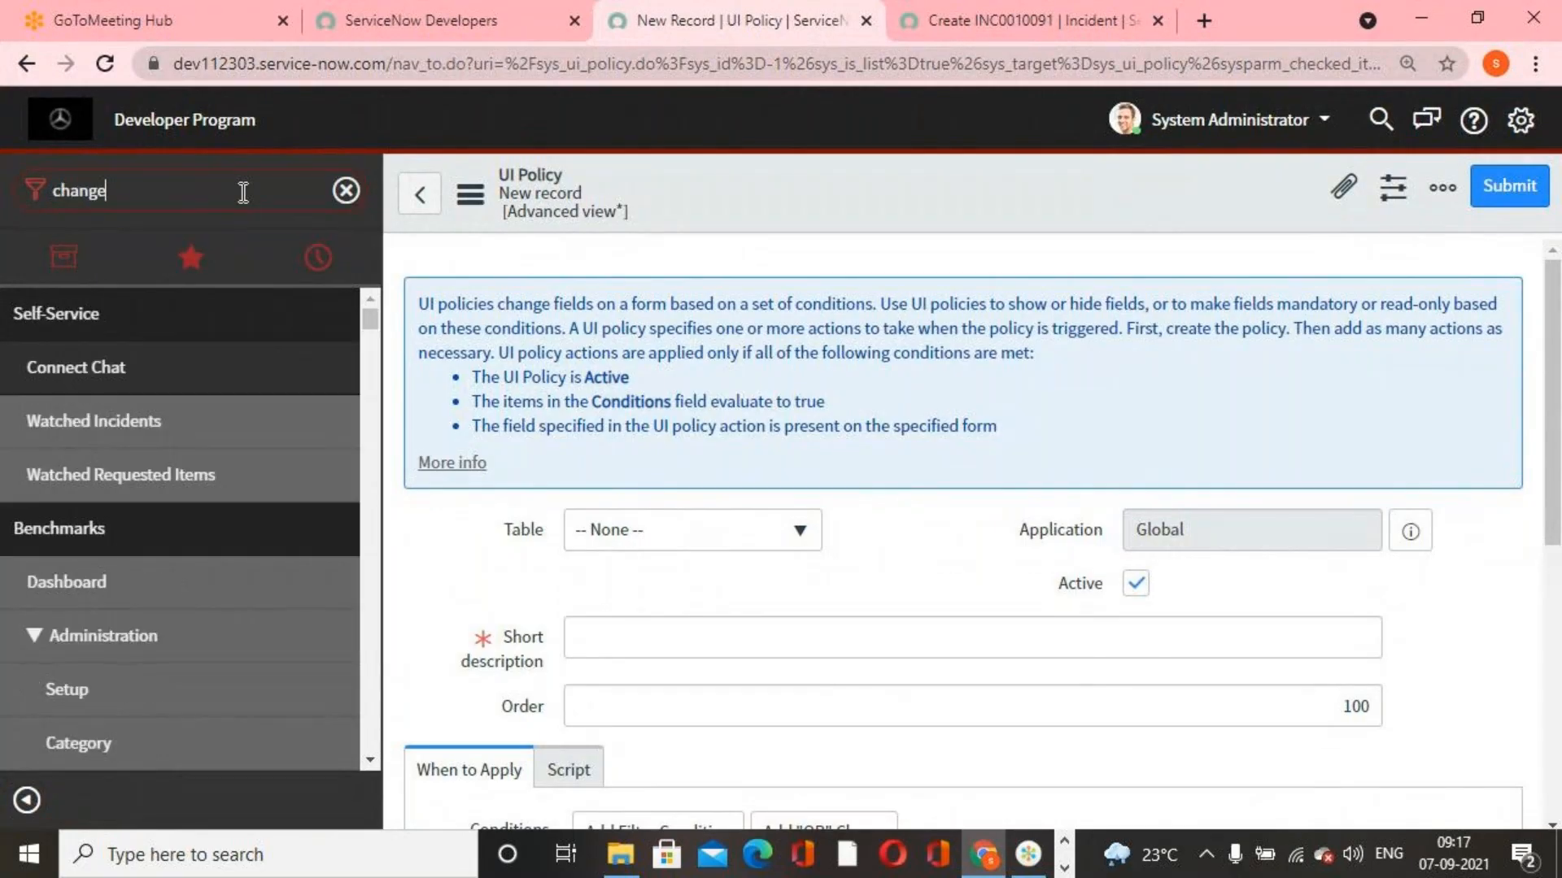
Start a new change request using the Normal model from the full list of change models
{"action": "left_click", "coordinate": [143, 364]}
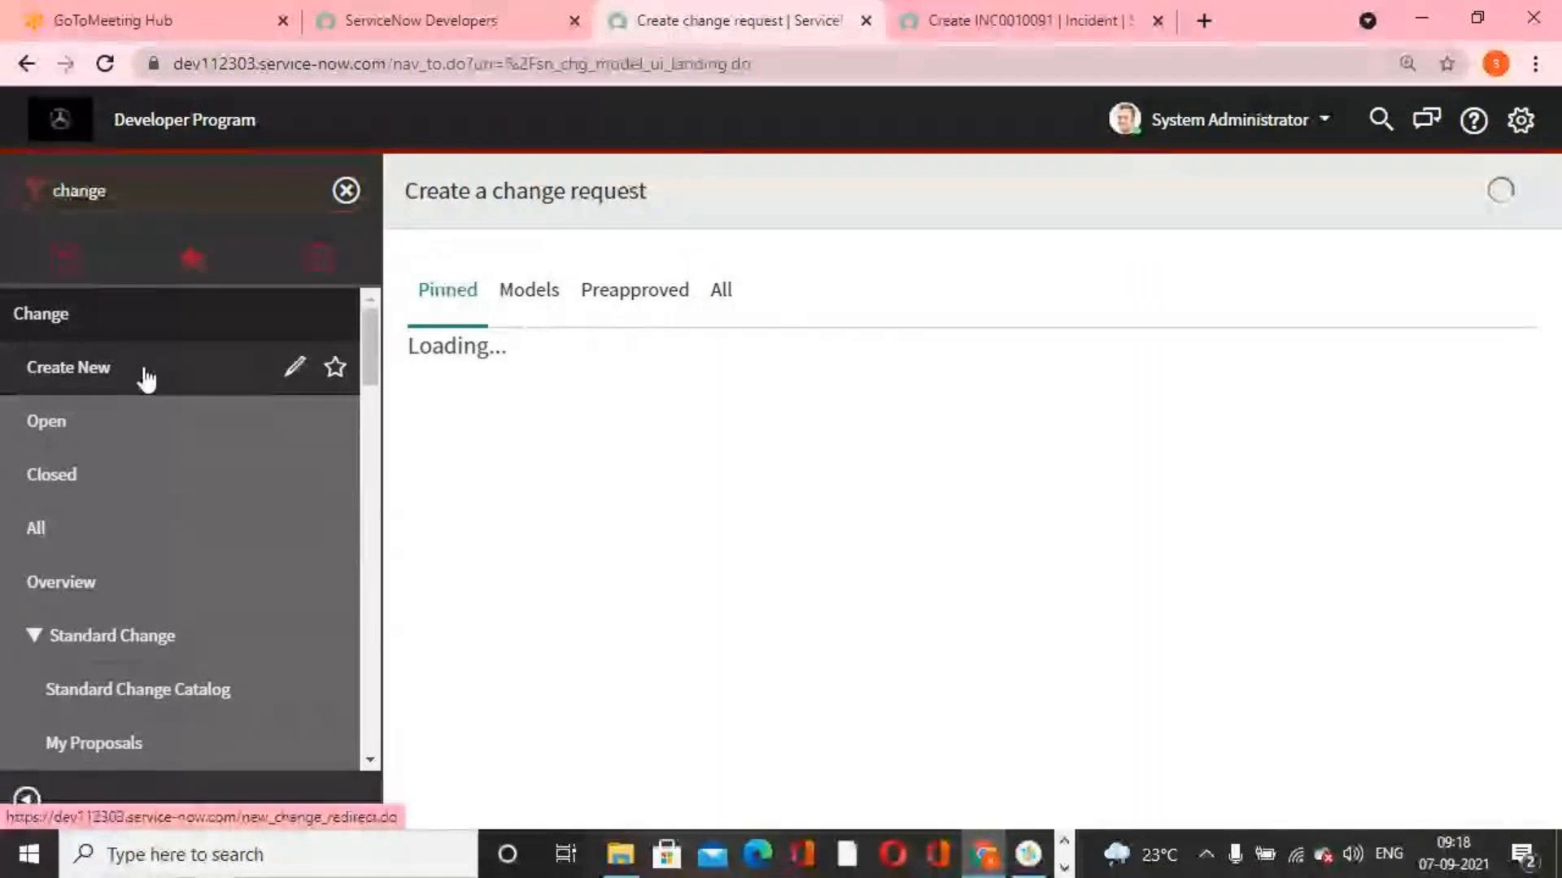
{"action": "left_click", "coordinate": [726, 292]}
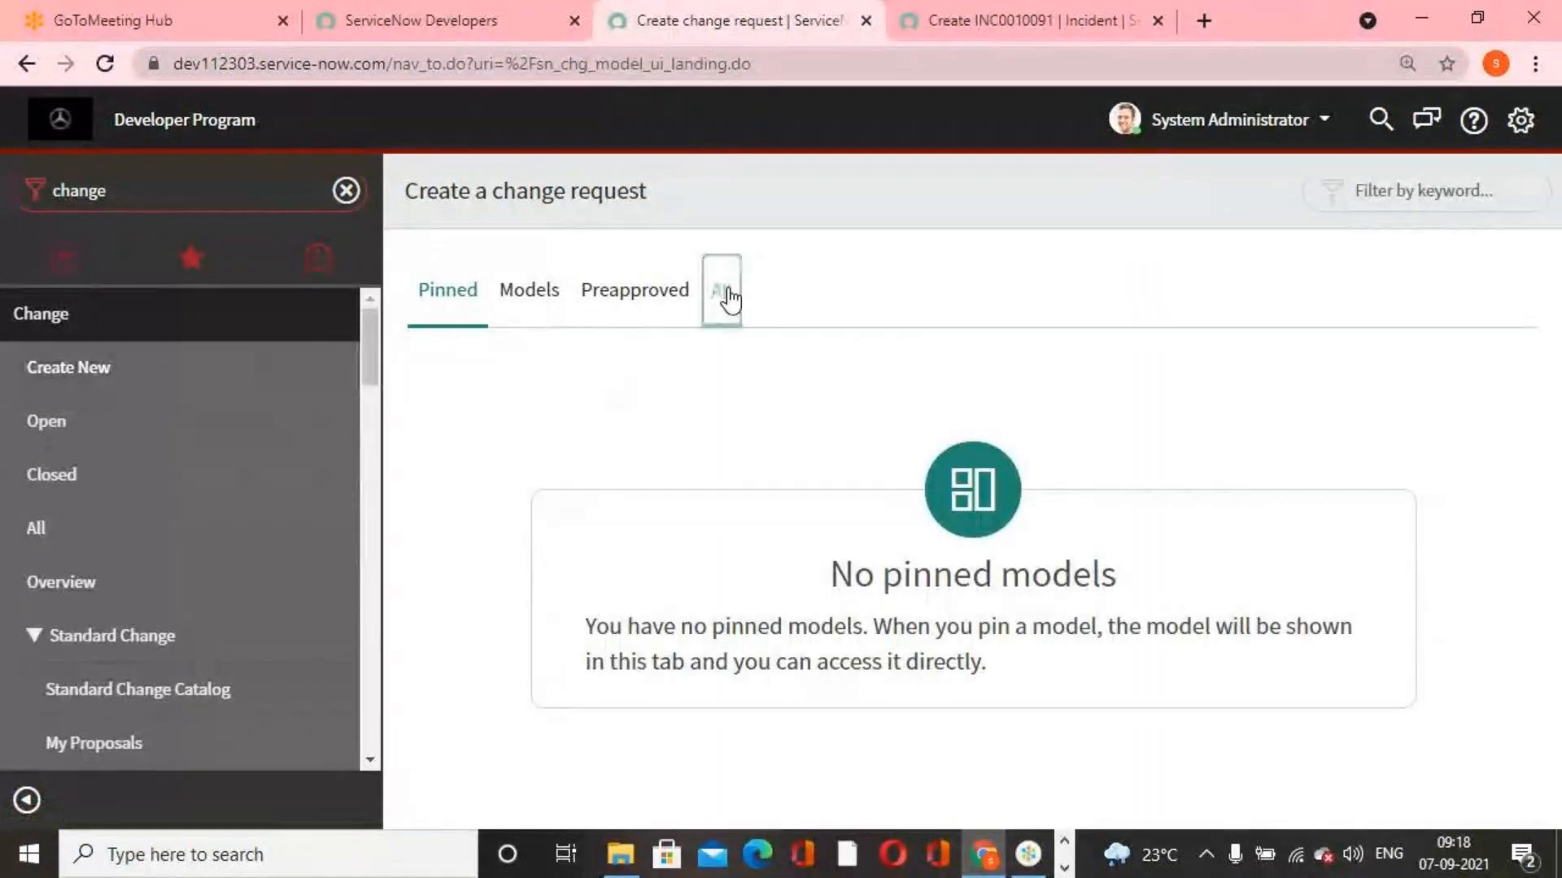
{"action": "left_click", "coordinate": [1055, 453]}
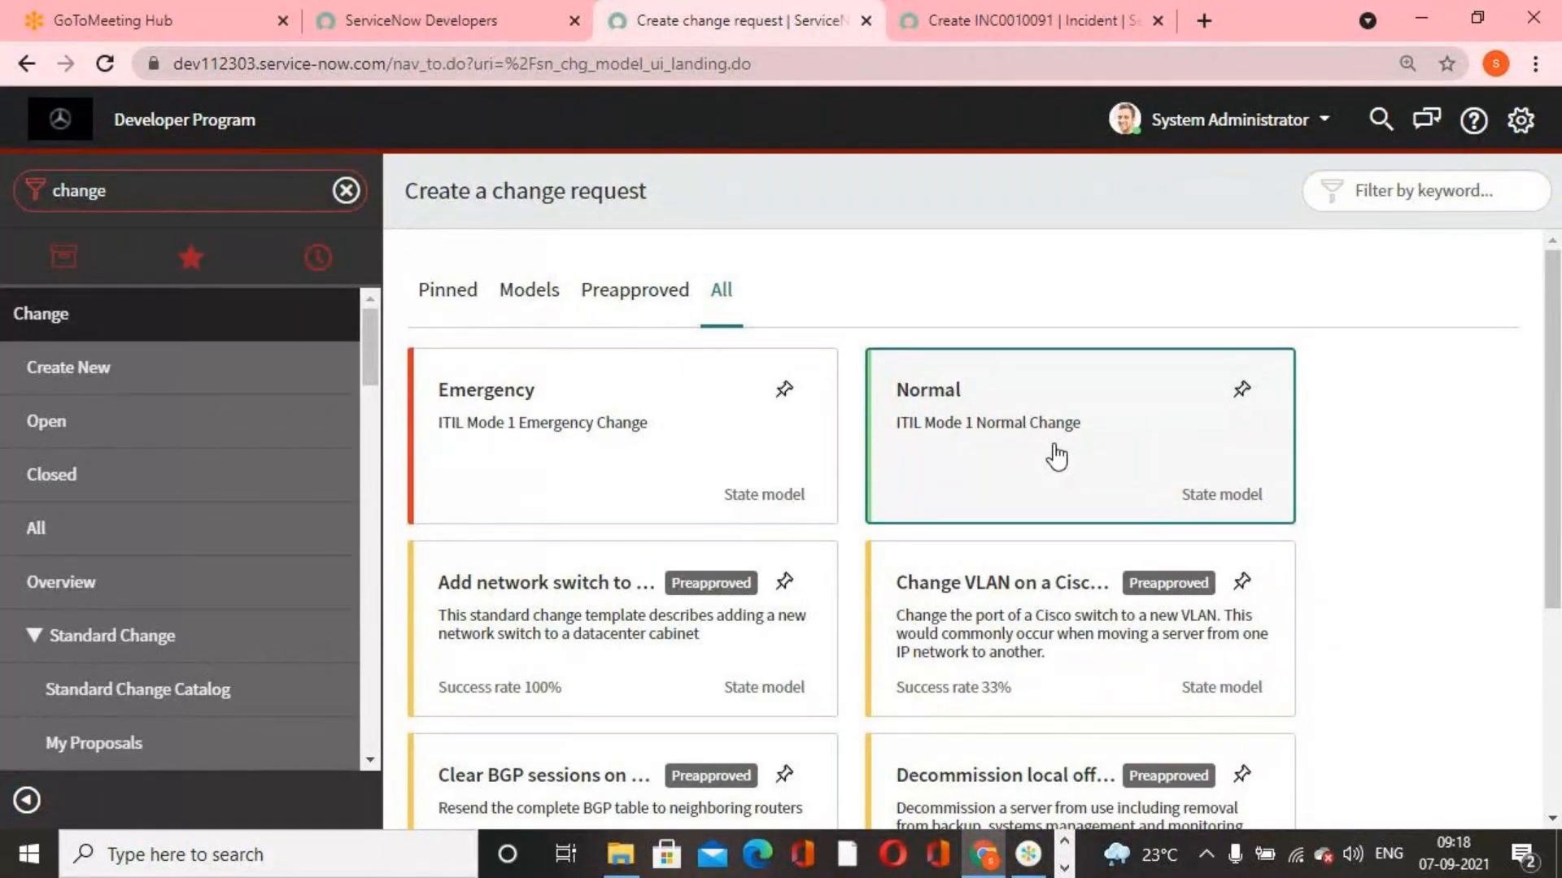
Check the form validation requirements in the Benz Requirement document again and return to the new change request in Chrome
{"action": "left_click", "coordinate": [631, 864]}
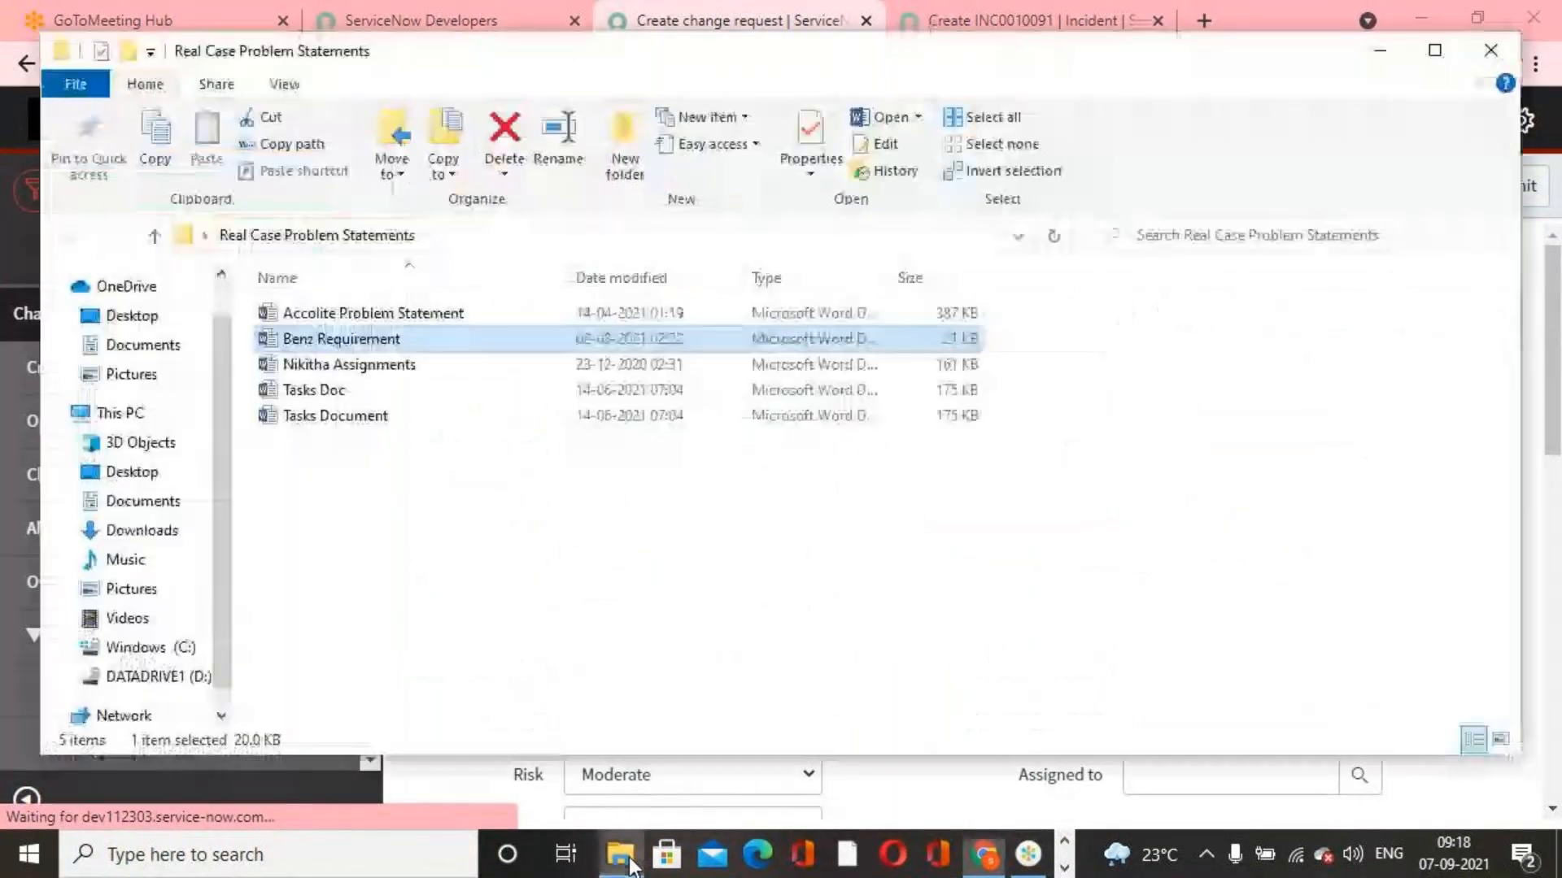
{"action": "left_click", "coordinate": [631, 865]}
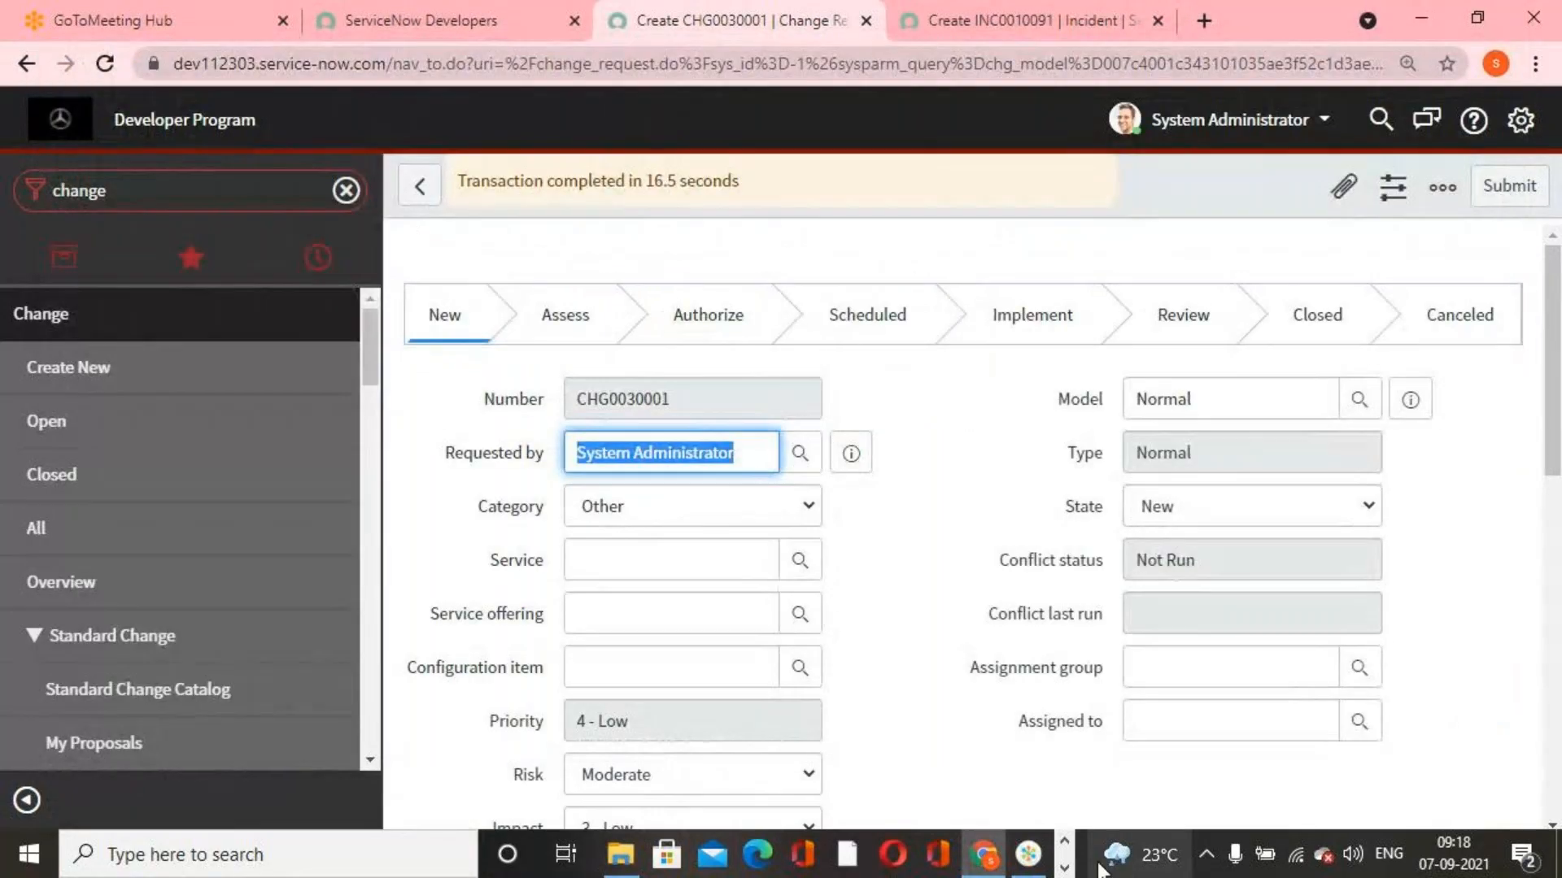
{"action": "left_click", "coordinate": [1064, 868]}
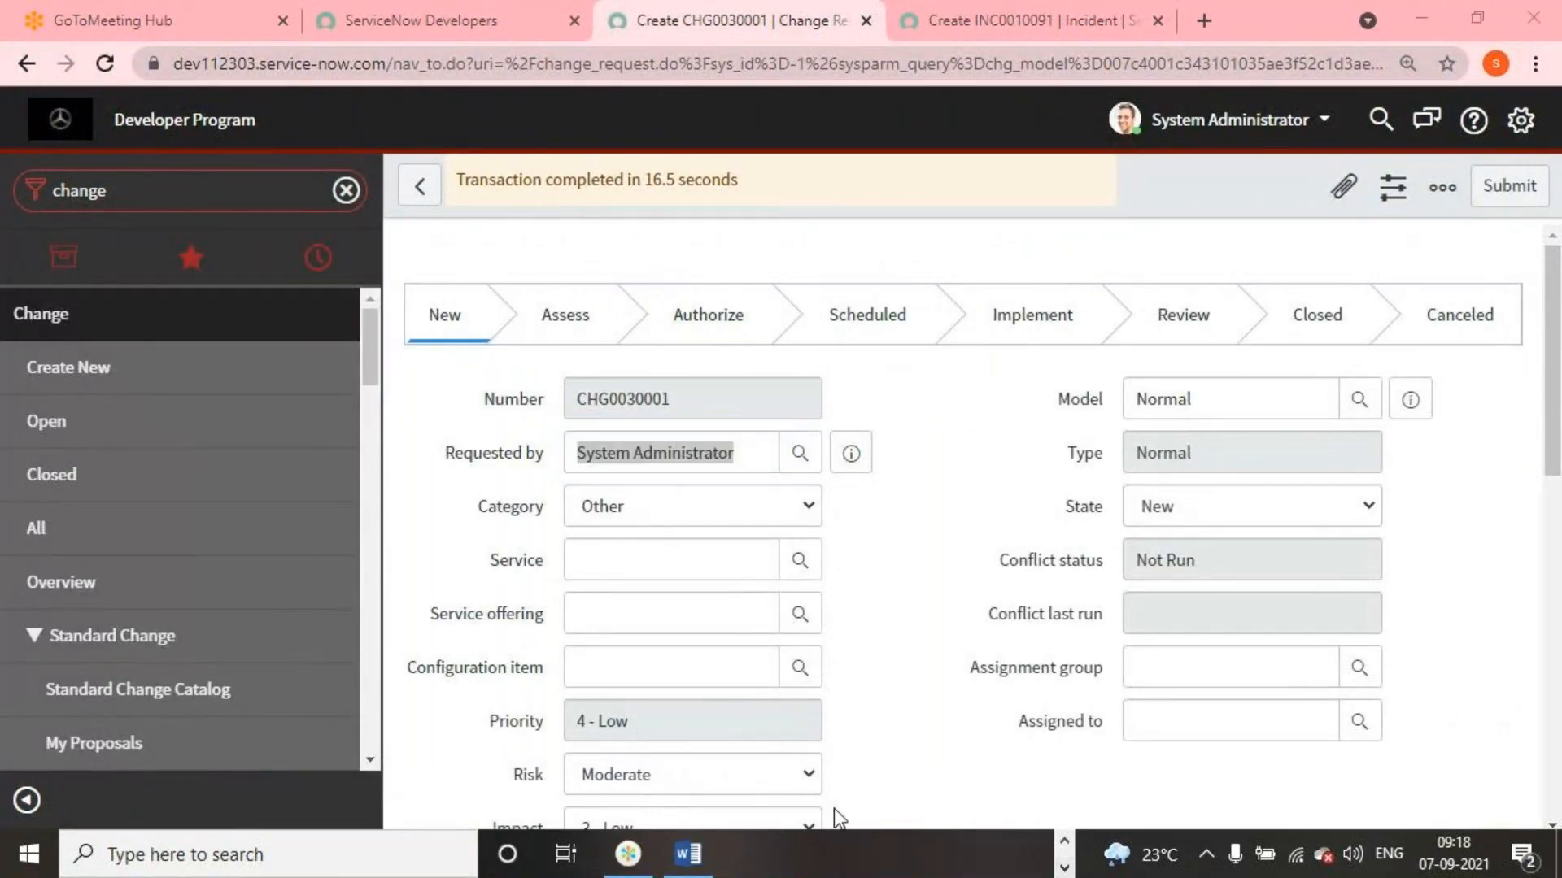
{"action": "left_click", "coordinate": [687, 854]}
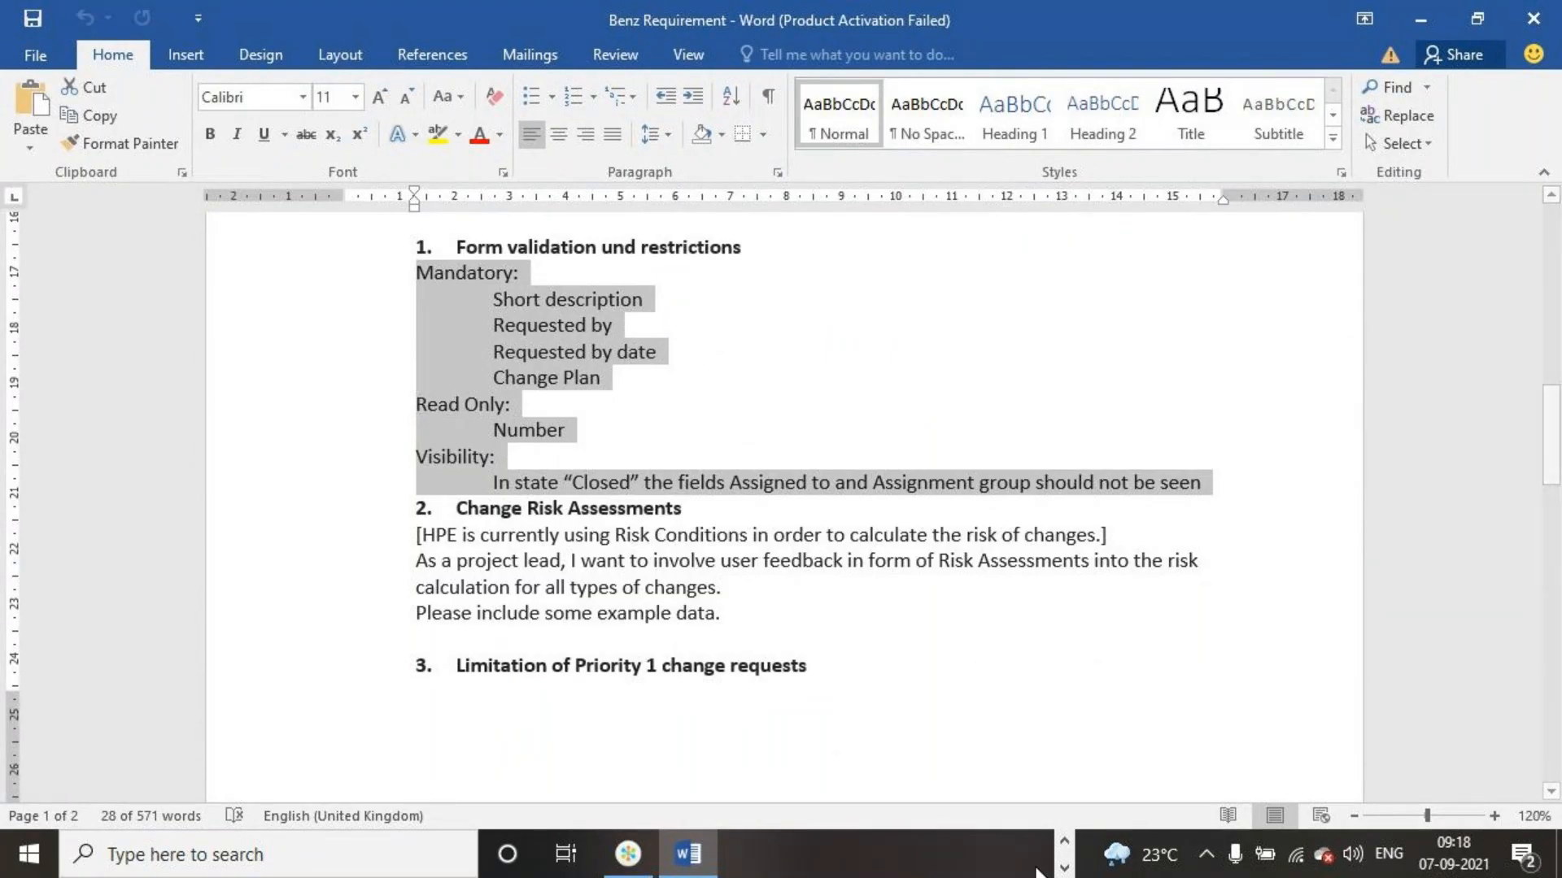
{"action": "left_click", "coordinate": [1064, 868]}
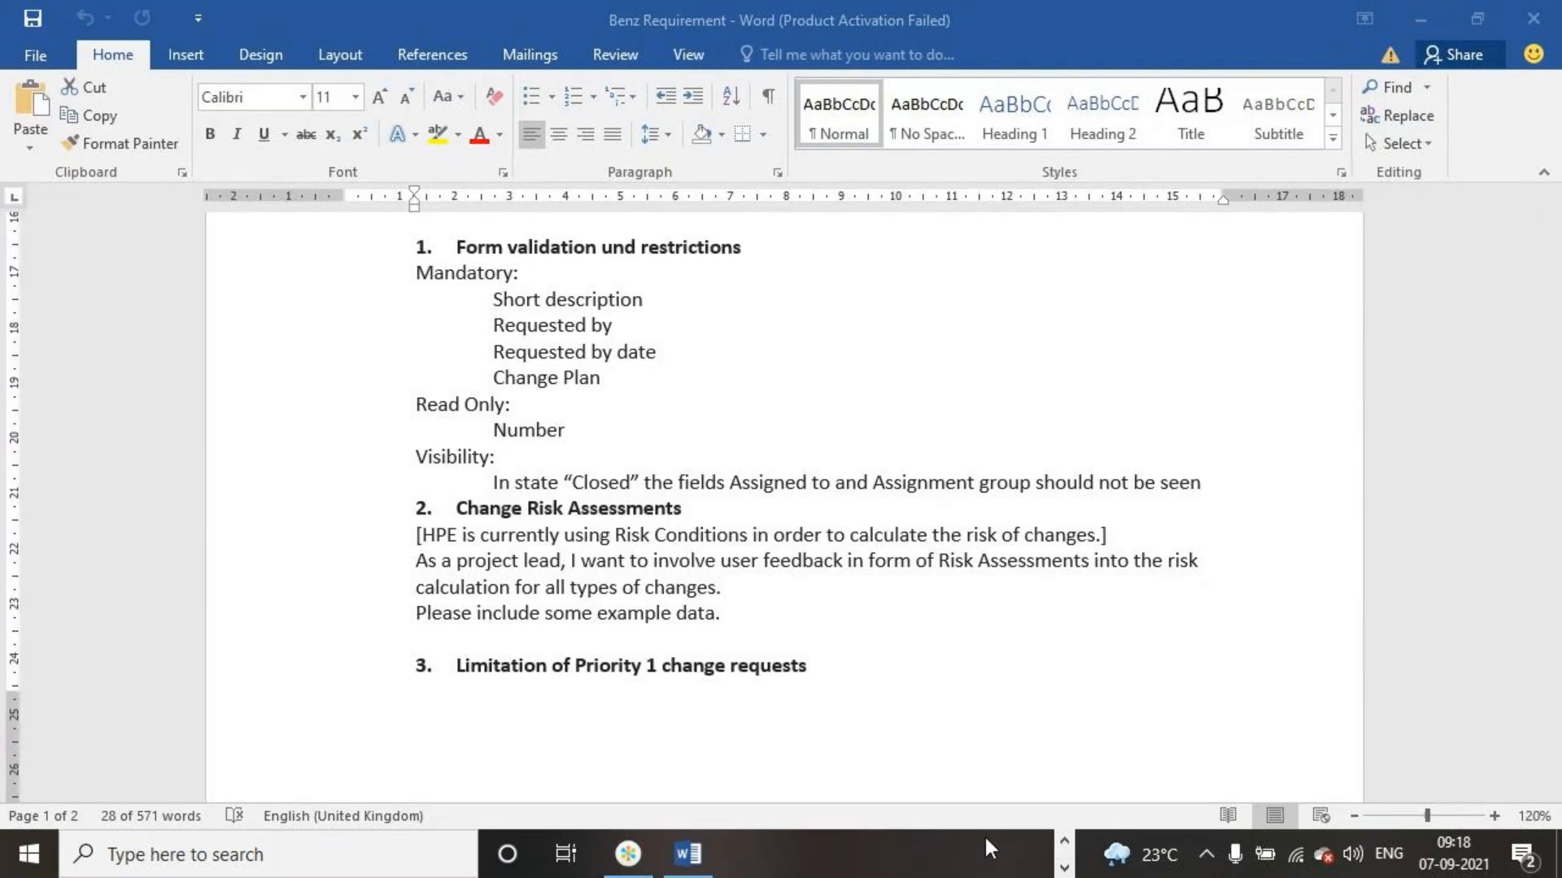
{"action": "left_click", "coordinate": [1064, 840]}
{"action": "left_click", "coordinate": [984, 854]}
{"action": "left_click", "coordinate": [947, 581]}
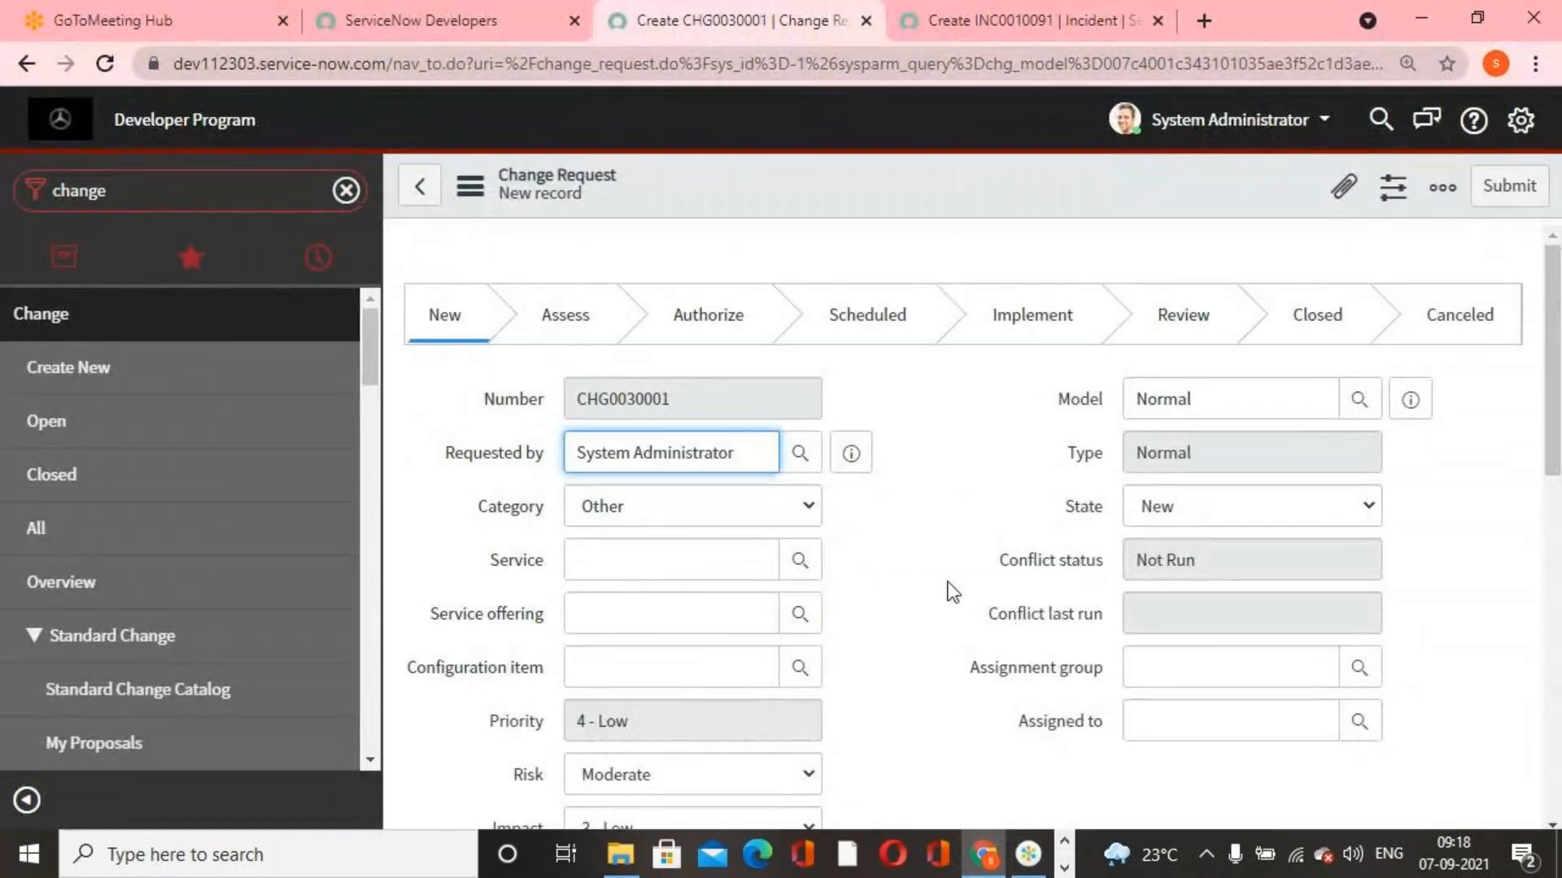
Look over the change request form and open the dictionary entry of its Requested by field
{"action": "scroll", "coordinate": [525, 501], "scroll_direction": "down", "scroll_amount": 3}
{"action": "scroll", "coordinate": [528, 707], "scroll_direction": "up", "scroll_amount": 3}
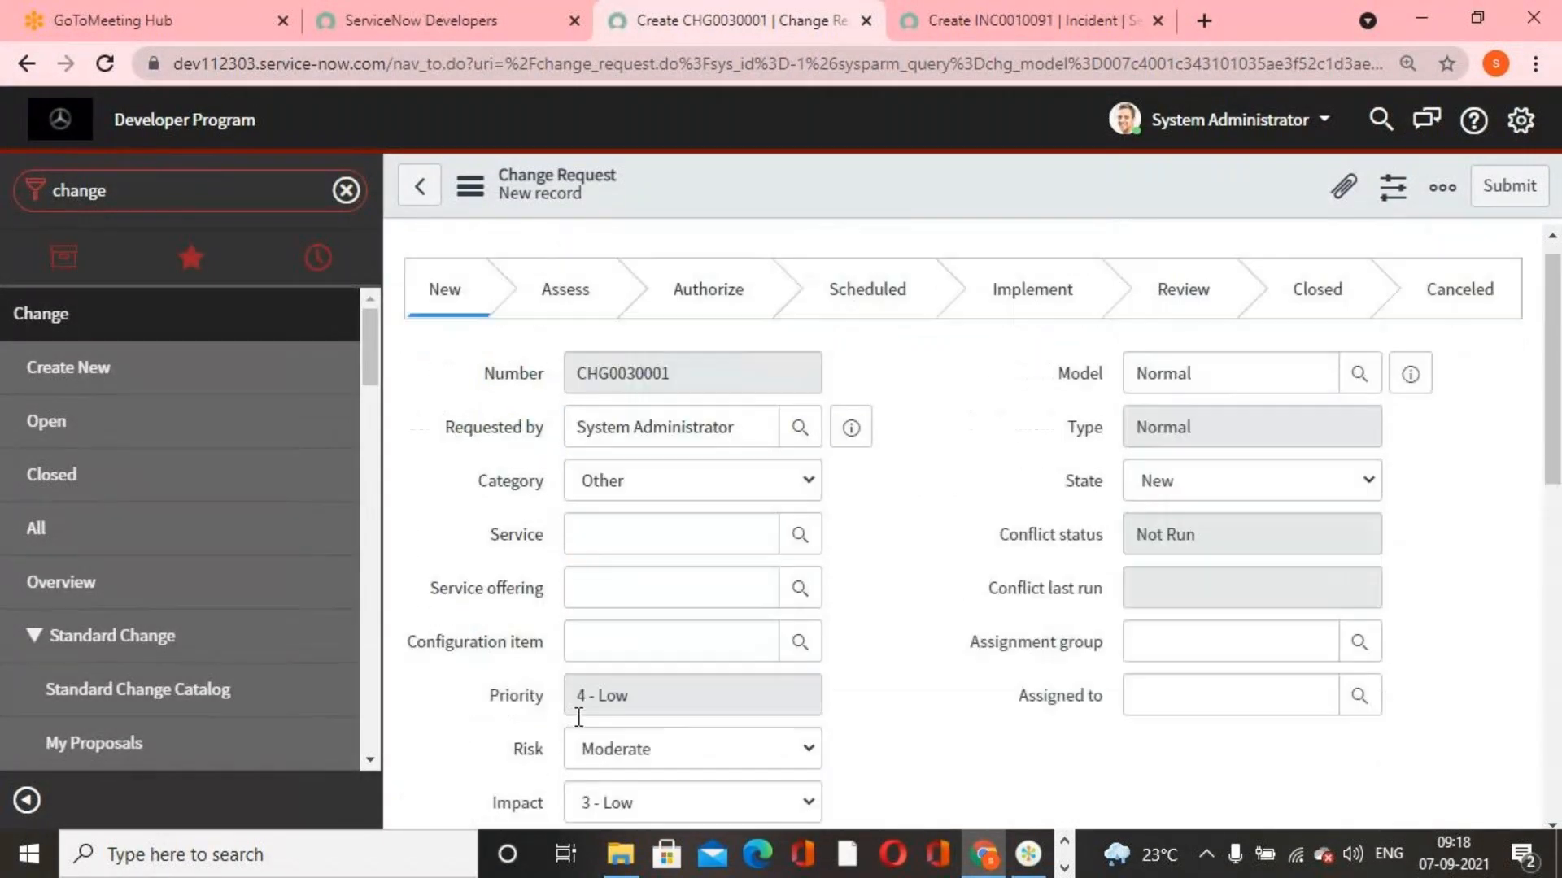
{"action": "scroll", "coordinate": [973, 716], "scroll_direction": "down", "scroll_amount": 2}
{"action": "scroll", "coordinate": [972, 700], "scroll_direction": "up", "scroll_amount": 2}
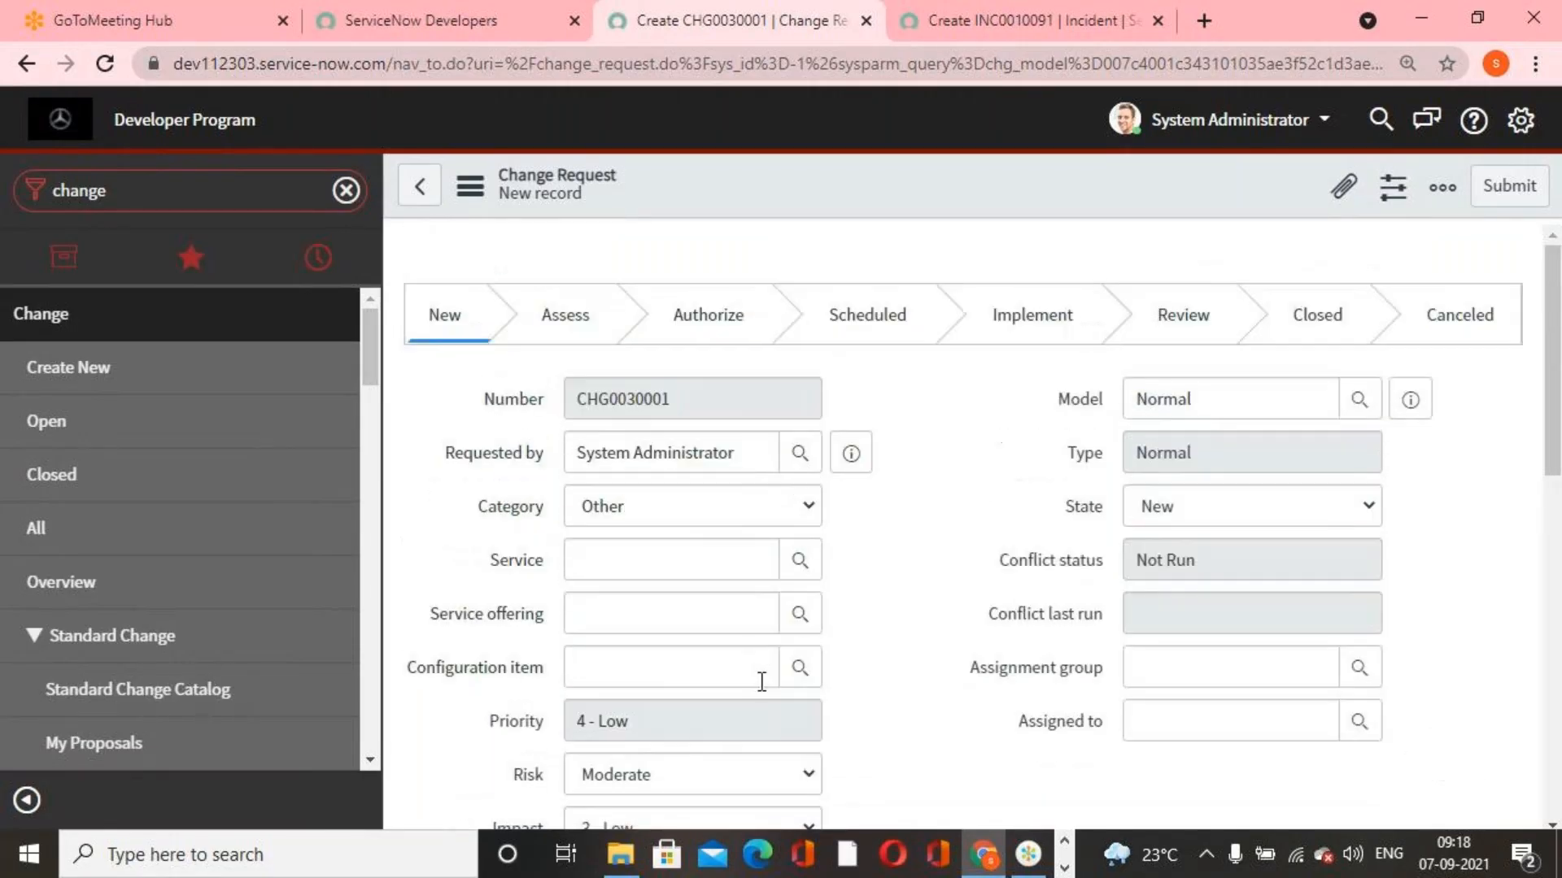
{"action": "right_click", "coordinate": [499, 451]}
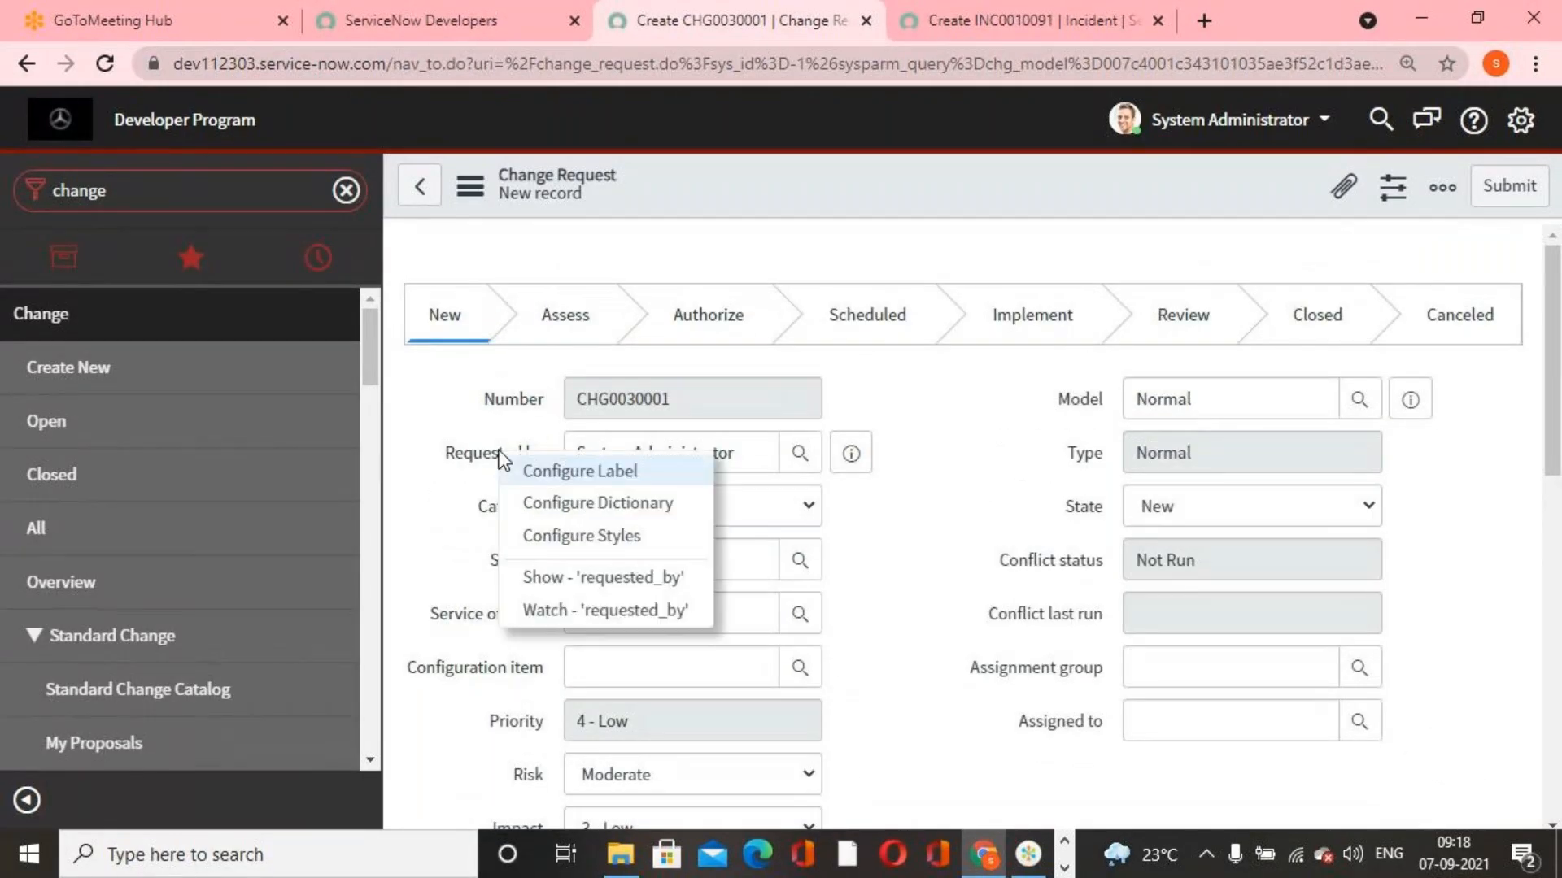
{"action": "left_click", "coordinate": [579, 508]}
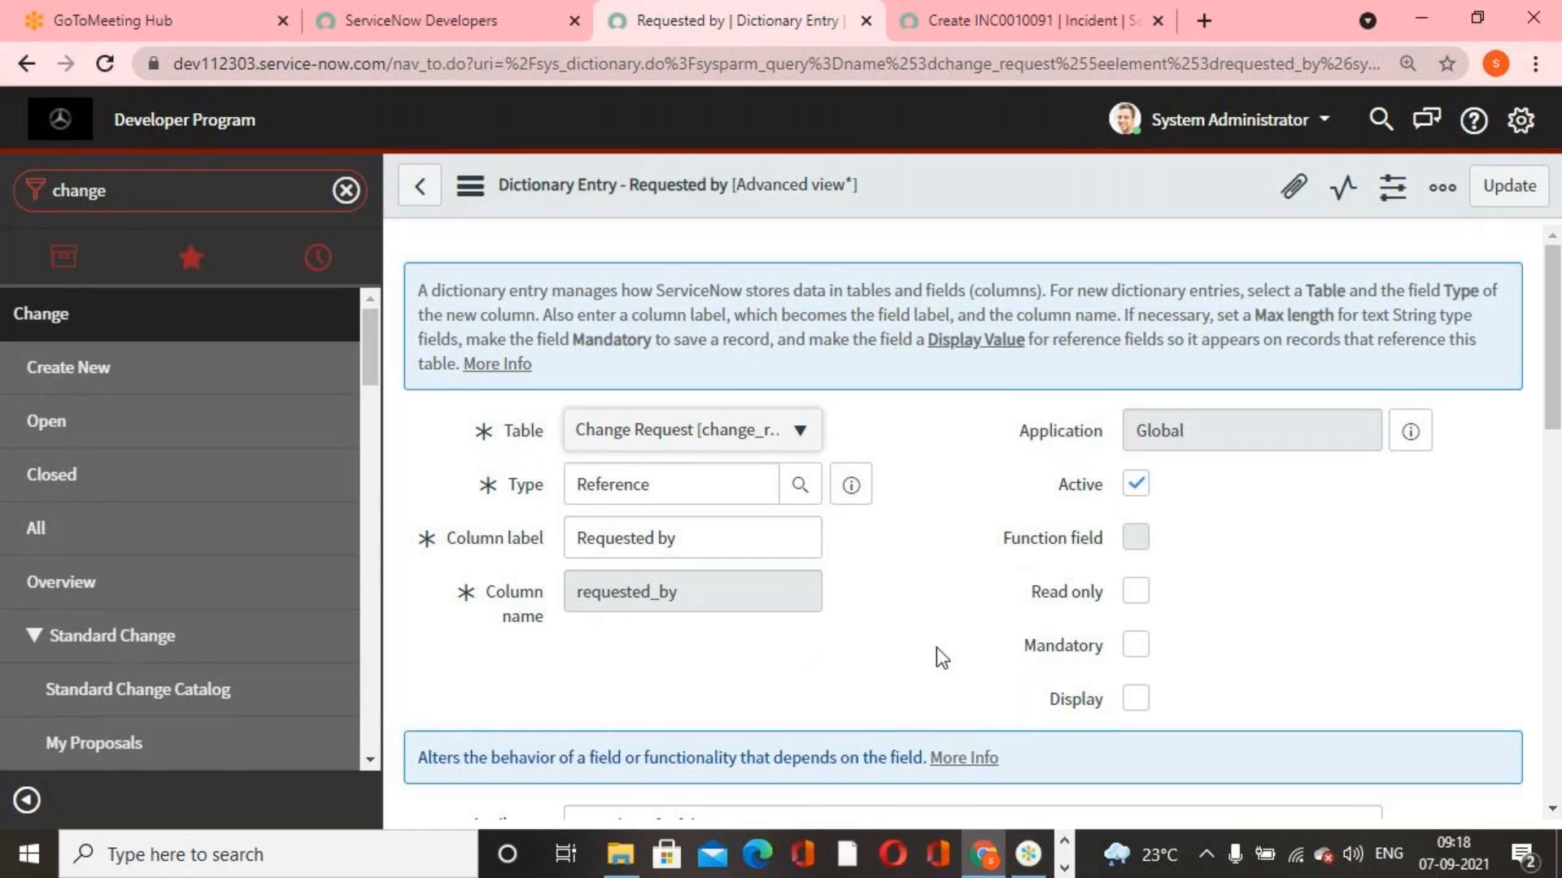
Make the Requested by field mandatory in its dictionary entry and update the entry
{"action": "scroll", "coordinate": [1222, 618], "scroll_direction": "down", "scroll_amount": 6}
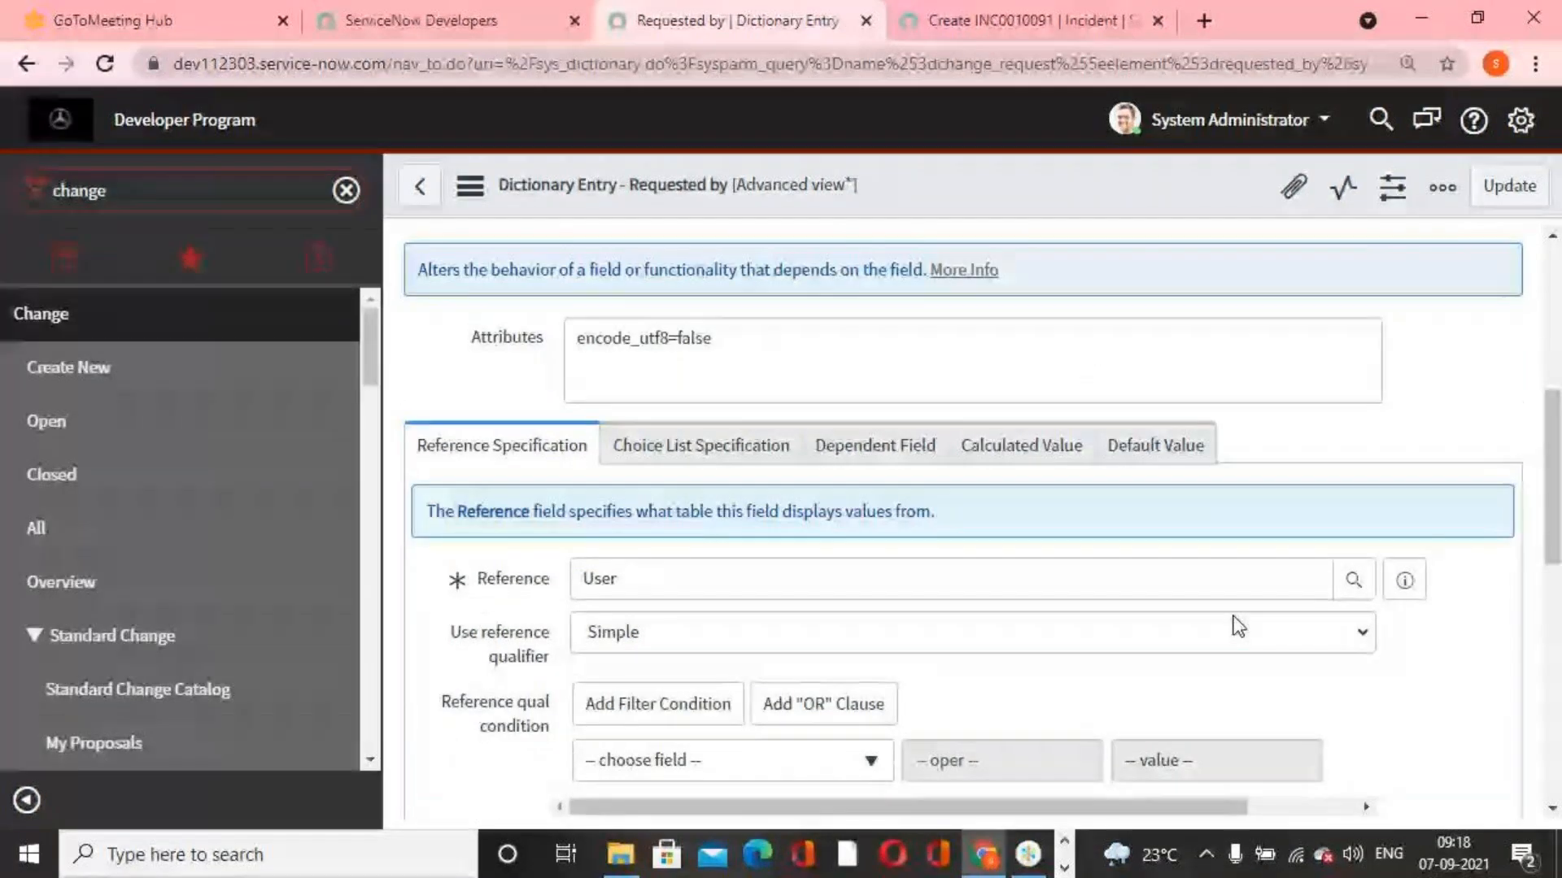
{"action": "scroll", "coordinate": [1238, 626], "scroll_direction": "up", "scroll_amount": 6}
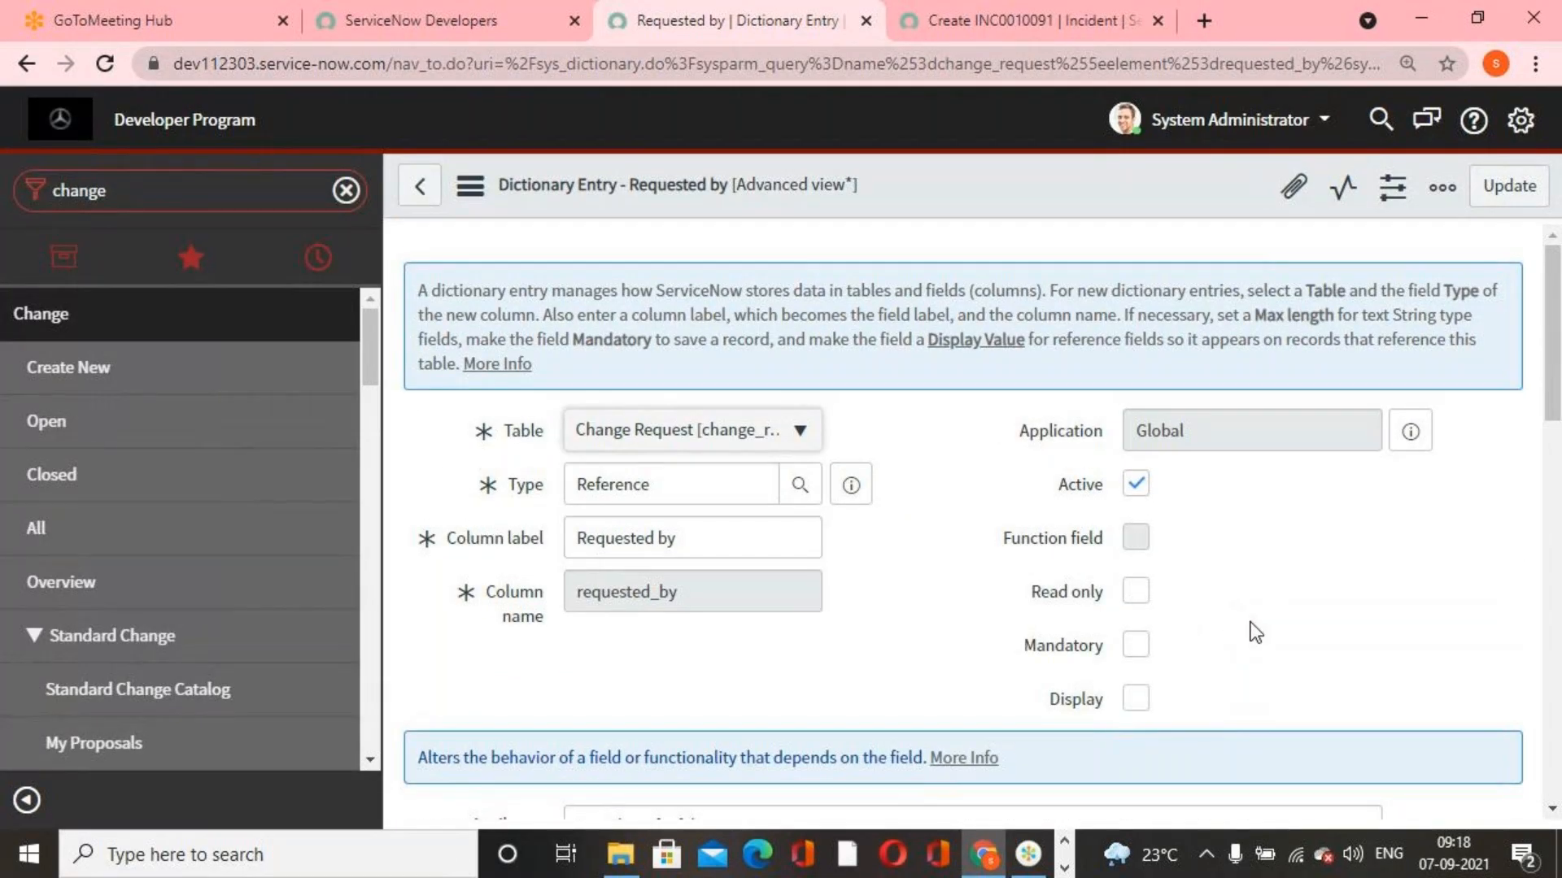
{"action": "left_click", "coordinate": [1132, 645]}
{"action": "left_click", "coordinate": [1515, 195]}
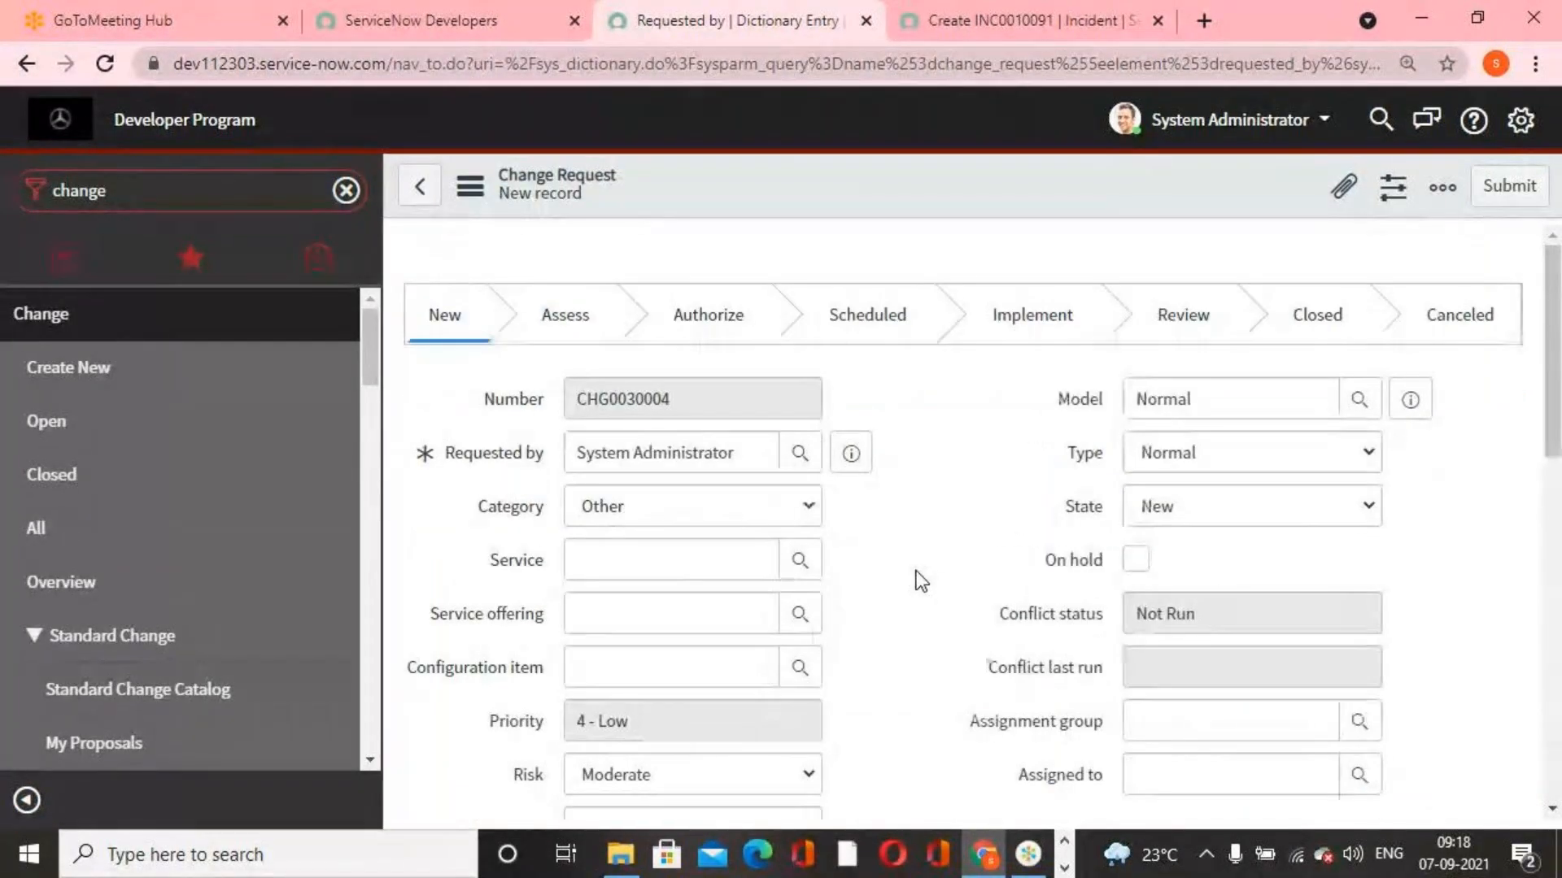
Check the change request form's fields and open the form layout configuration
{"action": "scroll", "coordinate": [887, 598], "scroll_direction": "down", "scroll_amount": 3}
{"action": "scroll", "coordinate": [876, 604], "scroll_direction": "down", "scroll_amount": 2}
{"action": "scroll", "coordinate": [541, 558], "scroll_direction": "up", "scroll_amount": 2}
{"action": "scroll", "coordinate": [499, 663], "scroll_direction": "up", "scroll_amount": 2}
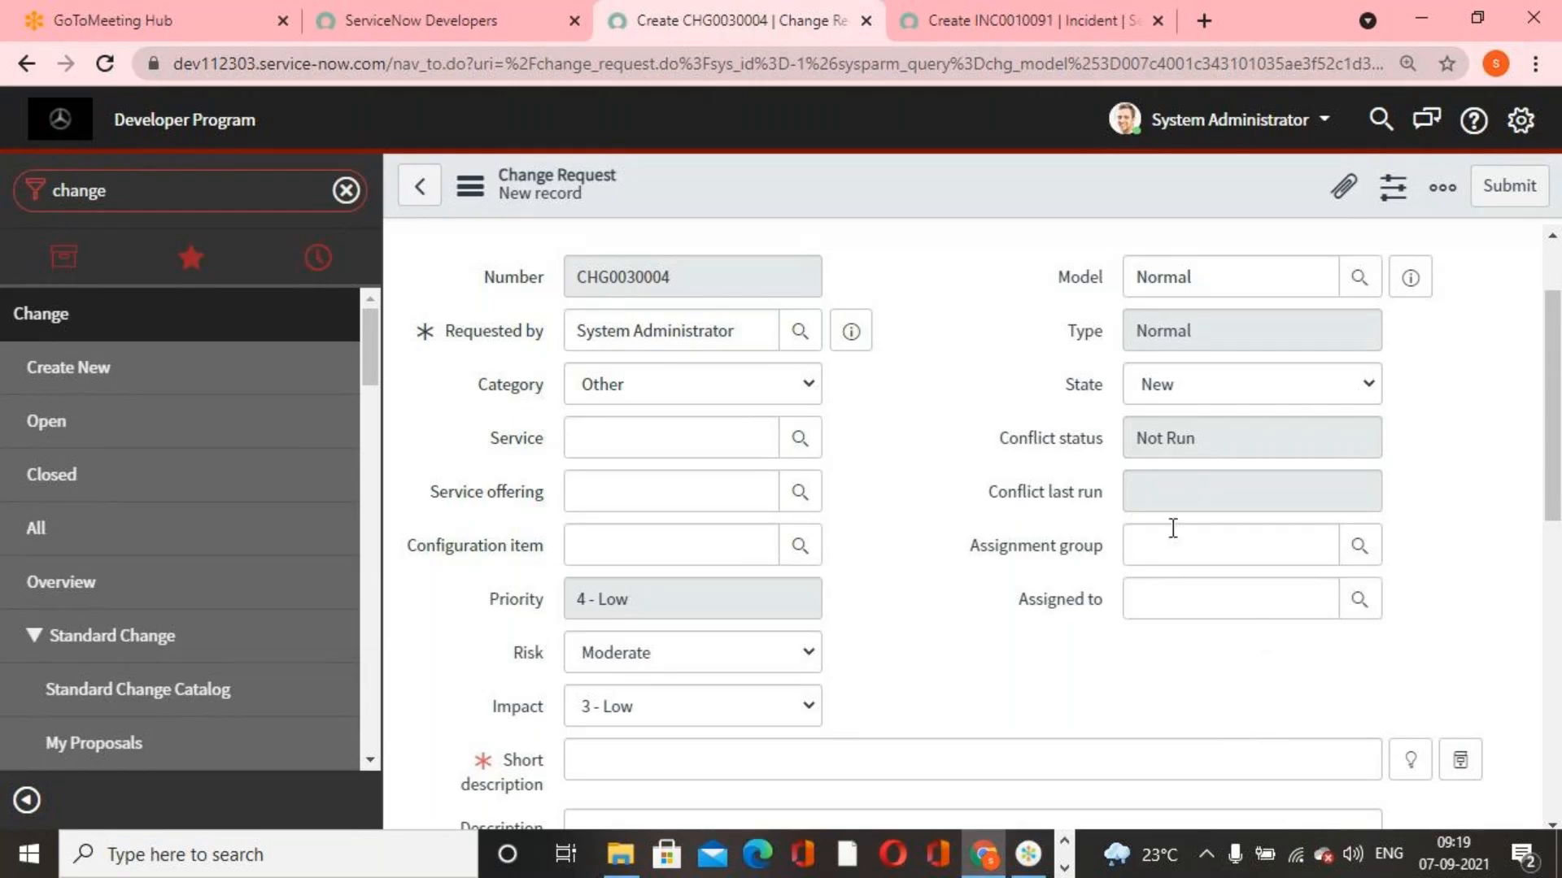
{"action": "right_click", "coordinate": [843, 185]}
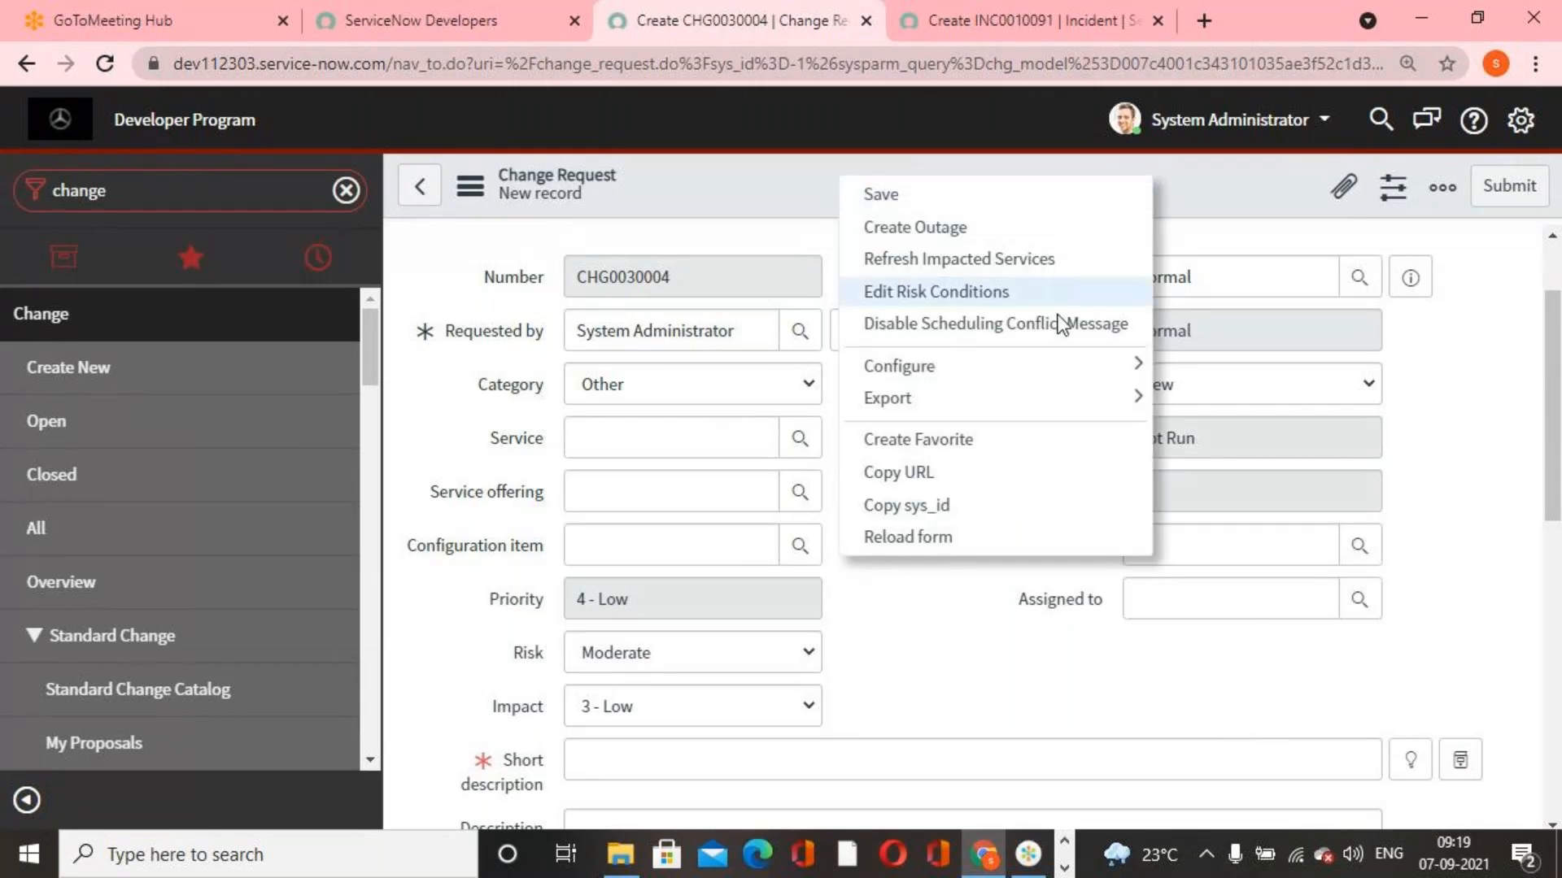
{"action": "mouse_move", "coordinate": [1136, 364]}
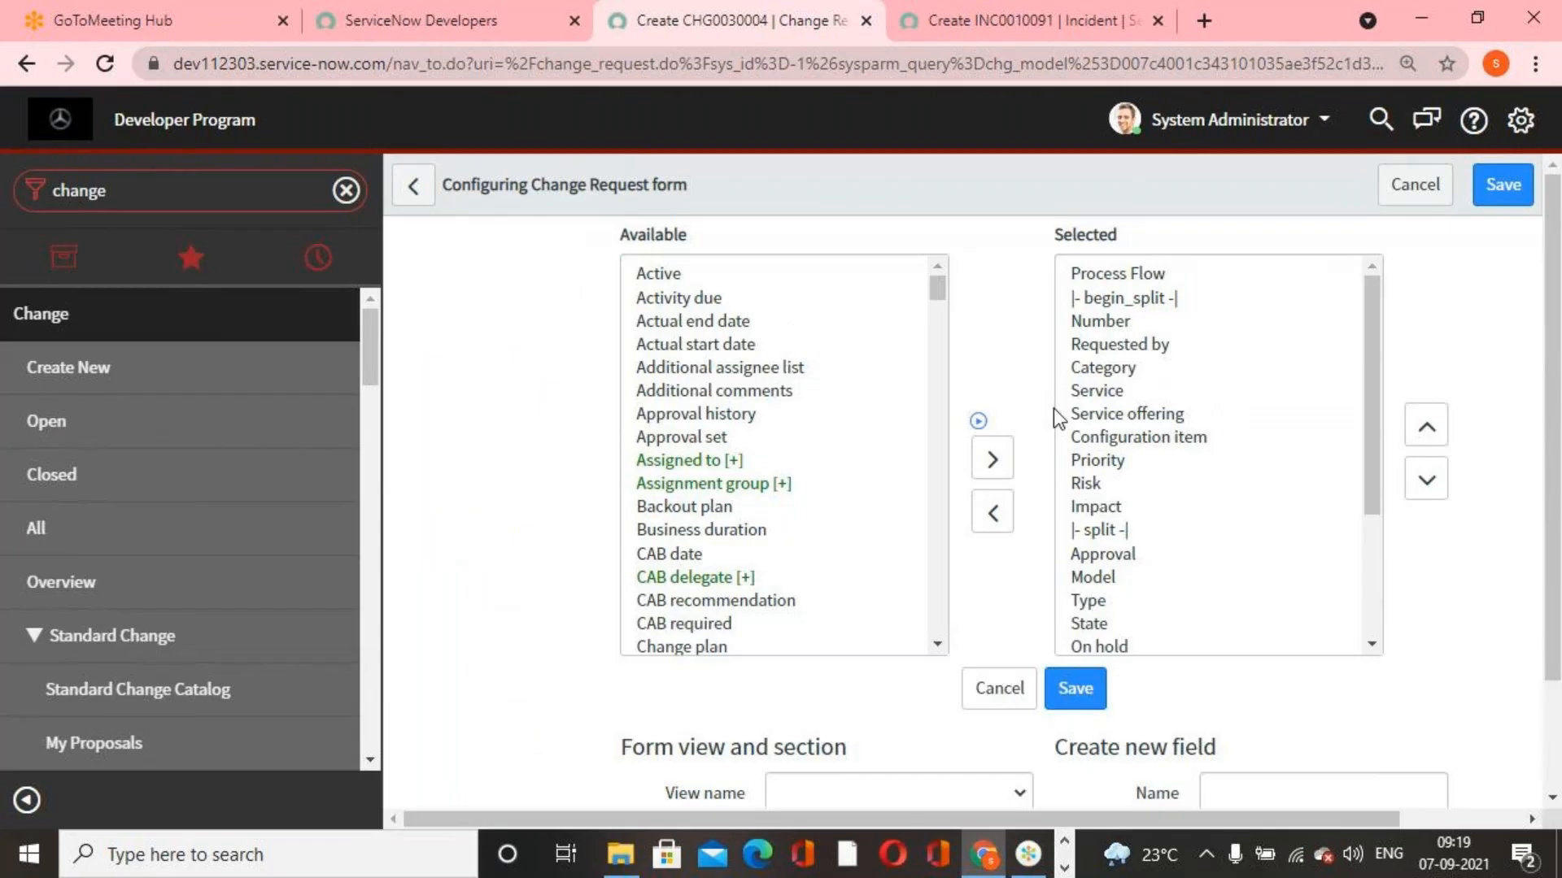
Add the Requested by date and Change plan fields to the change request form's selected fields
{"action": "scroll", "coordinate": [709, 441], "scroll_direction": "down", "scroll_amount": 10}
{"action": "scroll", "coordinate": [825, 516], "scroll_direction": "down", "scroll_amount": 5}
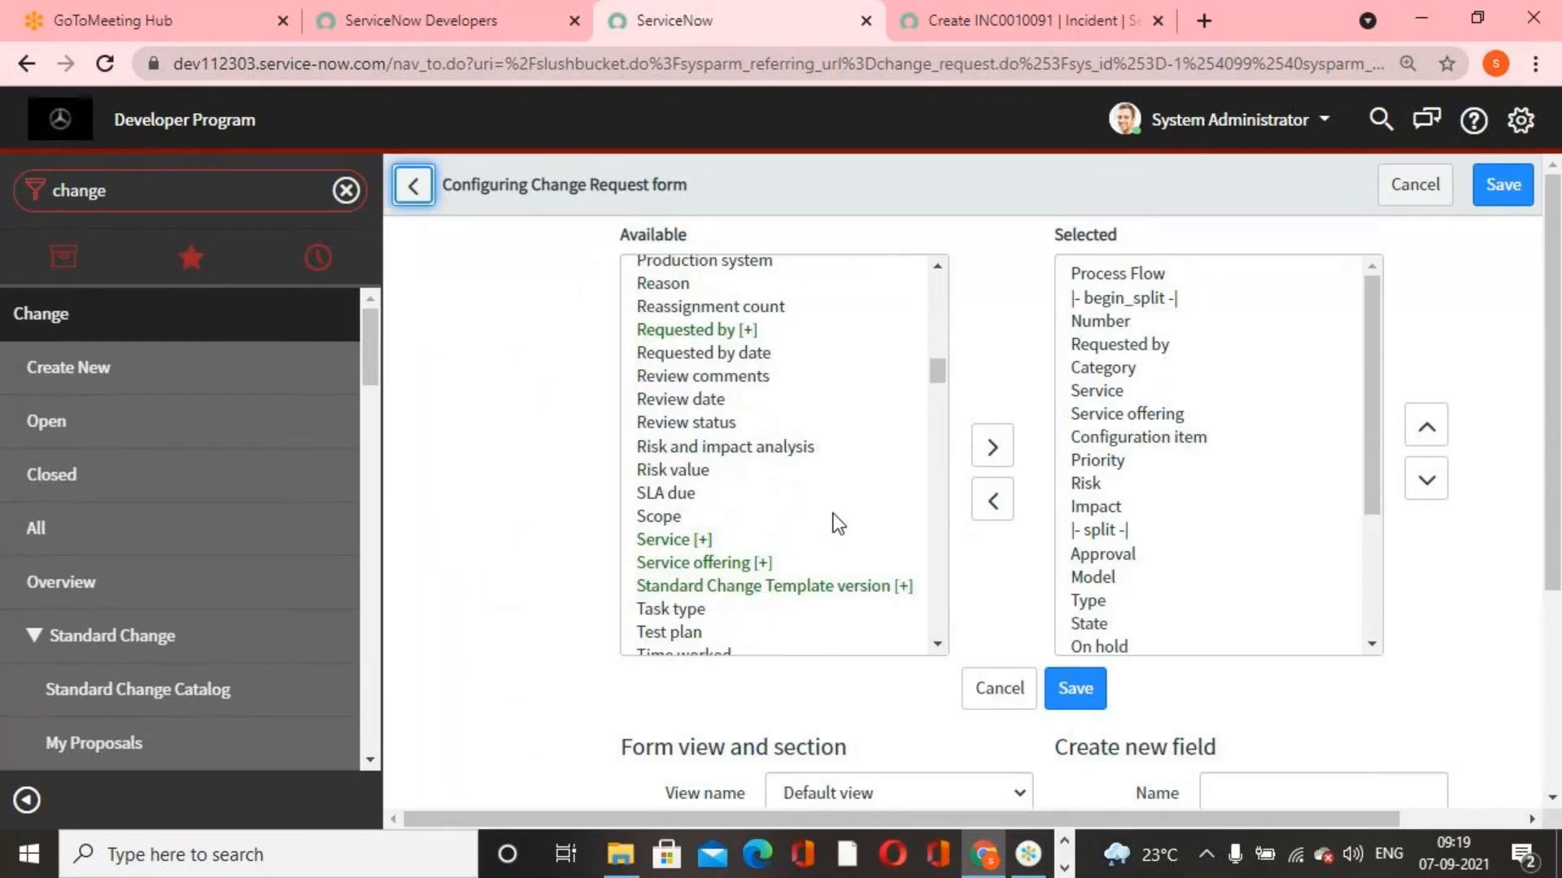
{"action": "double_click", "coordinate": [735, 354]}
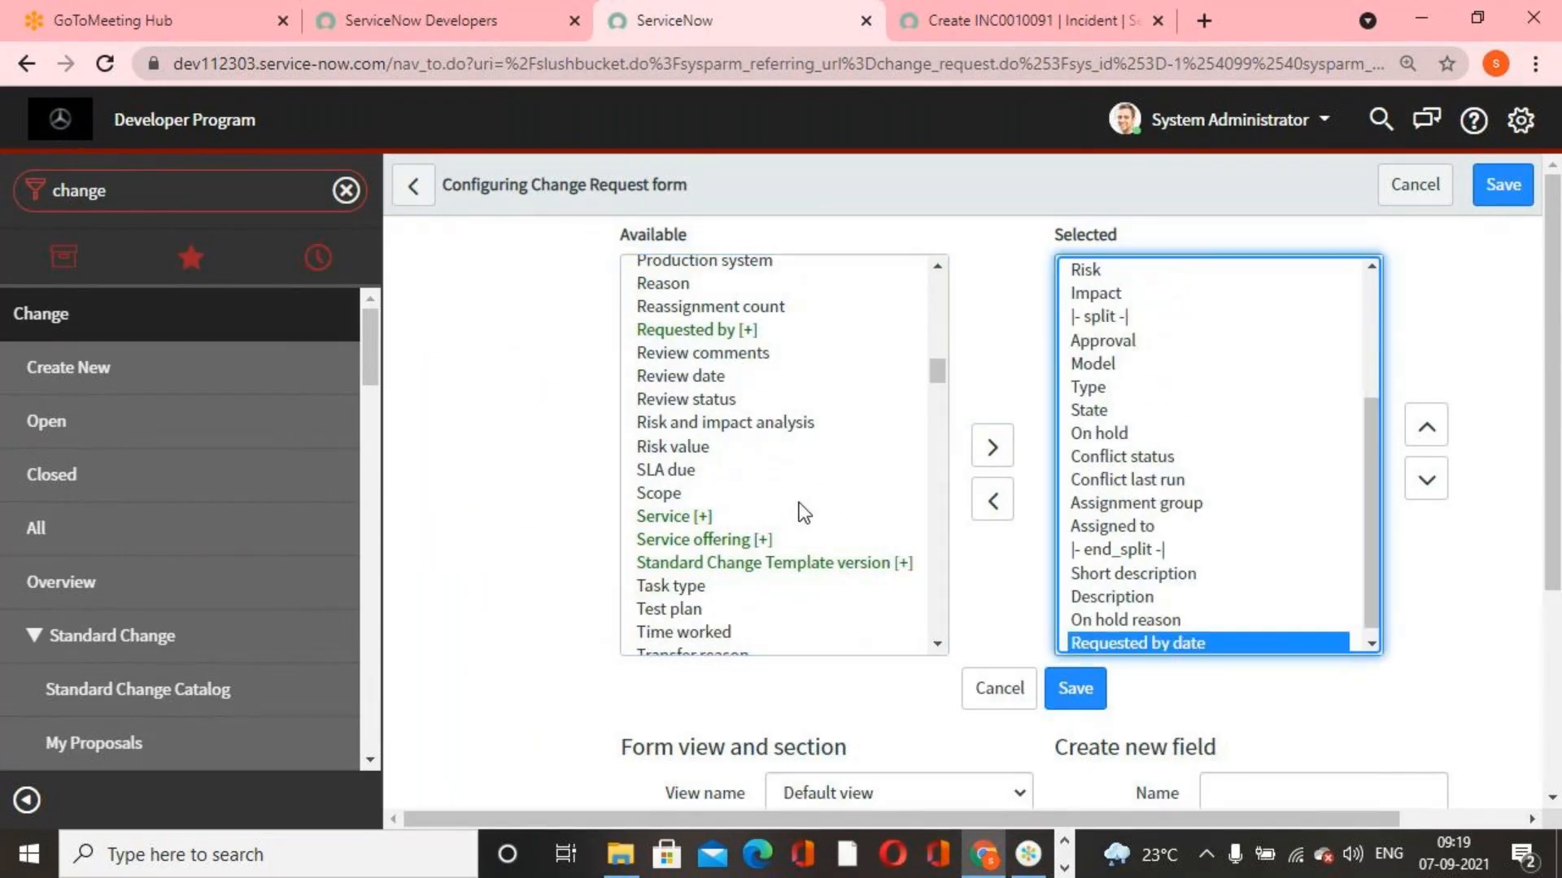
{"action": "scroll", "coordinate": [798, 509], "scroll_direction": "up", "scroll_amount": 10}
{"action": "scroll", "coordinate": [798, 513], "scroll_direction": "up", "scroll_amount": 5}
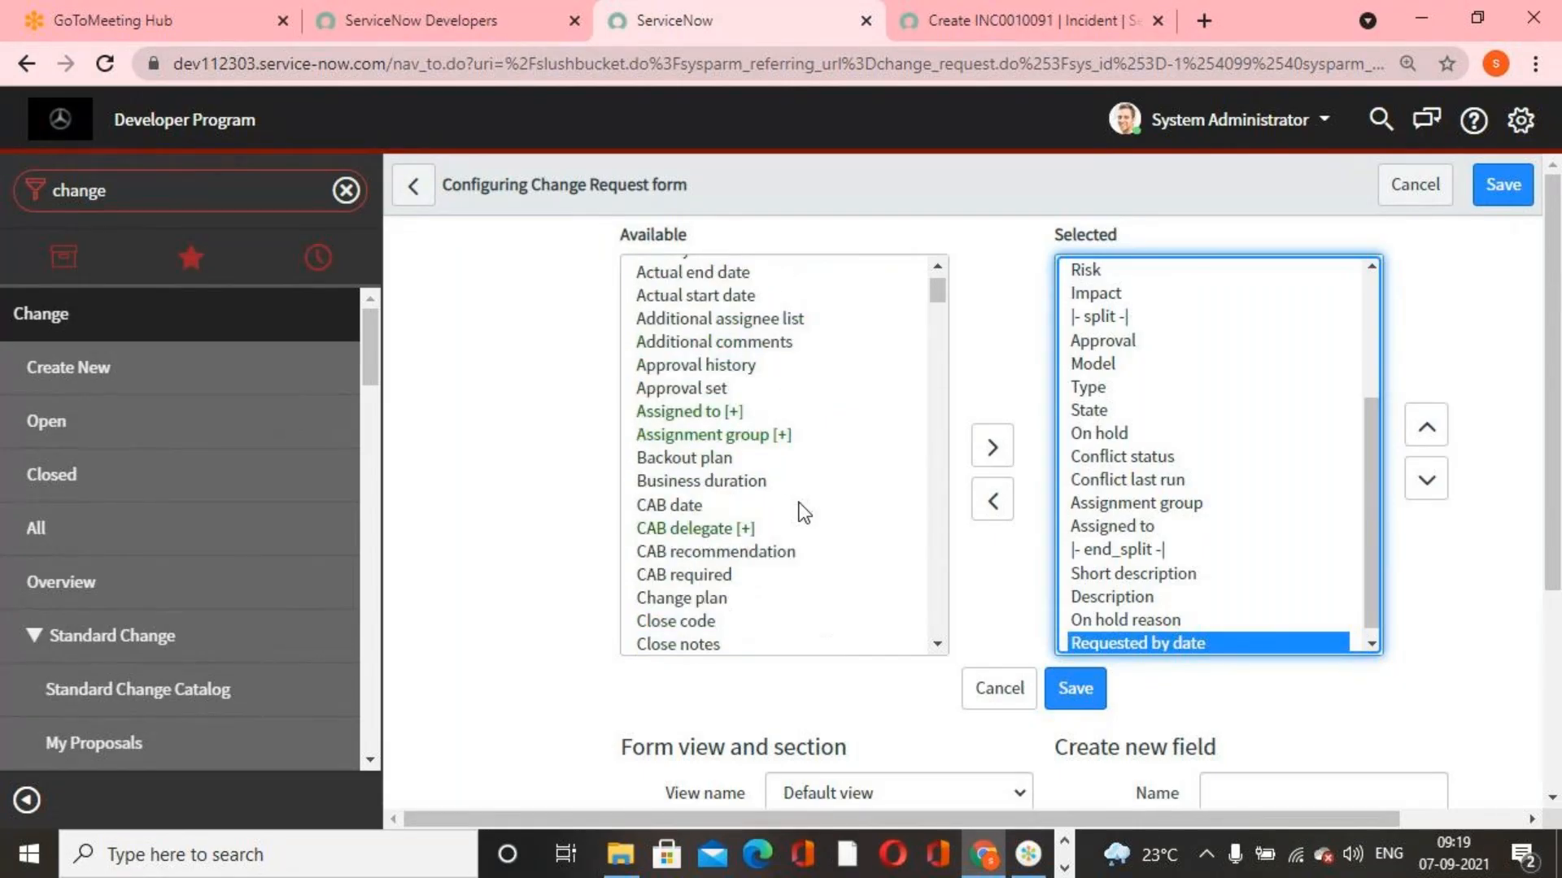
{"action": "scroll", "coordinate": [798, 513], "scroll_direction": "down", "scroll_amount": 4}
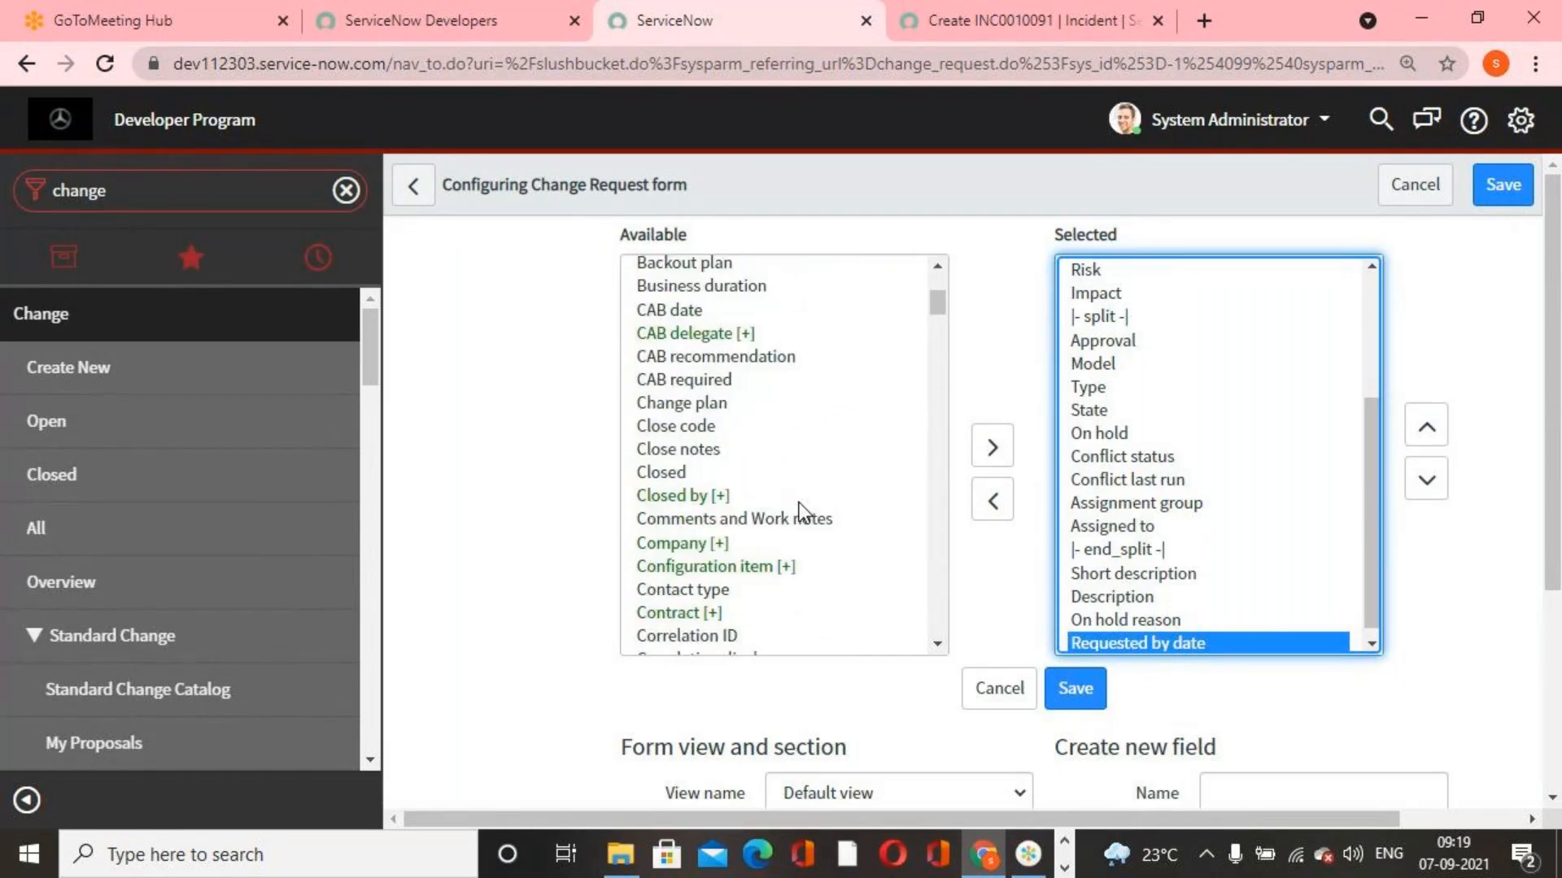
{"action": "double_click", "coordinate": [701, 404]}
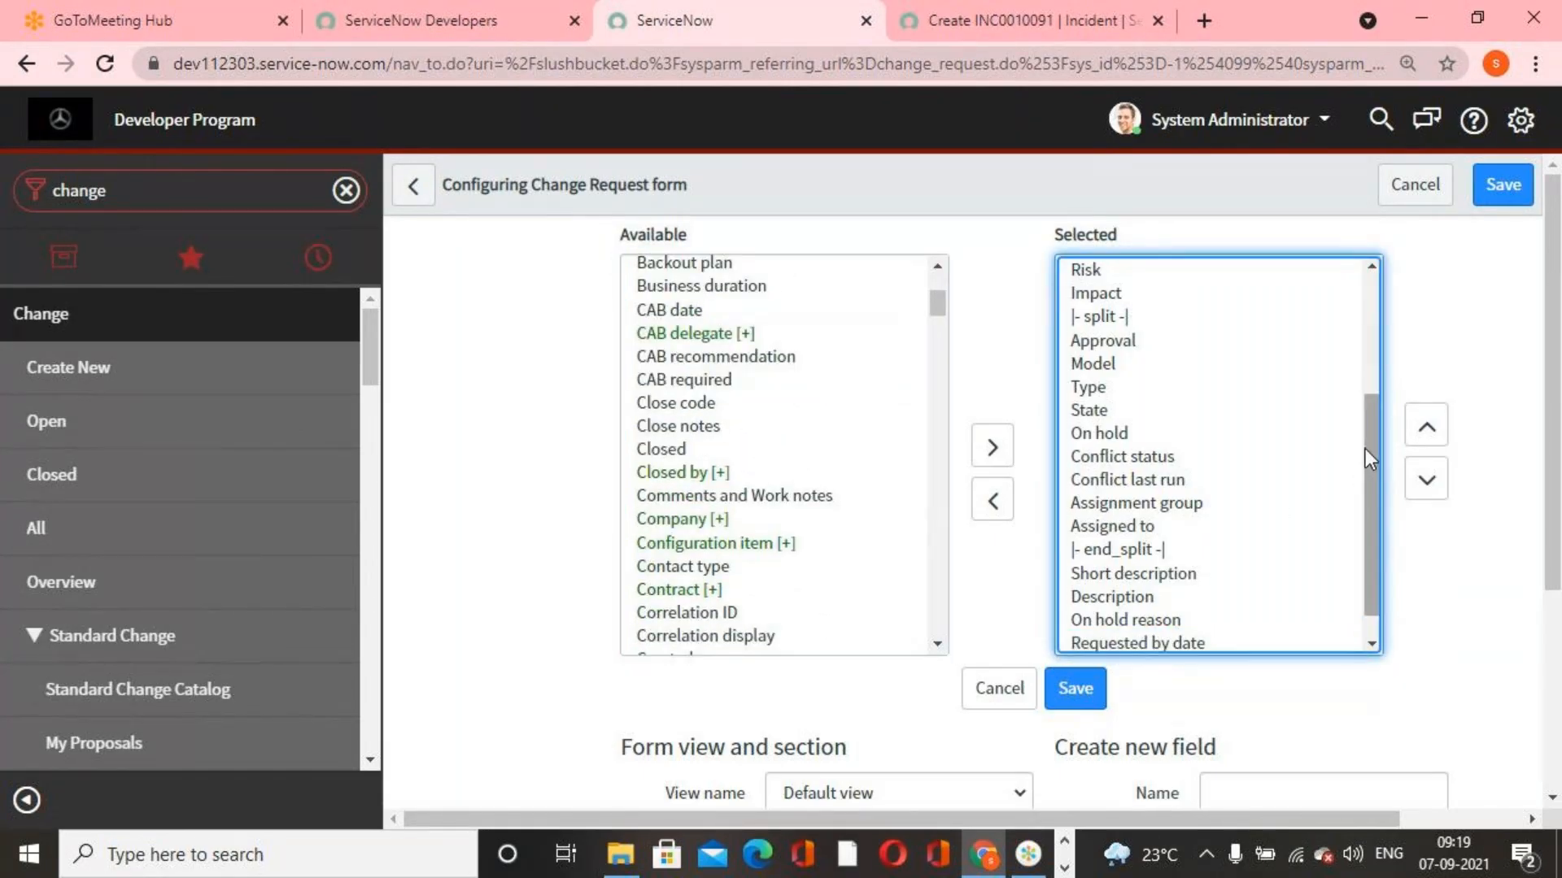
Move Requested by date and Change plan together to directly below Assigned to and save the form layout
{"action": "scroll", "coordinate": [1368, 456], "scroll_direction": "down", "scroll_amount": 1}
{"action": "left_click", "coordinate": [1204, 611], "text": "shift"}
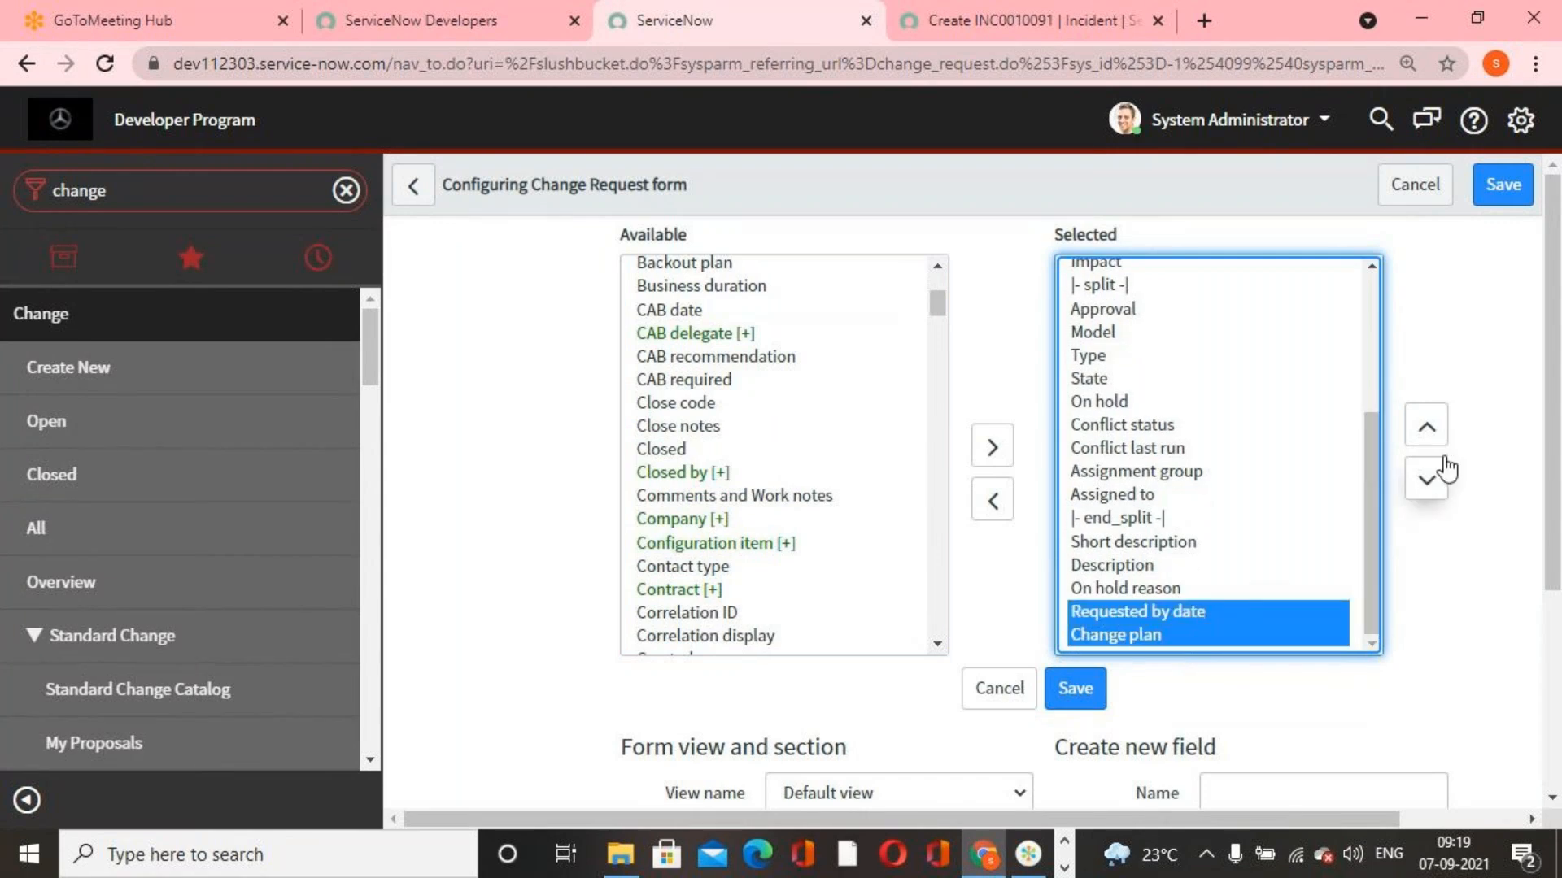
{"action": "left_click", "coordinate": [1428, 431]}
{"action": "left_click", "coordinate": [1429, 431]}
{"action": "left_click", "coordinate": [1429, 431]}
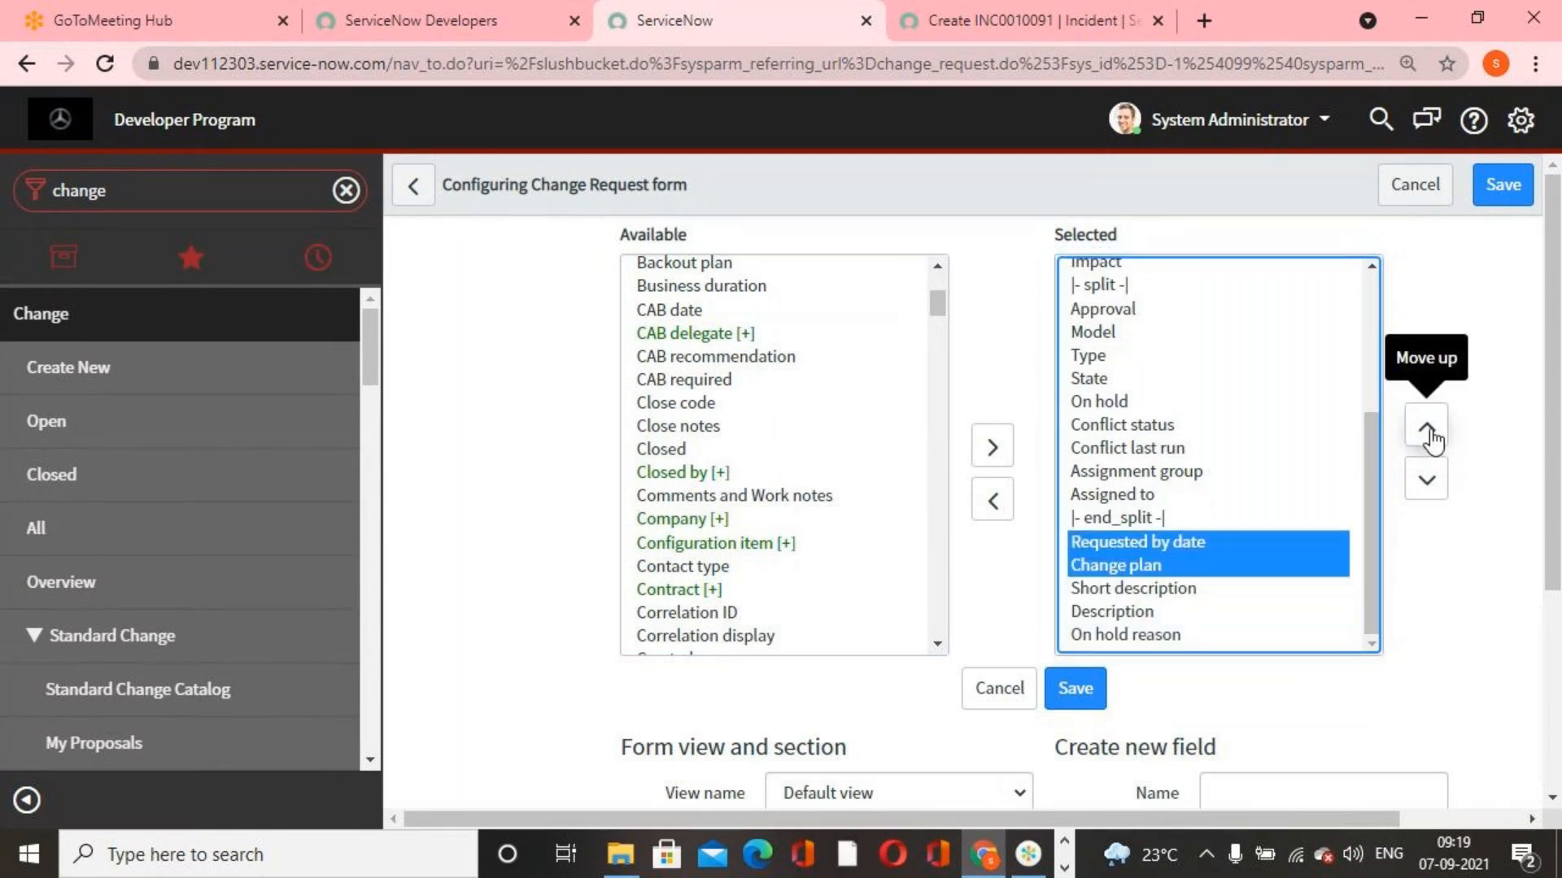
{"action": "left_click", "coordinate": [1428, 431]}
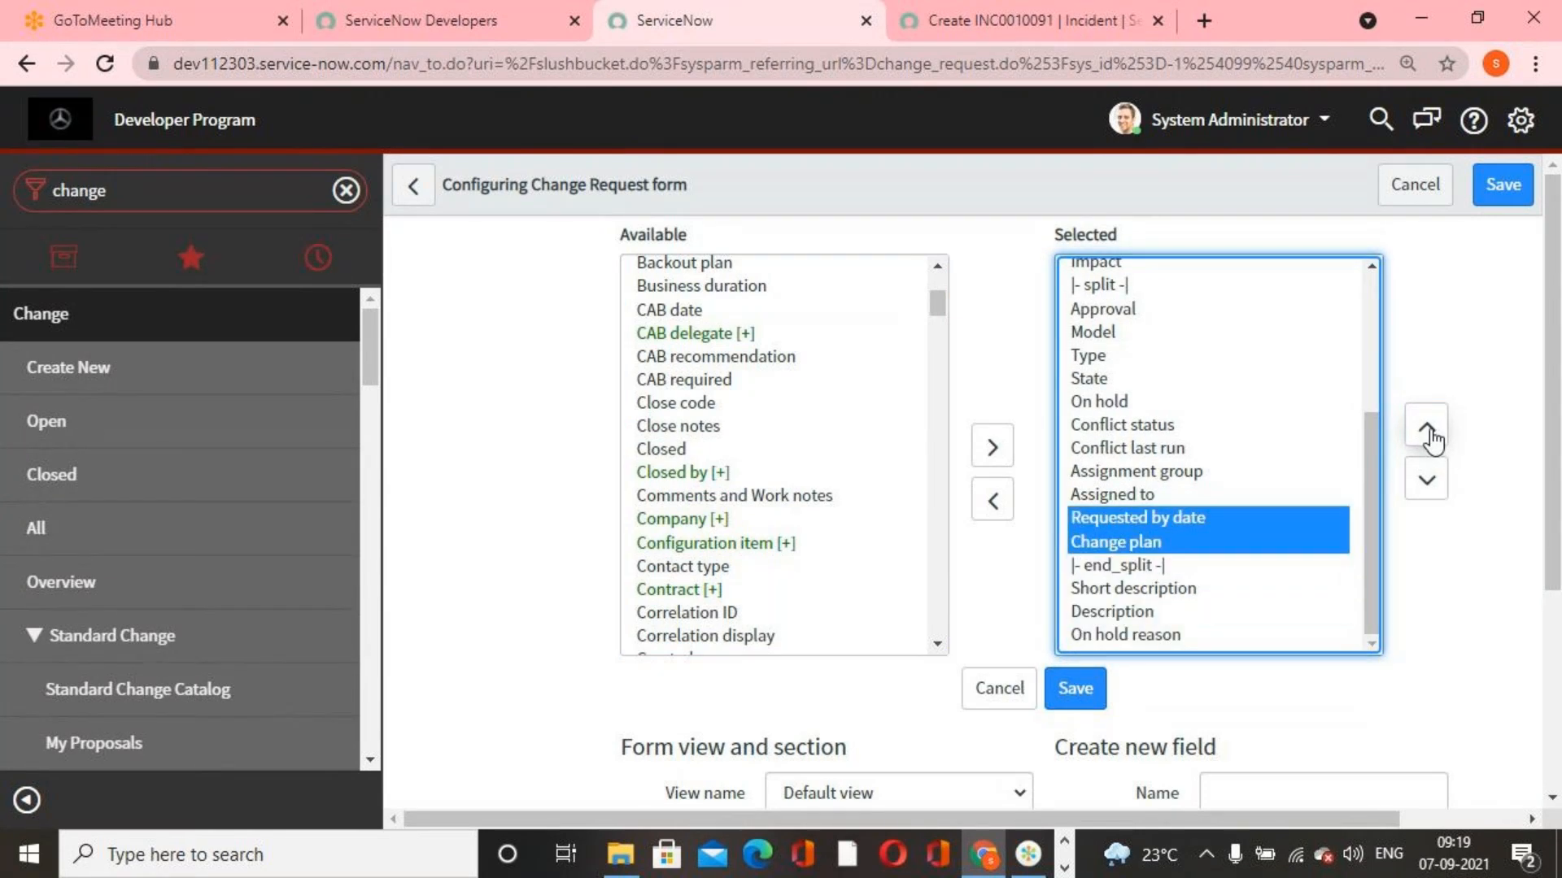
{"action": "left_click", "coordinate": [1082, 701]}
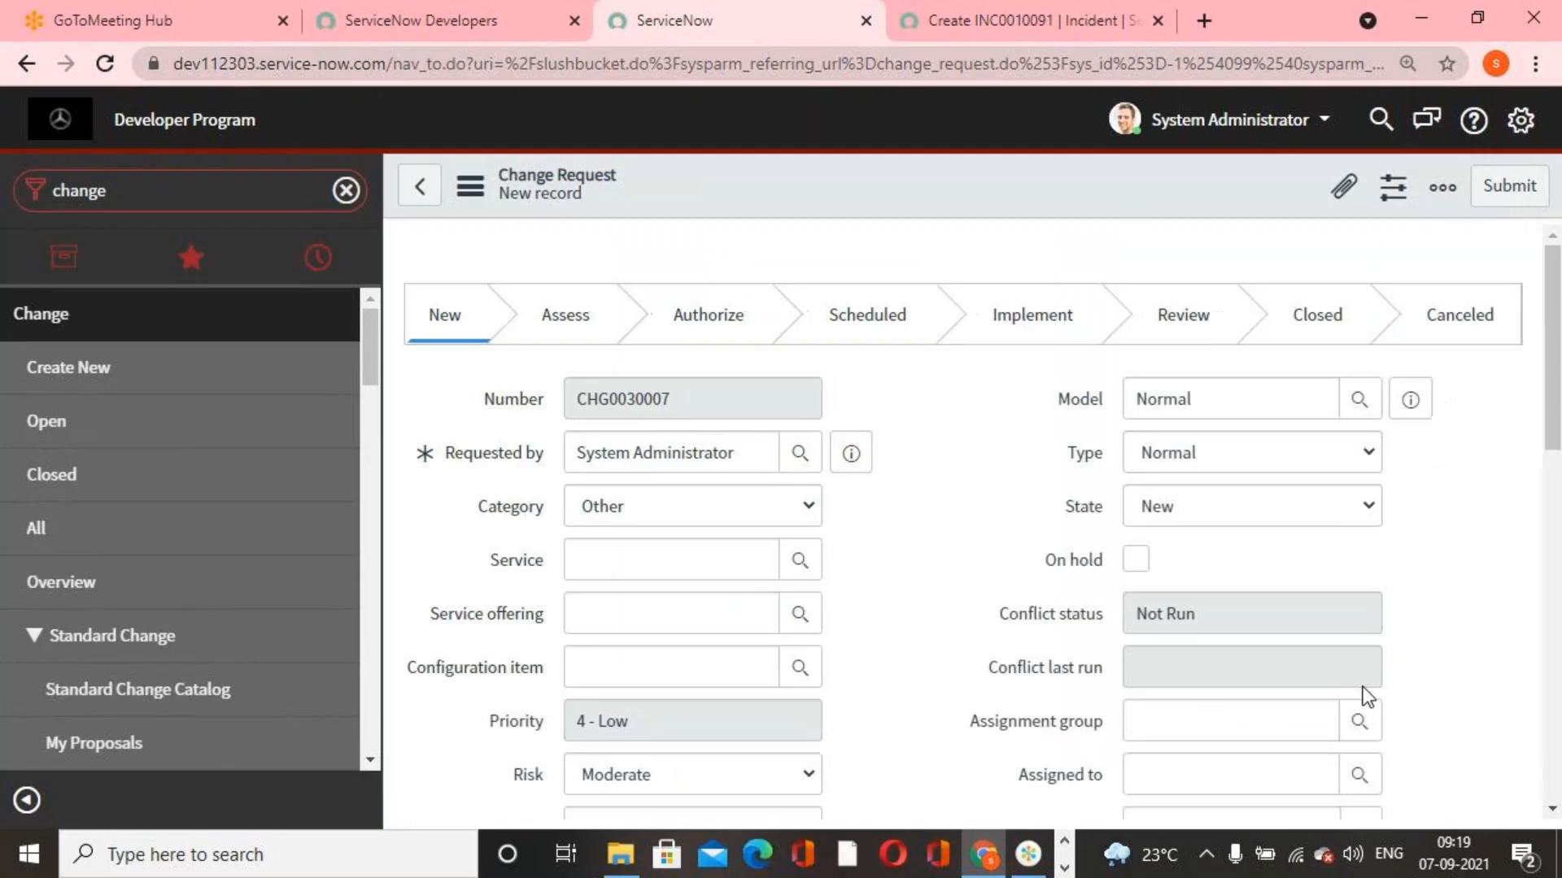
Make the Requested by date field mandatory through its dictionary entry and update the entry
{"action": "scroll", "coordinate": [1364, 689], "scroll_direction": "down", "scroll_amount": 5}
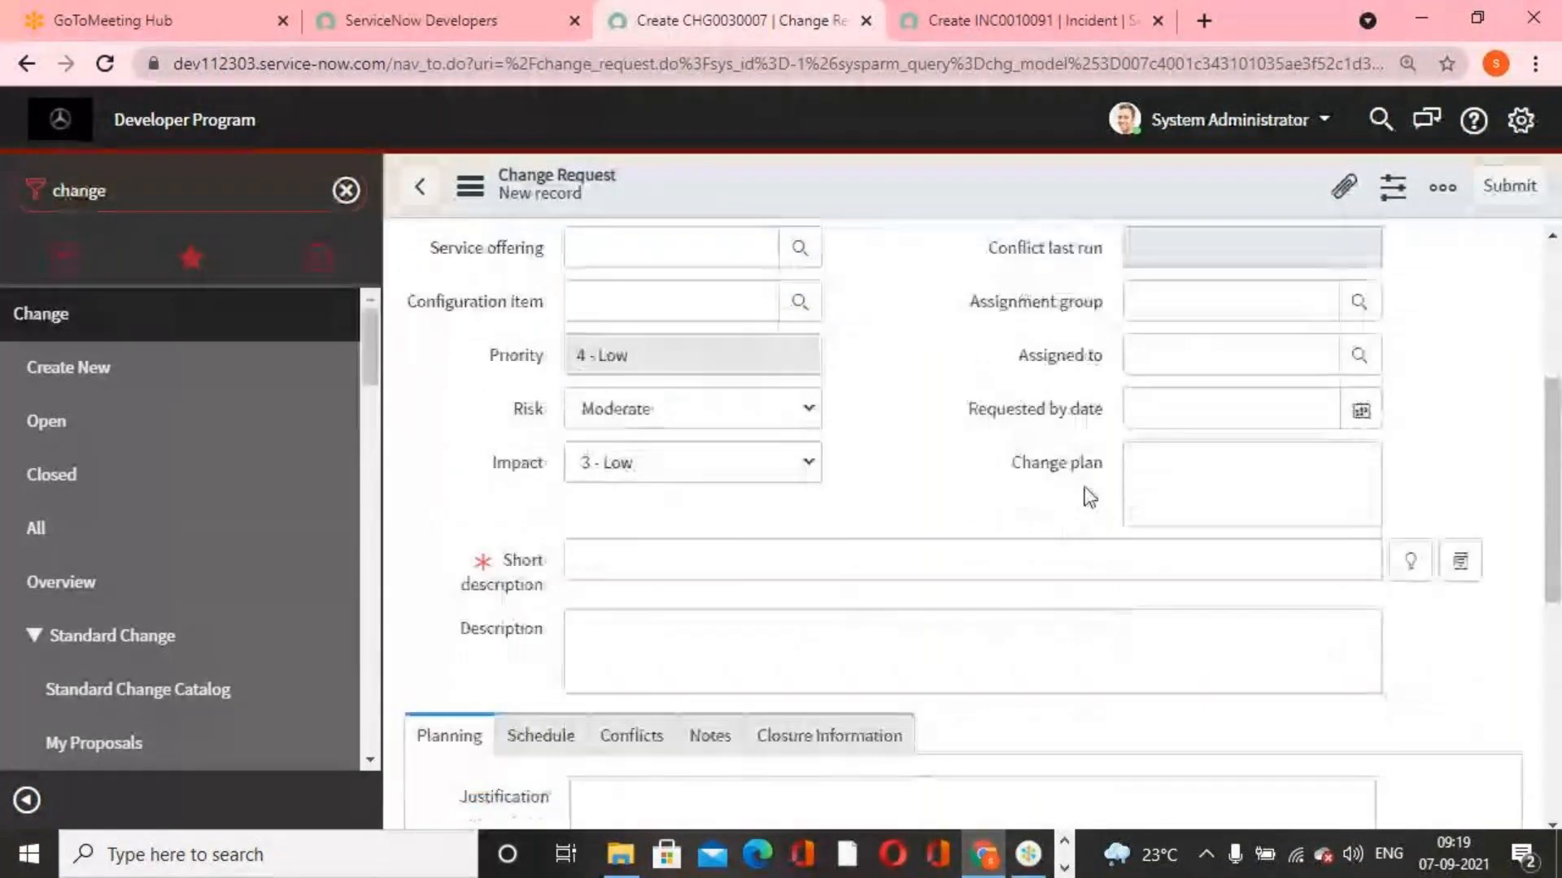
{"action": "right_click", "coordinate": [1056, 408]}
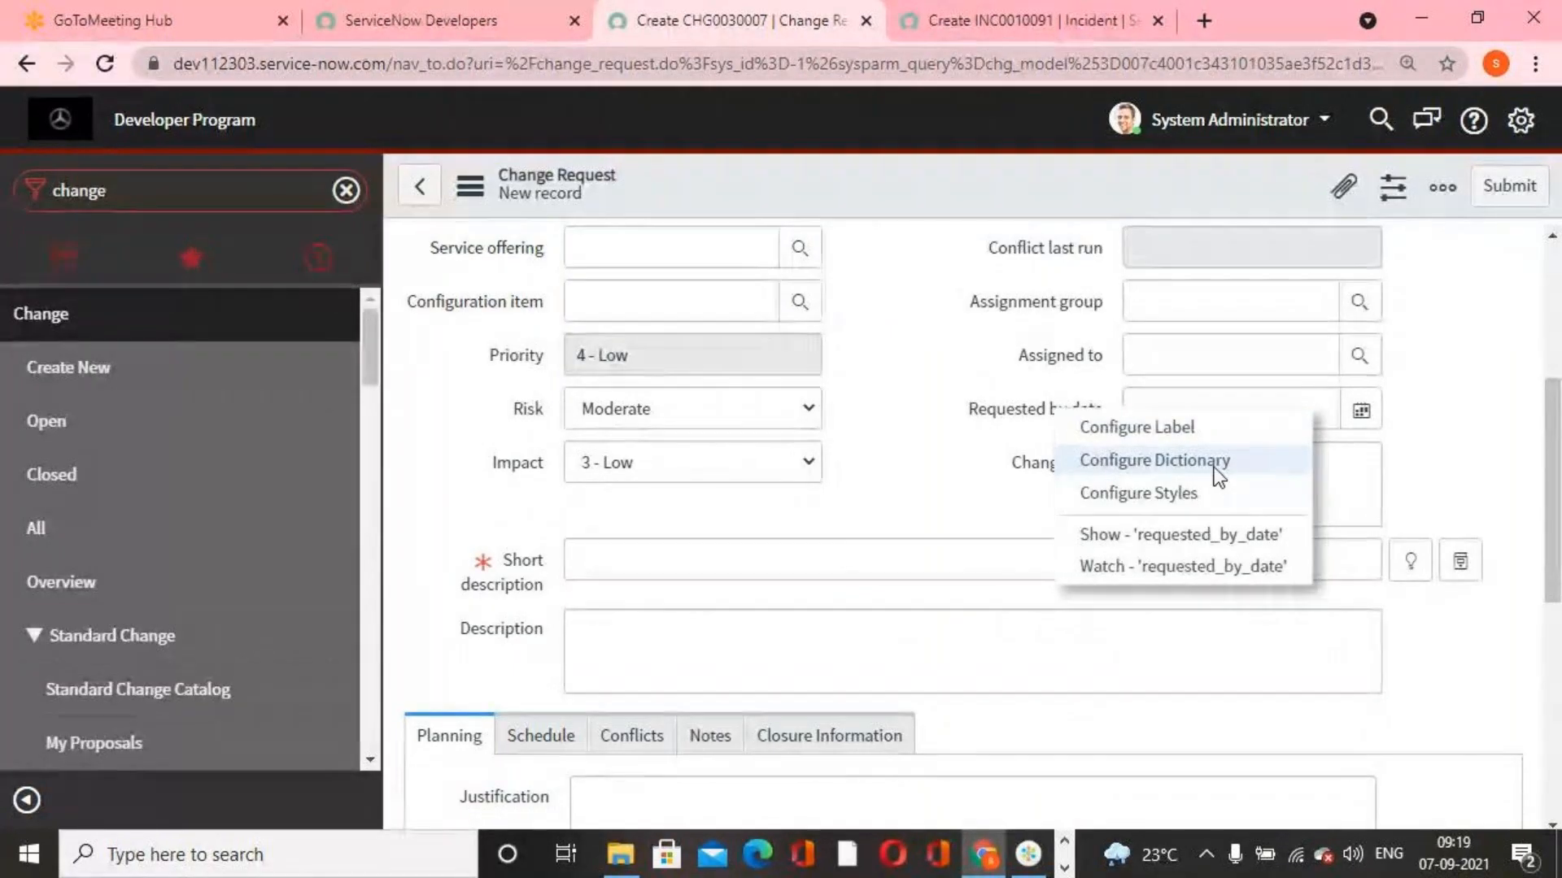
{"action": "left_click", "coordinate": [1167, 476]}
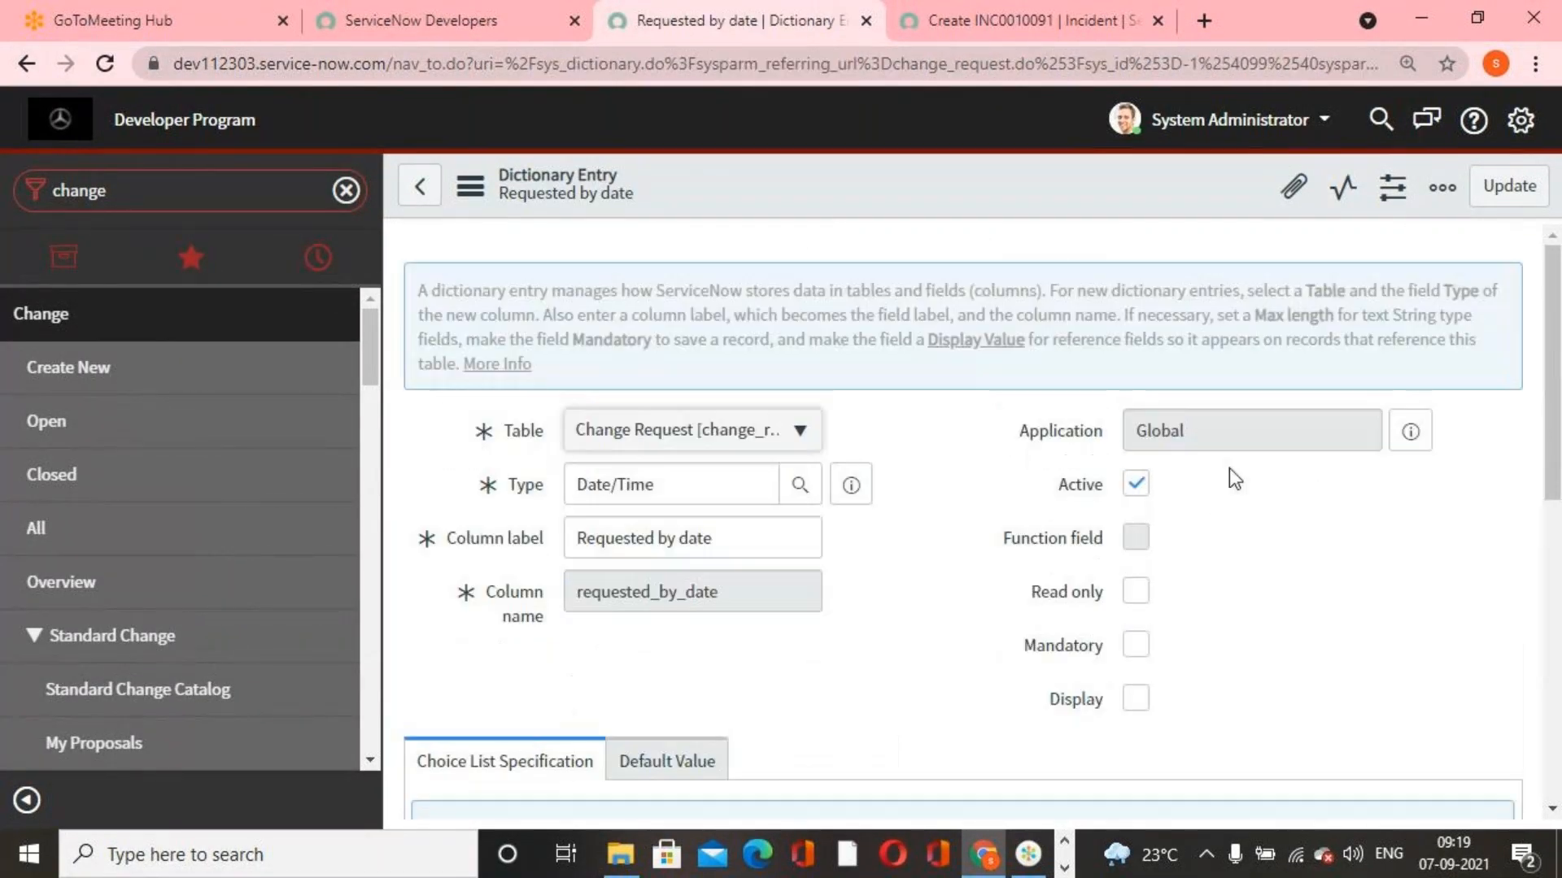
{"action": "scroll", "coordinate": [1204, 631], "scroll_direction": "down", "scroll_amount": 1}
{"action": "scroll", "coordinate": [1217, 633], "scroll_direction": "up", "scroll_amount": 1}
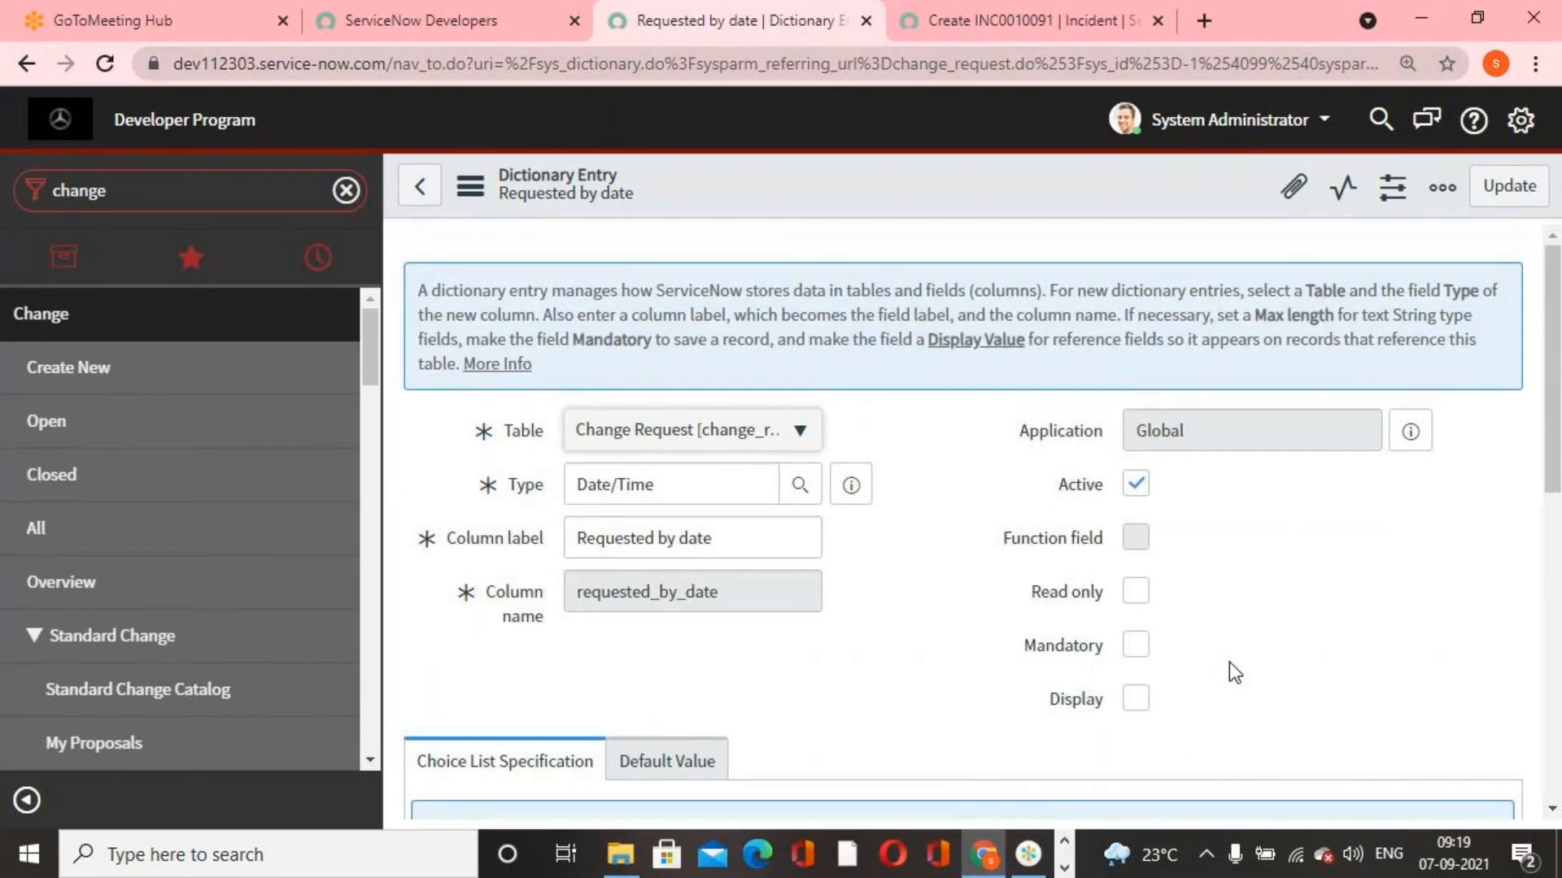
{"action": "left_click", "coordinate": [1135, 645]}
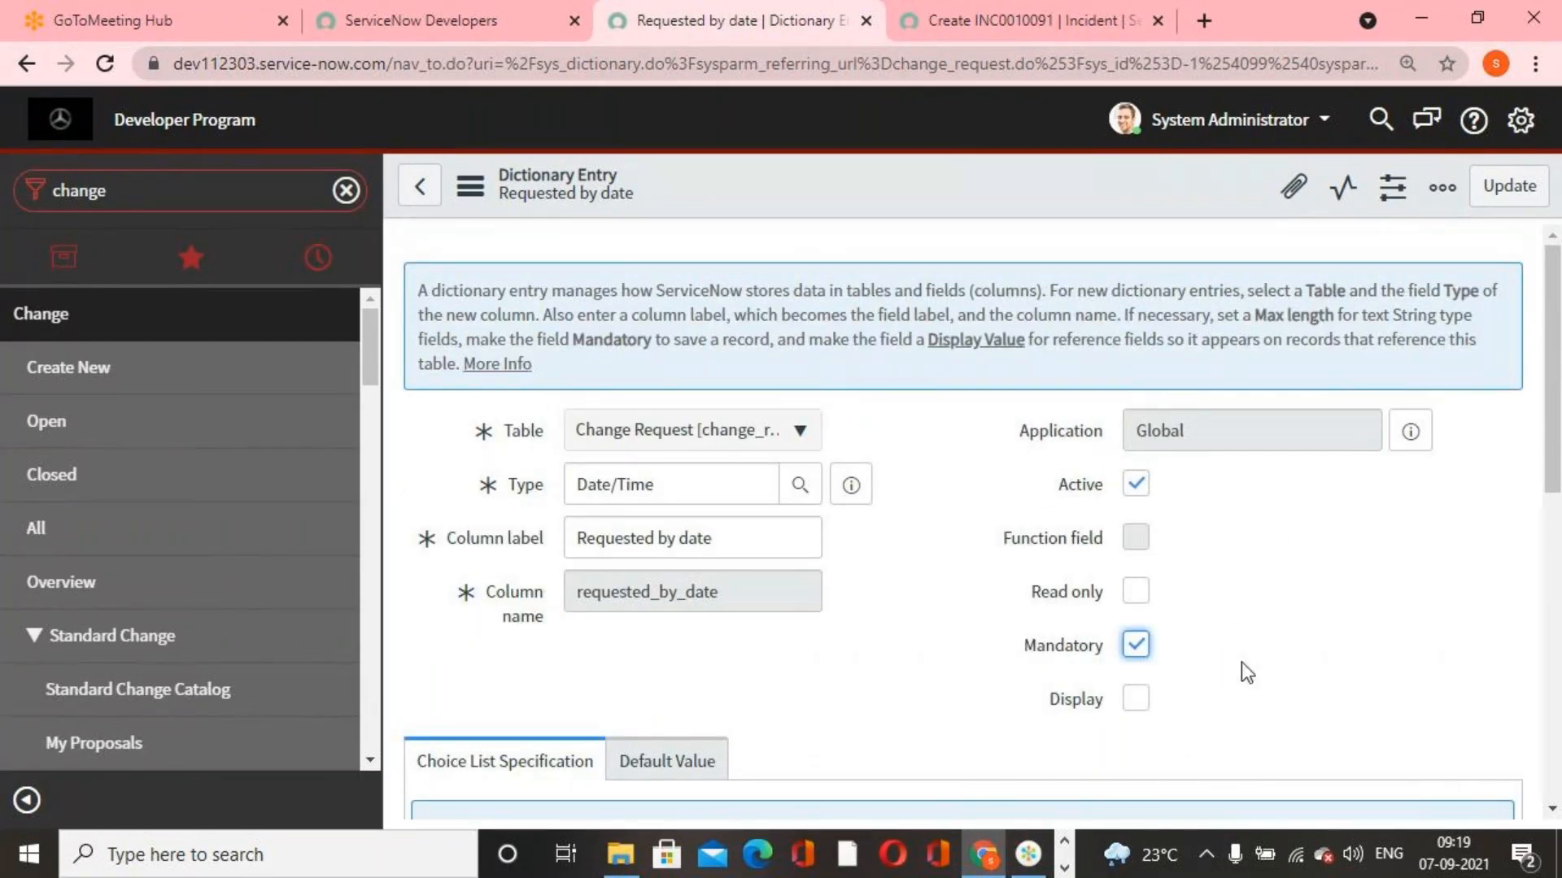
{"action": "left_click", "coordinate": [1506, 196]}
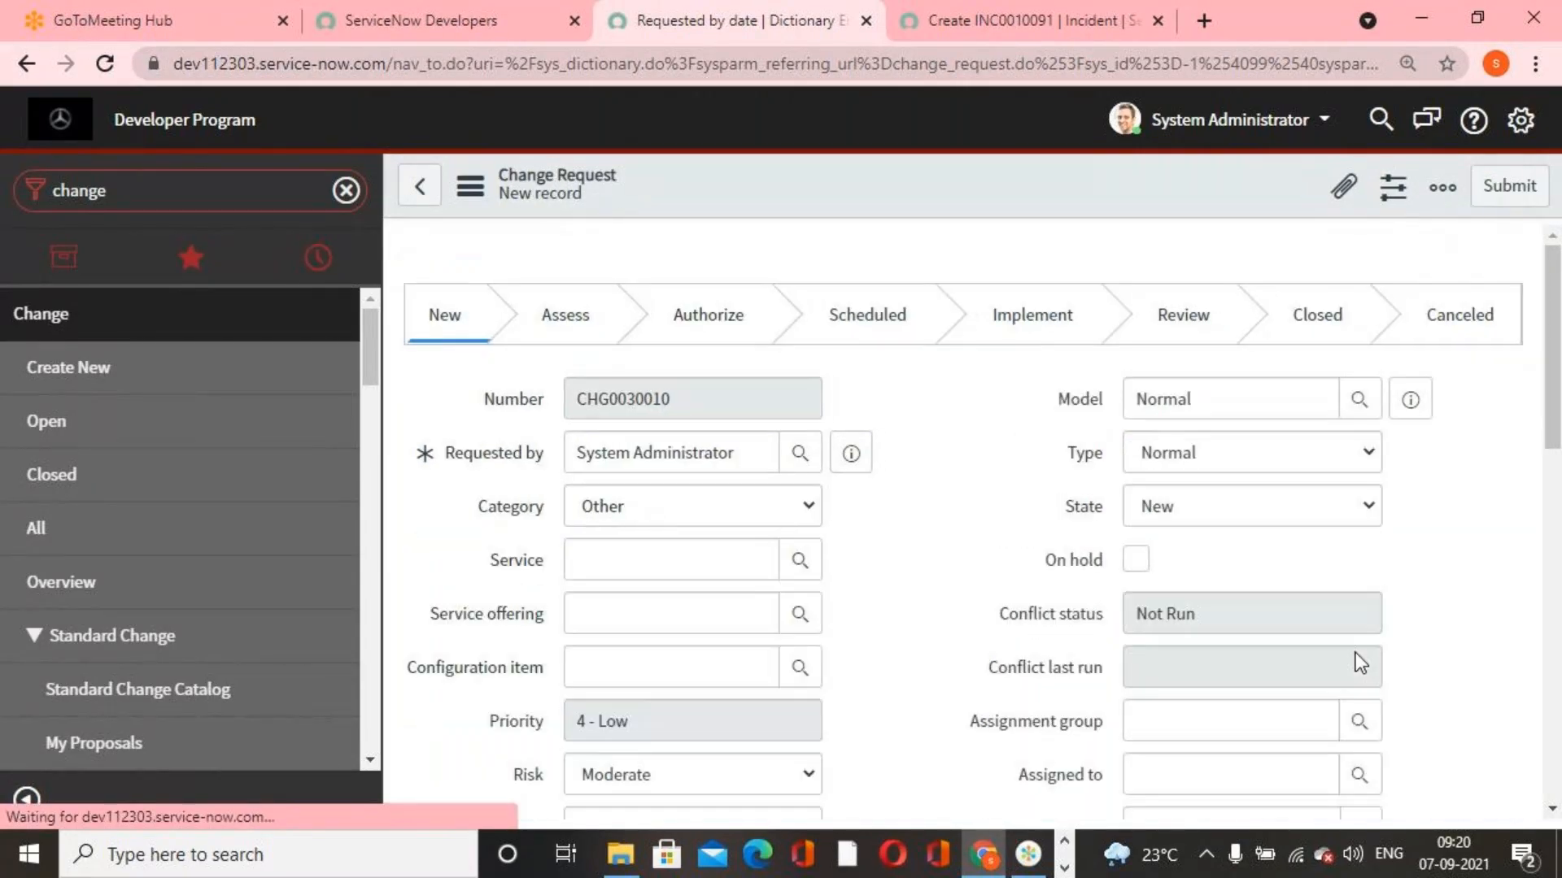
Make the Change plan field mandatory through its dictionary entry, update it and check the change request form again
{"action": "scroll", "coordinate": [1002, 667], "scroll_direction": "down", "scroll_amount": 6}
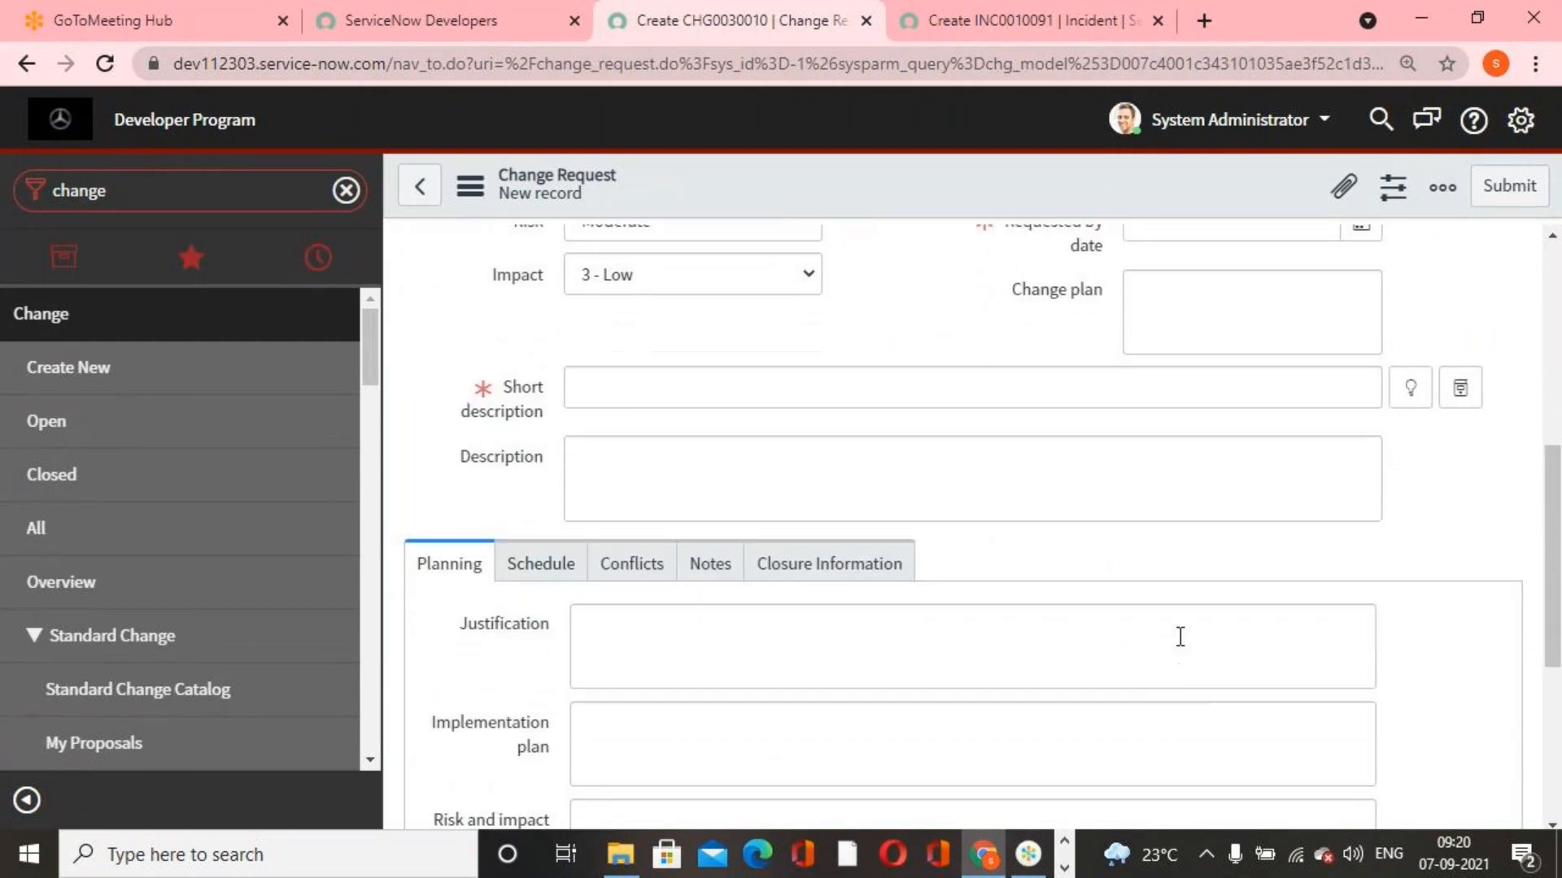
{"action": "scroll", "coordinate": [1179, 638], "scroll_direction": "up", "scroll_amount": 2}
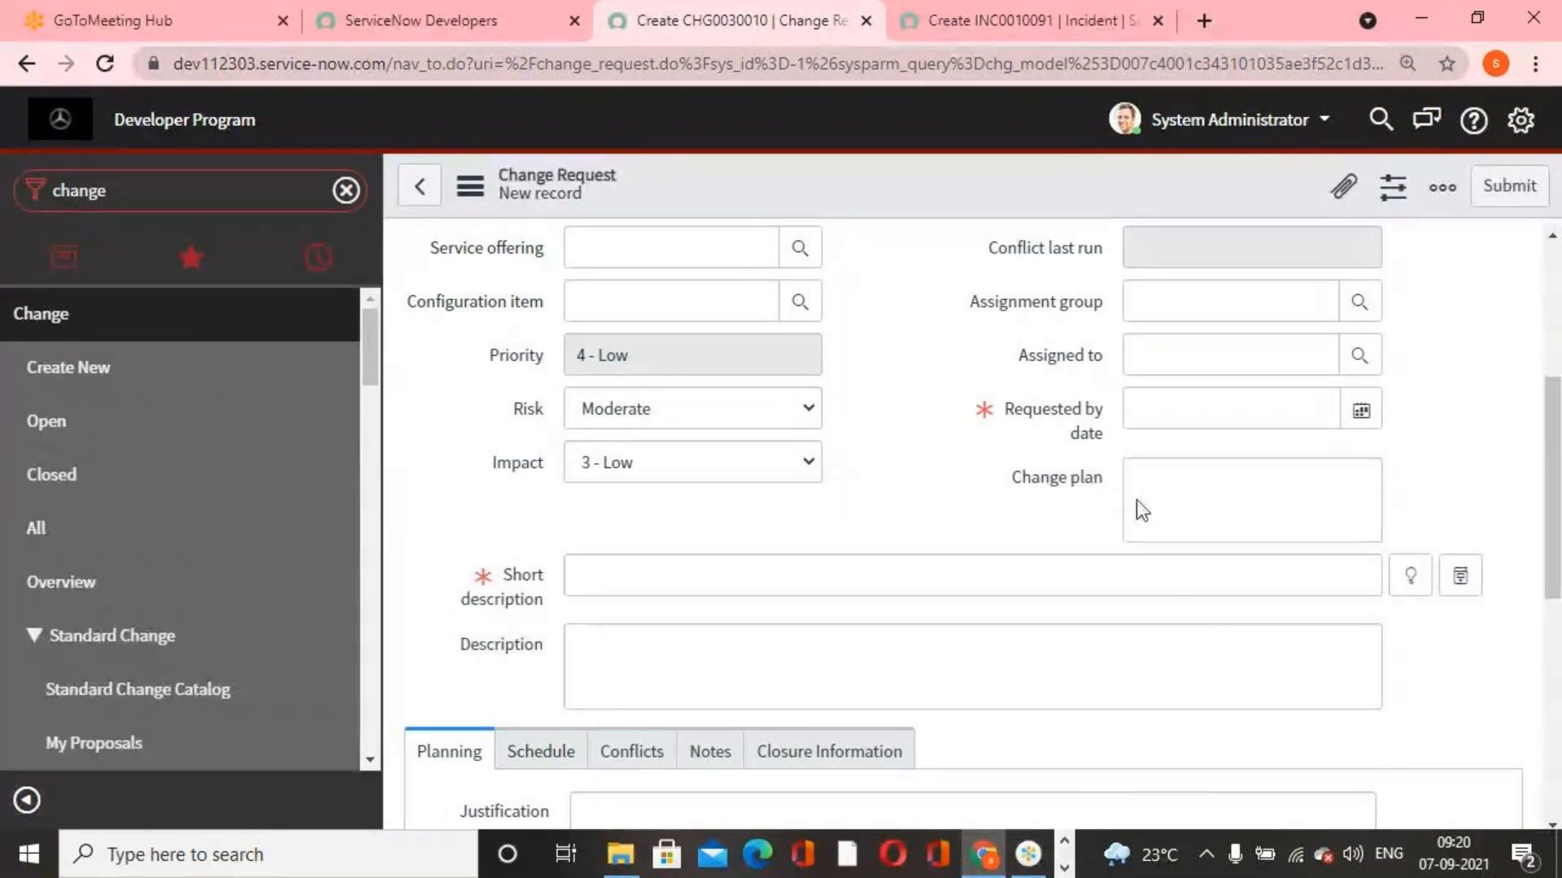
{"action": "right_click", "coordinate": [1045, 478]}
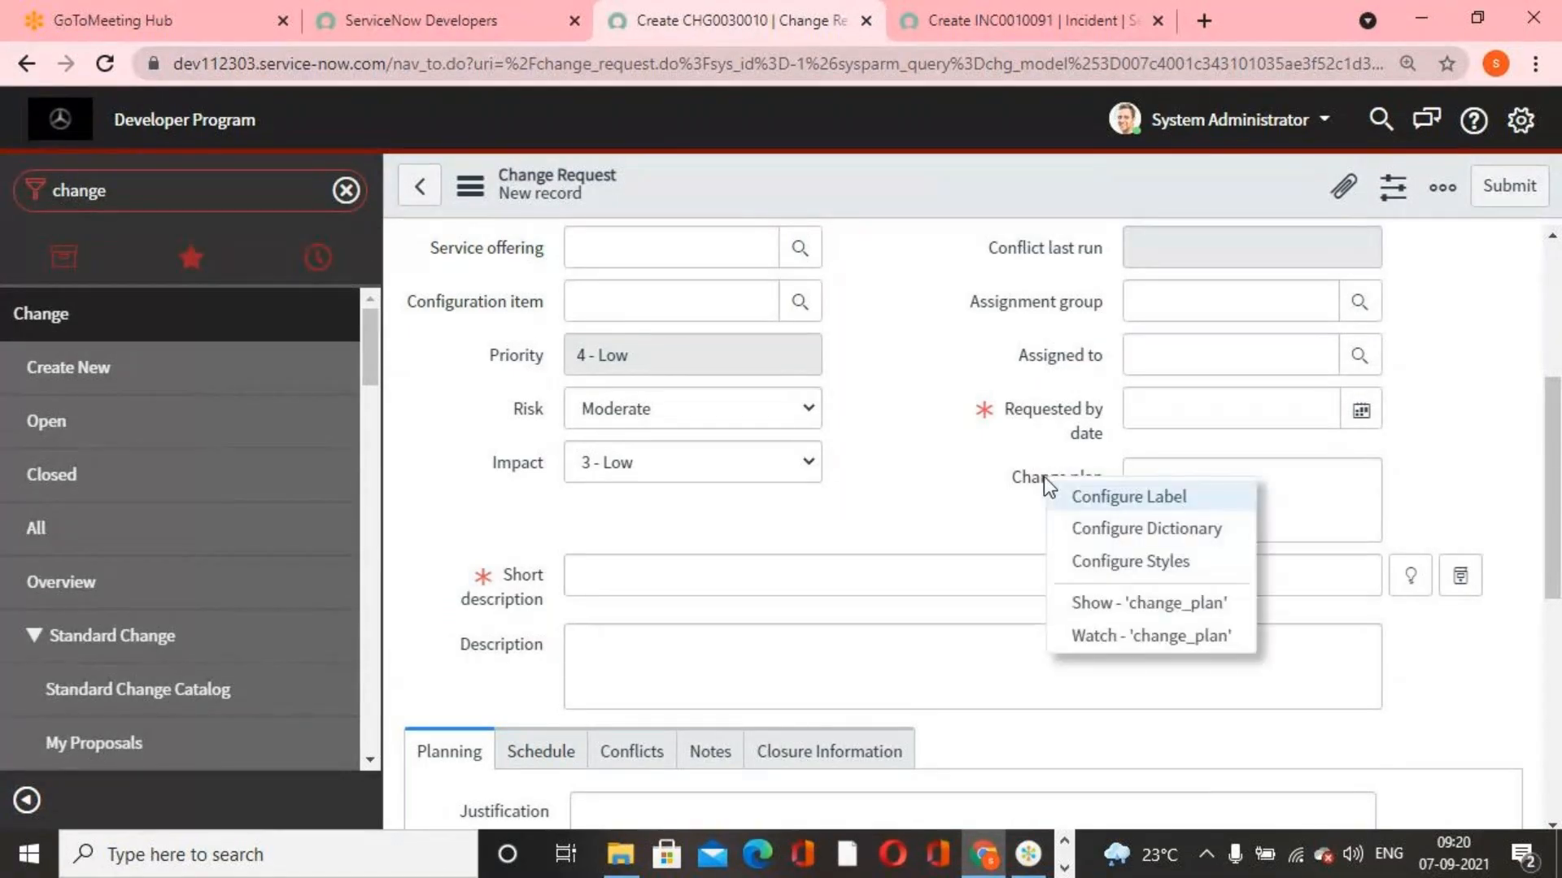
{"action": "left_click", "coordinate": [1148, 530]}
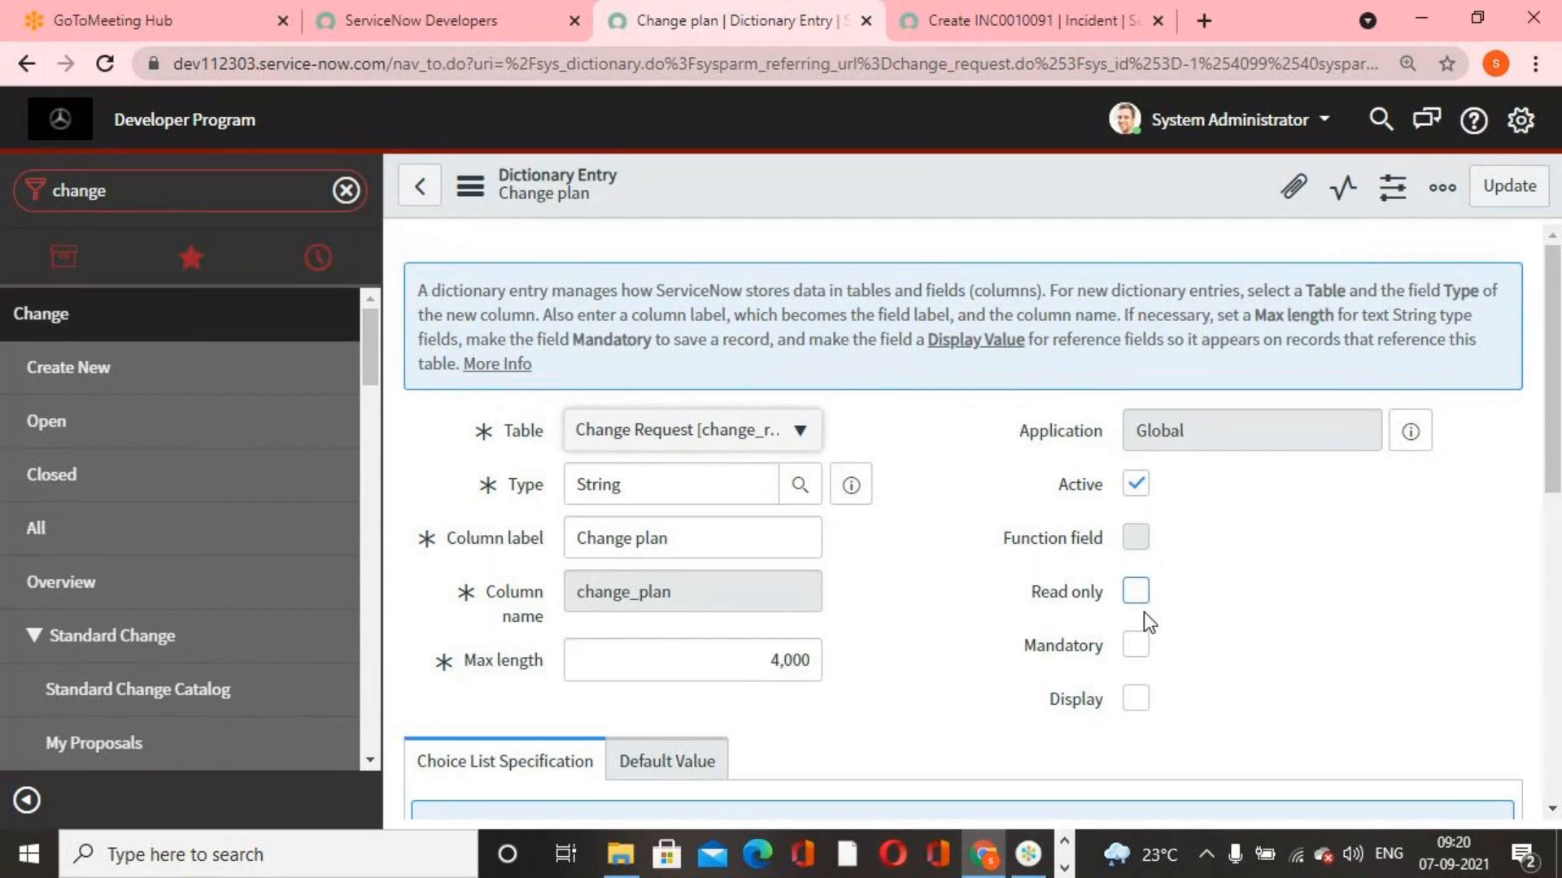
{"action": "left_click", "coordinate": [1136, 645]}
{"action": "left_click", "coordinate": [1493, 184]}
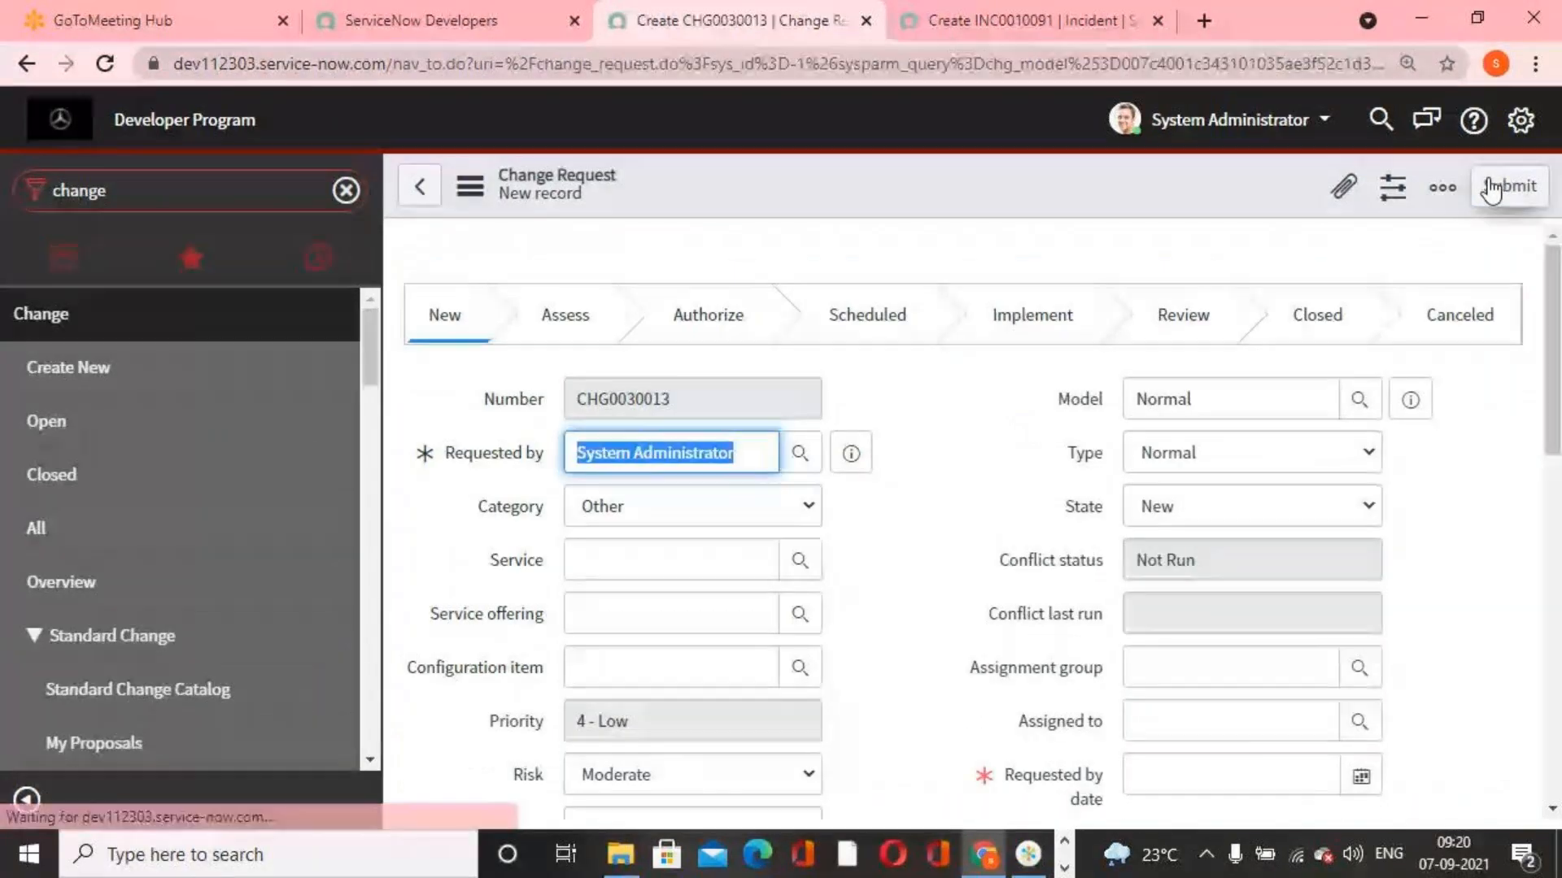
{"action": "scroll", "coordinate": [1163, 578], "scroll_direction": "down", "scroll_amount": 3}
{"action": "scroll", "coordinate": [1163, 579], "scroll_direction": "up", "scroll_amount": 3}
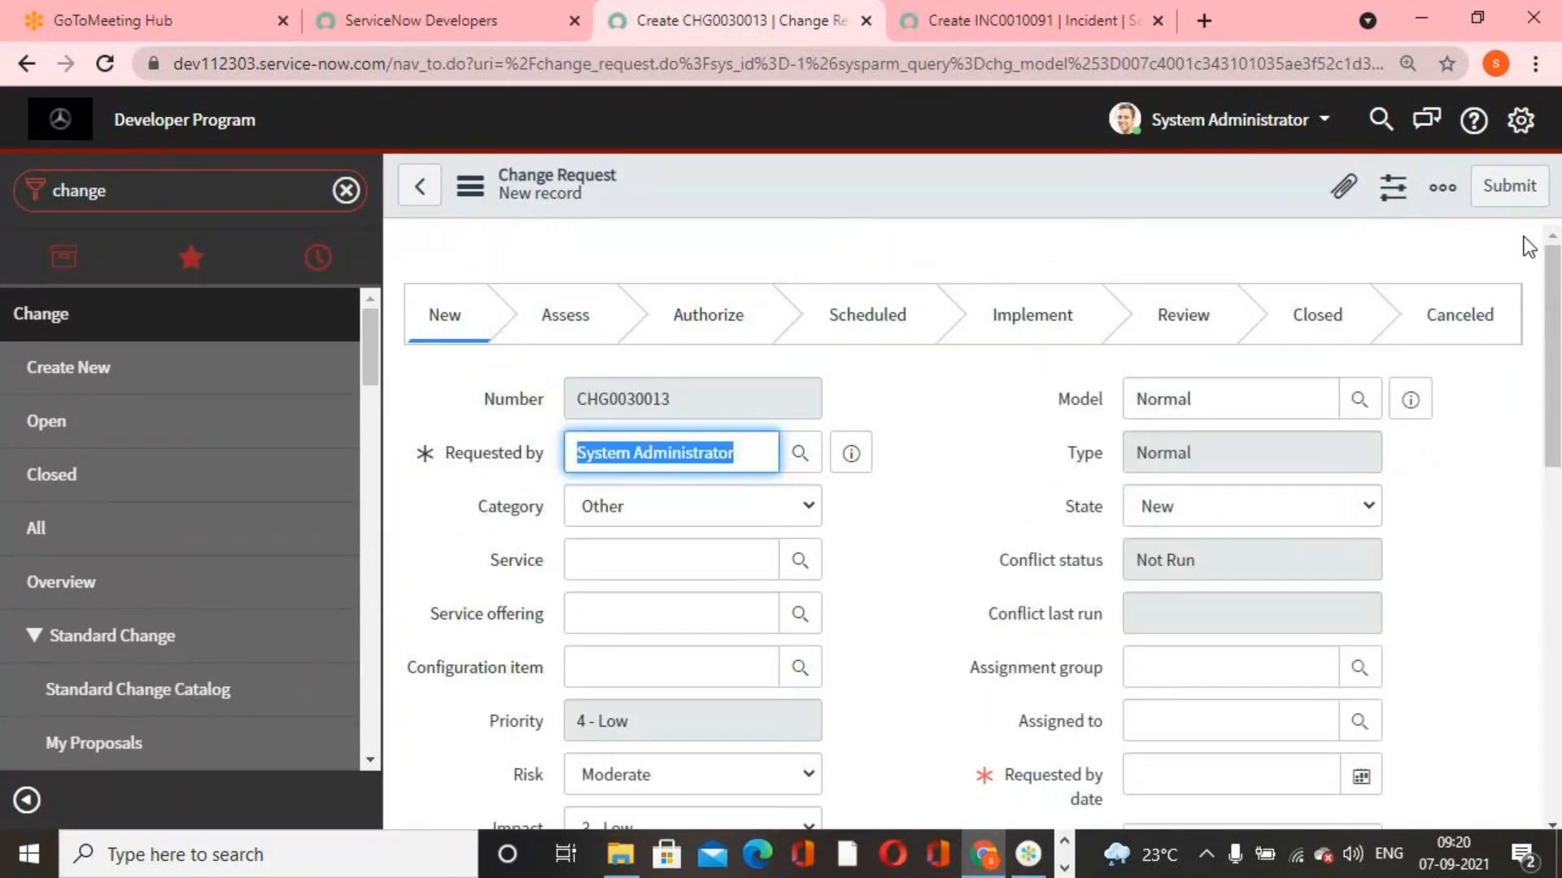
{"action": "left_click", "coordinate": [841, 614]}
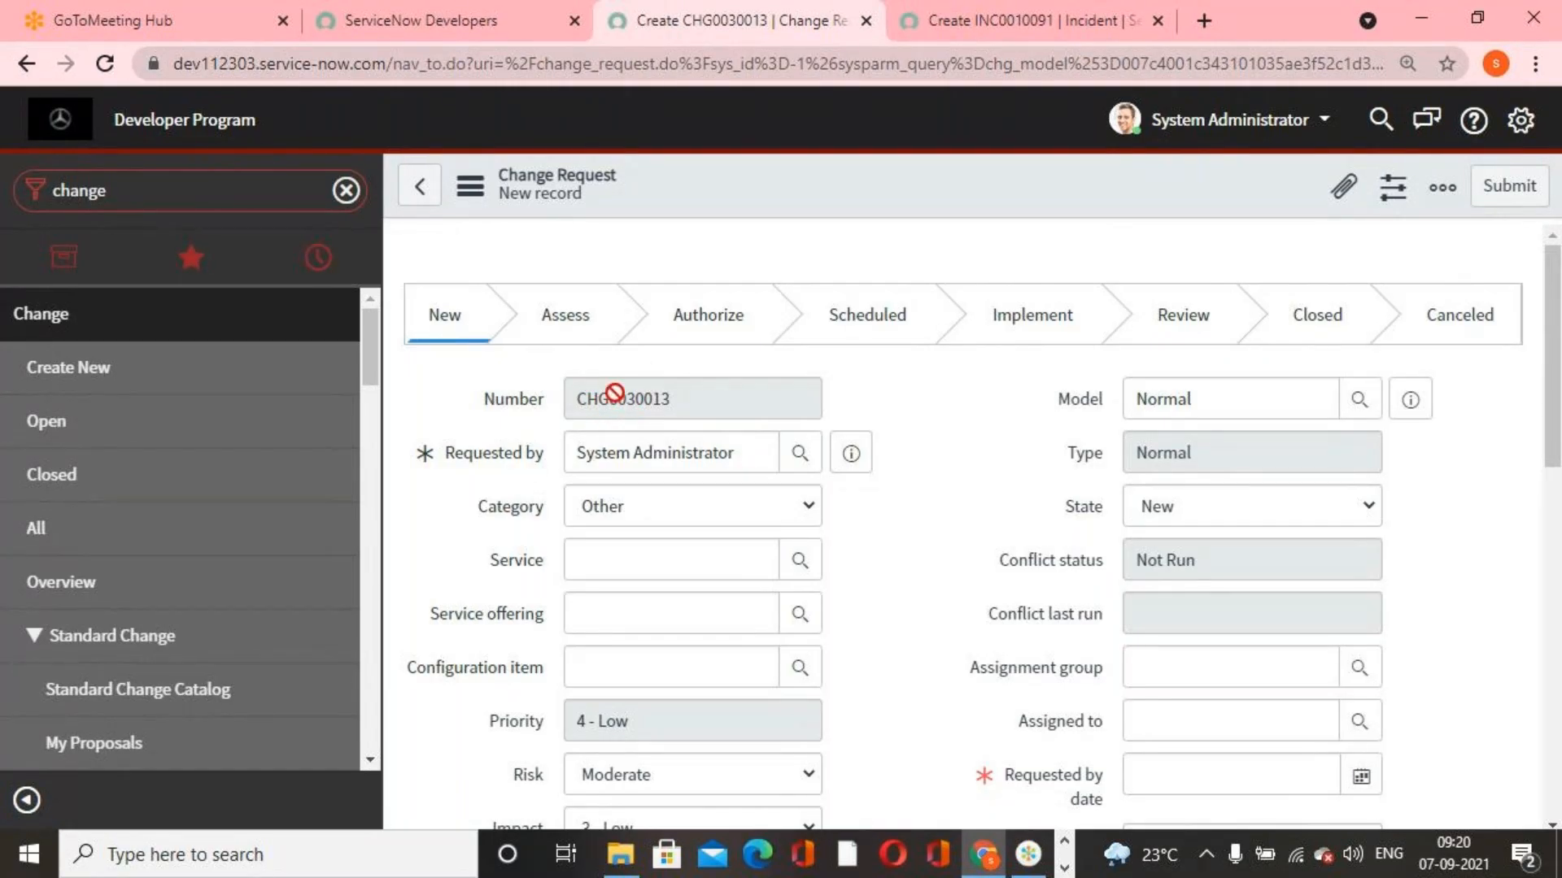
Switch to the Benz Requirement document in Word and highlight the visibility rule for the "Closed" state
{"action": "left_click", "coordinate": [1002, 35]}
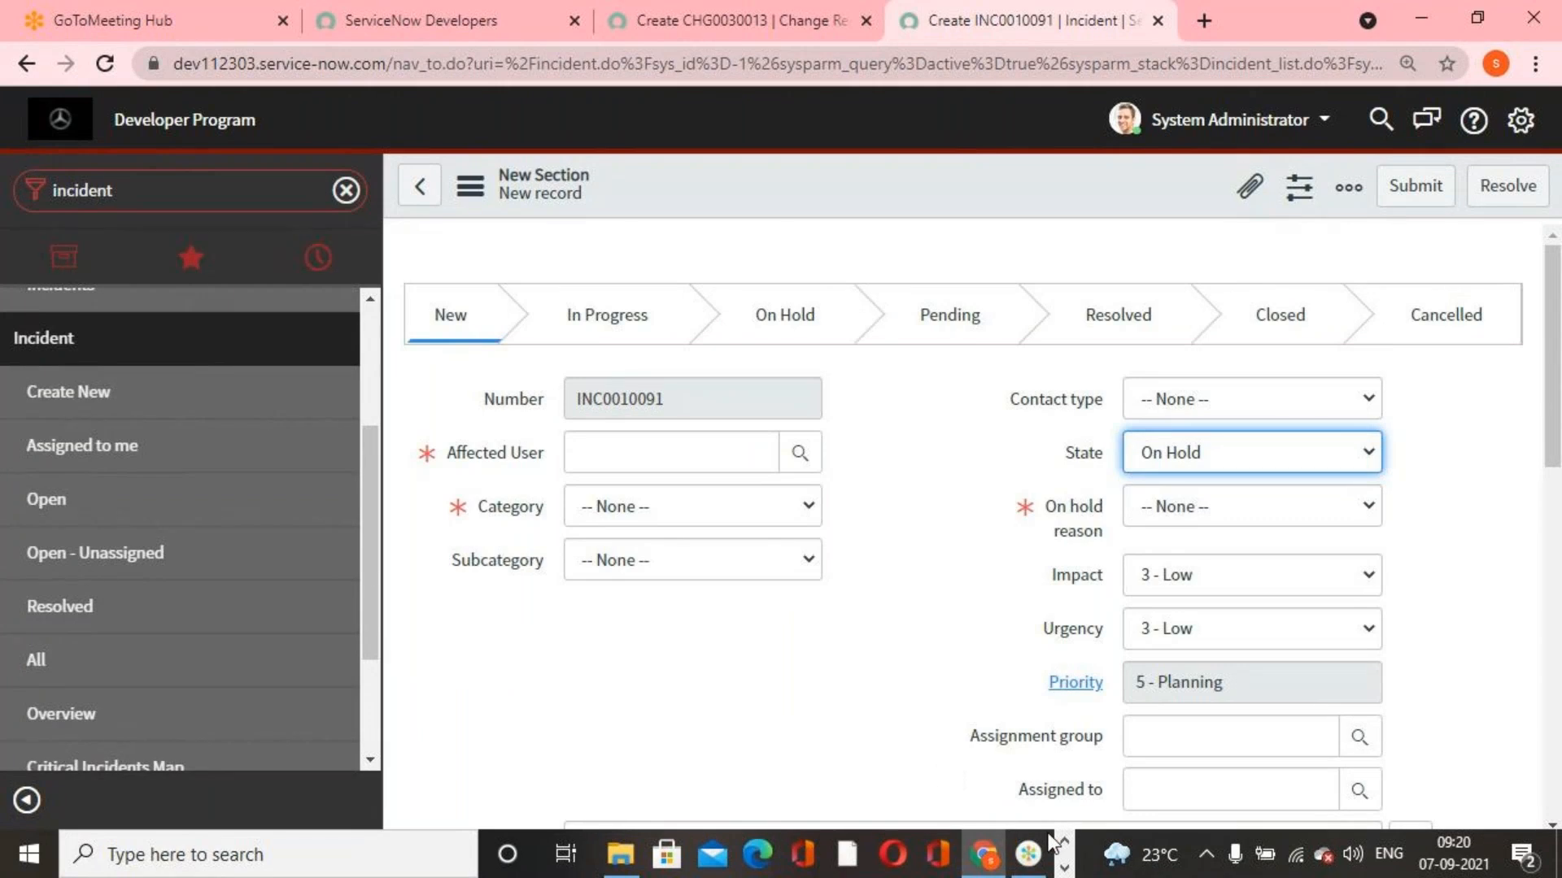
{"action": "left_click", "coordinate": [1030, 854]}
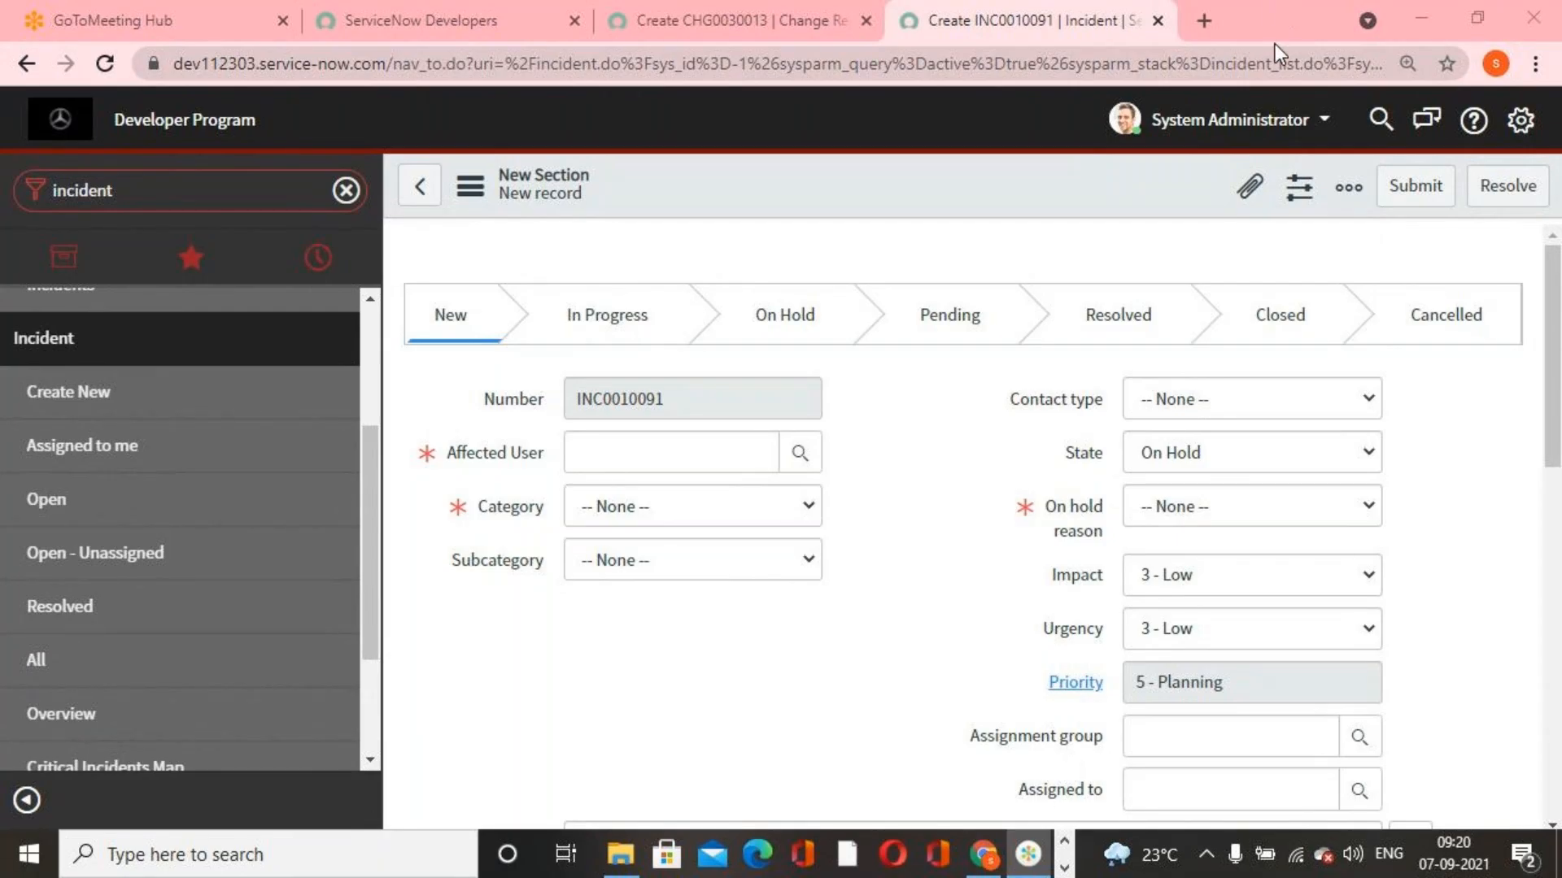
{"action": "left_click", "coordinate": [1082, 453]}
{"action": "scroll", "coordinate": [1043, 540], "scroll_direction": "down", "scroll_amount": 6}
{"action": "scroll", "coordinate": [916, 360], "scroll_direction": "up", "scroll_amount": 4}
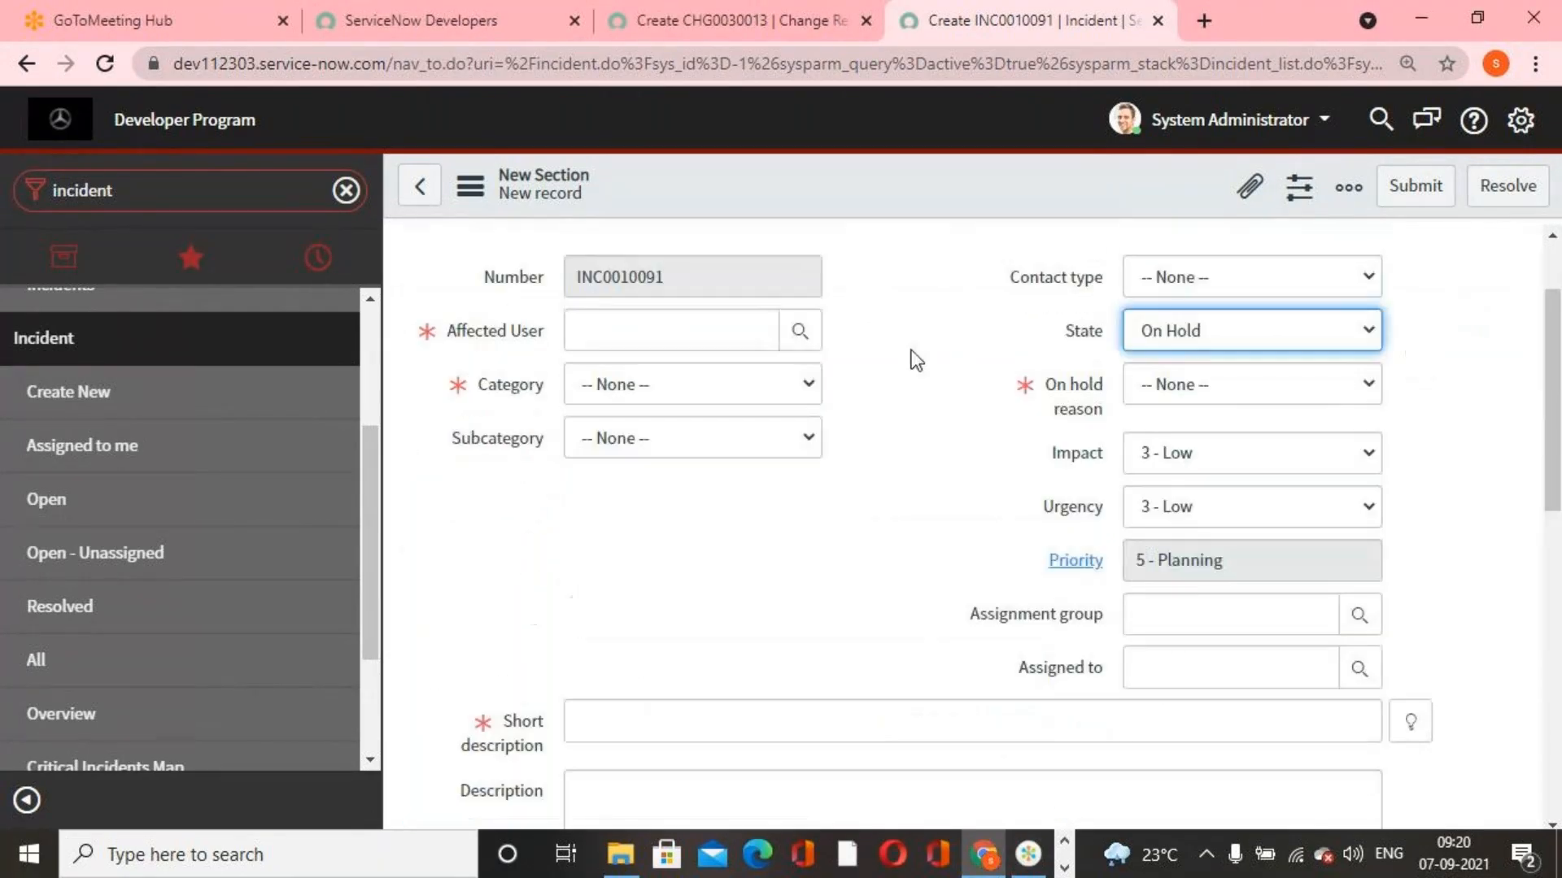
{"action": "left_click", "coordinate": [1065, 867]}
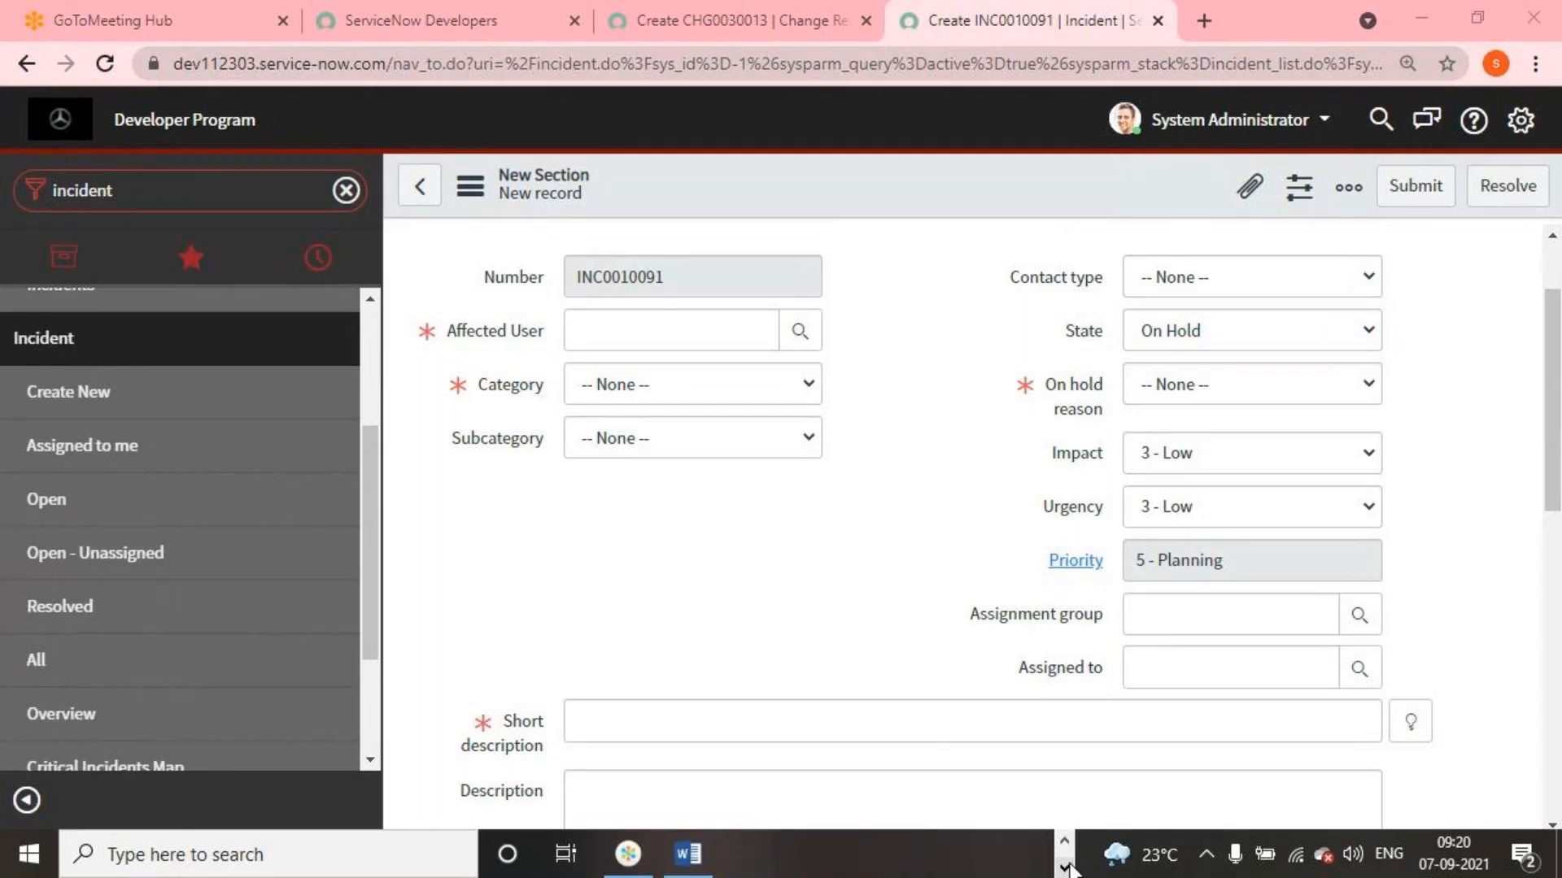
{"action": "left_click", "coordinate": [693, 858]}
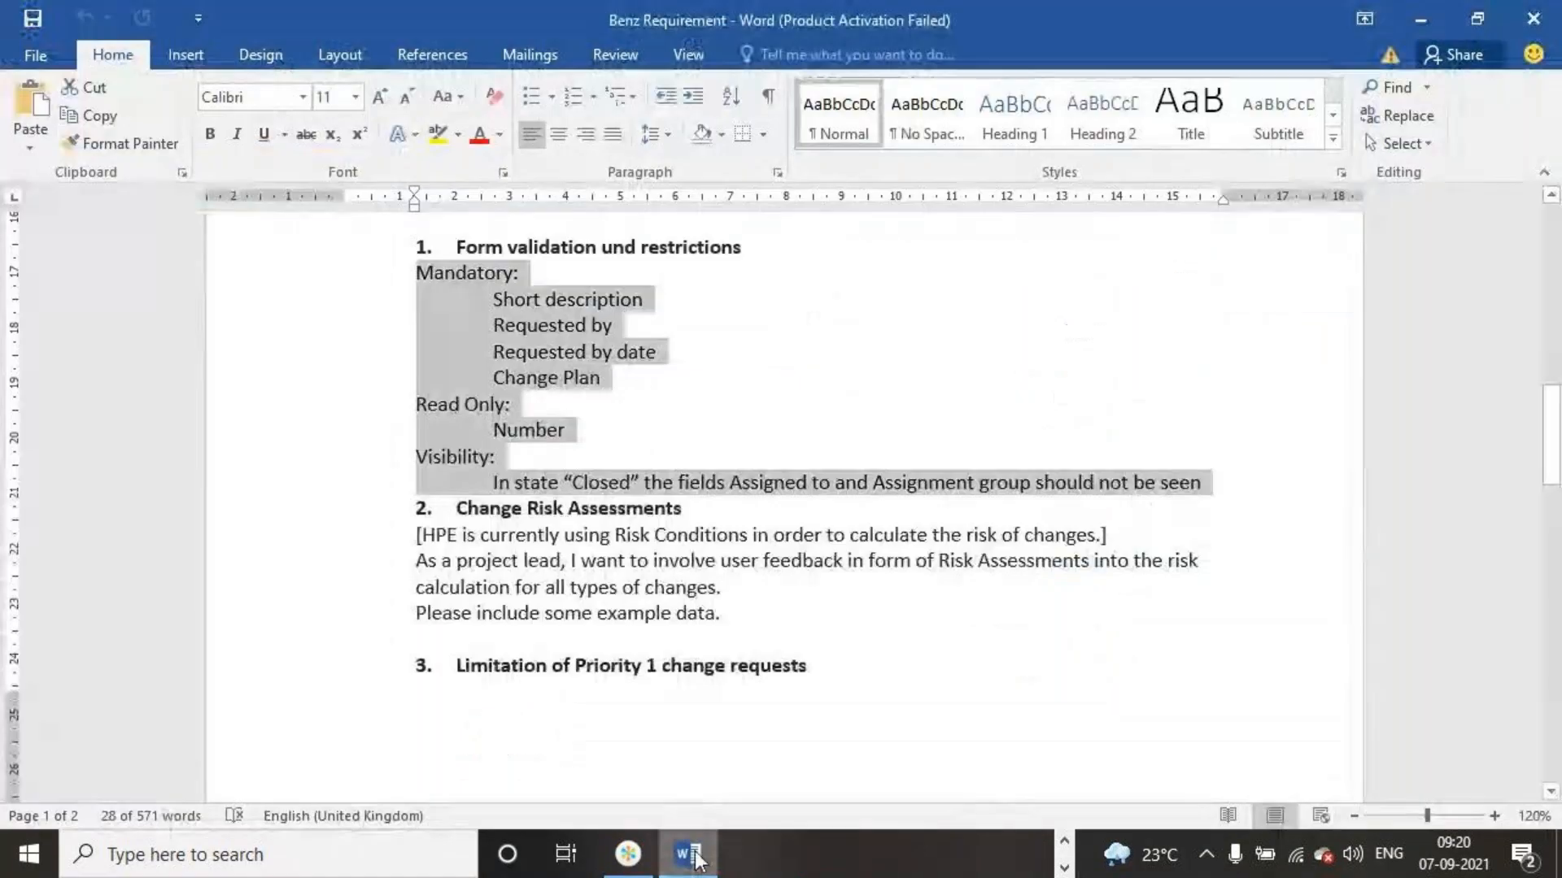
{"action": "left_click", "coordinate": [993, 625]}
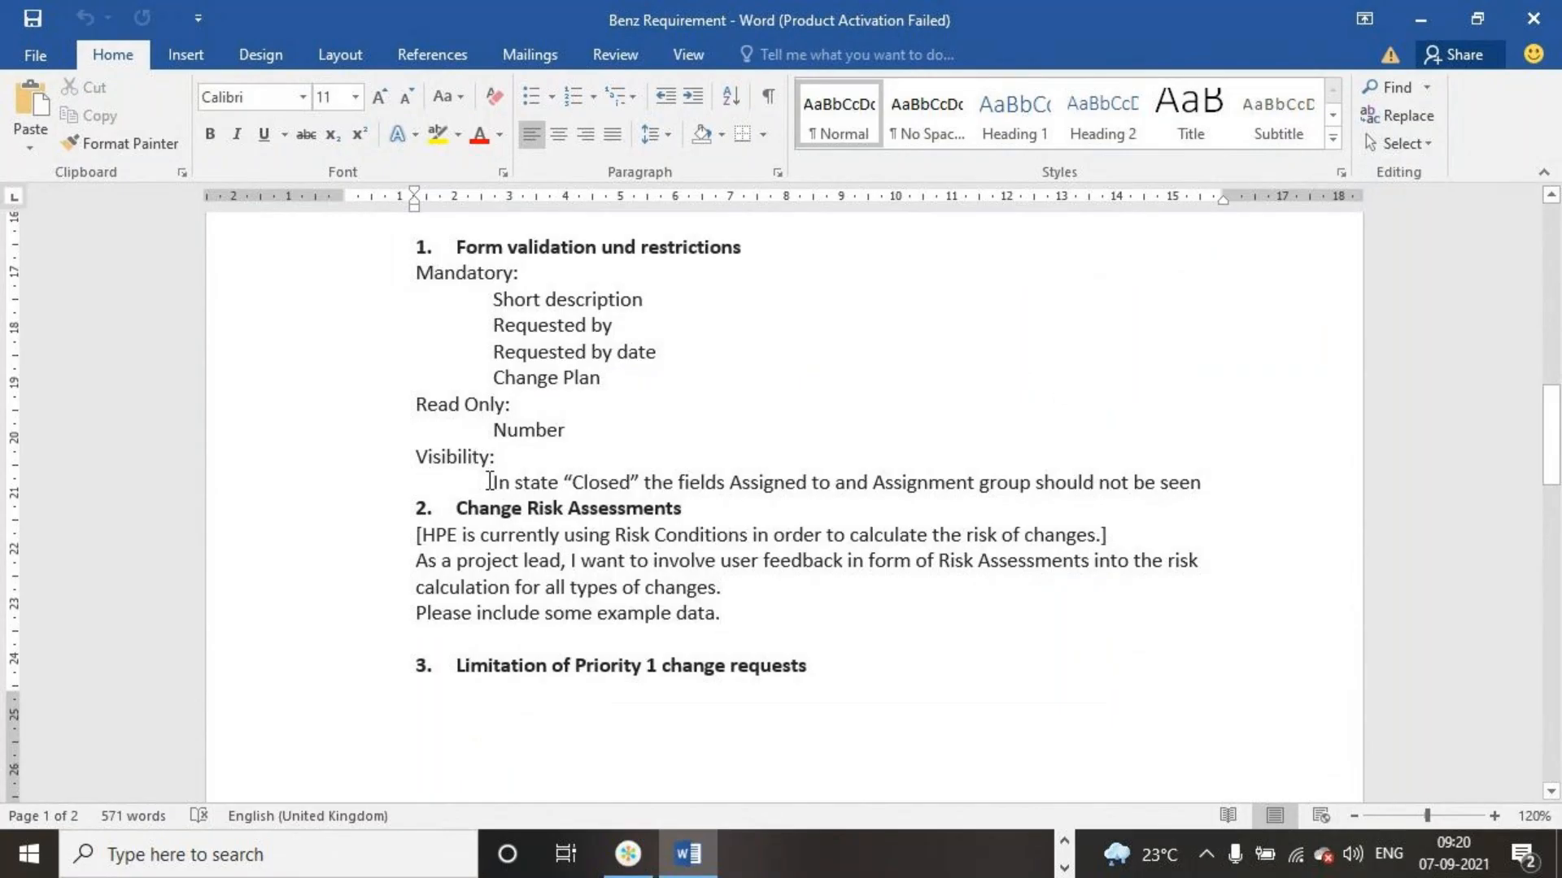
{"action": "left_click_drag", "start_coordinate": [489, 481], "coordinate": [1227, 483]}
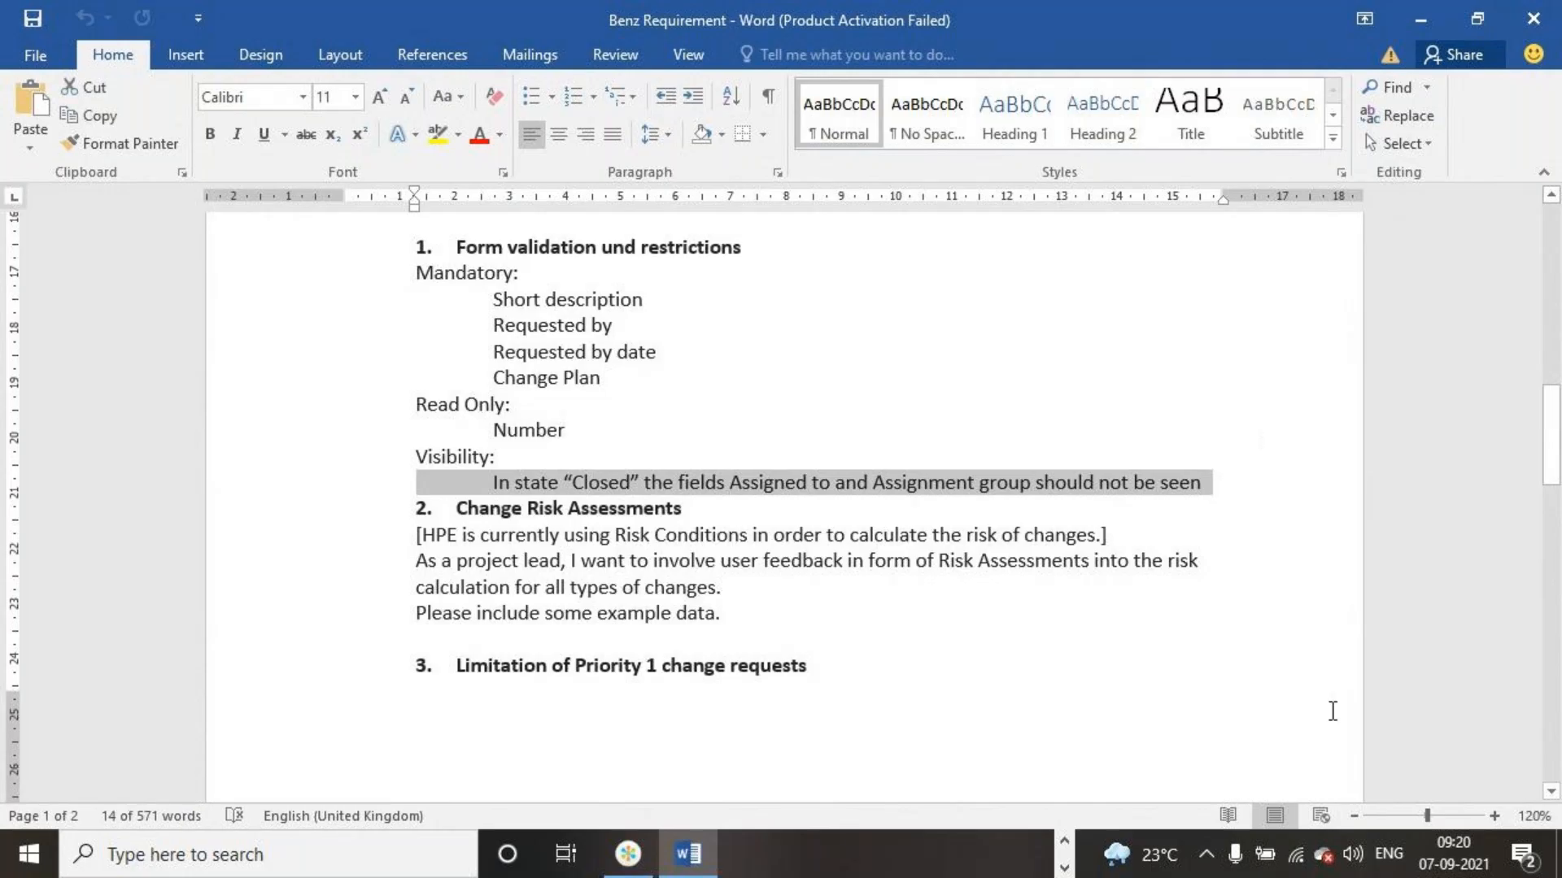
Switch to the ServiceNow instance in Chrome and filter the application navigator by "change"
{"action": "left_click", "coordinate": [1058, 870]}
{"action": "left_click", "coordinate": [1064, 843]}
{"action": "left_click", "coordinate": [984, 854]}
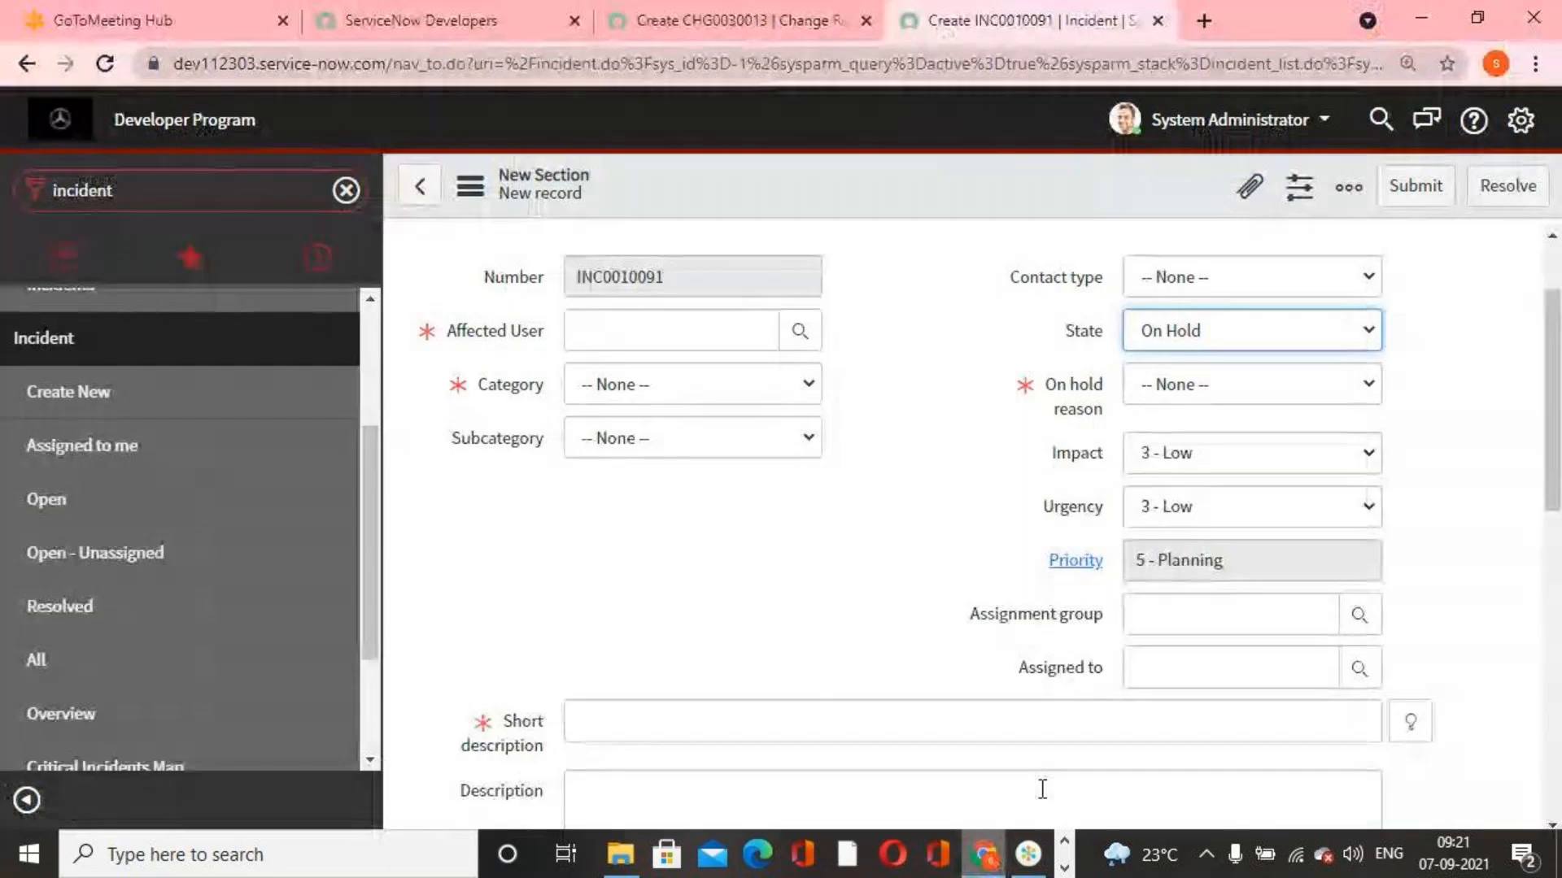
{"action": "double_click", "coordinate": [200, 193]}
{"action": "type", "text": "change"}
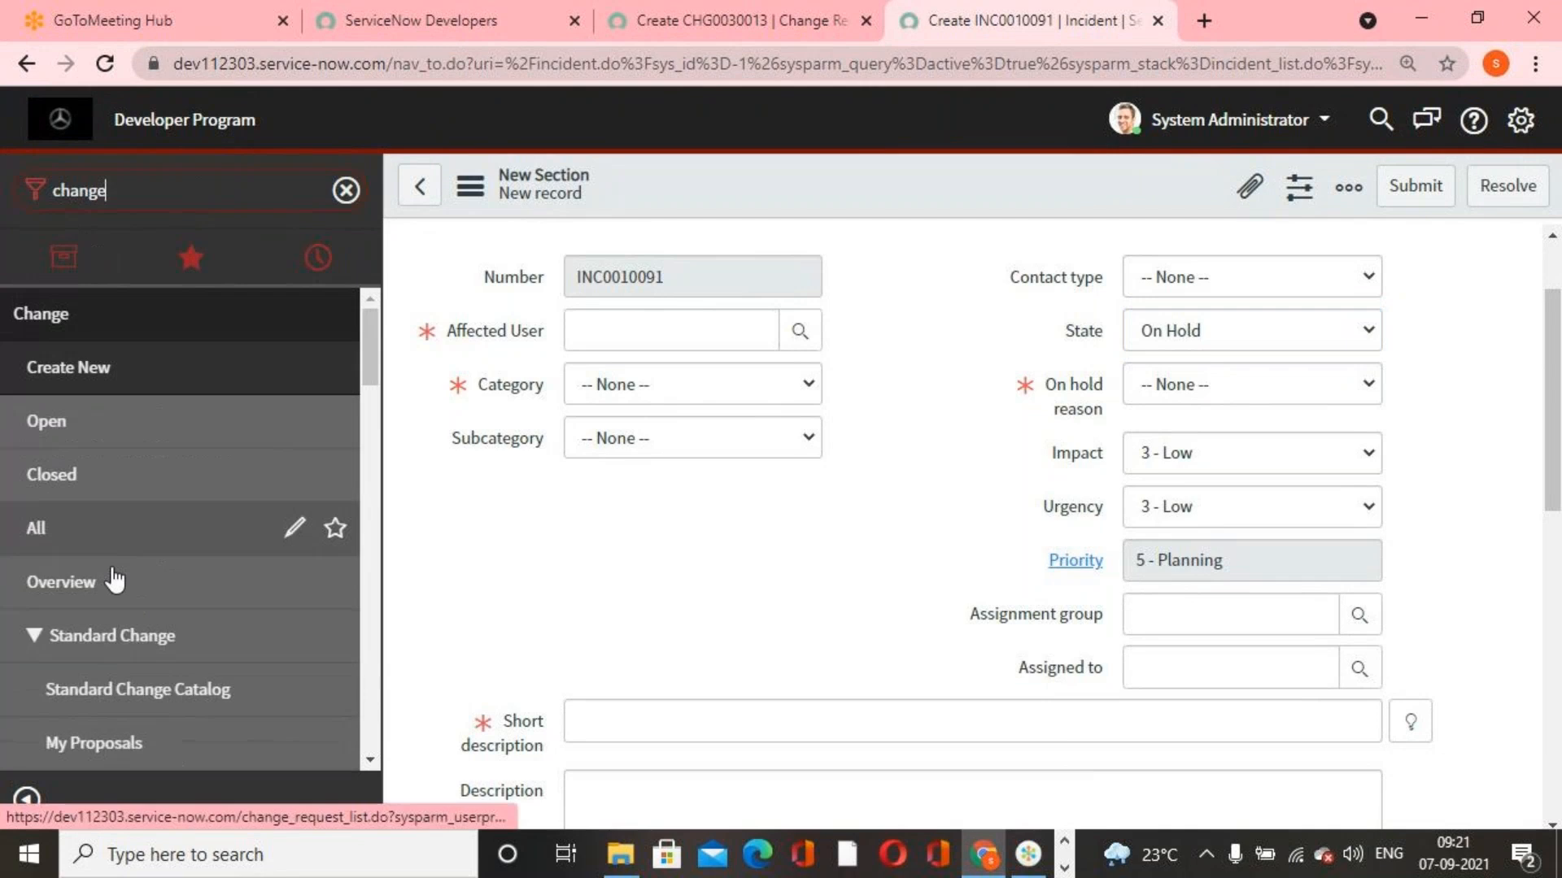
Open a new change request form based on the Normal model
{"action": "left_click", "coordinate": [85, 425]}
{"action": "key", "text": "Escape"}
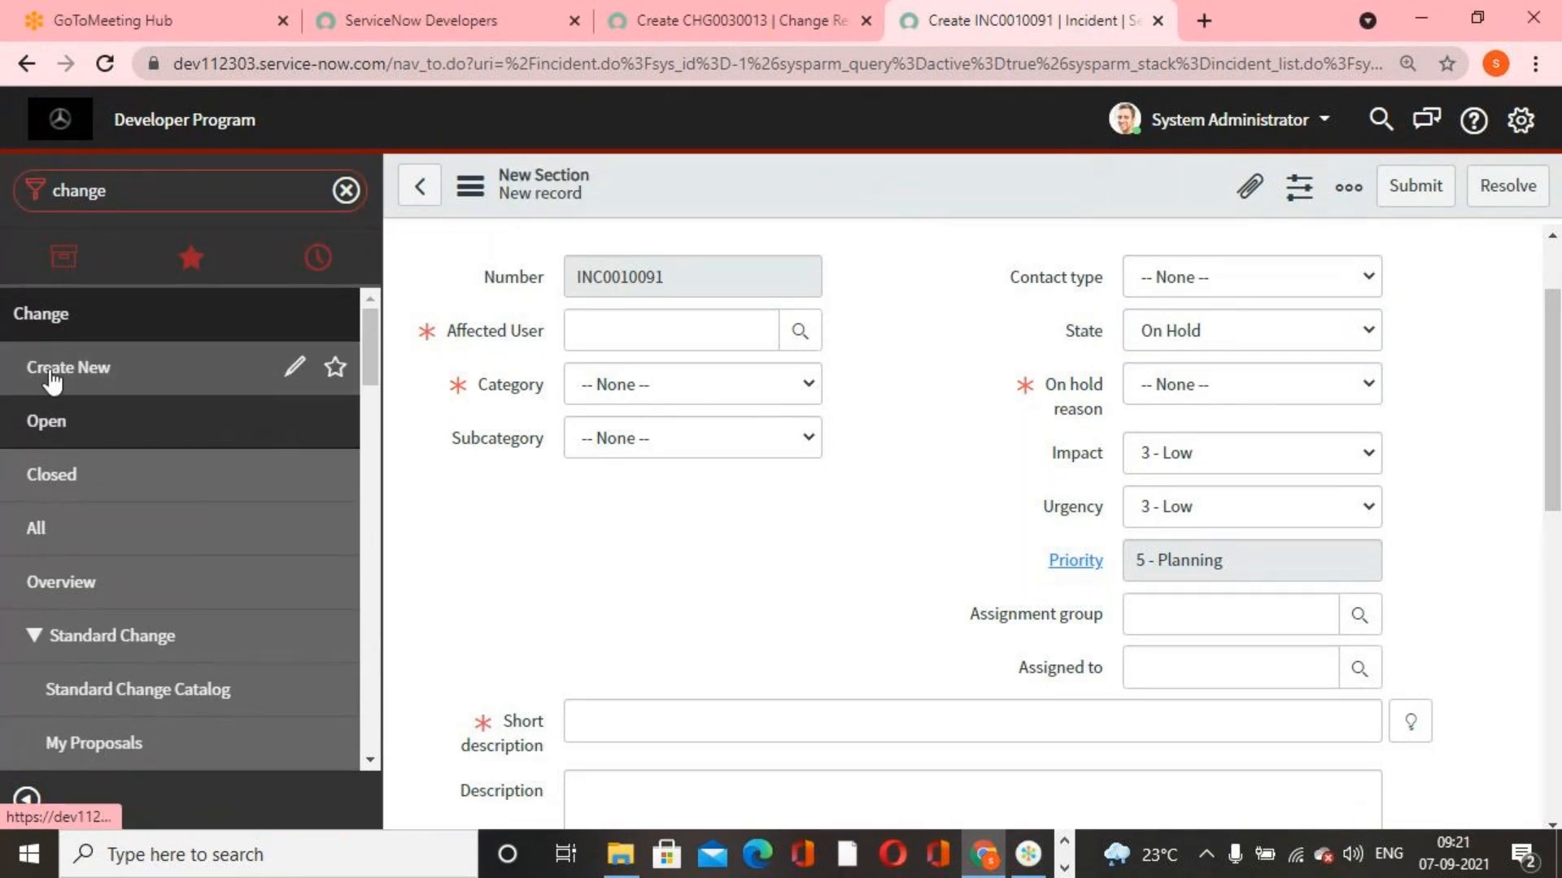
{"action": "left_click", "coordinate": [91, 368]}
{"action": "left_click", "coordinate": [915, 236]}
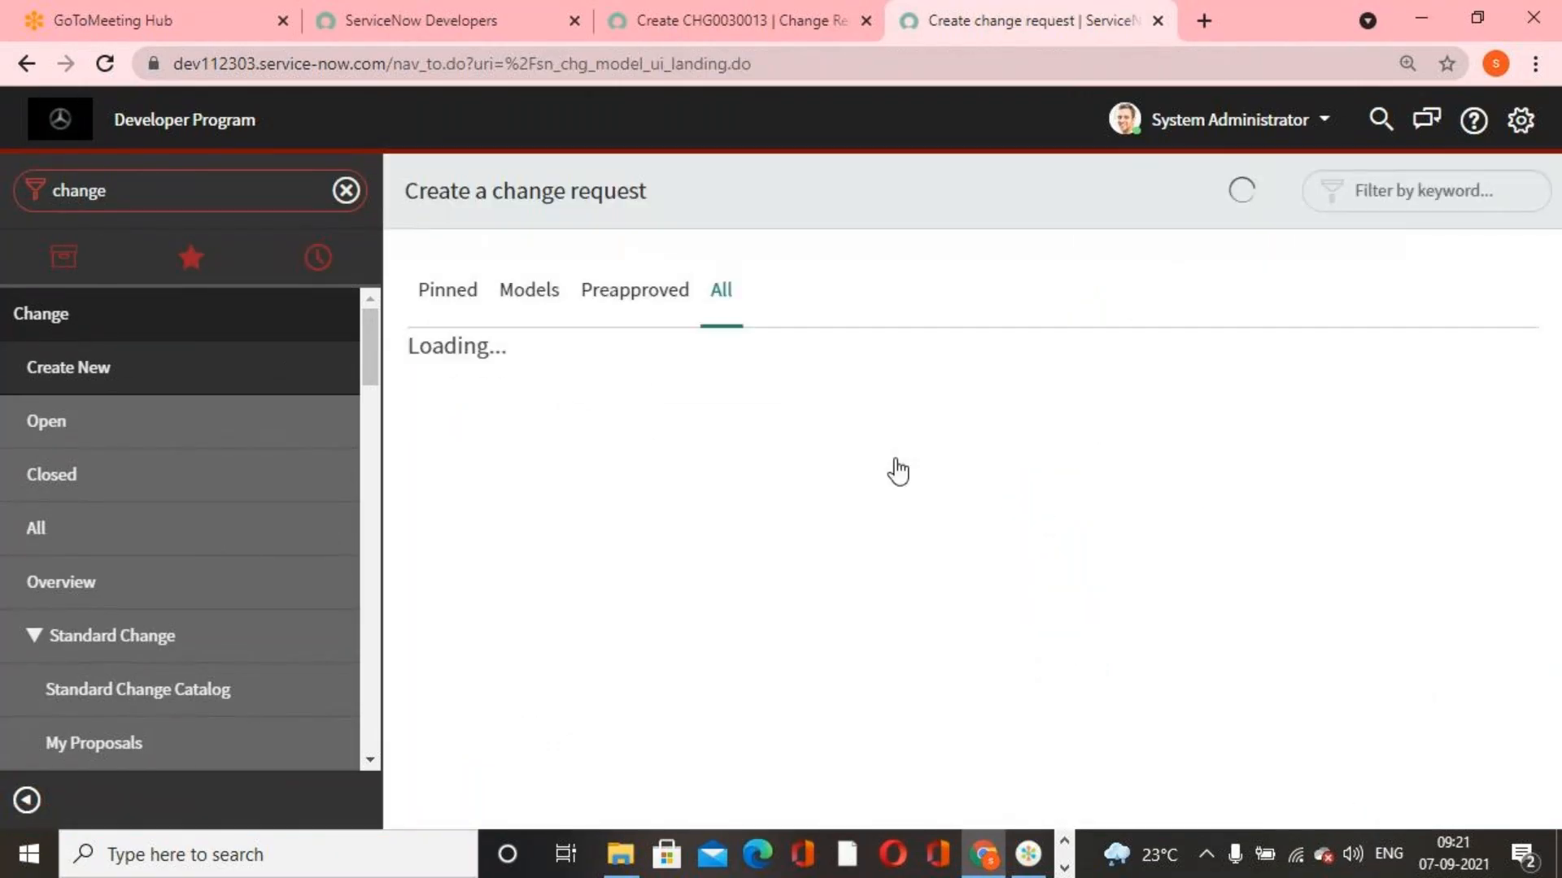
{"action": "left_click", "coordinate": [1040, 471]}
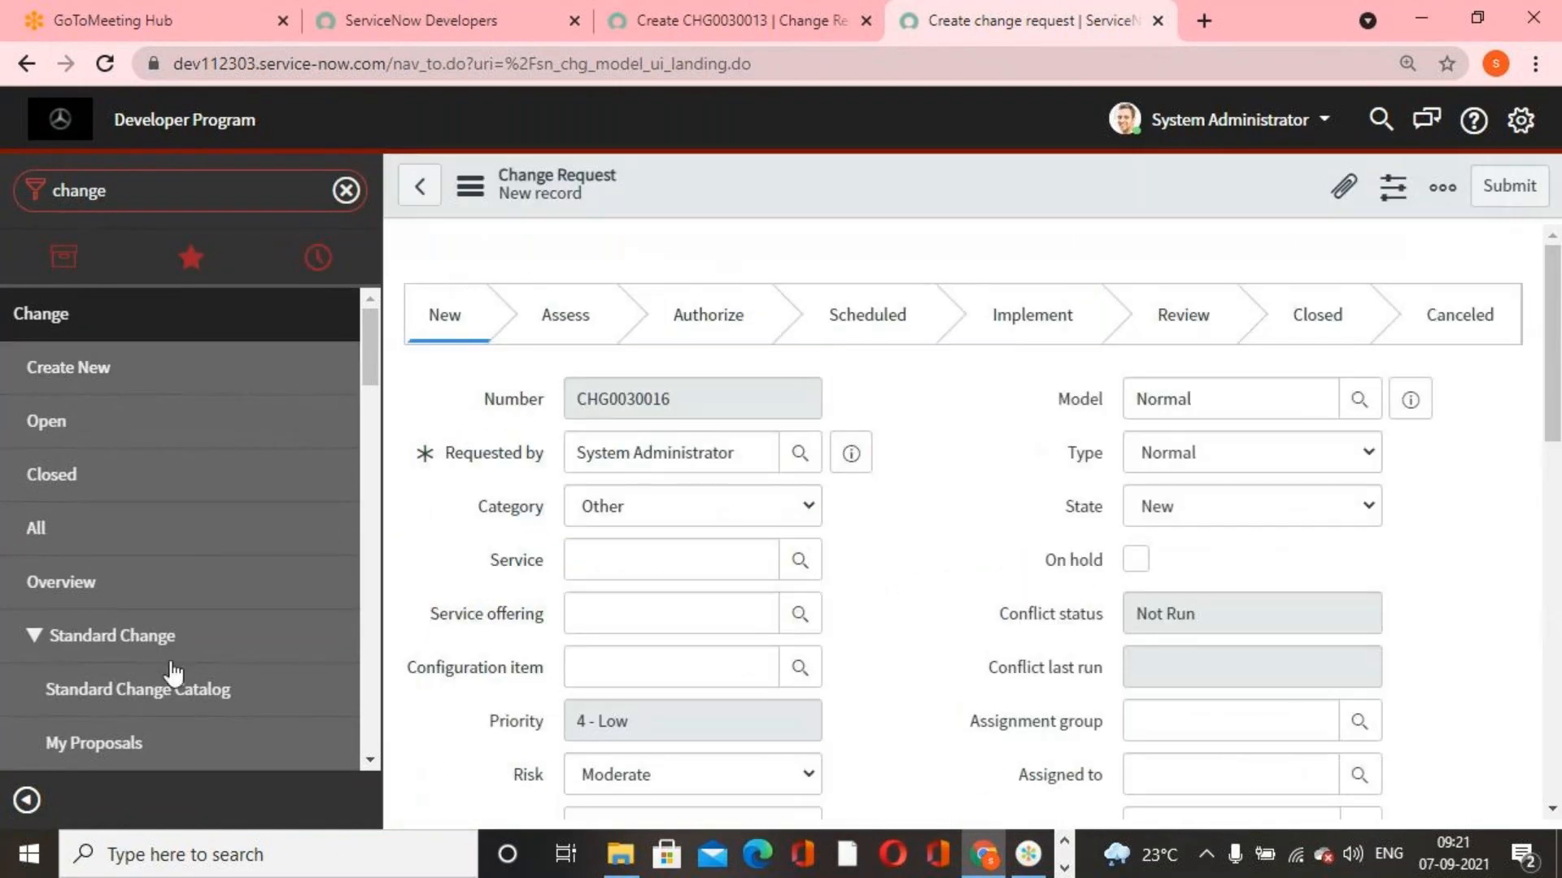
Filter the list of all change requests by State "review" and open CHG0000004
{"action": "left_click", "coordinate": [67, 528]}
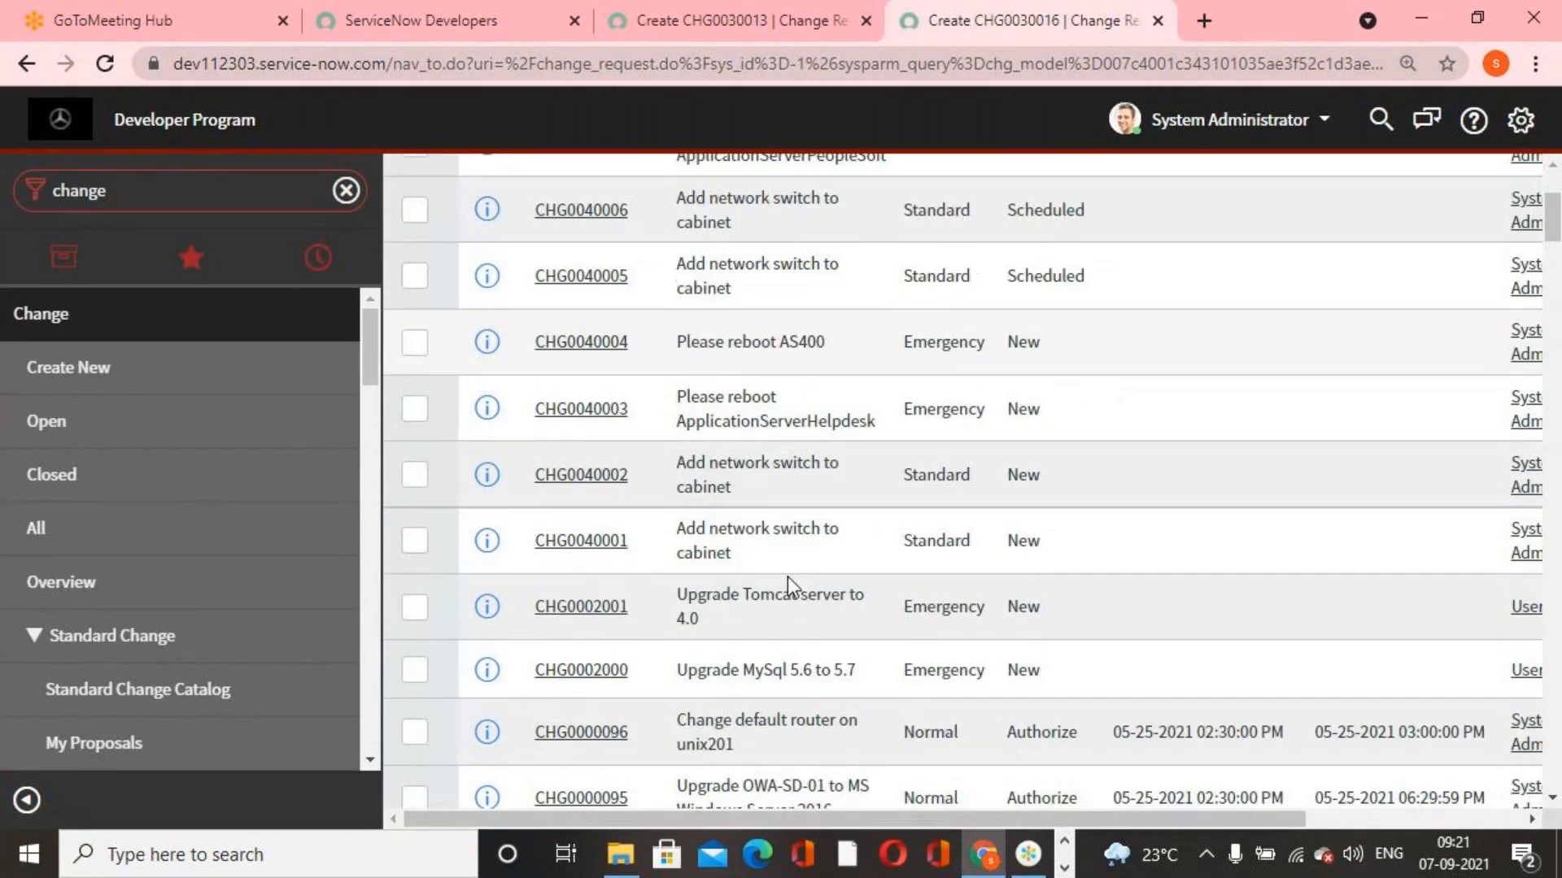
{"action": "scroll", "coordinate": [798, 573], "scroll_direction": "down", "scroll_amount": 15}
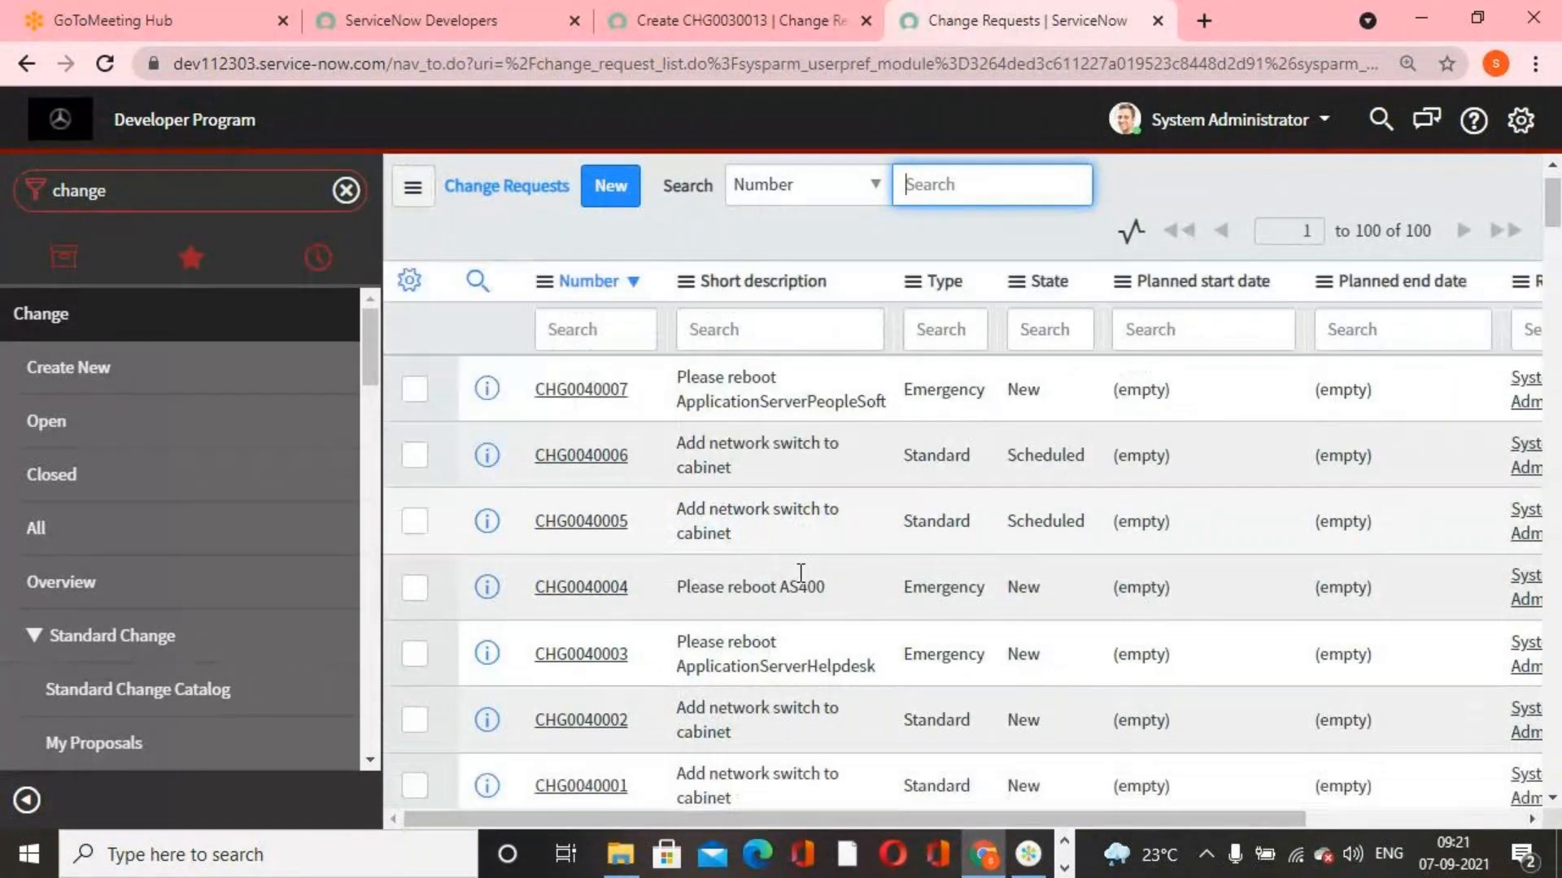
{"action": "scroll", "coordinate": [811, 576], "scroll_direction": "up", "scroll_amount": 15}
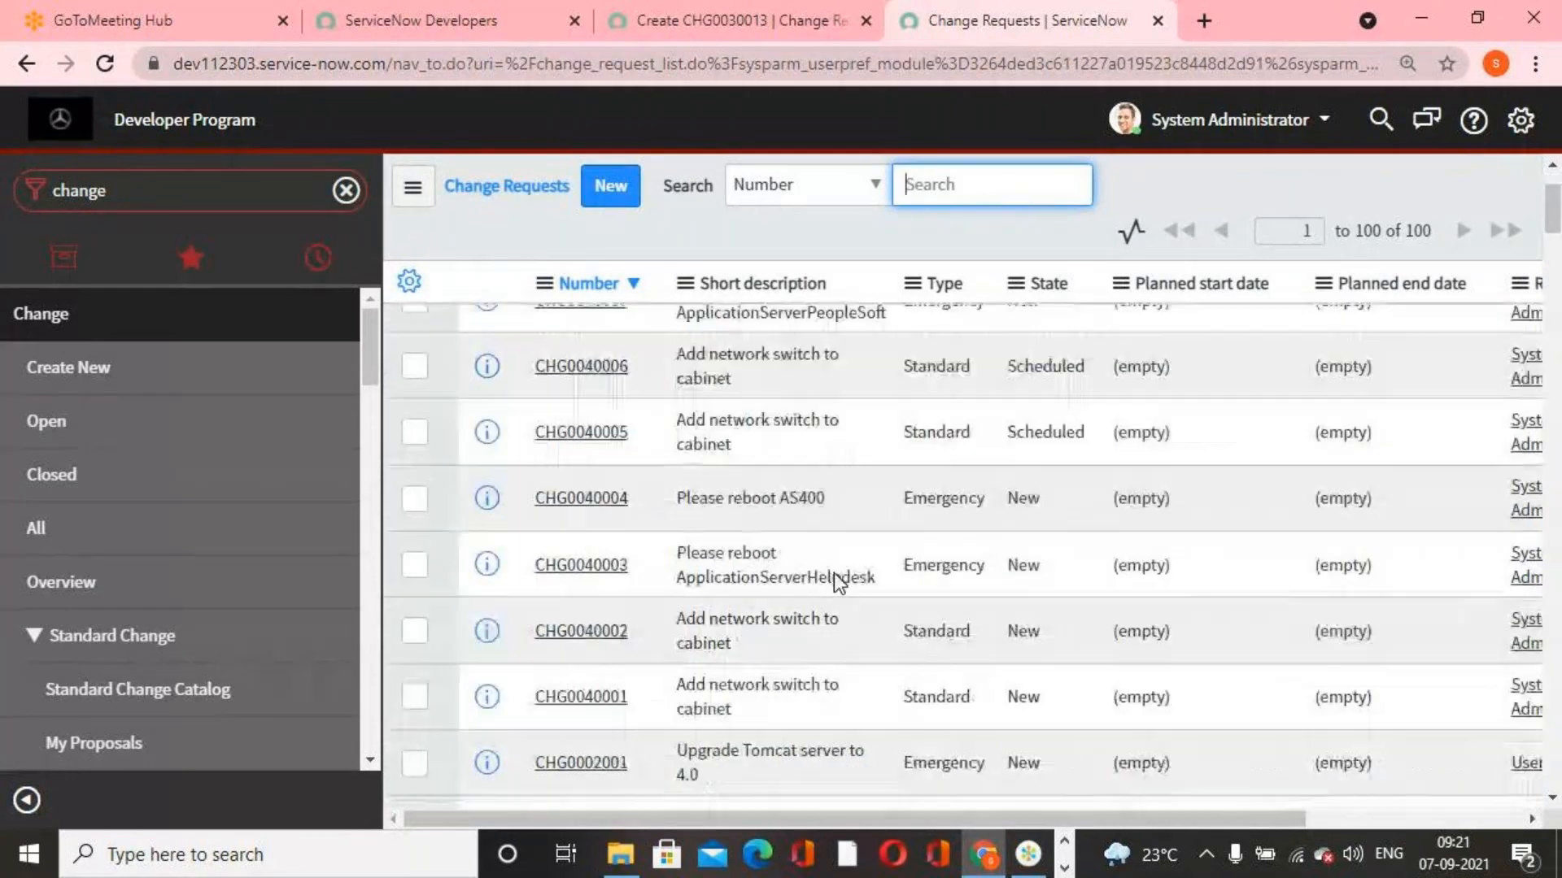
{"action": "left_click", "coordinate": [1052, 382]}
{"action": "type", "text": "review"}
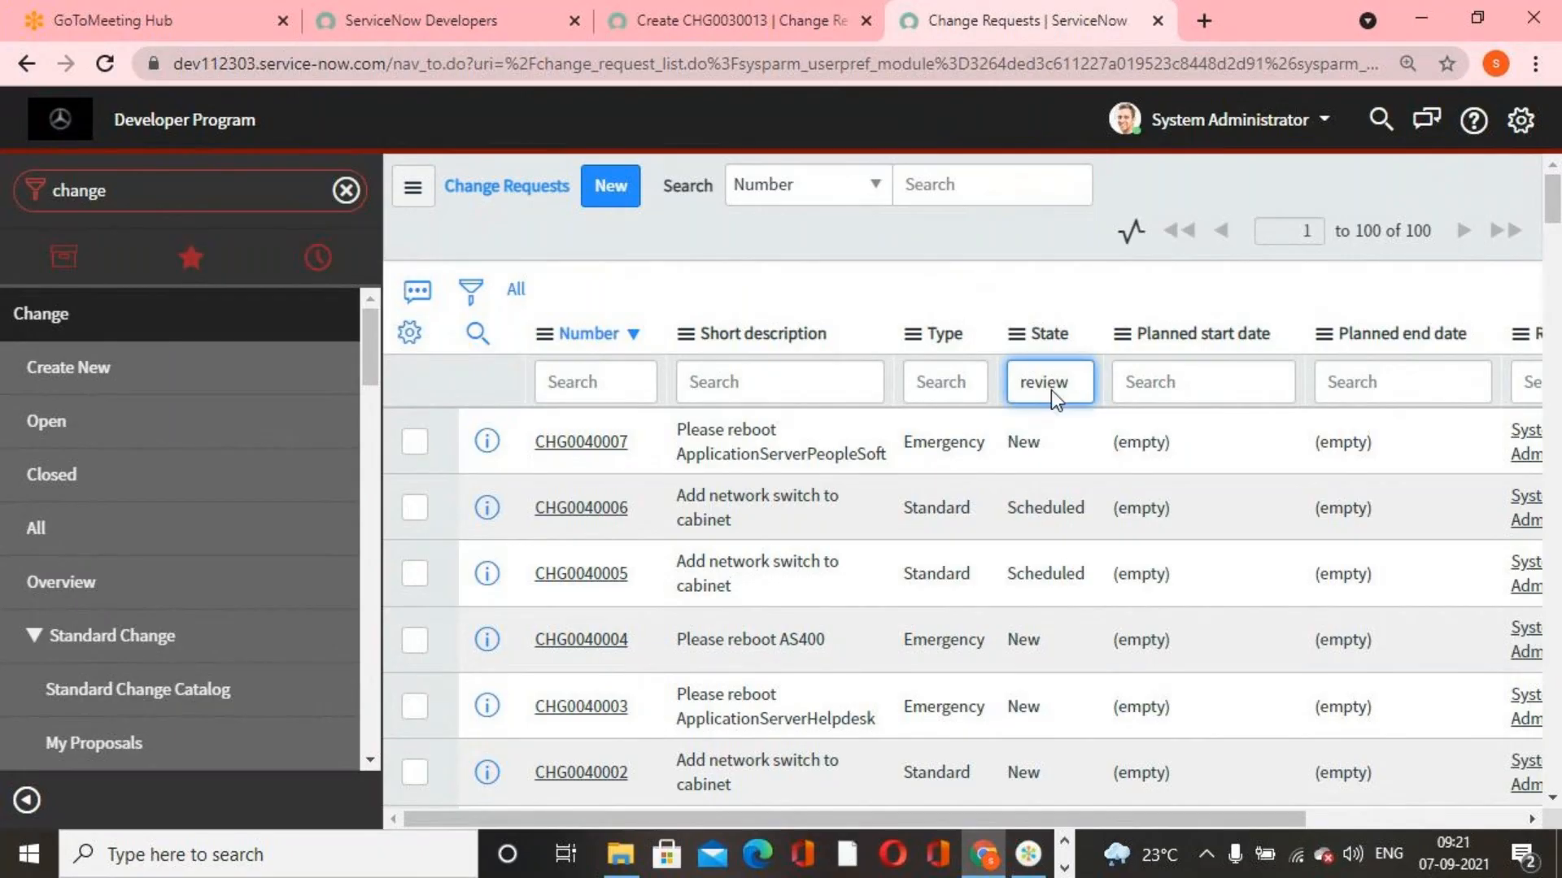
{"action": "key", "text": "Return"}
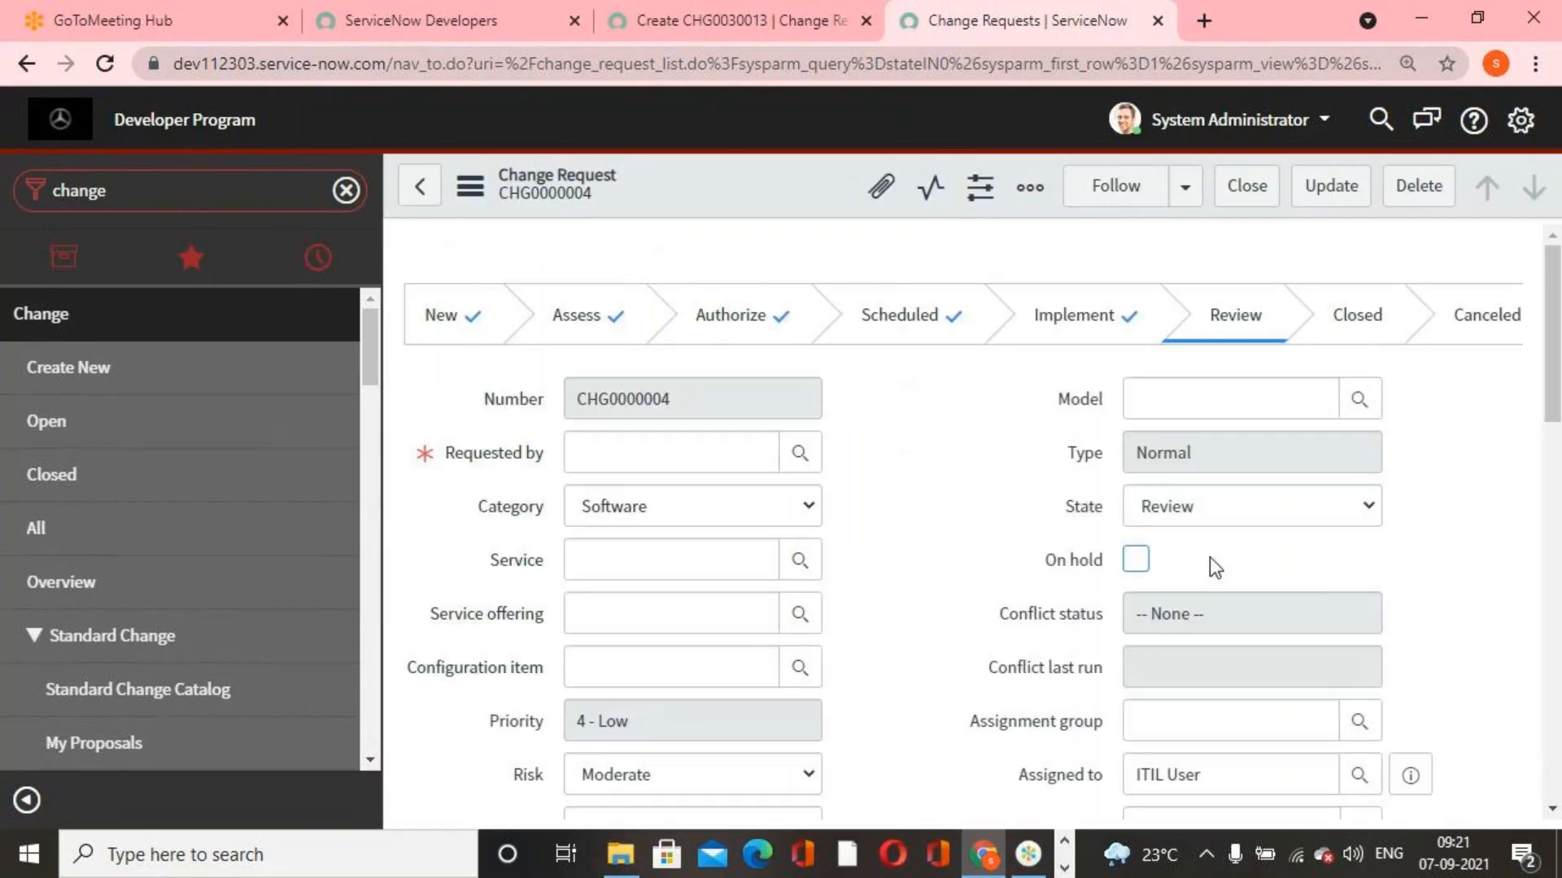
Set the change request's State to Closed and try to save the record
{"action": "left_click", "coordinate": [1379, 524]}
{"action": "left_click", "coordinate": [1237, 581]}
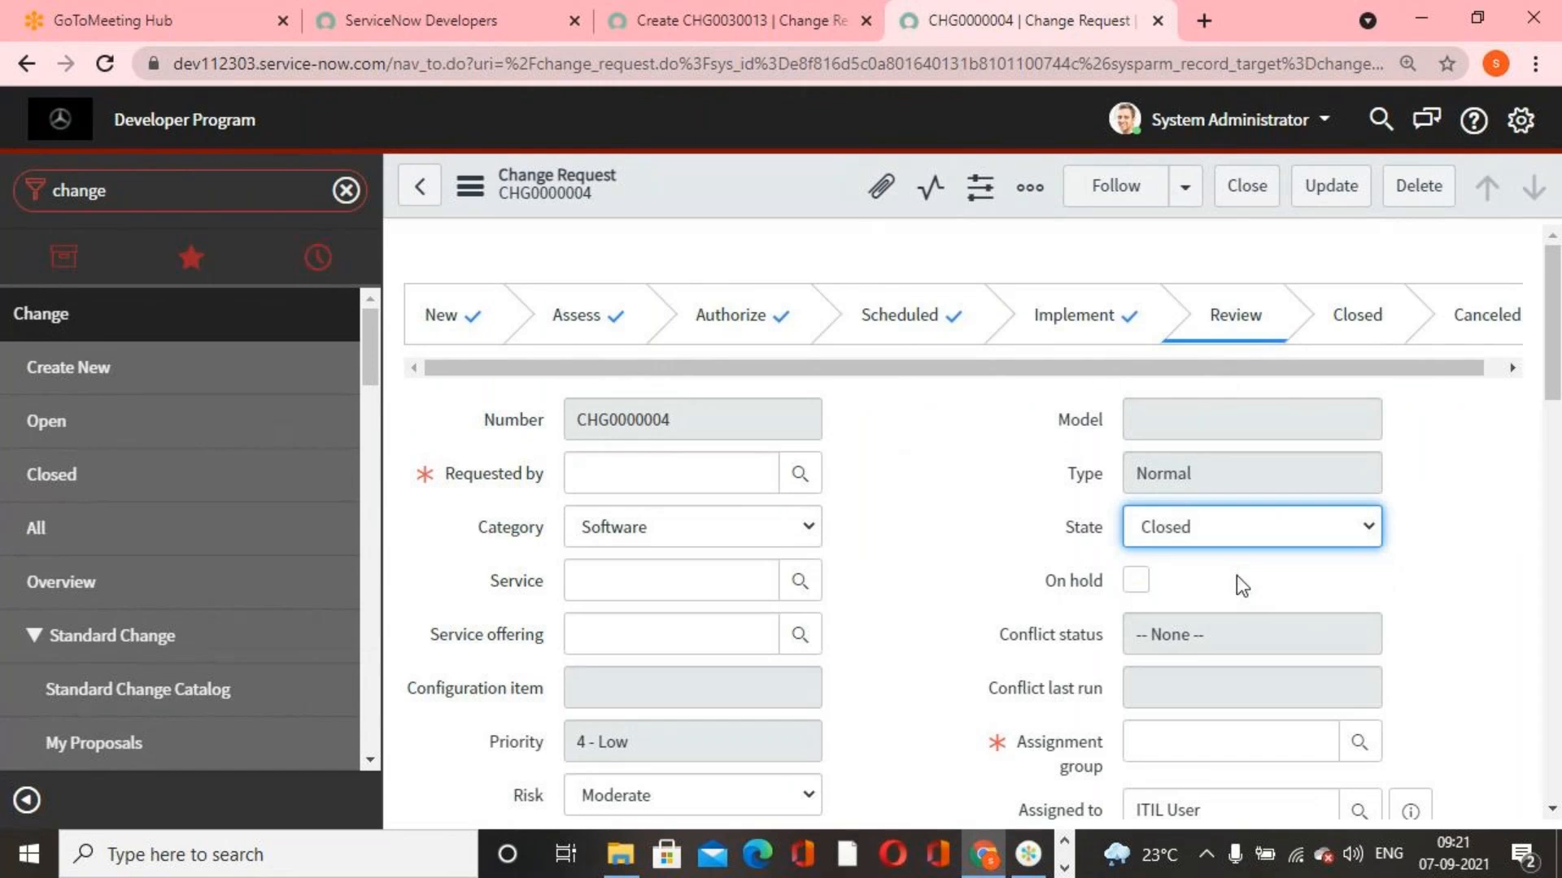
{"action": "right_click", "coordinate": [773, 184]}
{"action": "left_click", "coordinate": [811, 203]}
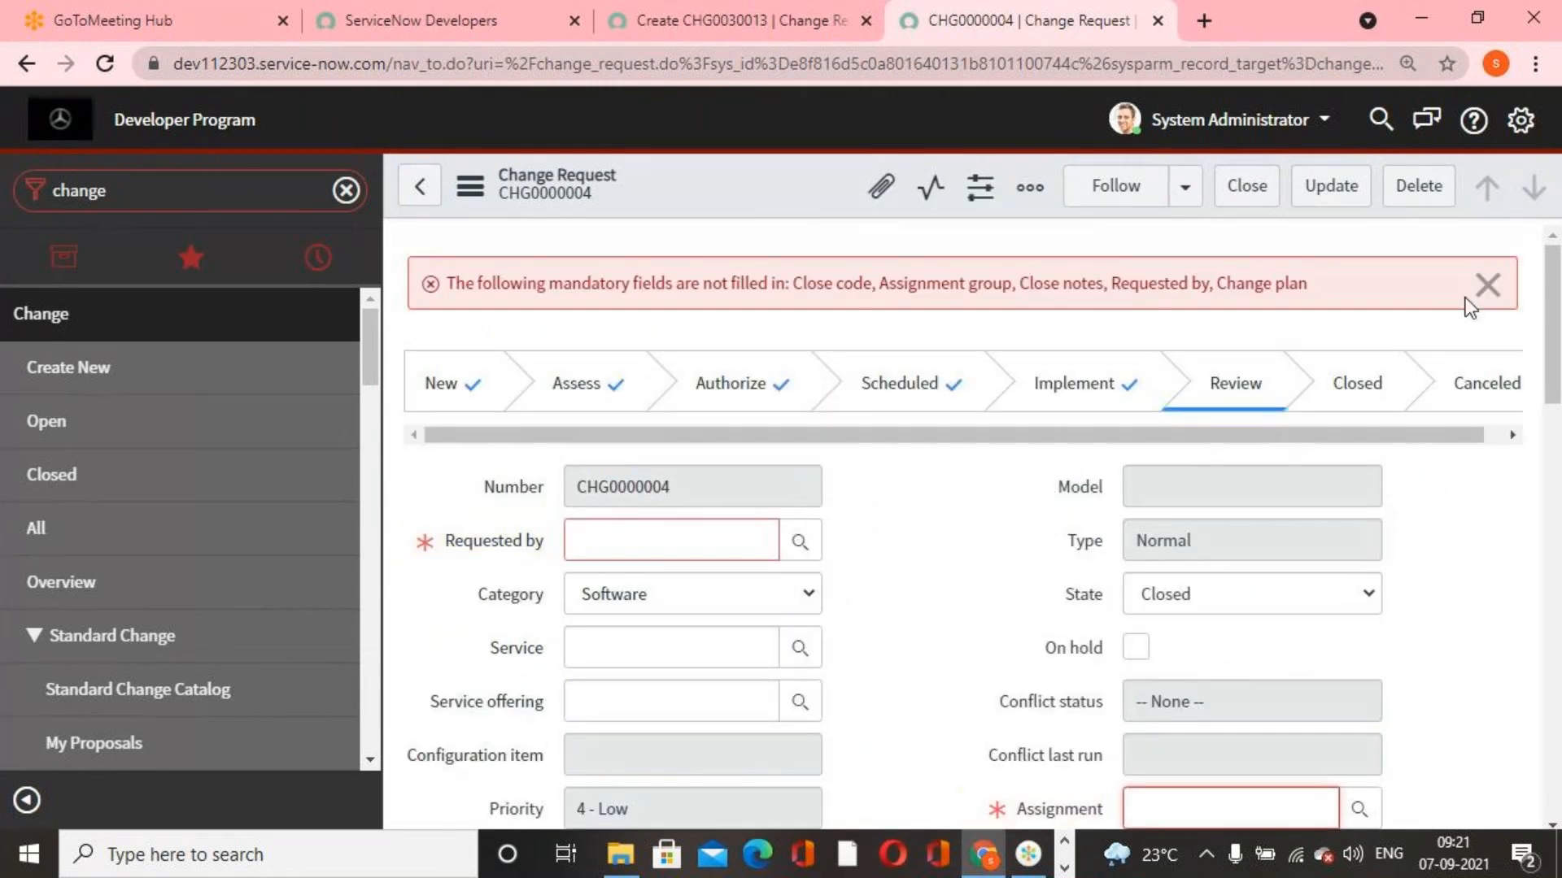
Fill in Requested by with a user and Assignment group with Database, and try to save the change request again
{"action": "left_click", "coordinate": [1487, 285]}
{"action": "left_click", "coordinate": [811, 470]}
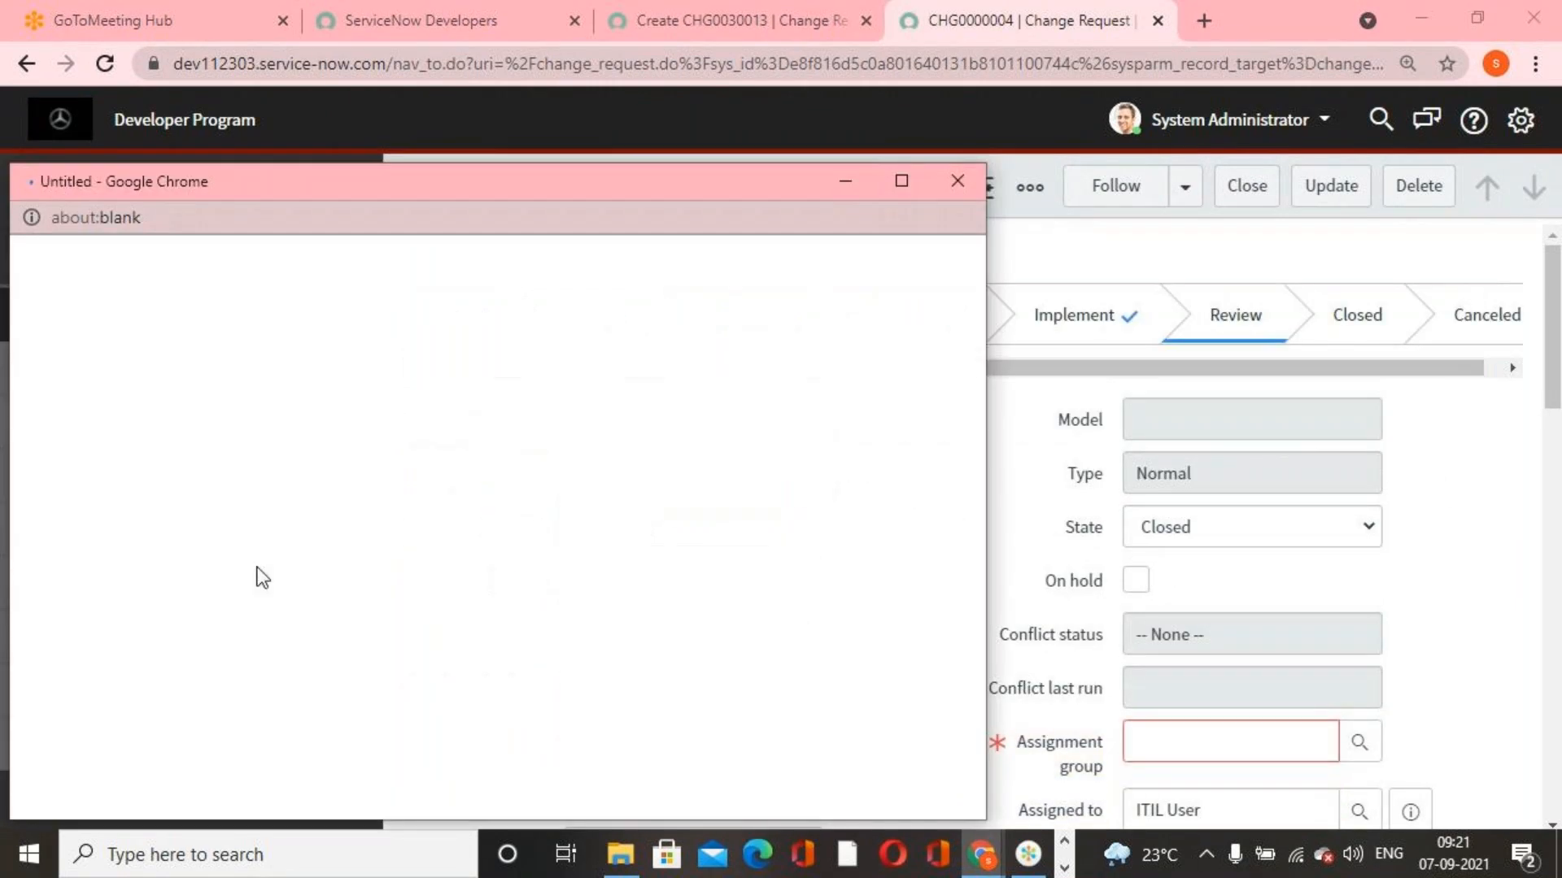
{"action": "left_click", "coordinate": [140, 578]}
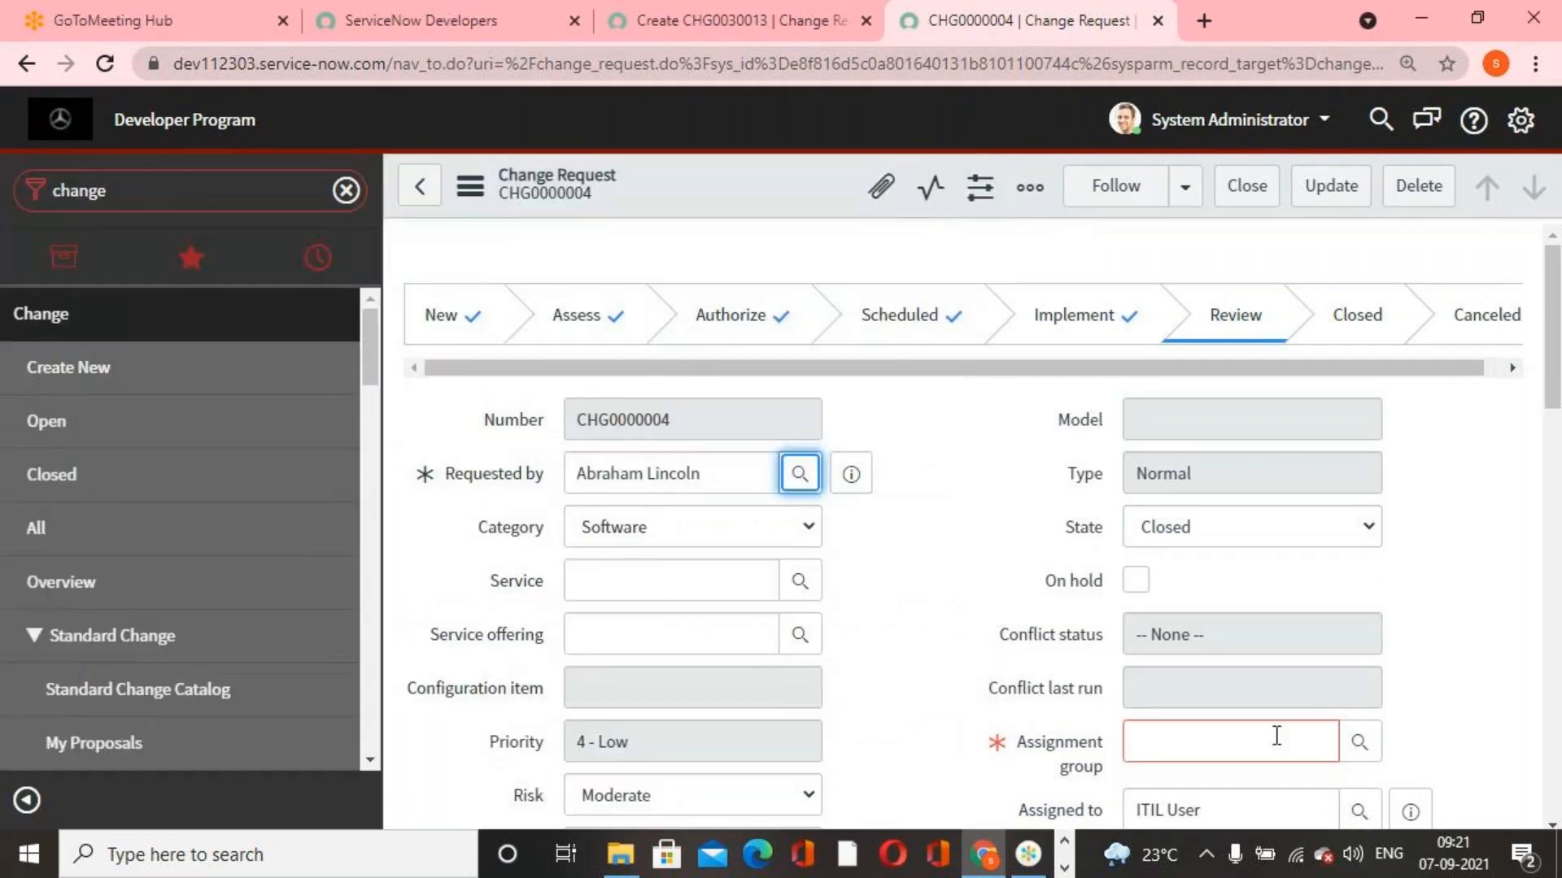
{"action": "left_click", "coordinate": [1373, 741]}
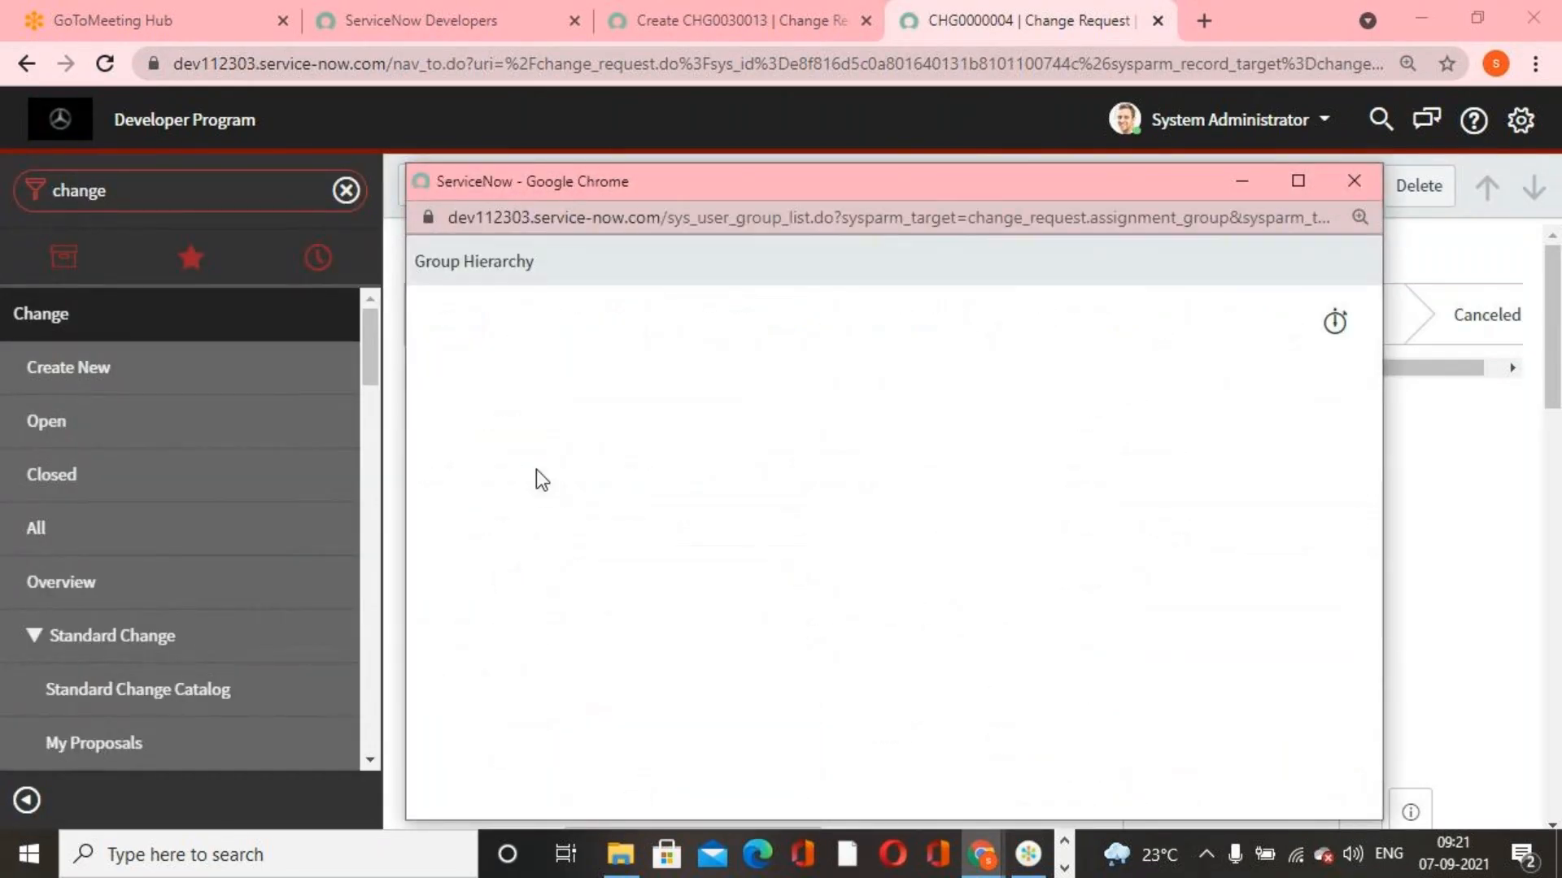
{"action": "left_click", "coordinate": [496, 535]}
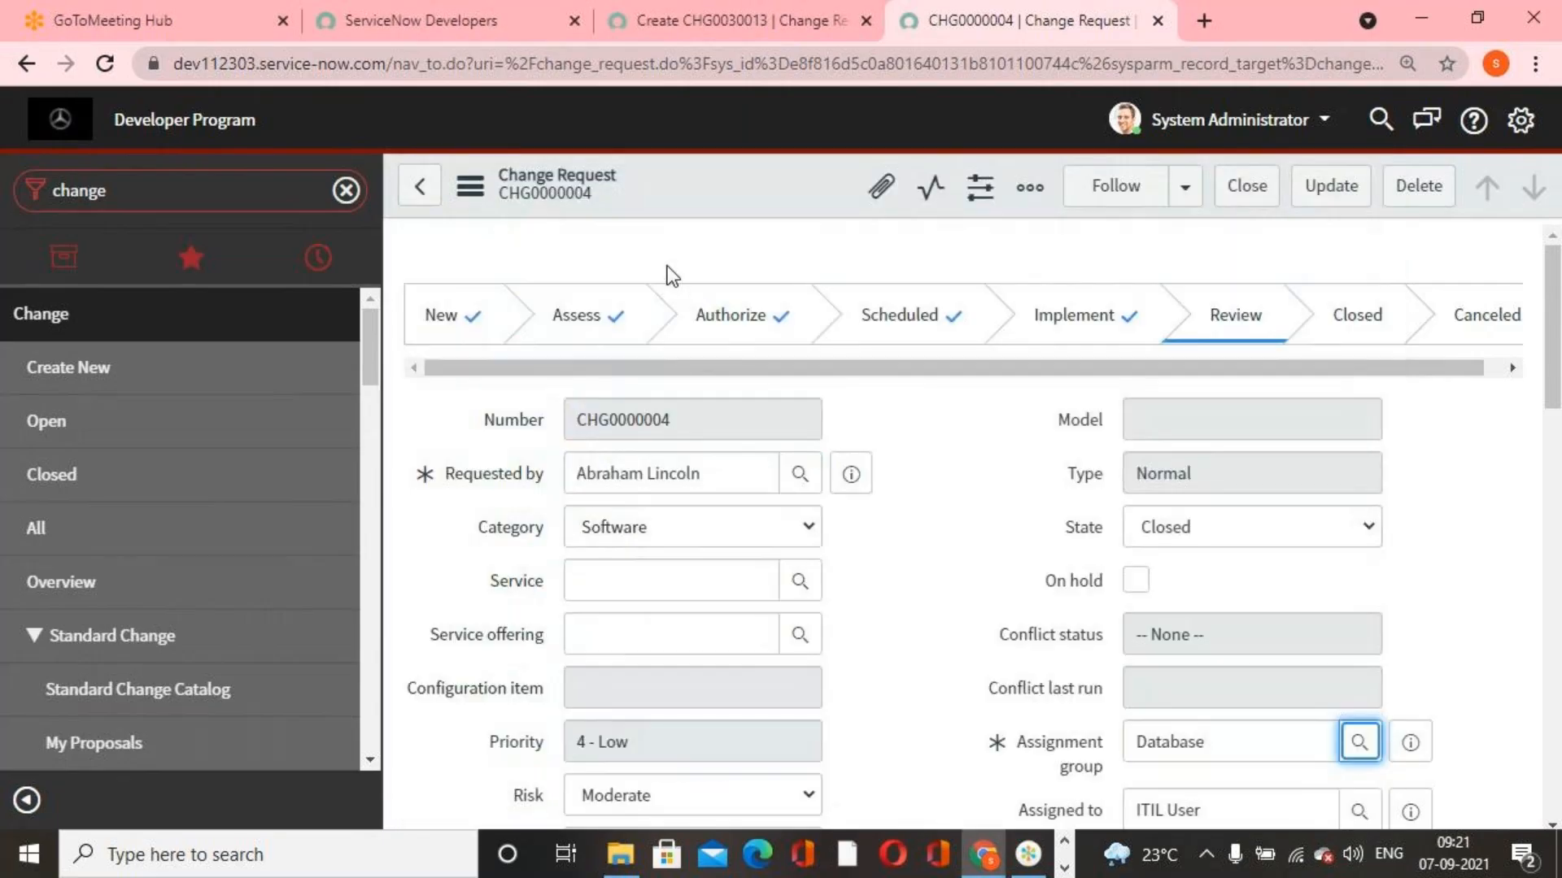
{"action": "right_click", "coordinate": [757, 208]}
{"action": "left_click", "coordinate": [759, 215]}
Enter "dfsfsf" as the Change plan and try to save the closed change request
{"action": "left_click", "coordinate": [1256, 544]}
{"action": "type", "text": "dfsdf"}
{"action": "scroll", "coordinate": [813, 561], "scroll_direction": "up", "scroll_amount": 6}
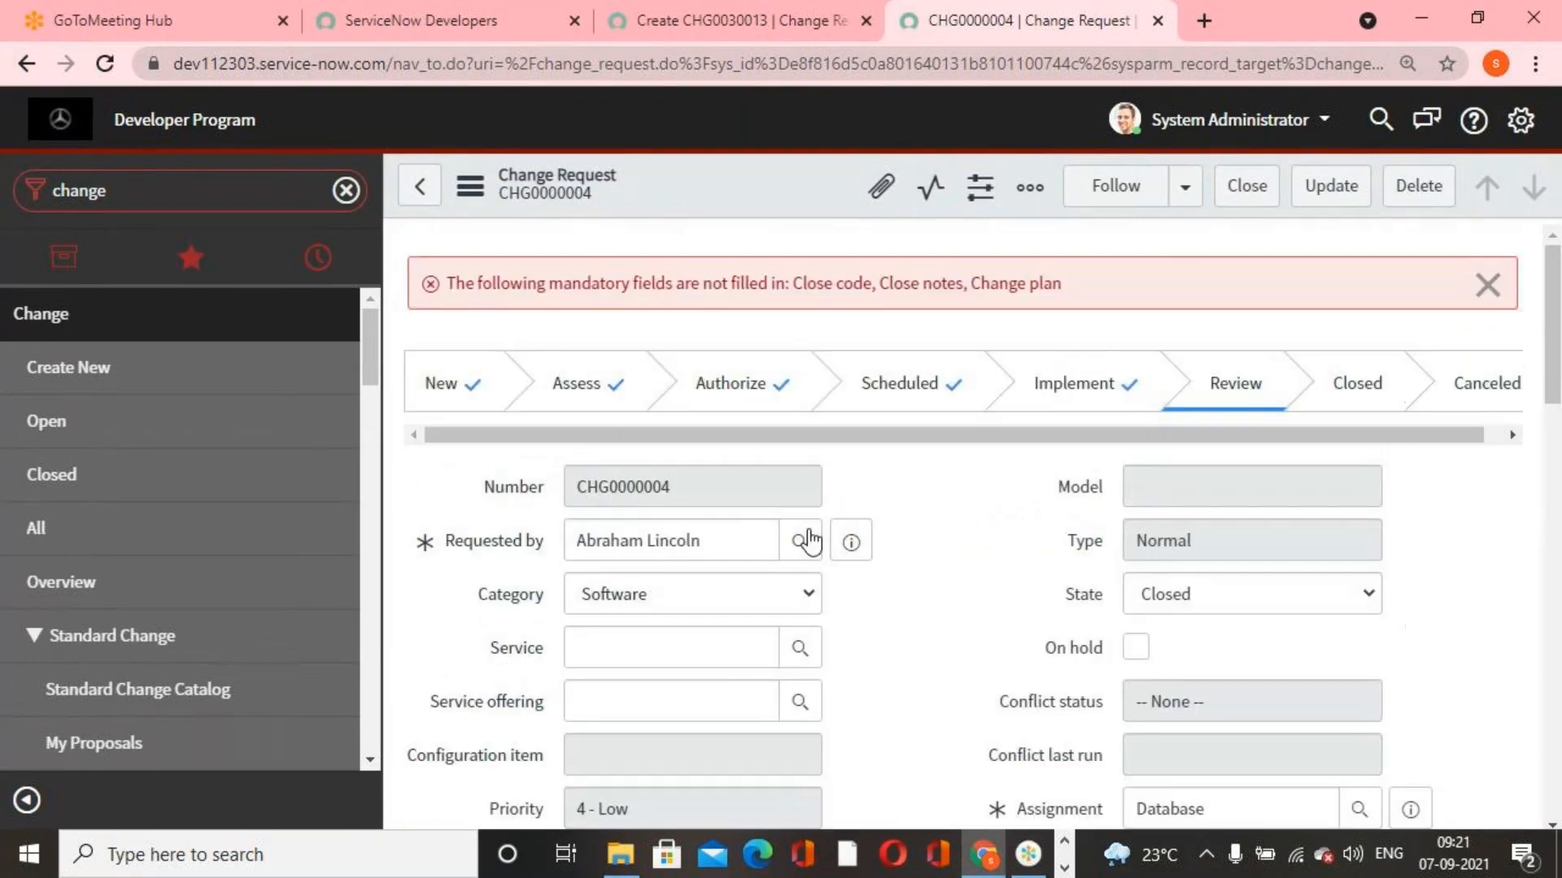
{"action": "right_click", "coordinate": [697, 188]}
{"action": "left_click", "coordinate": [732, 199]}
Complete the closure information with a close code and the close notes "fds", and save the change request
{"action": "scroll", "coordinate": [739, 645], "scroll_direction": "down", "scroll_amount": 10}
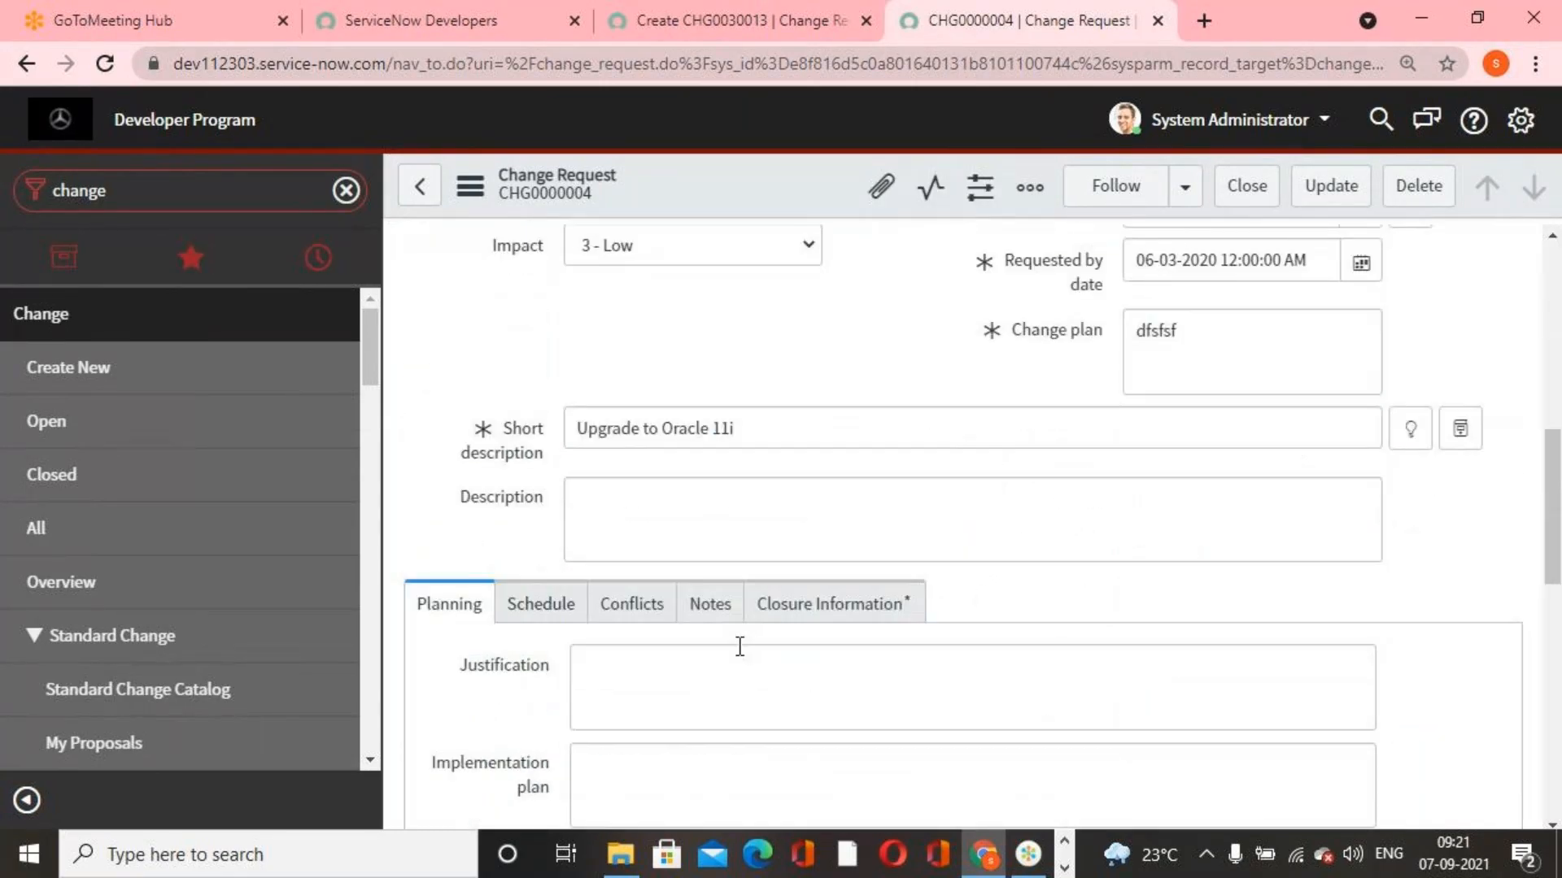
{"action": "left_click", "coordinate": [834, 359]}
{"action": "left_click", "coordinate": [958, 418]}
{"action": "left_click", "coordinate": [768, 475]}
{"action": "left_click", "coordinate": [786, 505]}
{"action": "type", "text": "fds"}
{"action": "scroll", "coordinate": [786, 506], "scroll_direction": "up", "scroll_amount": 10}
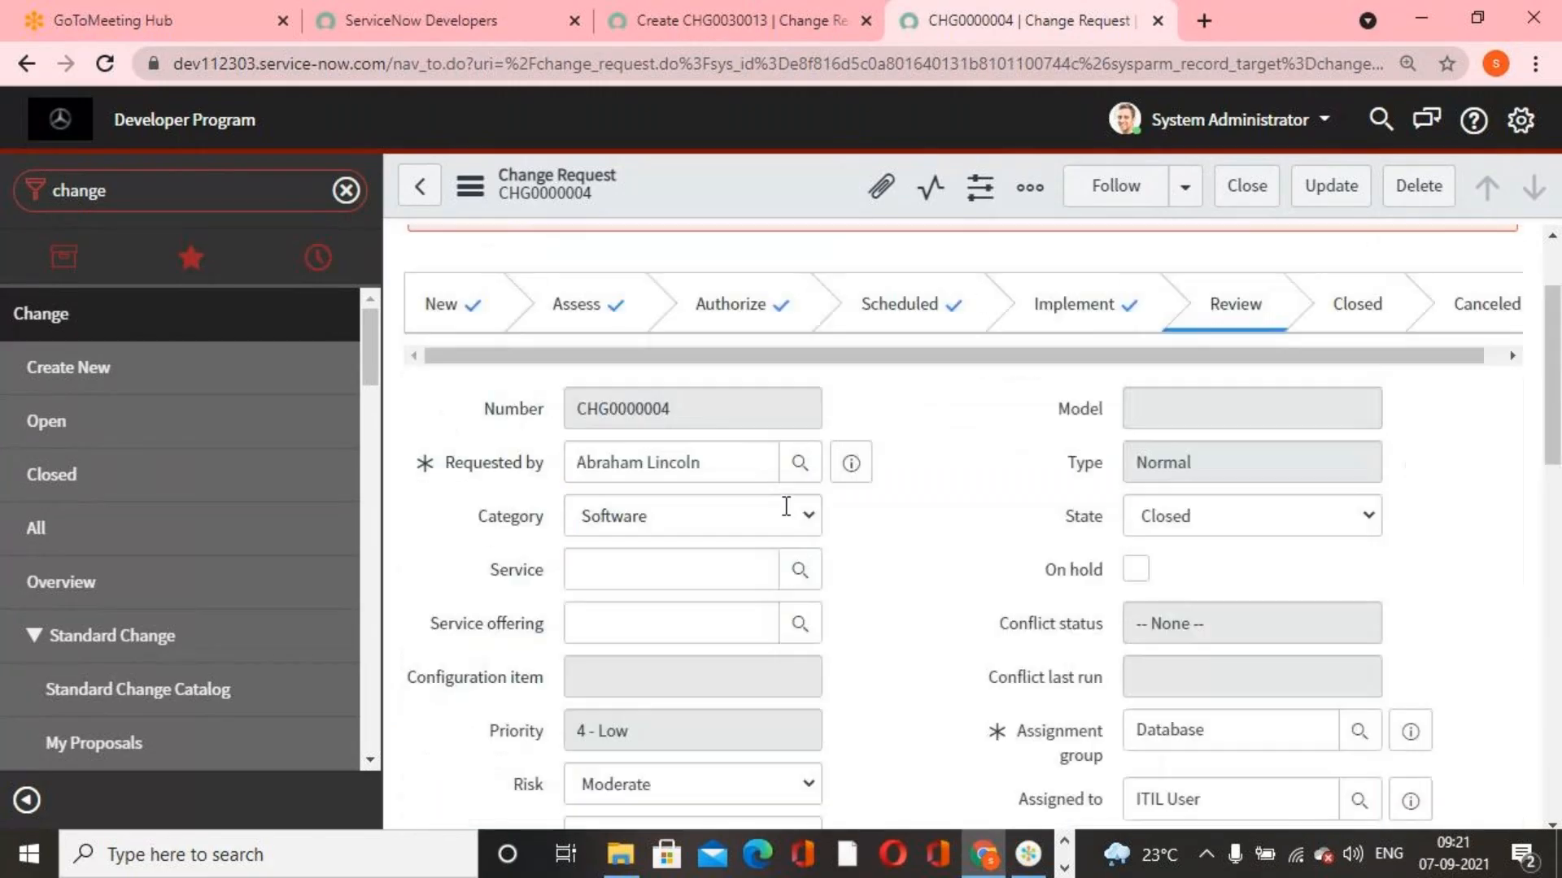
{"action": "right_click", "coordinate": [753, 174]}
{"action": "left_click", "coordinate": [782, 194]}
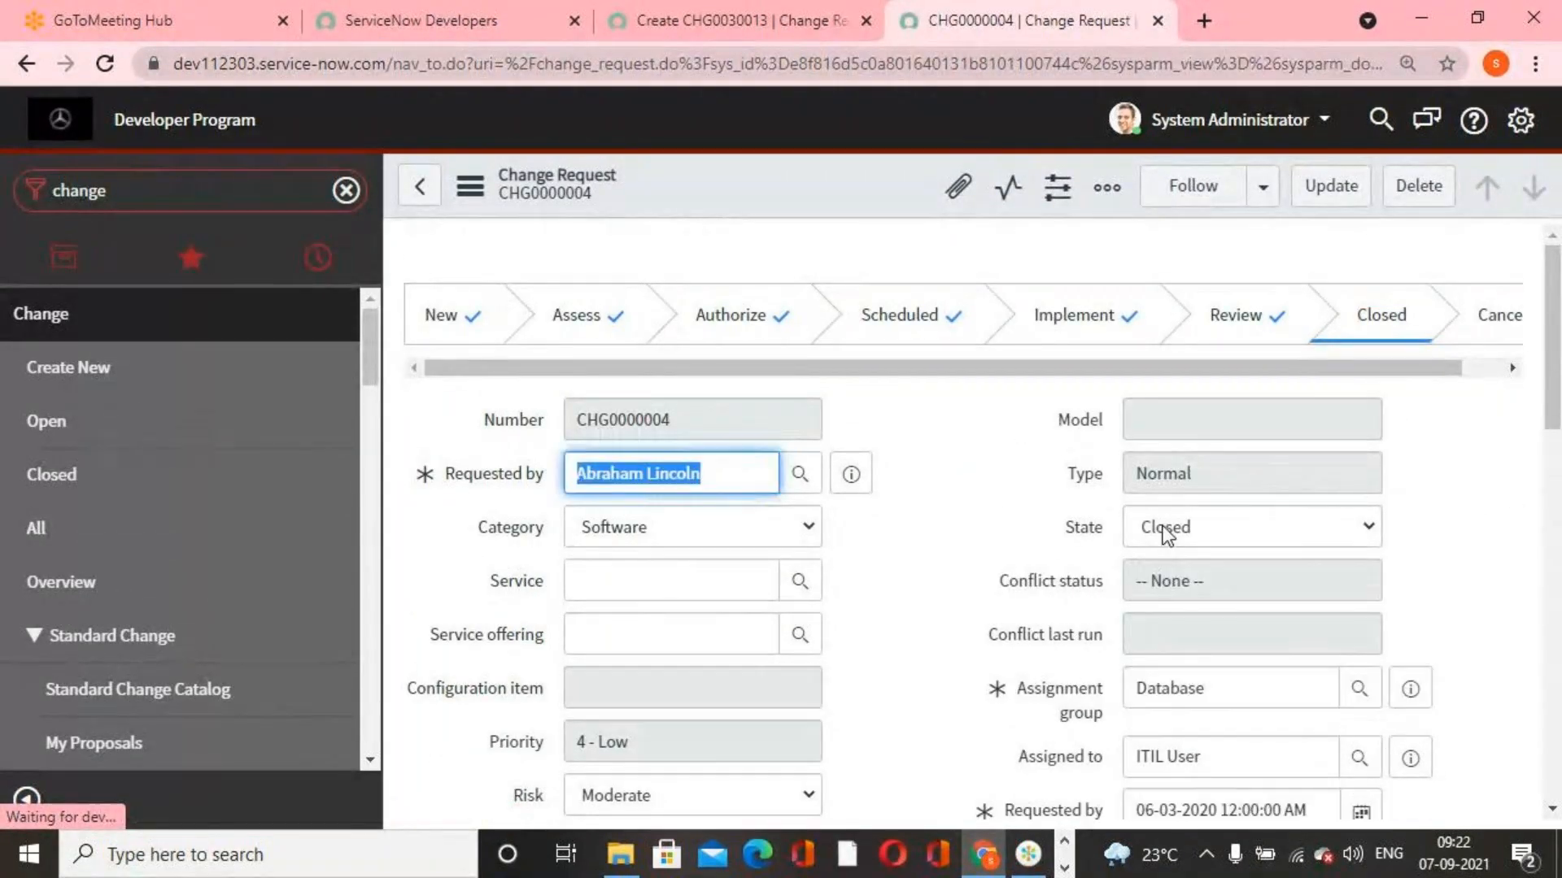
Check Assignment group and Assigned to on the closed change request, and start a new UI policy for its table
{"action": "scroll", "coordinate": [1120, 646], "scroll_direction": "down", "scroll_amount": 3}
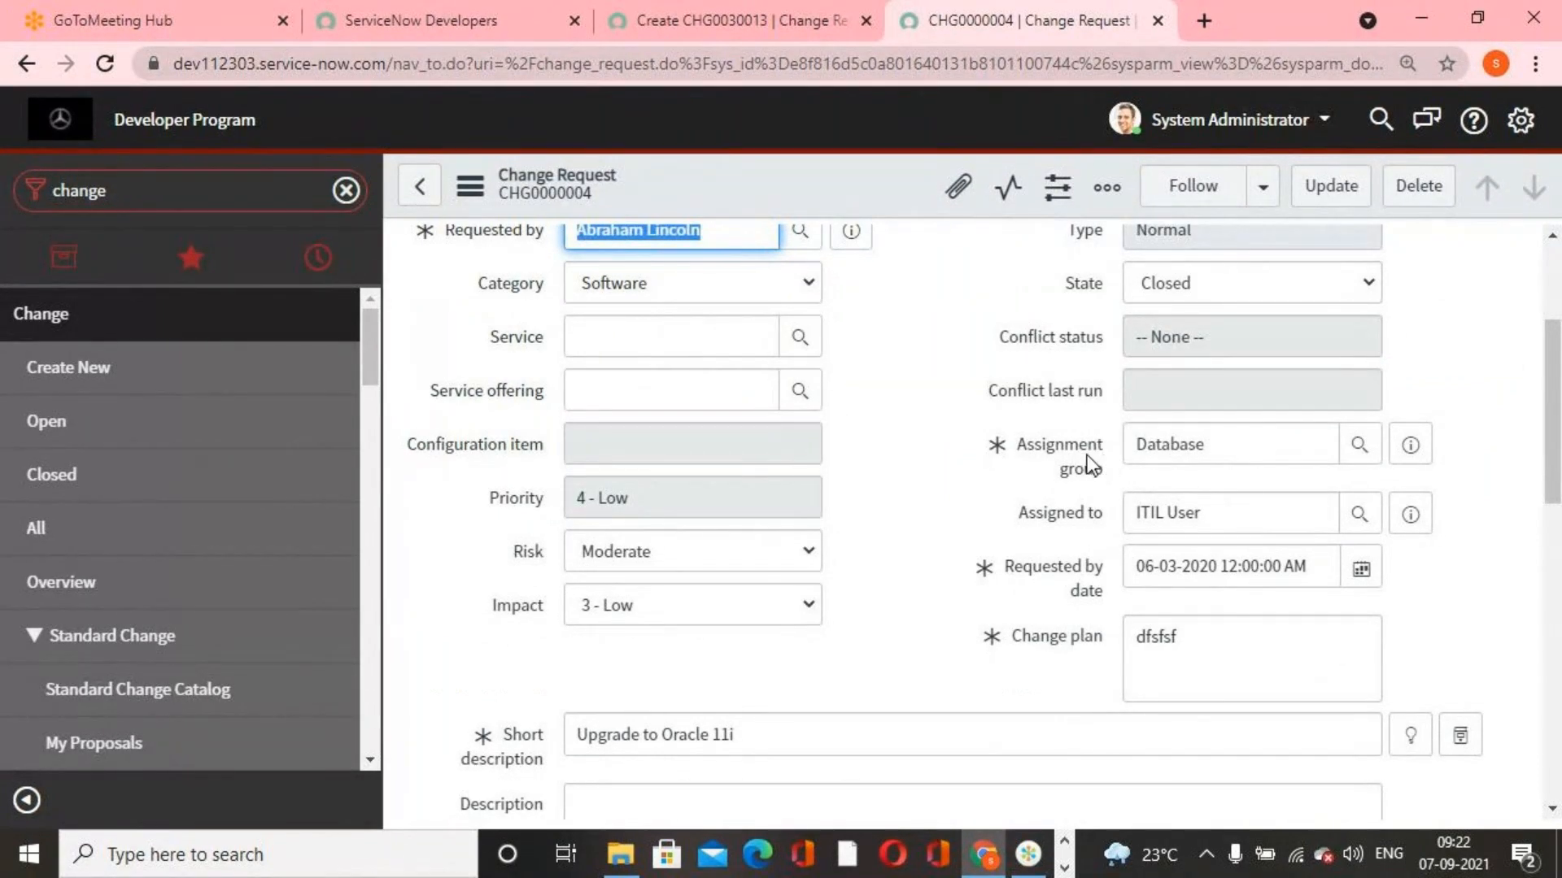
{"action": "scroll", "coordinate": [1080, 536], "scroll_direction": "up", "scroll_amount": 3}
{"action": "scroll", "coordinate": [1084, 570], "scroll_direction": "down", "scroll_amount": 1}
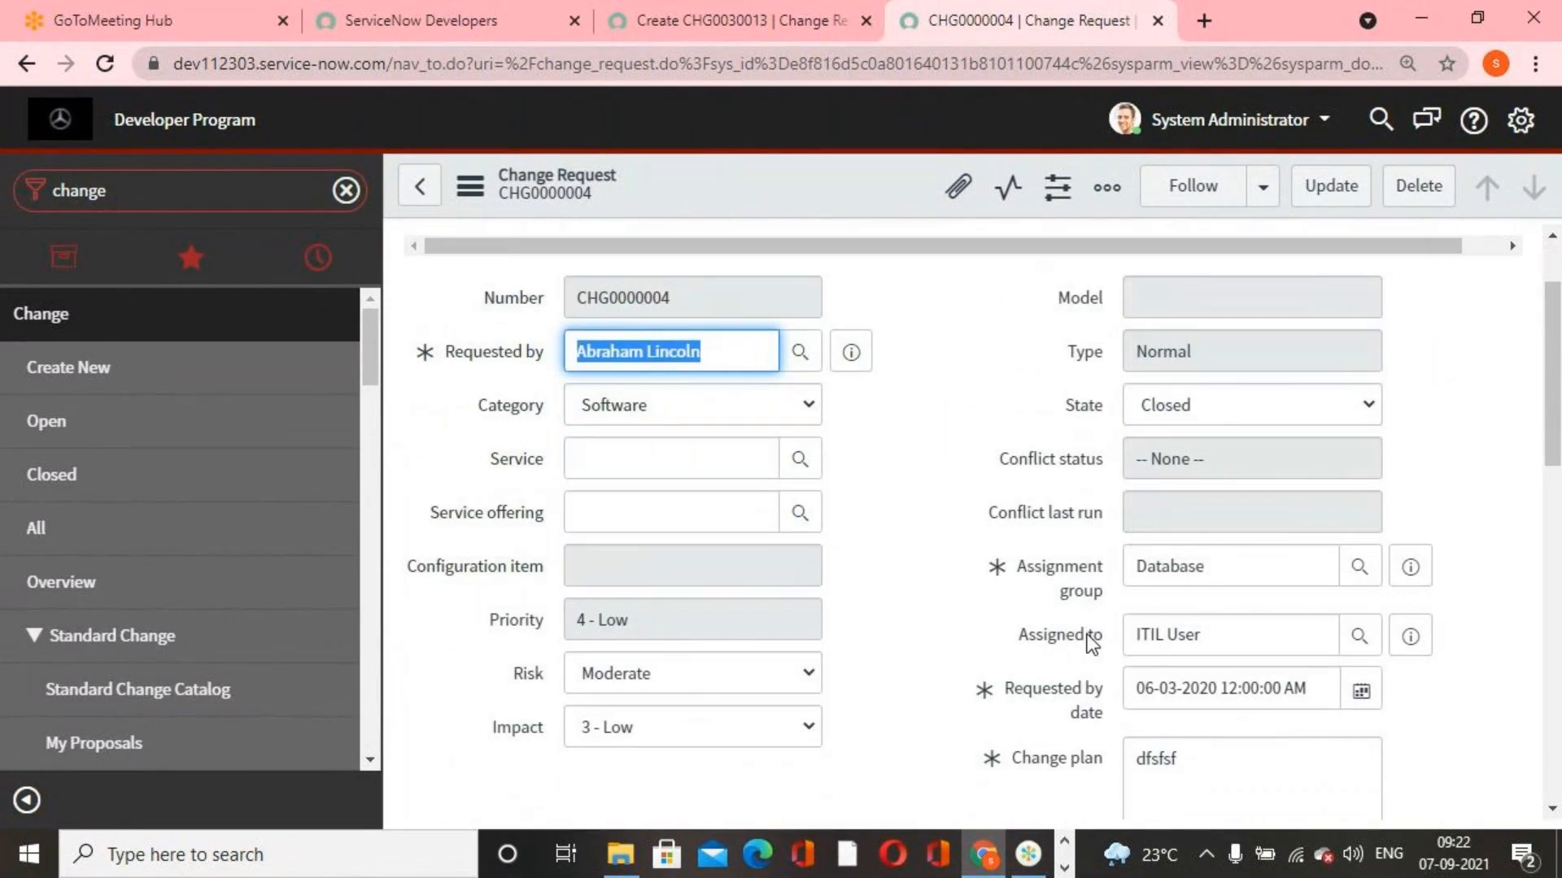
{"action": "scroll", "coordinate": [1087, 619], "scroll_direction": "up", "scroll_amount": 2}
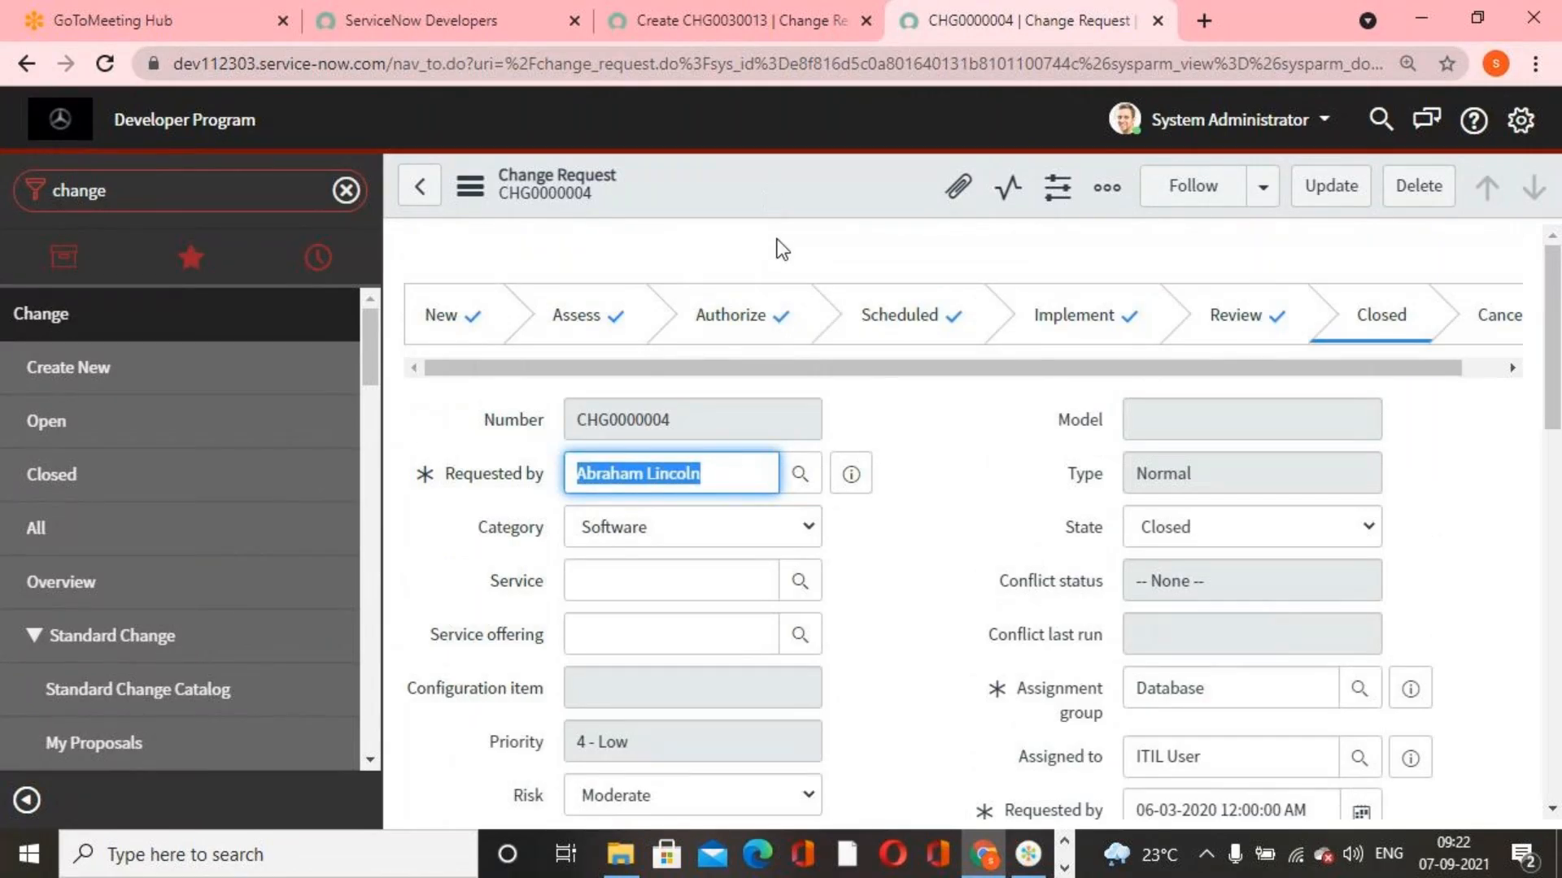
{"action": "scroll", "coordinate": [927, 606], "scroll_direction": "down", "scroll_amount": 2}
{"action": "right_click", "coordinate": [768, 192]}
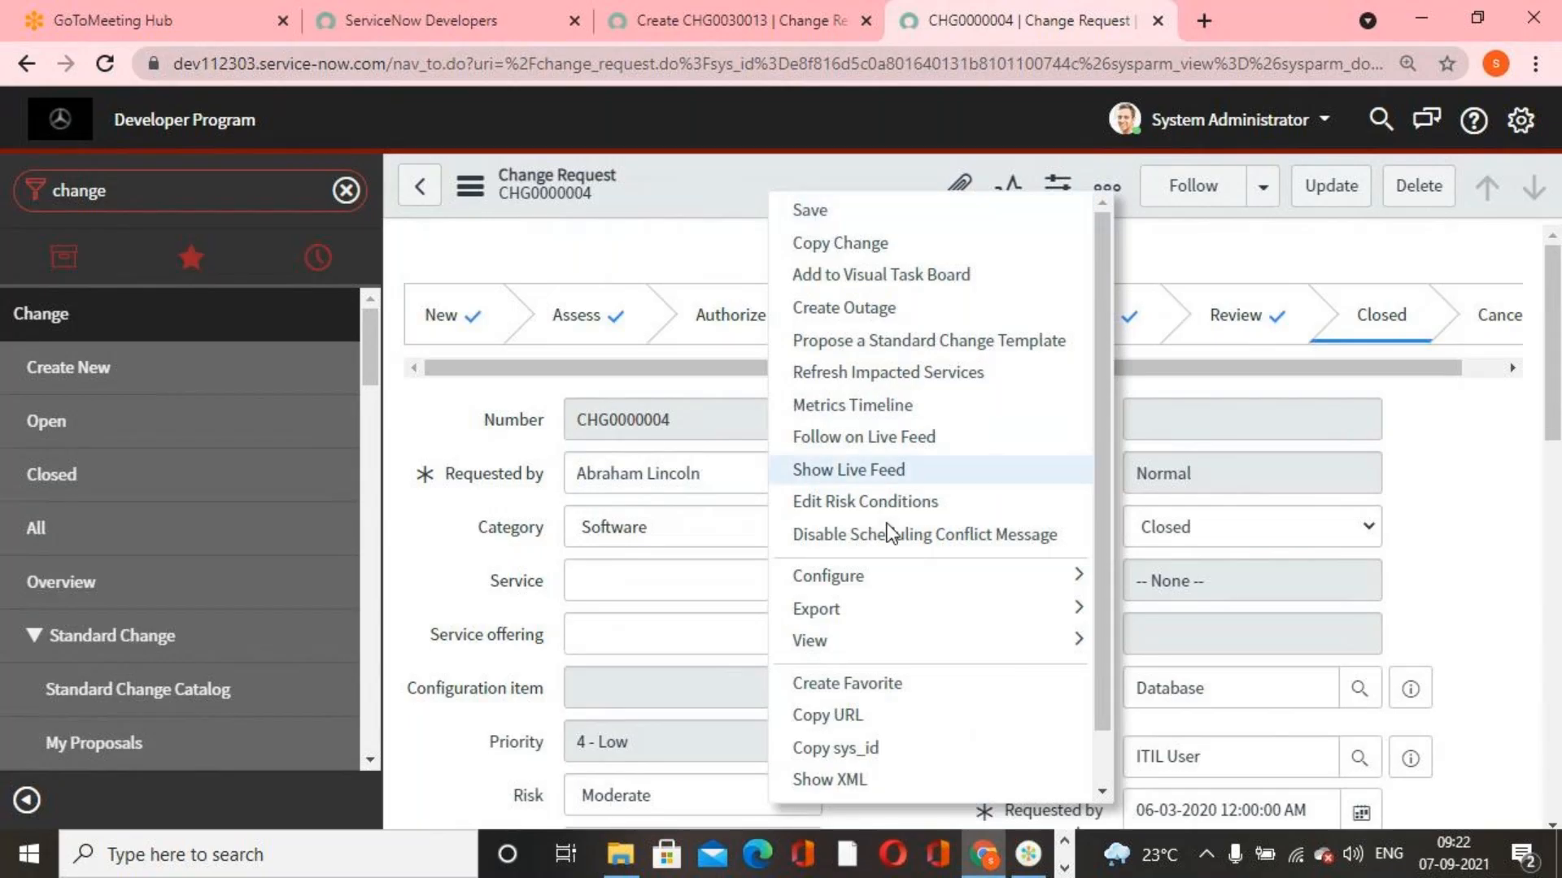
{"action": "mouse_move", "coordinate": [1080, 582]}
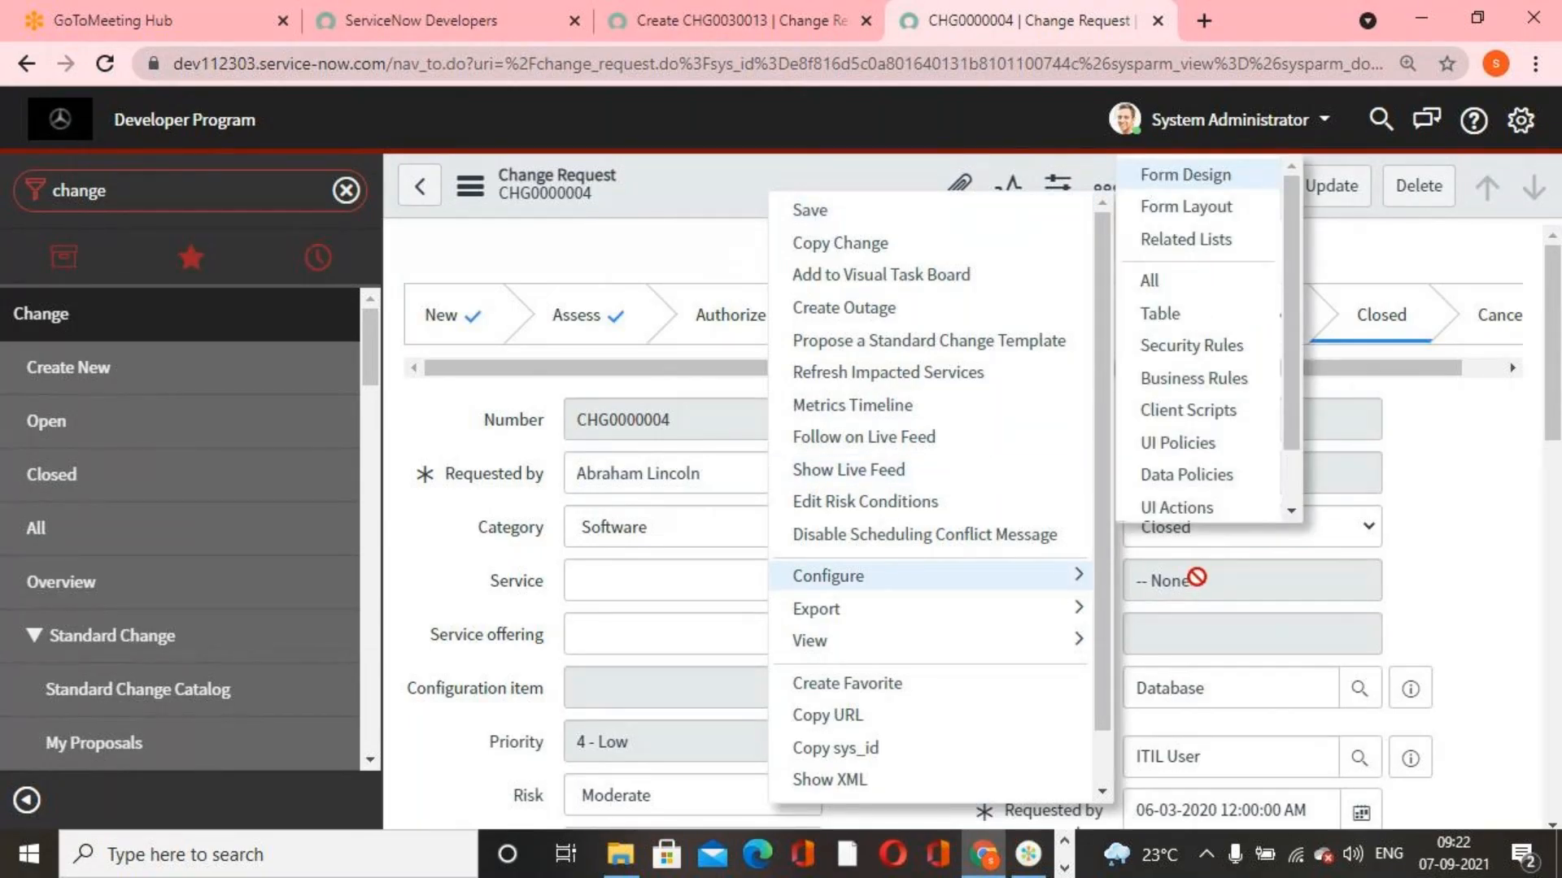
{"action": "left_click", "coordinate": [1204, 441]}
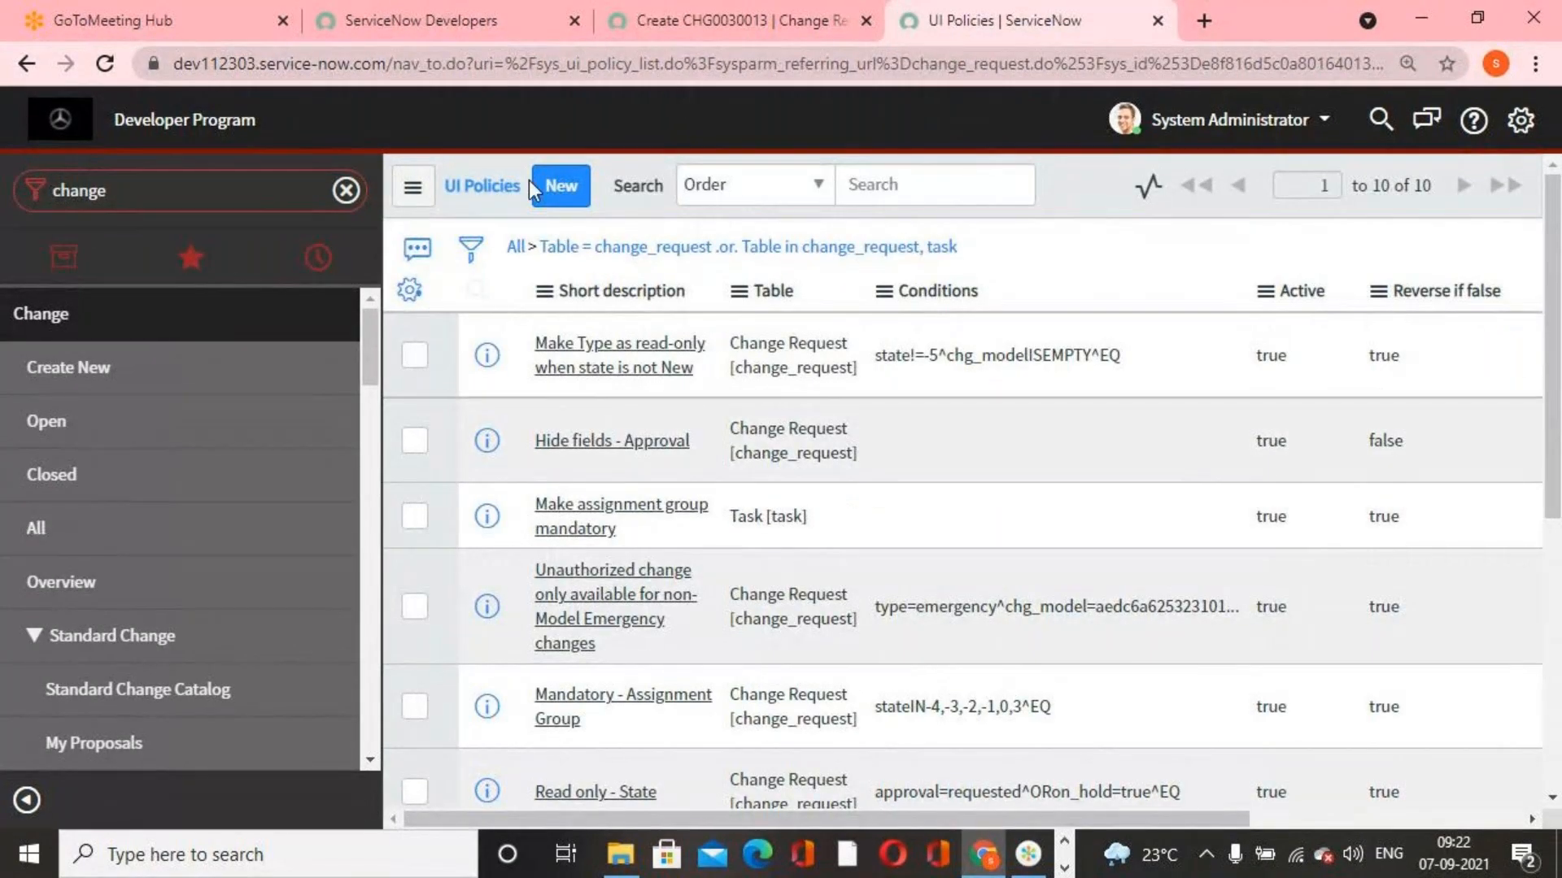
{"action": "left_click", "coordinate": [561, 185]}
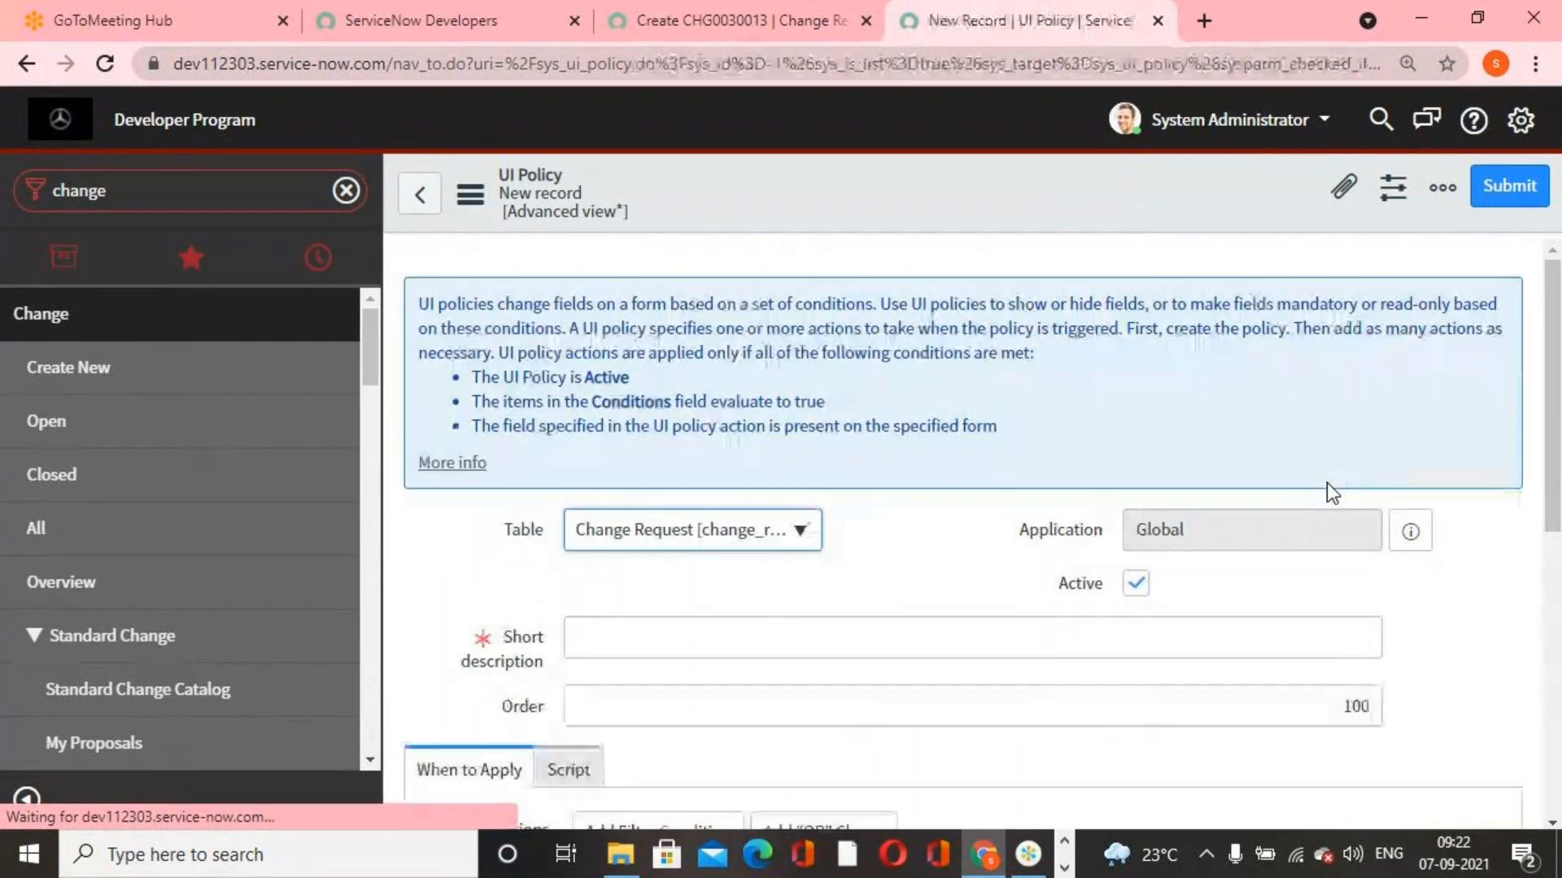
Set the policy's Order to 900 and Short description to "In state “Closed” the fields Assigned to and Assignment group should not be seen"
{"action": "scroll", "coordinate": [1322, 680], "scroll_direction": "down", "scroll_amount": 1}
{"action": "left_click_drag", "start_coordinate": [1326, 584], "coordinate": [1471, 608]}
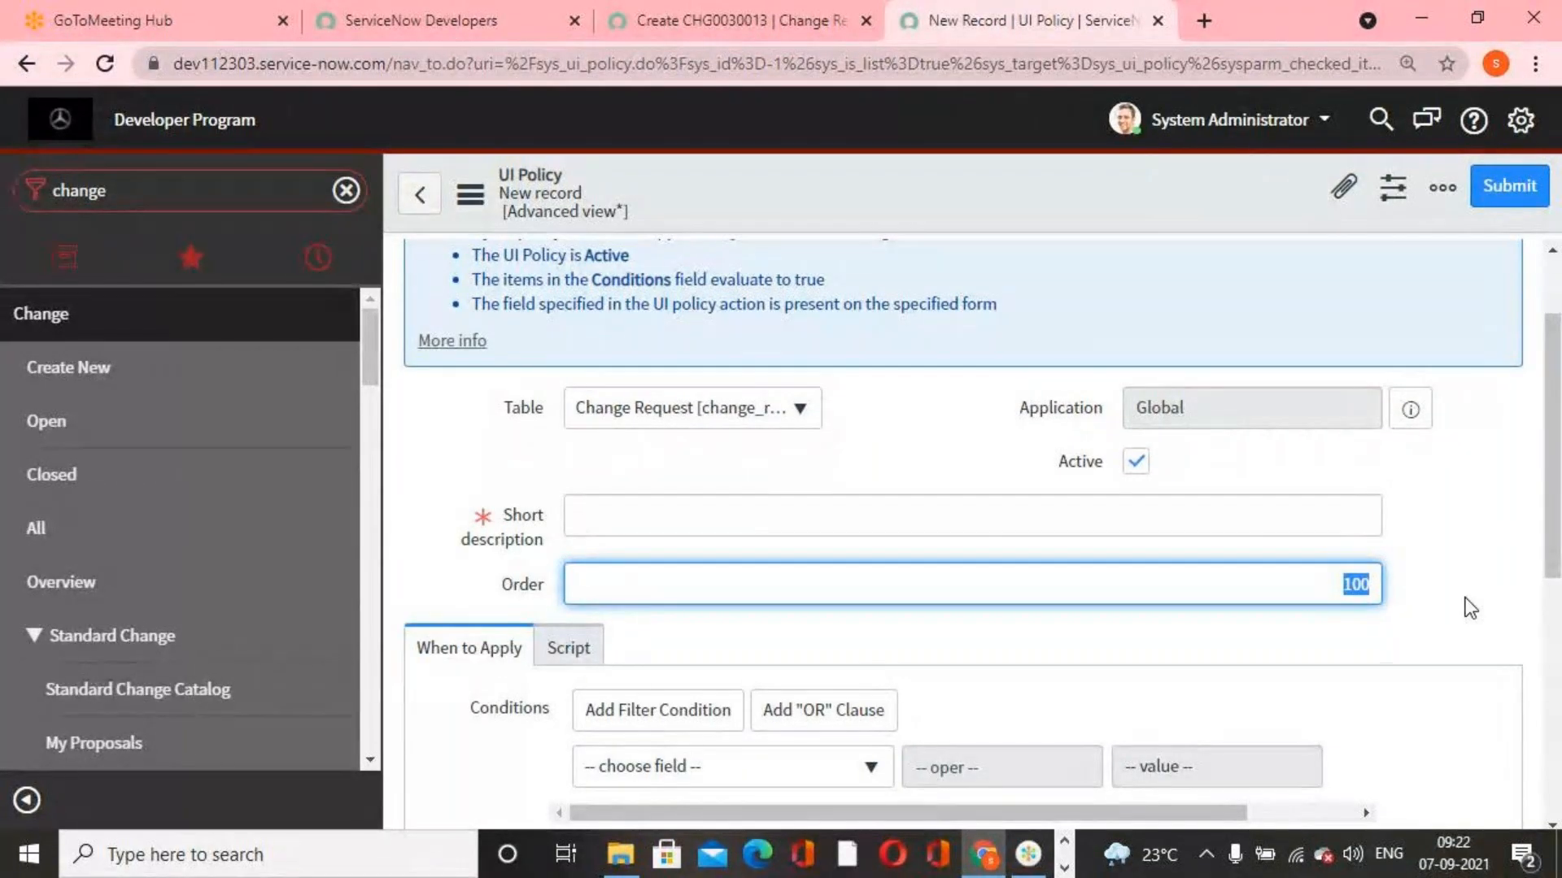
{"action": "type", "text": "900"}
{"action": "left_click", "coordinate": [1170, 519]}
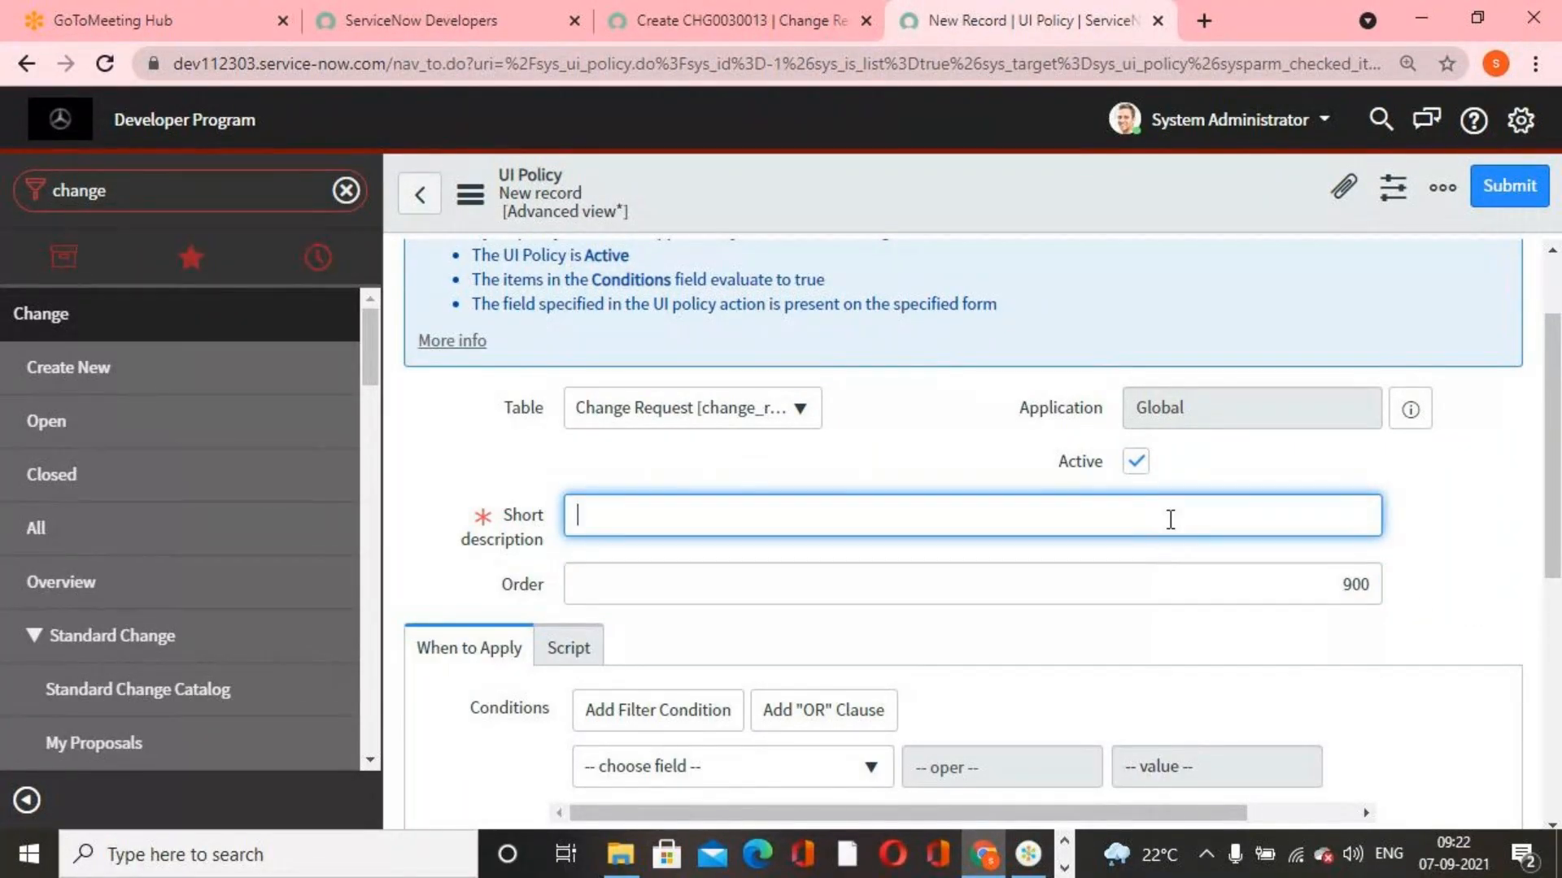
{"action": "type", "text": "In state \"Closed\" the fields Assigned to and Assignment group should not be seen"}
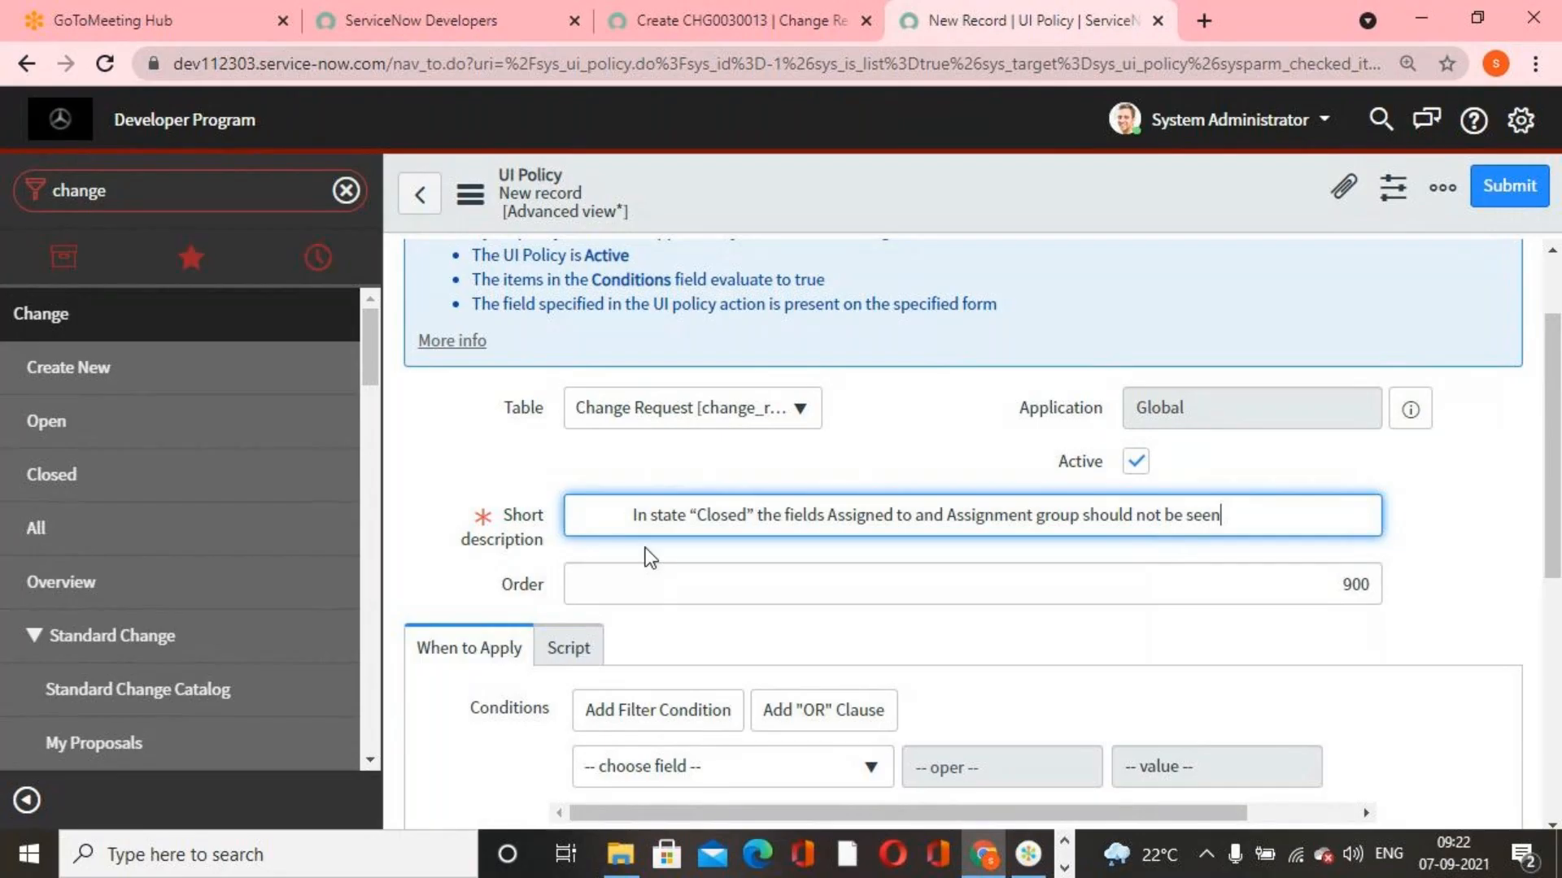
{"action": "left_click", "coordinate": [630, 517]}
{"action": "key", "text": "BackSpace"}
{"action": "key", "text": "BackSpace"}
{"action": "key", "text": "BackSpace"}
{"action": "key", "text": "BackSpace"}
{"action": "key", "text": "BackSpace"}
{"action": "key", "text": "BackSpace"}
{"action": "key", "text": "BackSpace"}
{"action": "key", "text": "BackSpace"}
{"action": "key", "text": "BackSpace"}
{"action": "key", "text": "BackSpace"}
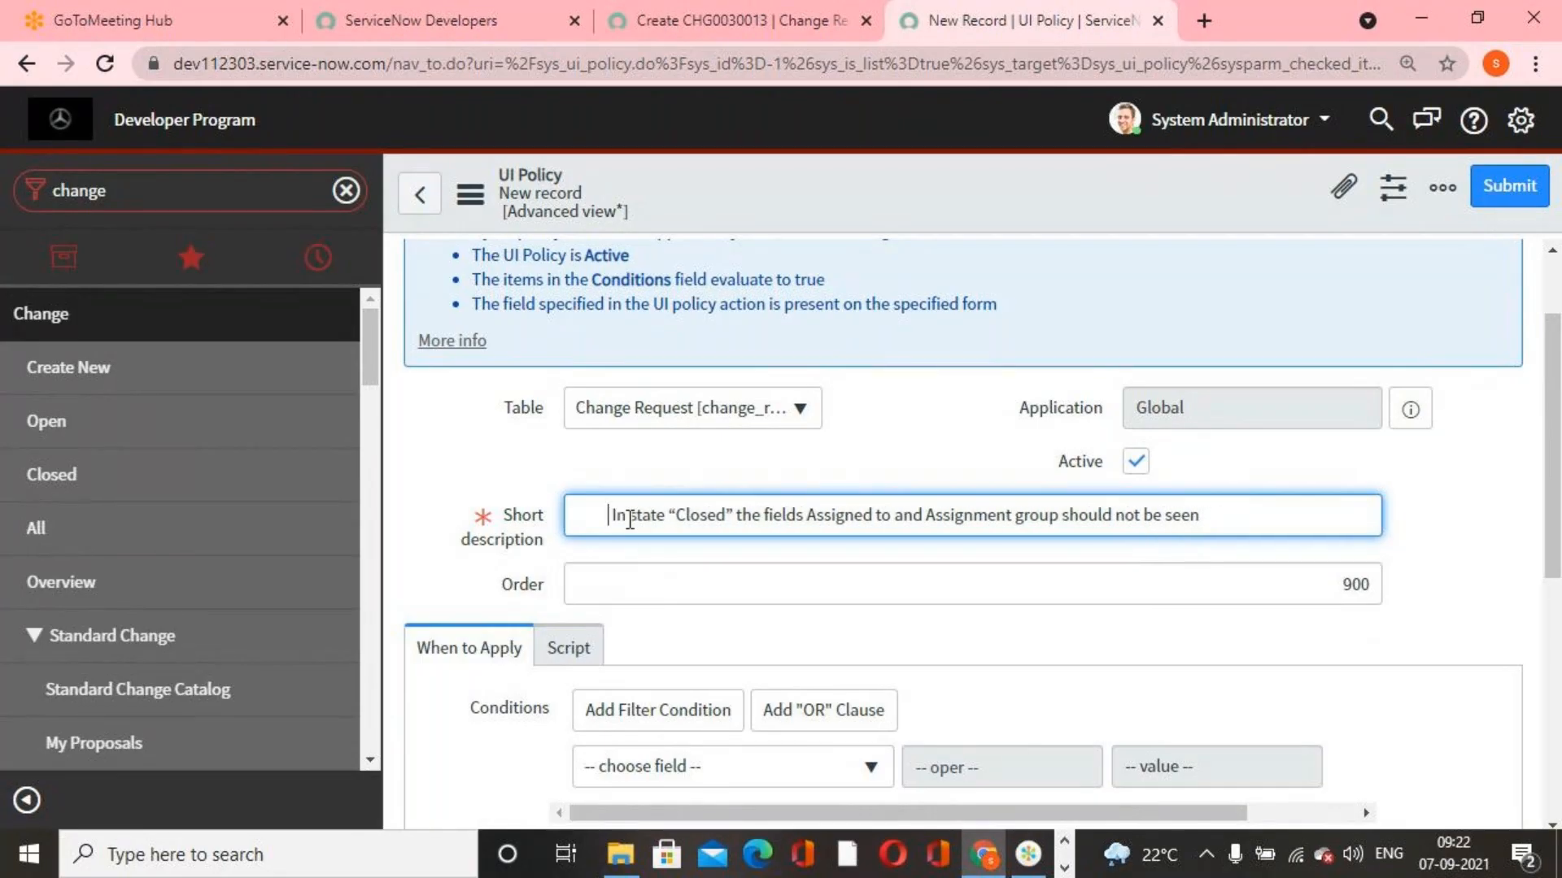
Set the UI policy's condition to State is Closed
{"action": "scroll", "coordinate": [627, 627], "scroll_direction": "down", "scroll_amount": 5}
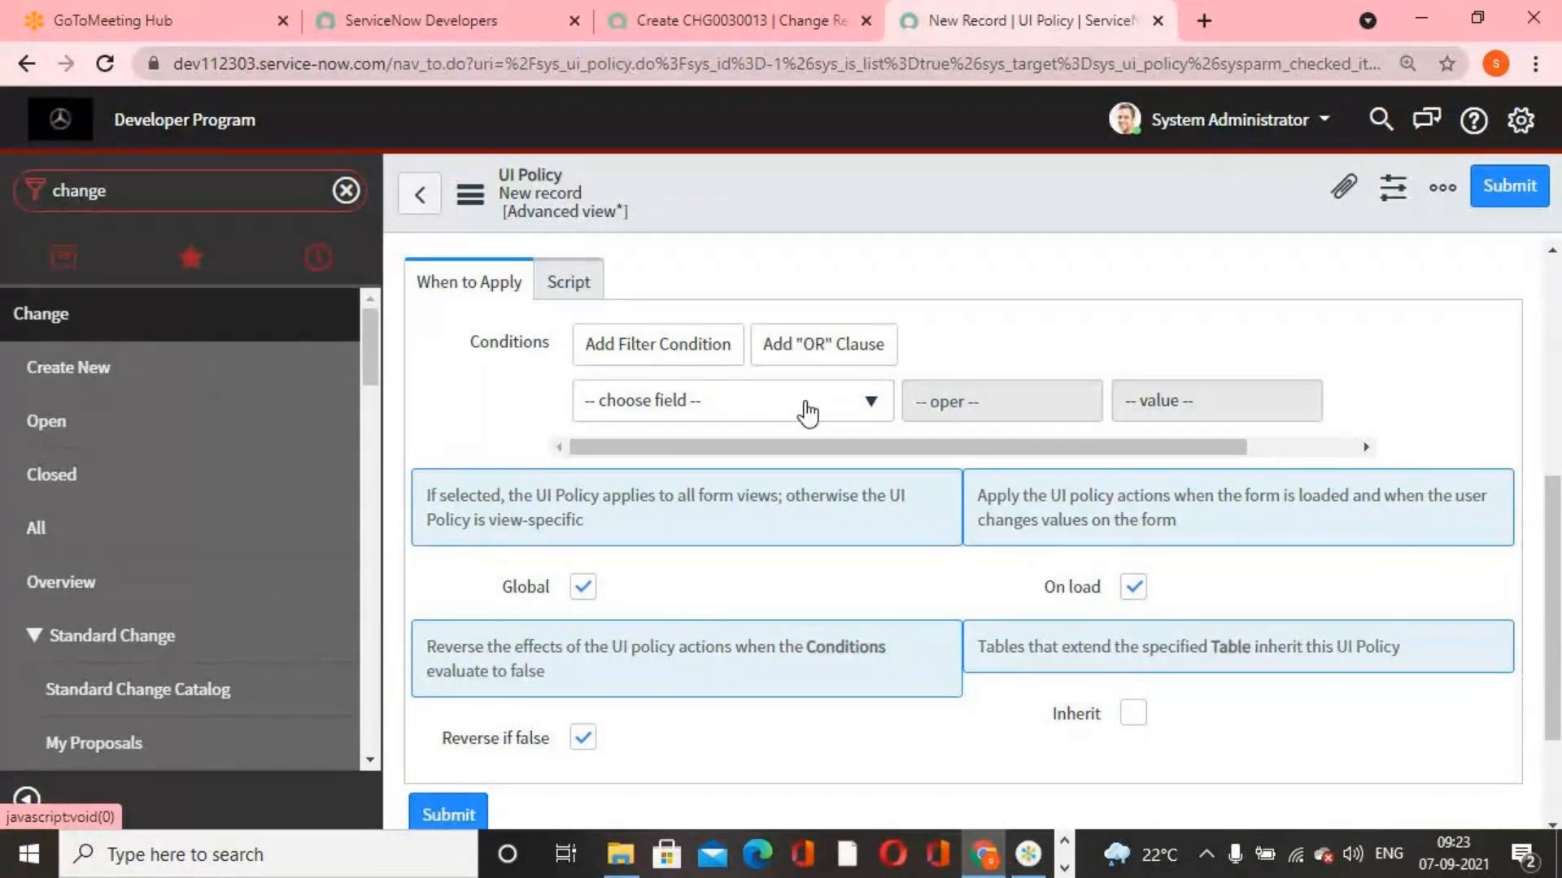
{"action": "left_click", "coordinate": [804, 402]}
{"action": "type", "text": "sat"}
{"action": "key", "text": "BackSpace"}
{"action": "key", "text": "BackSpace"}
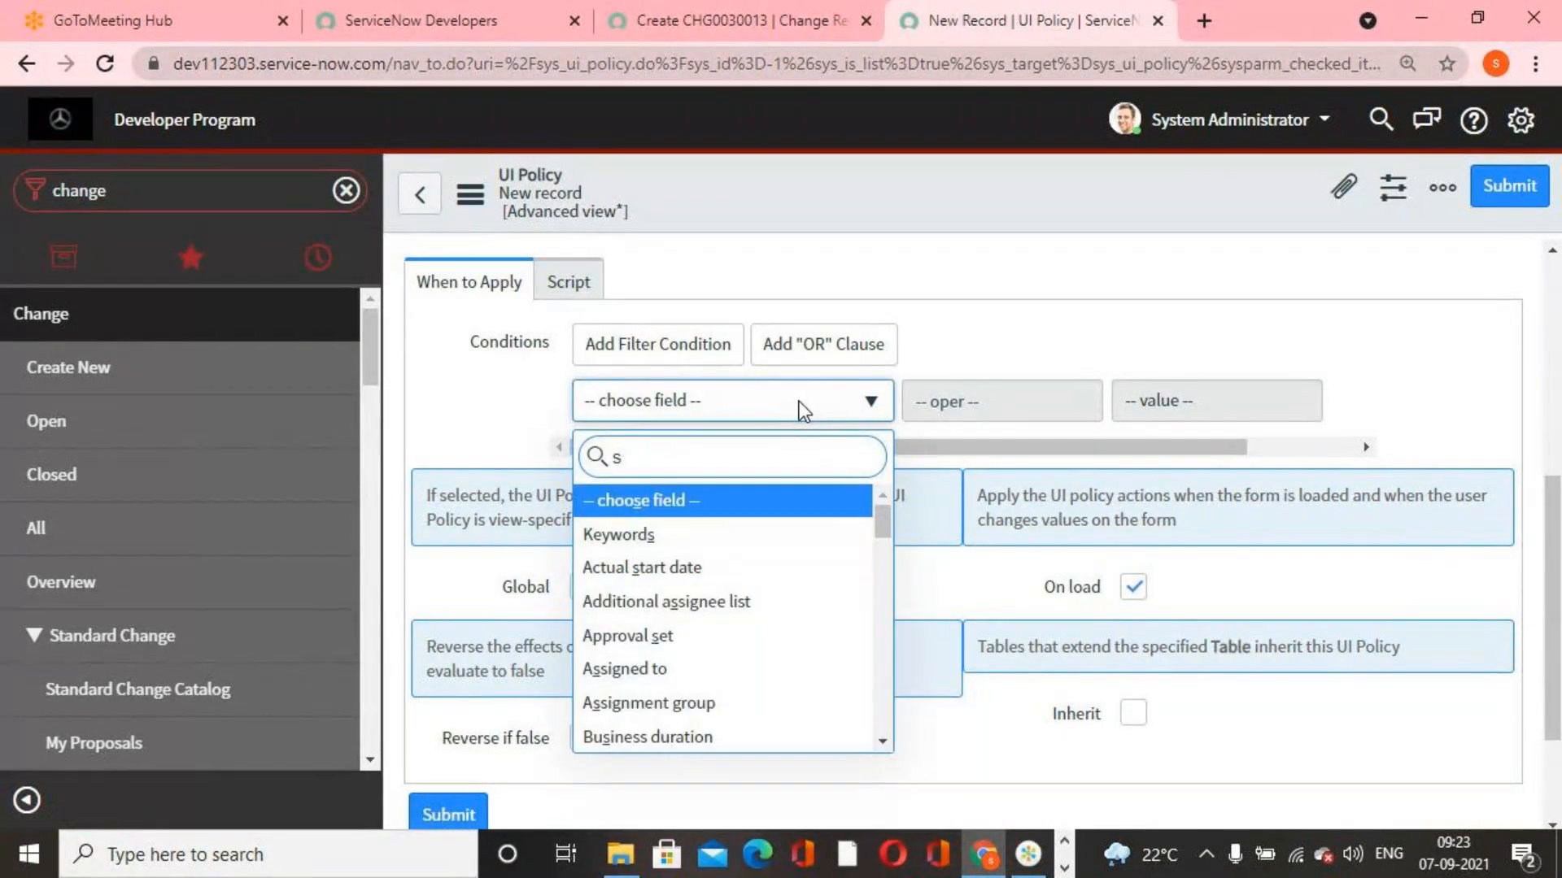
{"action": "type", "text": "tate"}
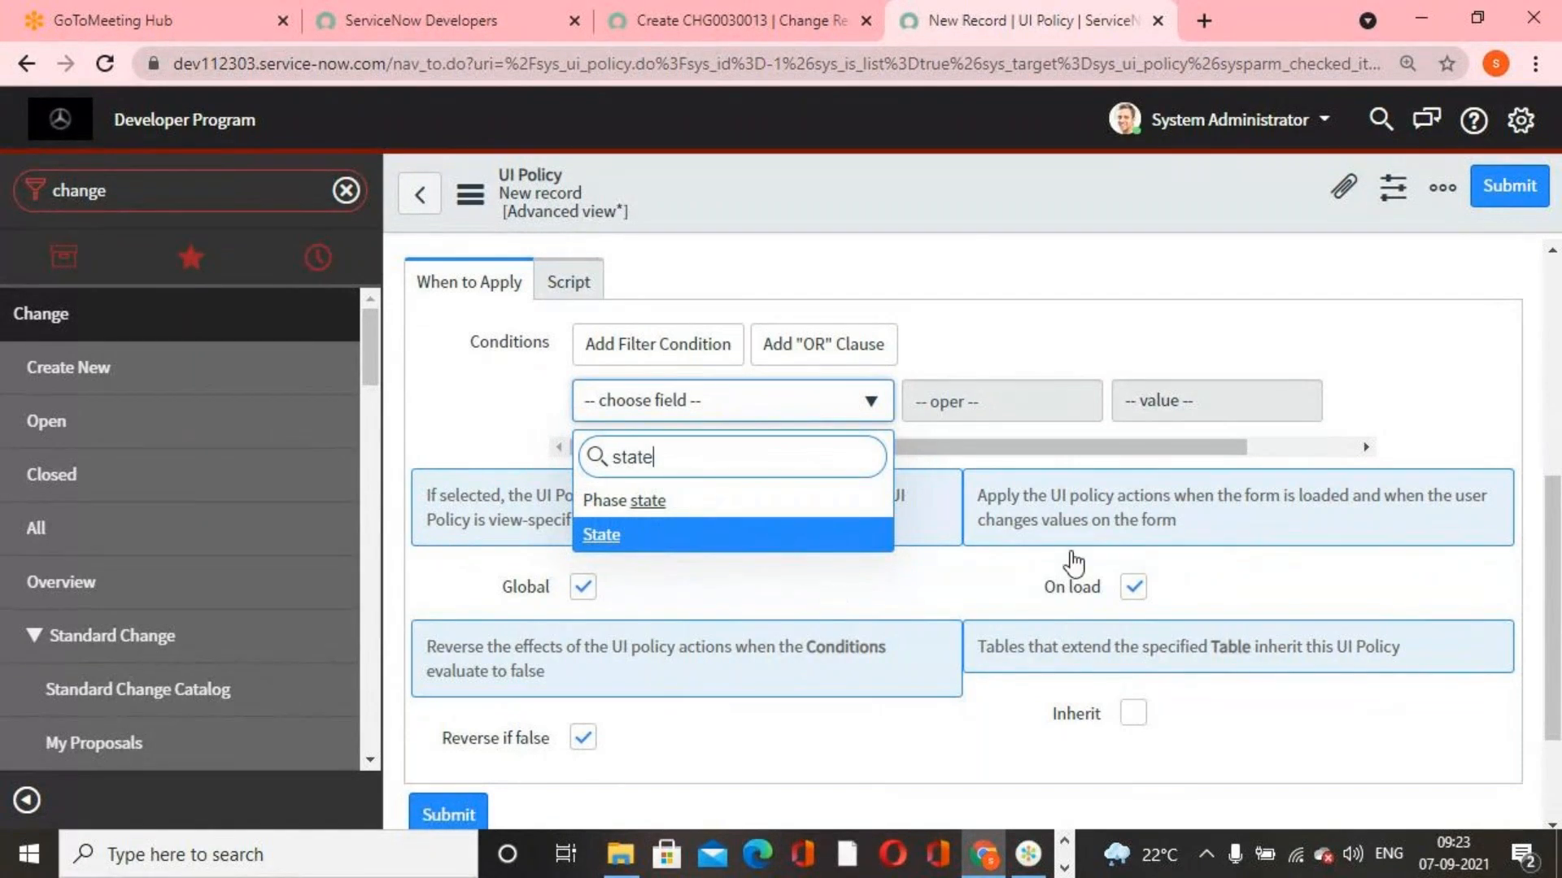
{"action": "key", "text": "Return"}
{"action": "left_click", "coordinate": [1221, 416]}
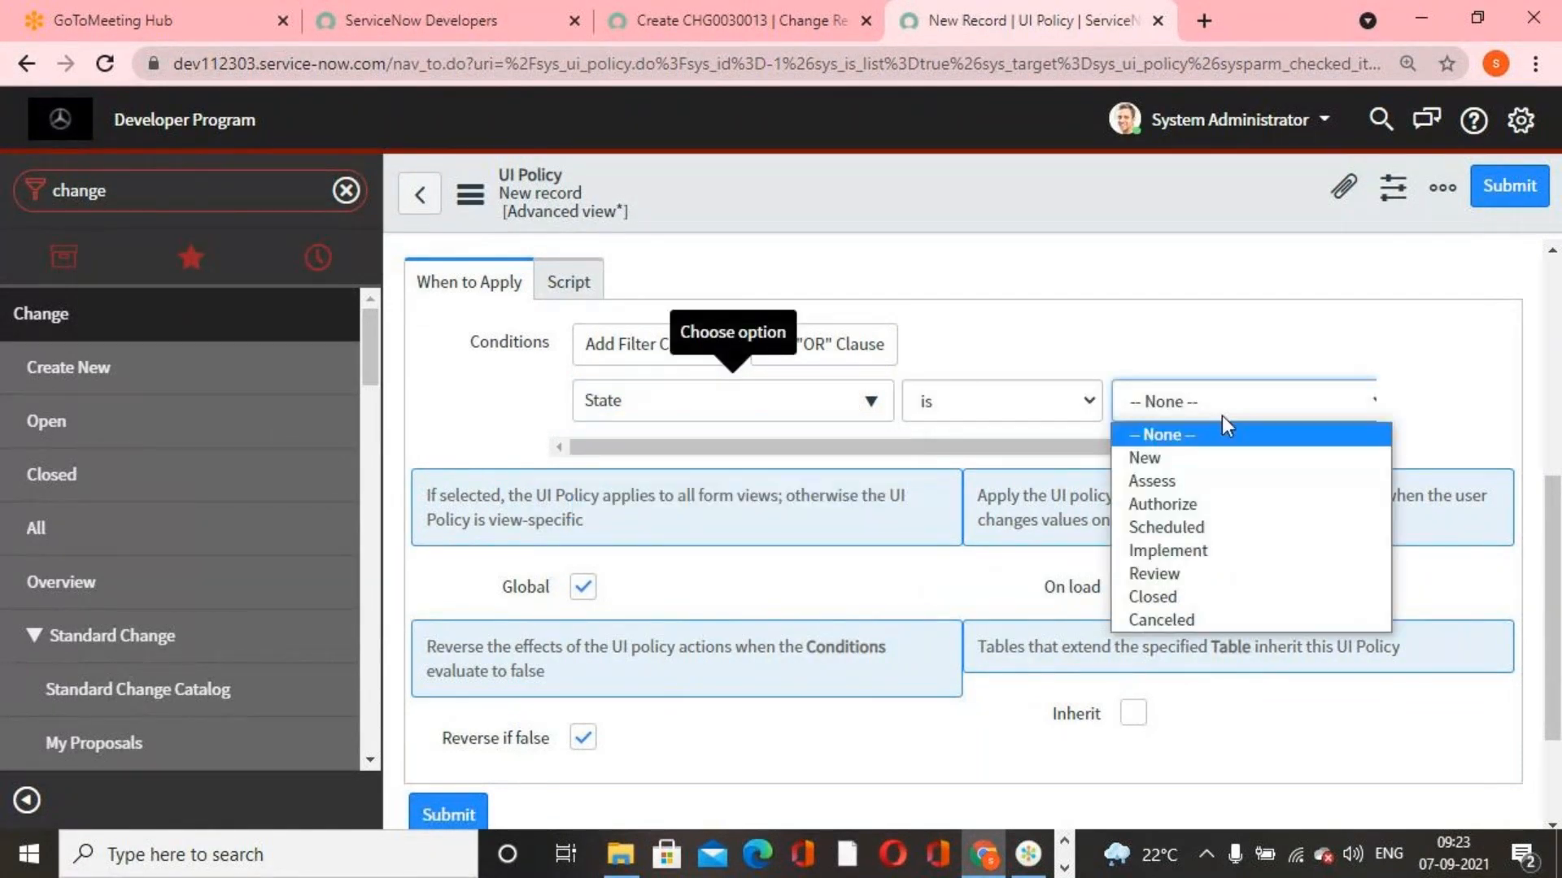
{"action": "left_click", "coordinate": [1180, 599]}
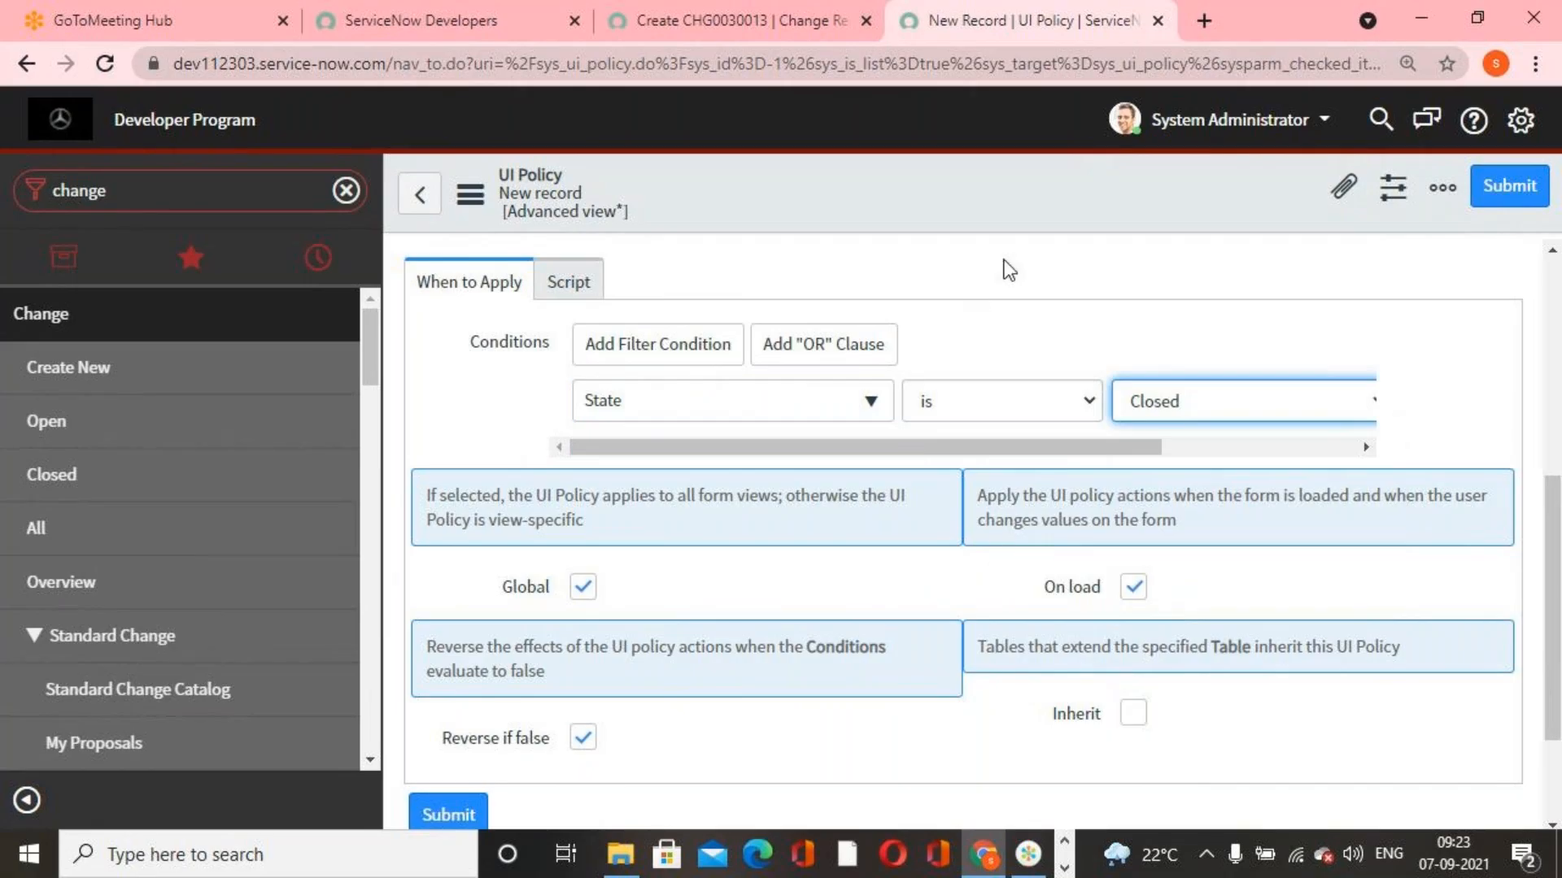
Save the new UI policy record and stay on its form
{"action": "scroll", "coordinate": [1064, 575], "scroll_direction": "down", "scroll_amount": 2}
{"action": "scroll", "coordinate": [1063, 575], "scroll_direction": "up", "scroll_amount": 6}
{"action": "right_click", "coordinate": [1022, 184]}
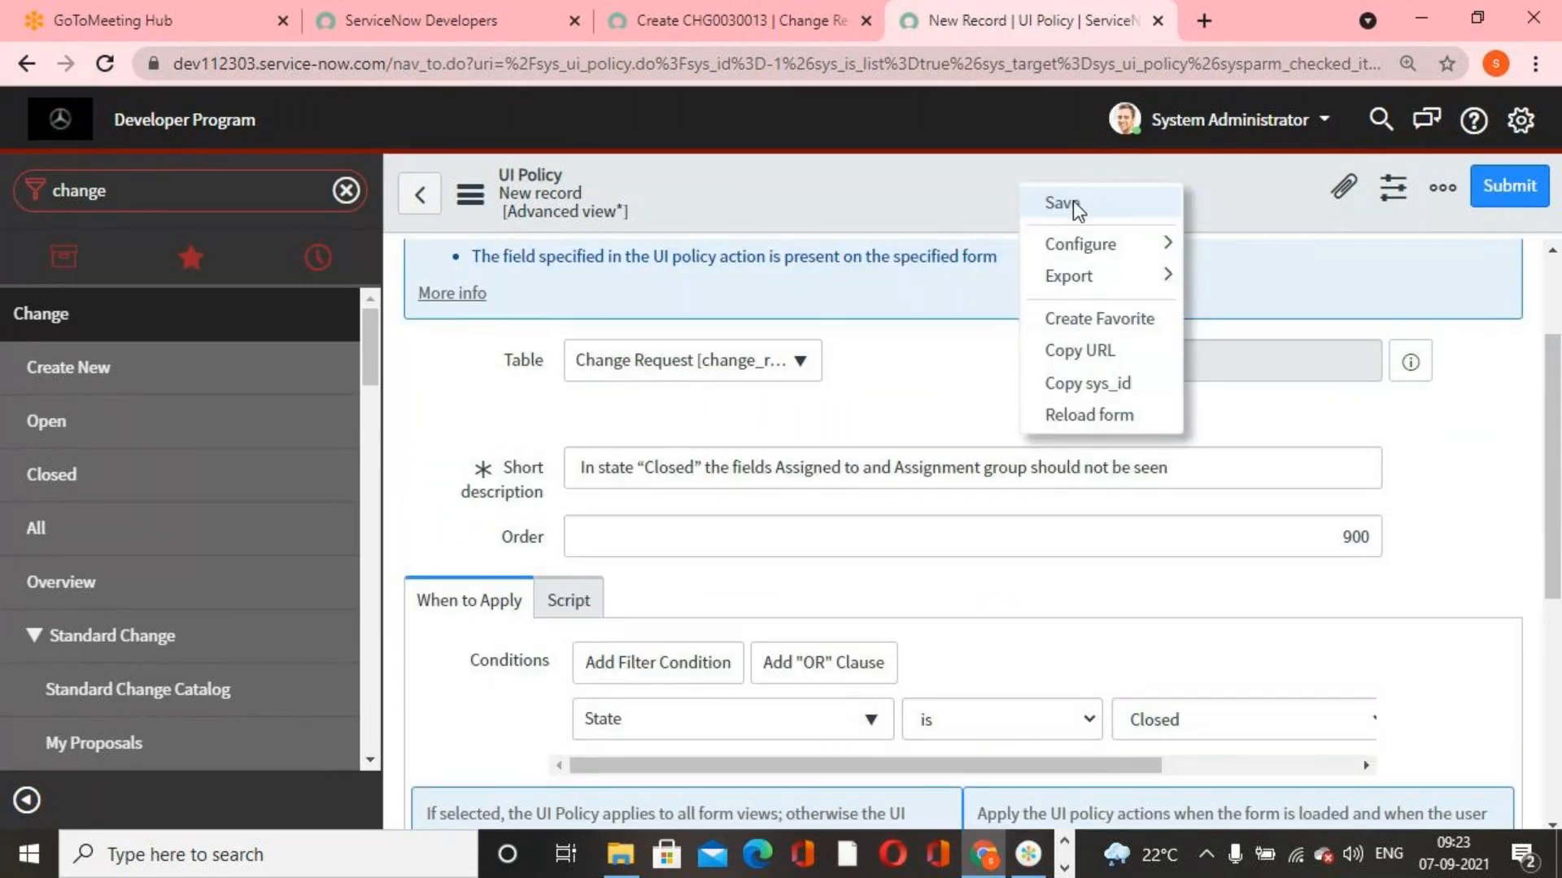
{"action": "left_click", "coordinate": [1072, 203]}
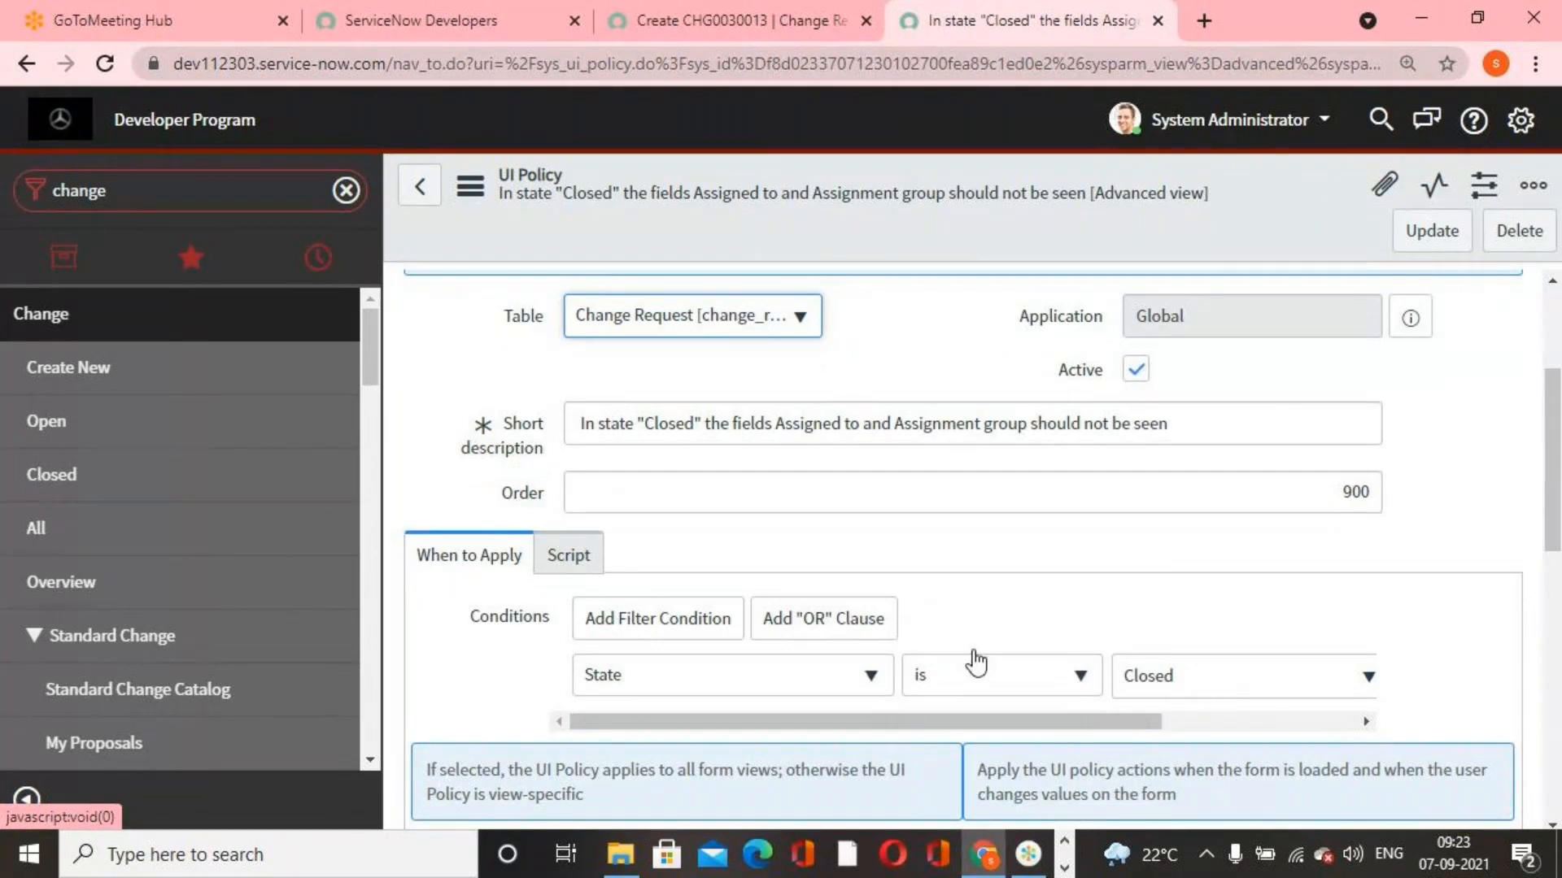
Add a UI policy action for the Assigned to field with Visible set to False, and submit it
{"action": "scroll", "coordinate": [977, 655], "scroll_direction": "down", "scroll_amount": 3}
{"action": "scroll", "coordinate": [970, 651], "scroll_direction": "down", "scroll_amount": 7}
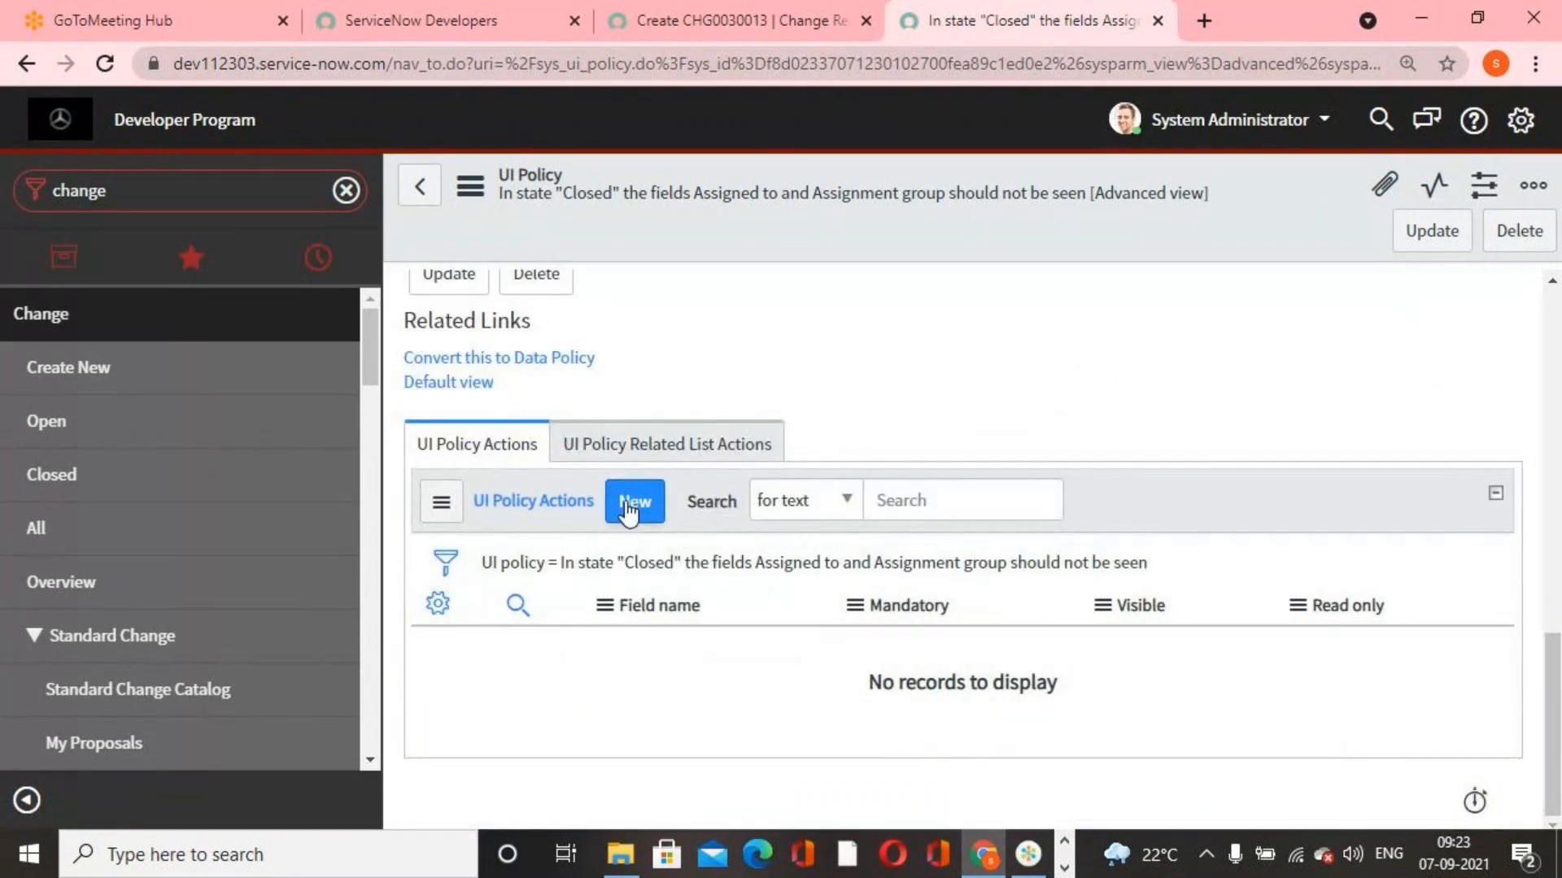
{"action": "left_click", "coordinate": [631, 505]}
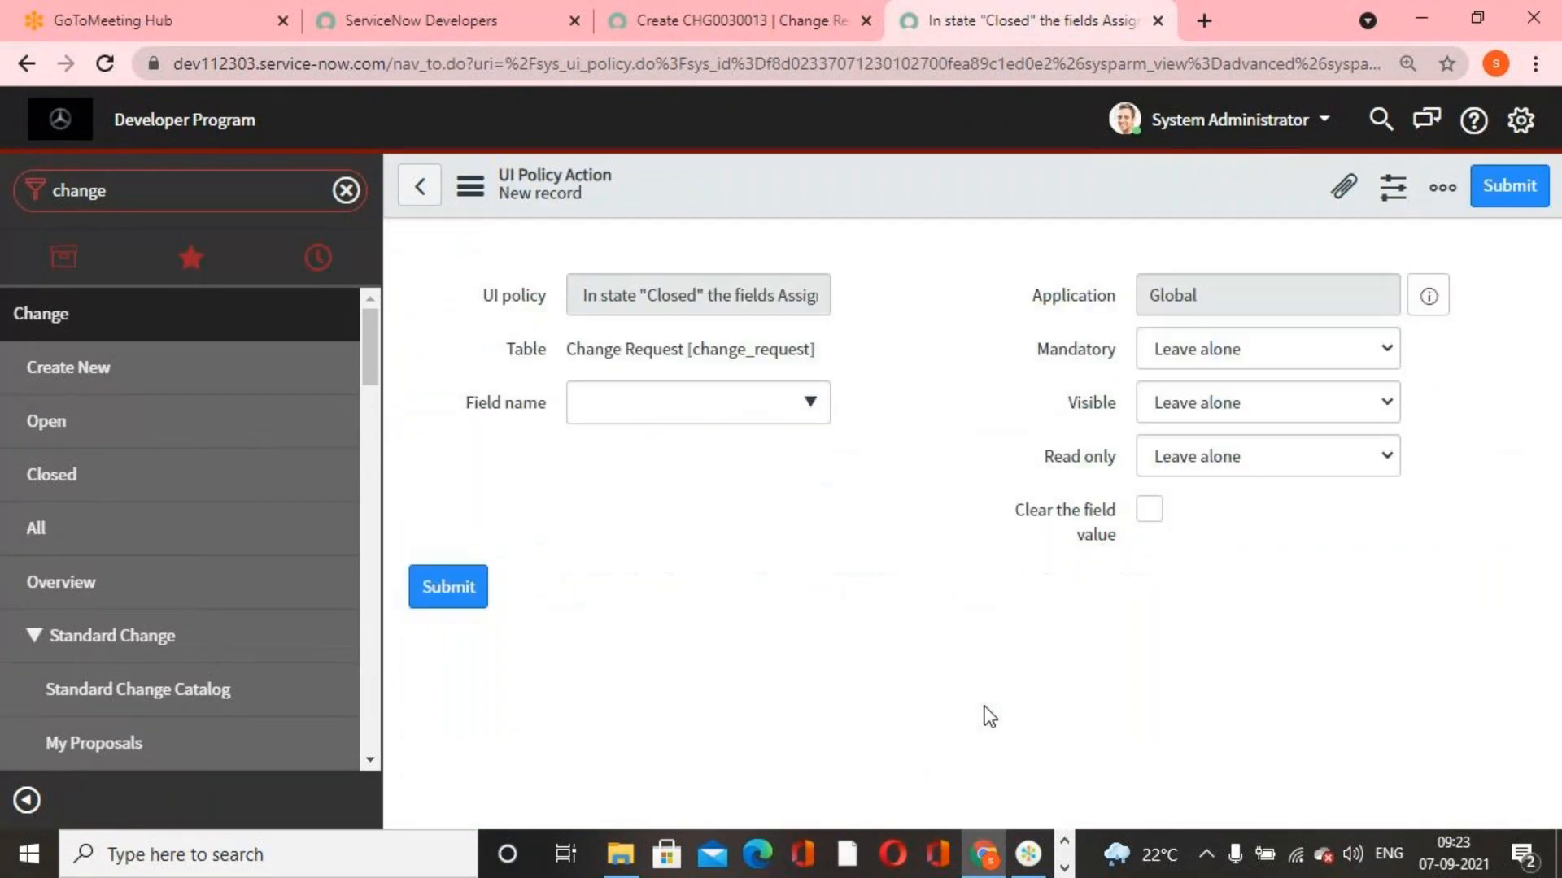
{"action": "left_click", "coordinate": [807, 490]}
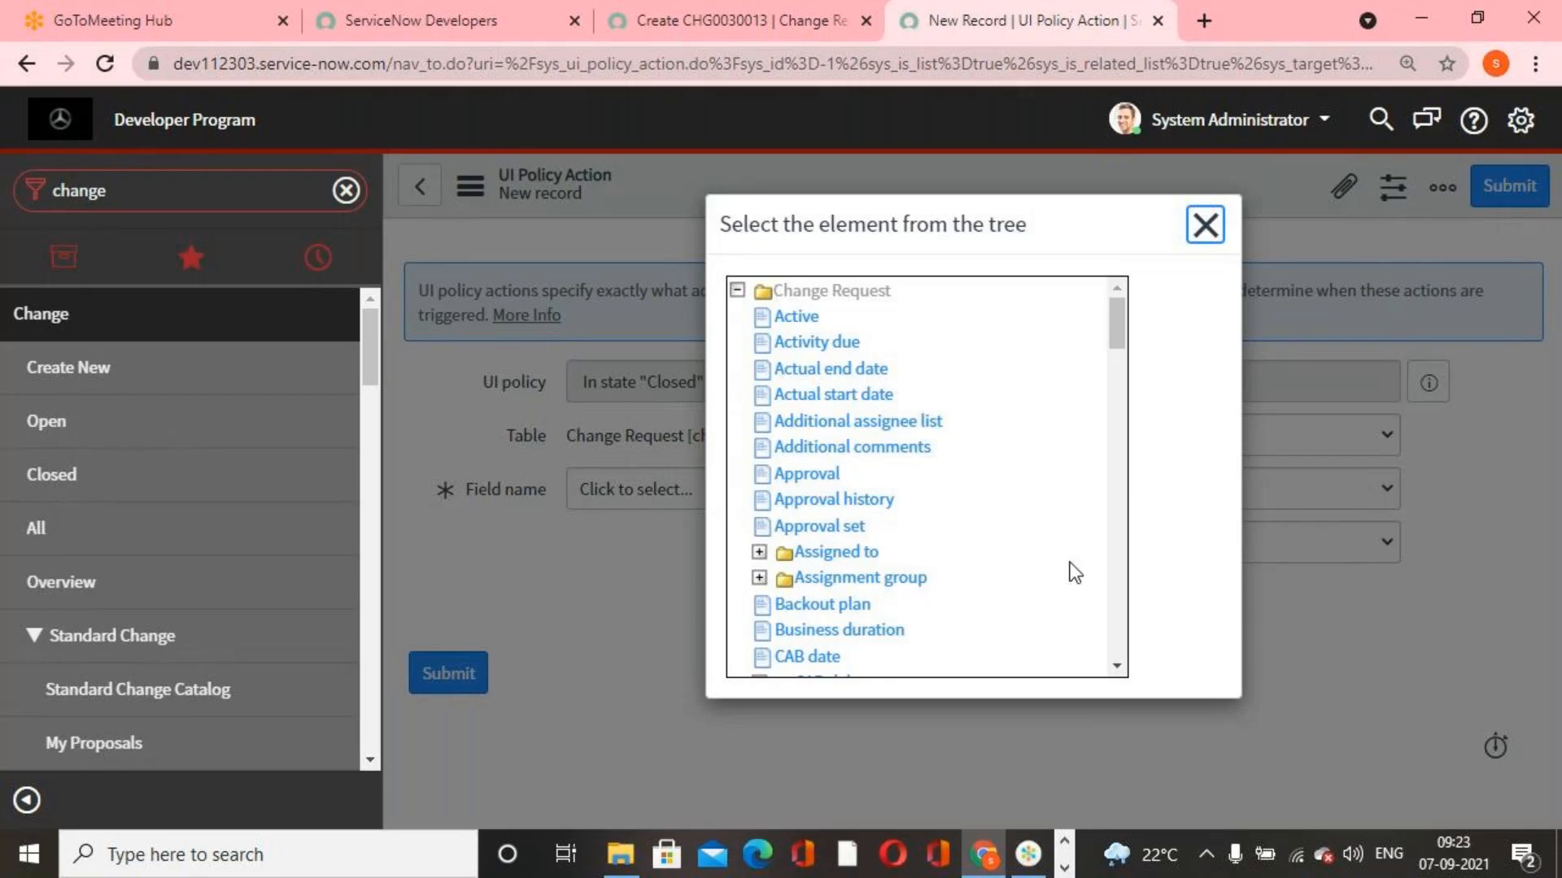
{"action": "left_click", "coordinate": [838, 554]}
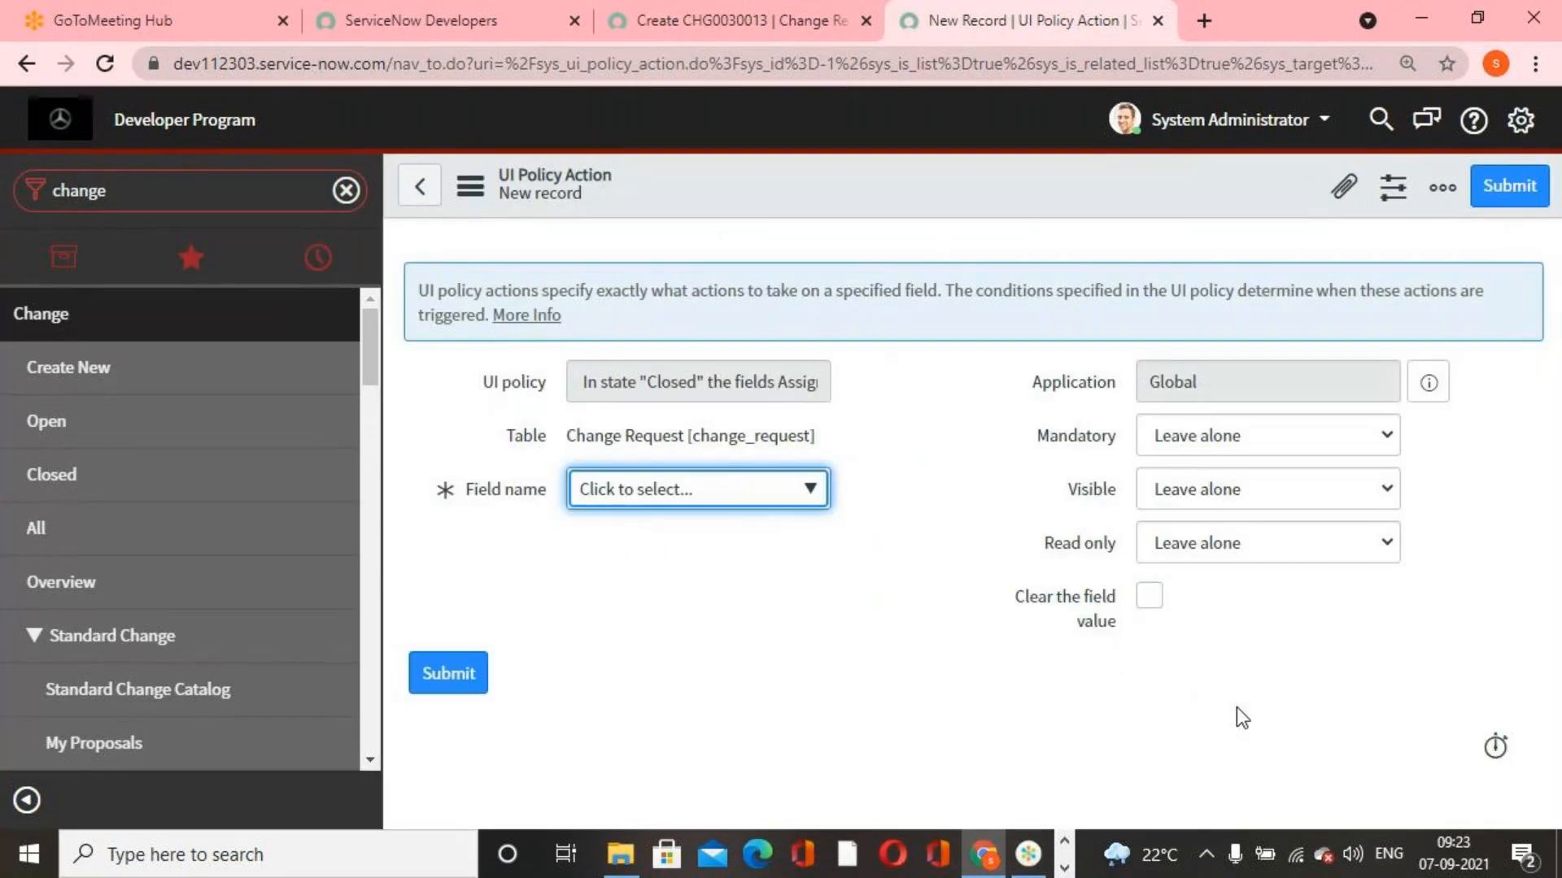
{"action": "left_click", "coordinate": [1315, 492]}
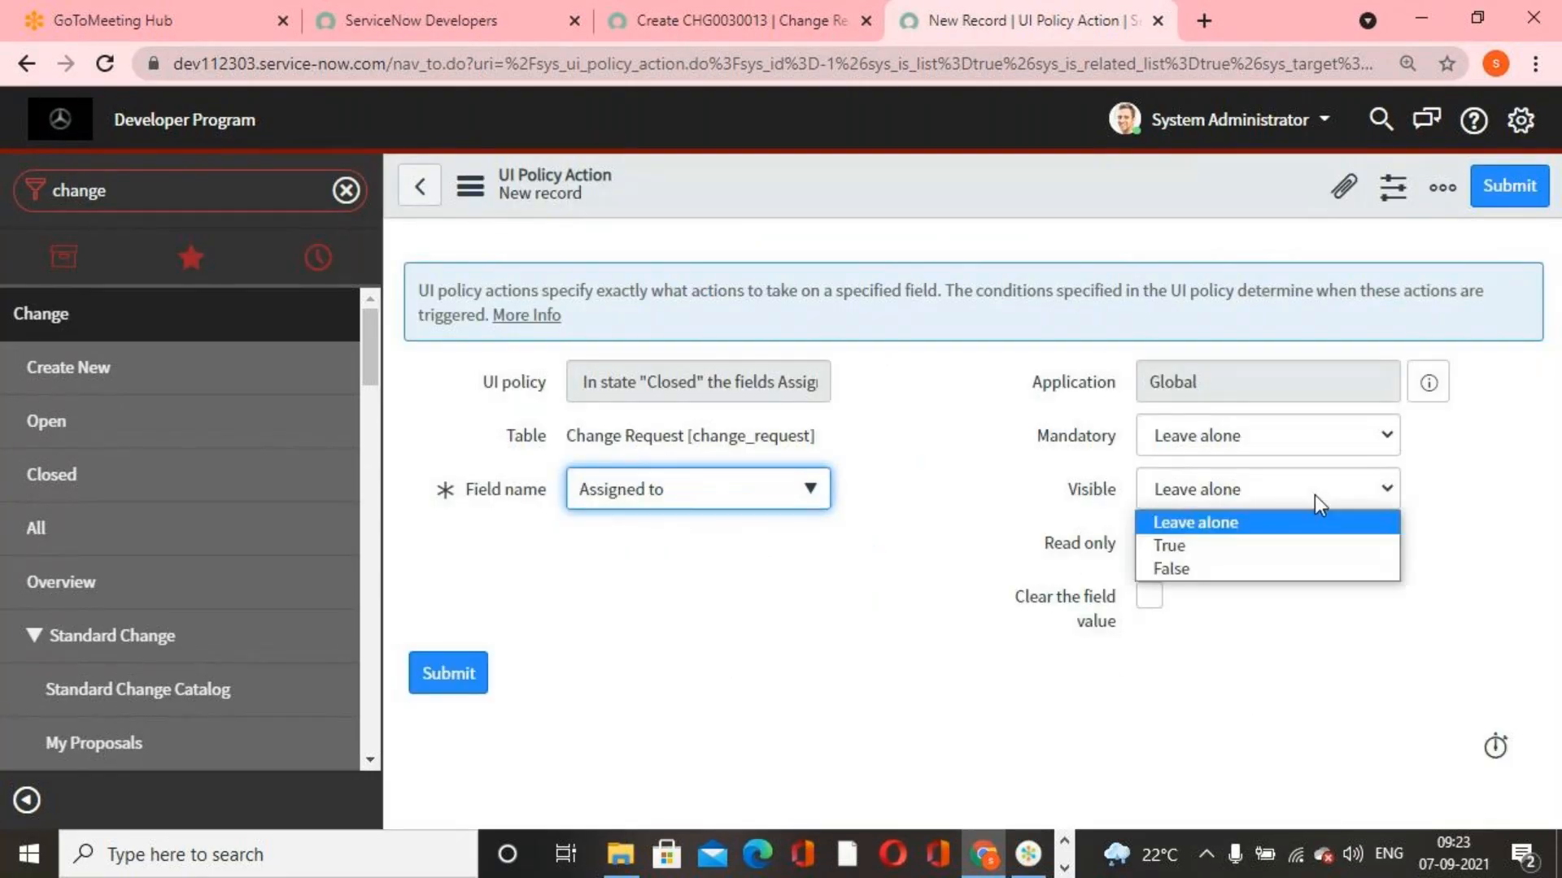
{"action": "left_click", "coordinate": [1275, 568]}
{"action": "left_click", "coordinate": [1509, 185]}
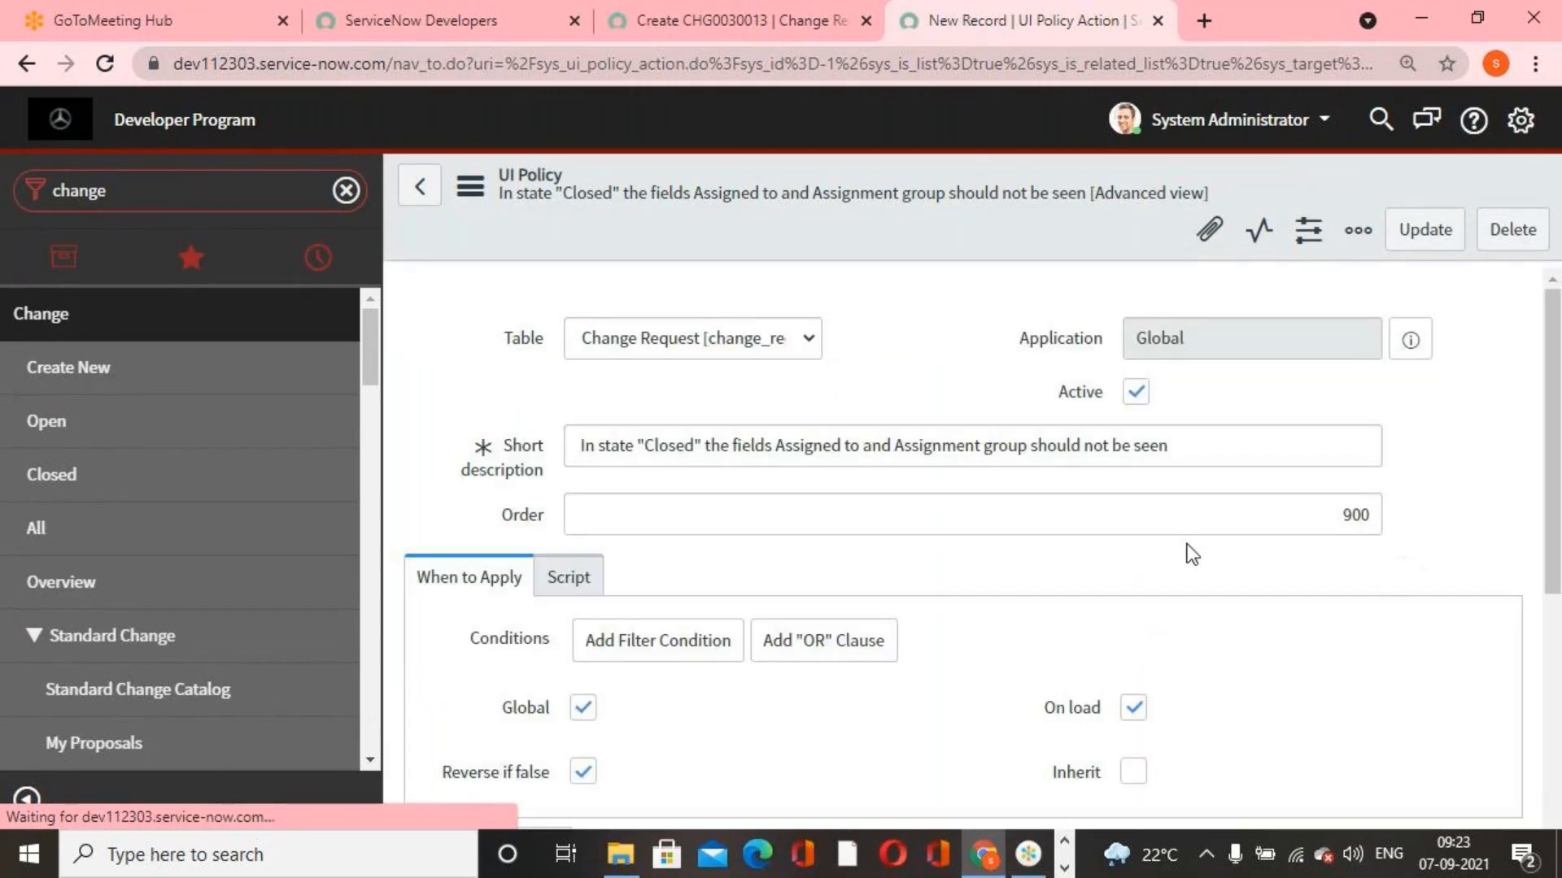
Add a second UI policy action for the Assignment group field with Visible set to False, and submit it
{"action": "scroll", "coordinate": [717, 548], "scroll_direction": "down", "scroll_amount": 6}
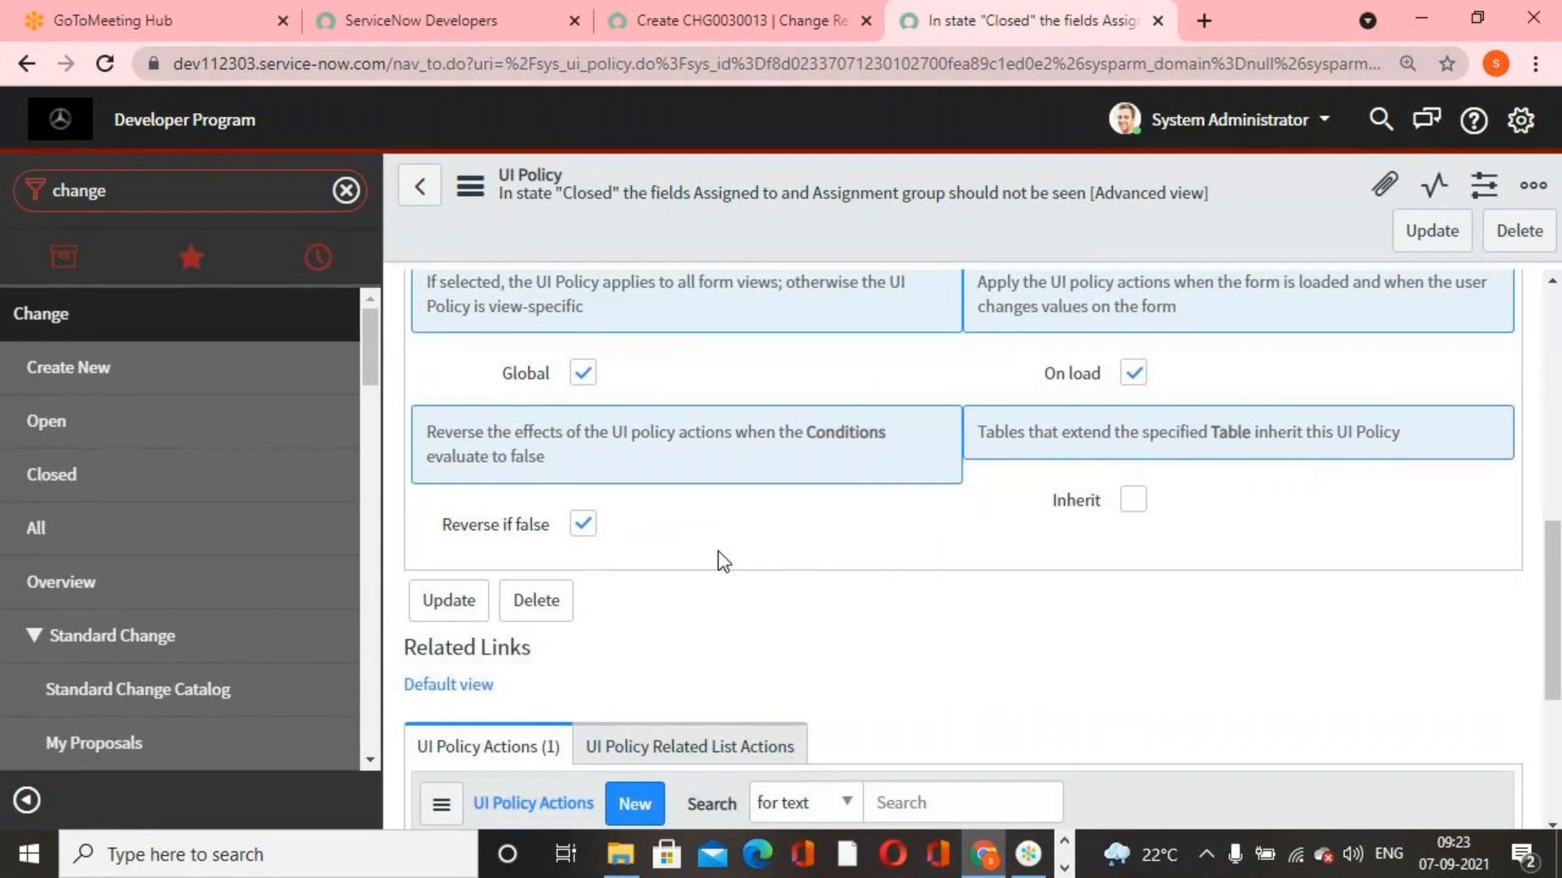
{"action": "scroll", "coordinate": [721, 561], "scroll_direction": "down", "scroll_amount": 5}
{"action": "left_click", "coordinate": [649, 441]}
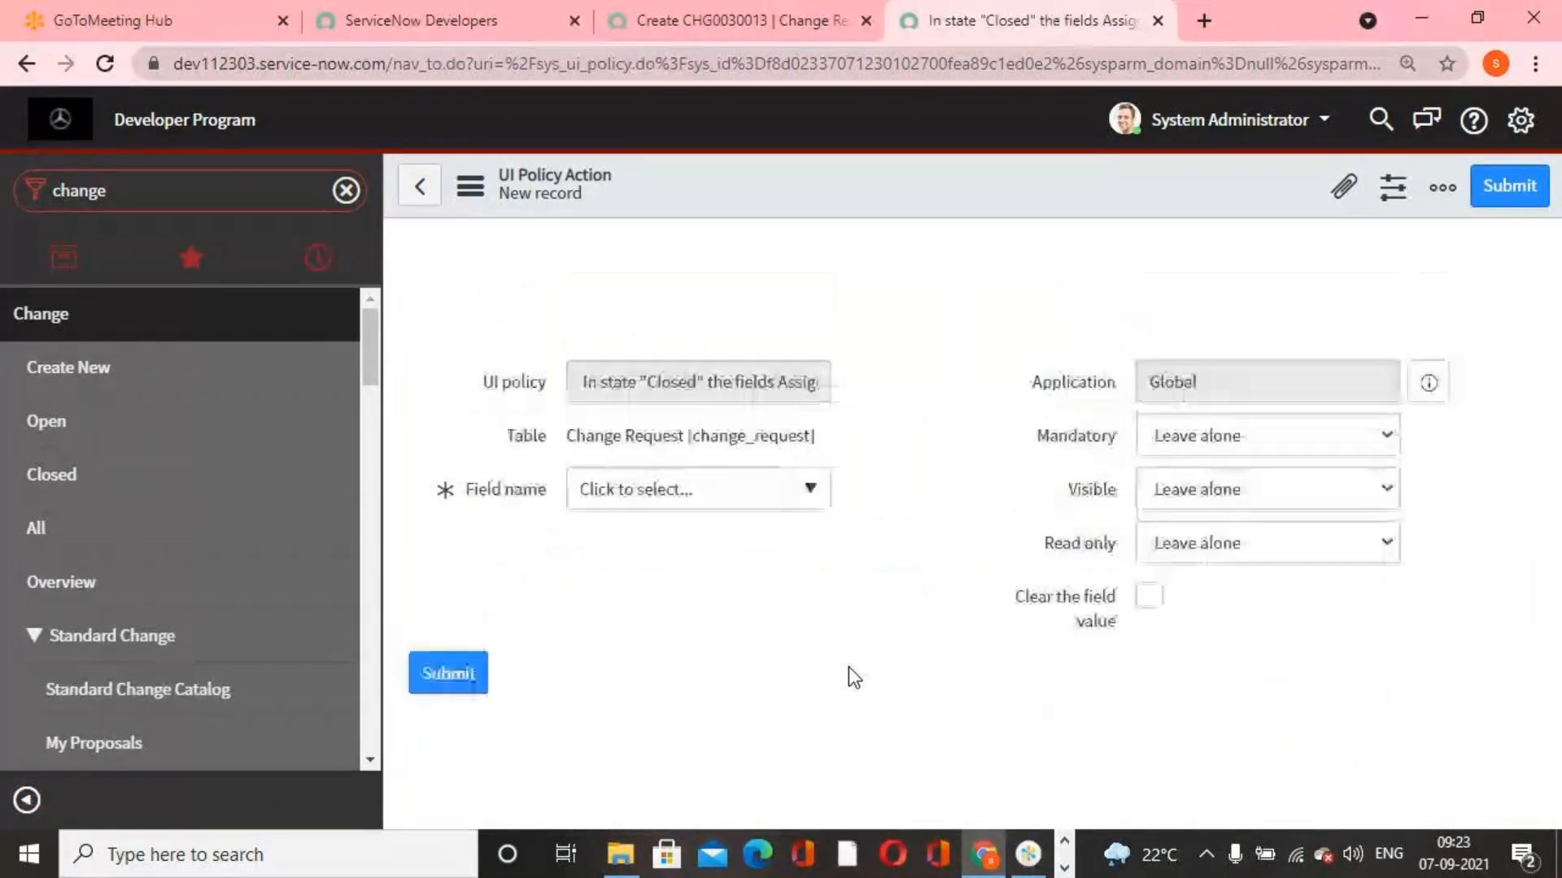
{"action": "left_click", "coordinate": [806, 488]}
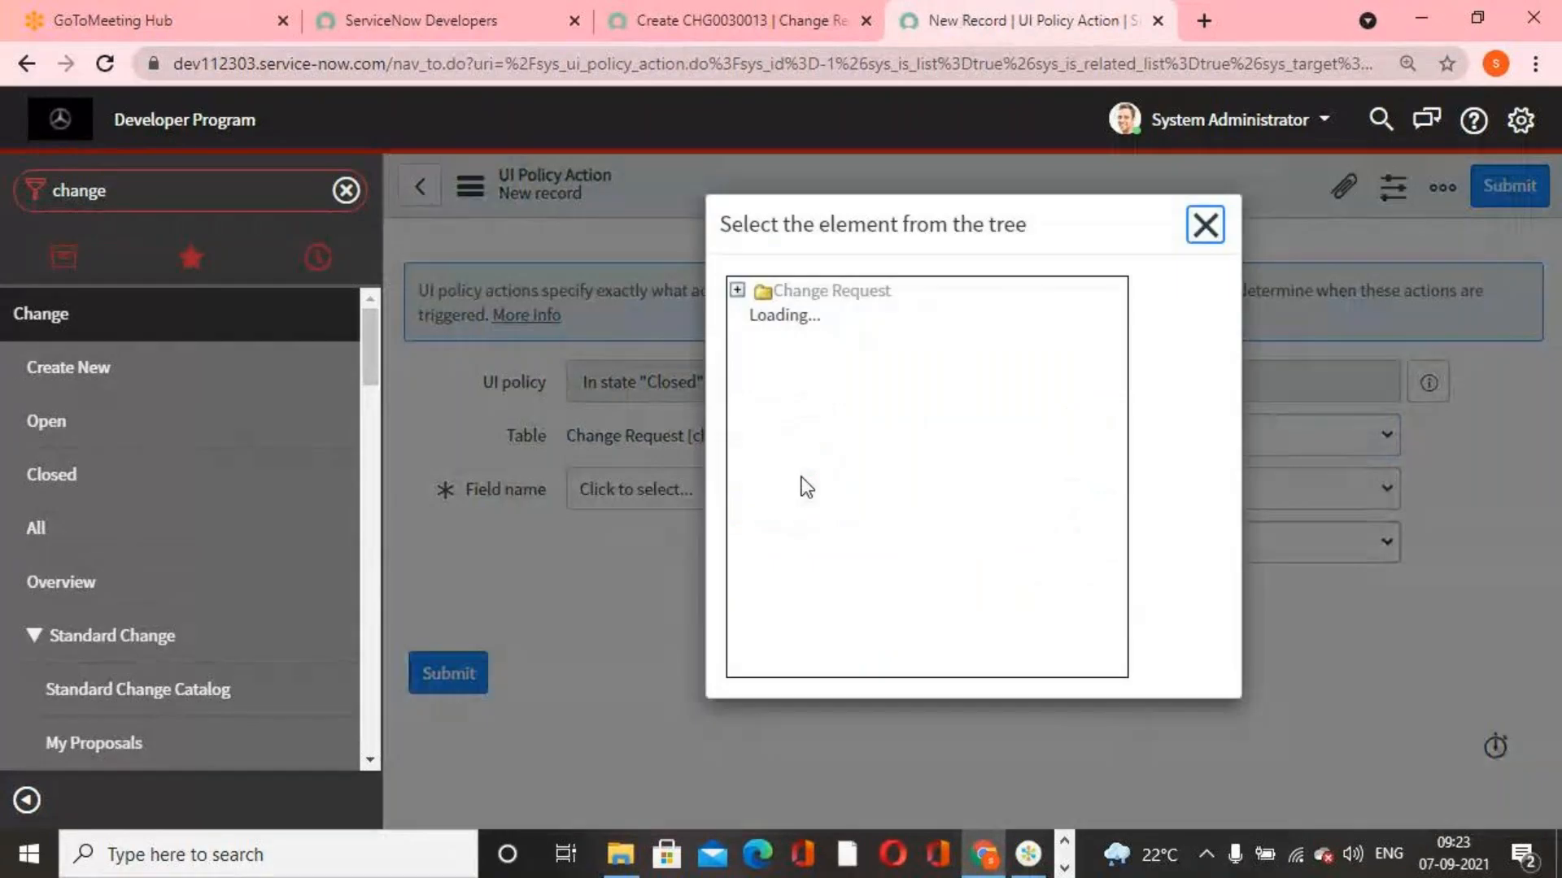
{"action": "left_click", "coordinate": [874, 579]}
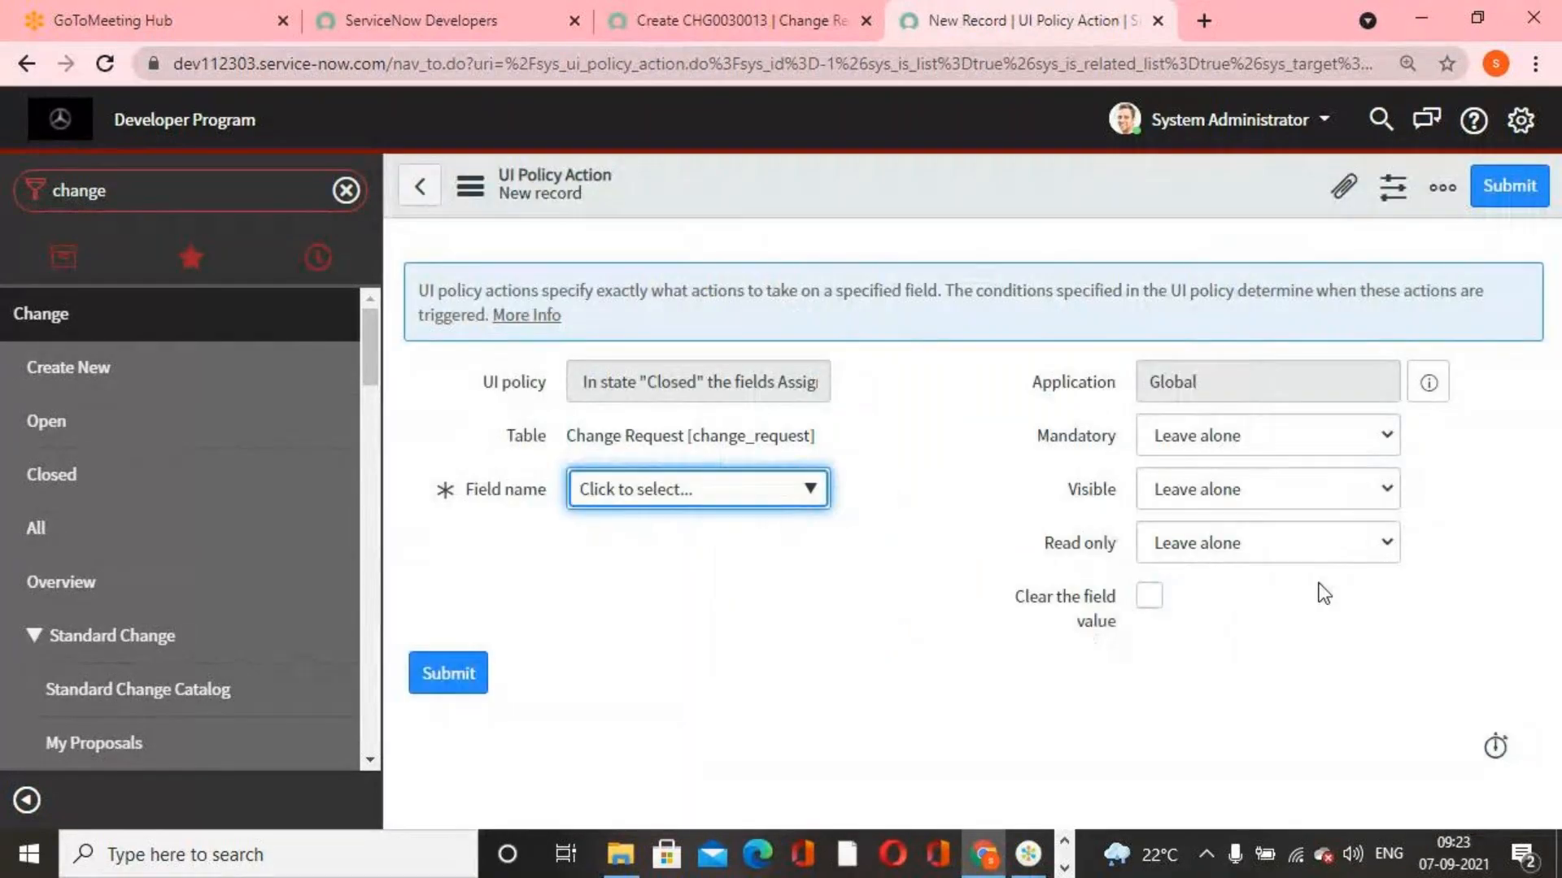
{"action": "left_click", "coordinate": [1321, 495]}
{"action": "left_click", "coordinate": [1266, 568]}
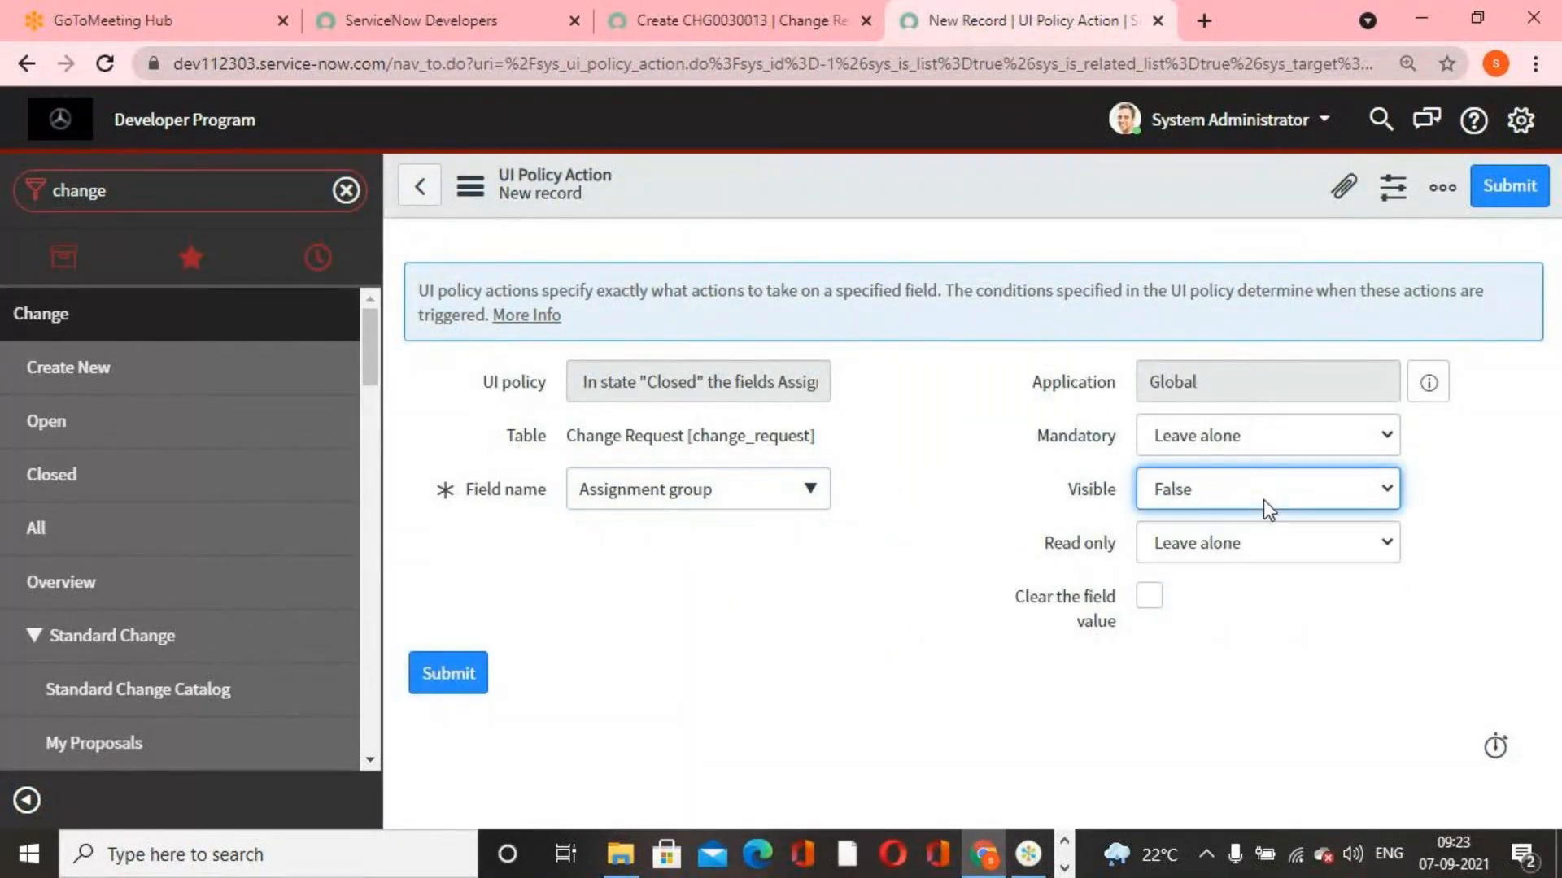
{"action": "left_click", "coordinate": [1514, 193]}
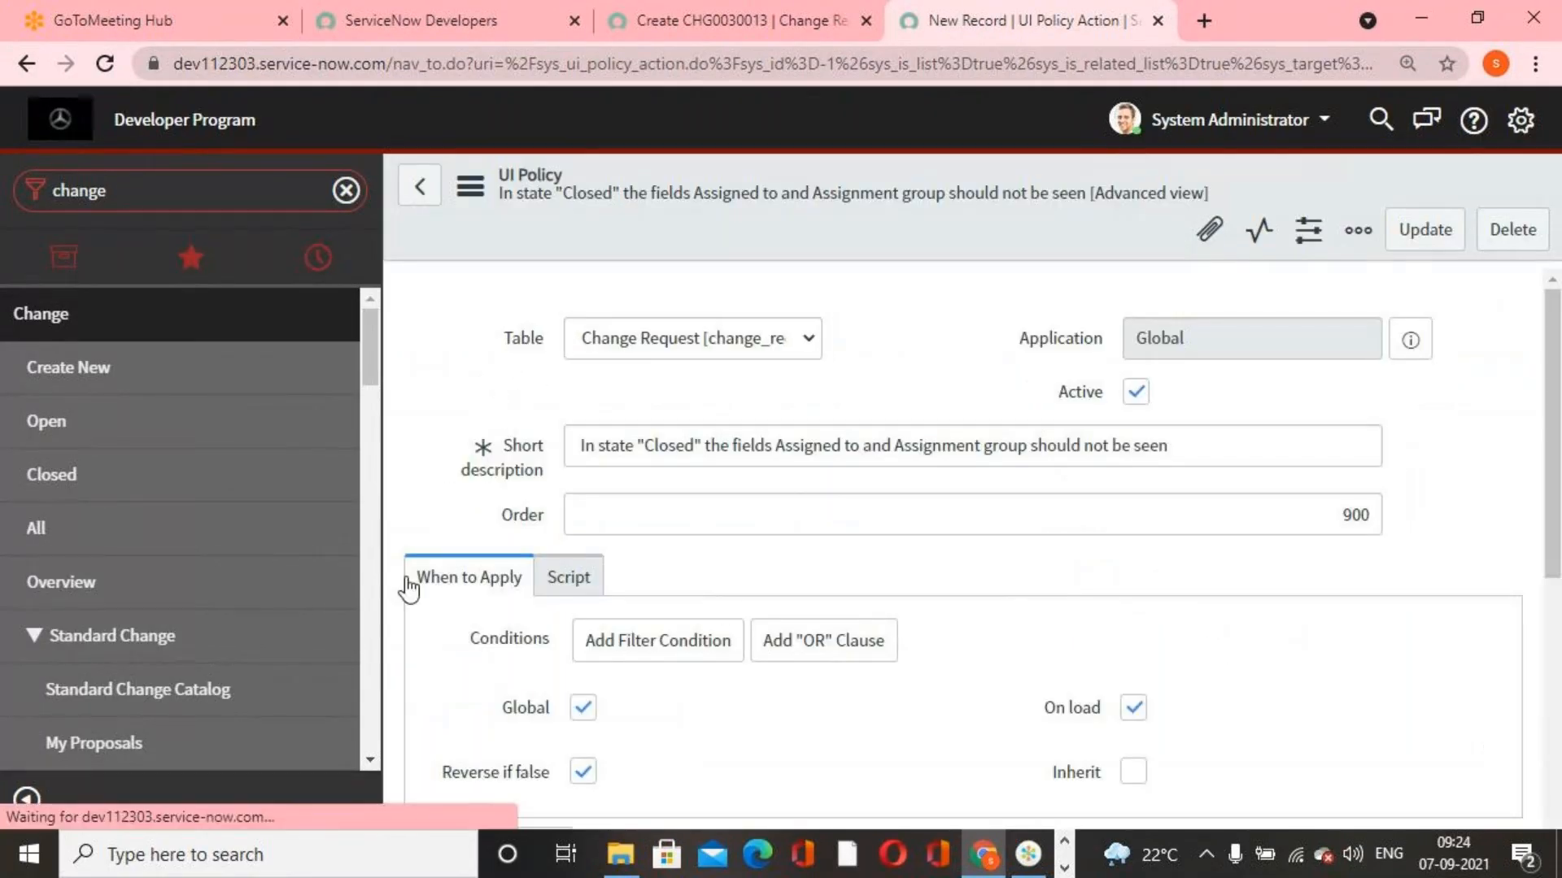
Open CHG0040005 from the list of all change requests, set its State to Implement and try to save it
{"action": "left_click", "coordinate": [65, 543]}
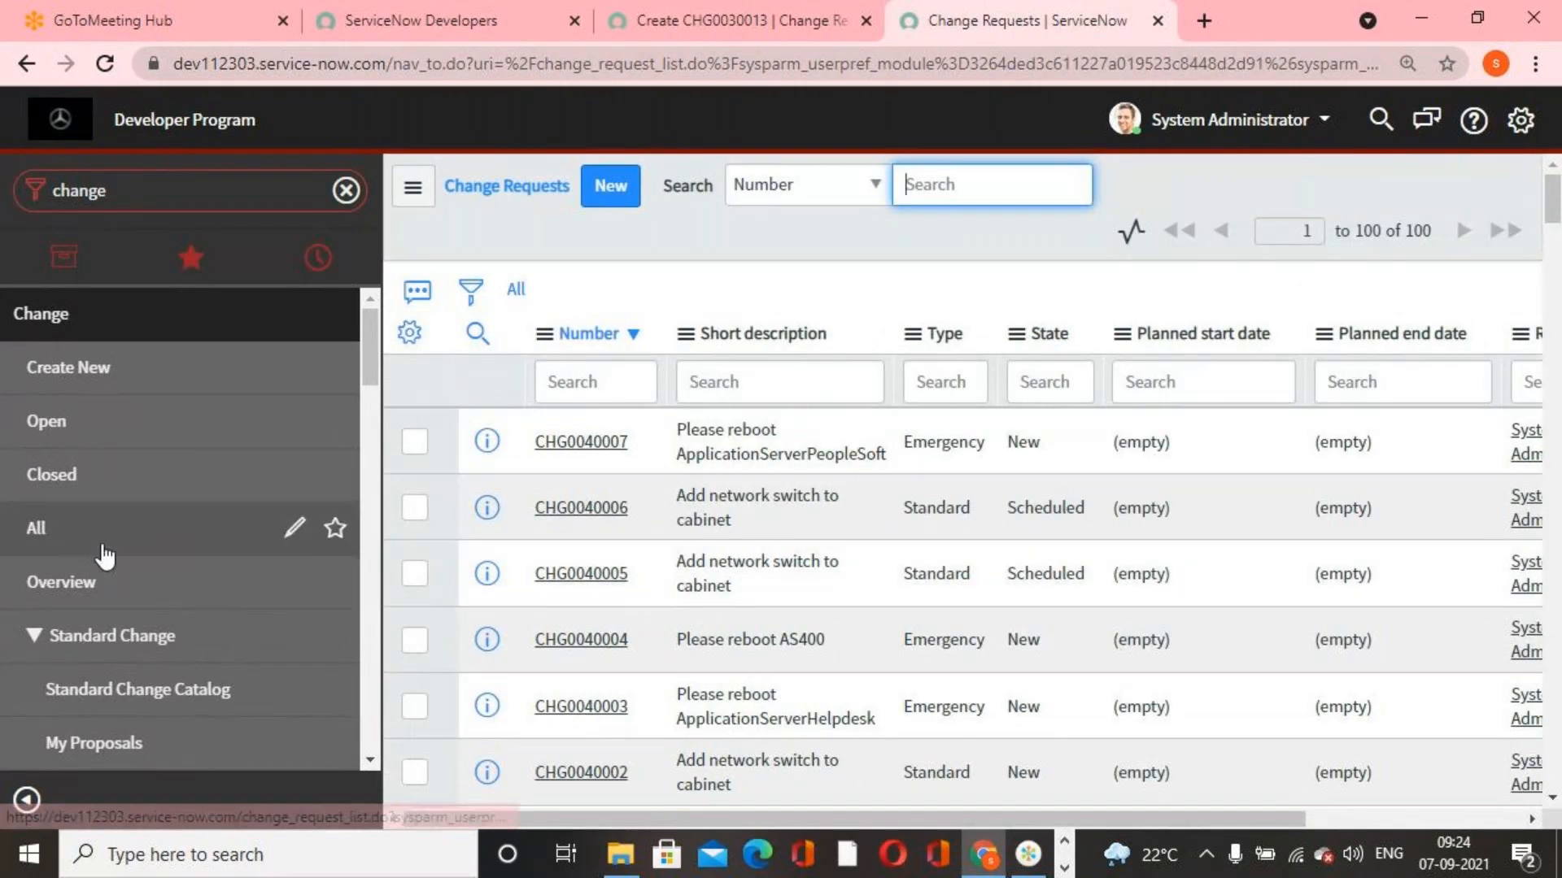
{"action": "left_click", "coordinate": [602, 575]}
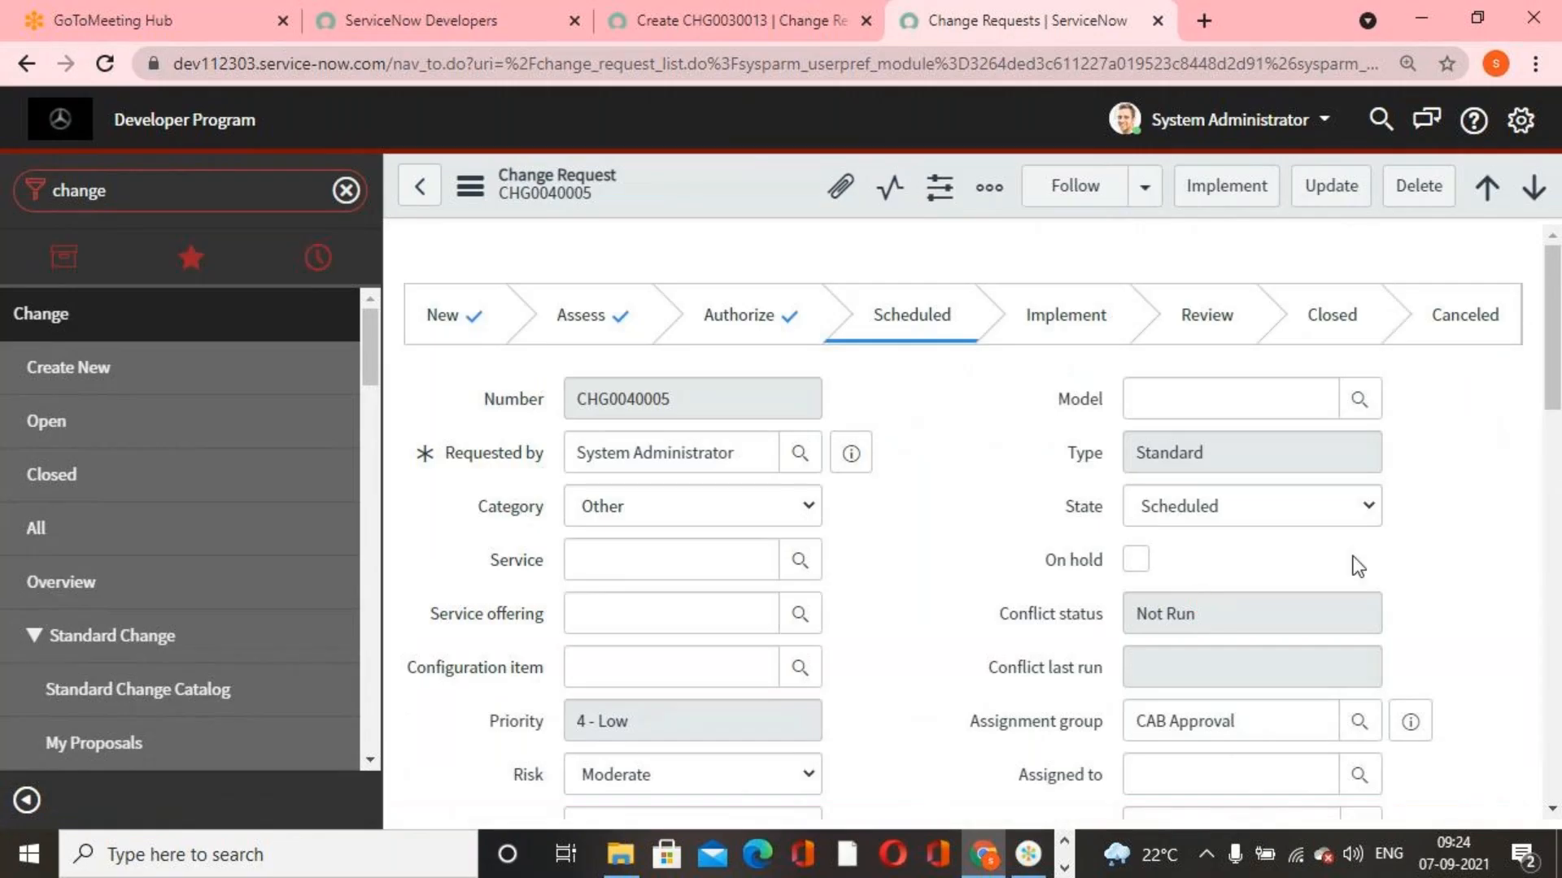
{"action": "left_click", "coordinate": [1372, 506]}
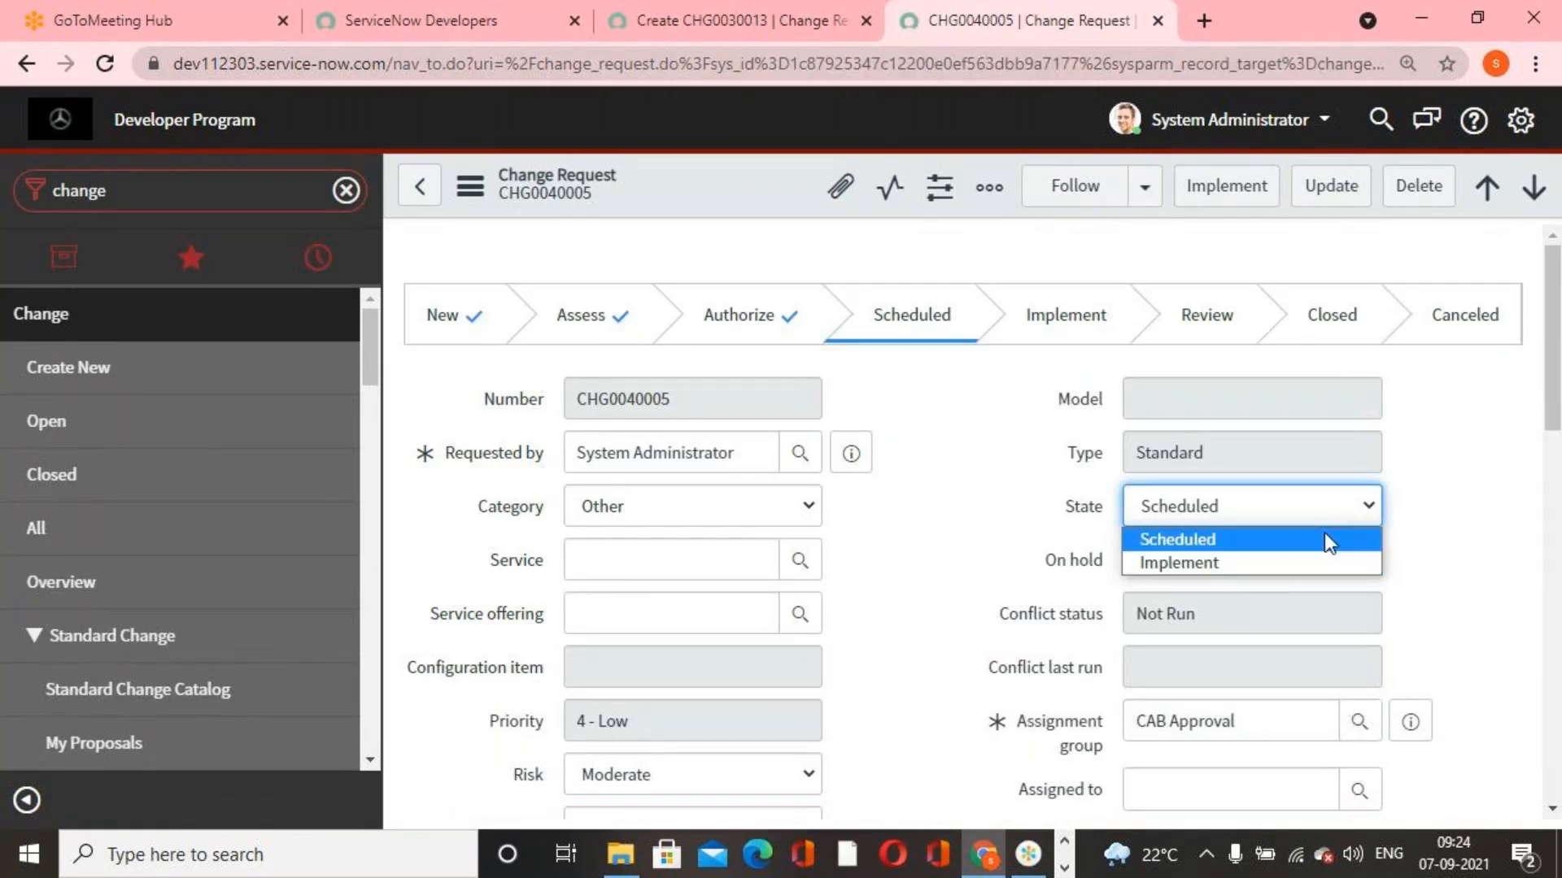
{"action": "left_click", "coordinate": [1287, 565]}
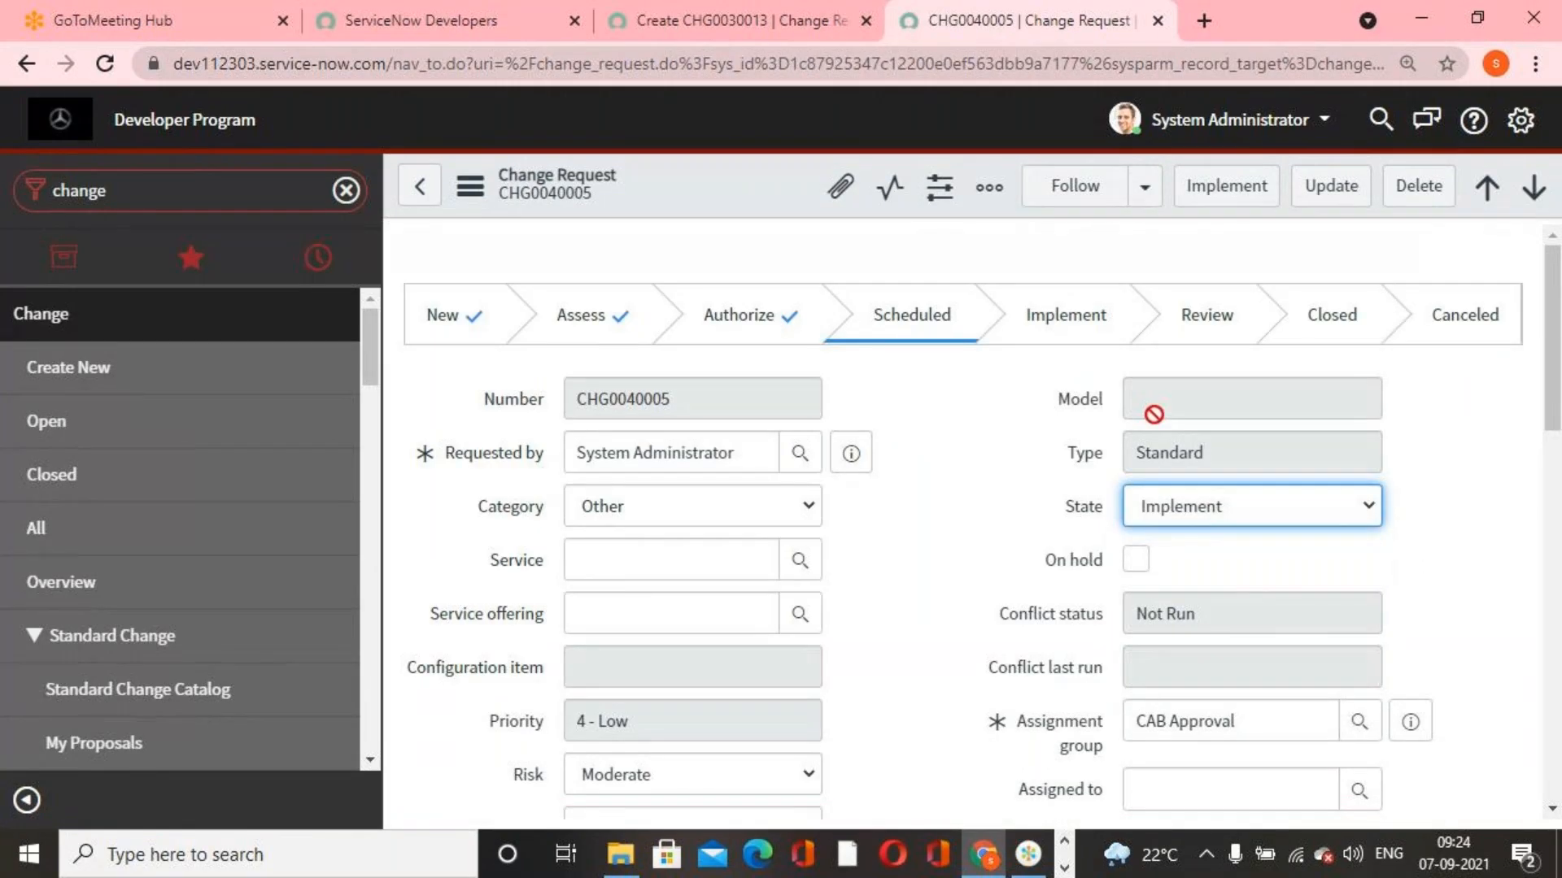
{"action": "right_click", "coordinate": [643, 188]}
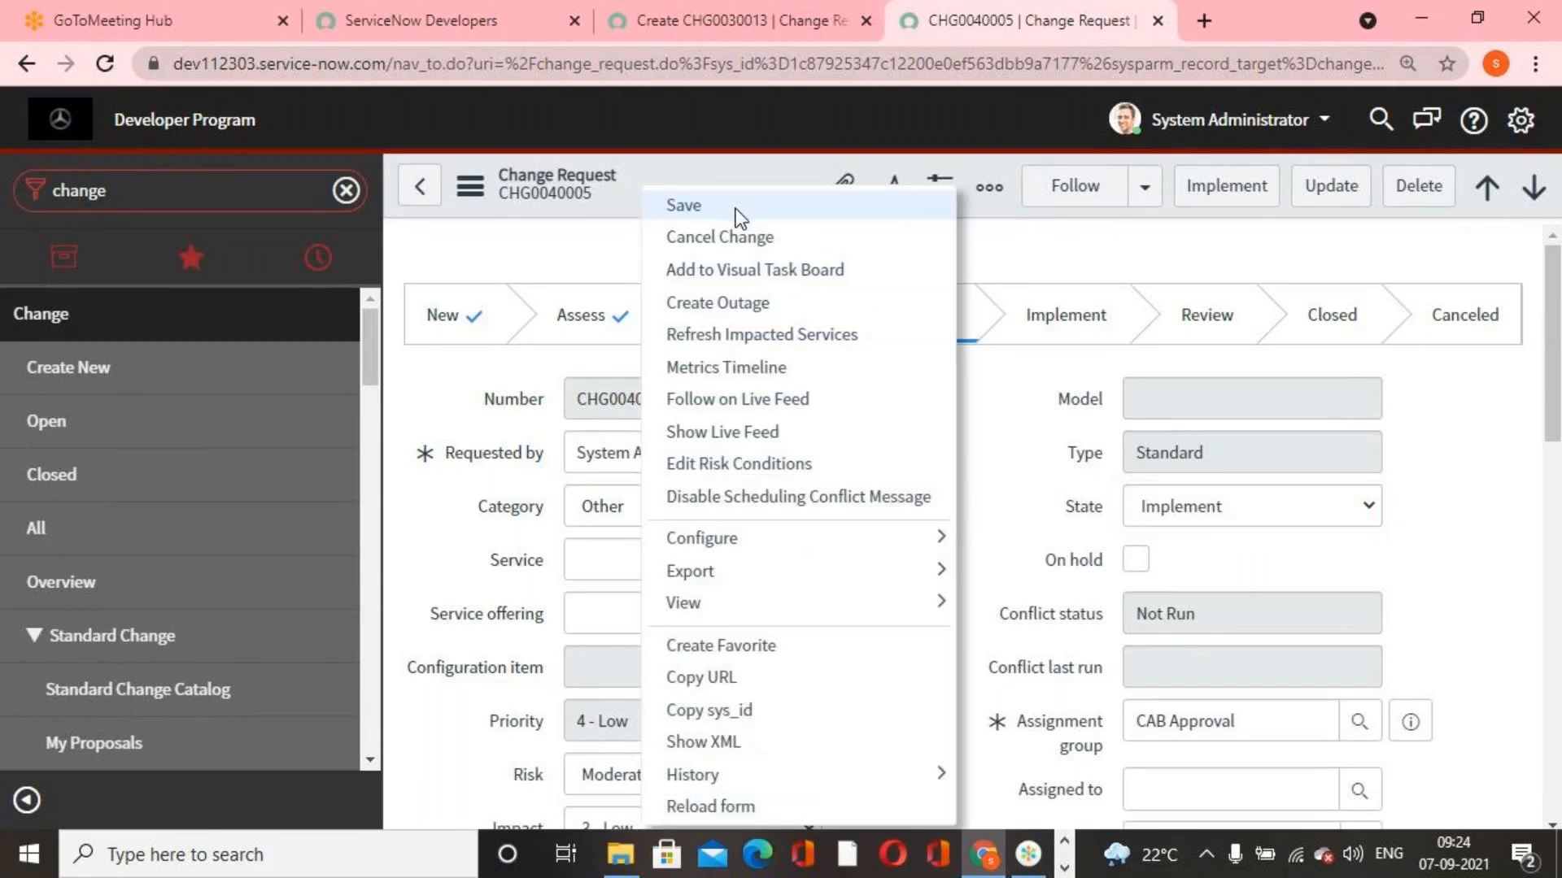
{"action": "left_click", "coordinate": [736, 209]}
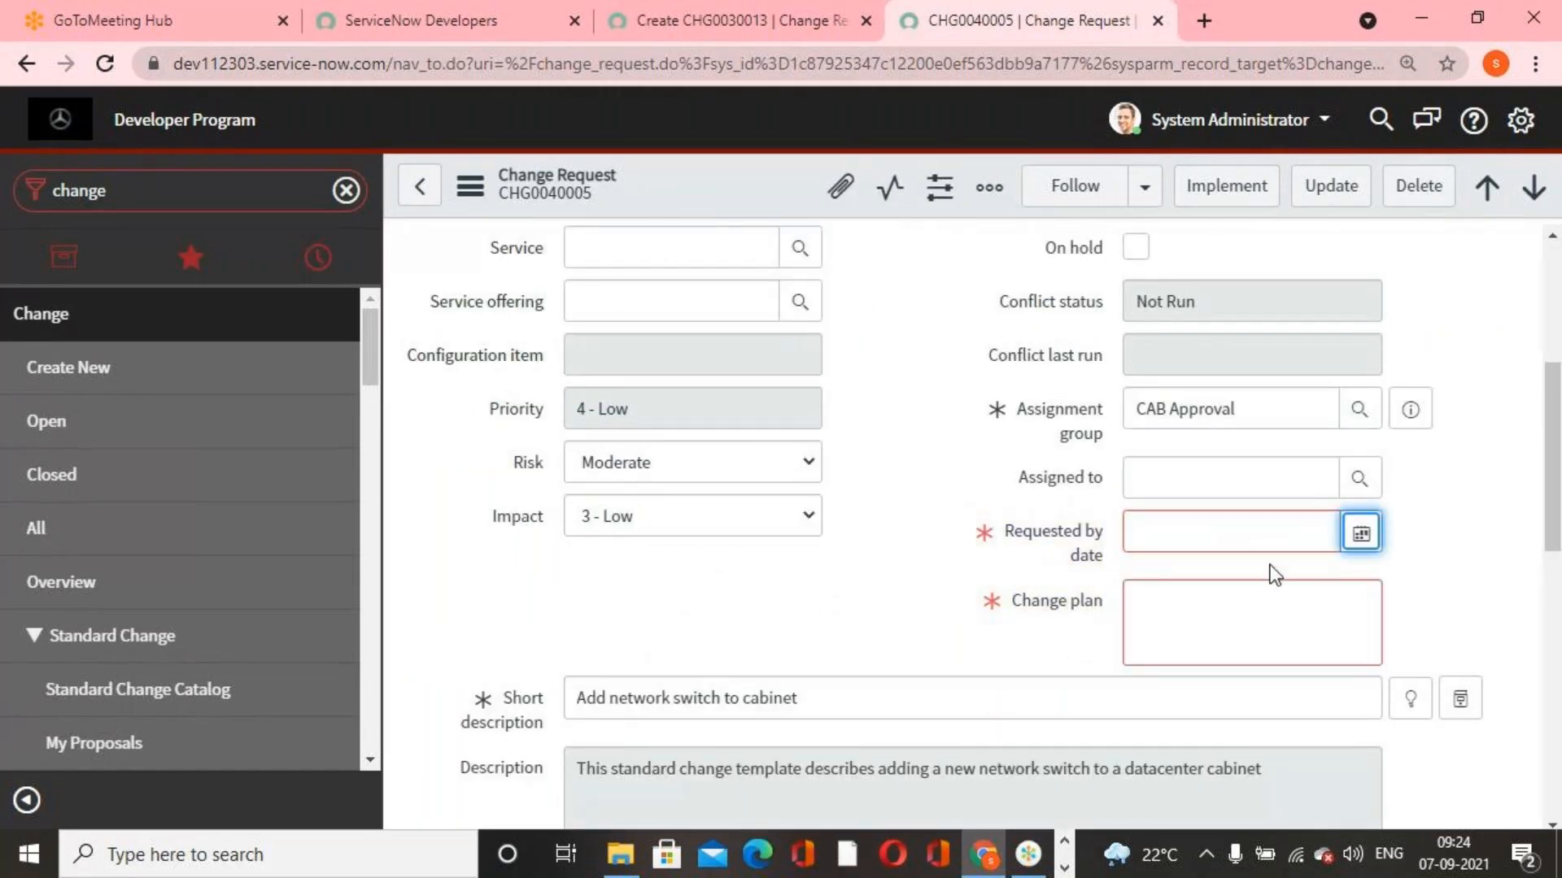
{"action": "left_click", "coordinate": [1144, 647]}
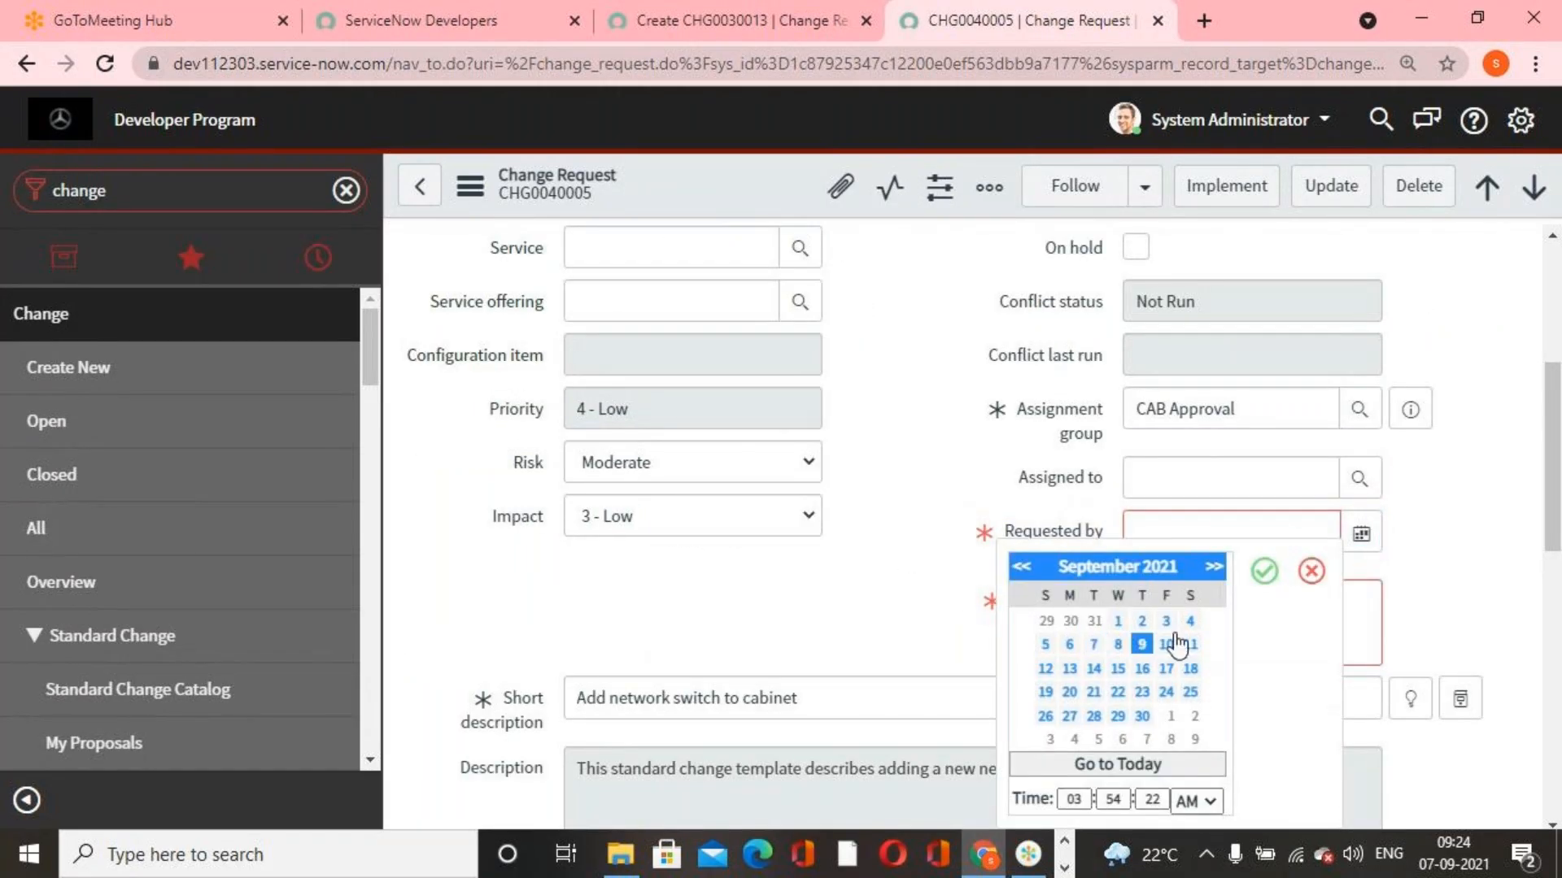
{"action": "left_click", "coordinate": [1265, 571]}
{"action": "type", "text": "fgdgfg"}
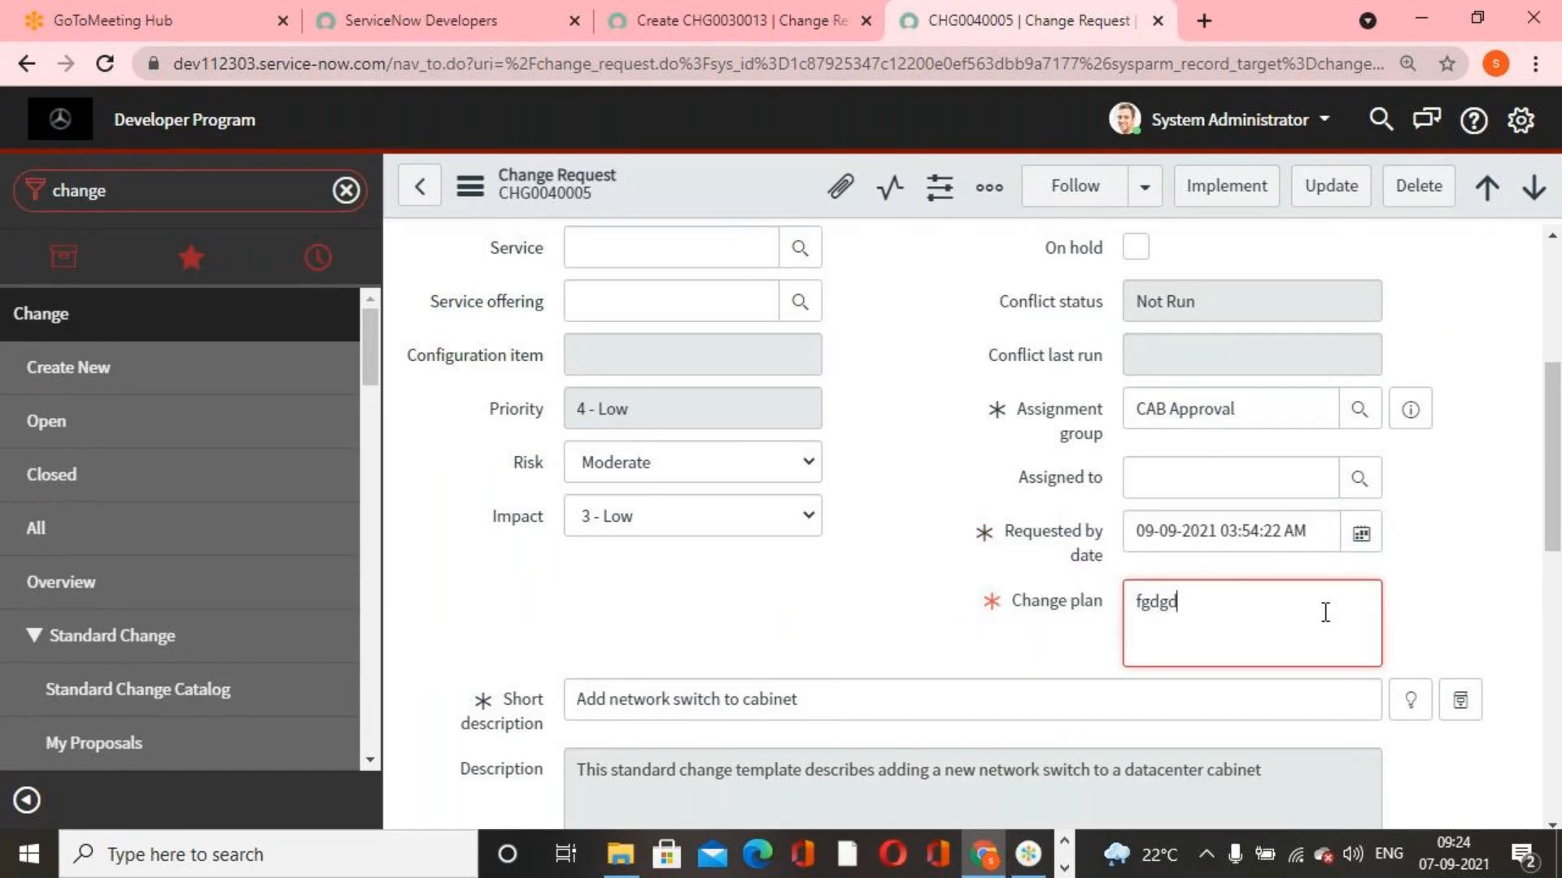
{"action": "scroll", "coordinate": [894, 397], "scroll_direction": "up", "scroll_amount": 5}
{"action": "right_click", "coordinate": [737, 173]}
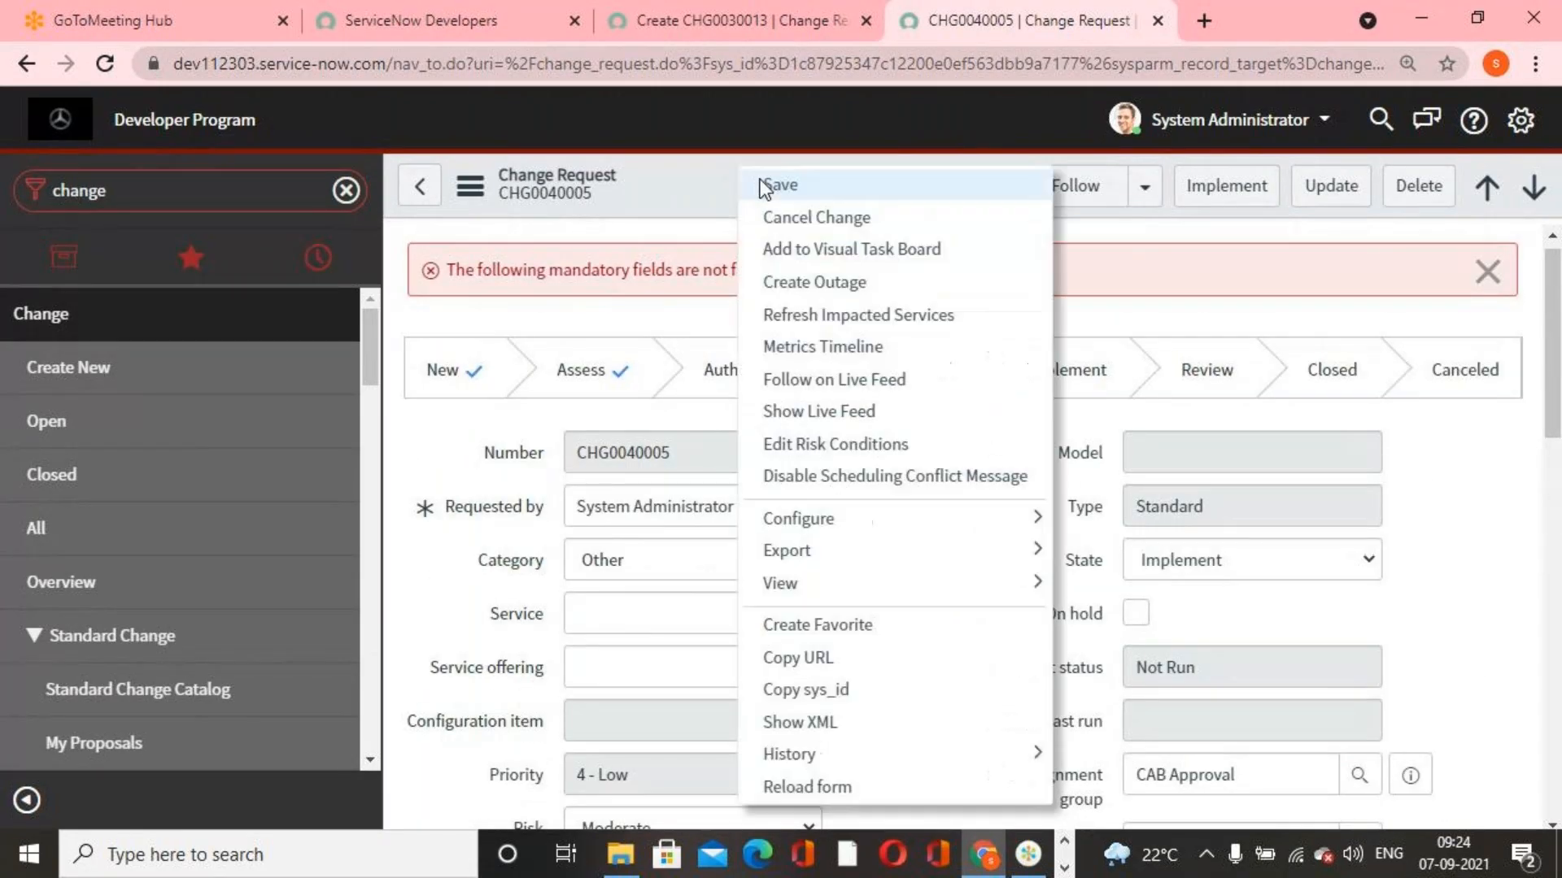
{"action": "left_click", "coordinate": [757, 186]}
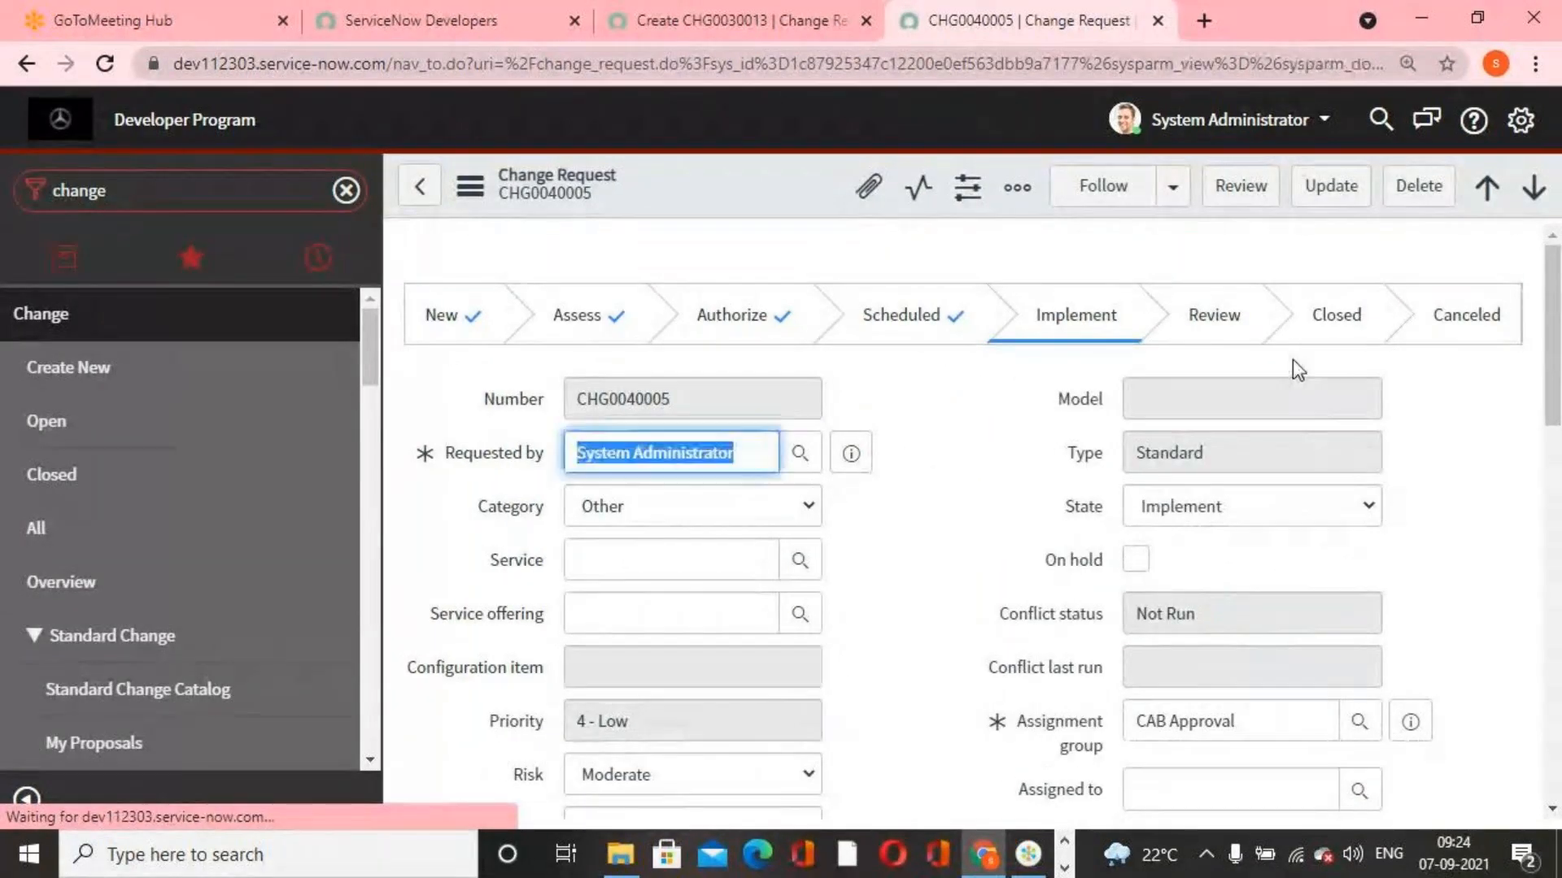
Move the change request to Review, and select Closed as its State to test the new UI policy
{"action": "left_click", "coordinate": [1235, 185]}
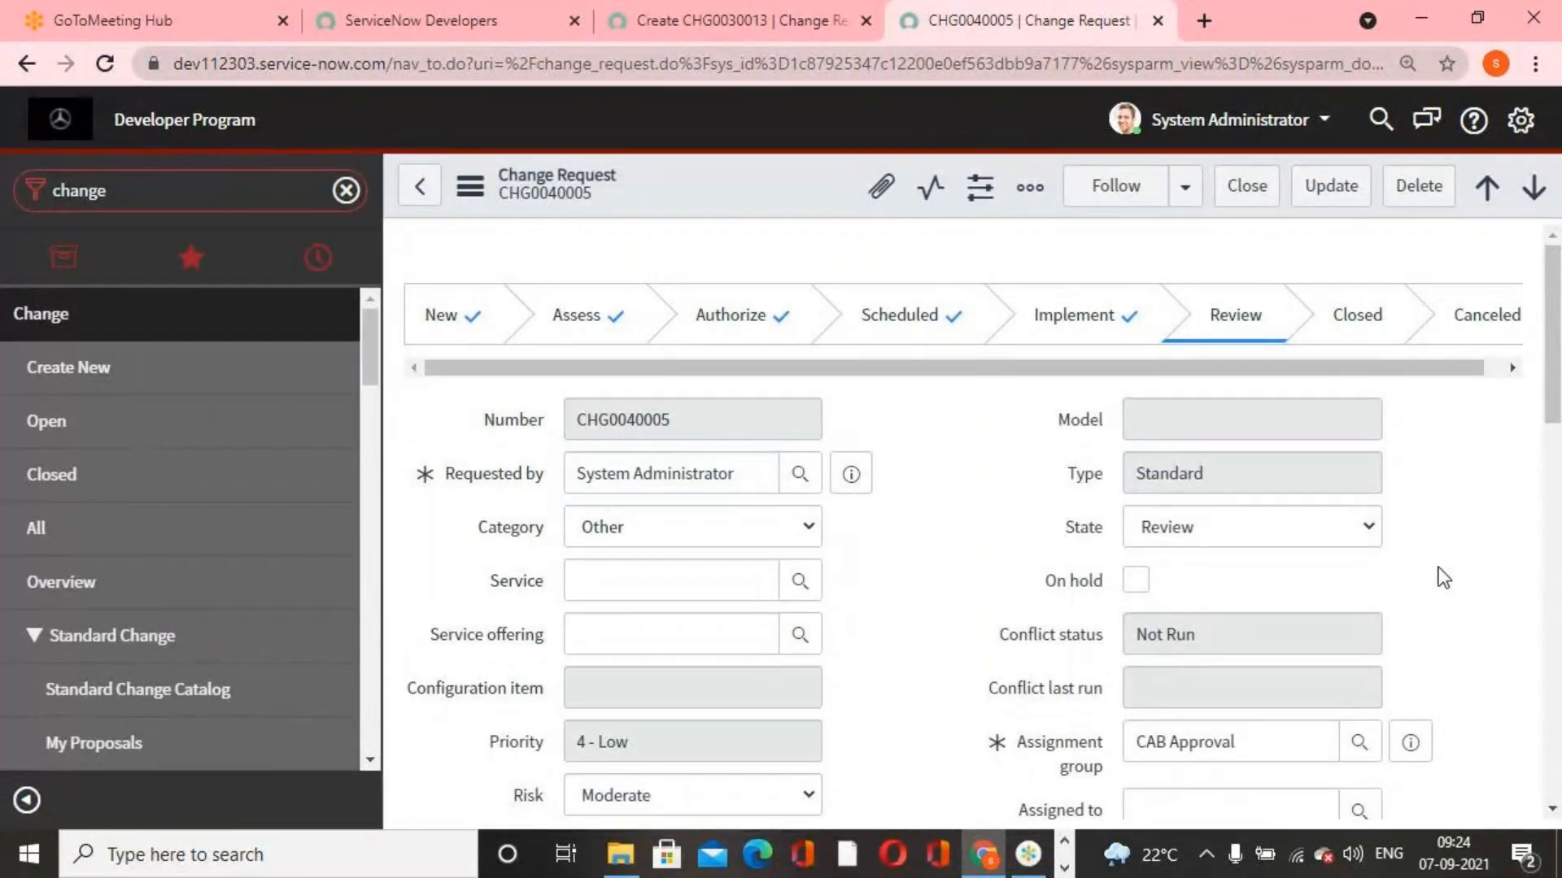
{"action": "left_click", "coordinate": [1367, 527]}
{"action": "left_click", "coordinate": [1269, 580]}
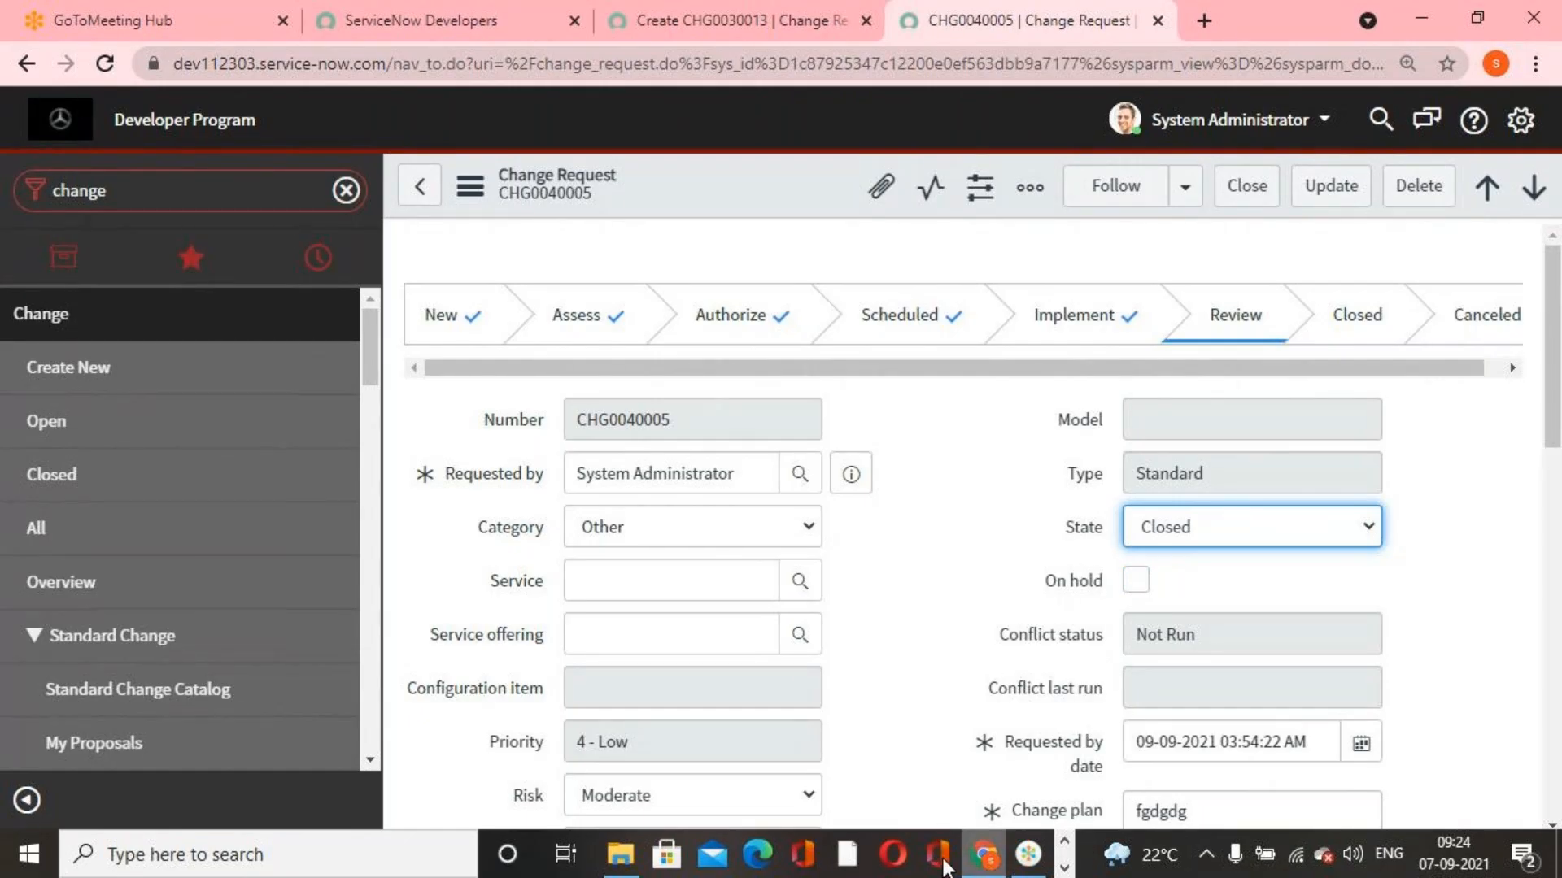
{"action": "left_click", "coordinate": [638, 867]}
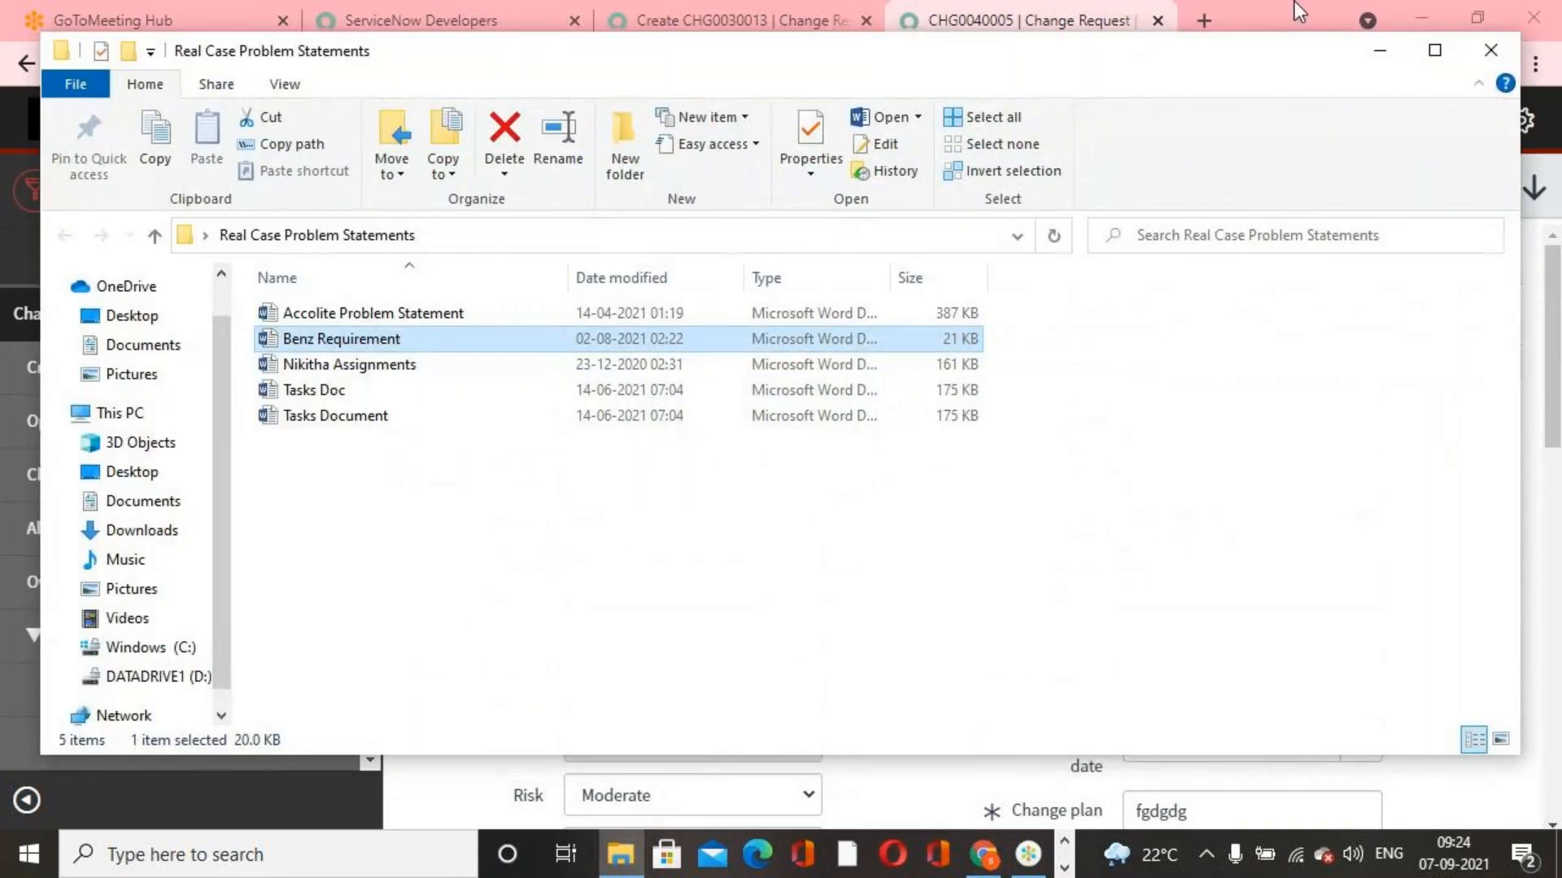
{"action": "left_click", "coordinate": [1373, 61]}
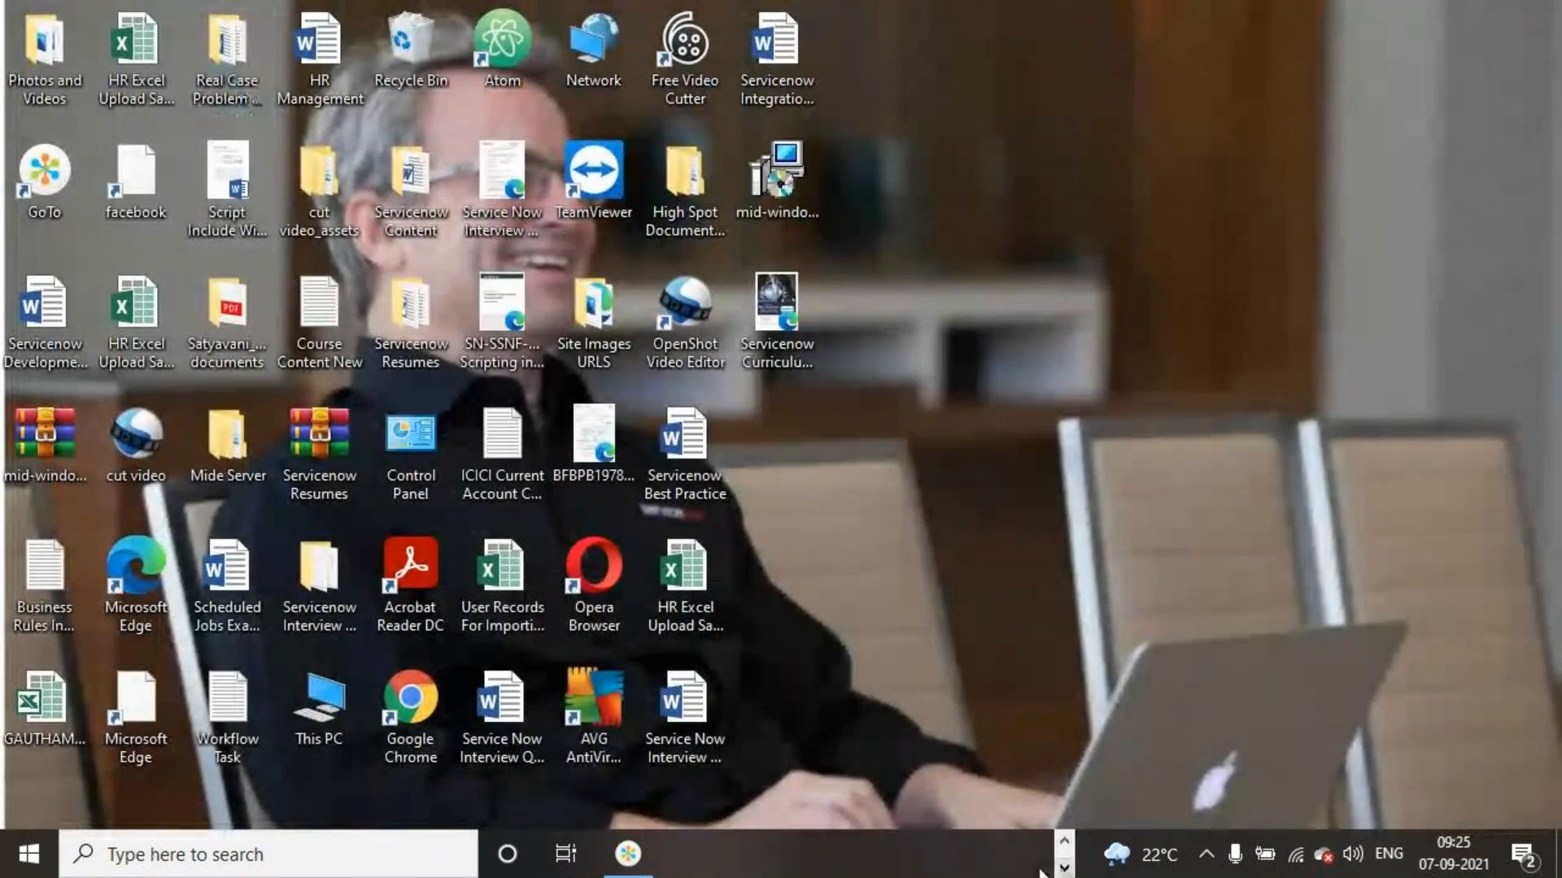
{"action": "left_click", "coordinate": [648, 864]}
{"action": "left_click", "coordinate": [1064, 867]}
{"action": "left_click", "coordinate": [984, 854]}
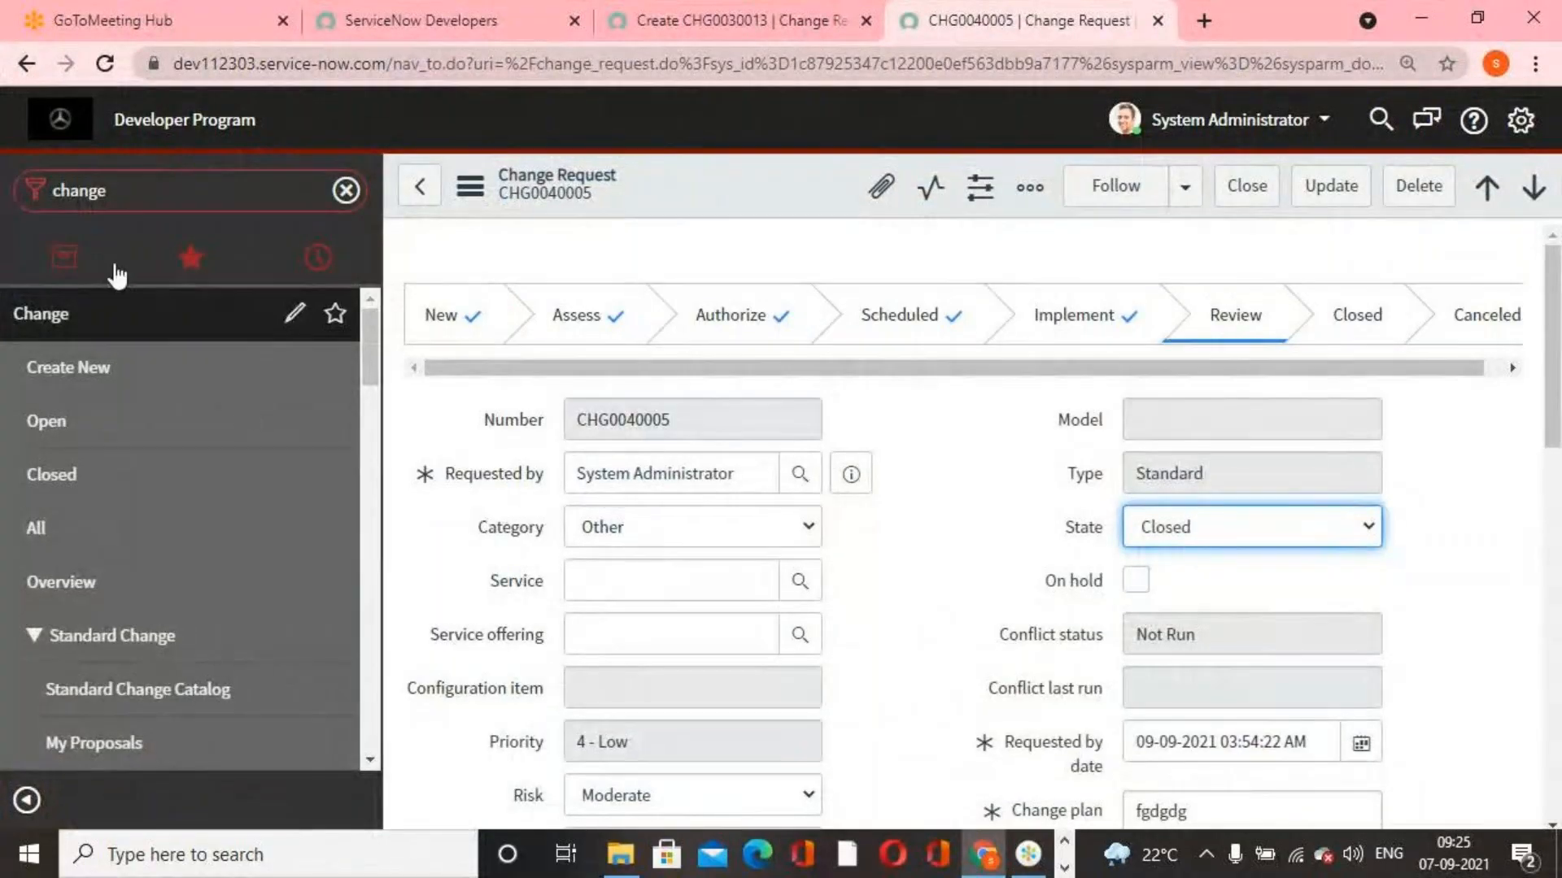
Filter the application navigator for "incident" and open a new incident form, dismissing the mandatory-fields alert
{"action": "left_click", "coordinate": [284, 204]}
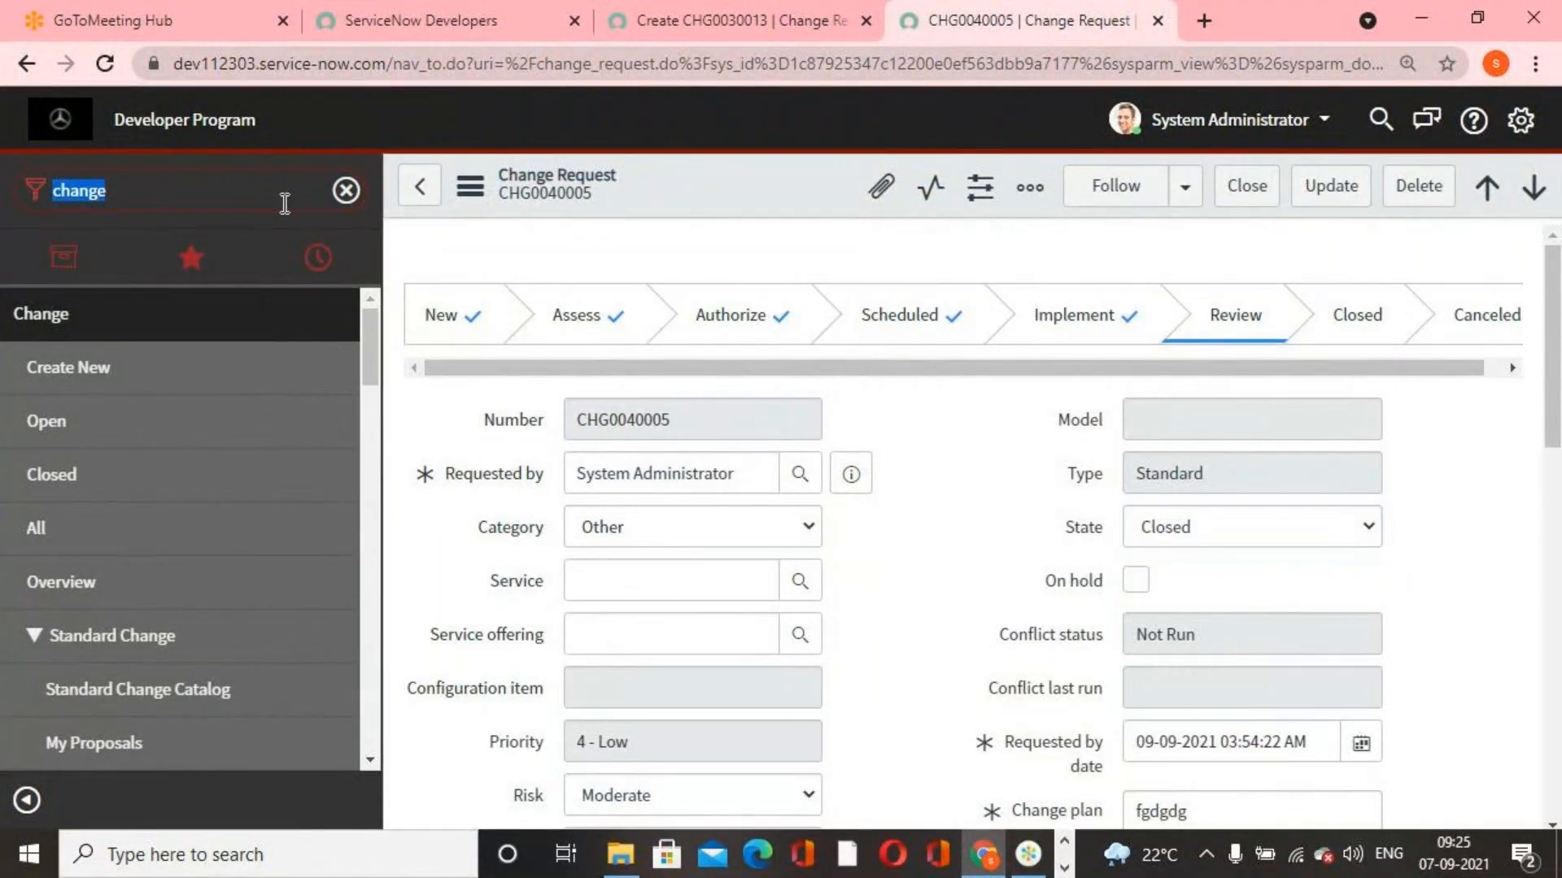
{"action": "type", "text": "incident"}
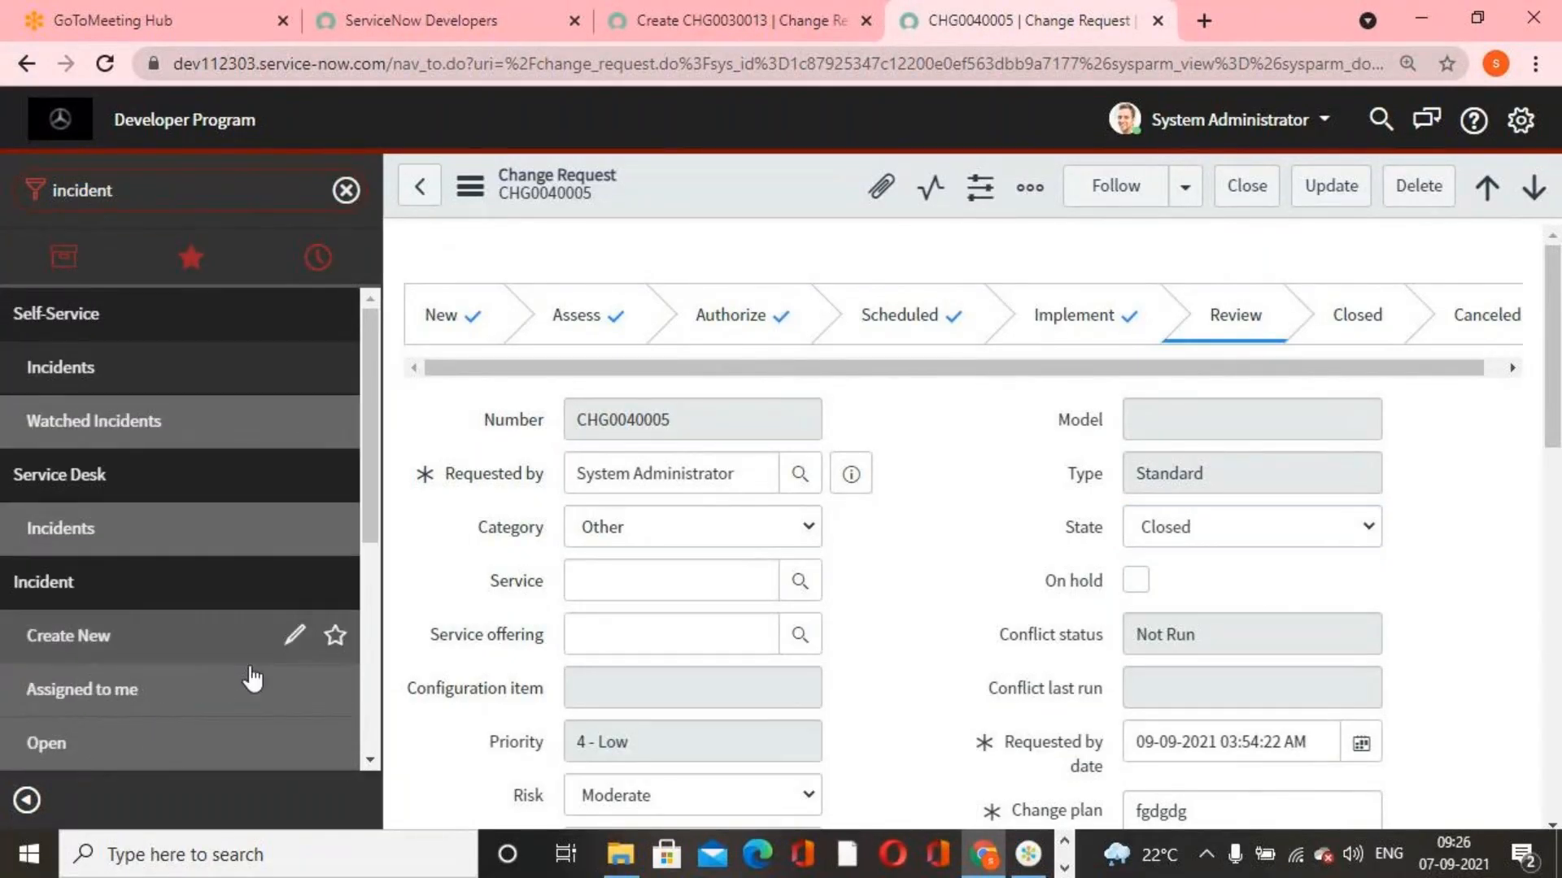
{"action": "scroll", "coordinate": [252, 679], "scroll_direction": "down", "scroll_amount": 3}
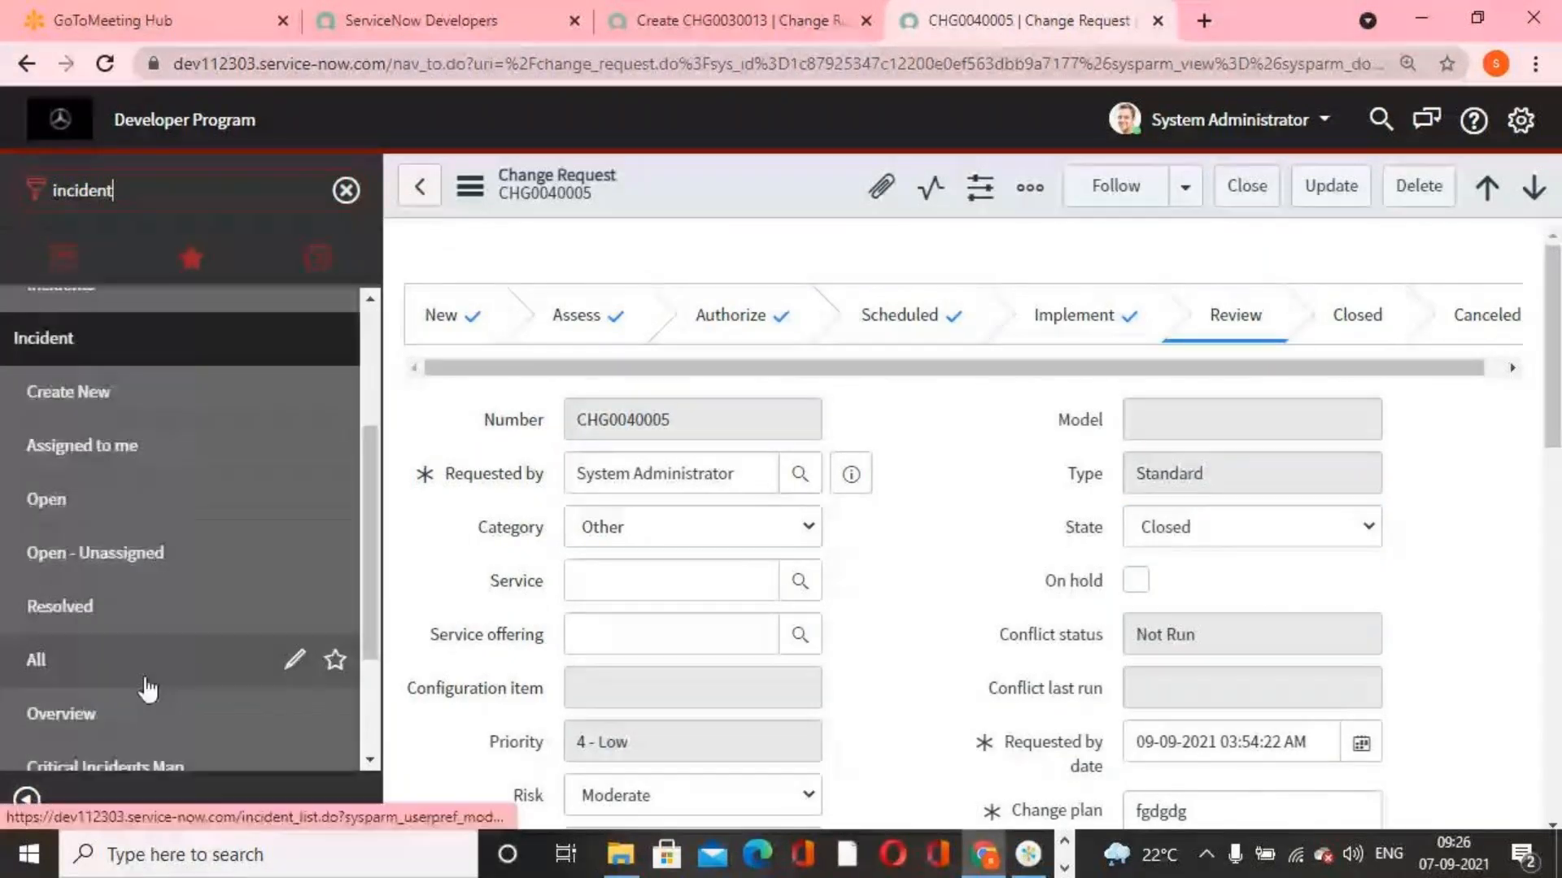
{"action": "left_click", "coordinate": [124, 397]}
{"action": "left_click", "coordinate": [920, 218]}
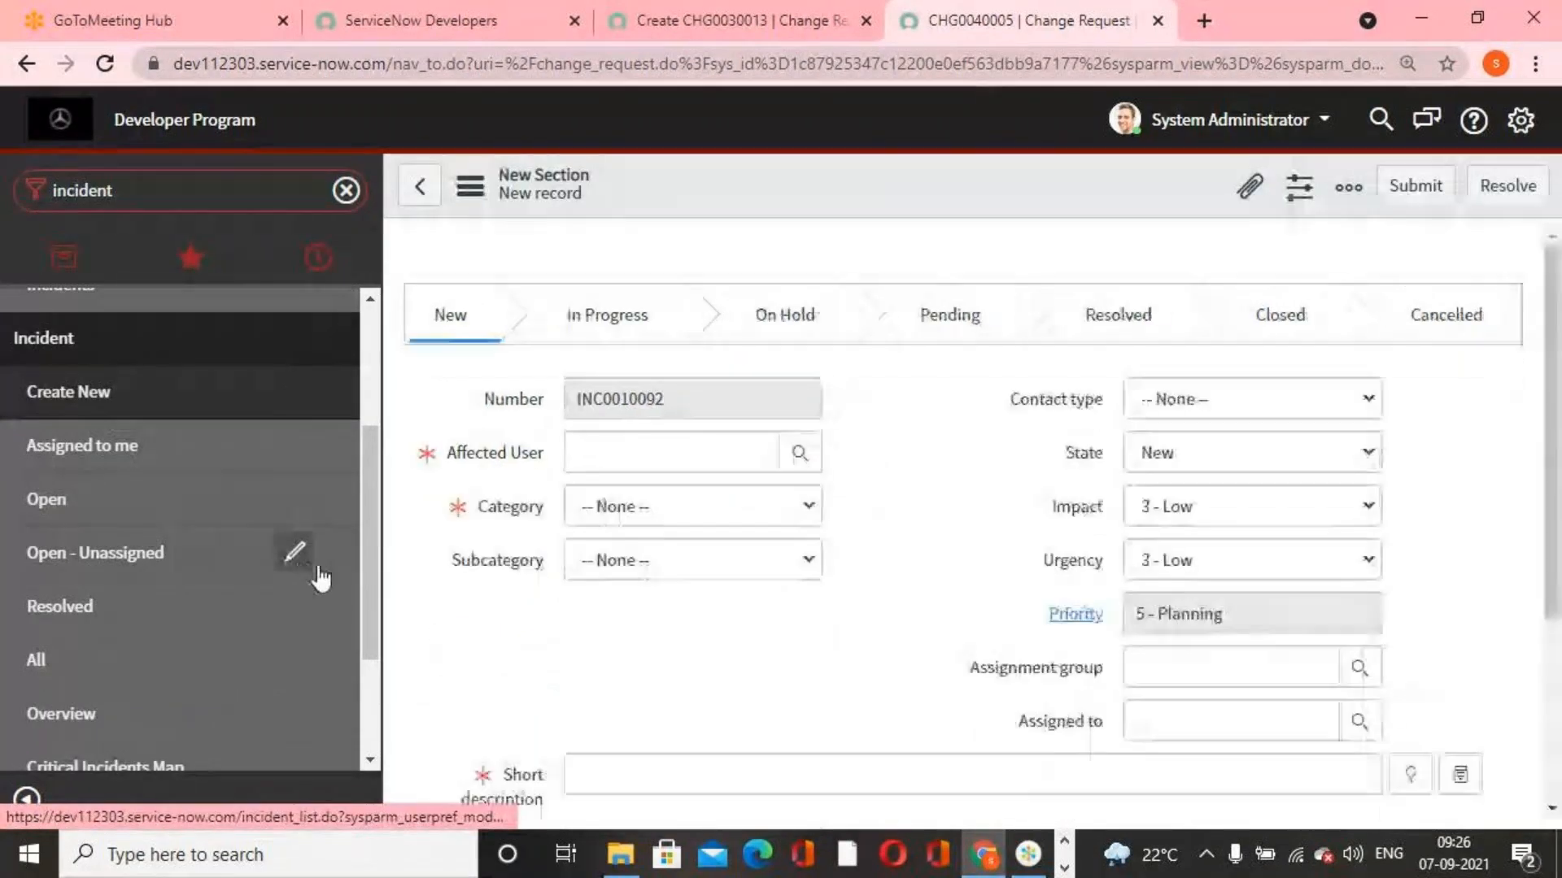
{"action": "left_click", "coordinate": [1027, 213]}
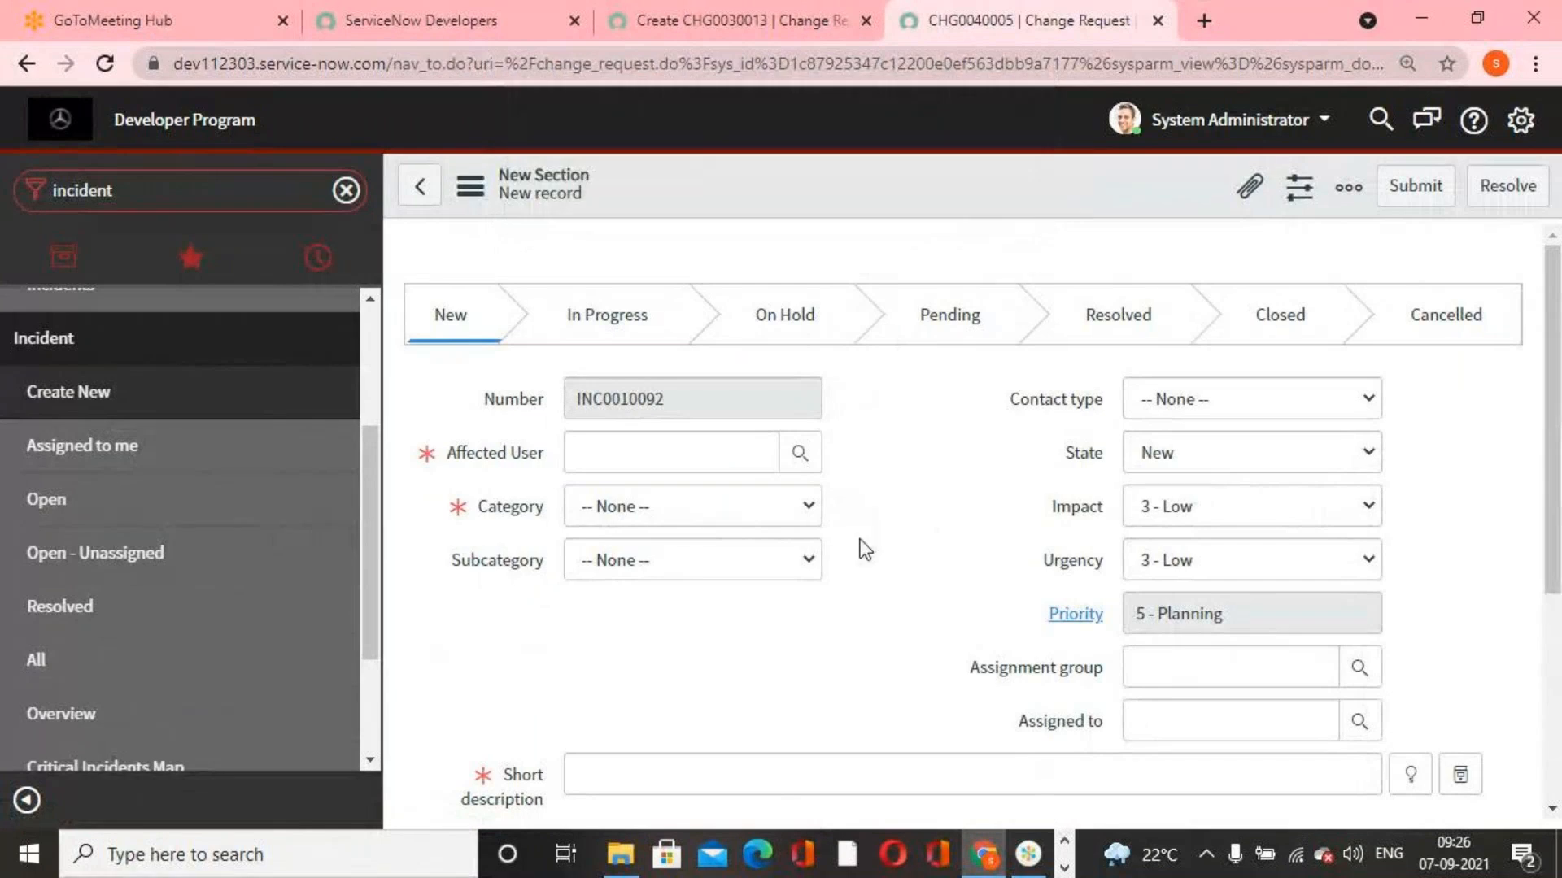
Open the list of UI policies configured for the incident form
{"action": "right_click", "coordinate": [812, 159]}
{"action": "right_click", "coordinate": [775, 180]}
{"action": "mouse_move", "coordinate": [899, 232]}
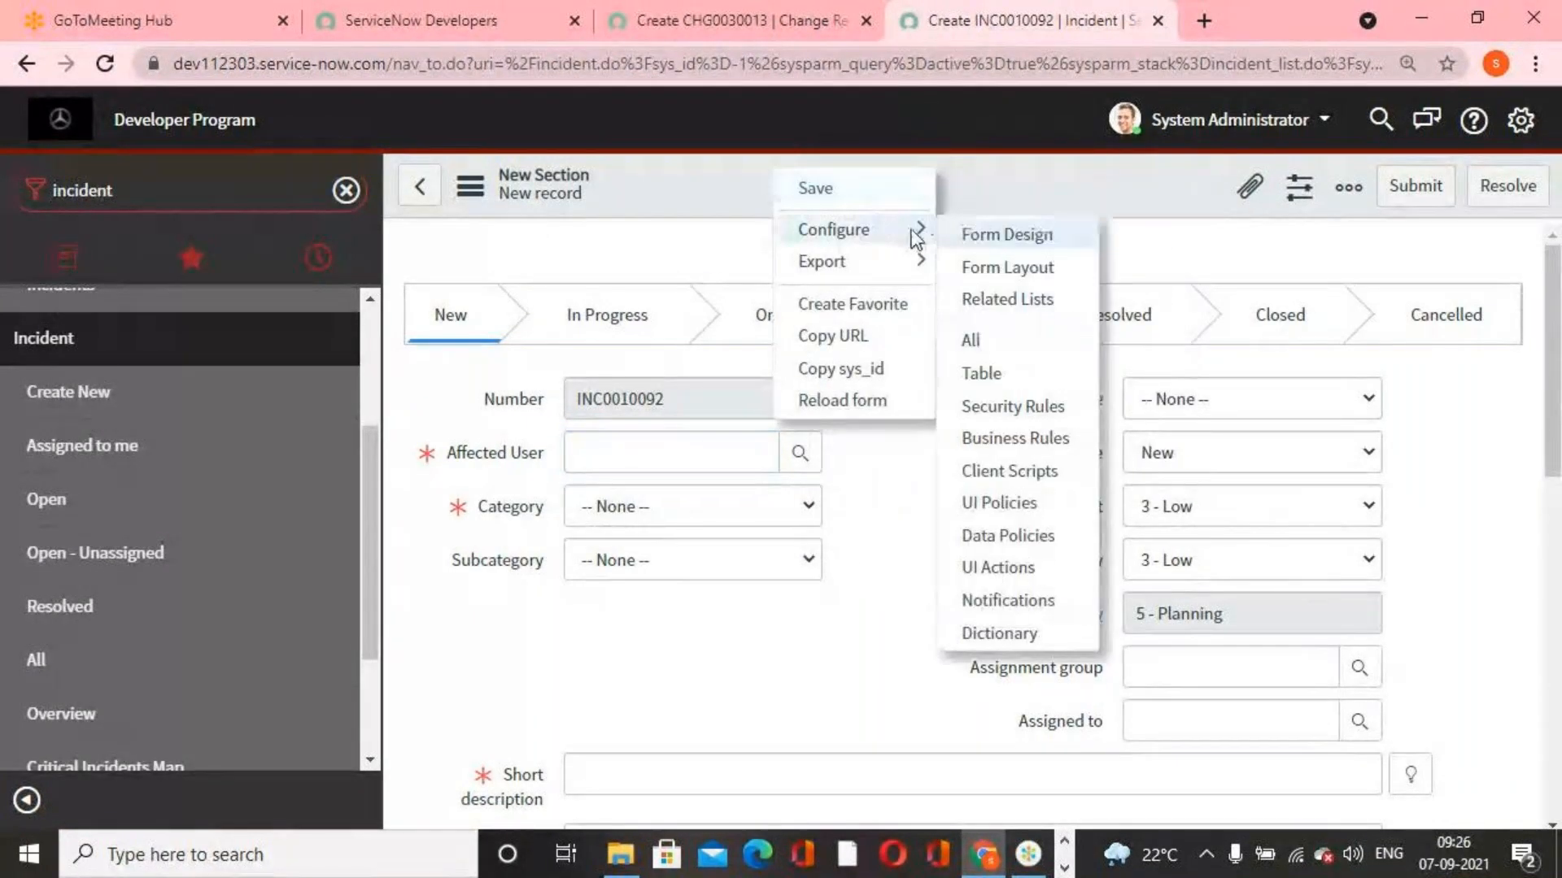
{"action": "left_click", "coordinate": [1002, 505]}
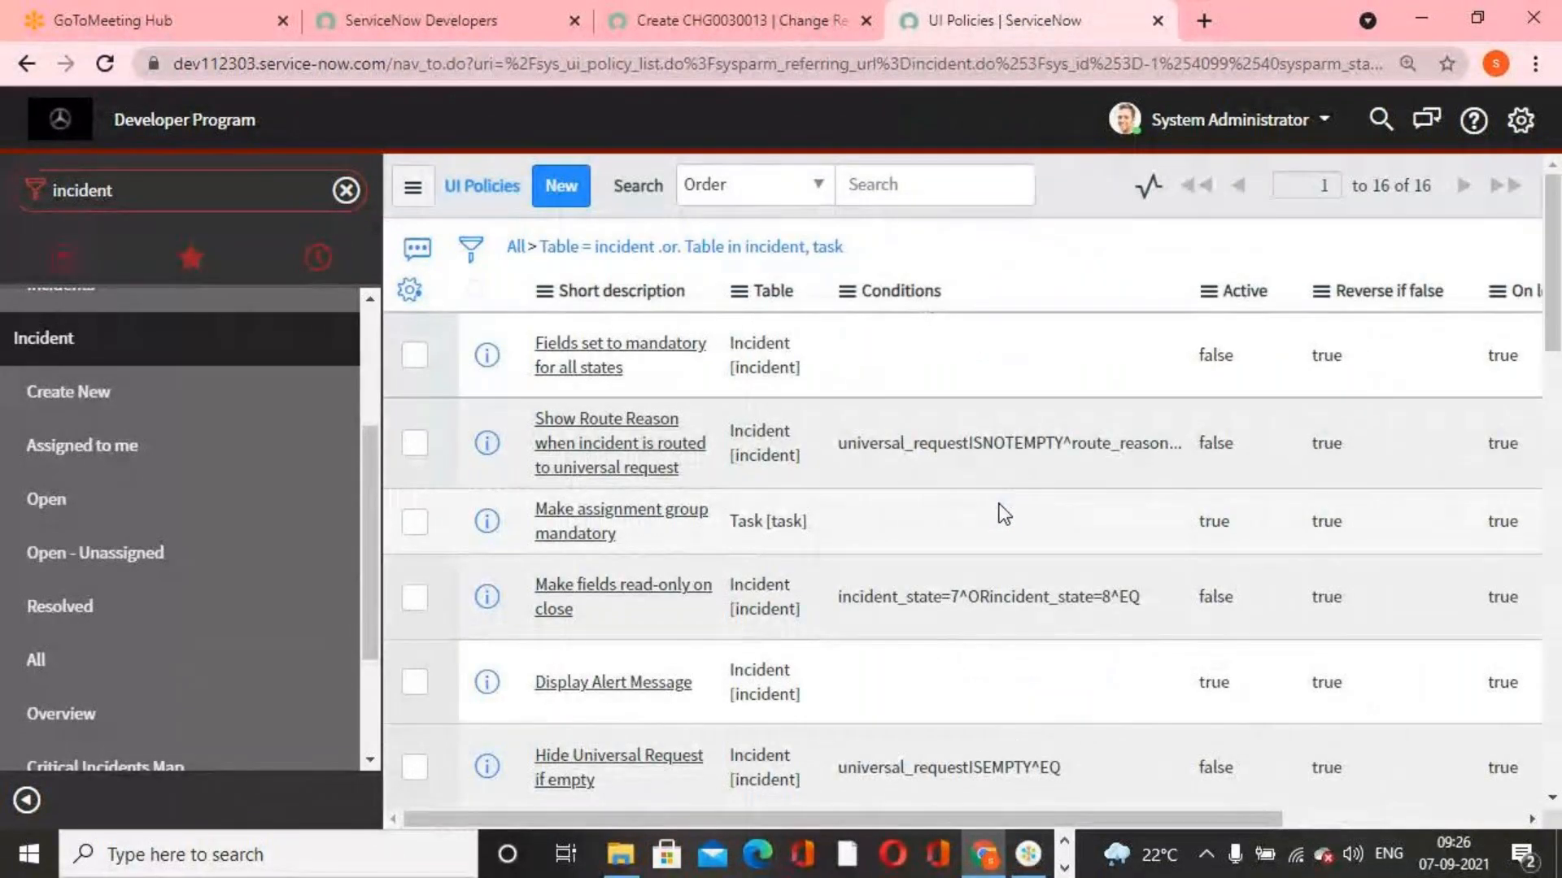
Examine the incident UI policies, checking their conditions, Active flags and Order values
{"action": "scroll", "coordinate": [809, 570], "scroll_direction": "down", "scroll_amount": 10}
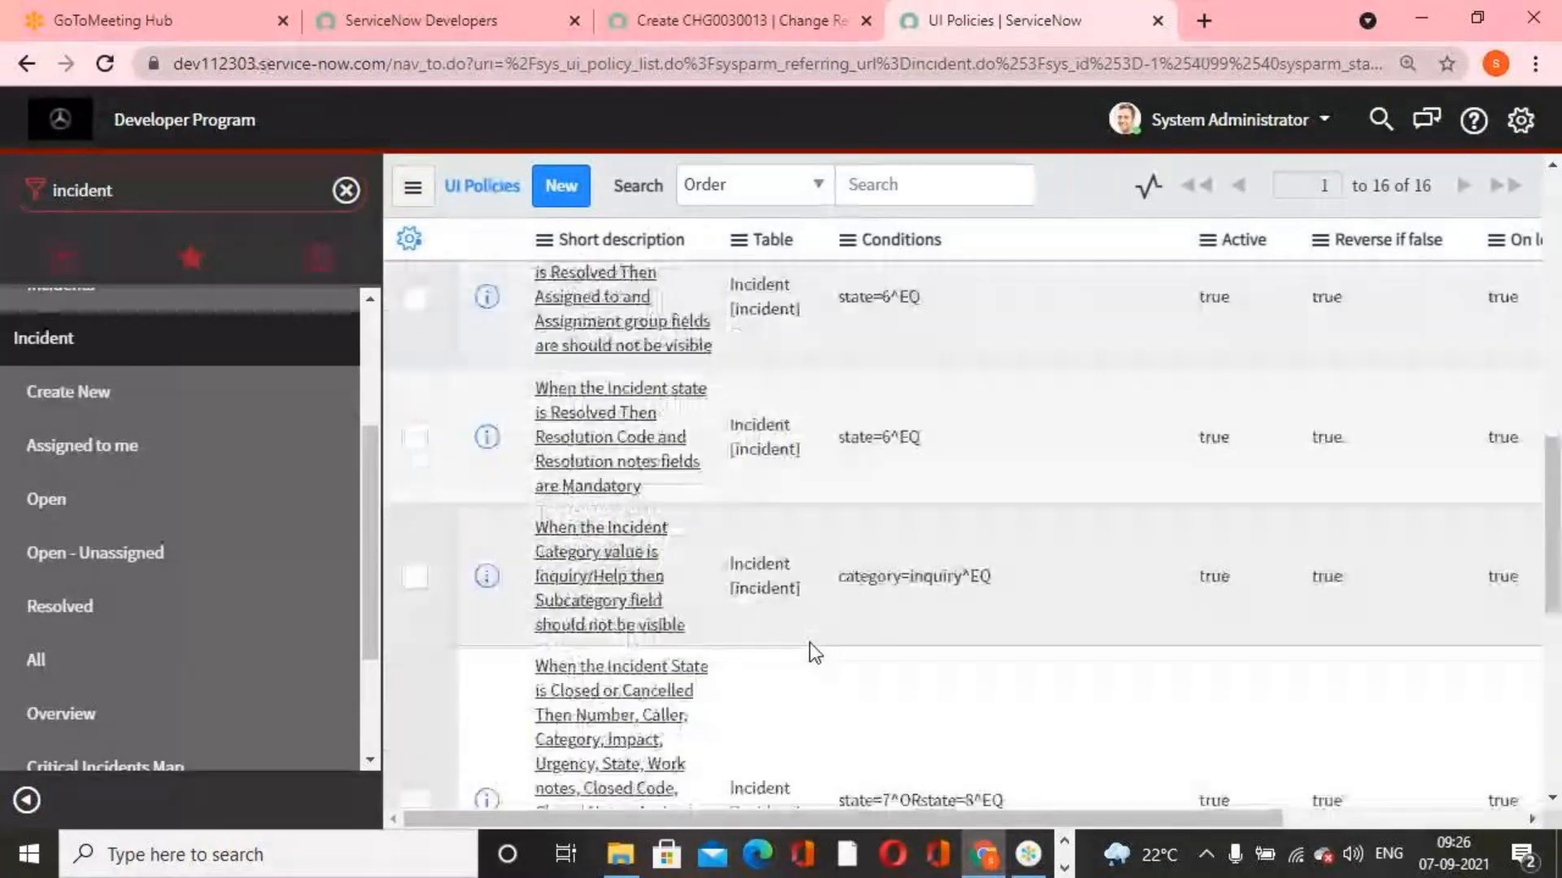
{"action": "scroll", "coordinate": [810, 643], "scroll_direction": "up", "scroll_amount": 10}
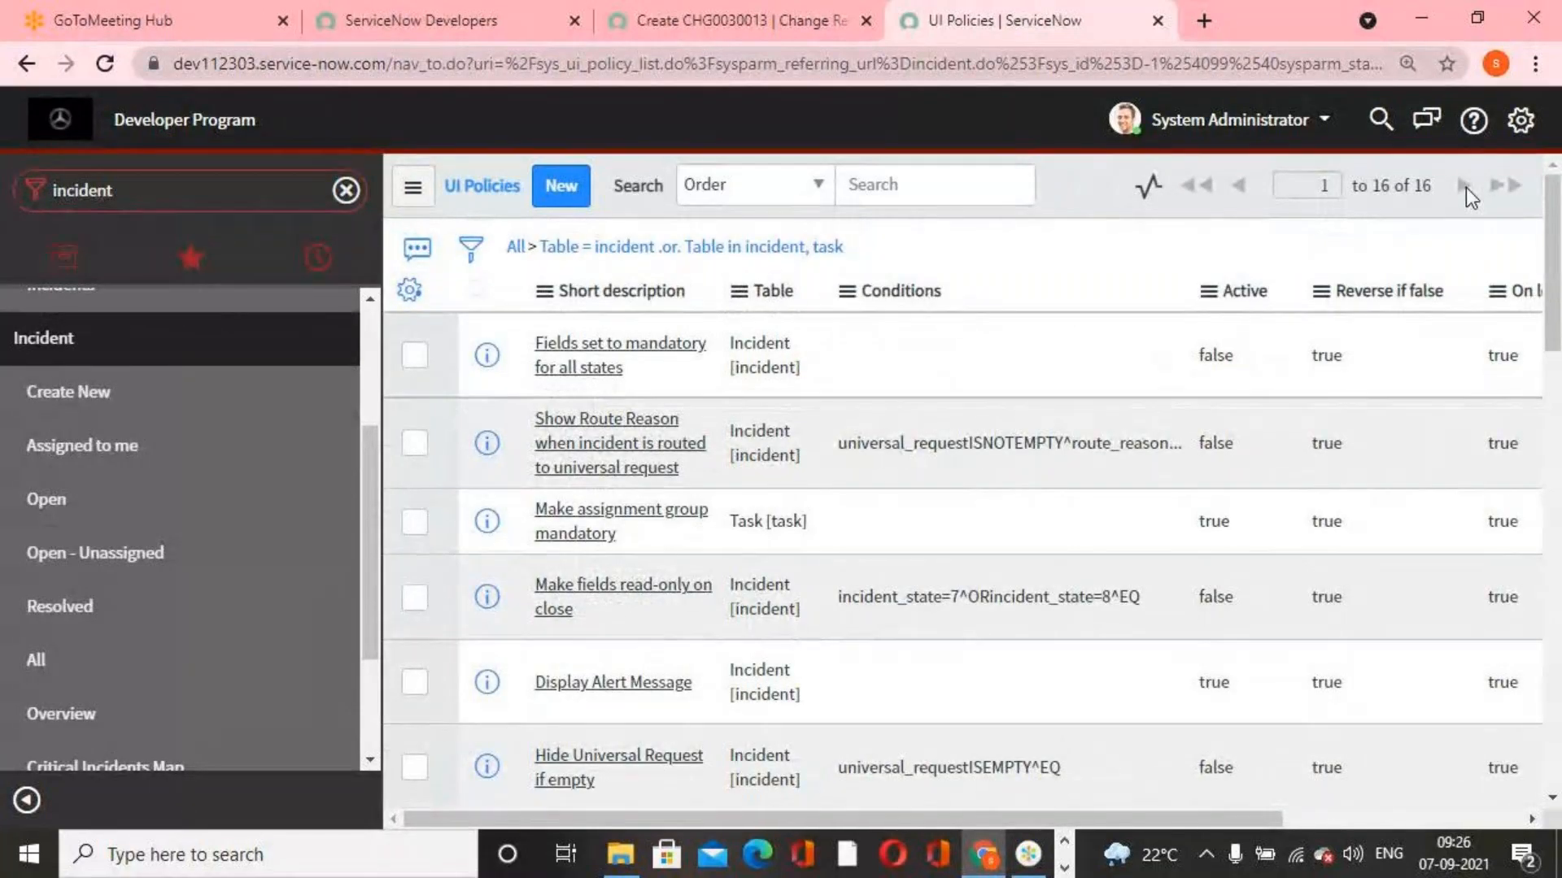
{"action": "scroll", "coordinate": [1192, 472], "scroll_direction": "down", "scroll_amount": 6}
{"action": "left_click_drag", "start_coordinate": [1173, 822], "coordinate": [1411, 823]}
{"action": "scroll", "coordinate": [1505, 480], "scroll_direction": "down", "scroll_amount": 3}
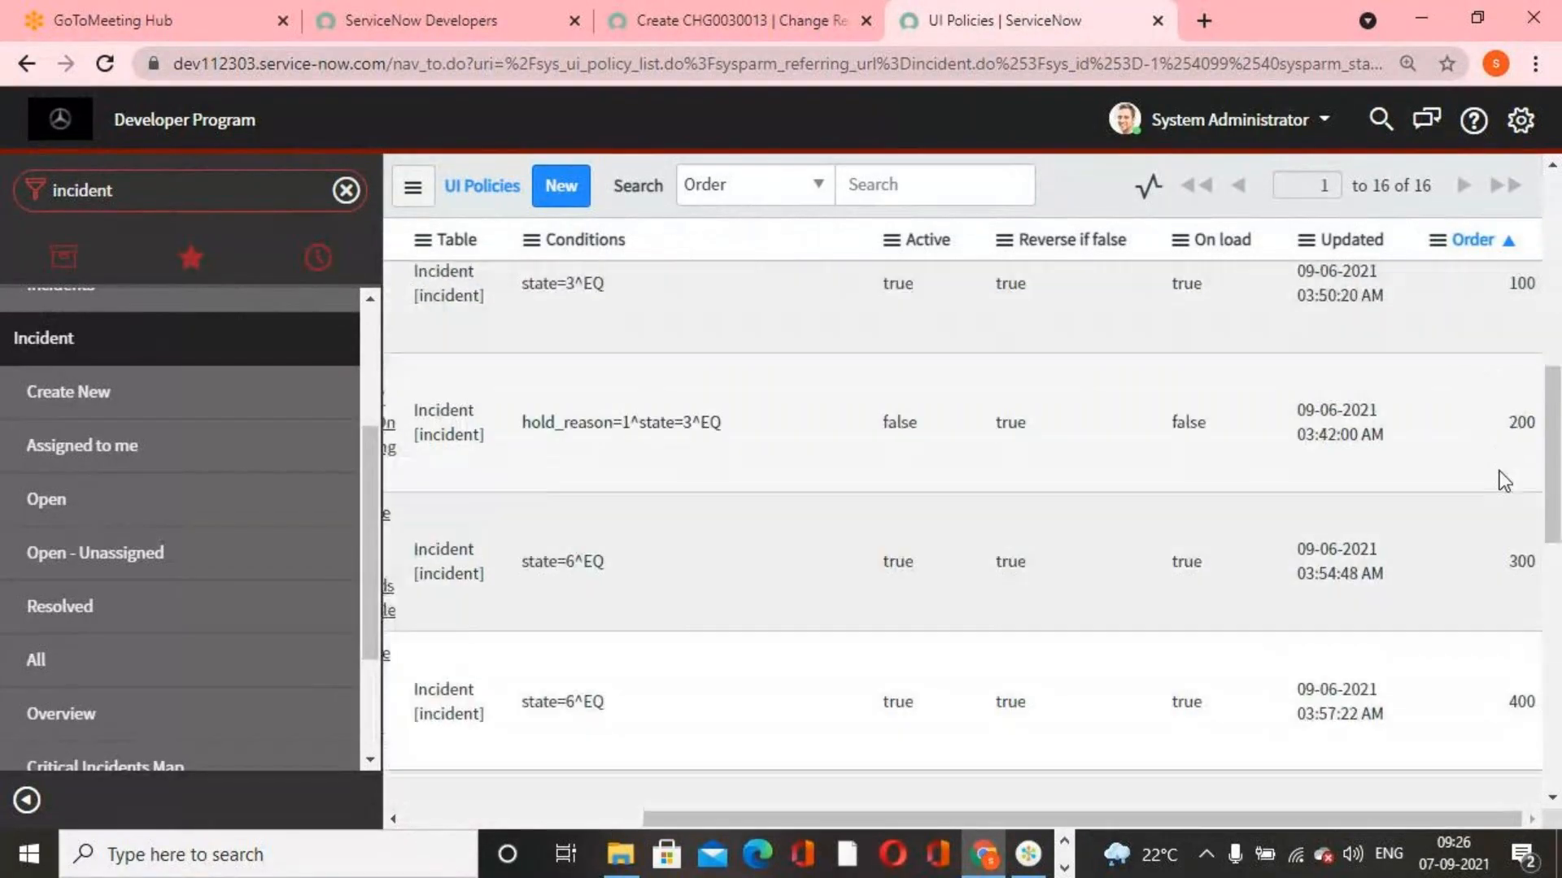
{"action": "scroll", "coordinate": [1504, 480], "scroll_direction": "down", "scroll_amount": 8}
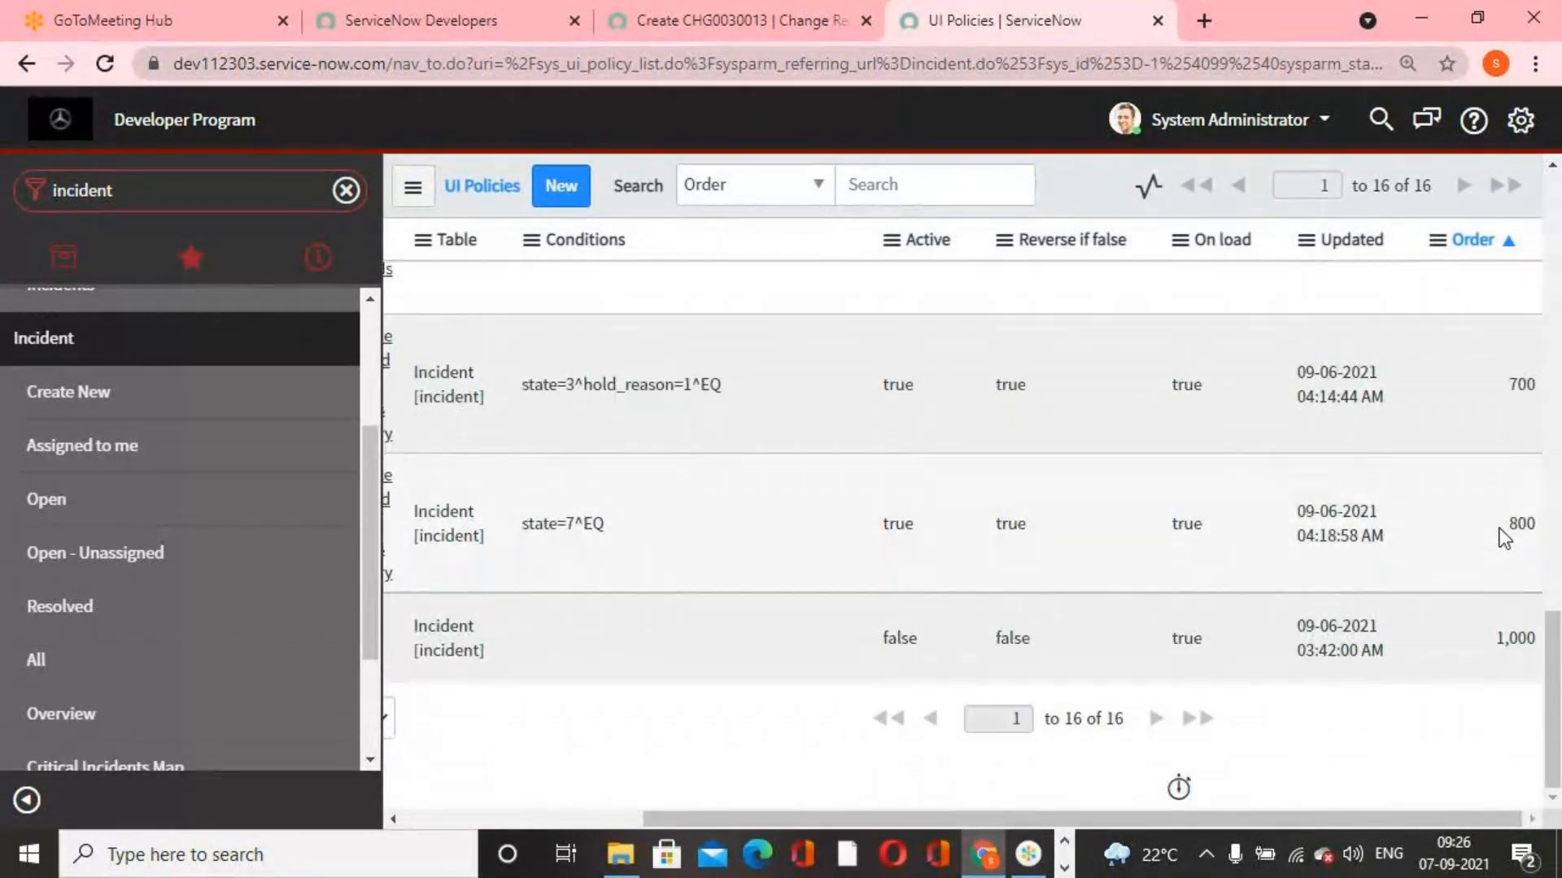
{"action": "scroll", "coordinate": [1500, 529], "scroll_direction": "up", "scroll_amount": 15}
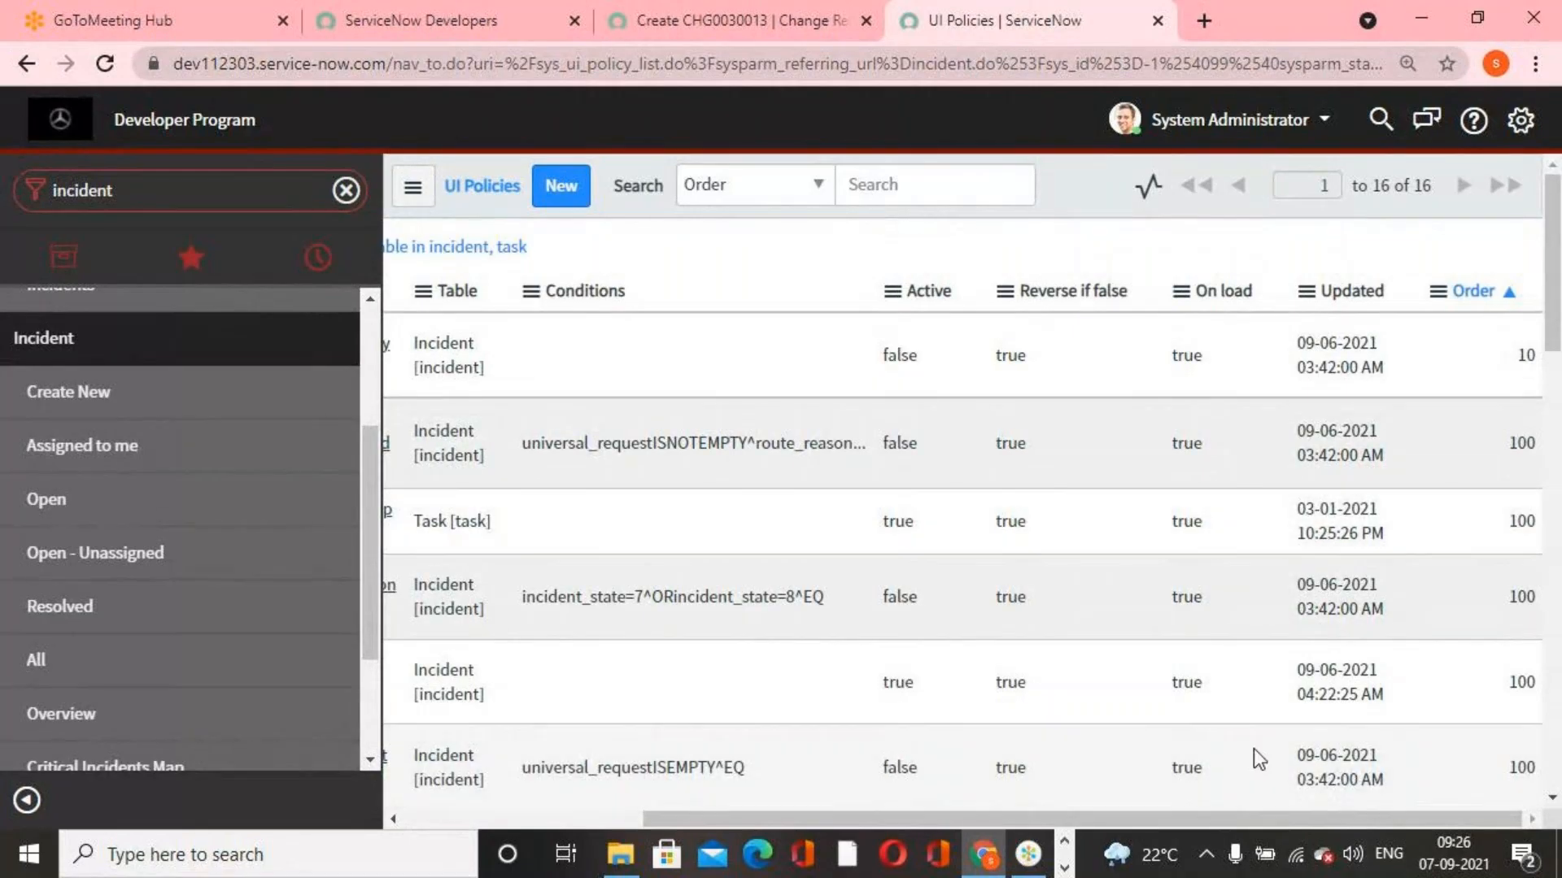
{"action": "left_click_drag", "start_coordinate": [1185, 826], "coordinate": [584, 793]}
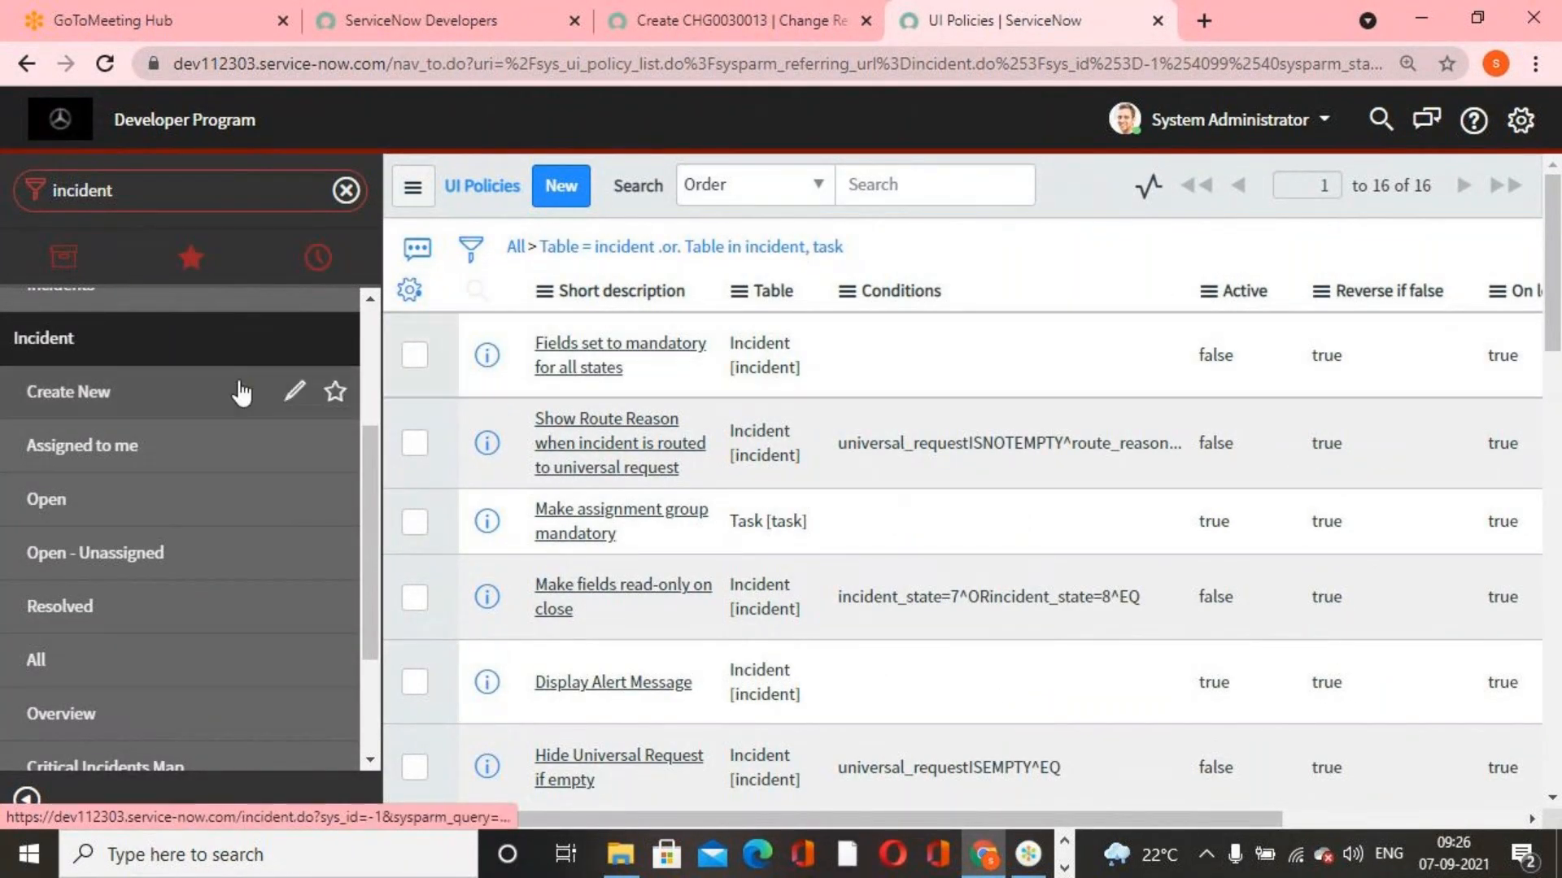
From another new incident form, open all configurations for the Incident table and review its UI policies
{"action": "left_click", "coordinate": [133, 389]}
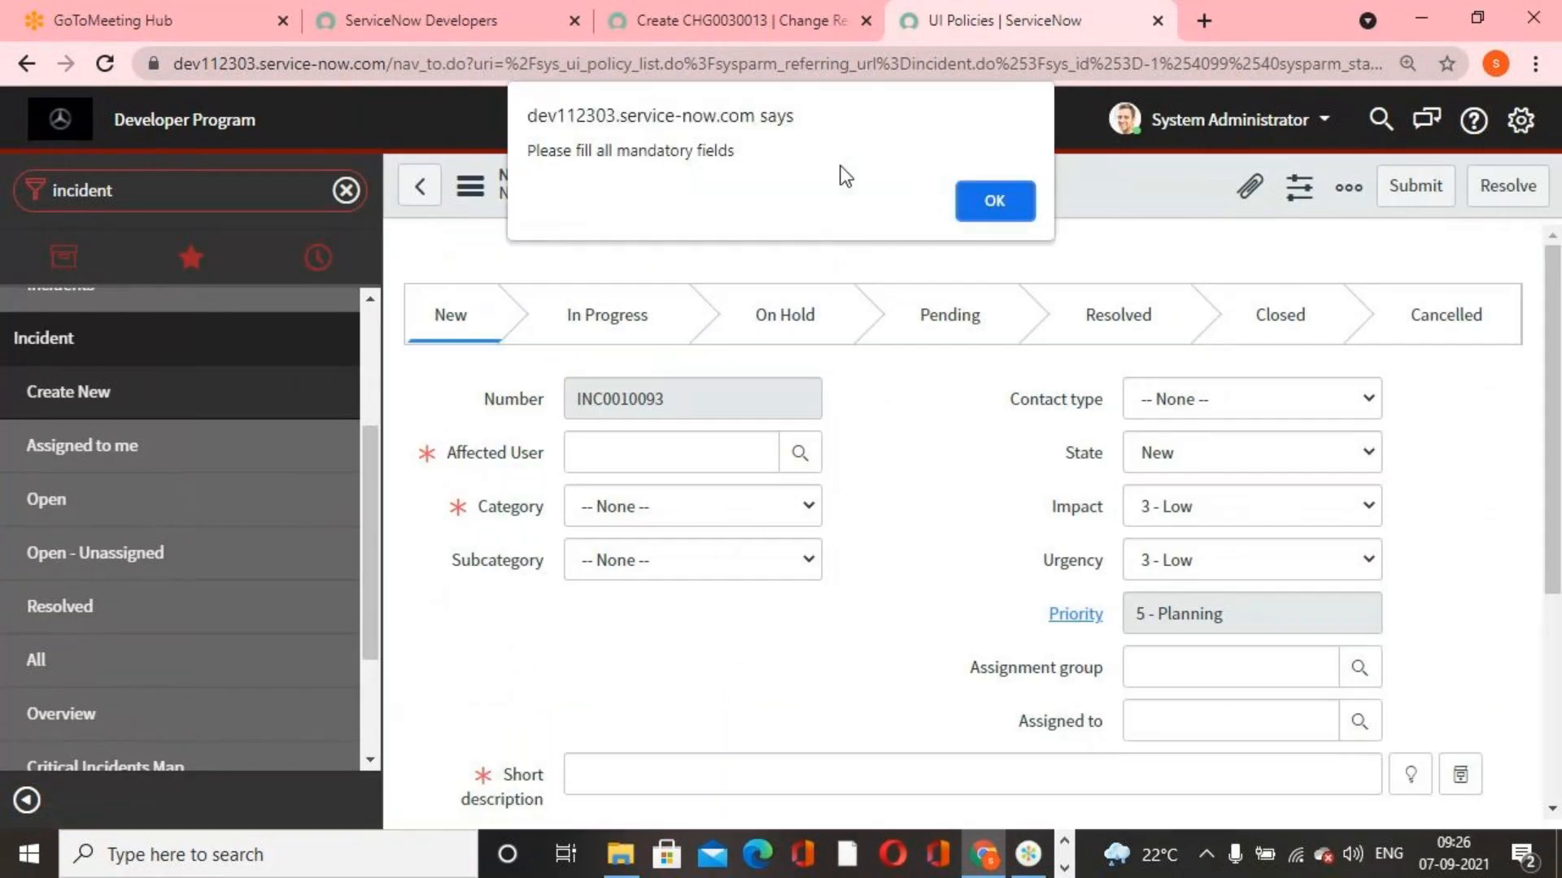
{"action": "left_click", "coordinate": [993, 200]}
{"action": "right_click", "coordinate": [867, 189]}
{"action": "mouse_move", "coordinate": [941, 251]}
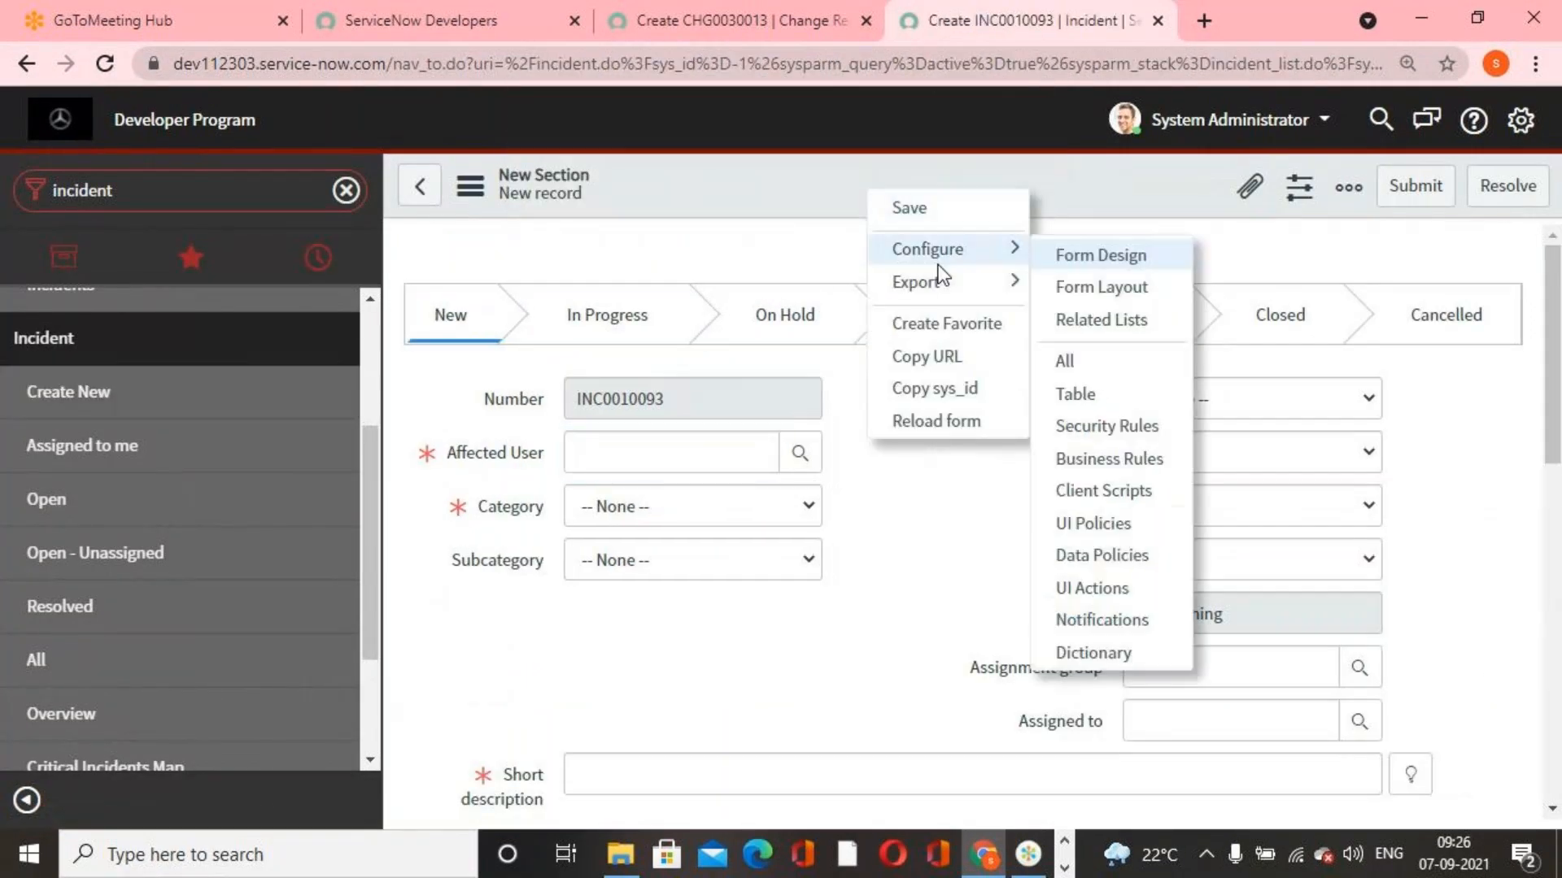
{"action": "left_click", "coordinate": [1077, 359]}
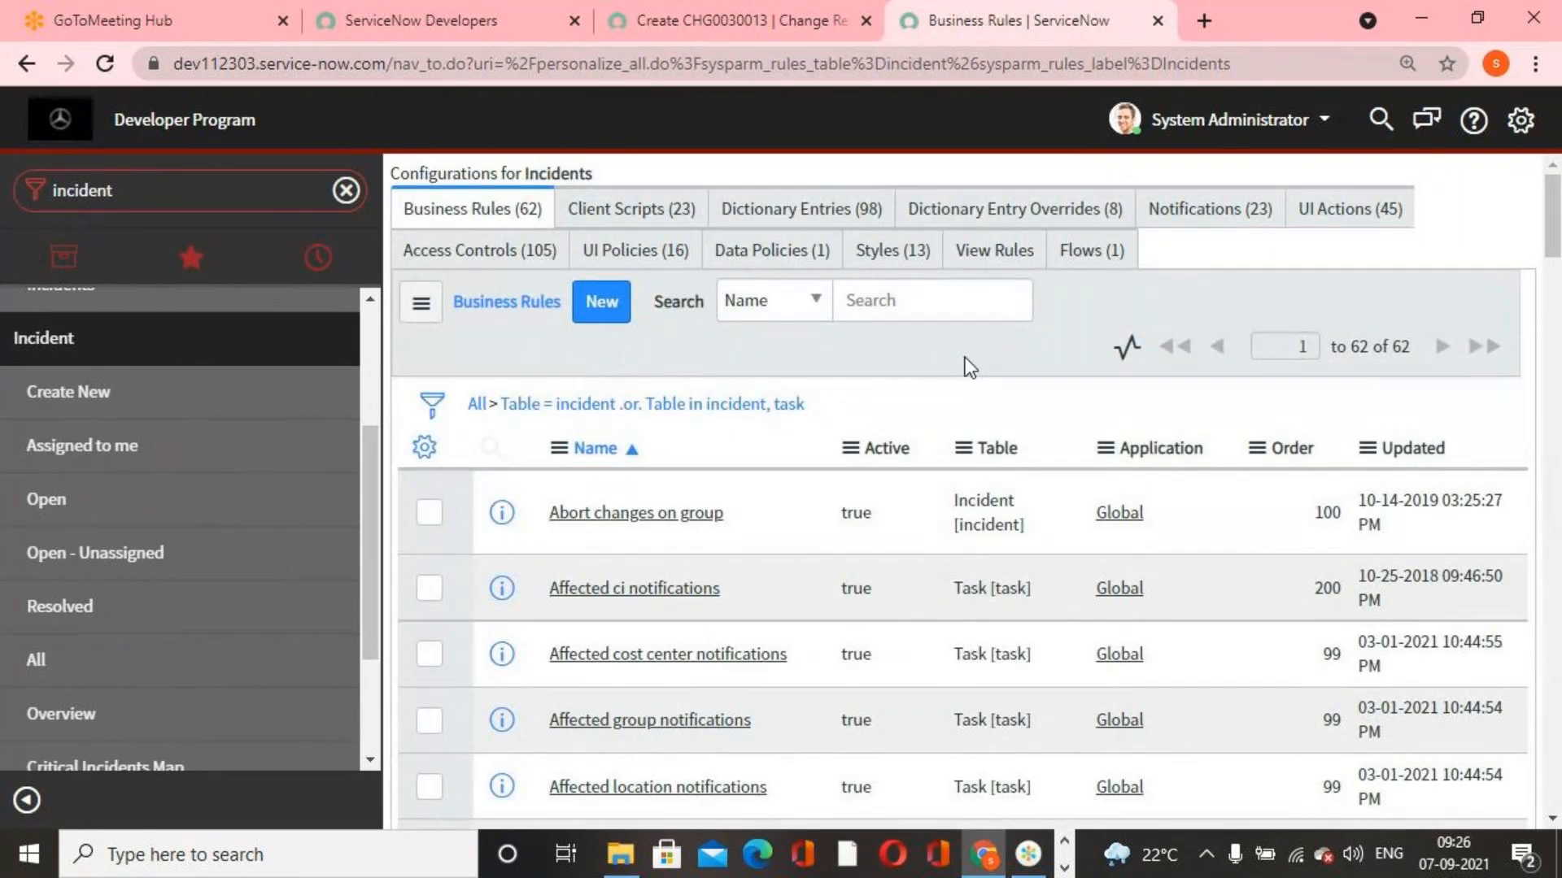
{"action": "left_click", "coordinate": [665, 264]}
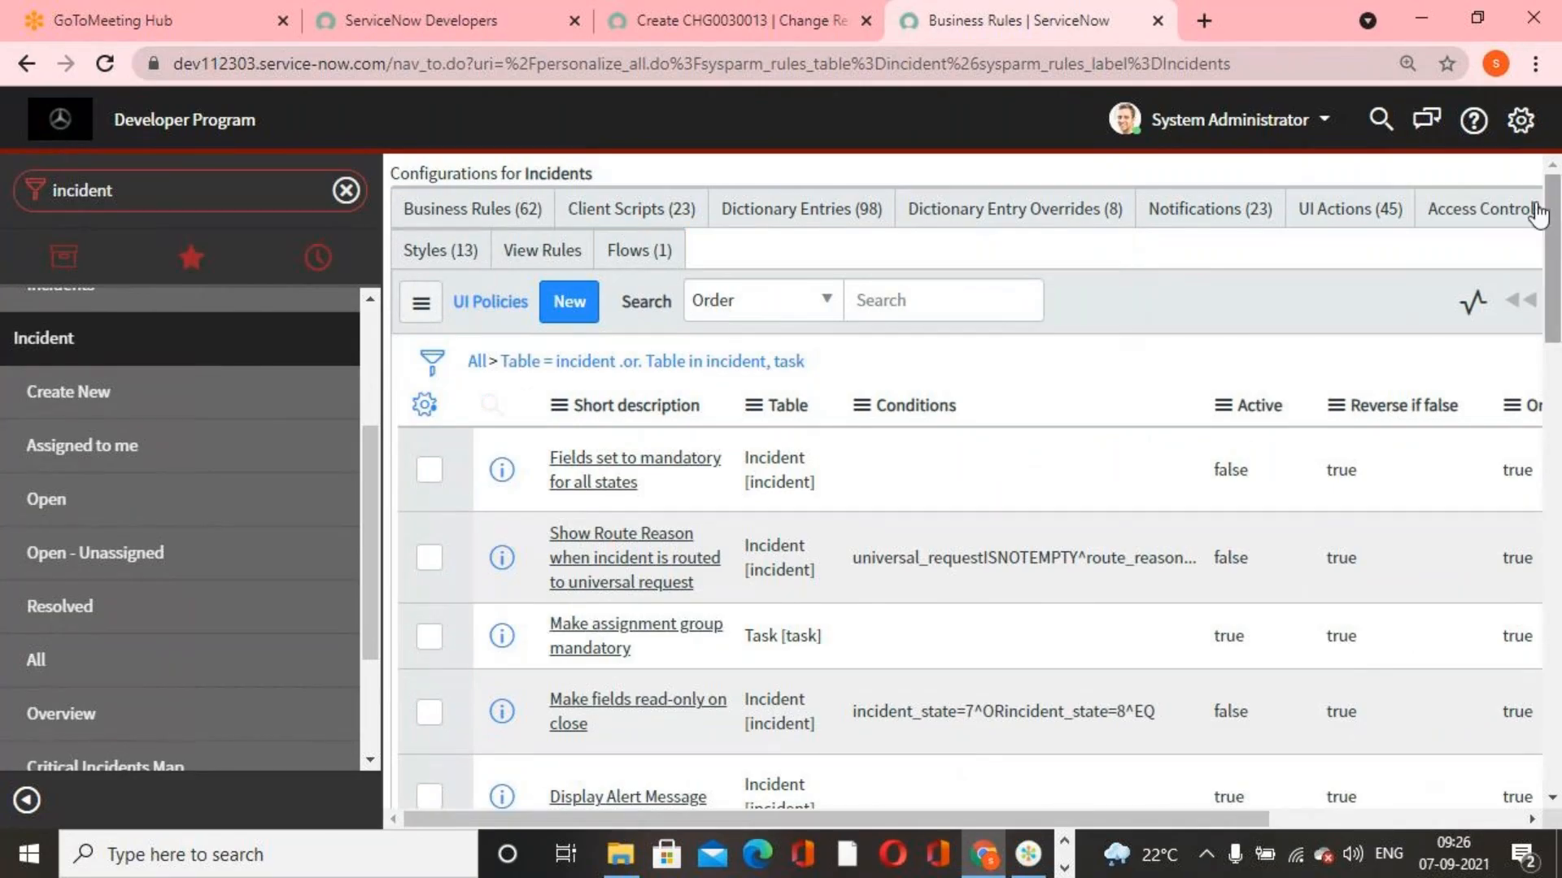
{"action": "scroll", "coordinate": [749, 570], "scroll_direction": "down", "scroll_amount": 15}
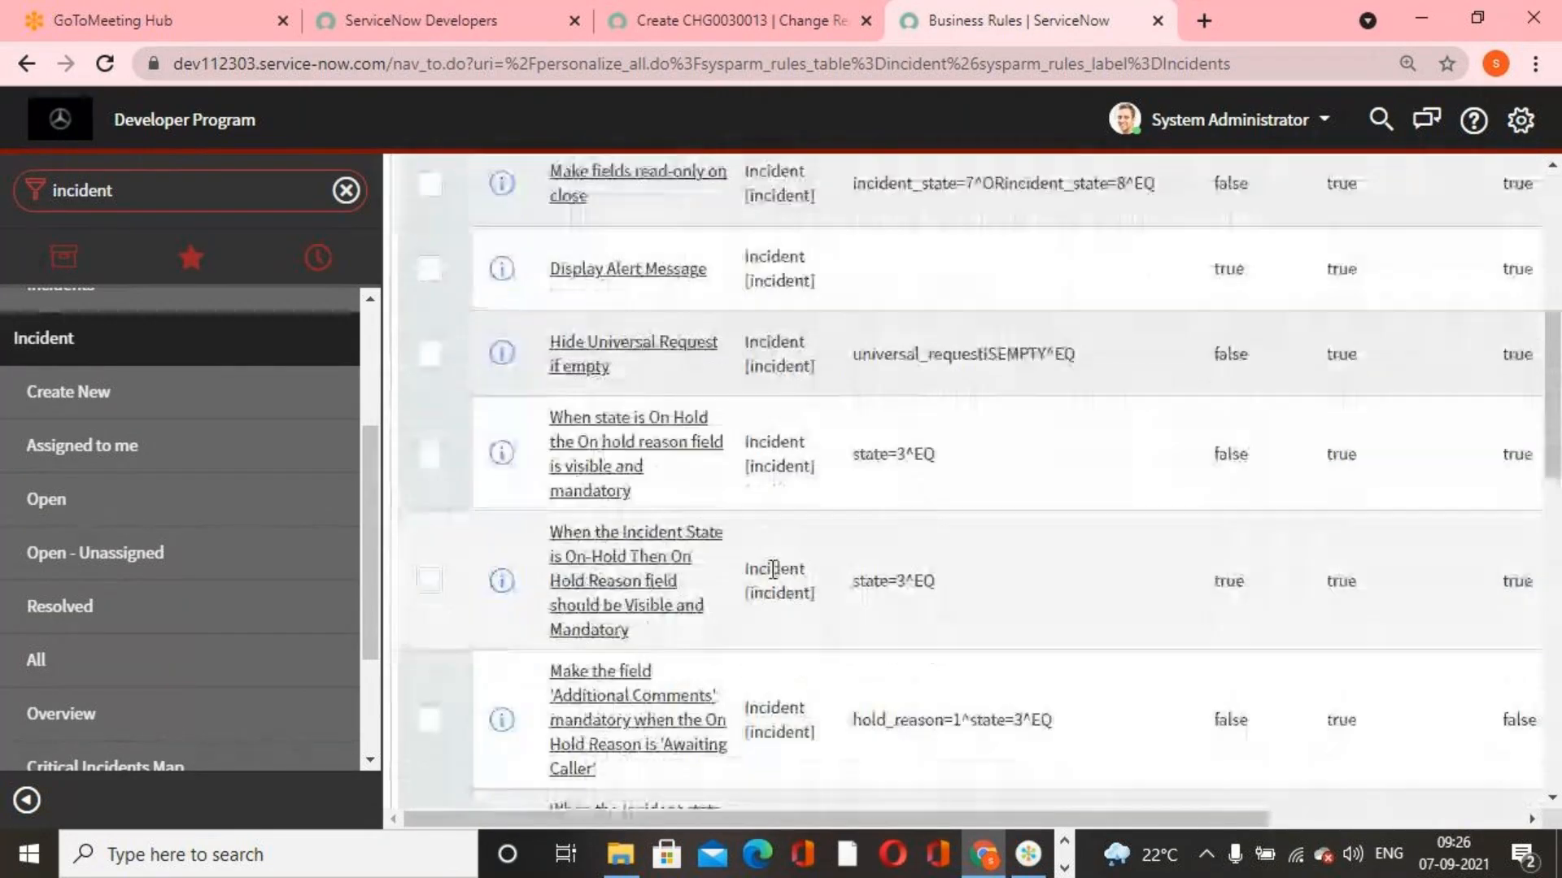
{"action": "scroll", "coordinate": [793, 559], "scroll_direction": "up", "scroll_amount": 15}
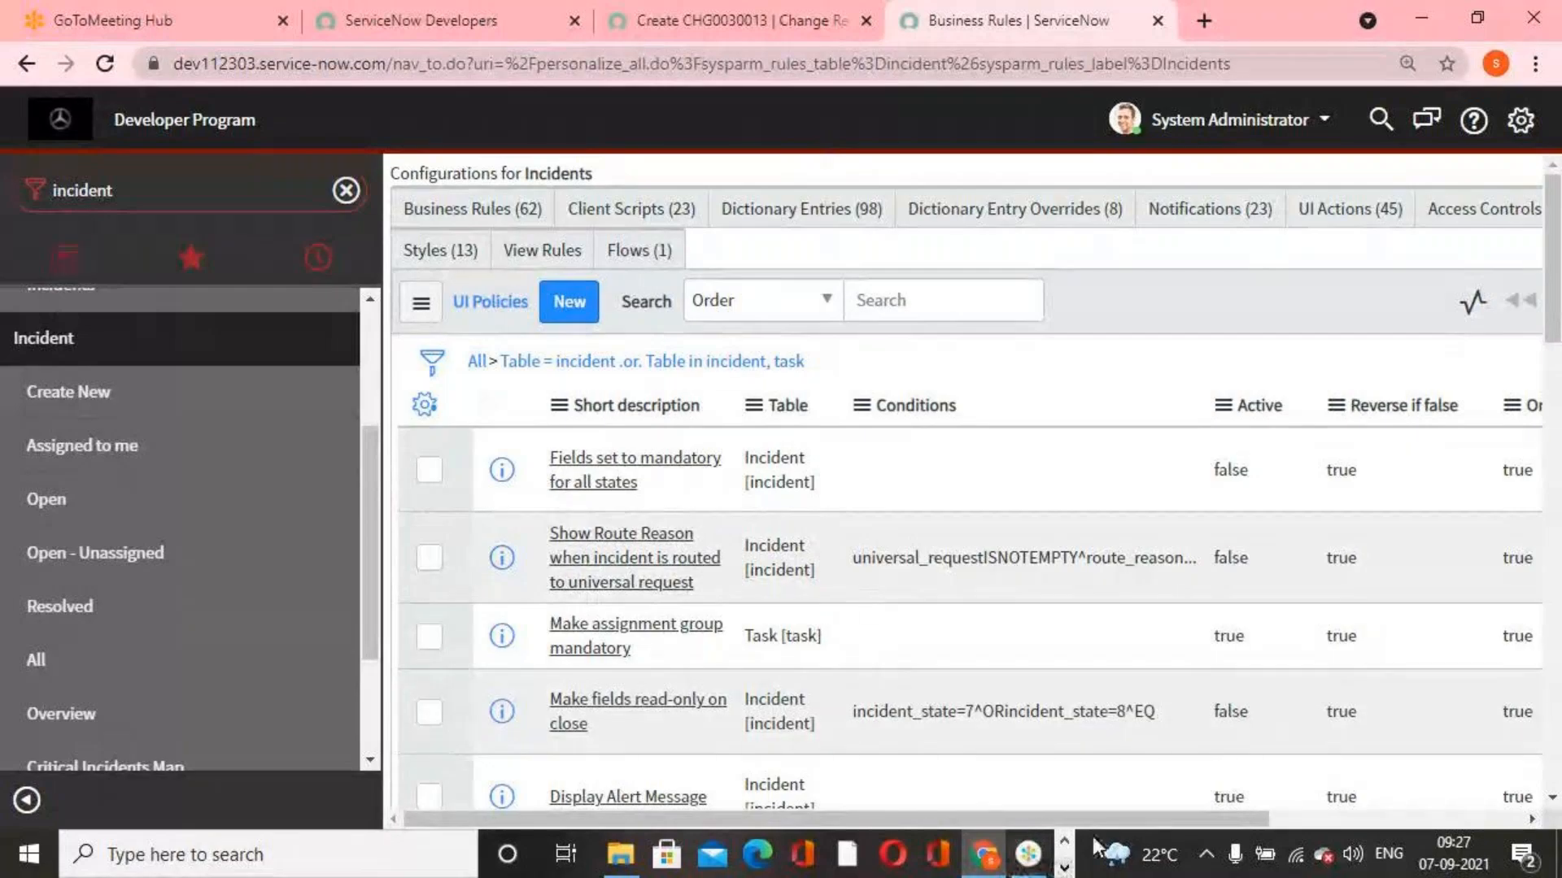
Minimize the browser and open Service Now LIVE First Edition.pdf from the DATADRIVE1 (D:) drive in File Explorer
{"action": "left_click", "coordinate": [1433, 15]}
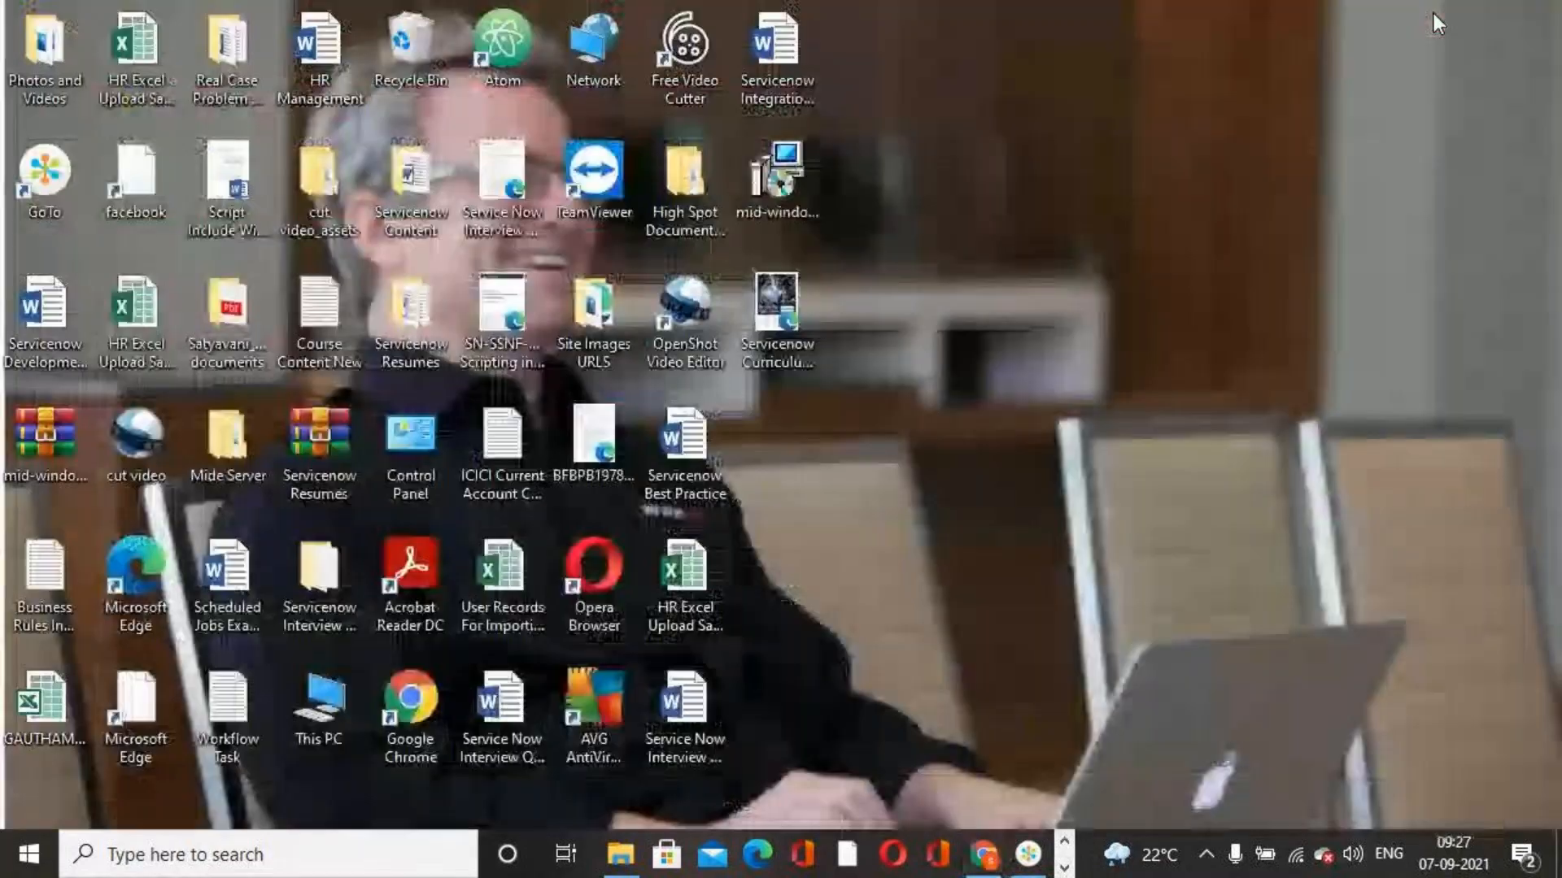
{"action": "key", "text": "super+e"}
{"action": "scroll", "coordinate": [491, 489], "scroll_direction": "down", "scroll_amount": 10}
{"action": "left_click", "coordinate": [220, 672]}
{"action": "scroll", "coordinate": [436, 578], "scroll_direction": "down", "scroll_amount": 2}
{"action": "scroll", "coordinate": [433, 616], "scroll_direction": "up", "scroll_amount": 2}
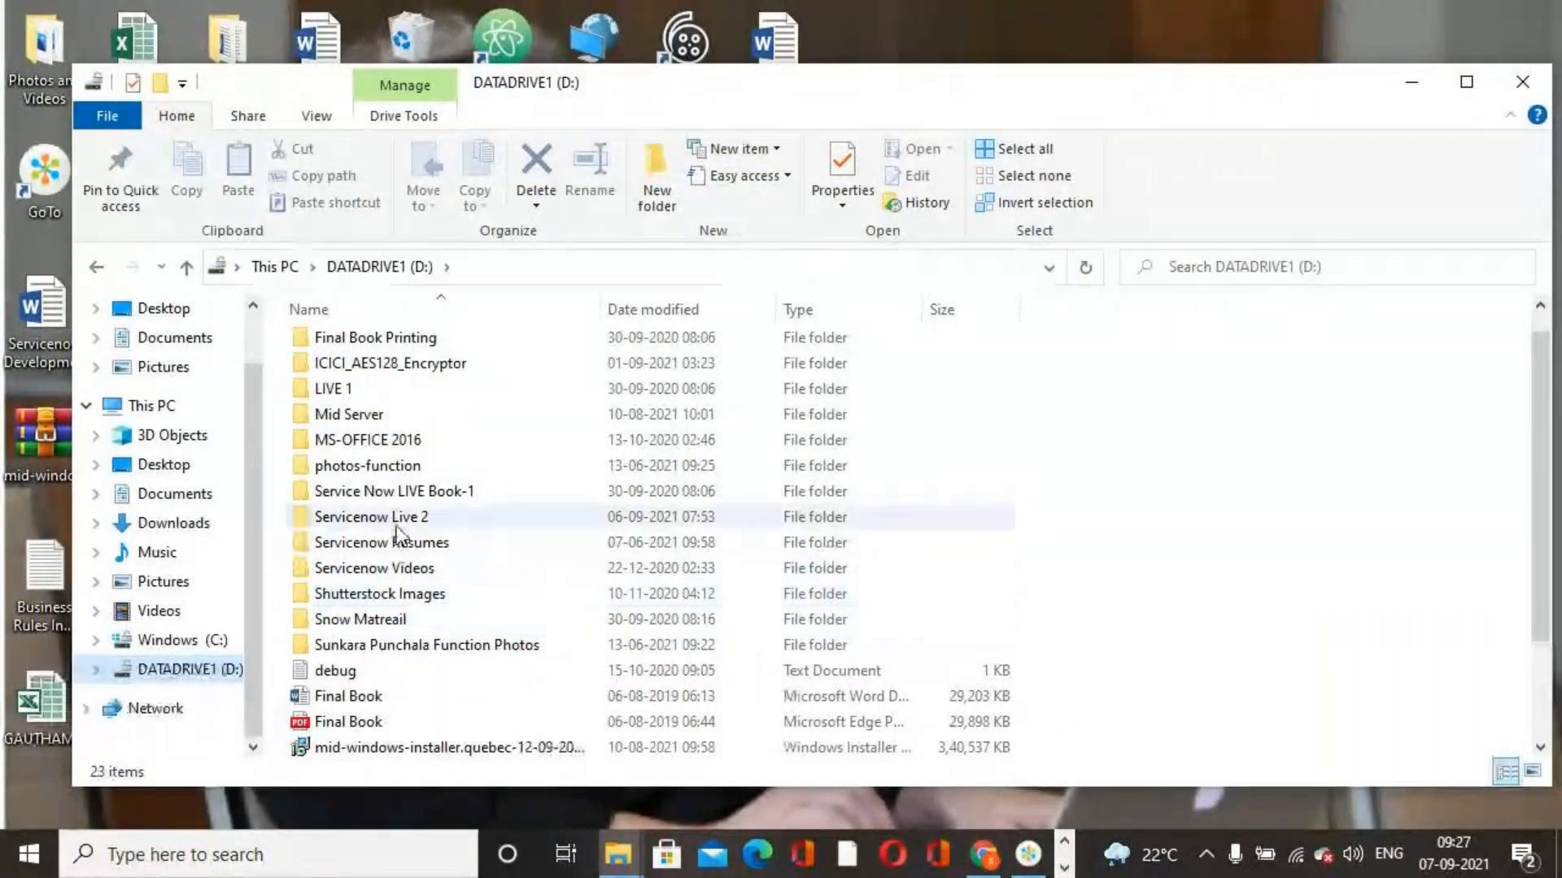
{"action": "scroll", "coordinate": [415, 634], "scroll_direction": "down", "scroll_amount": 2}
{"action": "double_click", "coordinate": [417, 669]}
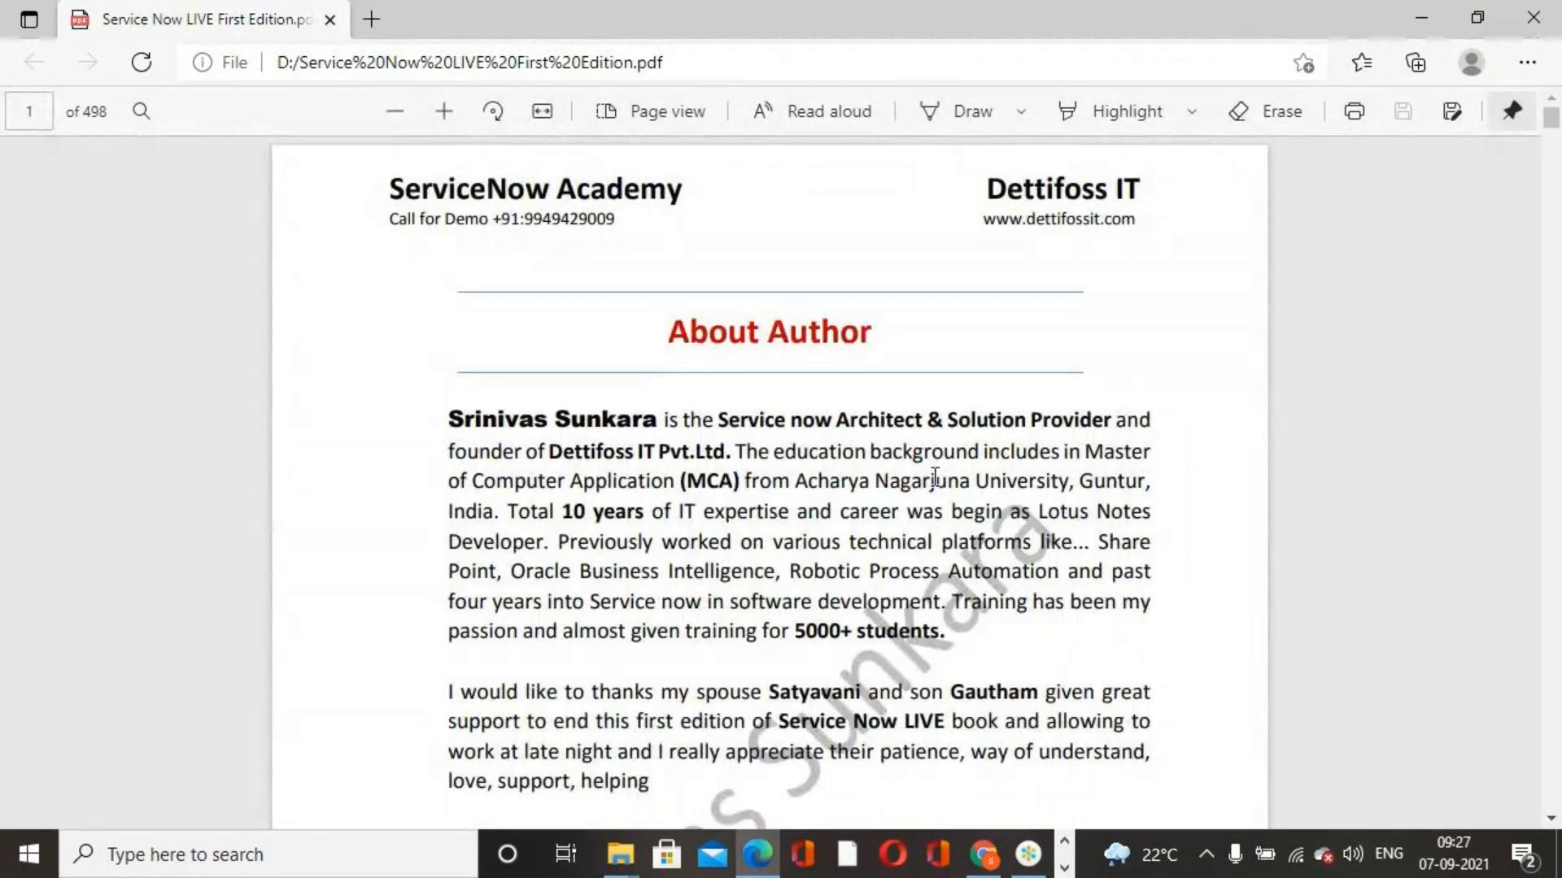
Find Chapter 10 on page 180 of the PDF book and select its title "Data Policies"
{"action": "scroll", "coordinate": [936, 478], "scroll_direction": "down", "scroll_amount": 5}
{"action": "left_click_drag", "start_coordinate": [1551, 122], "coordinate": [1551, 372]}
{"action": "scroll", "coordinate": [970, 587], "scroll_direction": "down", "scroll_amount": 4}
{"action": "scroll", "coordinate": [1007, 540], "scroll_direction": "down", "scroll_amount": 20}
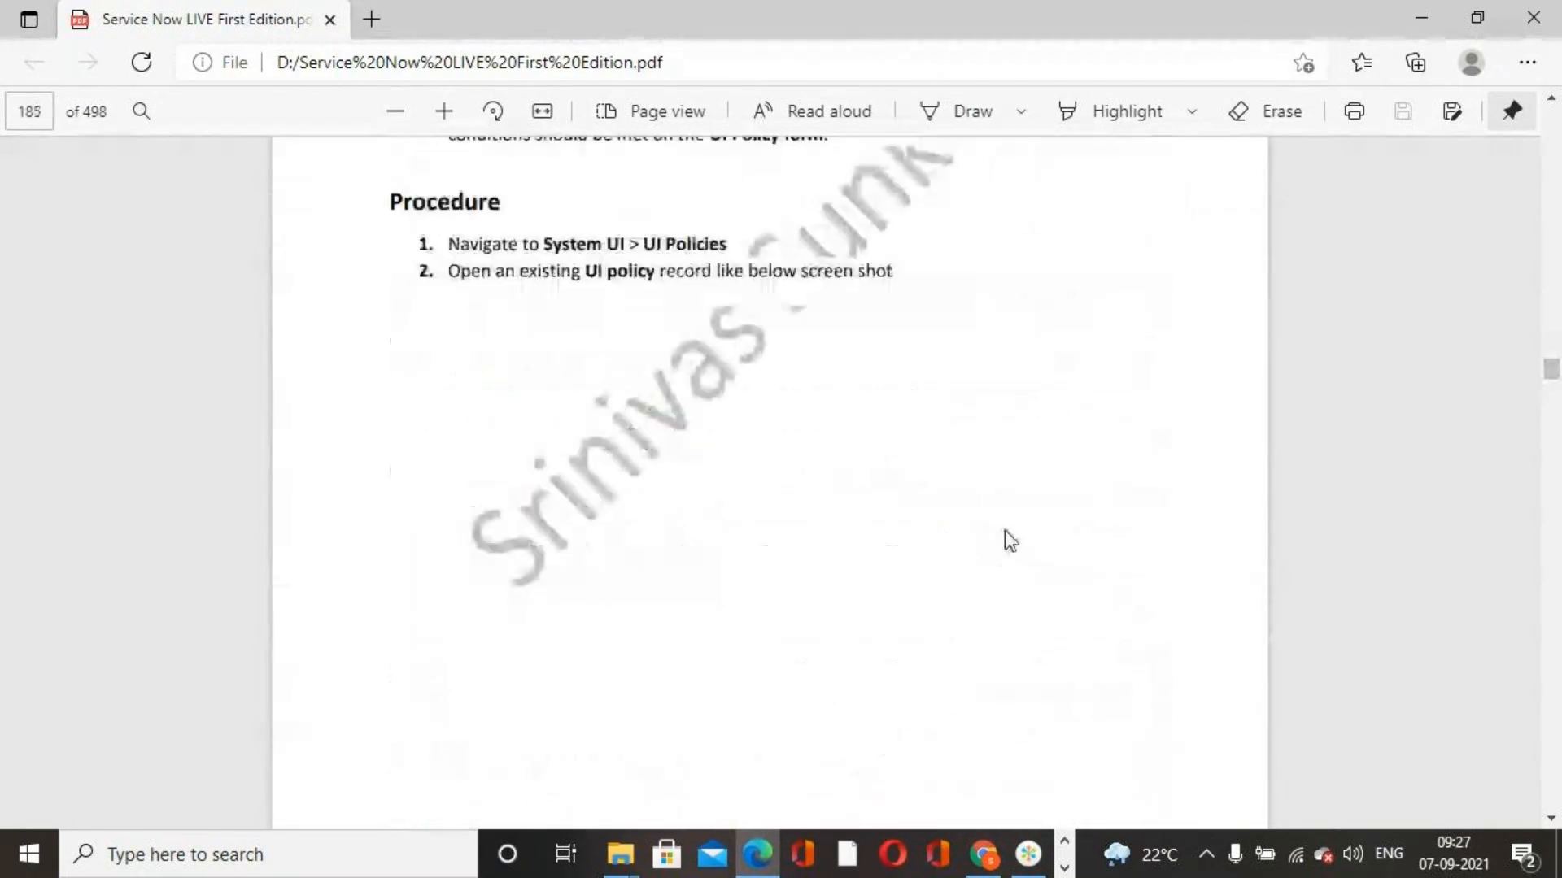
{"action": "scroll", "coordinate": [1010, 520], "scroll_direction": "down", "scroll_amount": 20}
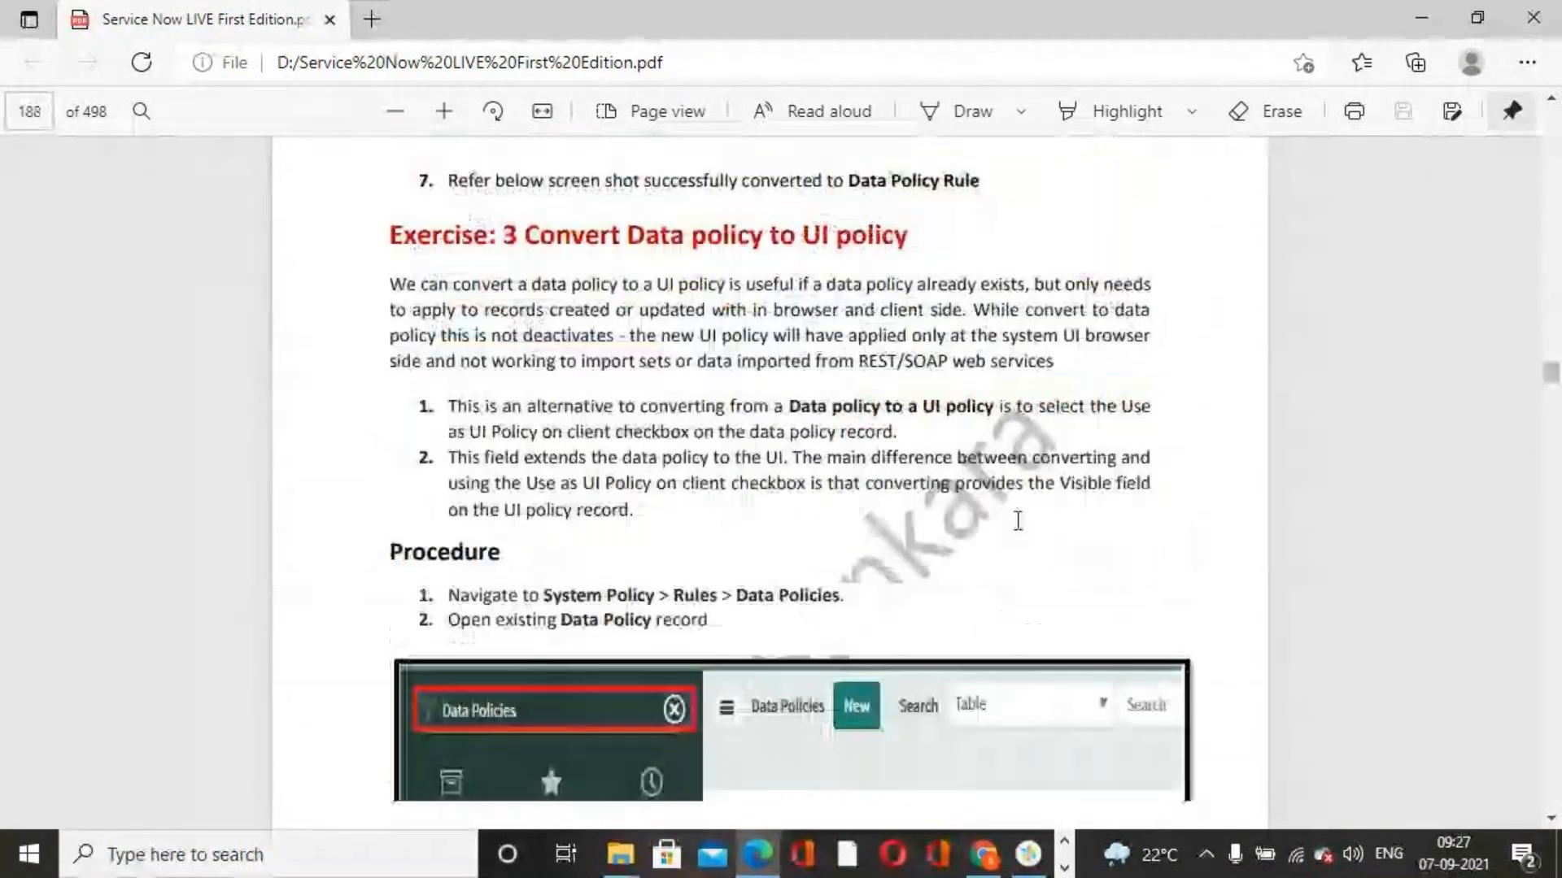
{"action": "scroll", "coordinate": [1045, 553], "scroll_direction": "up", "scroll_amount": 15}
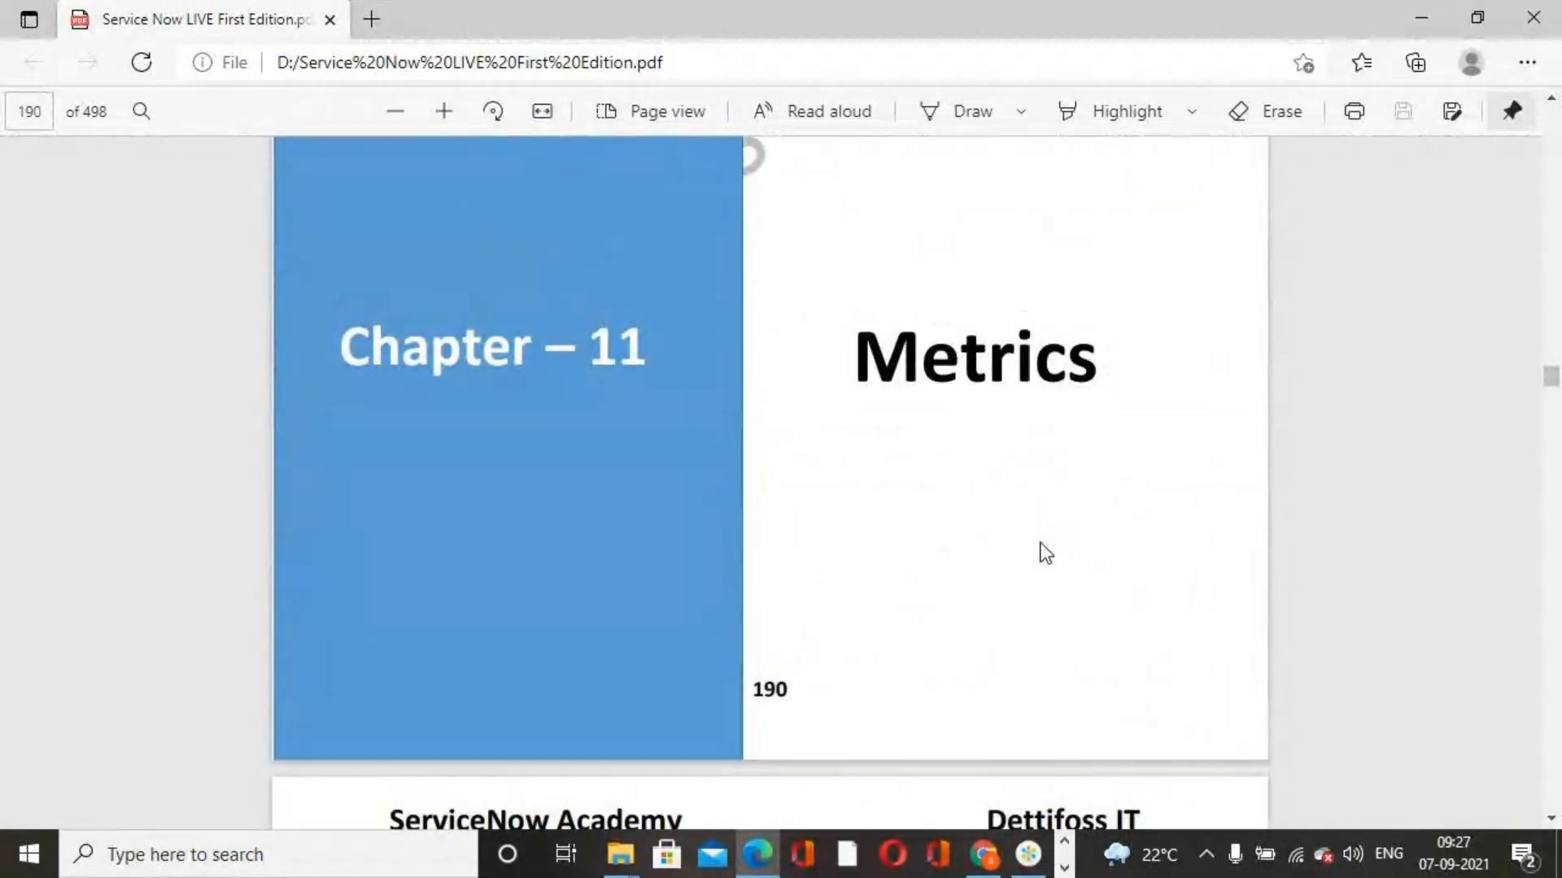
{"action": "scroll", "coordinate": [1045, 553], "scroll_direction": "up", "scroll_amount": 20}
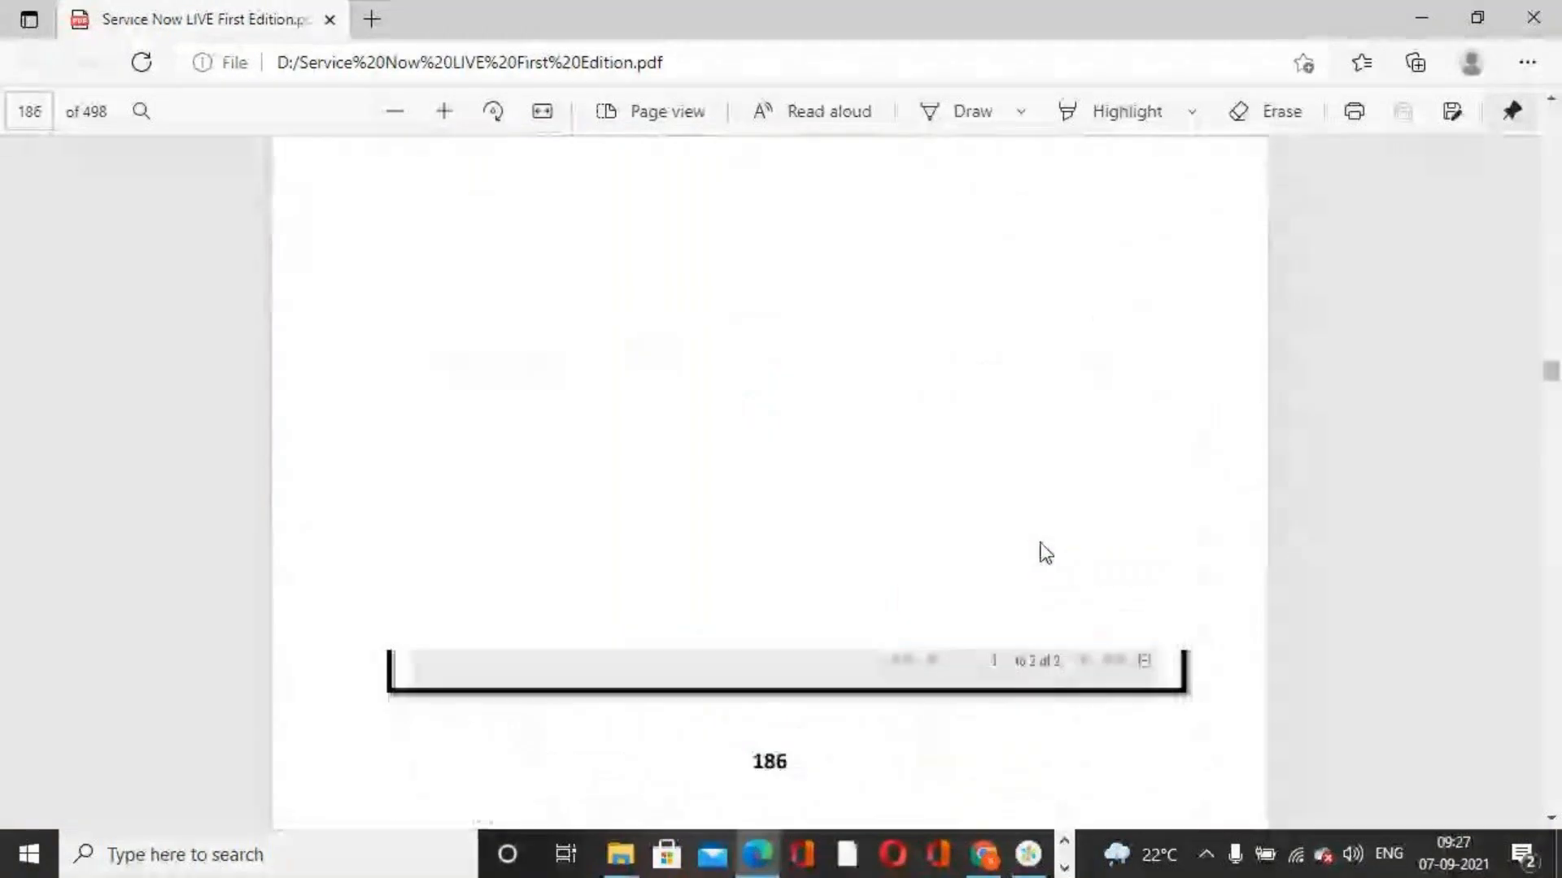
{"action": "scroll", "coordinate": [1042, 543], "scroll_direction": "up", "scroll_amount": 20}
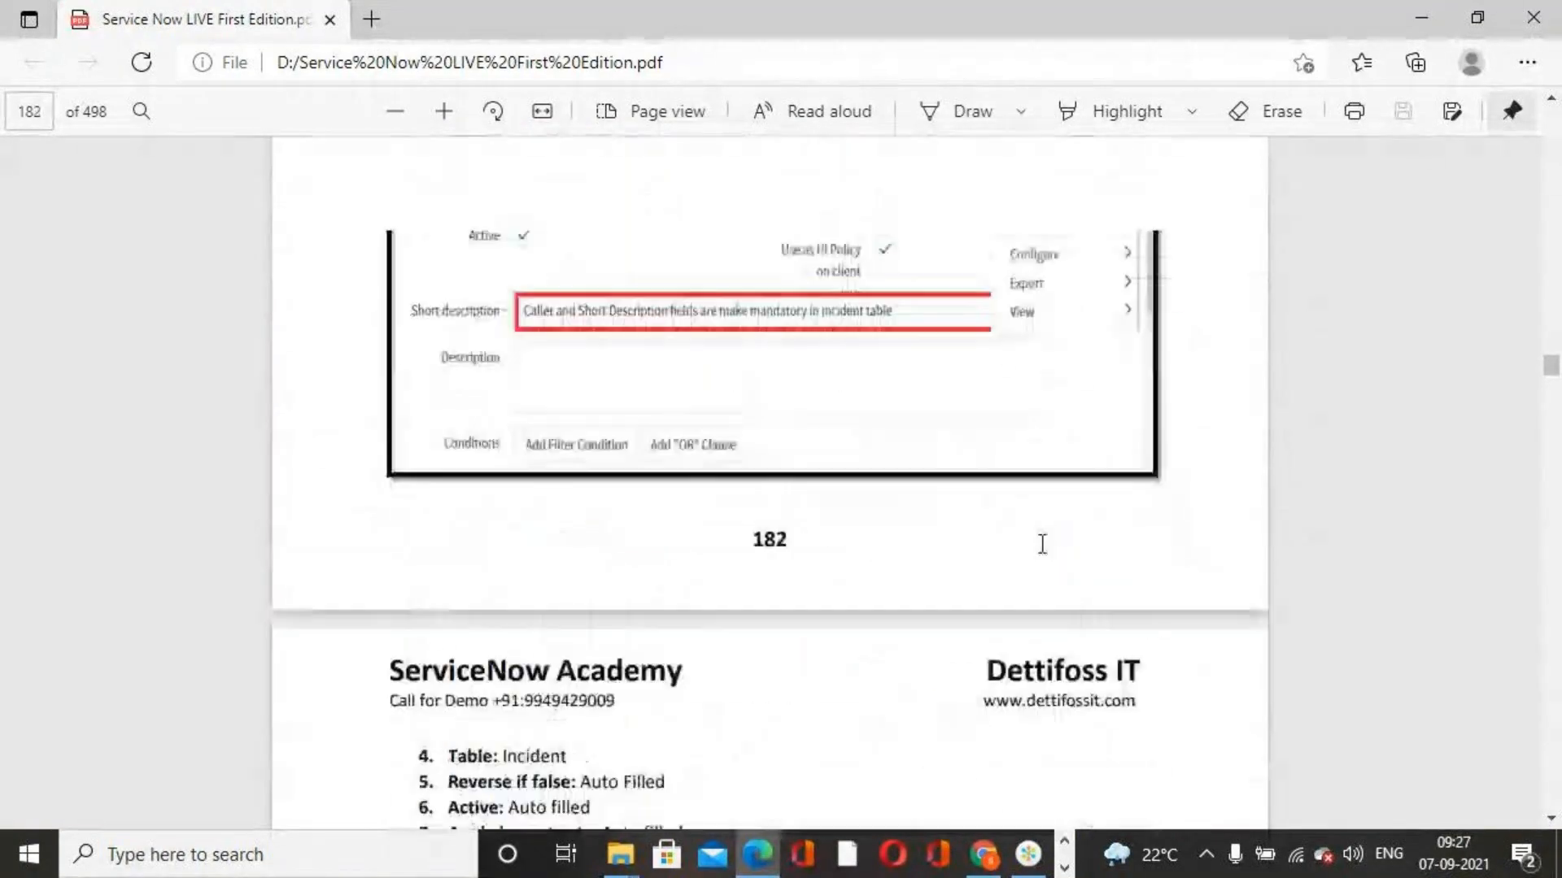
{"action": "scroll", "coordinate": [1042, 543], "scroll_direction": "up", "scroll_amount": 10}
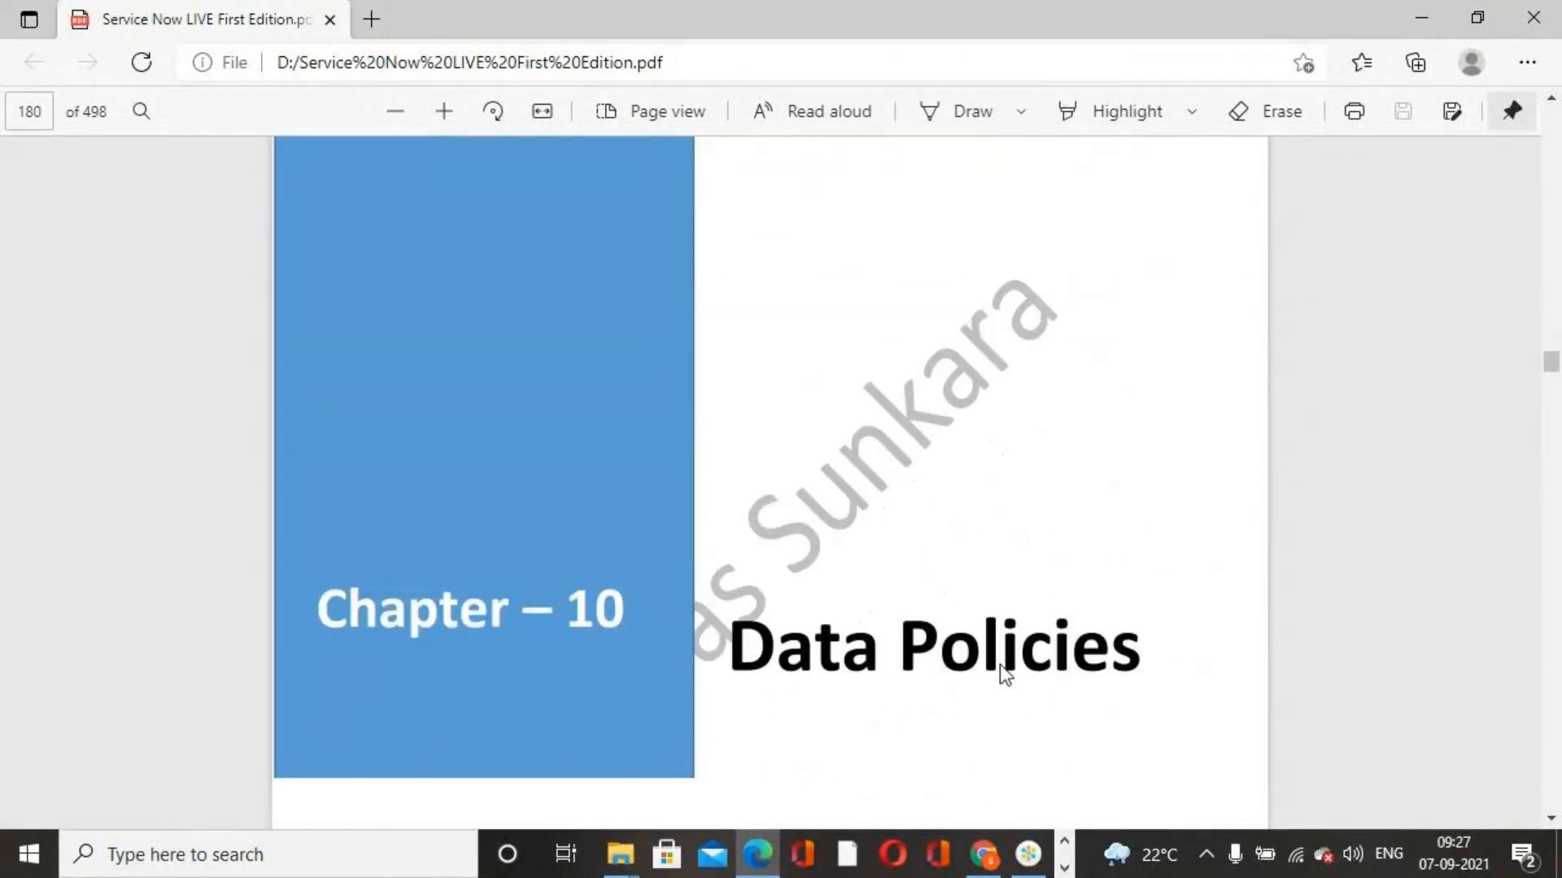
{"action": "scroll", "coordinate": [941, 551], "scroll_direction": "down", "scroll_amount": 2}
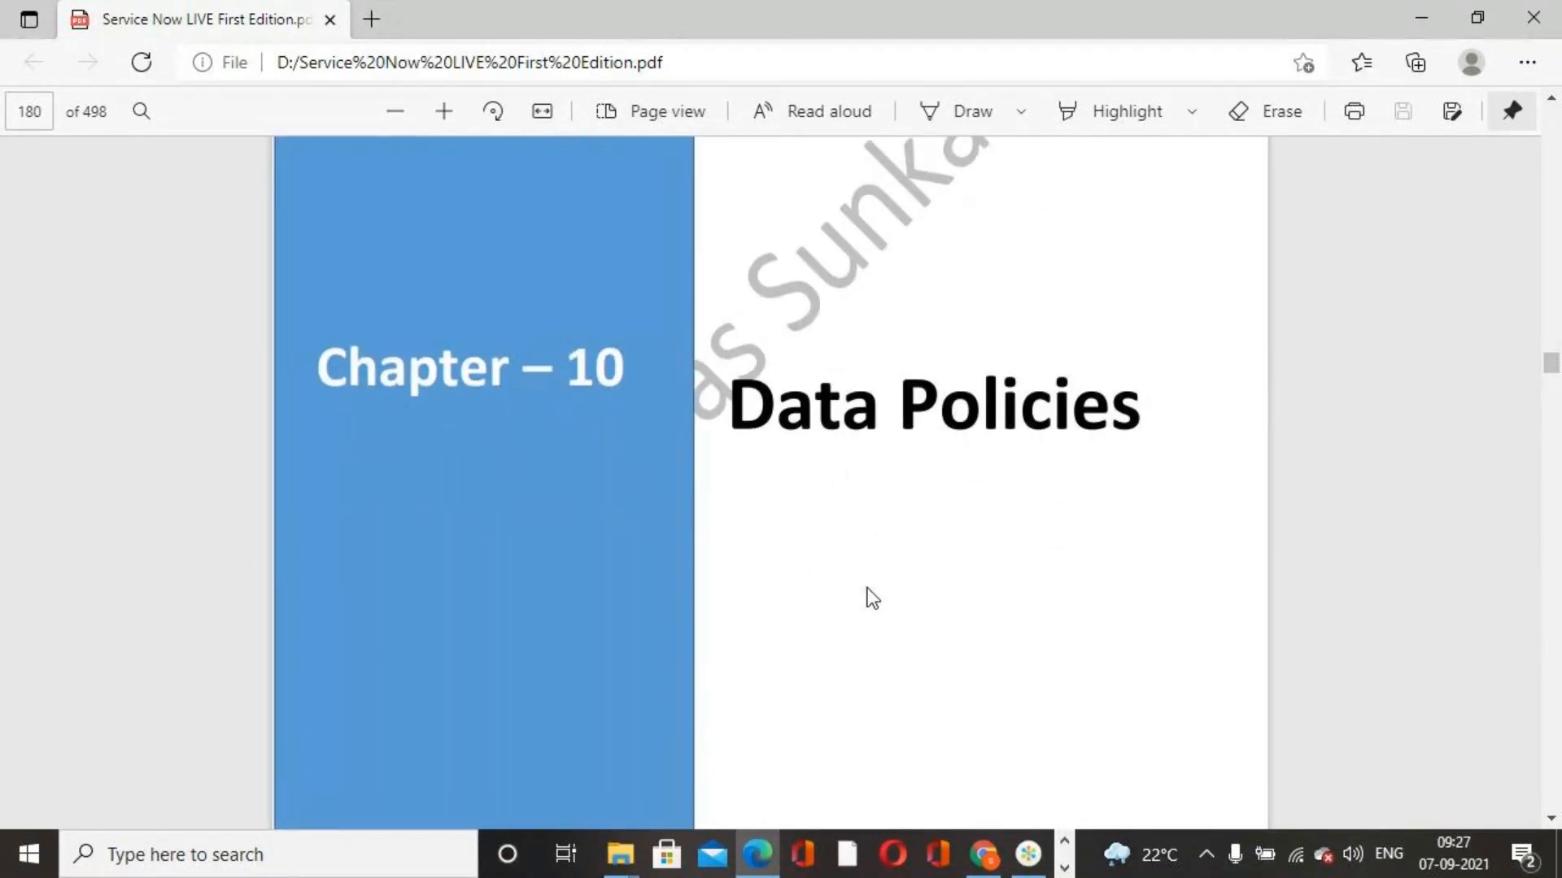
{"action": "left_click_drag", "start_coordinate": [735, 401], "coordinate": [1123, 434]}
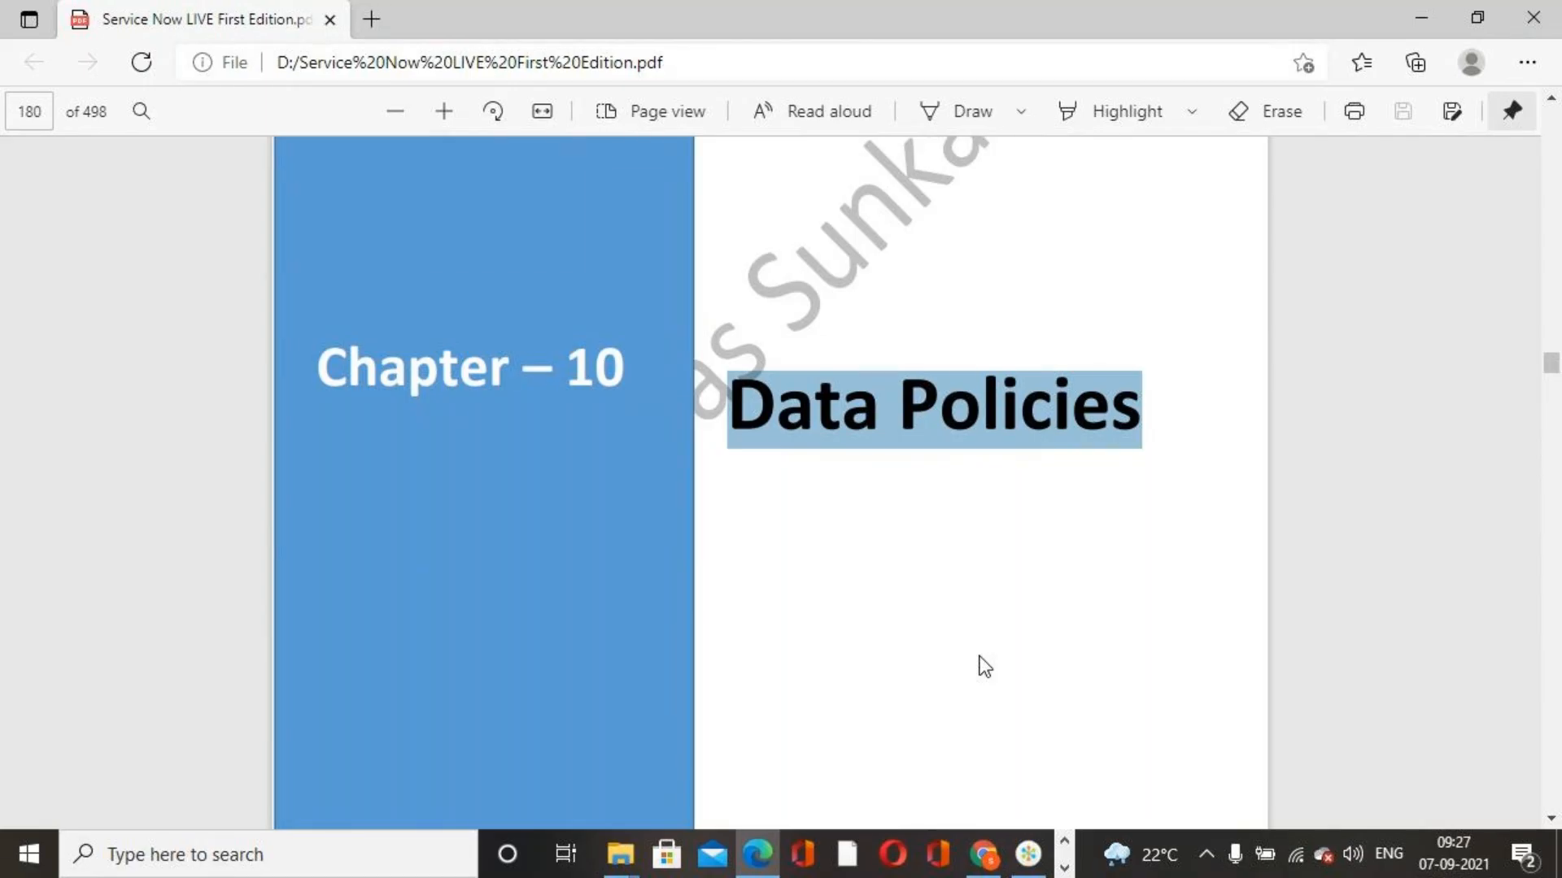
Switch back to ServiceNow in Chrome, list all incidents, open INC0010082, return to the list and open INC0000015, dismissing the alerts
{"action": "left_click", "coordinate": [984, 852]}
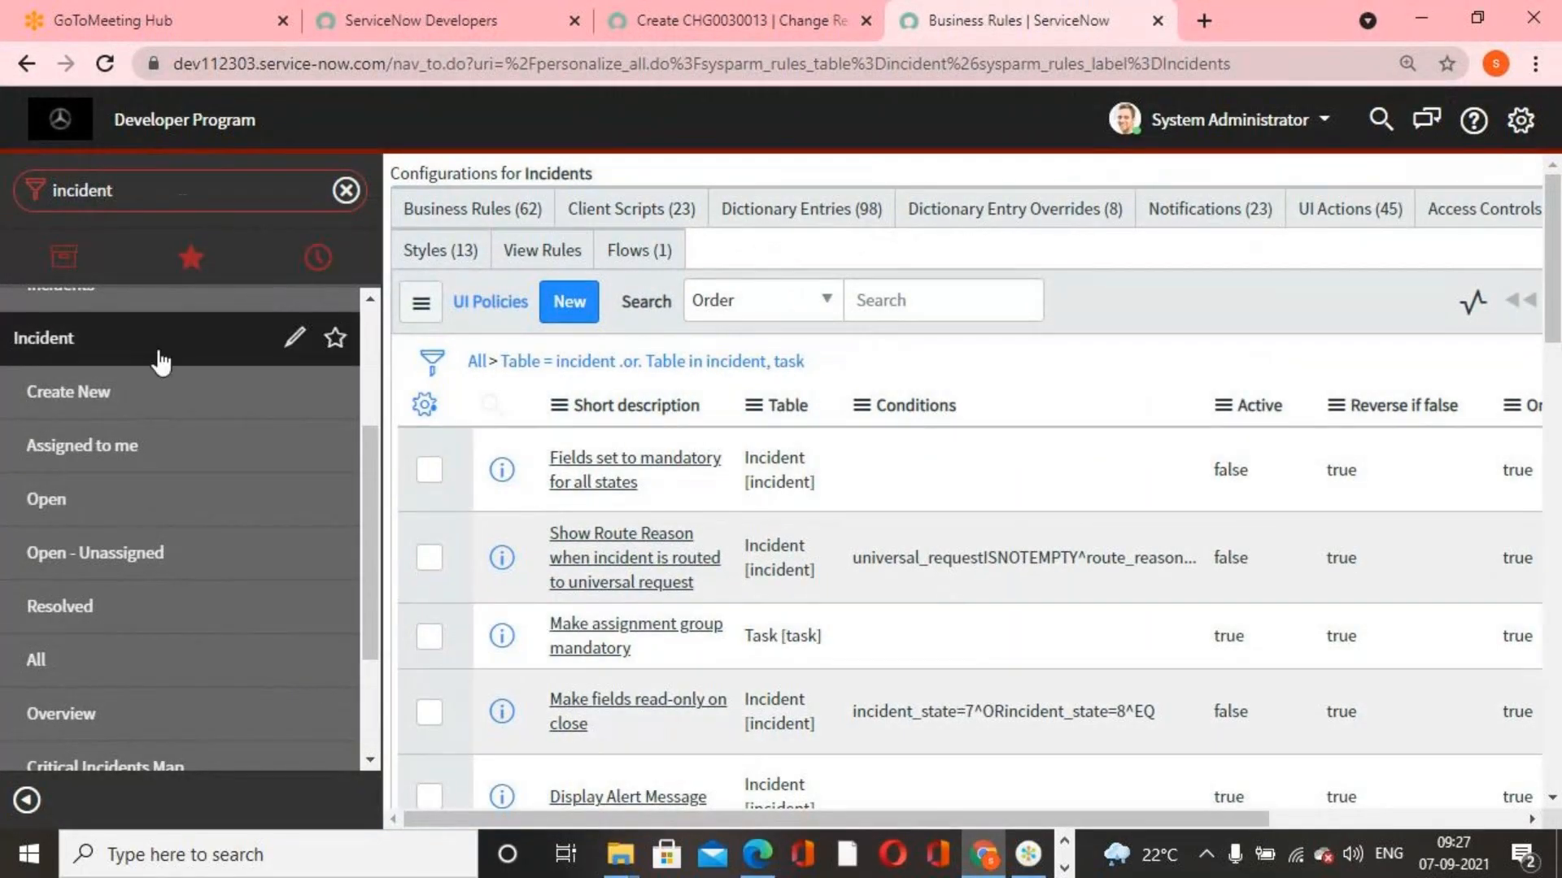
{"action": "left_click", "coordinate": [91, 670]}
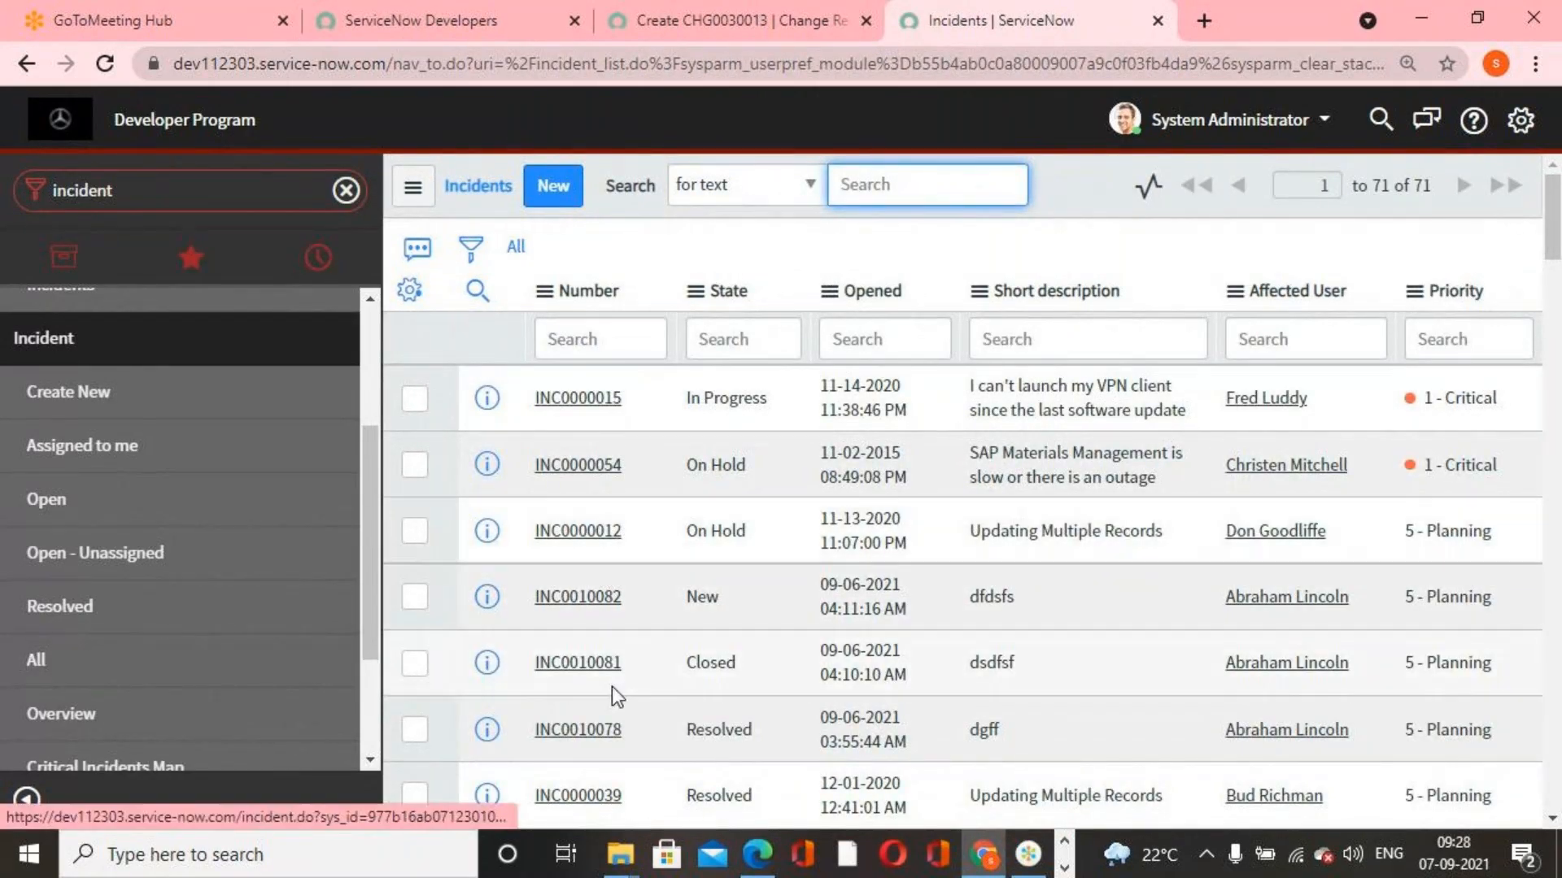
{"action": "left_click", "coordinate": [585, 602]}
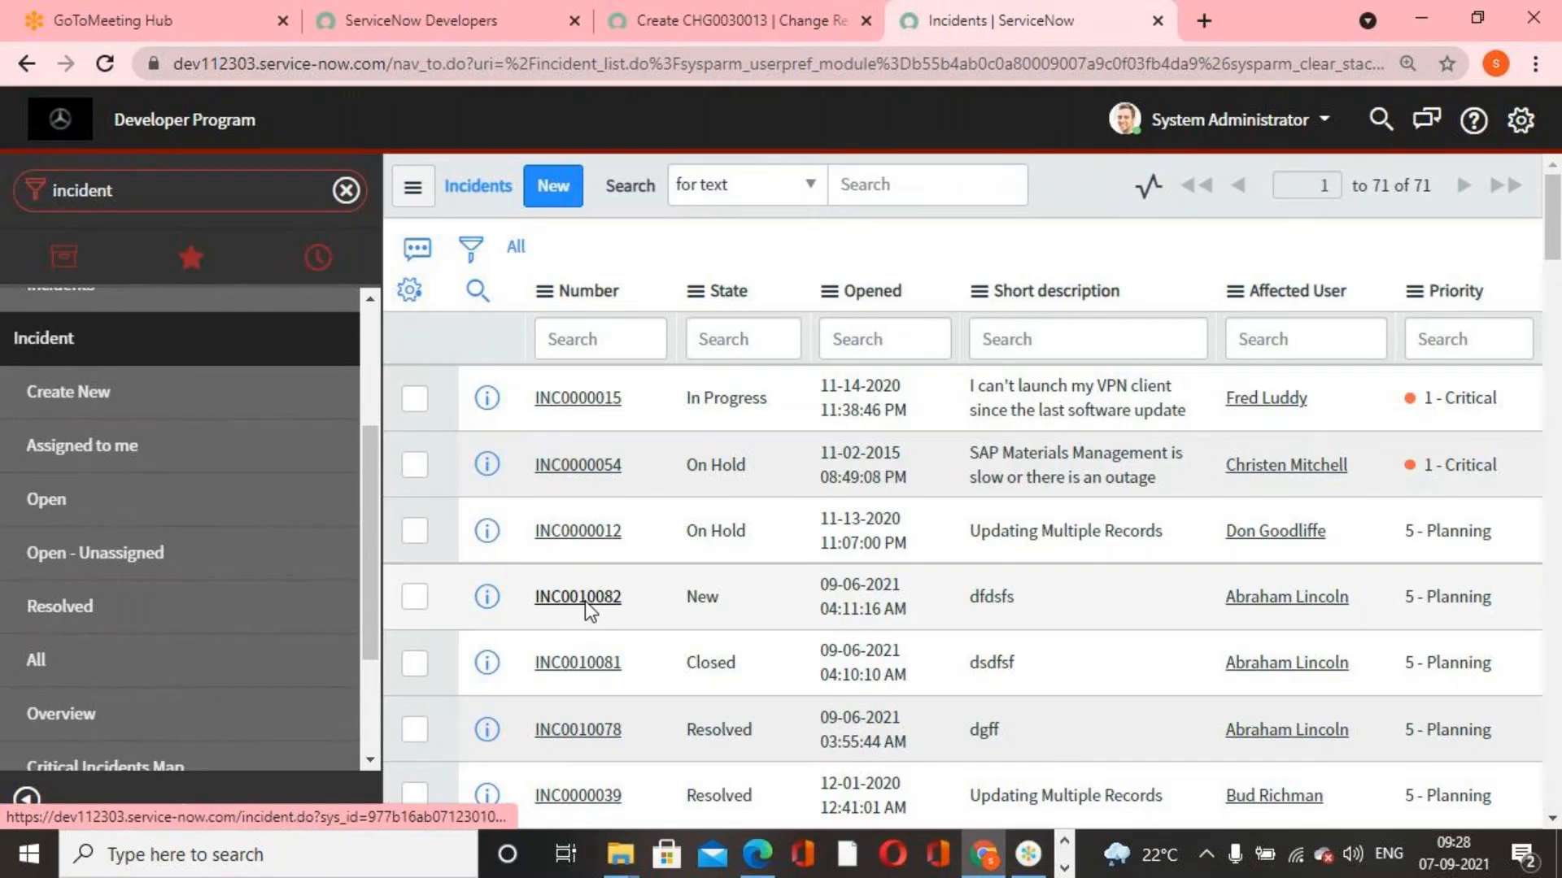
{"action": "left_click", "coordinate": [987, 201]}
{"action": "left_click", "coordinate": [420, 202]}
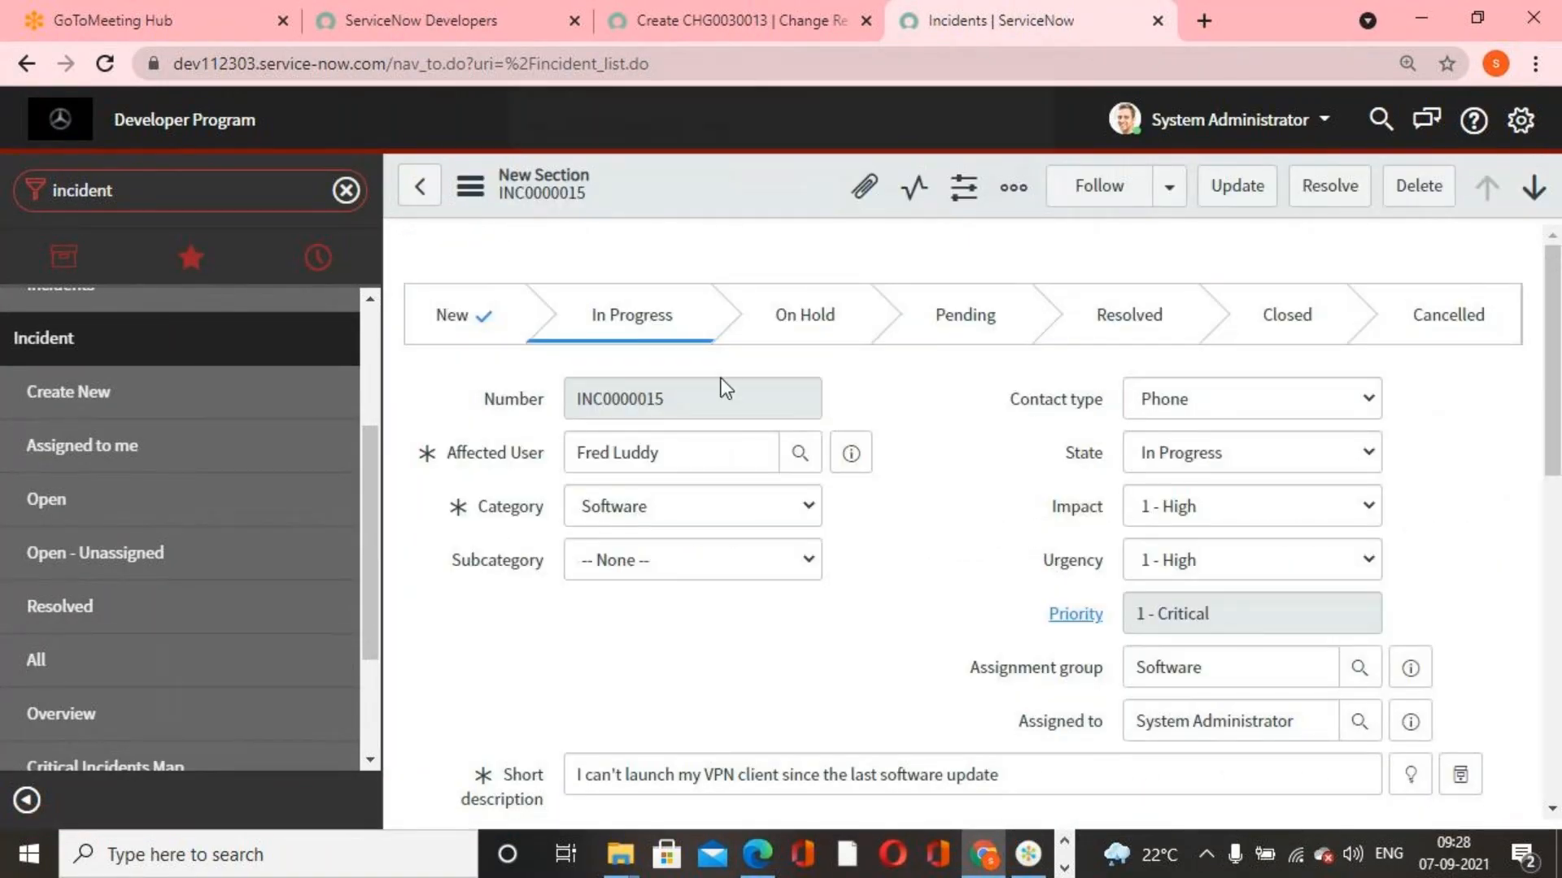
{"action": "left_click", "coordinate": [1000, 201]}
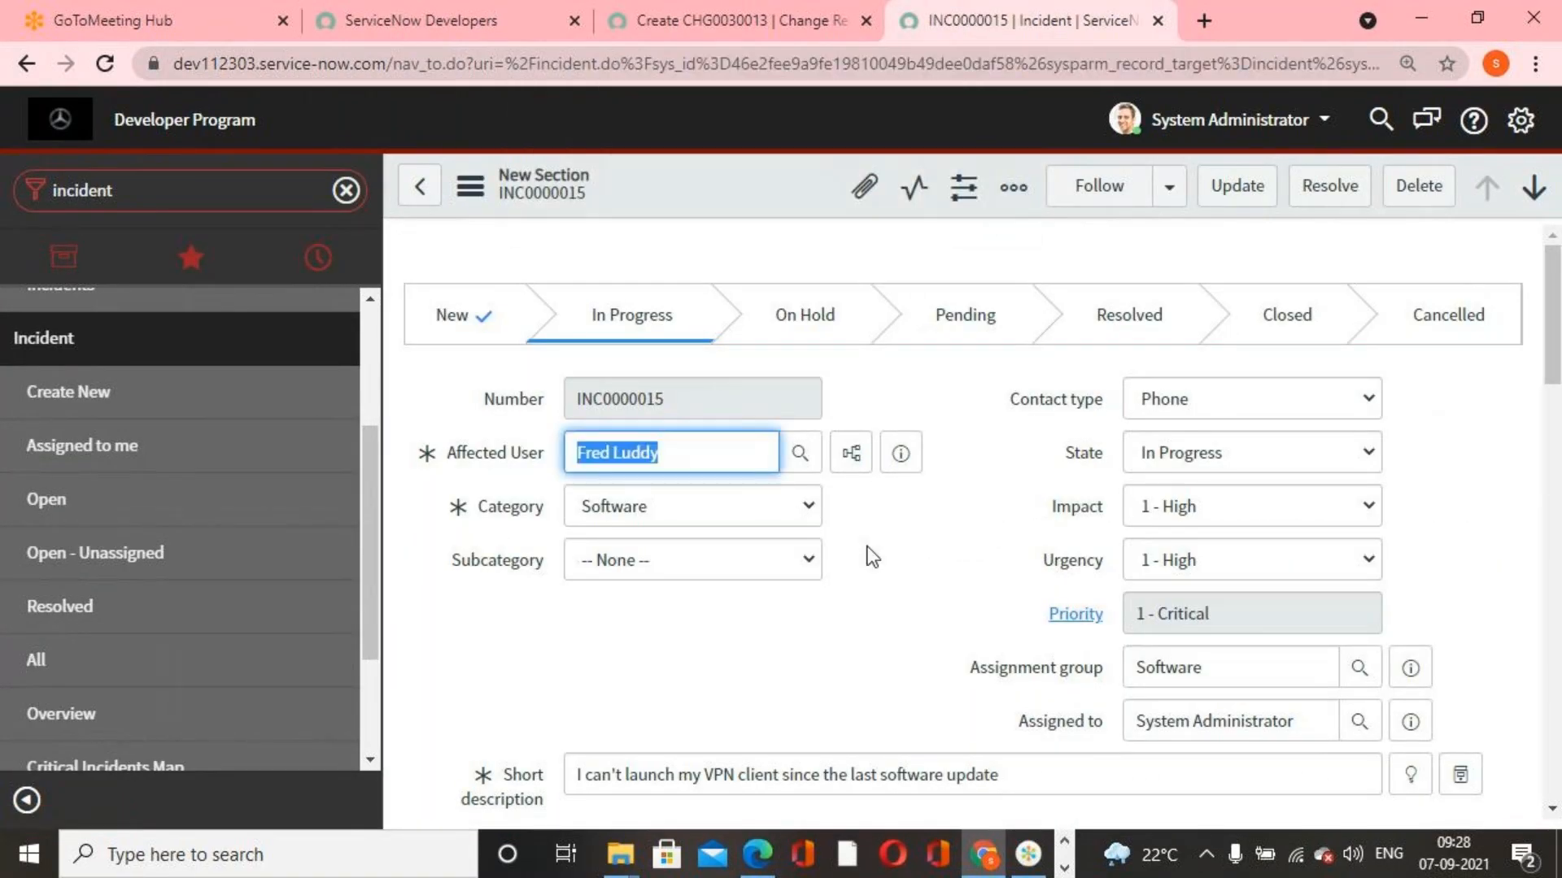
Set the state of INC0000015 to On Hold, then leave the form without saving and return to the list of all incidents
{"action": "left_click", "coordinate": [957, 614]}
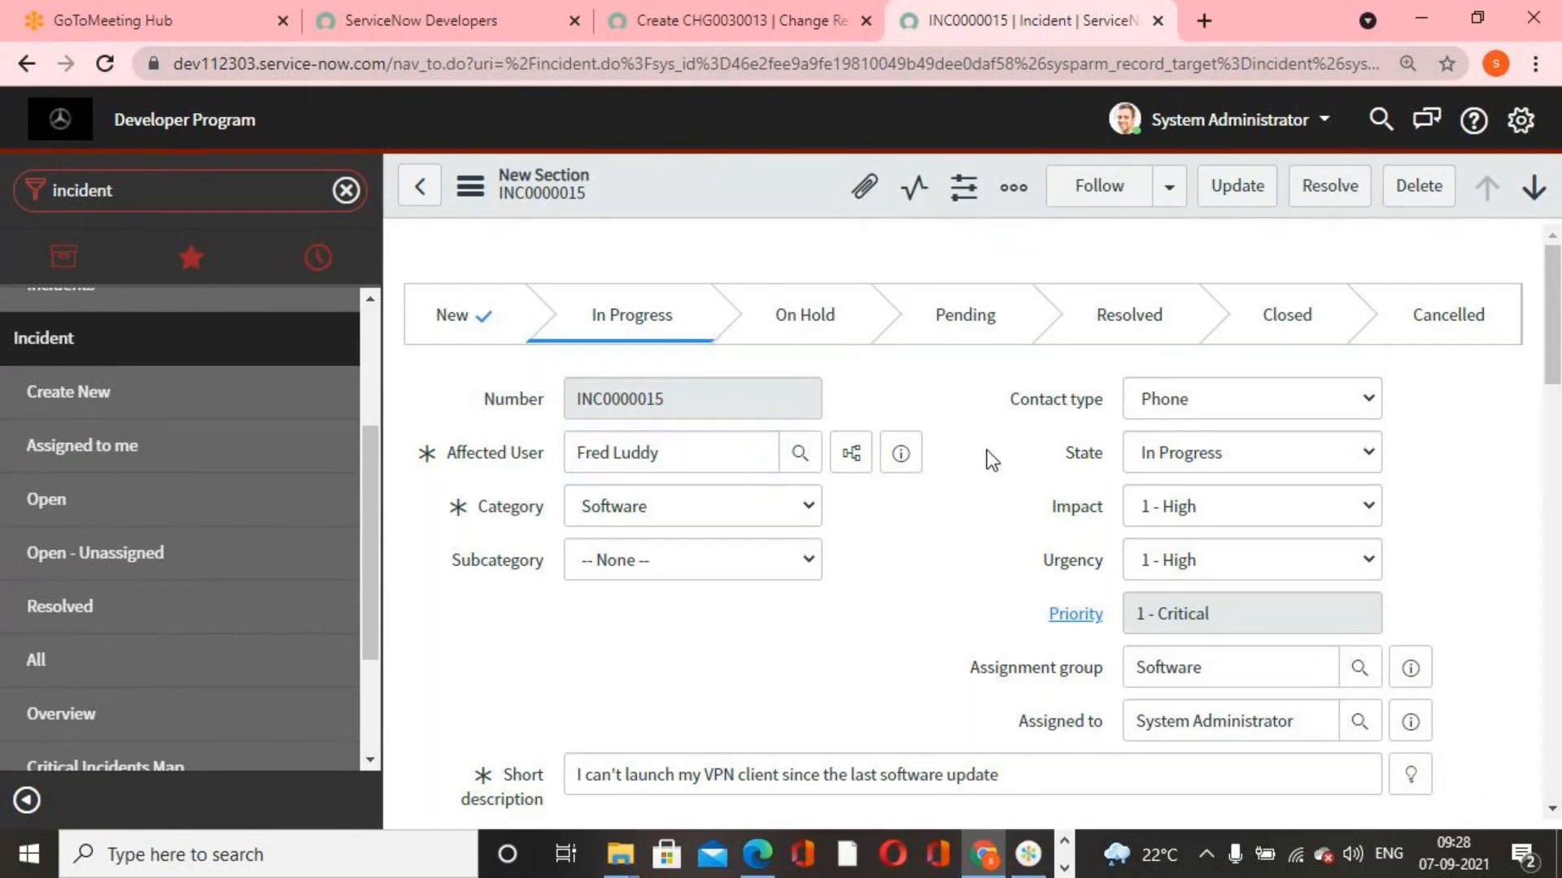
{"action": "left_click", "coordinate": [1169, 455]}
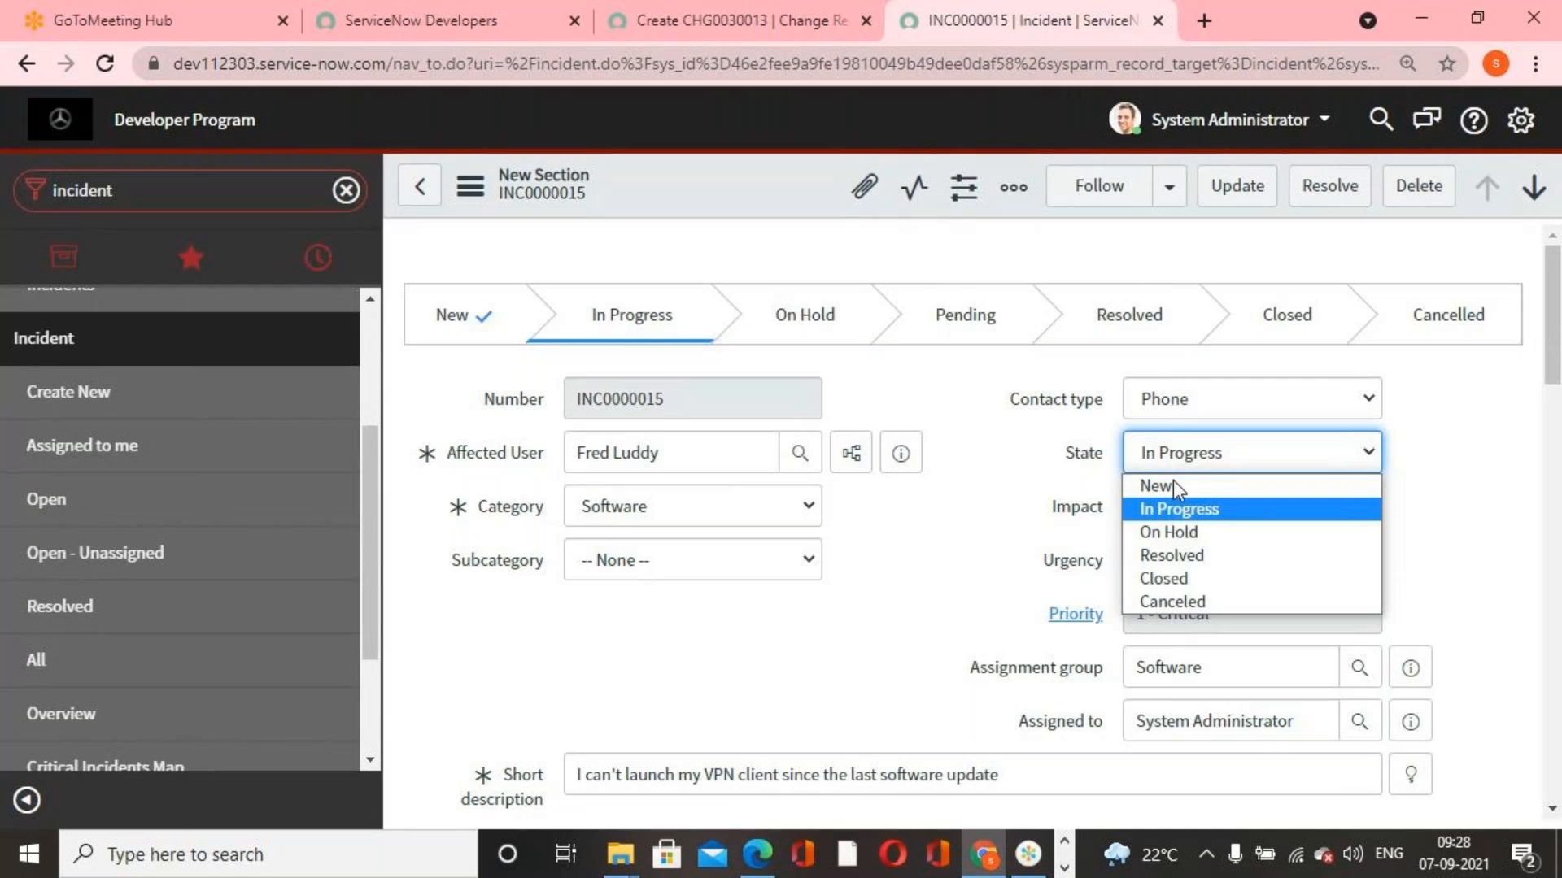
{"action": "left_click", "coordinate": [1183, 530]}
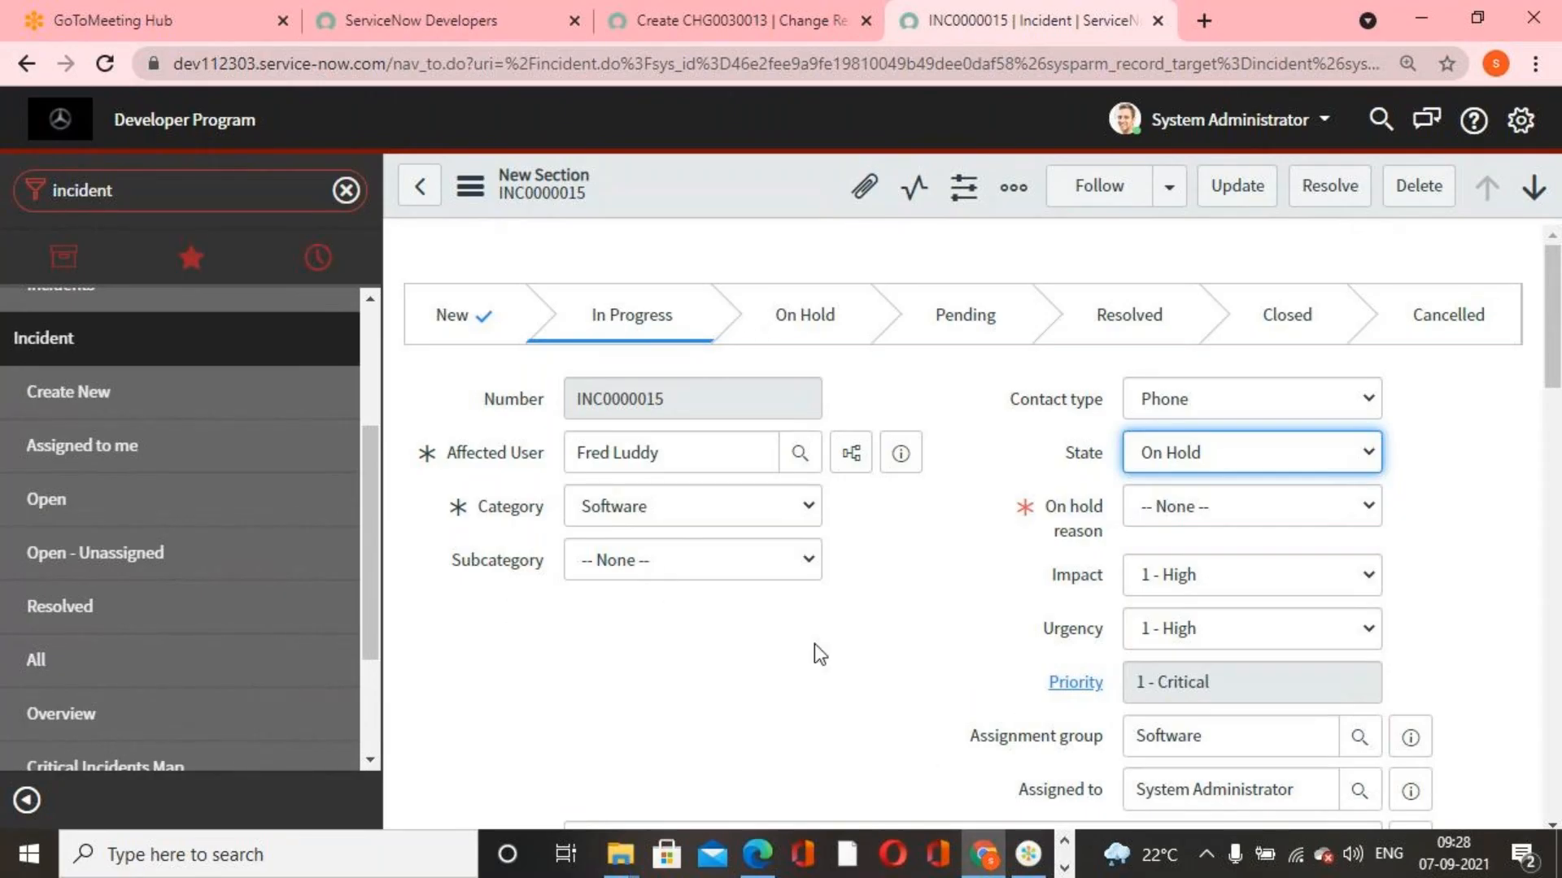
{"action": "left_click", "coordinate": [99, 662]}
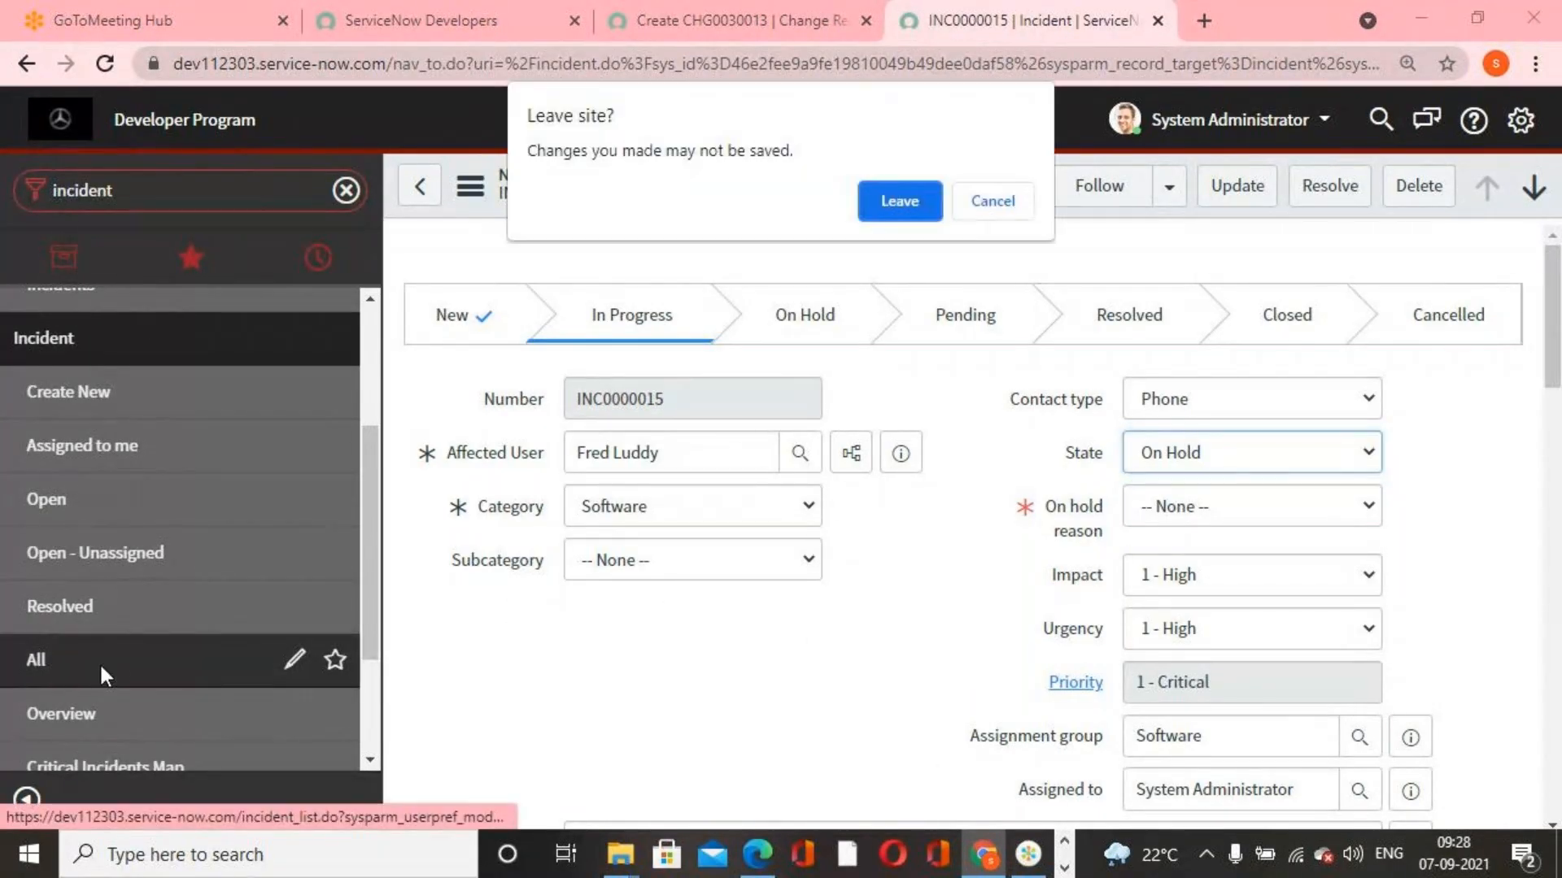
{"action": "left_click", "coordinate": [899, 200]}
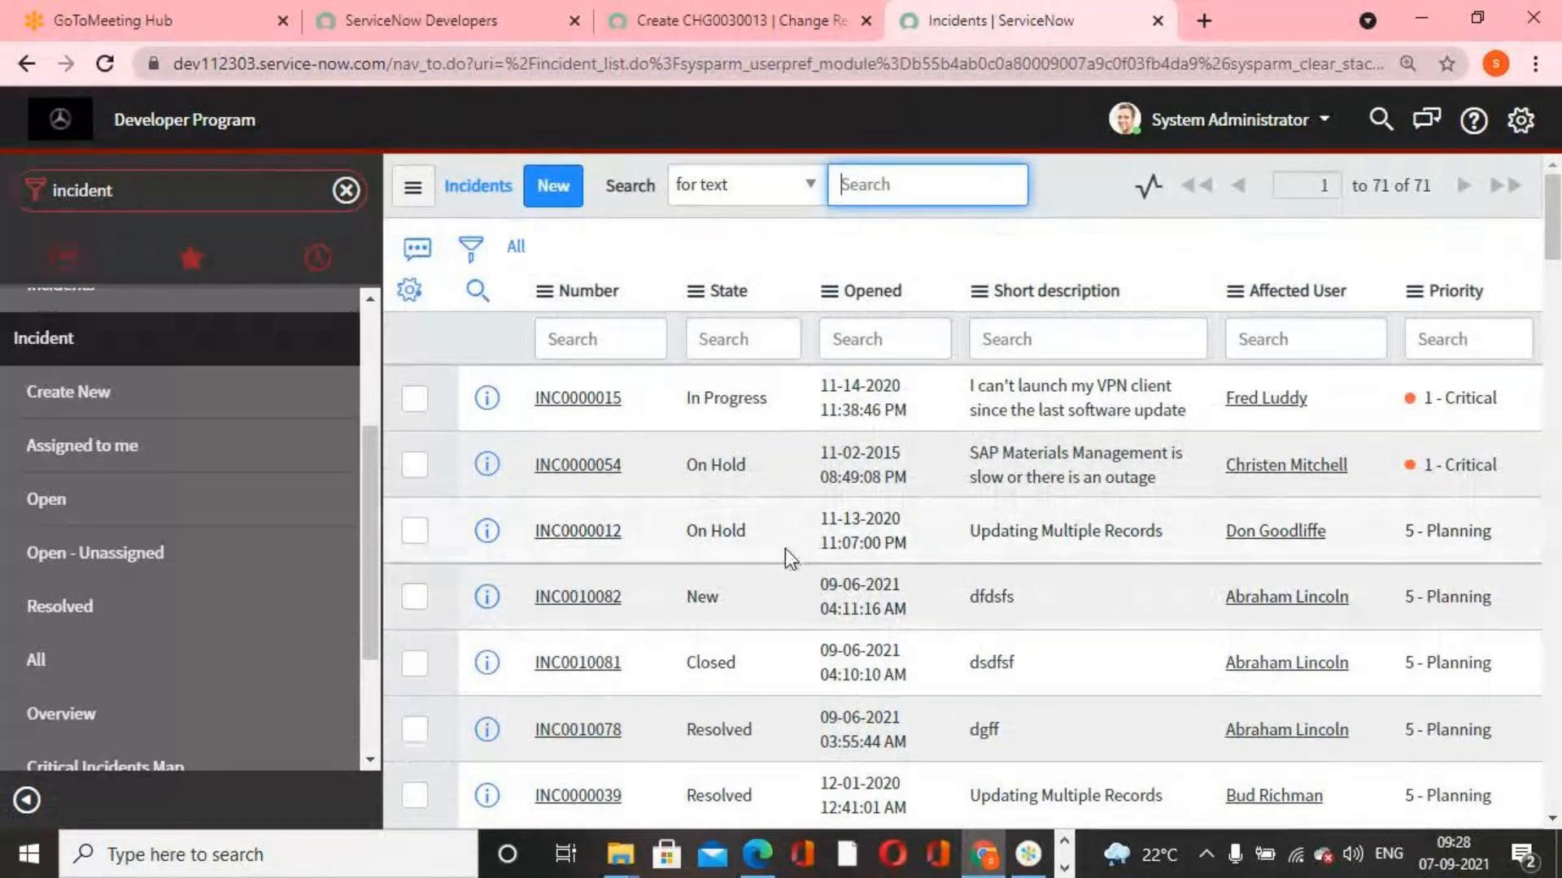
Change the state of INC0000012 to Resolved directly in the incident list and save the cell edit
{"action": "left_click", "coordinate": [769, 531]}
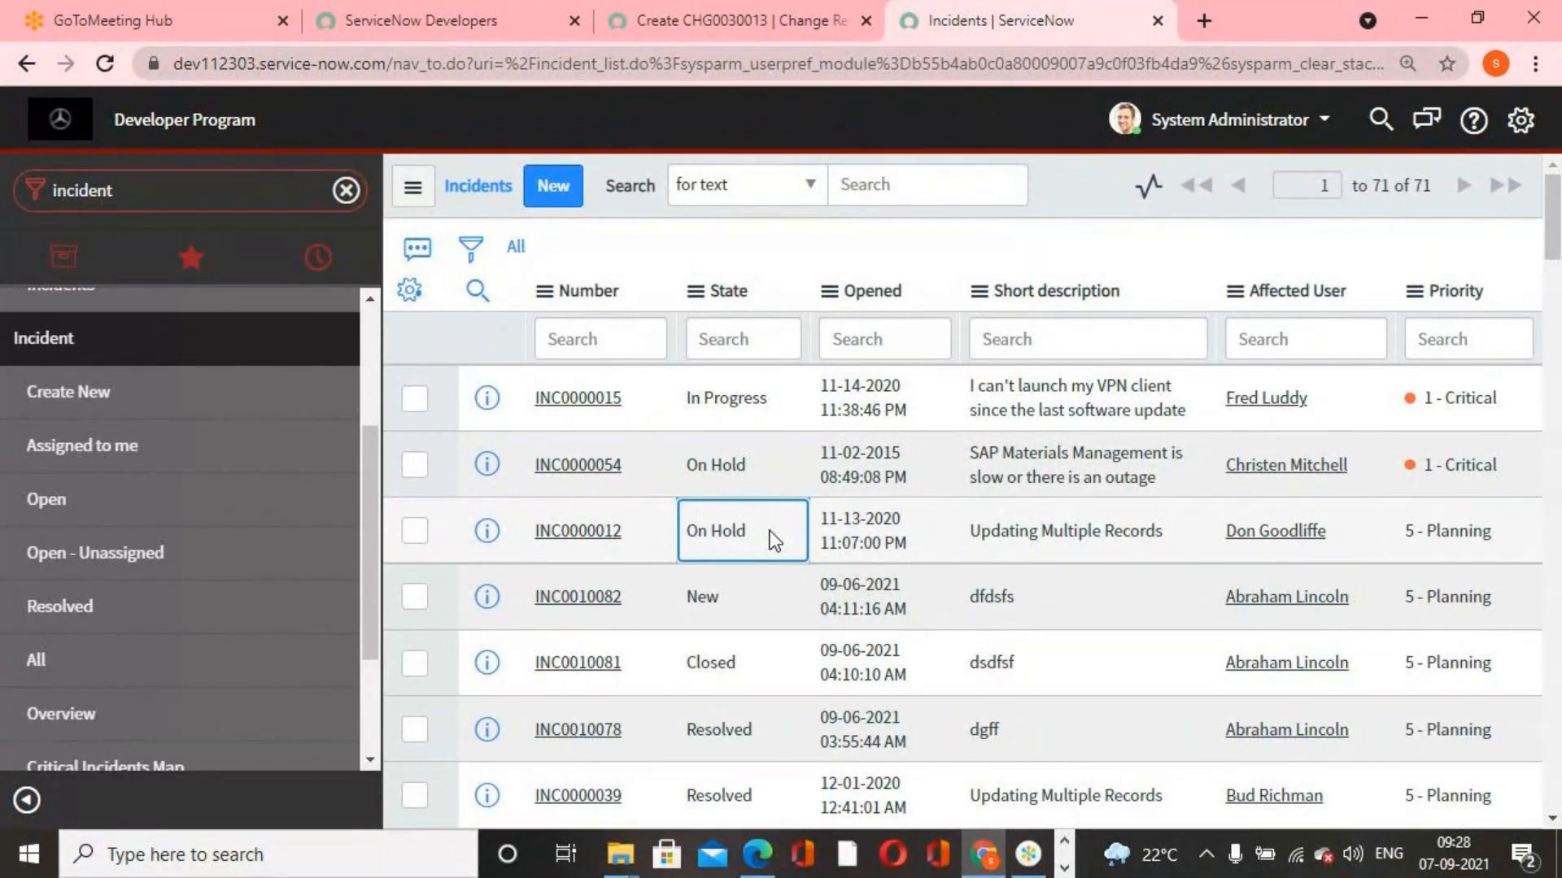
{"action": "double_click", "coordinate": [769, 530]}
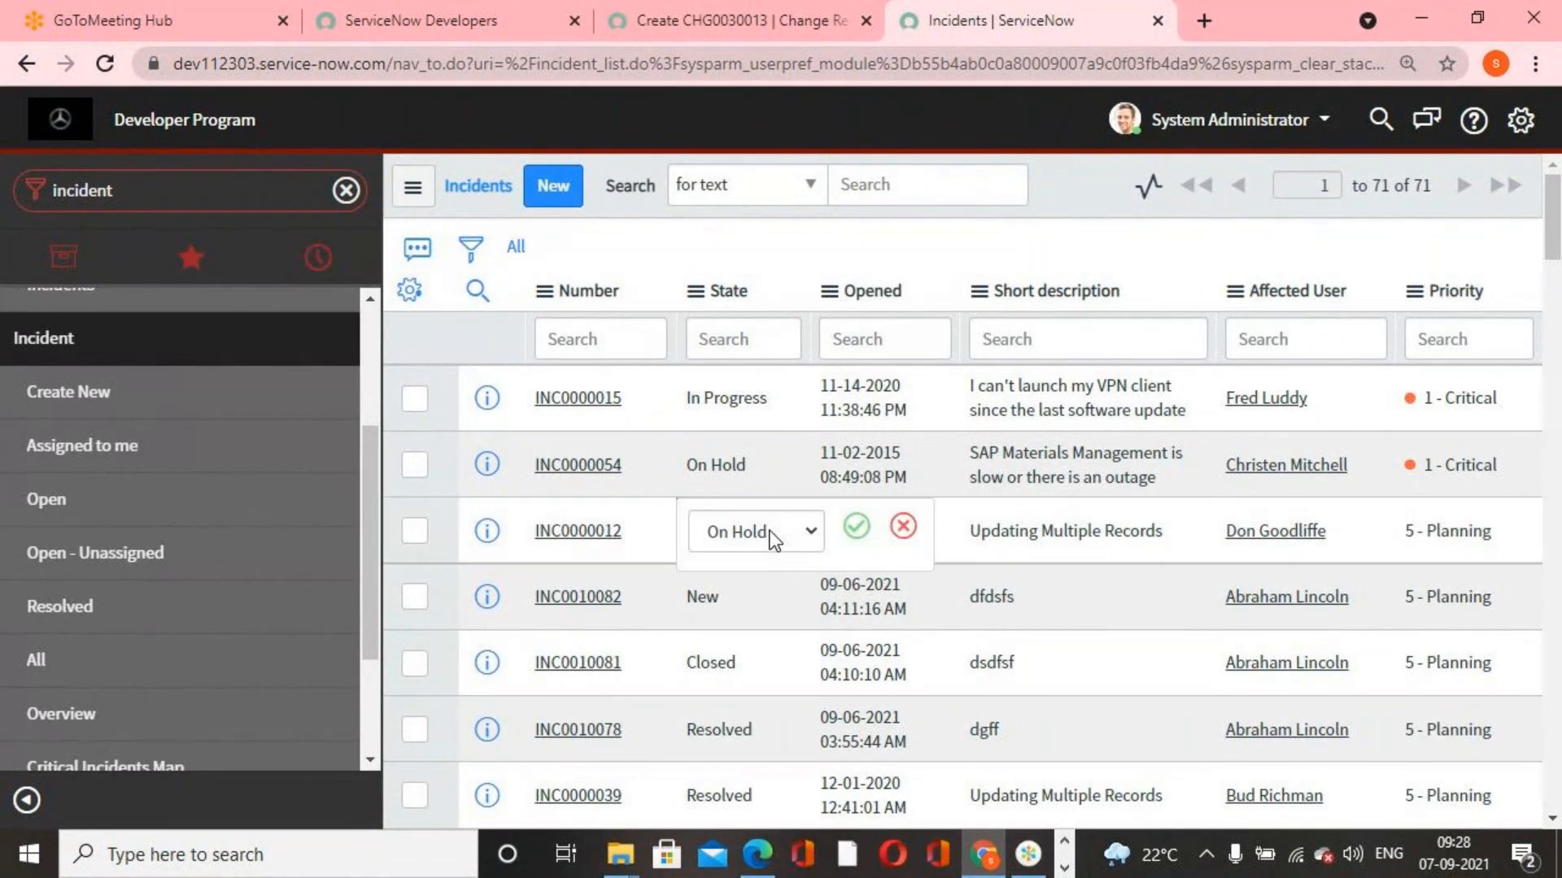
{"action": "left_click", "coordinate": [811, 533]}
{"action": "left_click", "coordinate": [744, 639]}
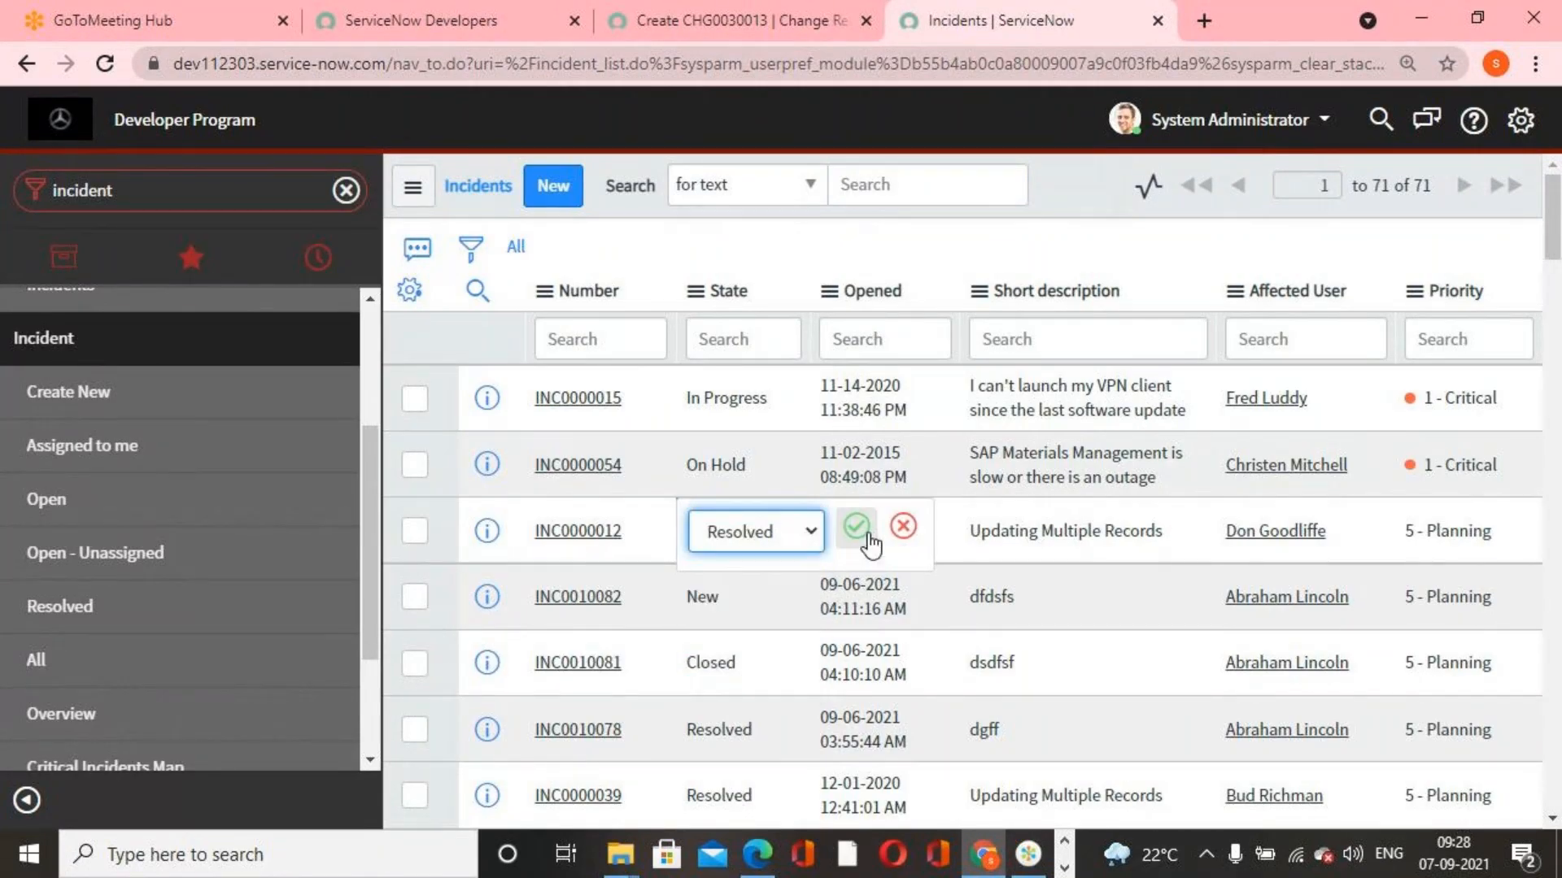
{"action": "left_click", "coordinate": [867, 534]}
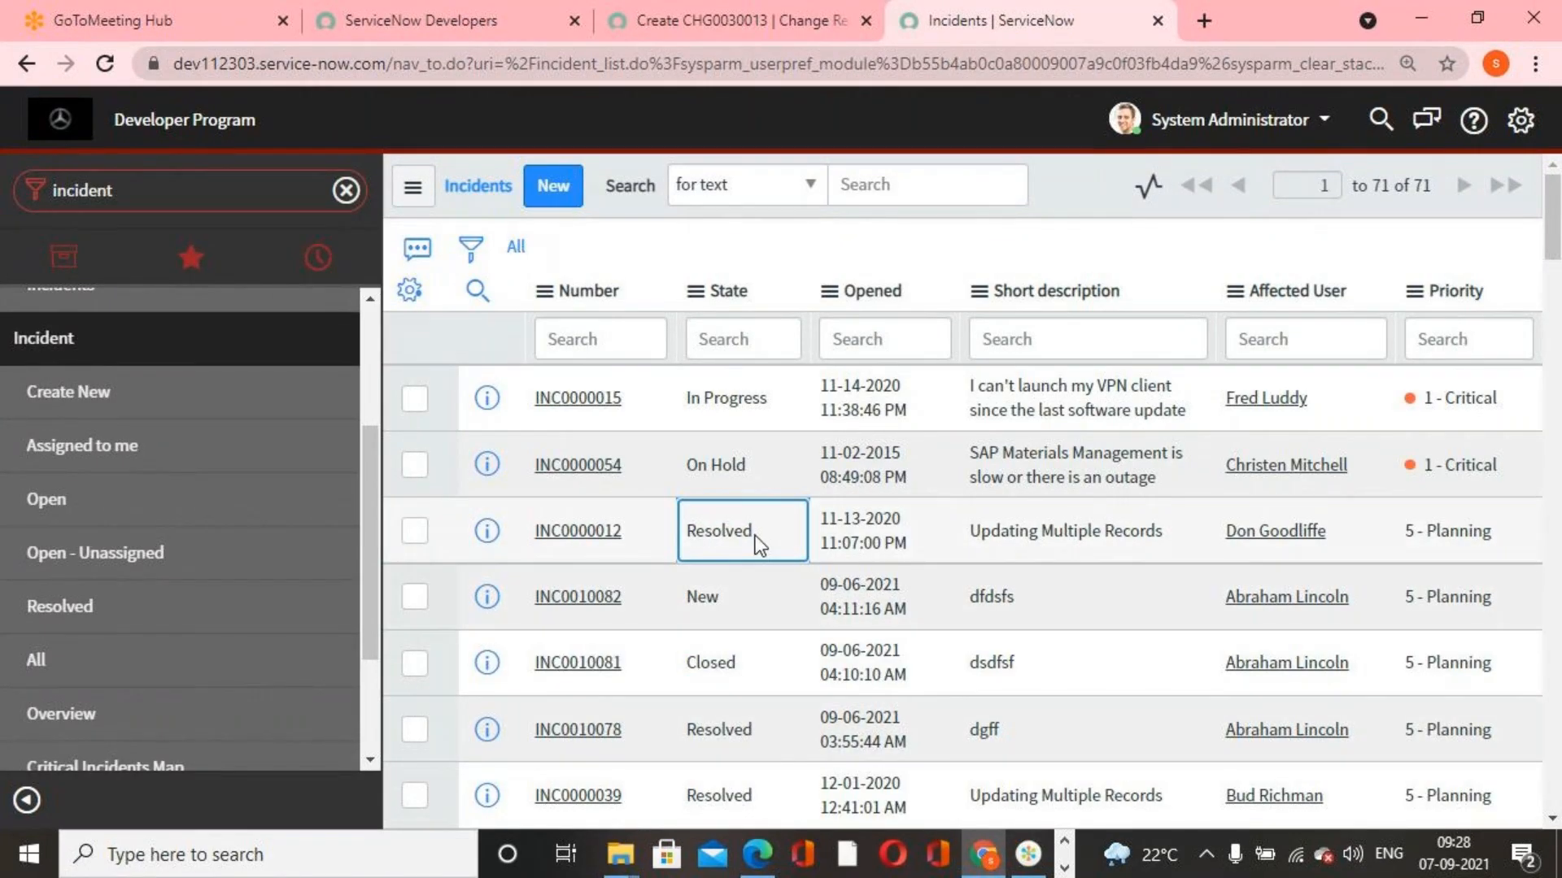
Open INC0000012, dismiss the mandatory fields alert and examine its state and the required fields under Resolution Information
{"action": "left_click", "coordinate": [589, 540]}
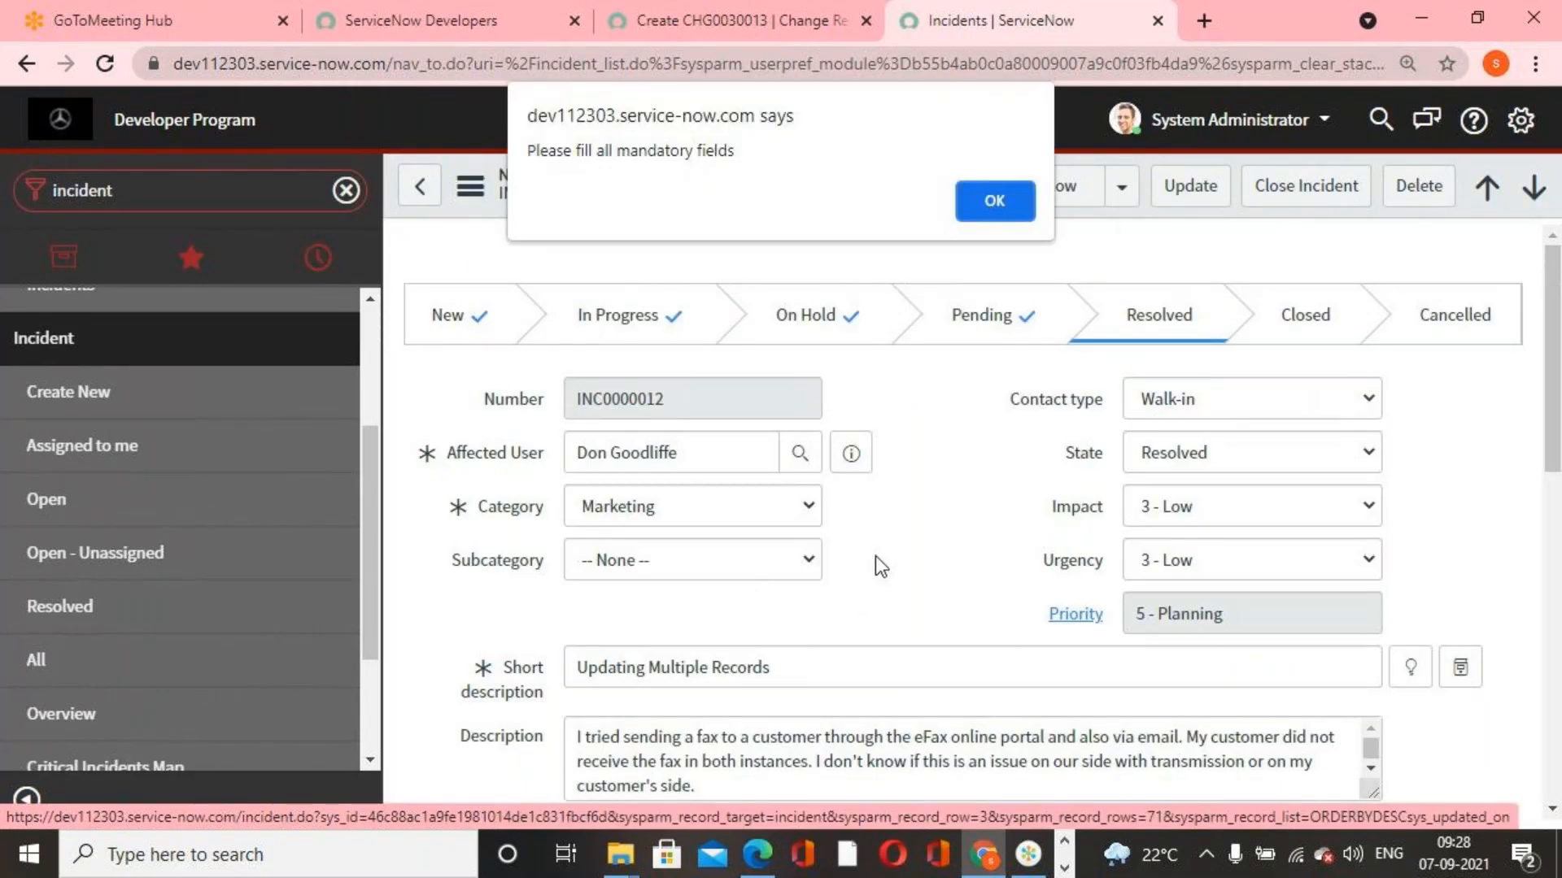
{"action": "left_click", "coordinate": [994, 201]}
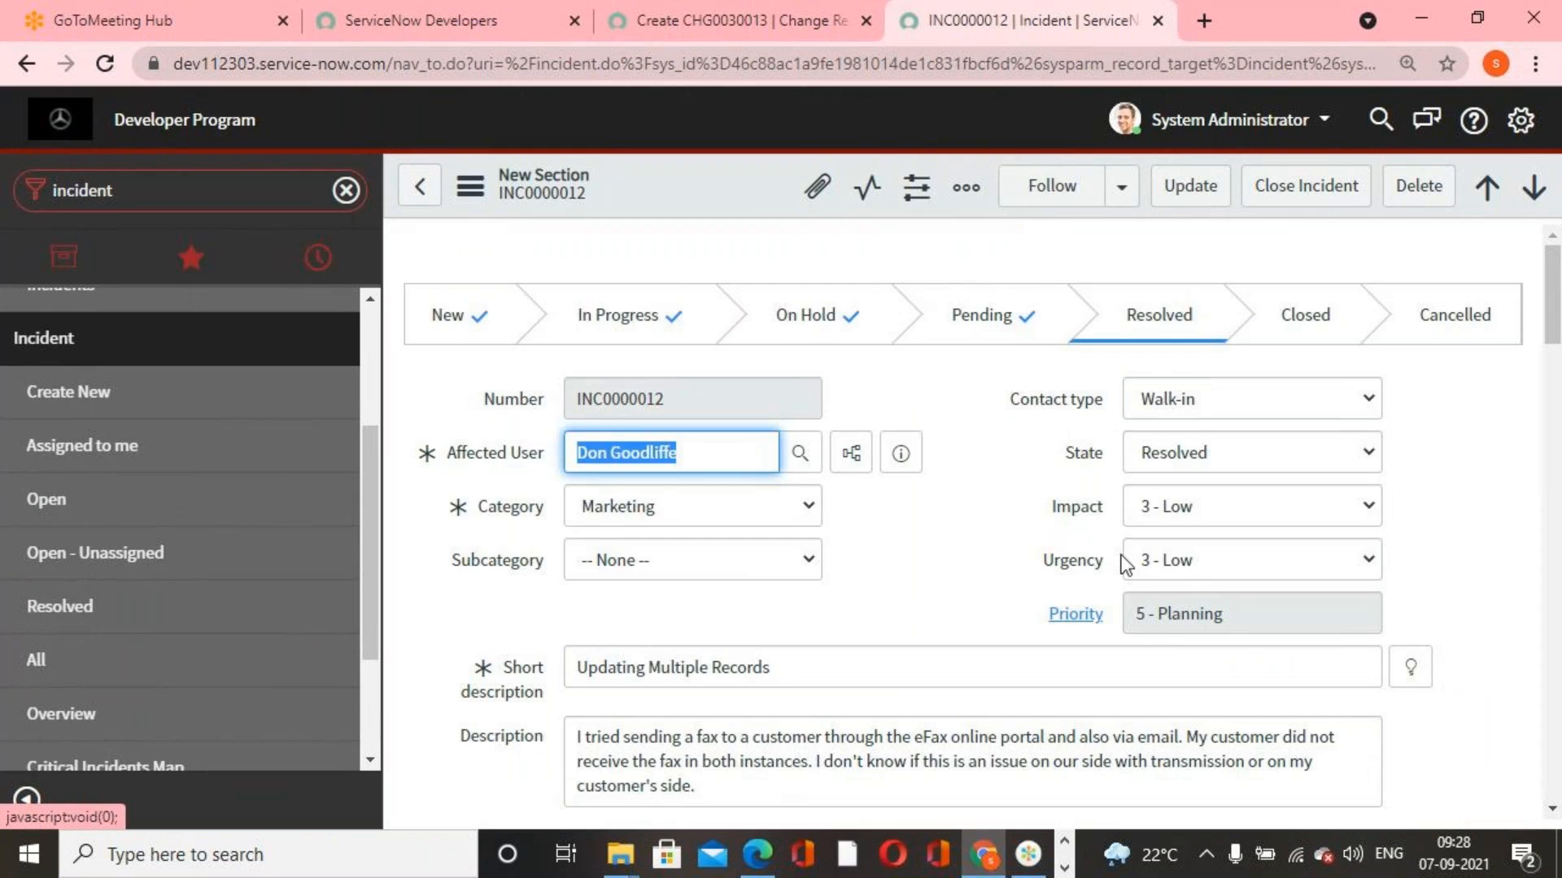
{"action": "left_click", "coordinate": [1080, 535]}
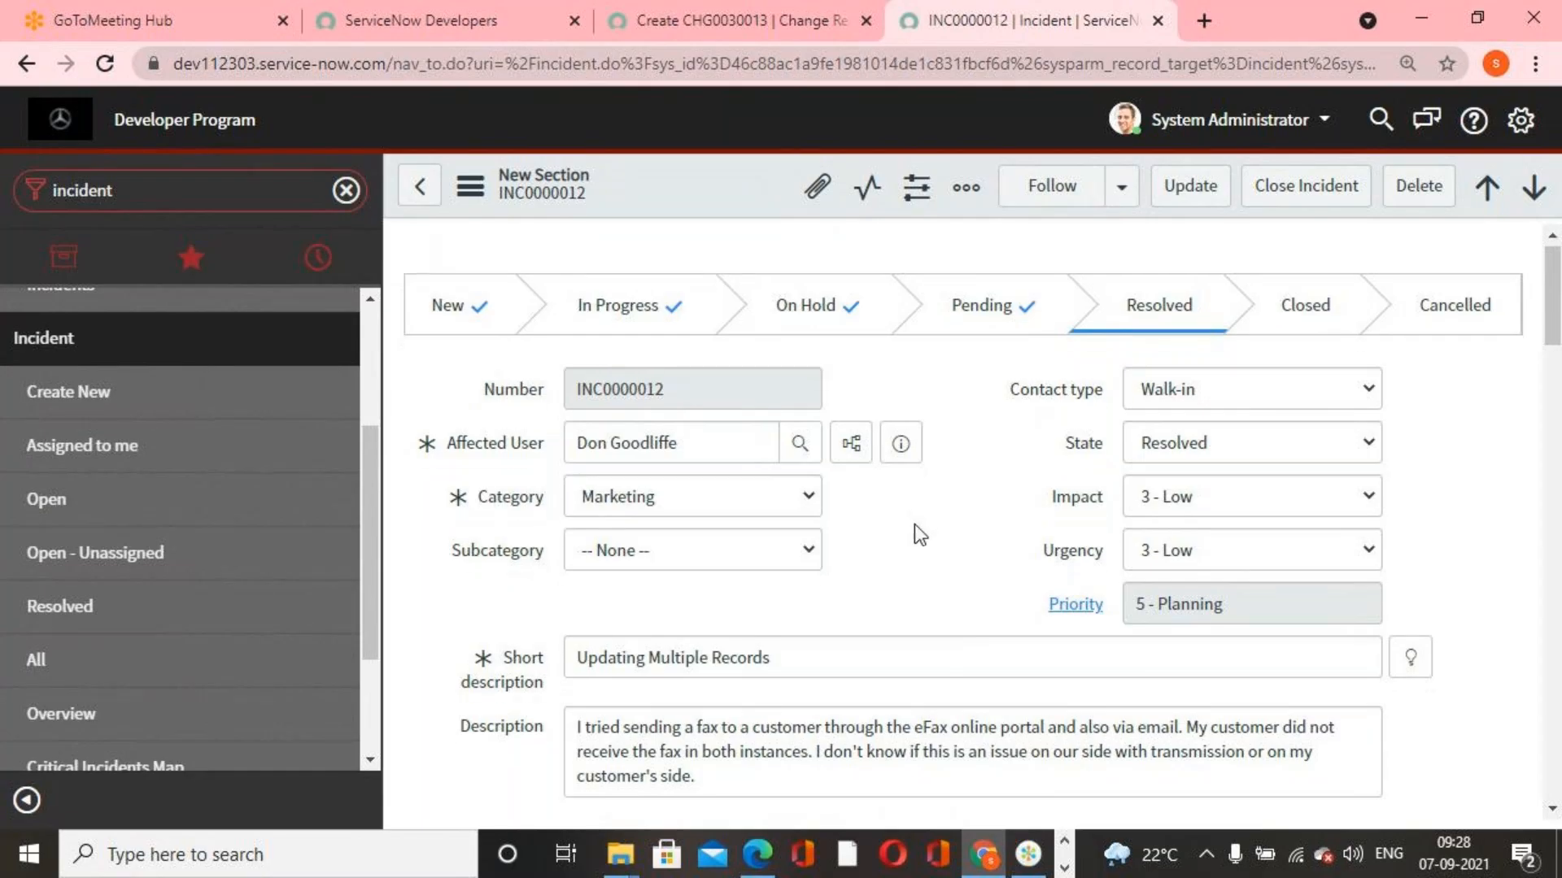
{"action": "scroll", "coordinate": [915, 524], "scroll_direction": "down", "scroll_amount": 5}
{"action": "scroll", "coordinate": [914, 538], "scroll_direction": "down", "scroll_amount": 2}
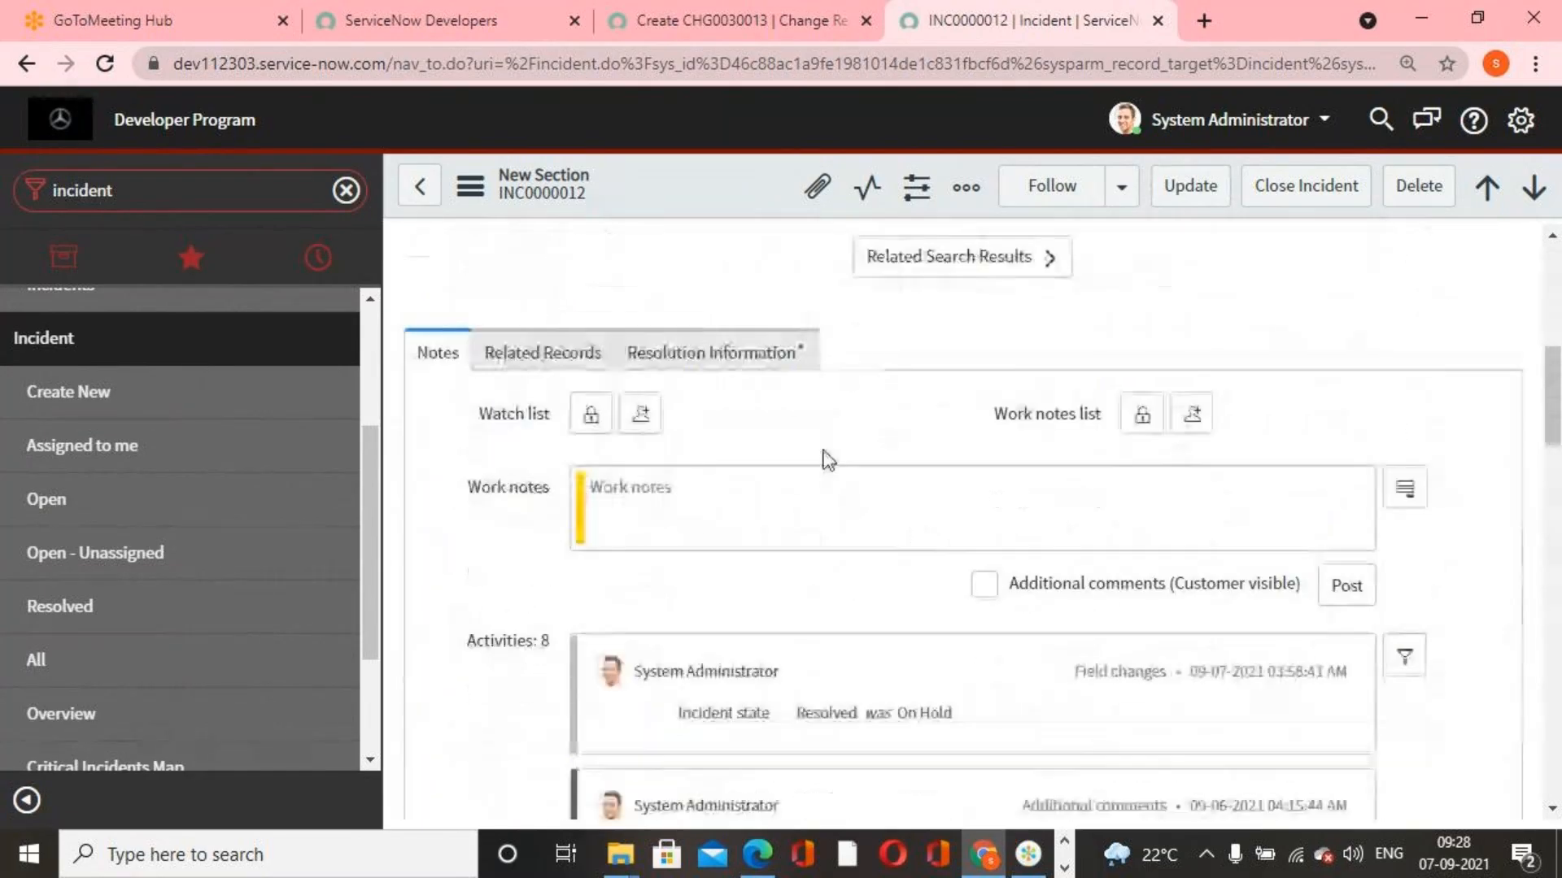
{"action": "left_click", "coordinate": [765, 358]}
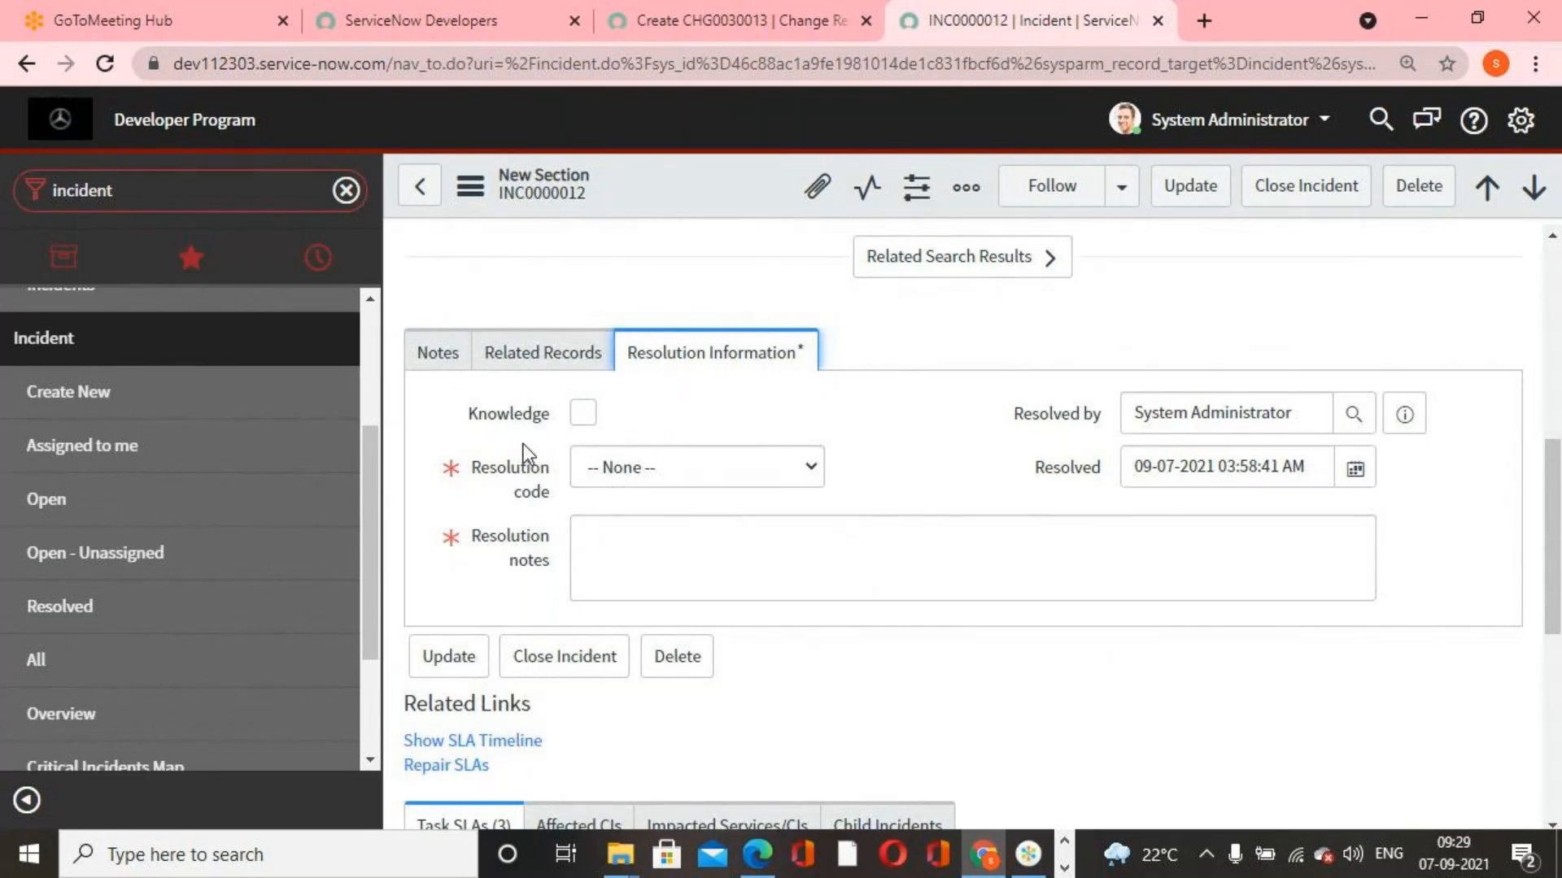
{"action": "scroll", "coordinate": [549, 574], "scroll_direction": "up", "scroll_amount": 8}
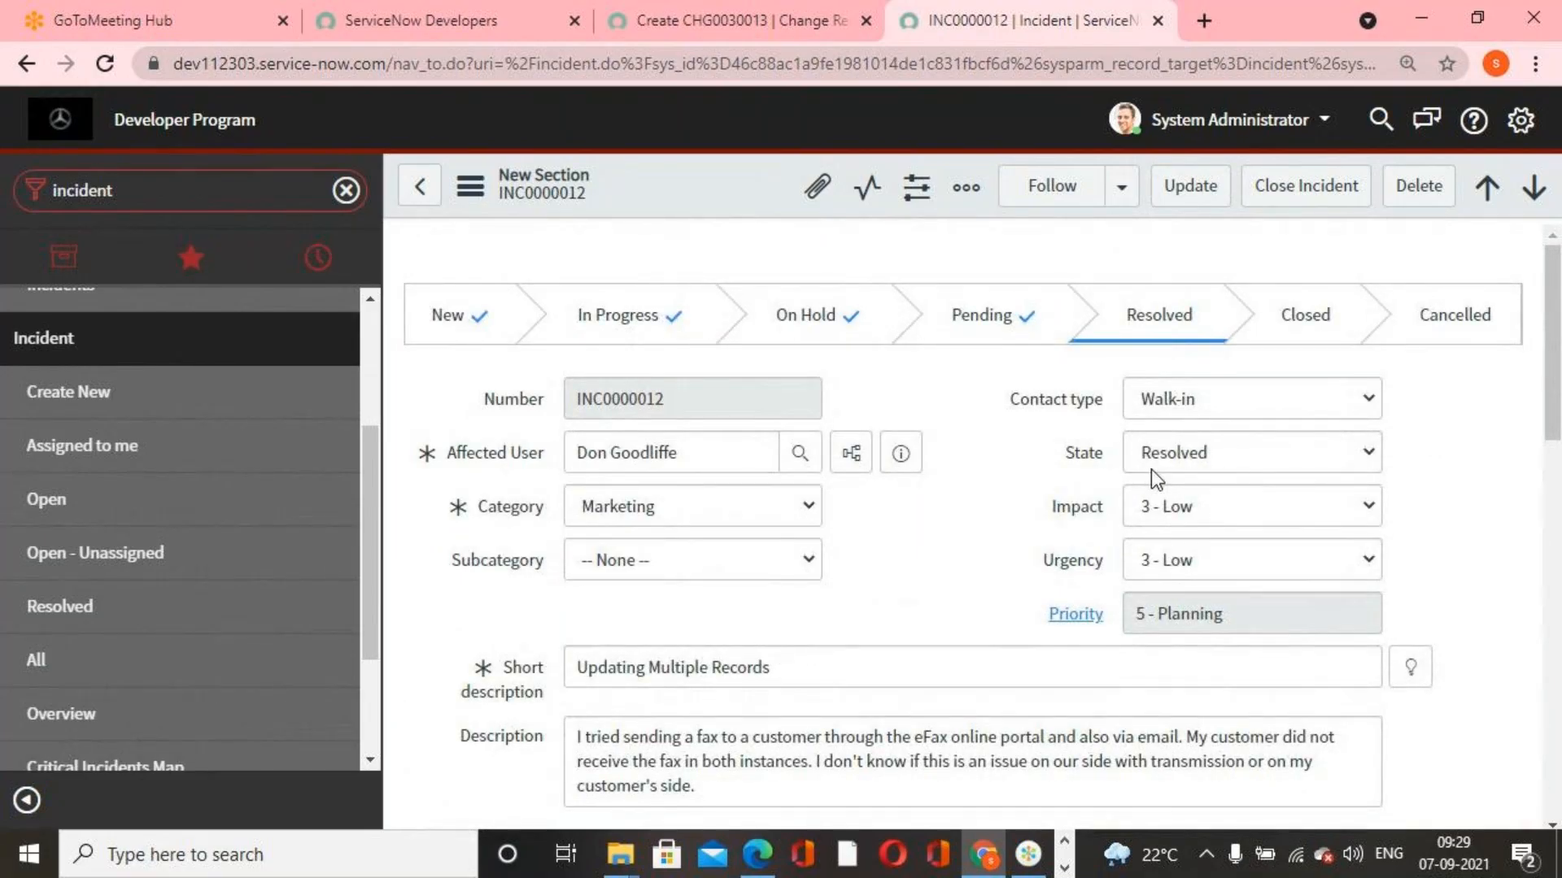
{"action": "scroll", "coordinate": [917, 603], "scroll_direction": "down", "scroll_amount": 4}
{"action": "scroll", "coordinate": [918, 604], "scroll_direction": "down", "scroll_amount": 4}
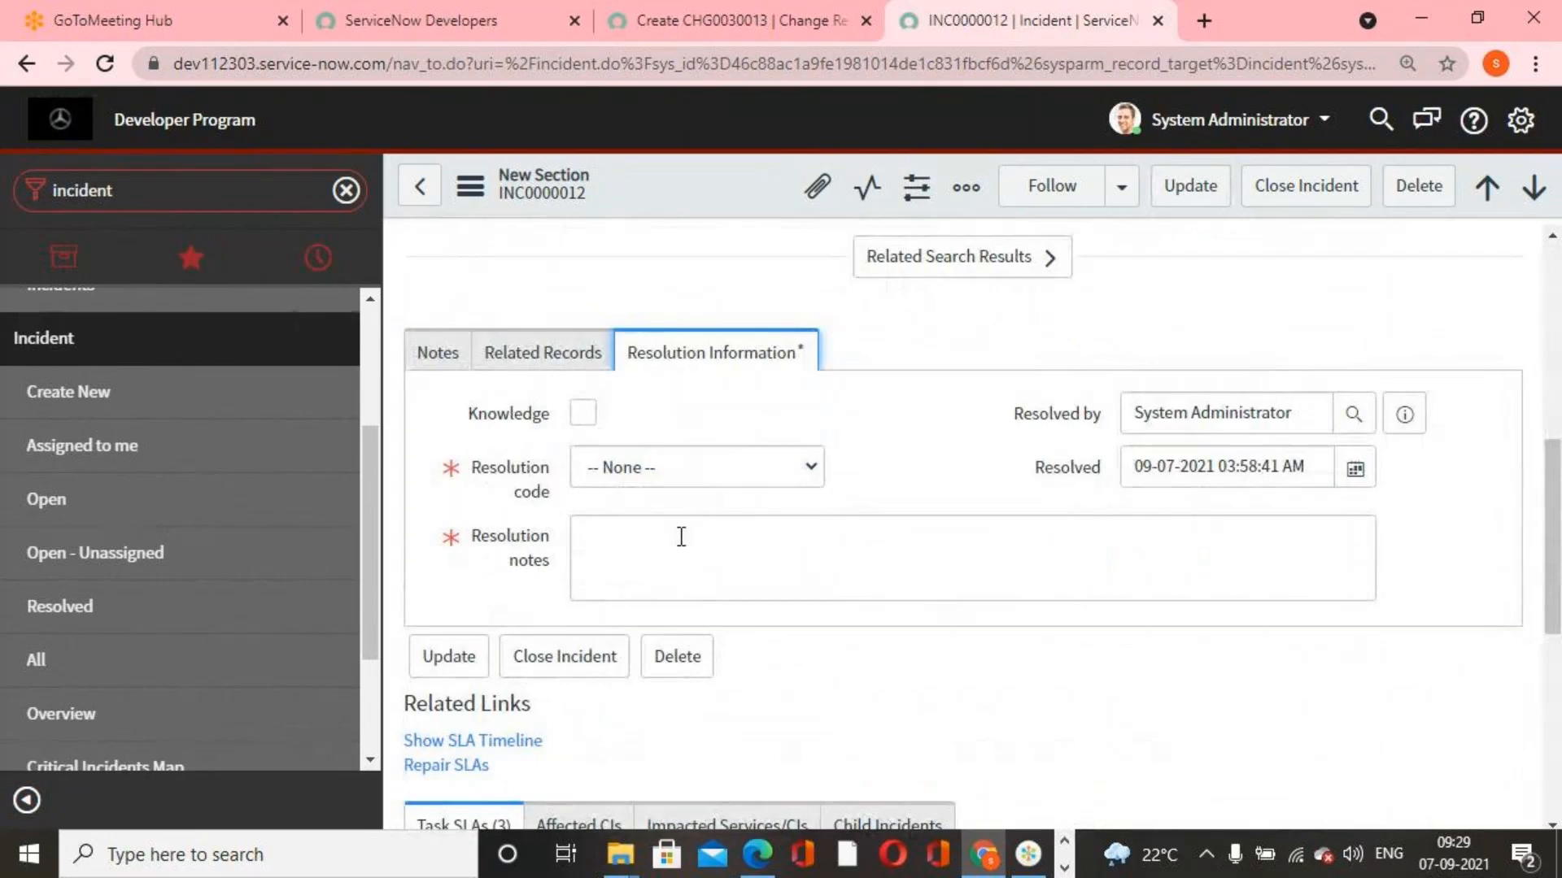
From the list of all incidents, open INC0010082, dismiss the alert and return to the list
{"action": "left_click", "coordinate": [137, 667]}
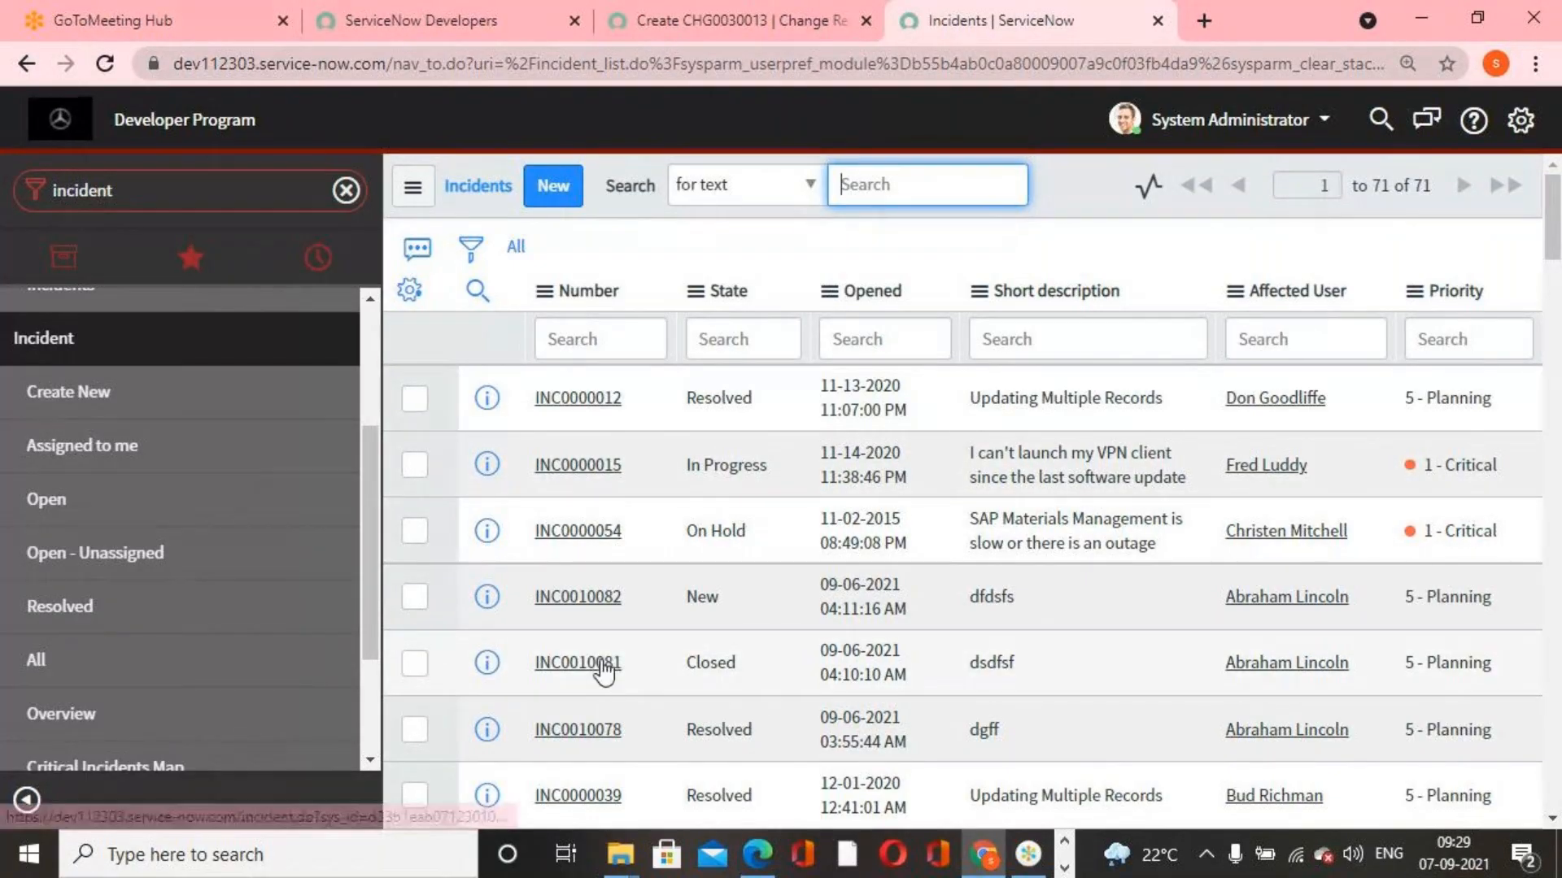
{"action": "left_click", "coordinate": [578, 597]}
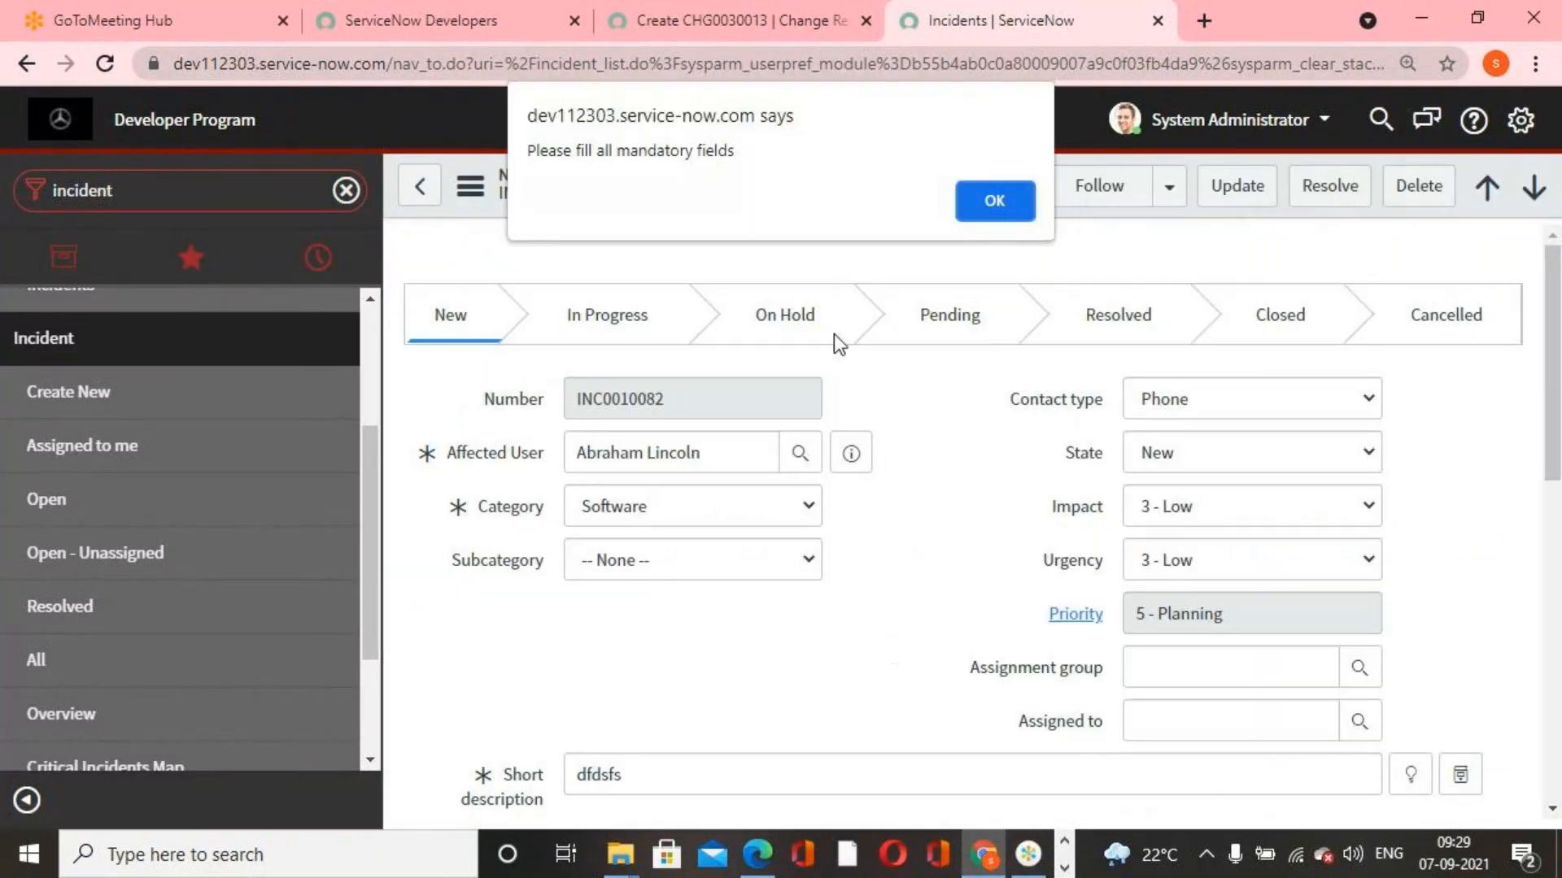
{"action": "left_click", "coordinate": [997, 198]}
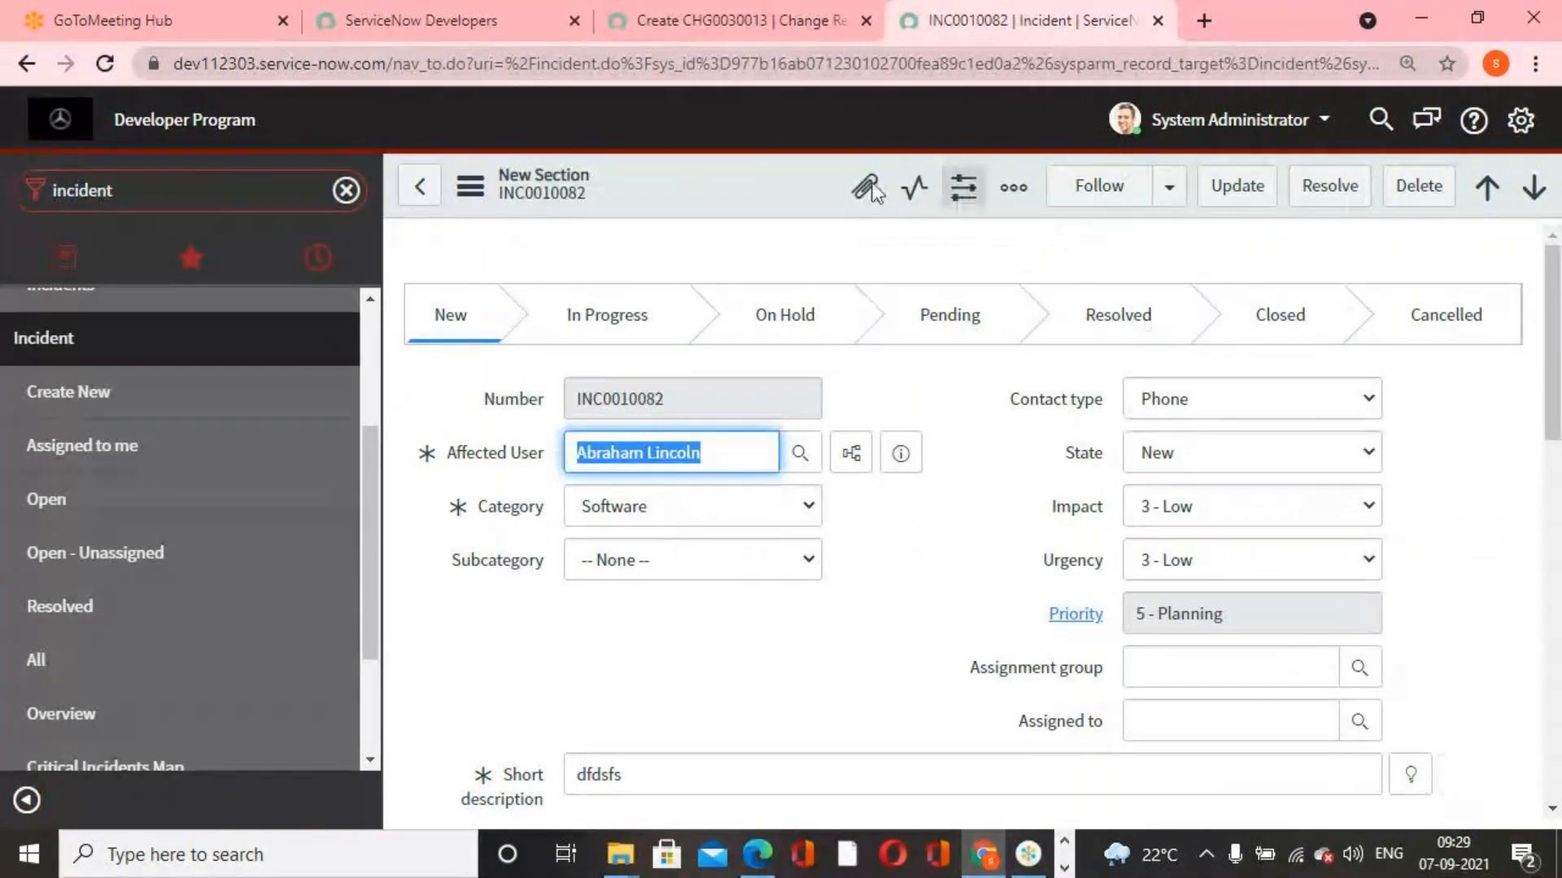
{"action": "left_click", "coordinate": [39, 663]}
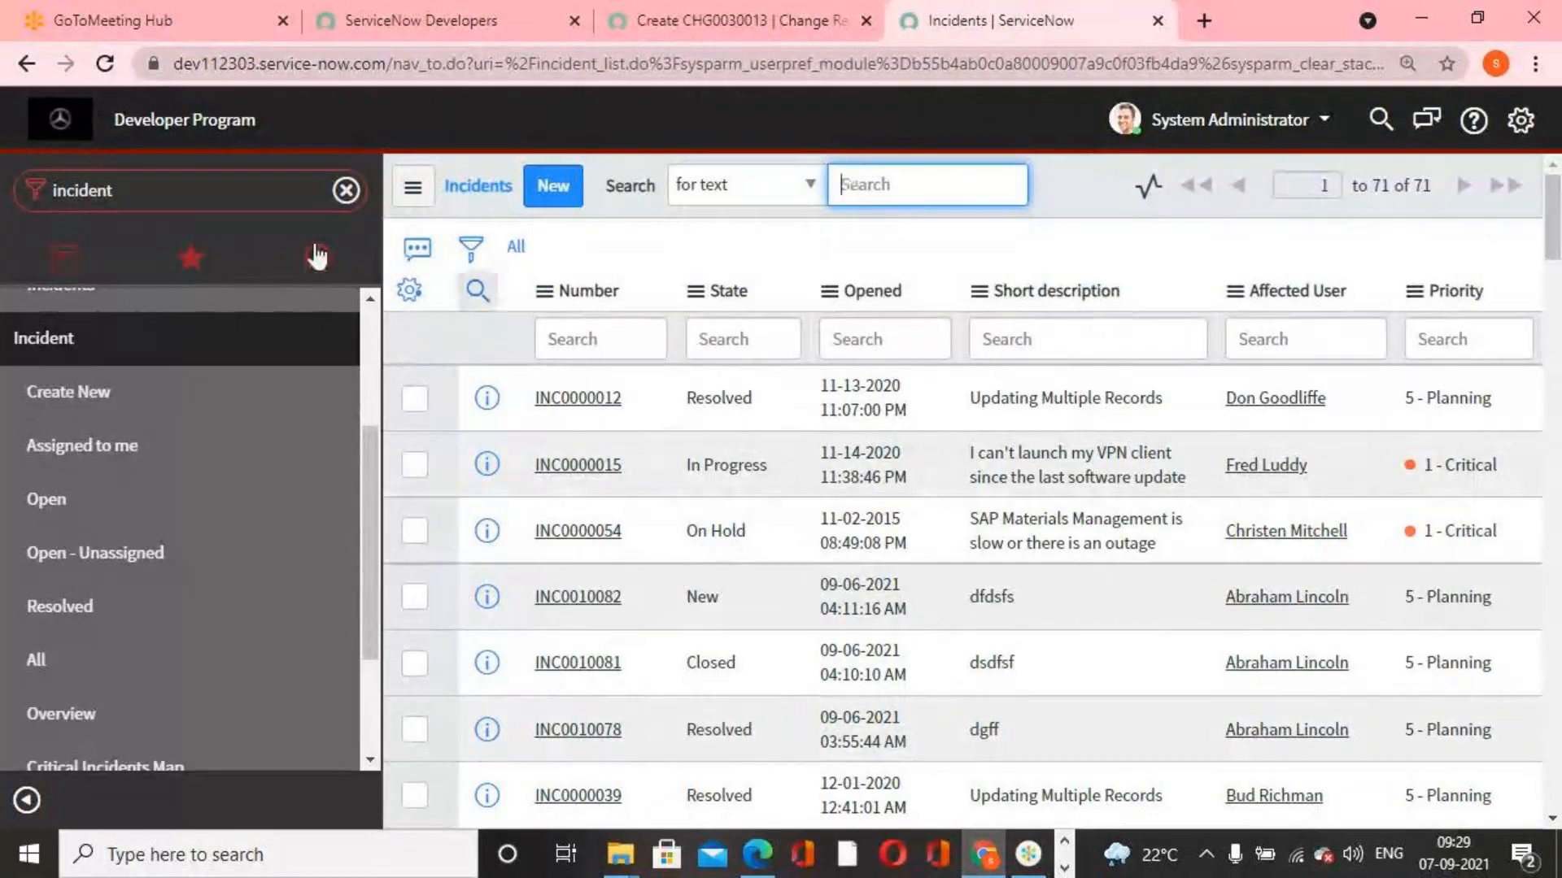
Find the REST API Explorer by filtering the navigator for "rest api" and start exploring
{"action": "left_click", "coordinate": [234, 181]}
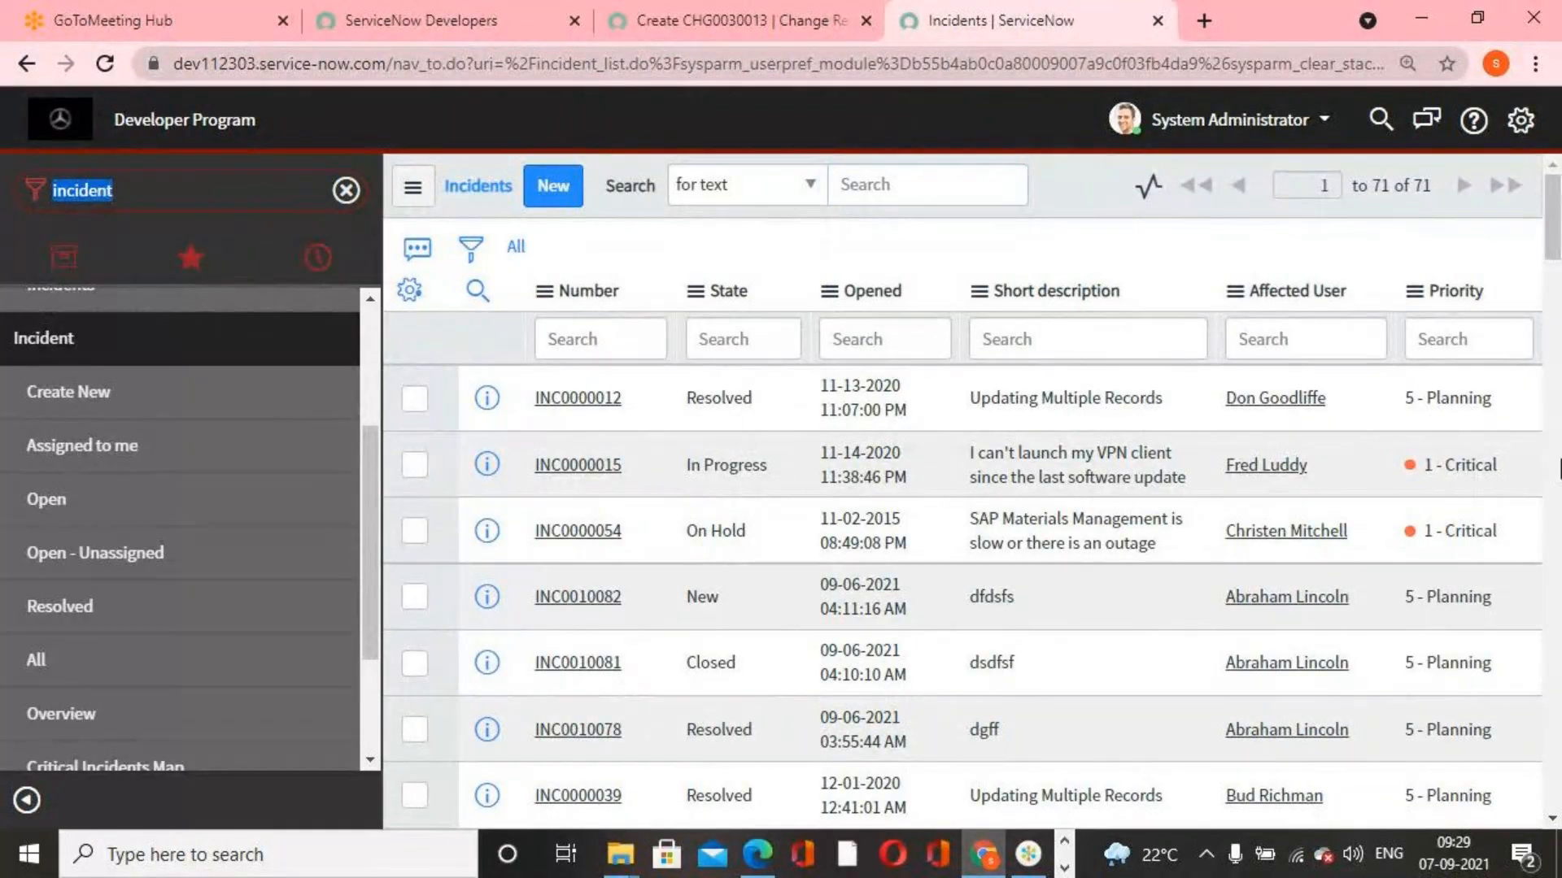
{"action": "type", "text": "rest api"}
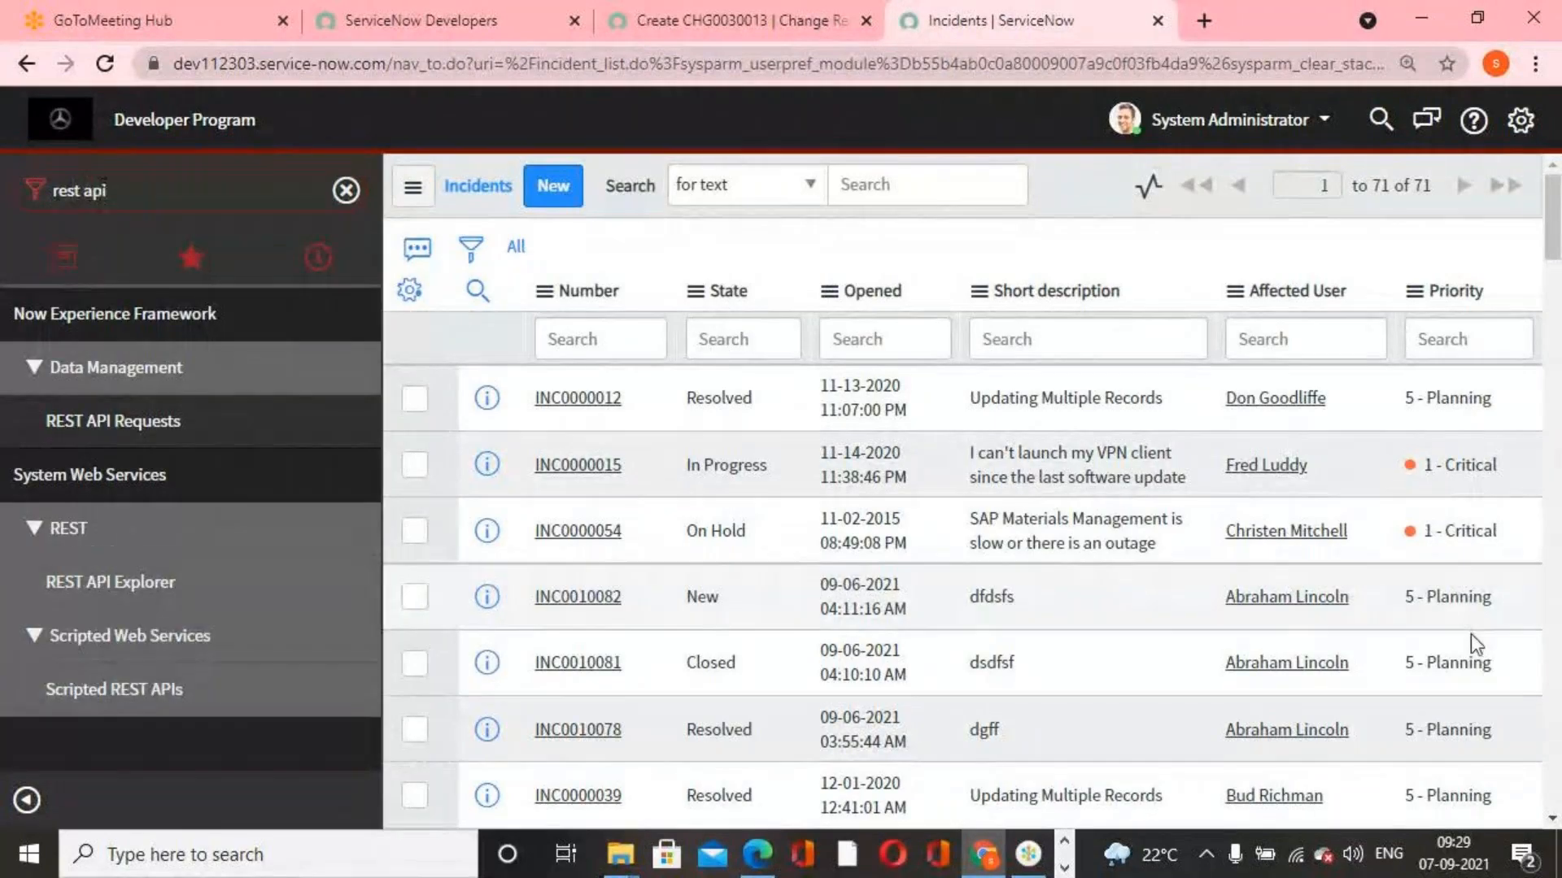
{"action": "left_click", "coordinate": [106, 597]}
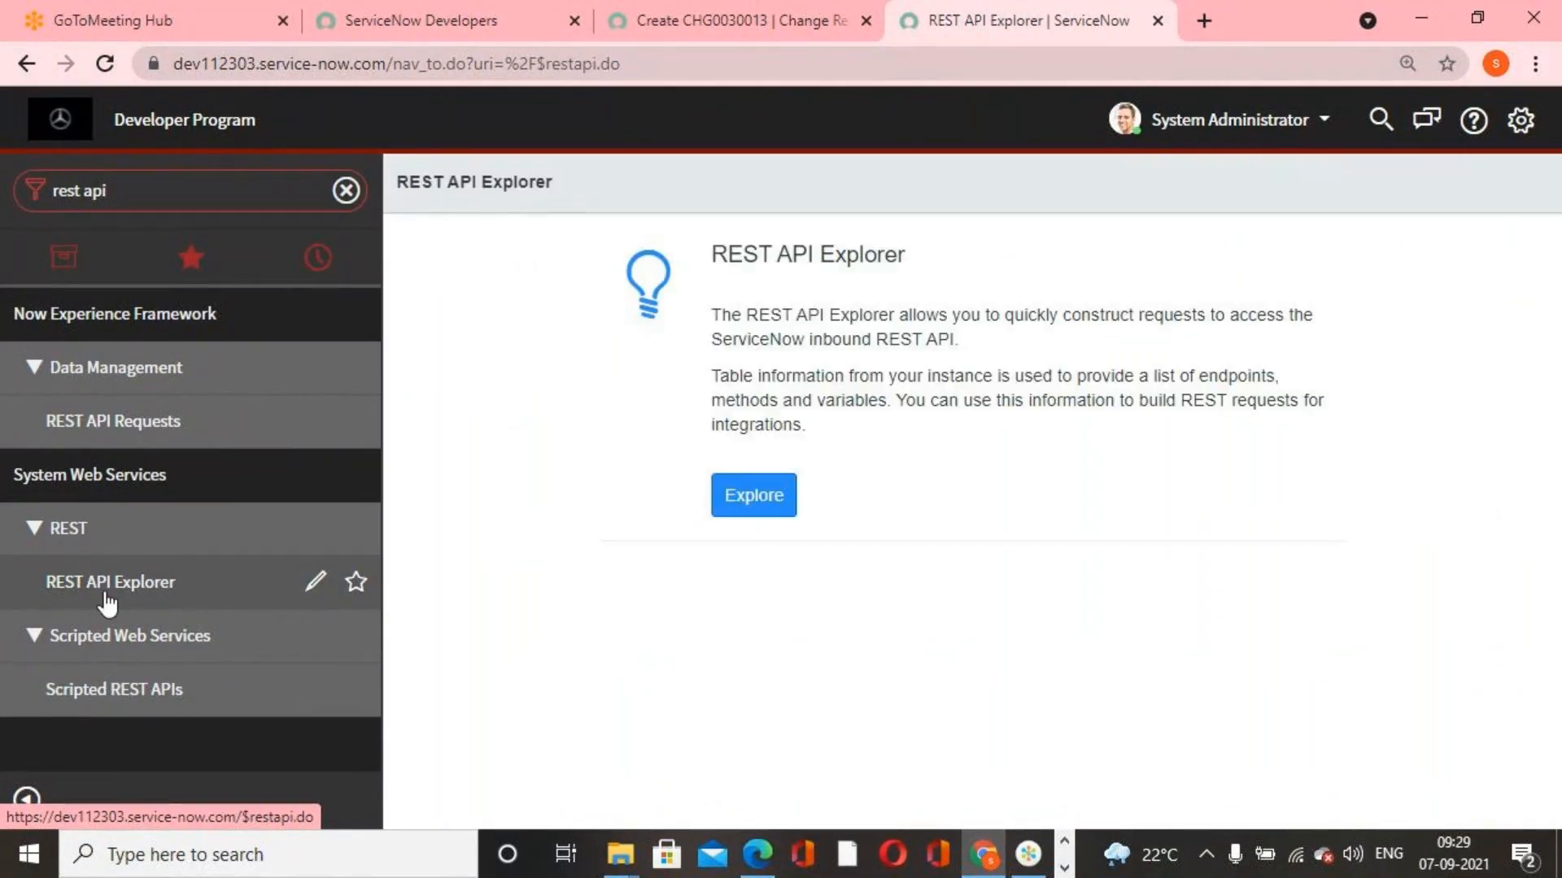
{"action": "left_click", "coordinate": [773, 513]}
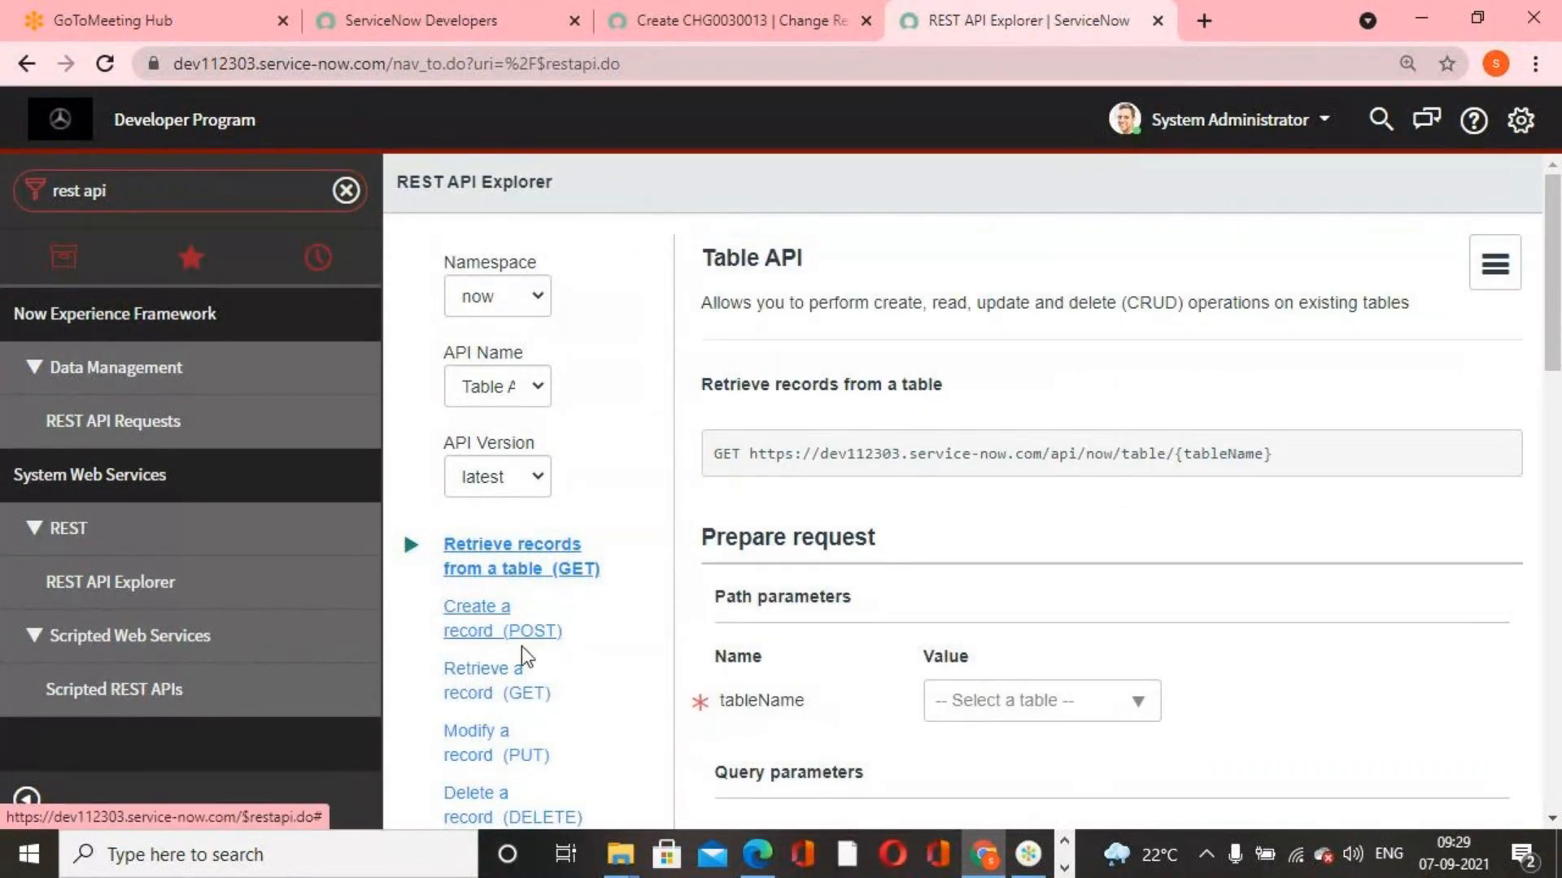
Choose the Modify a record (PUT) request of the Table API and set its tableName to Incident (incident)
{"action": "scroll", "coordinate": [522, 736], "scroll_direction": "down", "scroll_amount": 3}
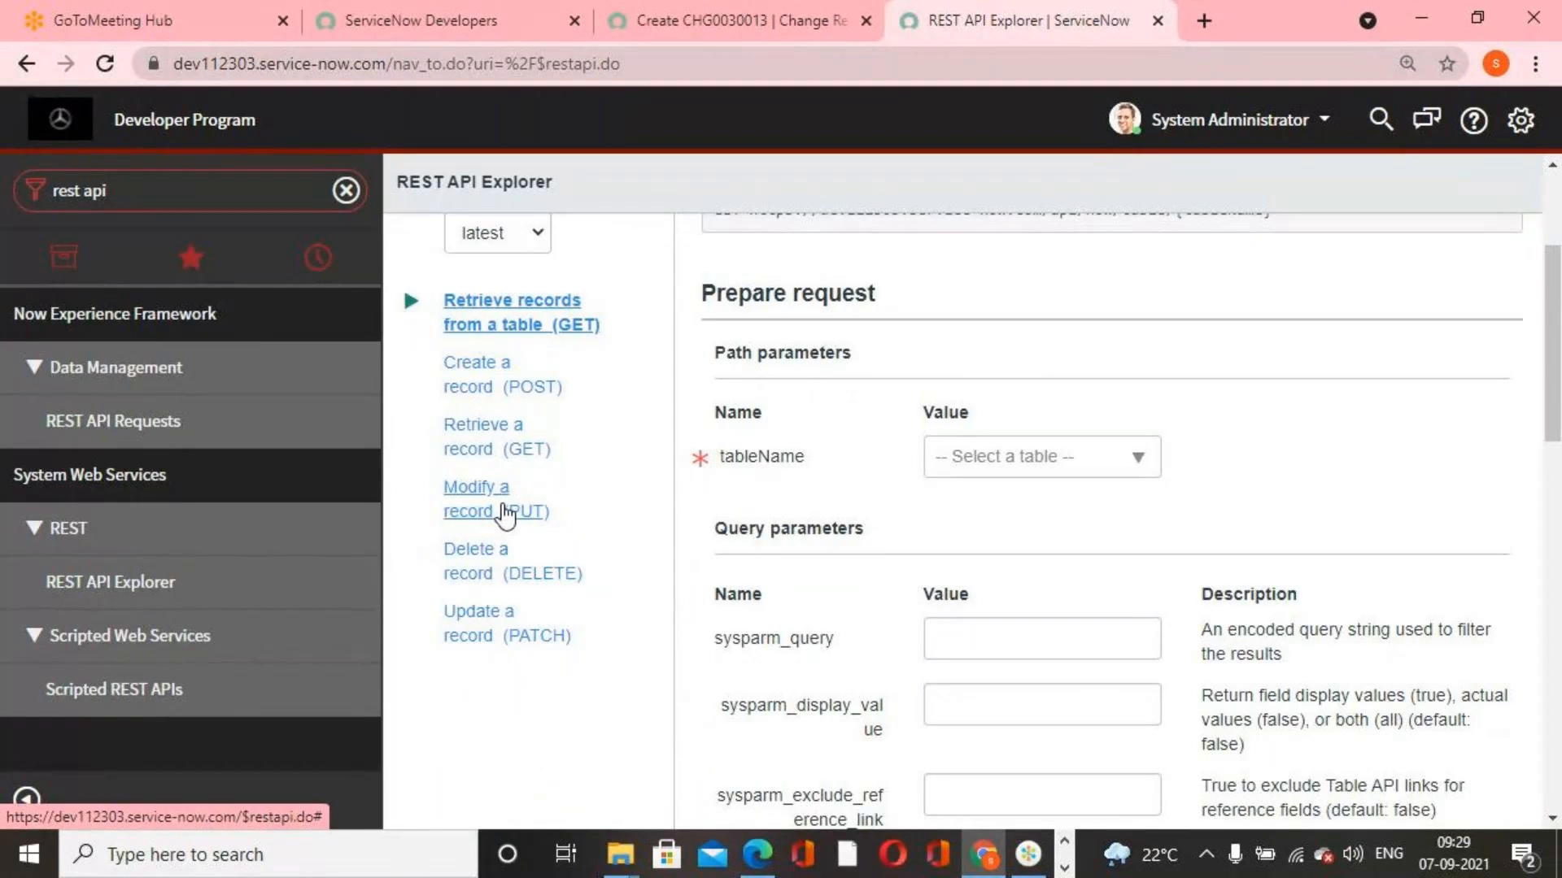
{"action": "left_click", "coordinate": [506, 511]}
{"action": "scroll", "coordinate": [1099, 504], "scroll_direction": "down", "scroll_amount": 4}
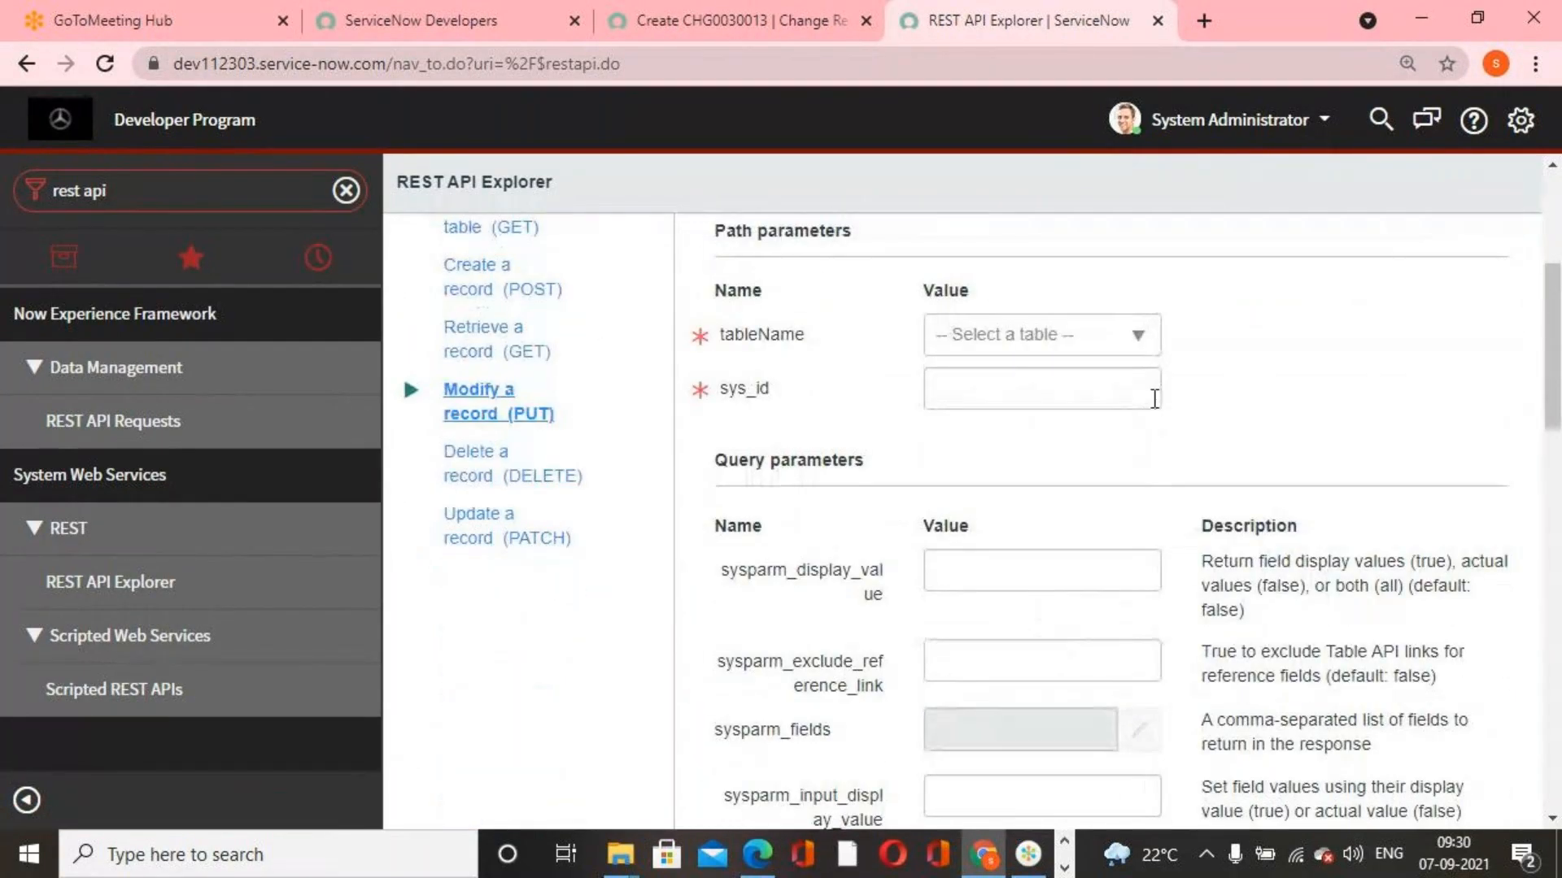
{"action": "left_click", "coordinate": [1143, 335]}
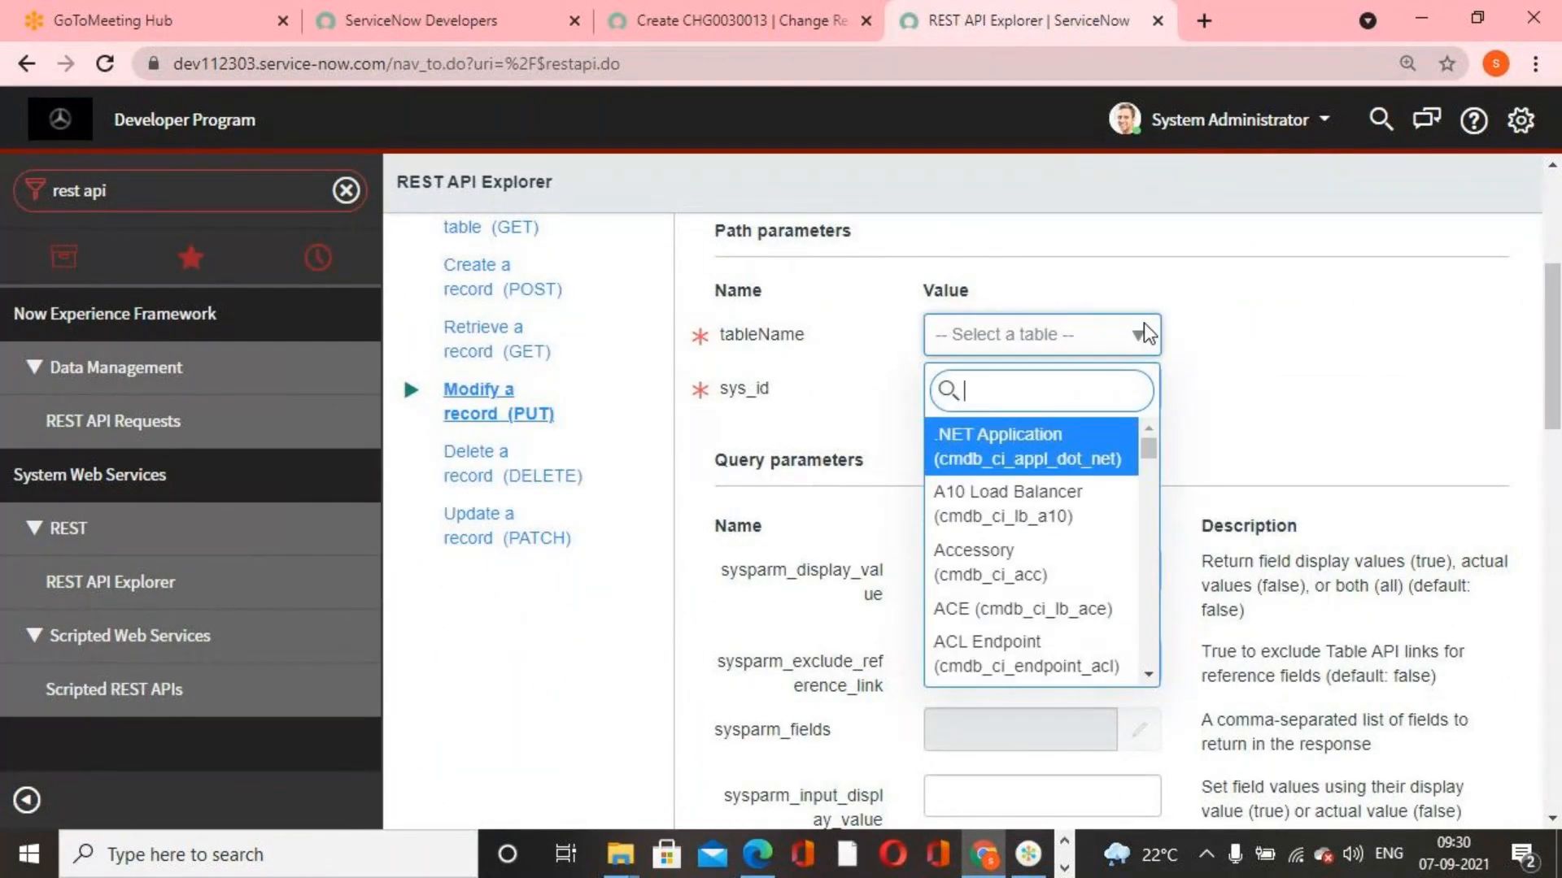
{"action": "type", "text": "incident"}
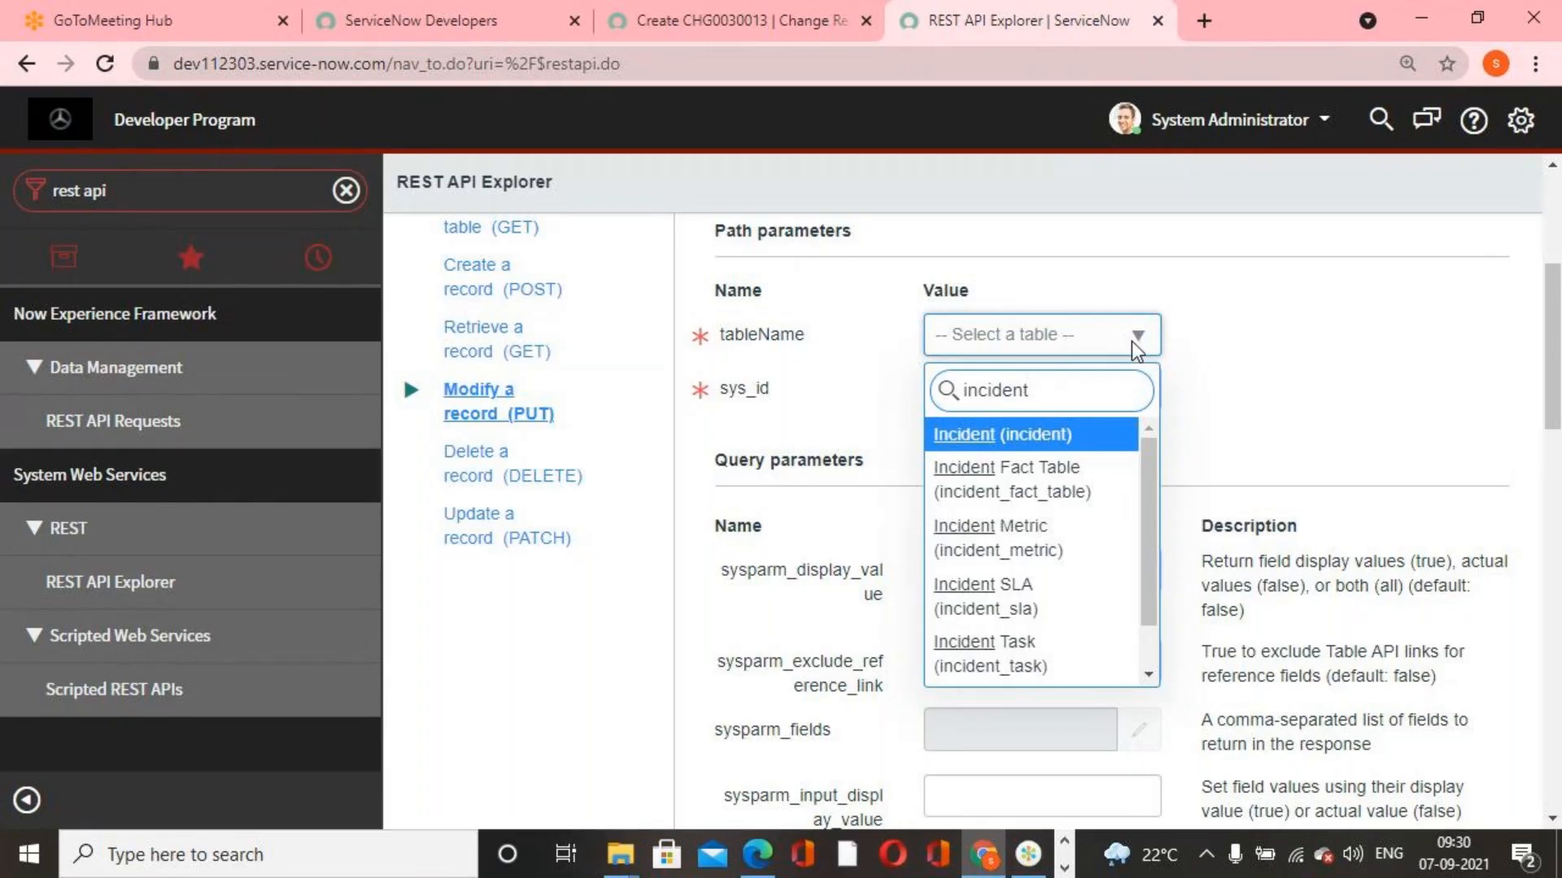
{"action": "left_click", "coordinate": [1063, 435]}
{"action": "left_click", "coordinate": [1081, 465]}
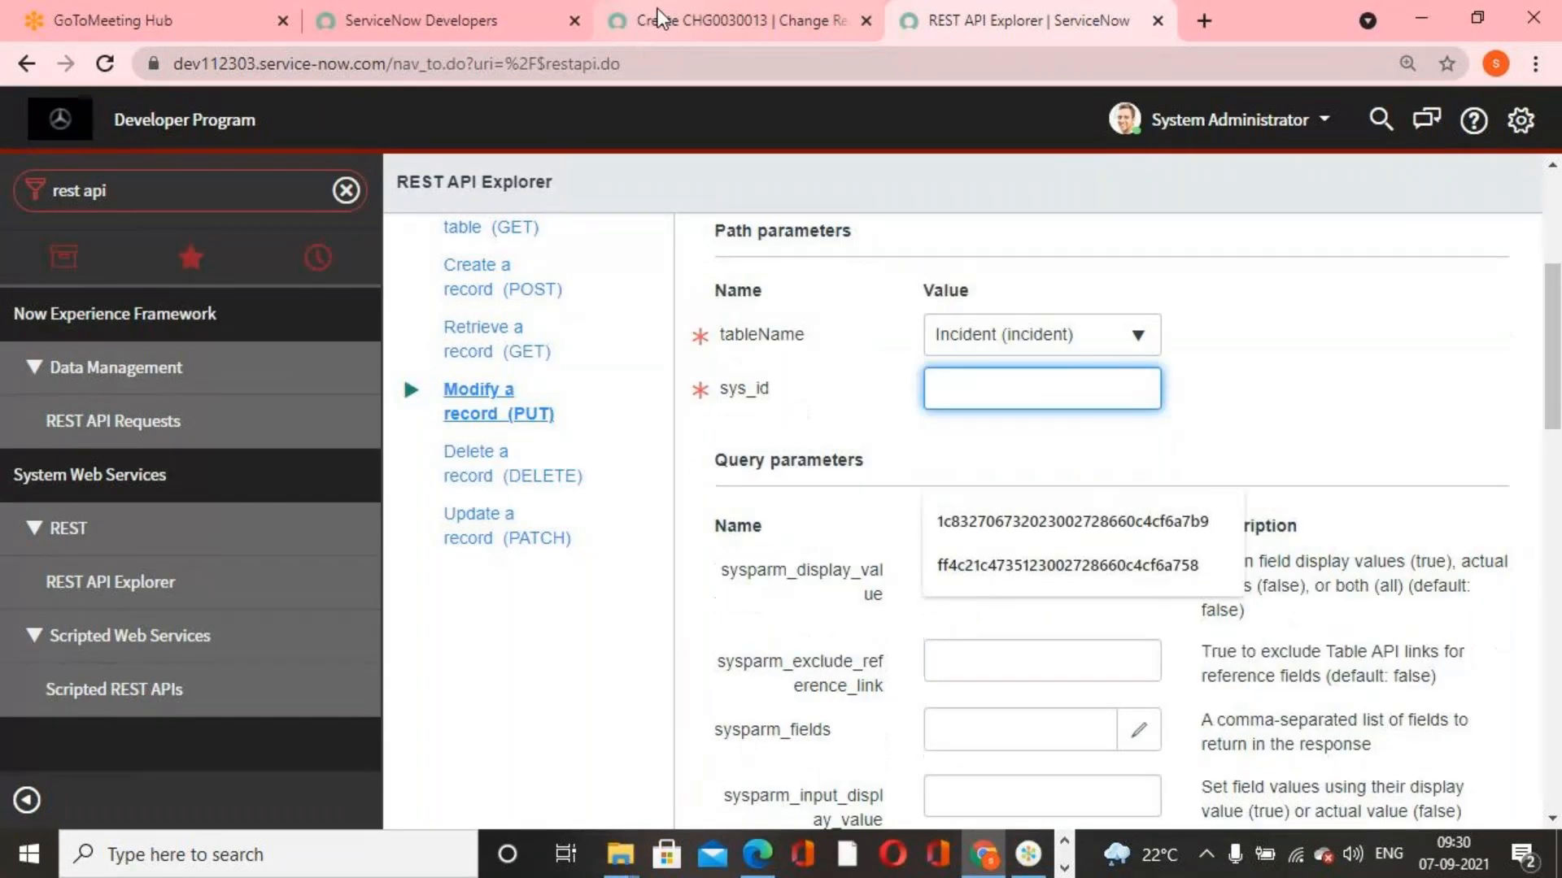
In the change request browser tab, list all incidents and copy the sys_id of INC0000054
{"action": "left_click", "coordinate": [657, 11]}
{"action": "left_click", "coordinate": [201, 194]}
{"action": "type", "text": "incident"}
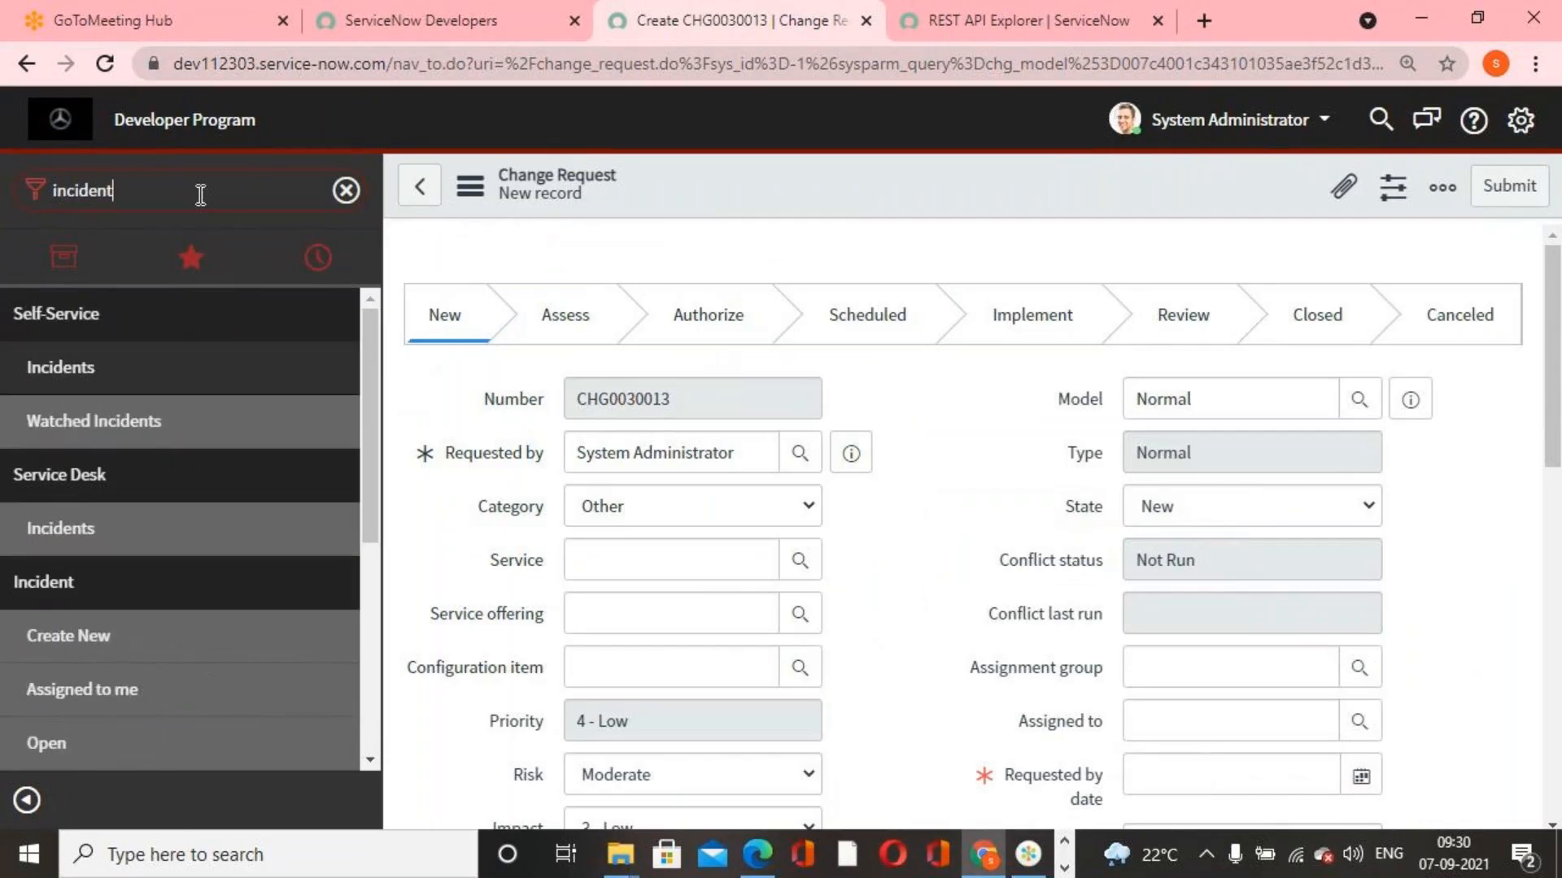
{"action": "key", "text": "Return"}
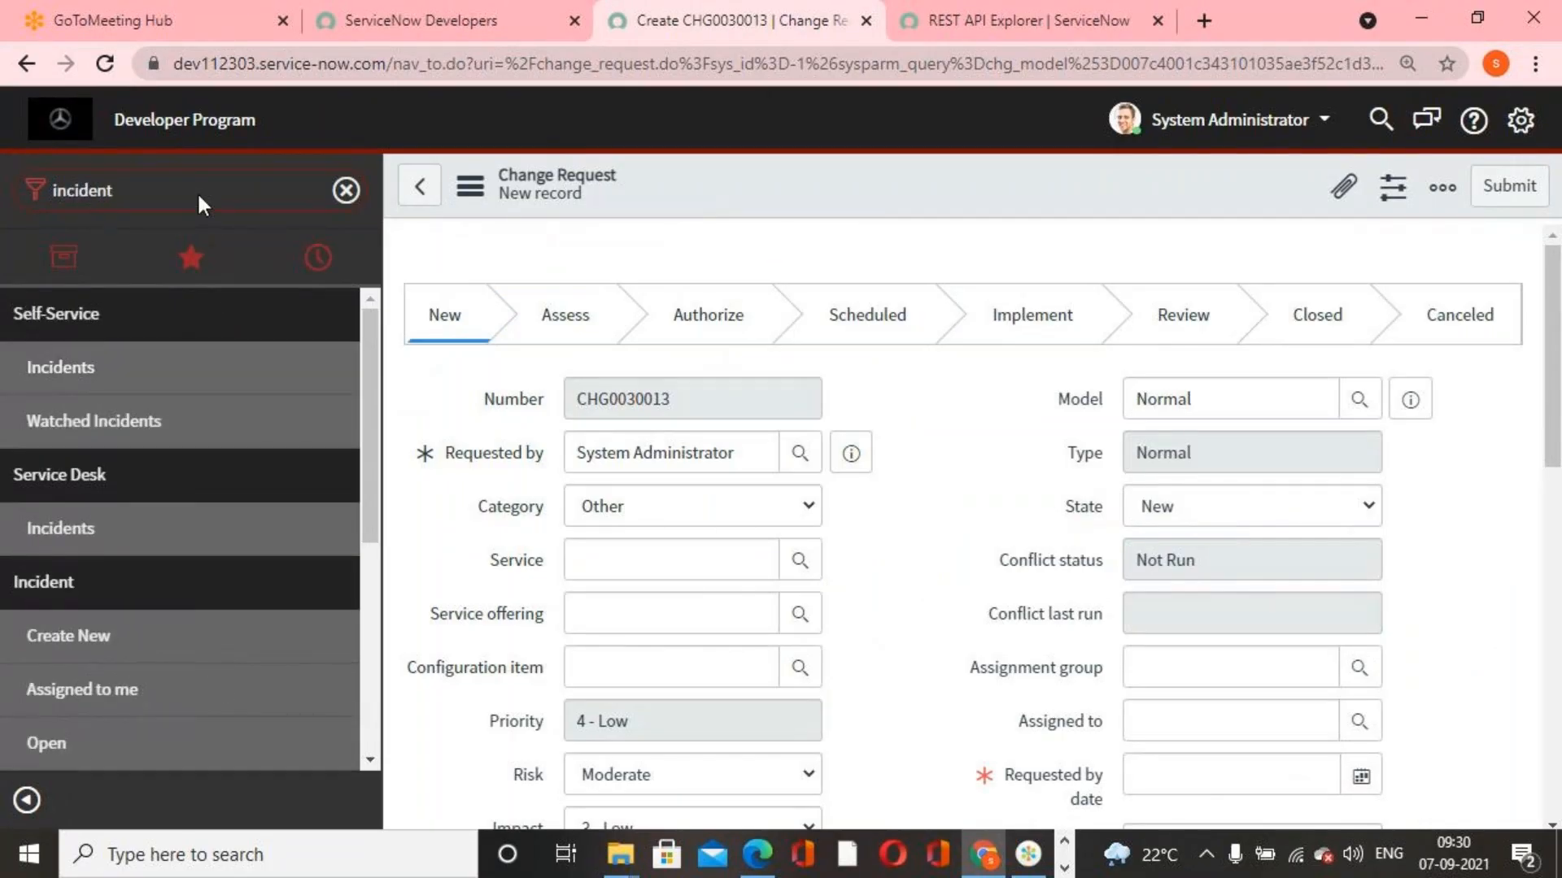
{"action": "scroll", "coordinate": [115, 649], "scroll_direction": "down", "scroll_amount": 3}
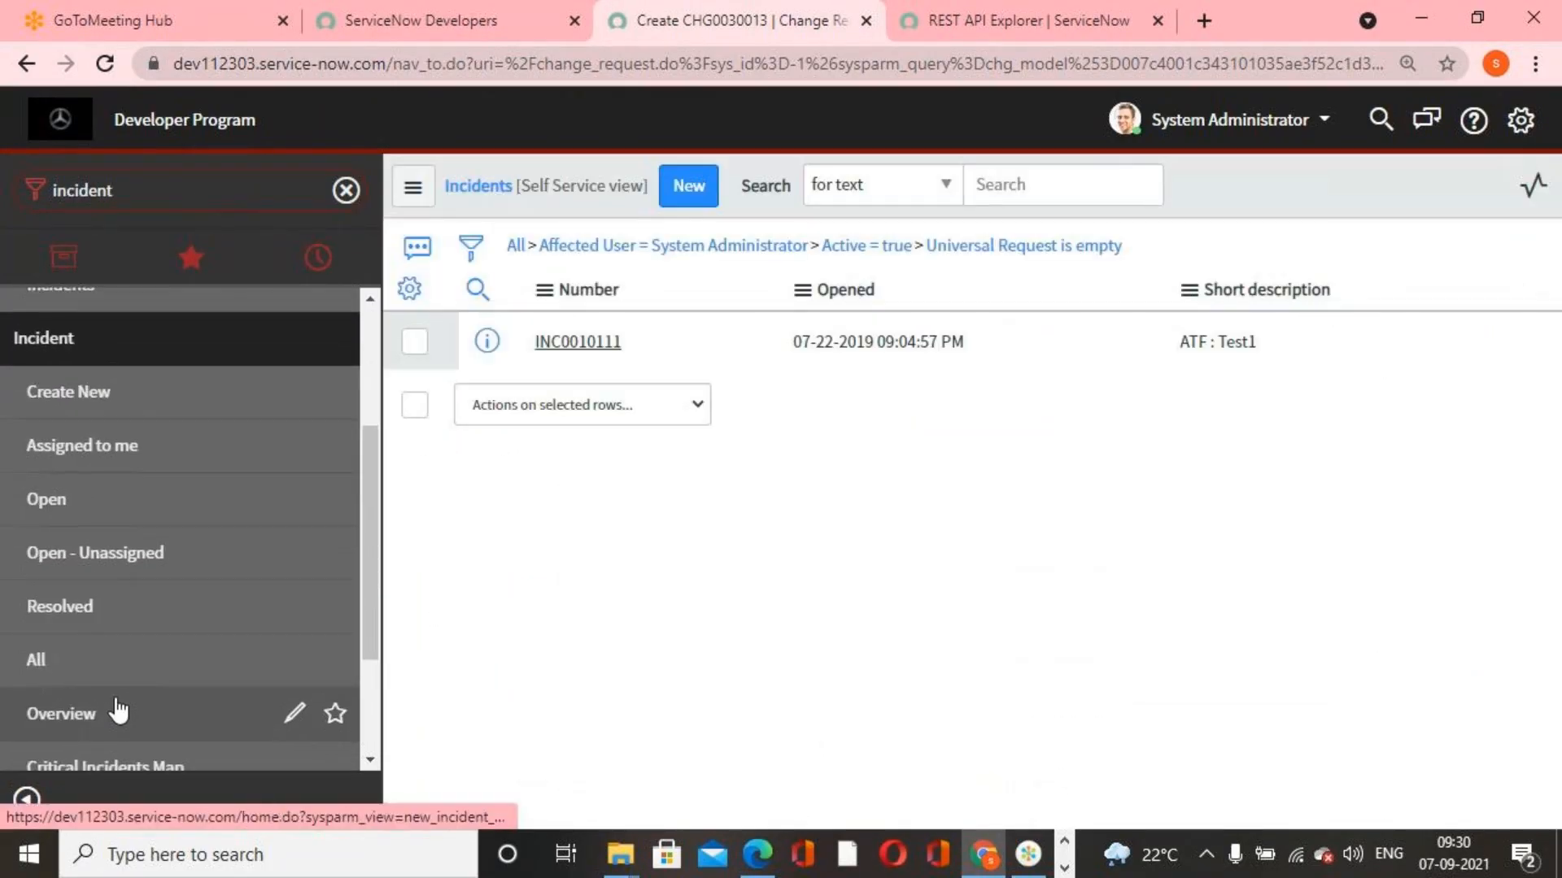
{"action": "left_click", "coordinate": [91, 663]}
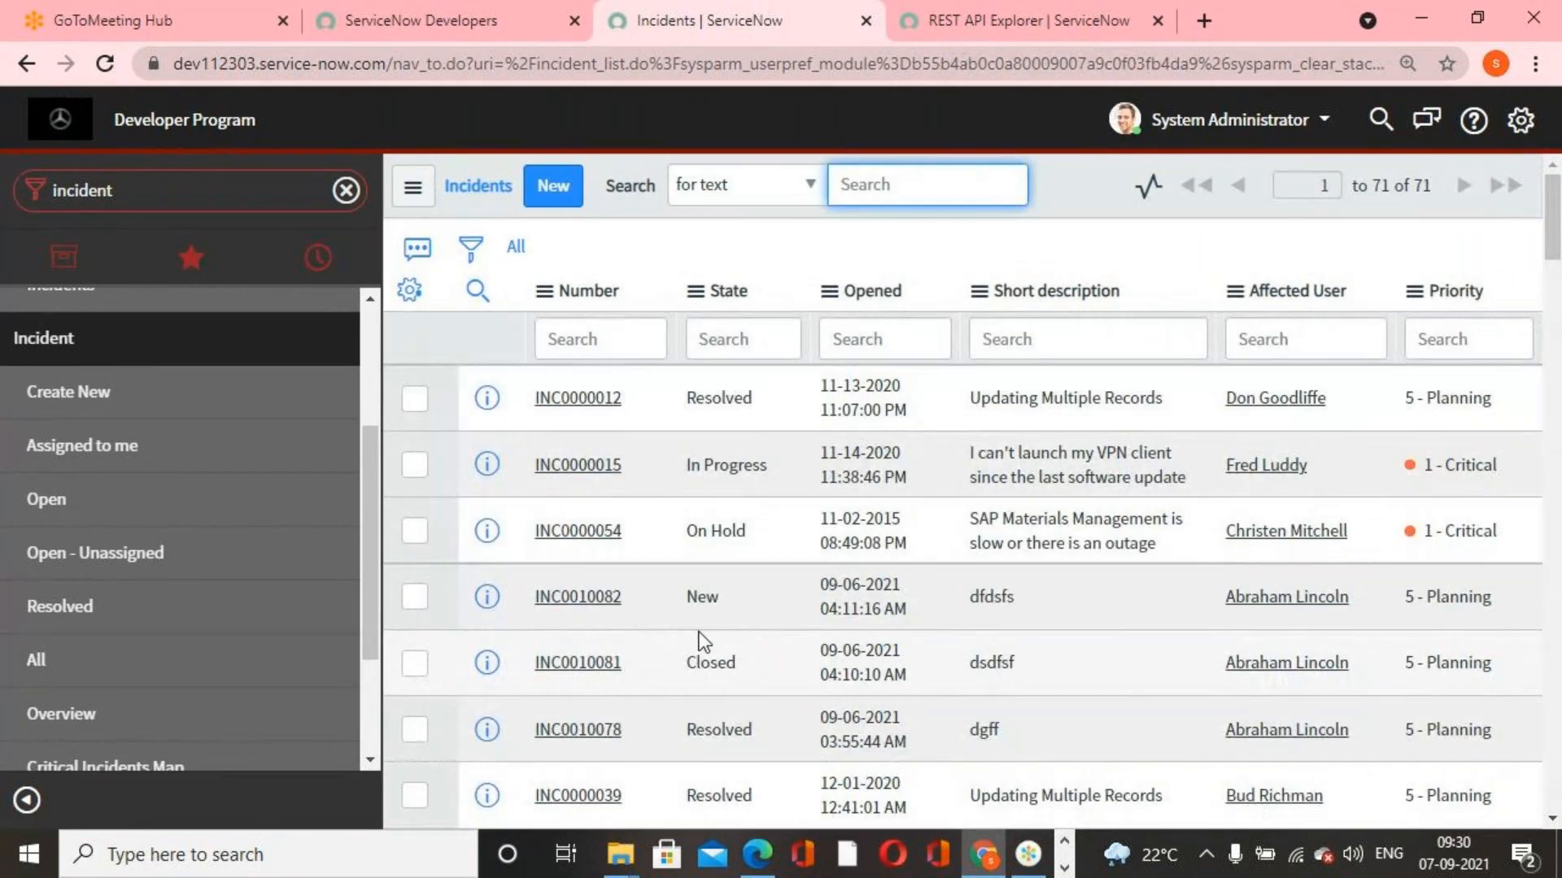
{"action": "right_click", "coordinate": [610, 533]}
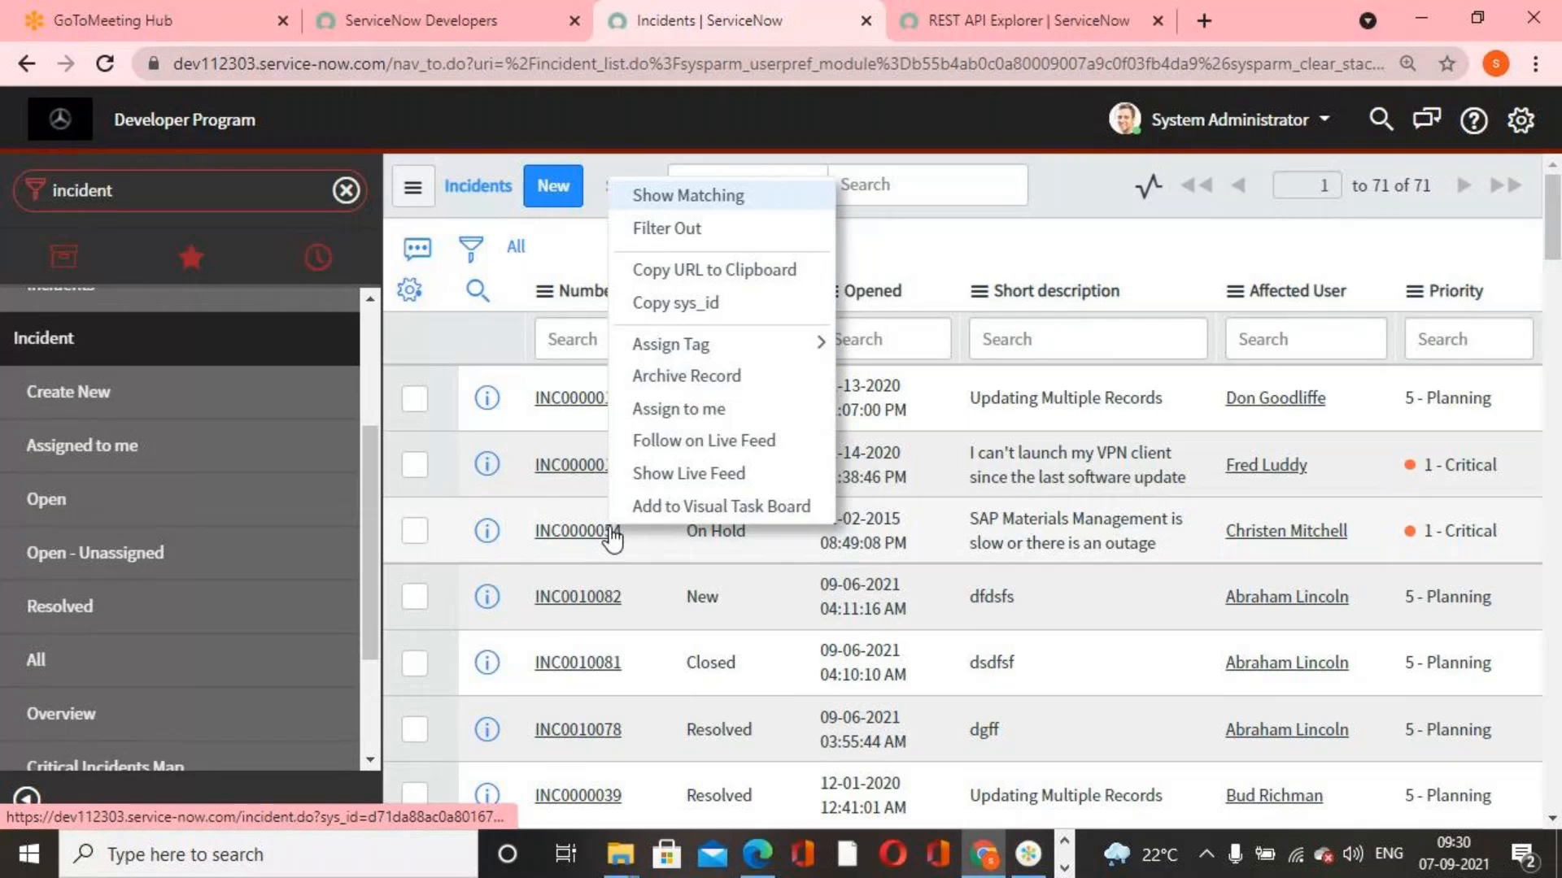
{"action": "left_click", "coordinate": [728, 304]}
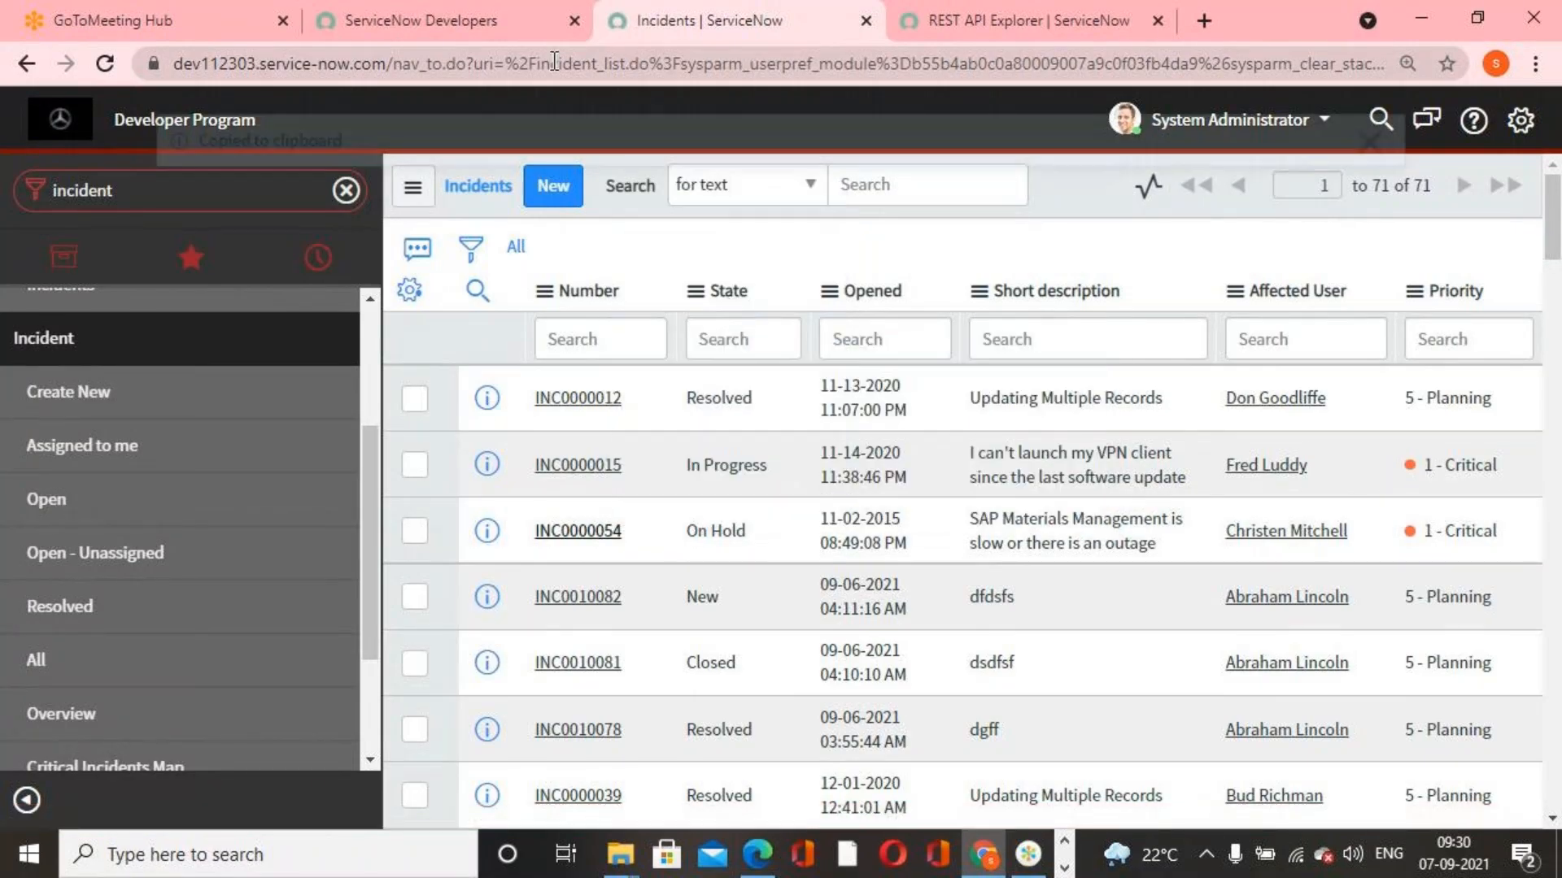
Switch to the REST API Explorer browser tab and paste the copied incident sys_id into the sys_id path parameter
{"action": "left_click", "coordinate": [1017, 20]}
{"action": "left_click", "coordinate": [1007, 390]}
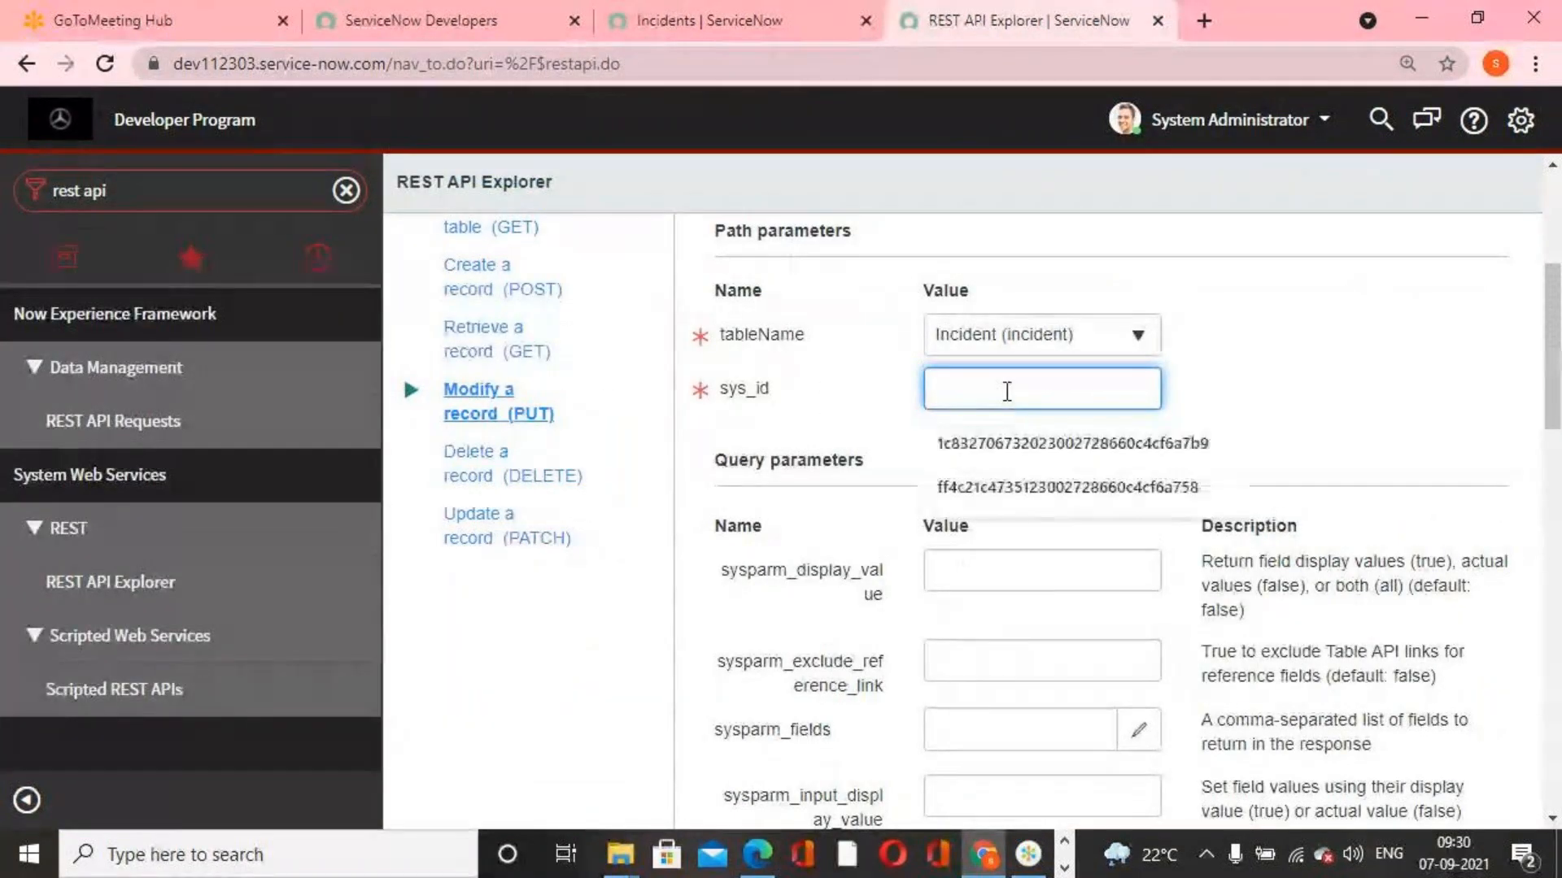
{"action": "key", "text": "ctrl+v"}
{"action": "scroll", "coordinate": [1004, 496], "scroll_direction": "down", "scroll_amount": 6}
{"action": "scroll", "coordinate": [1004, 495], "scroll_direction": "down", "scroll_amount": 7}
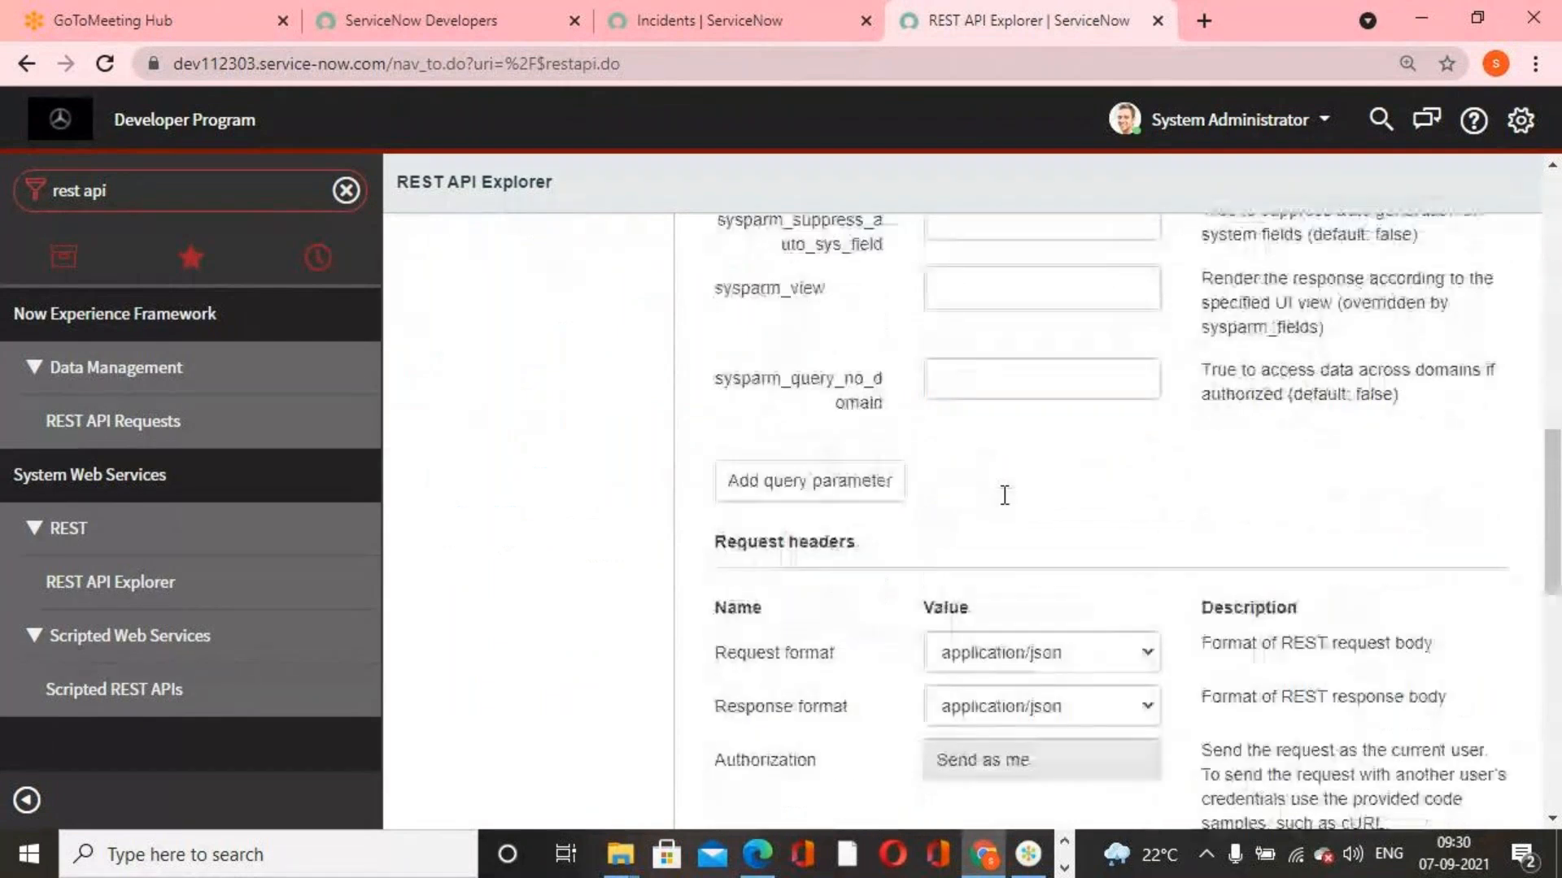
Add the State field with the value 6 to the request body
{"action": "left_click", "coordinate": [800, 431]}
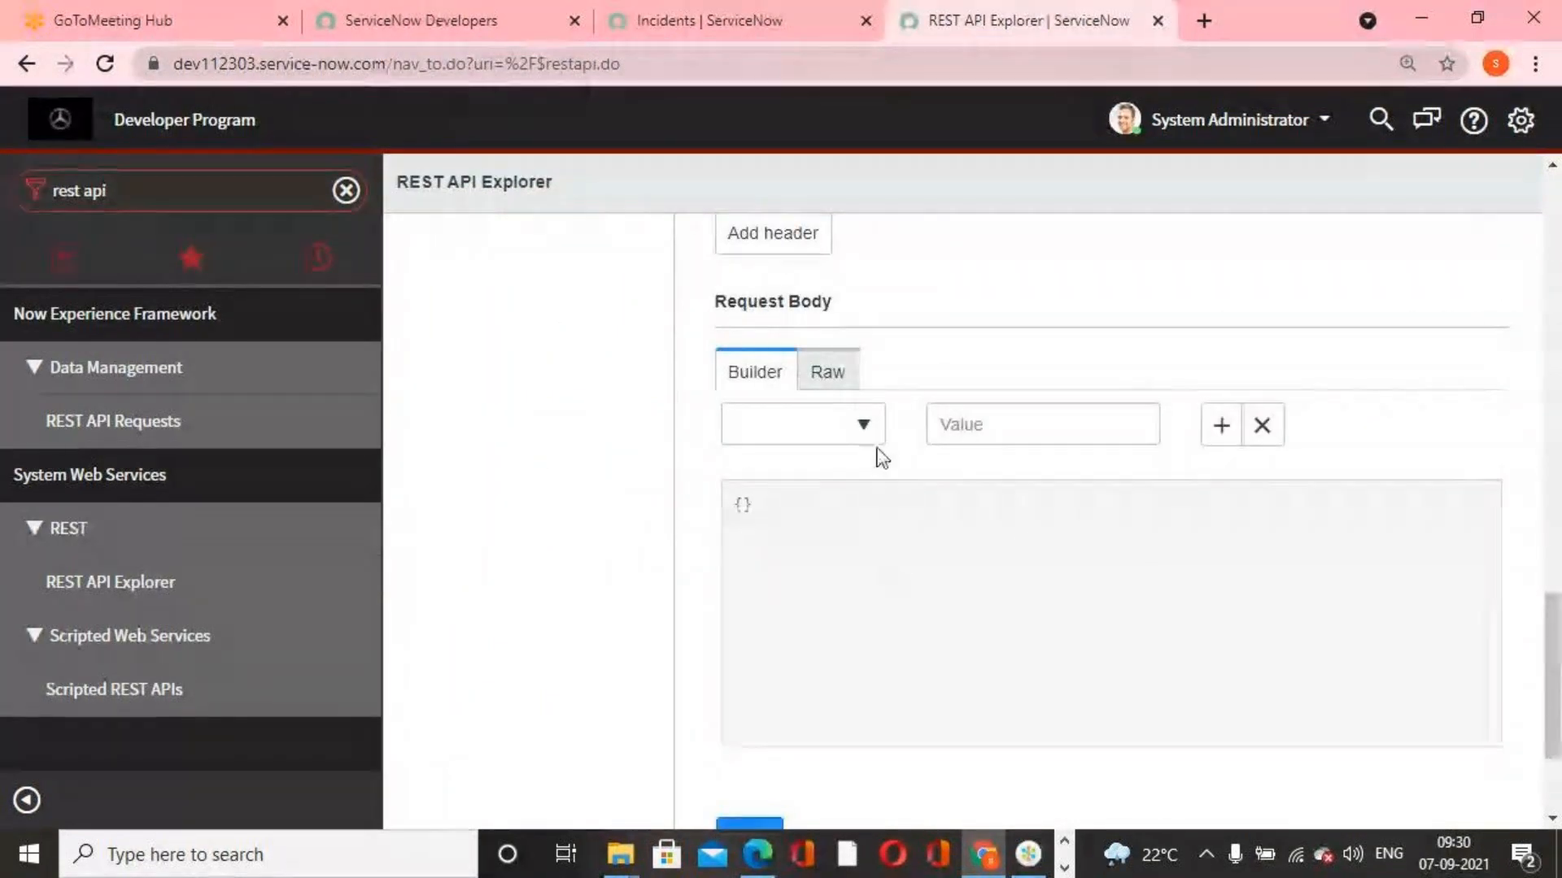
{"action": "left_click", "coordinate": [869, 428]}
{"action": "type", "text": "state"}
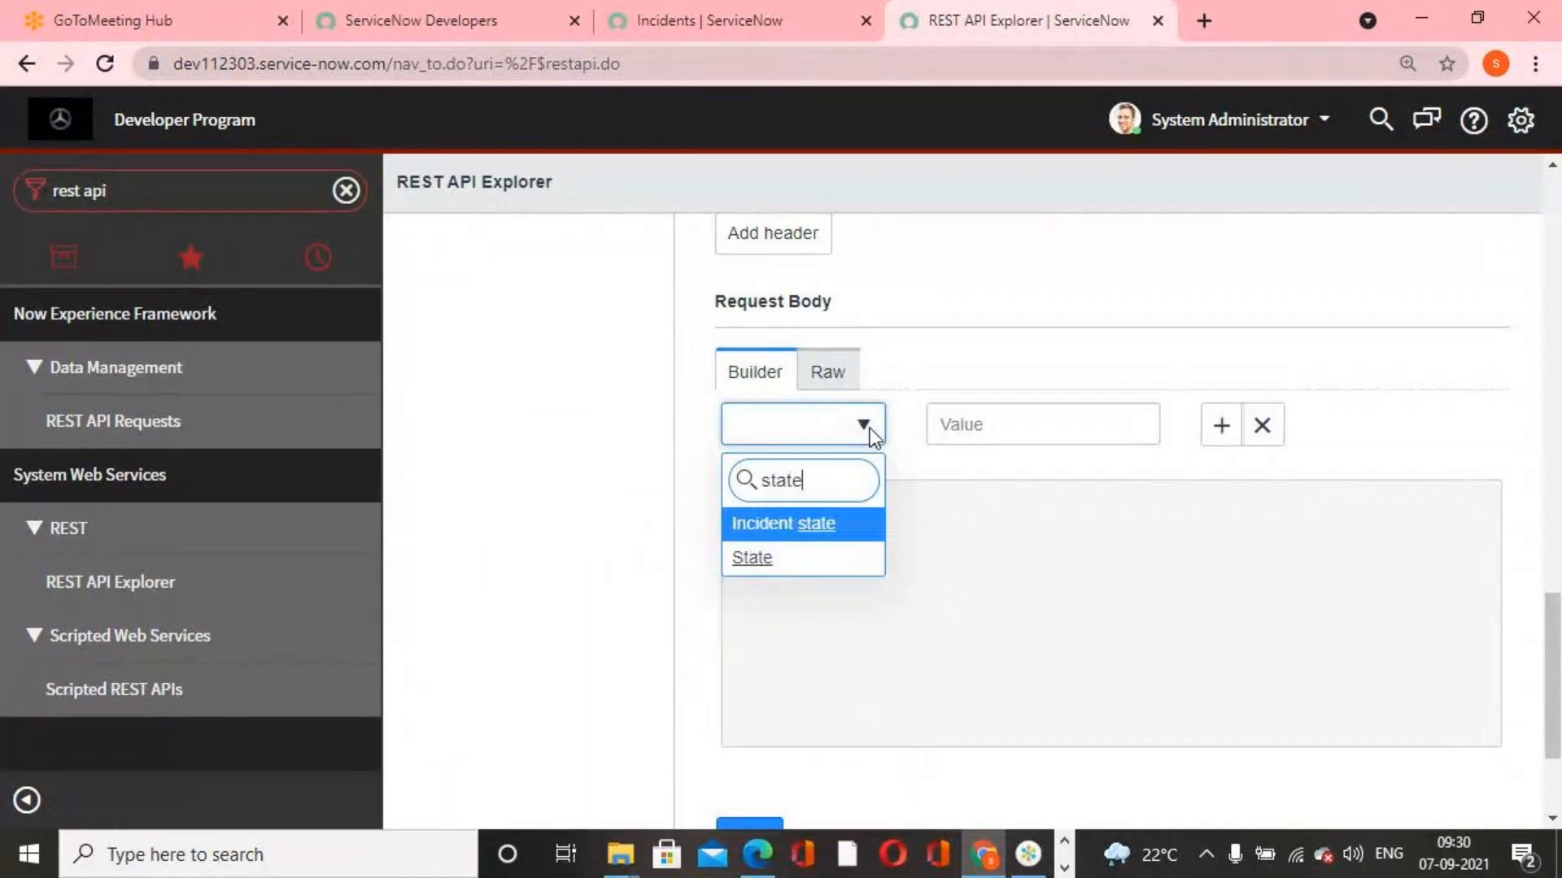
{"action": "left_click", "coordinate": [745, 556]}
{"action": "left_click", "coordinate": [1076, 423]}
{"action": "type", "text": "6"}
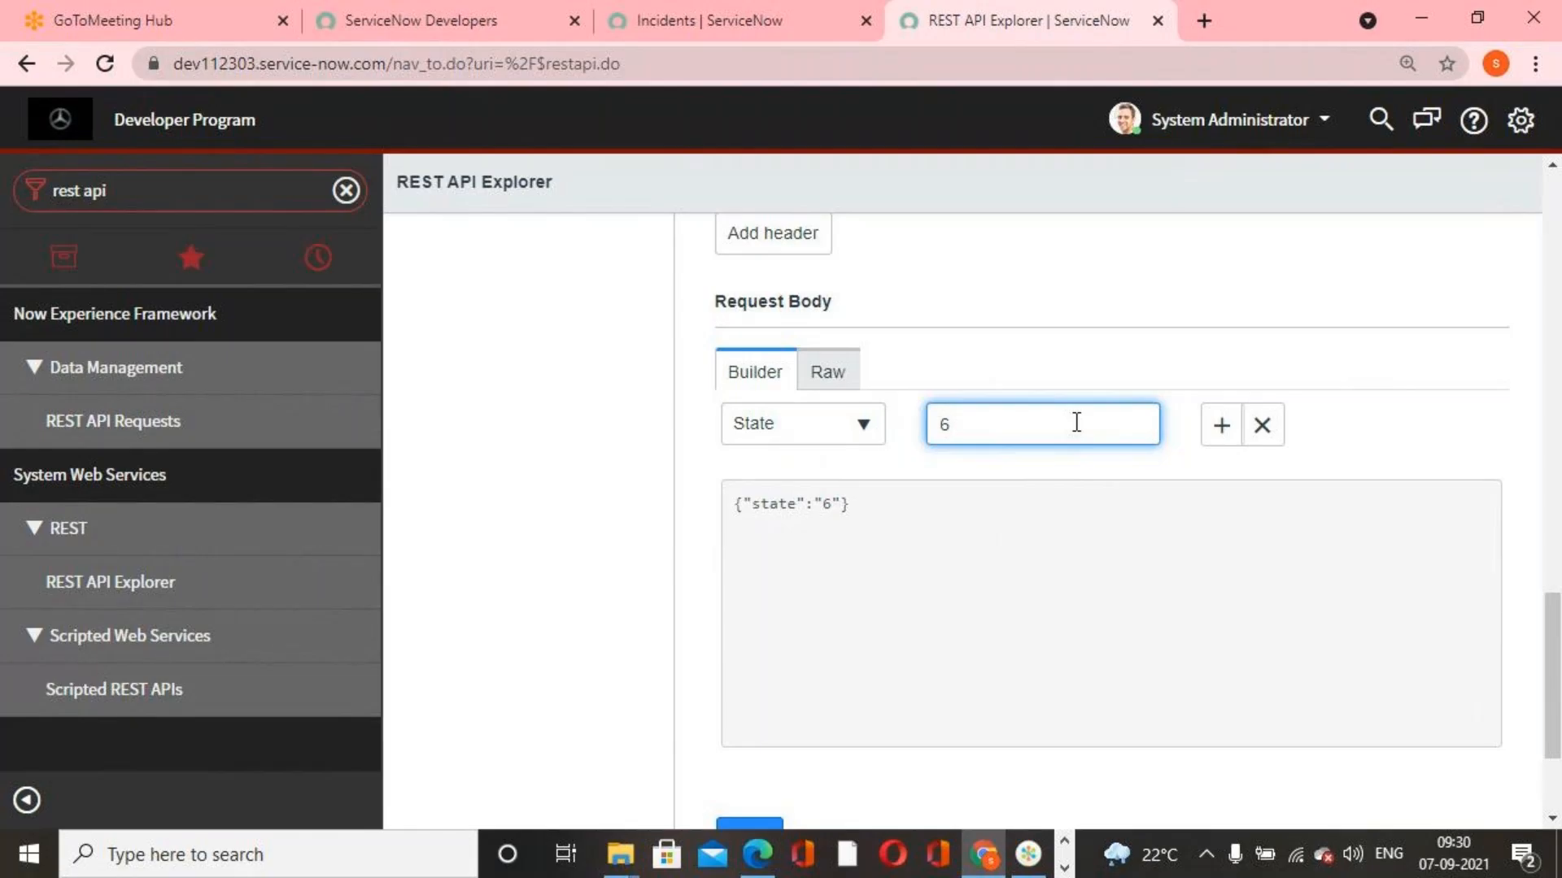
Check the prepared PUT request, send it and examine the response's status code and body
{"action": "scroll", "coordinate": [788, 491], "scroll_direction": "up", "scroll_amount": 5}
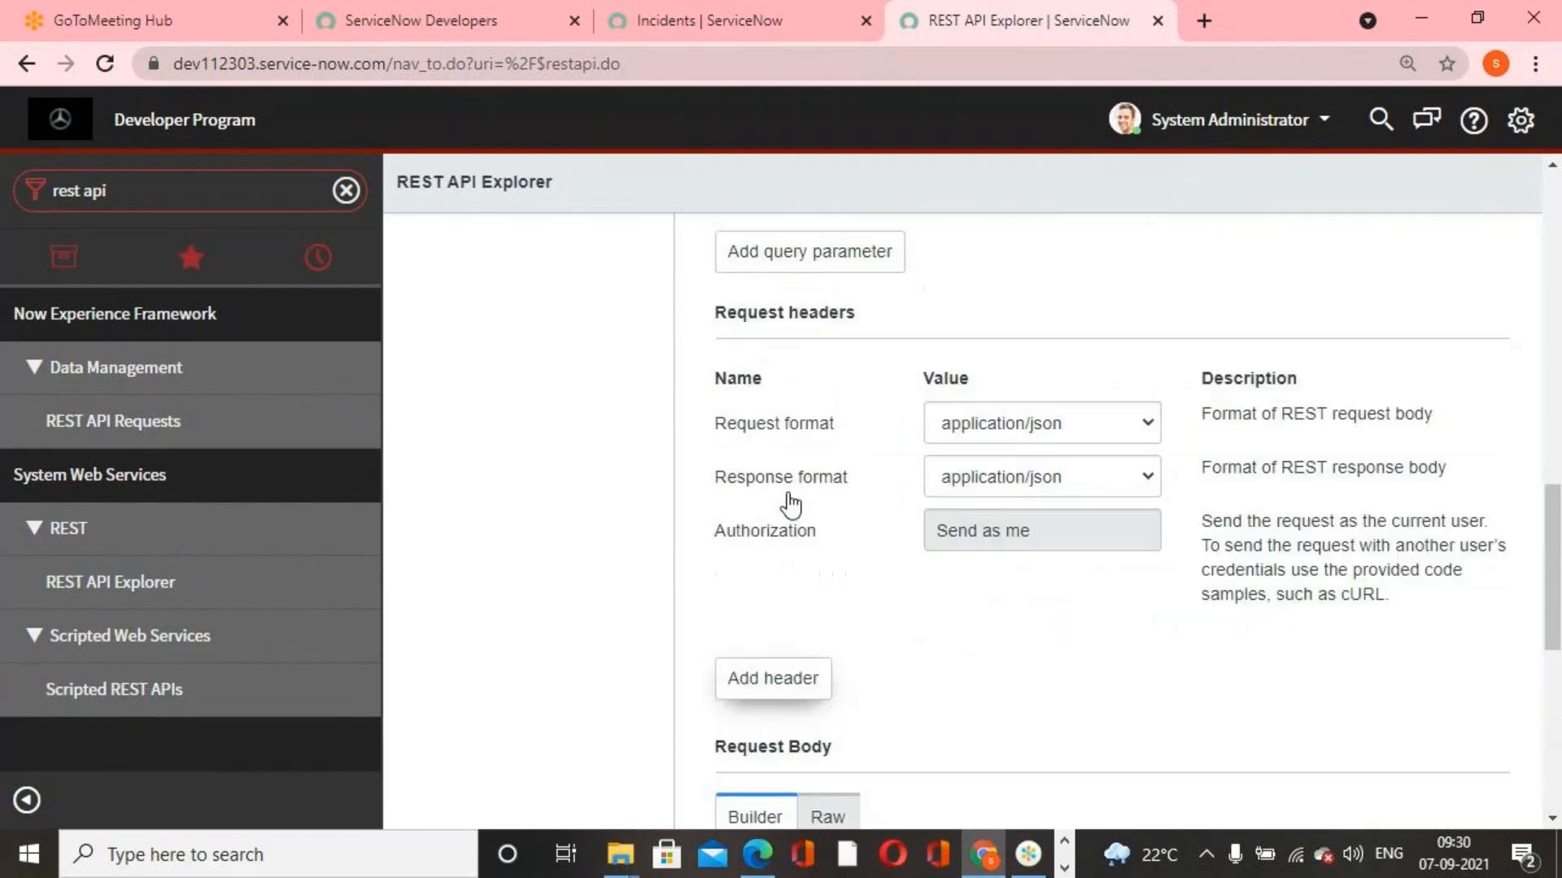
{"action": "scroll", "coordinate": [885, 592], "scroll_direction": "down", "scroll_amount": 6}
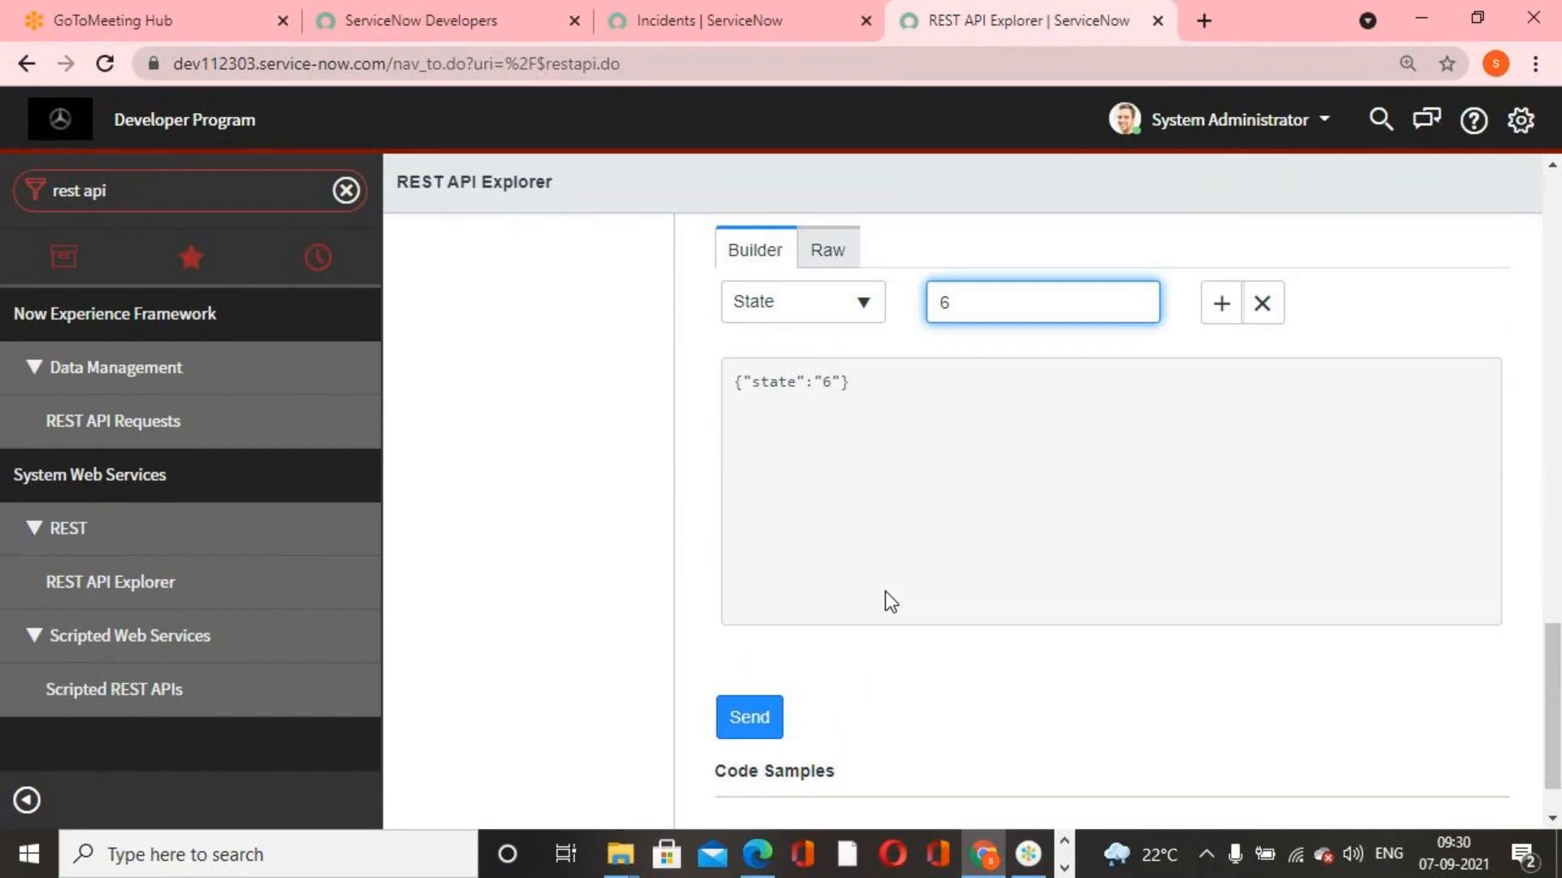
{"action": "scroll", "coordinate": [918, 663], "scroll_direction": "up", "scroll_amount": 5}
{"action": "scroll", "coordinate": [919, 666], "scroll_direction": "up", "scroll_amount": 10}
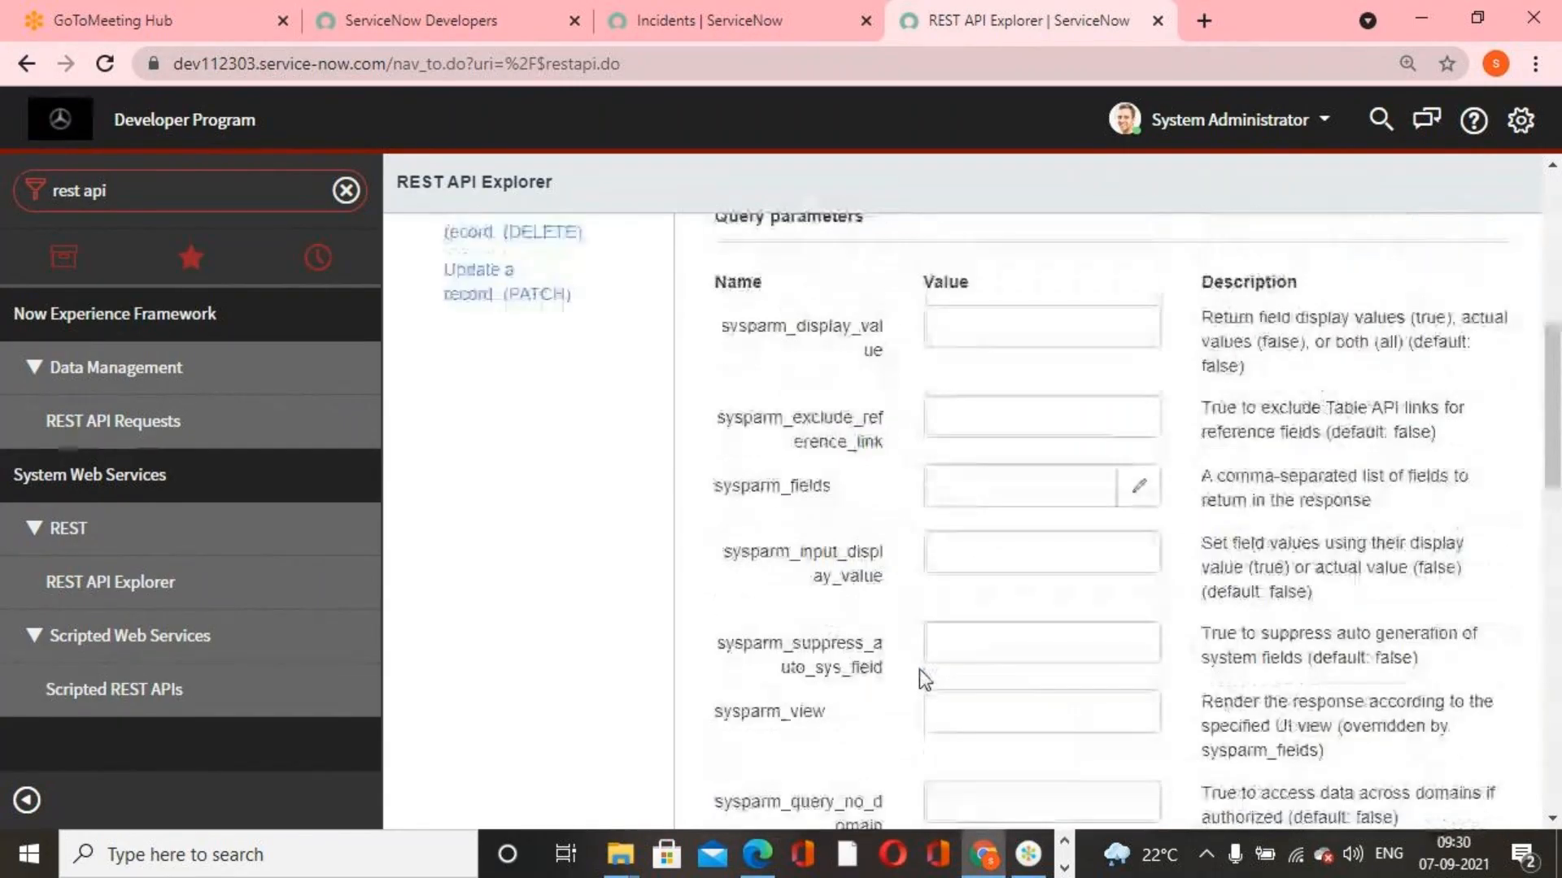
{"action": "scroll", "coordinate": [910, 578], "scroll_direction": "up", "scroll_amount": 6}
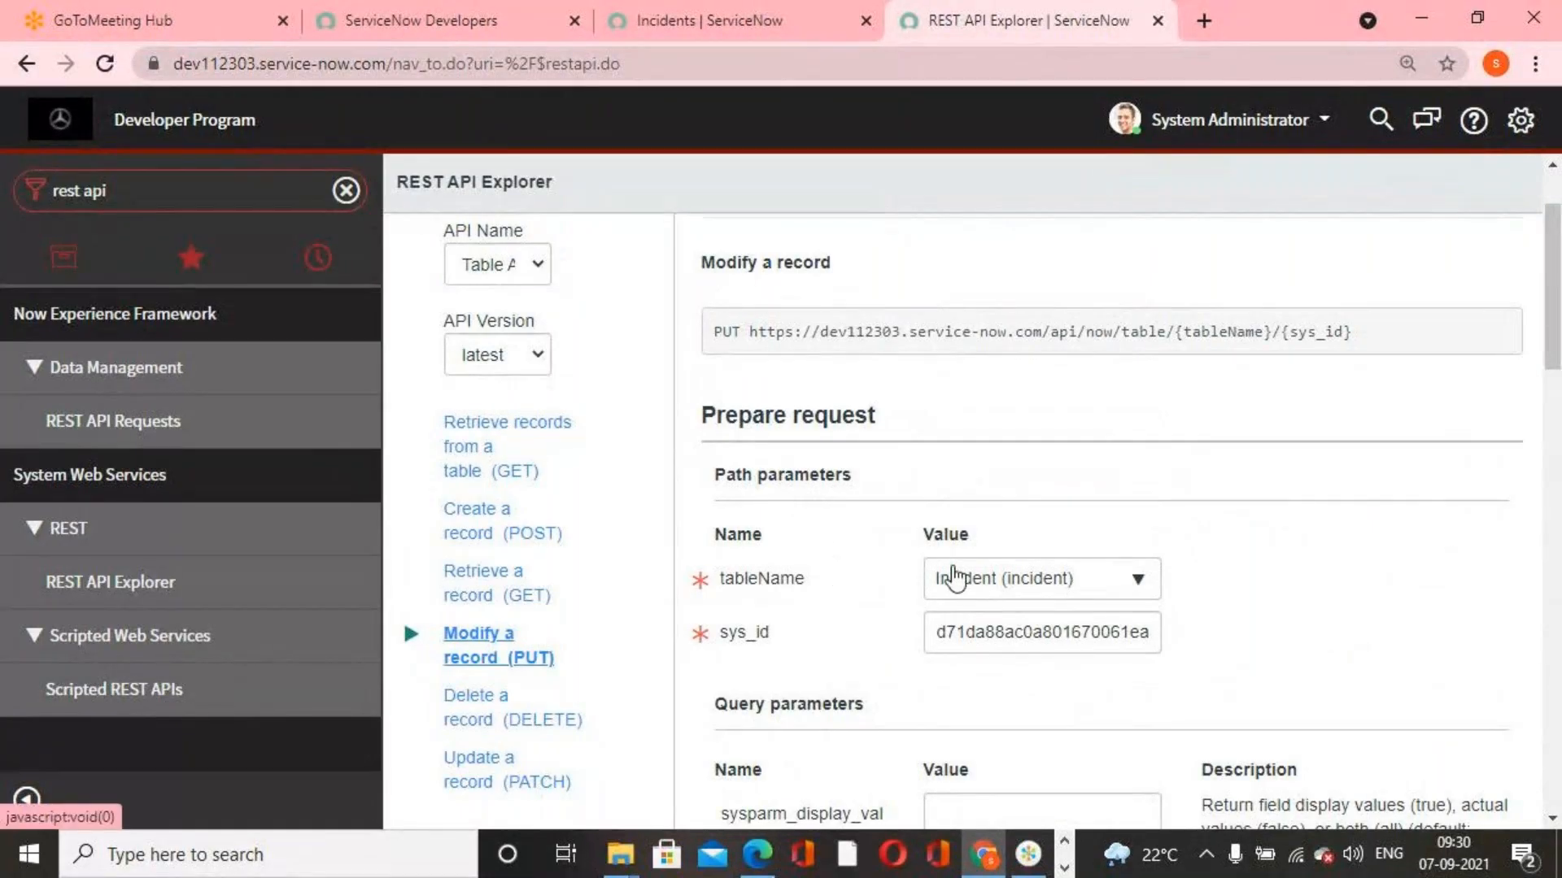
{"action": "scroll", "coordinate": [963, 578], "scroll_direction": "down", "scroll_amount": 10}
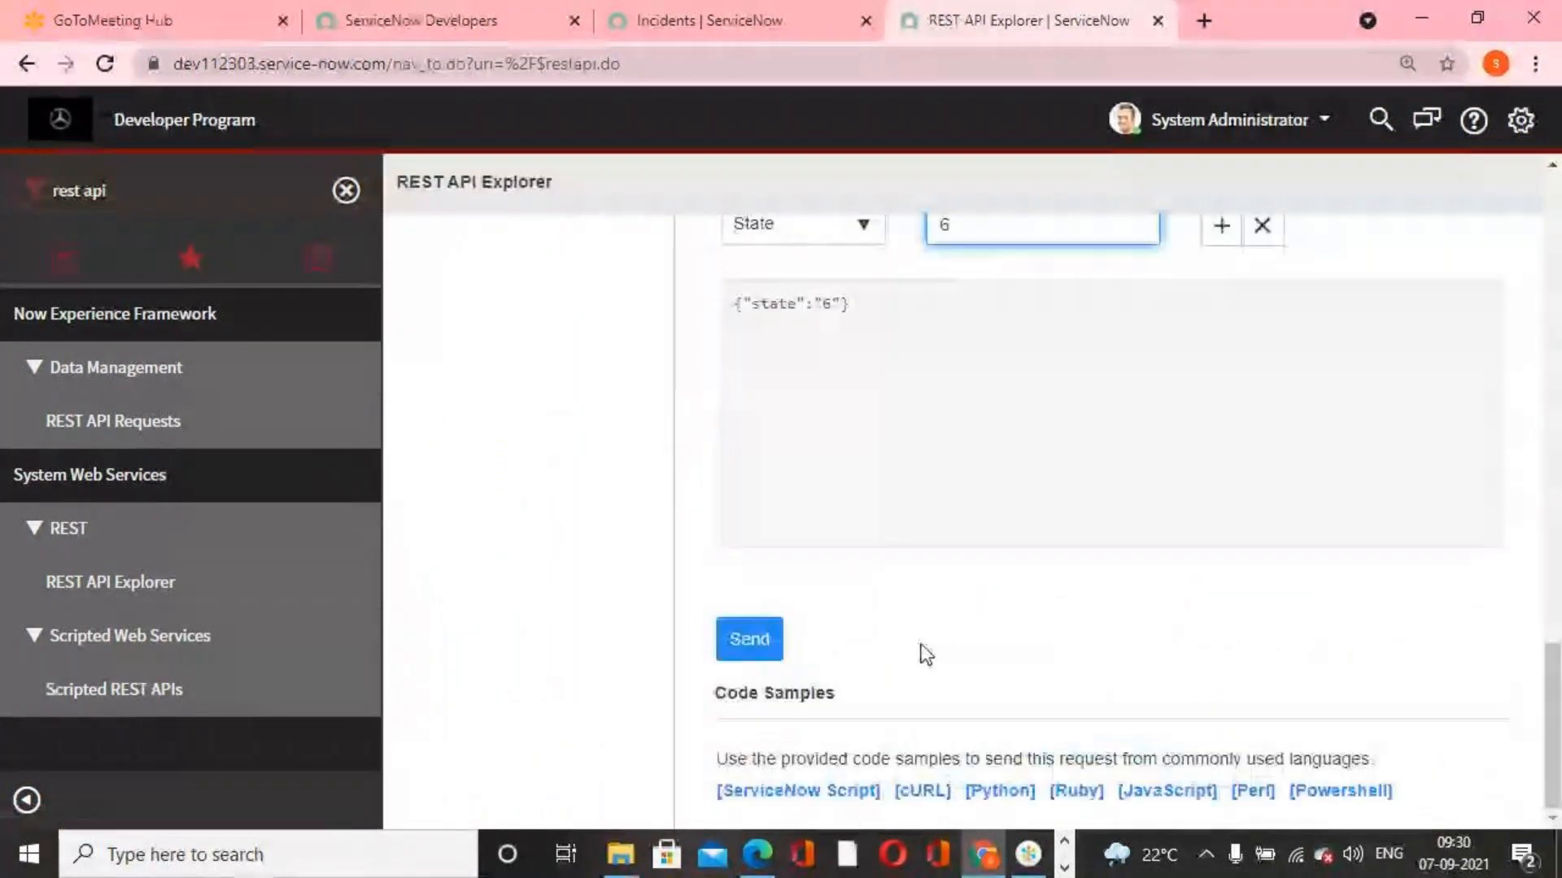
{"action": "left_click", "coordinate": [765, 651]}
{"action": "left_click", "coordinate": [899, 201]}
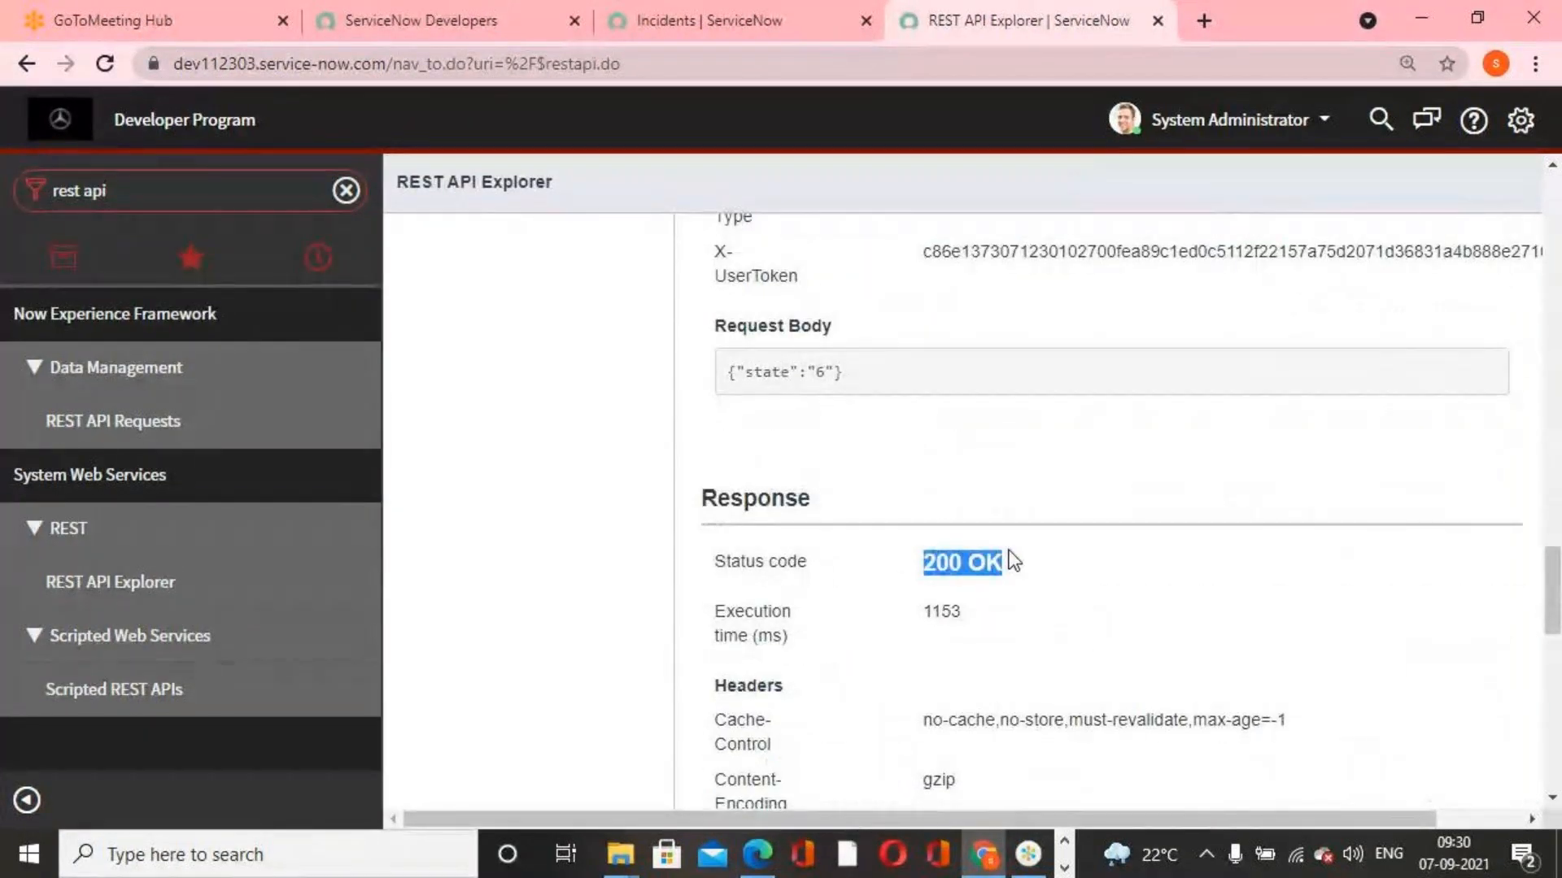
{"action": "scroll", "coordinate": [1017, 570], "scroll_direction": "down", "scroll_amount": 12}
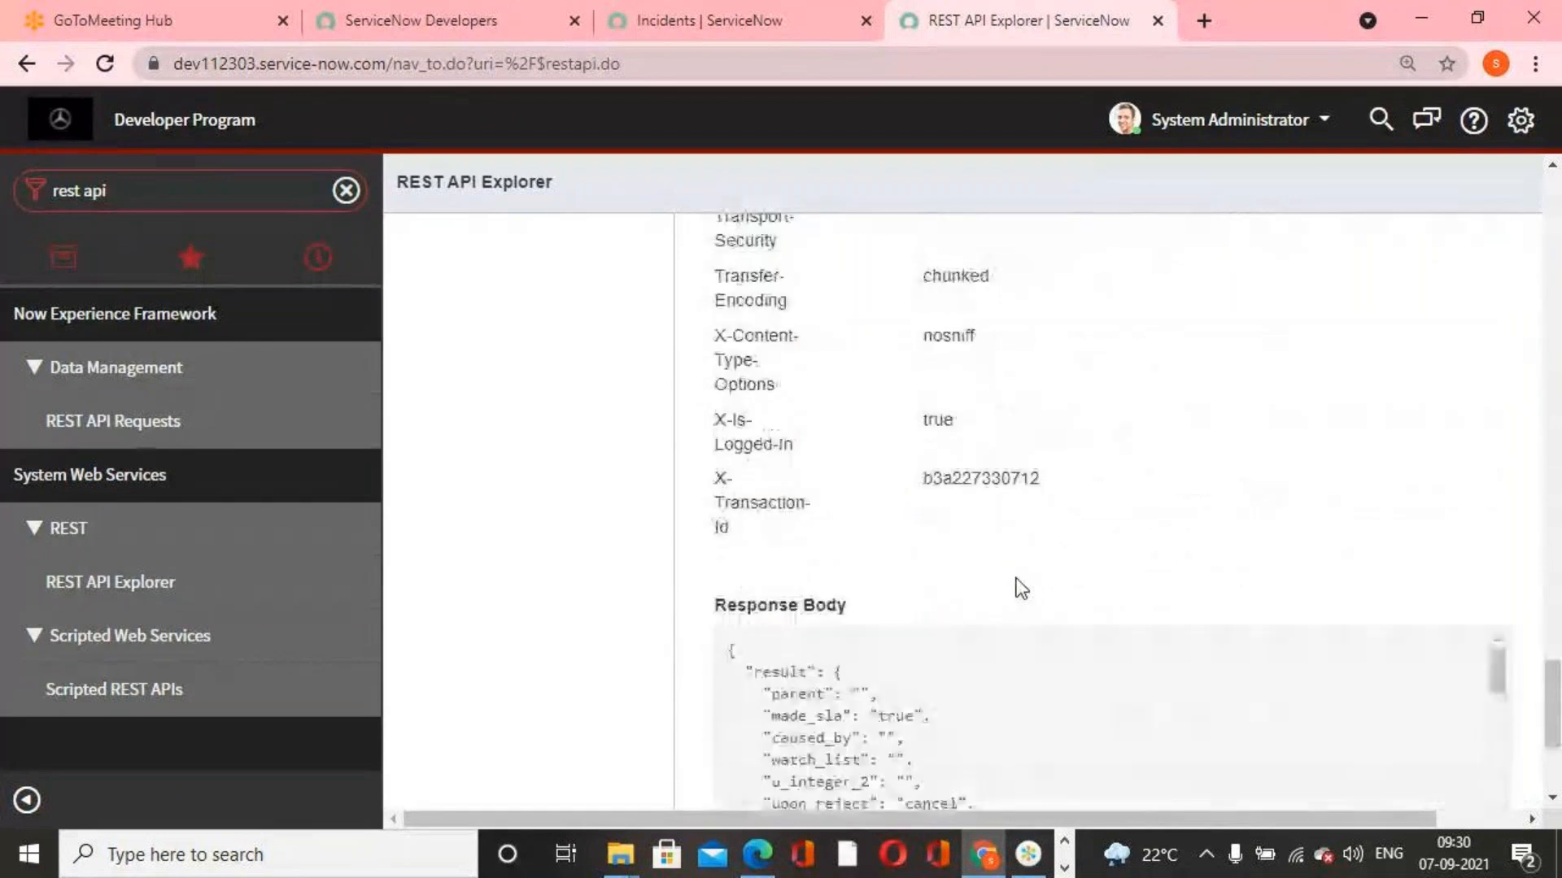
{"action": "scroll", "coordinate": [1017, 602], "scroll_direction": "down", "scroll_amount": 2}
{"action": "scroll", "coordinate": [1053, 568], "scroll_direction": "down", "scroll_amount": 3}
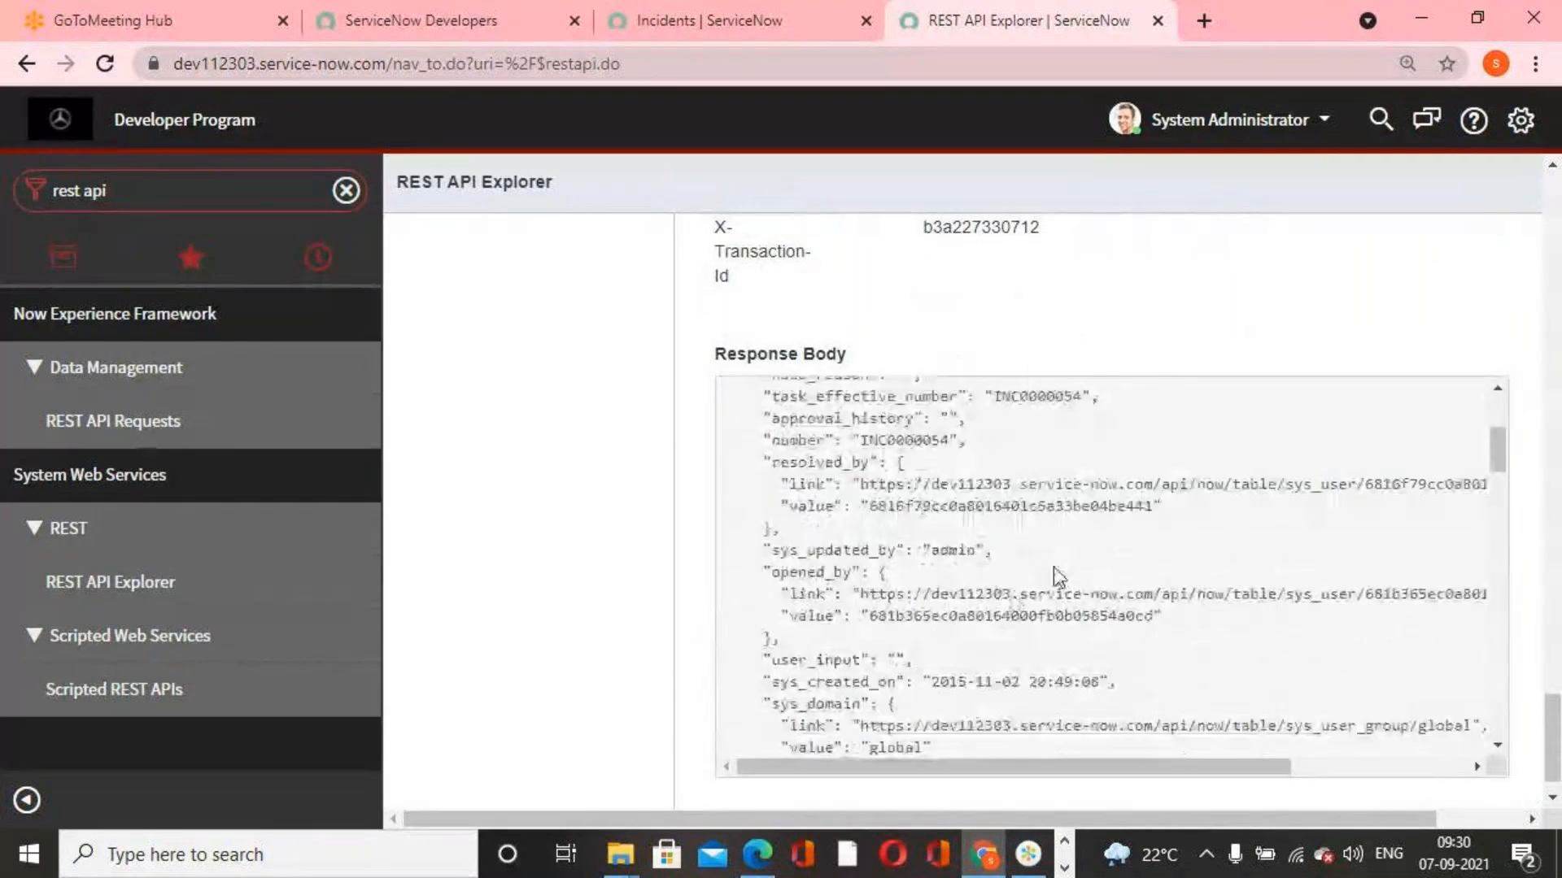
Reload the incident list in its browser tab, inspect INC0000054's resolution fields after dismissing the alert, and return to the list
{"action": "left_click", "coordinate": [731, 21]}
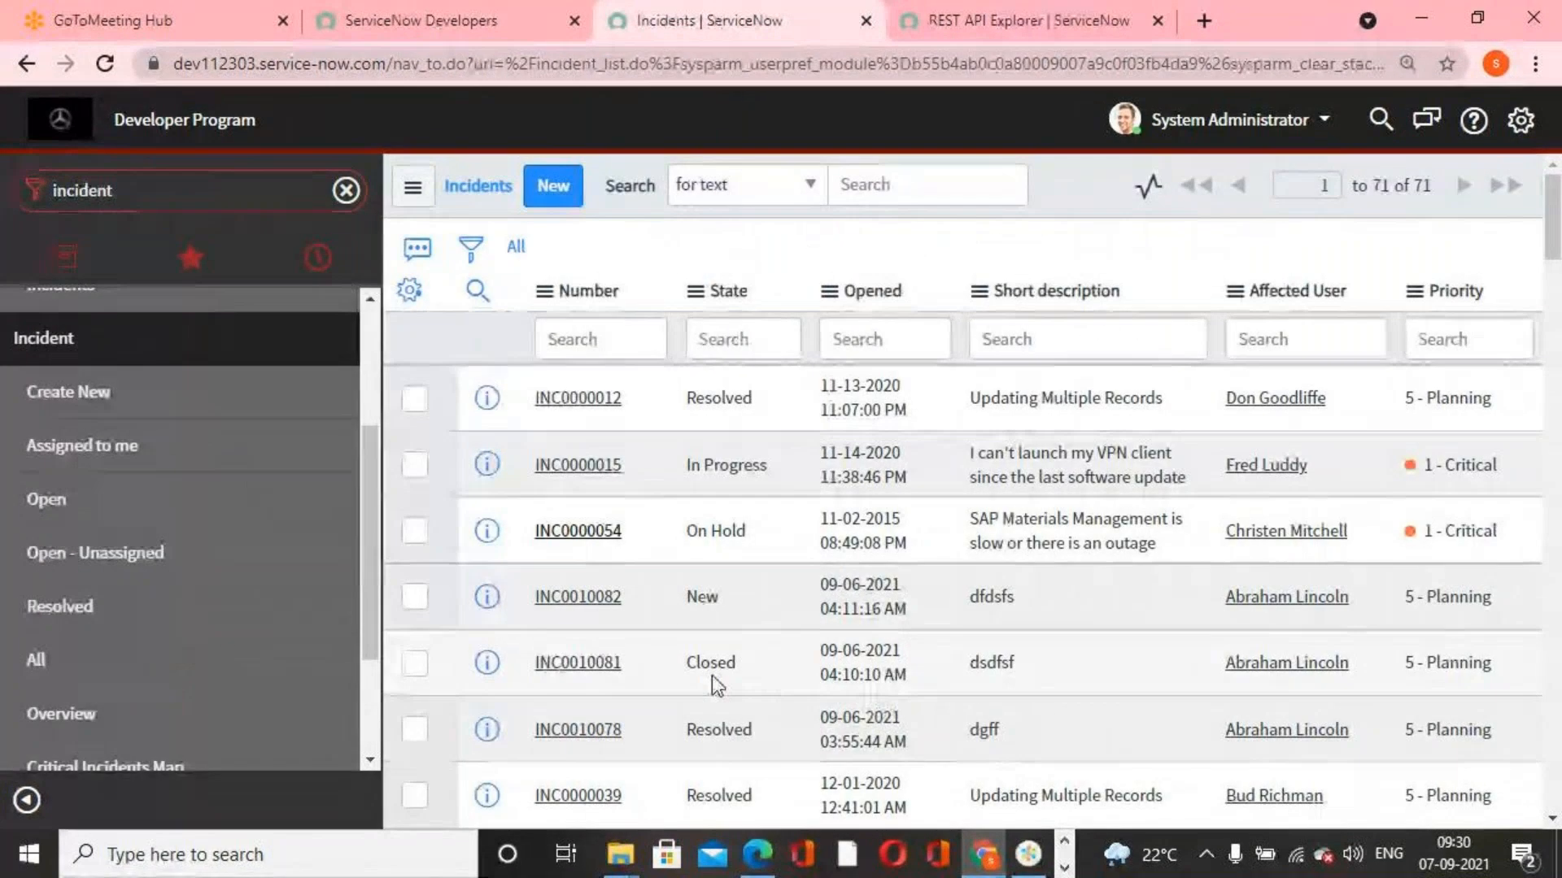
{"action": "left_click", "coordinate": [107, 63]}
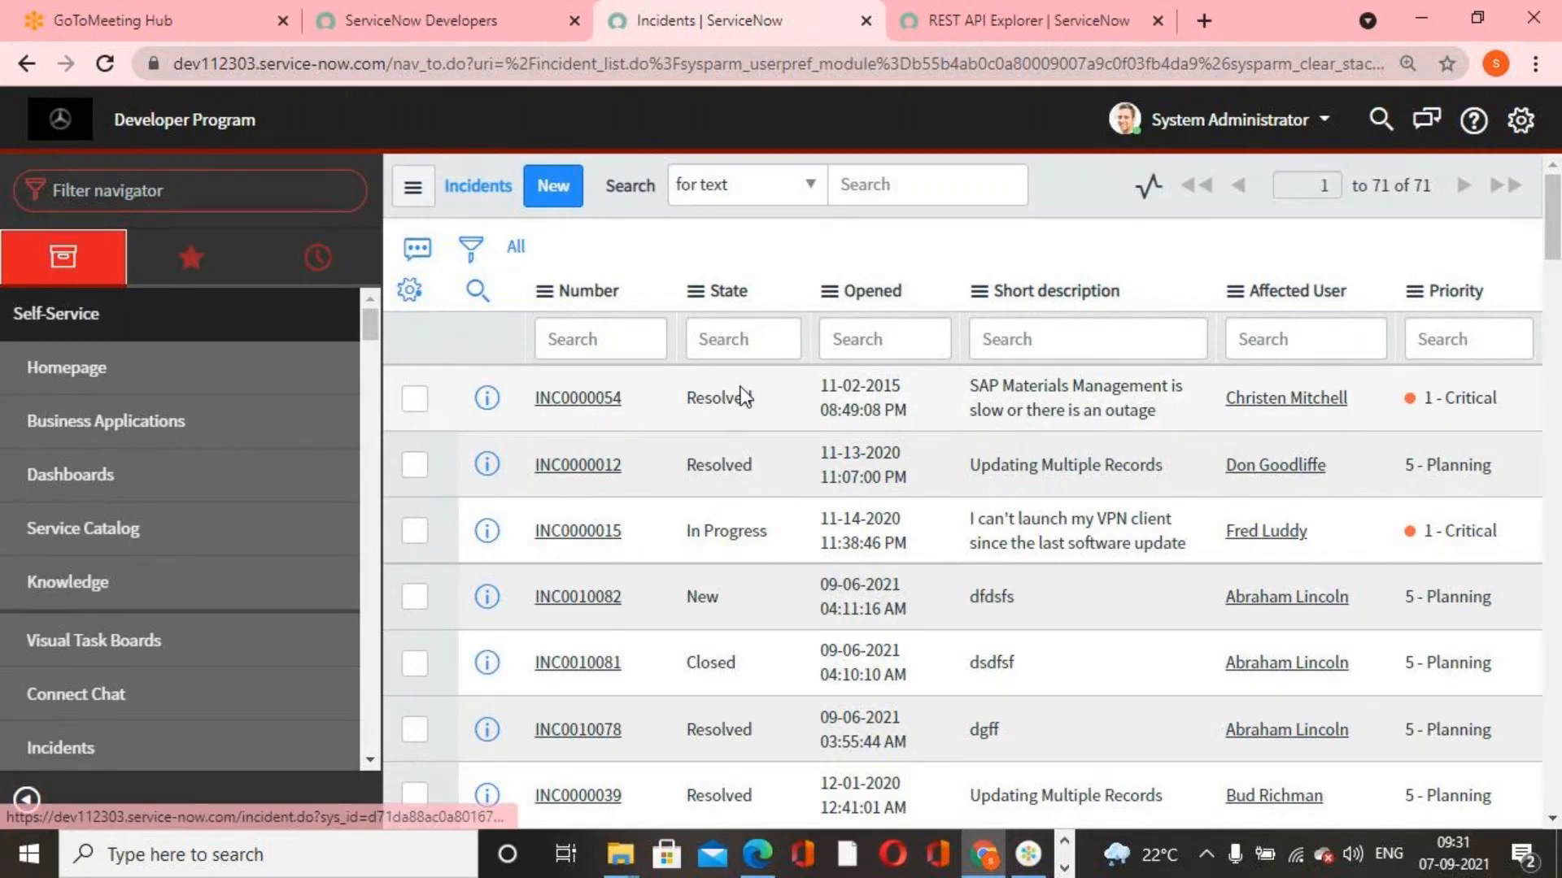
{"action": "double_click", "coordinate": [765, 397]}
{"action": "left_click", "coordinate": [603, 399]}
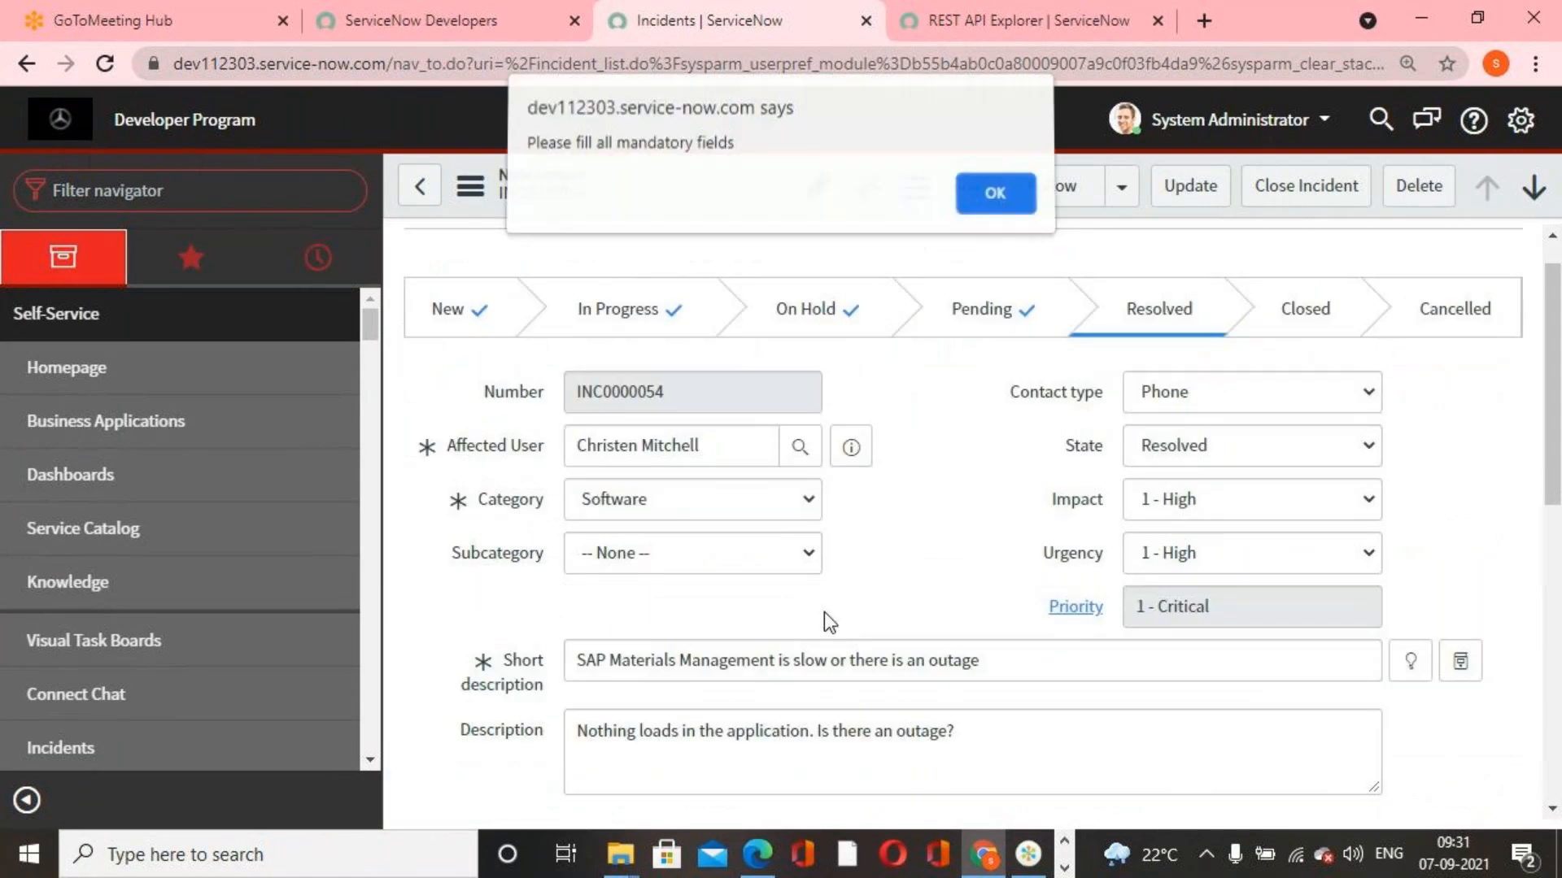
{"action": "left_click", "coordinate": [984, 195]}
{"action": "scroll", "coordinate": [460, 285], "scroll_direction": "down", "scroll_amount": 1}
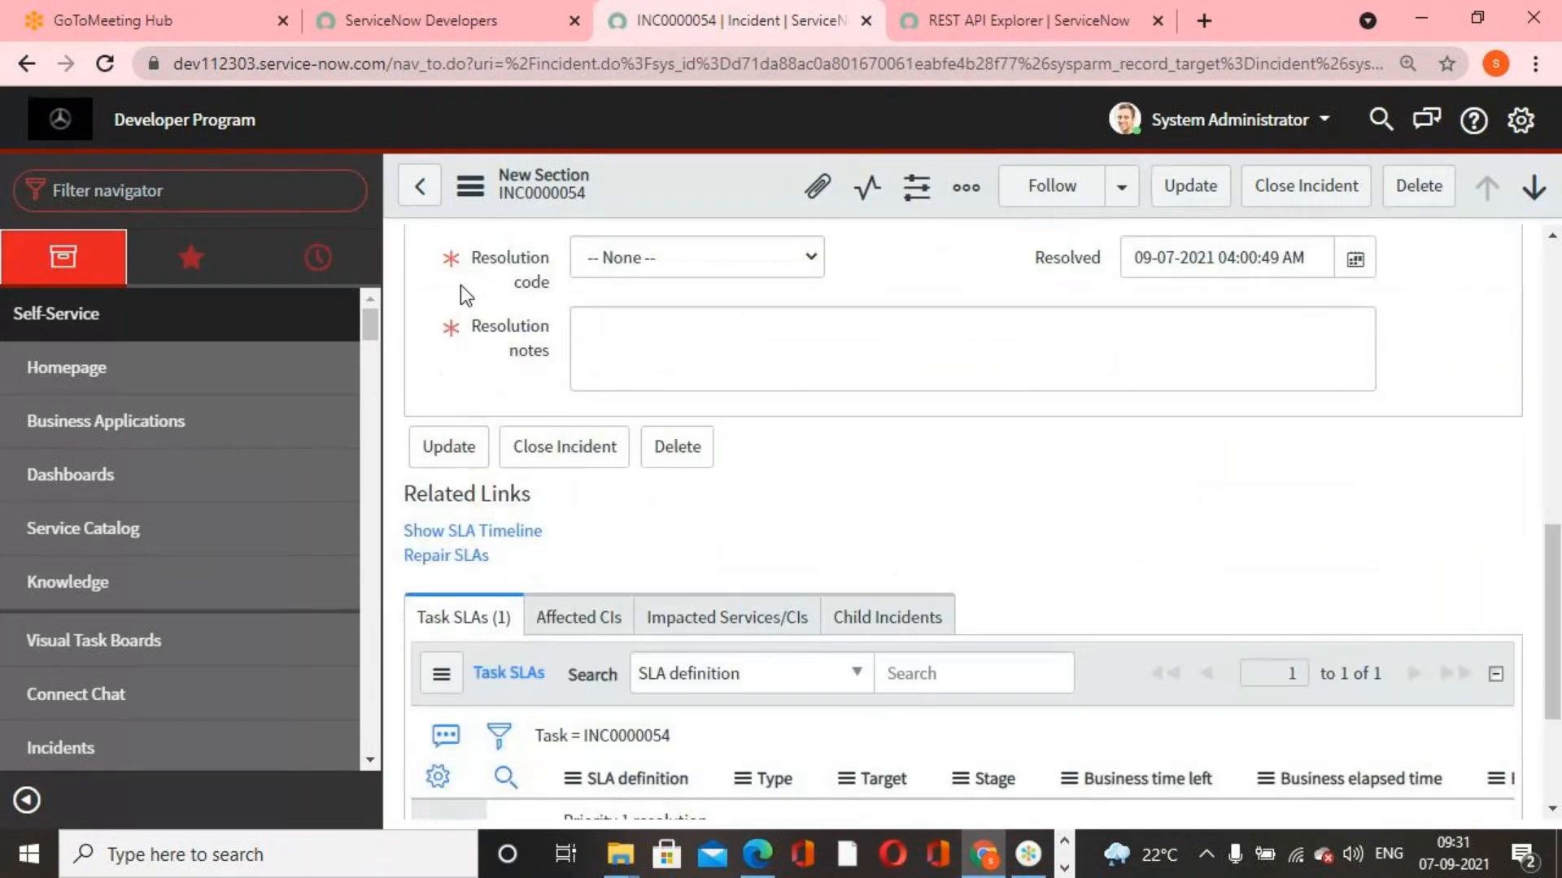
{"action": "scroll", "coordinate": [446, 220], "scroll_direction": "up", "scroll_amount": 2}
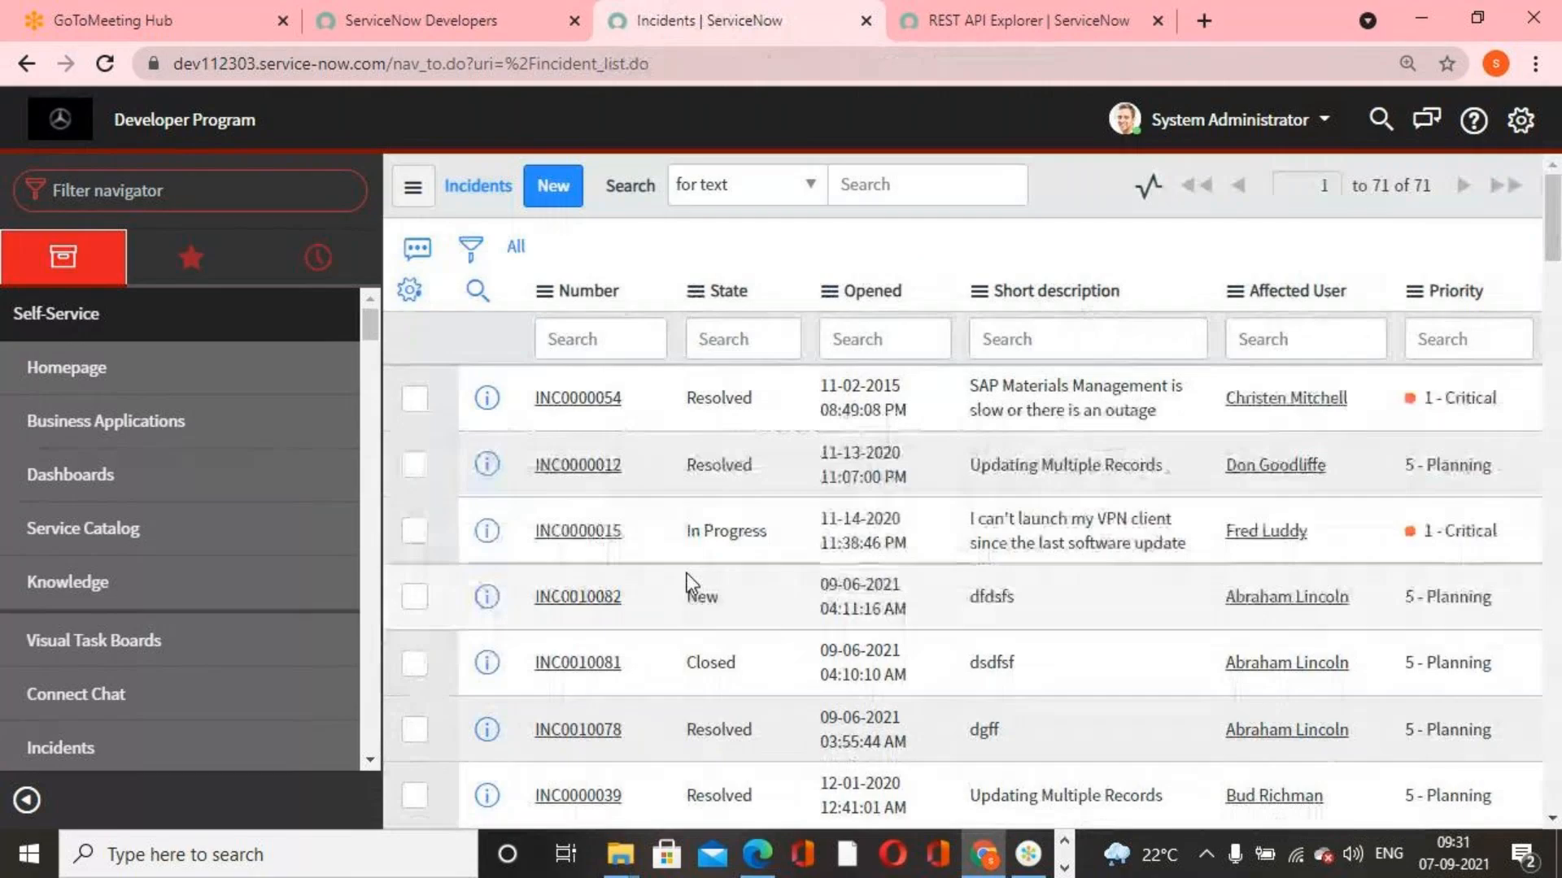
{"action": "left_click", "coordinate": [252, 188]}
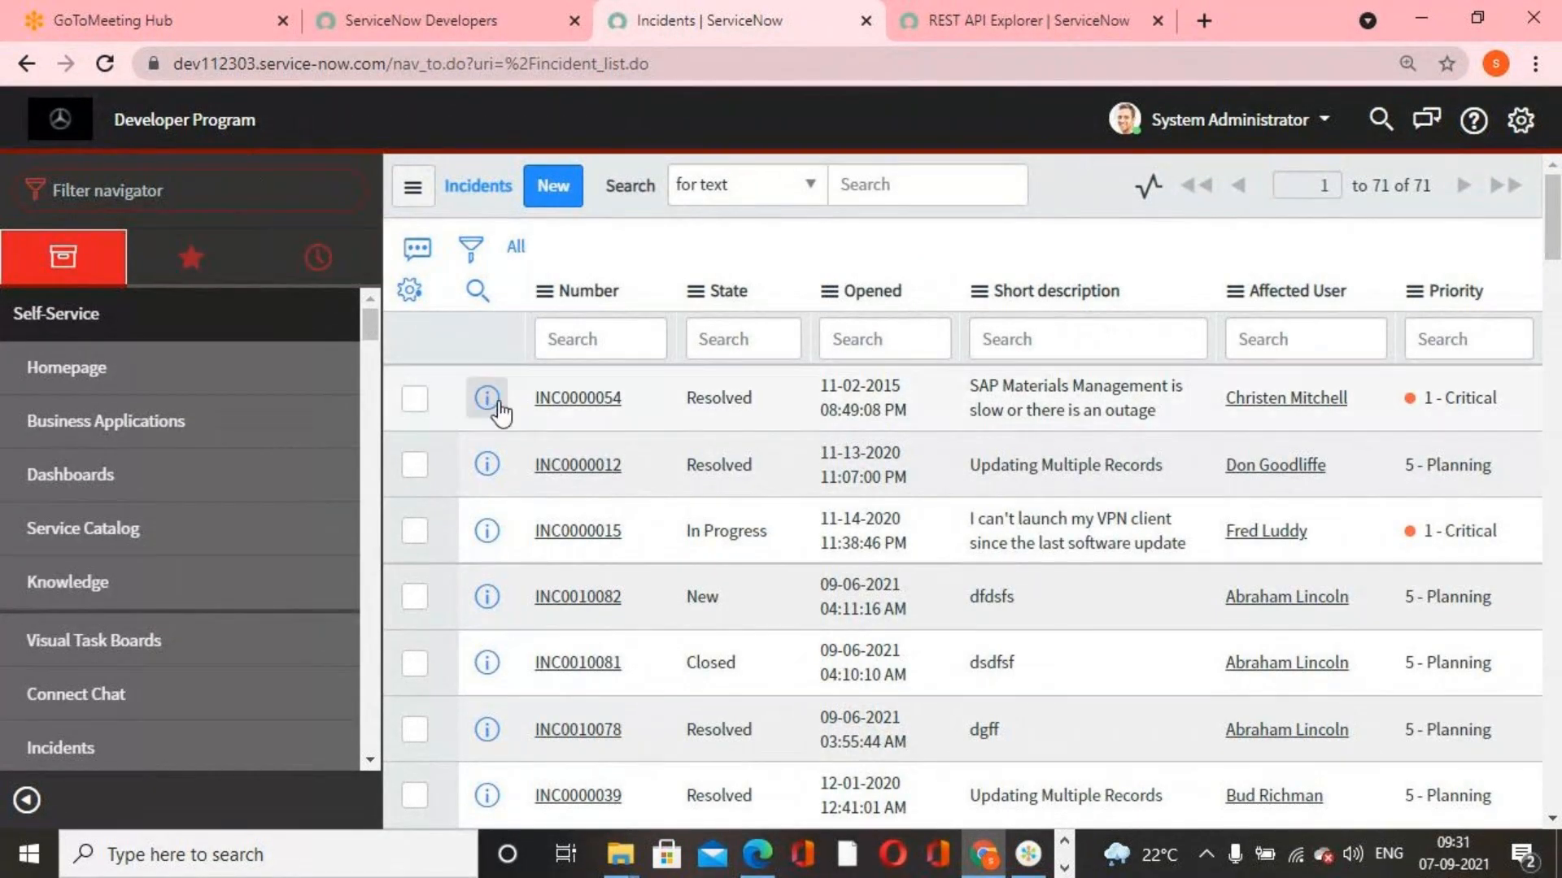
Copy the incident number INC0000015 from the list
{"action": "right_click", "coordinate": [602, 537]}
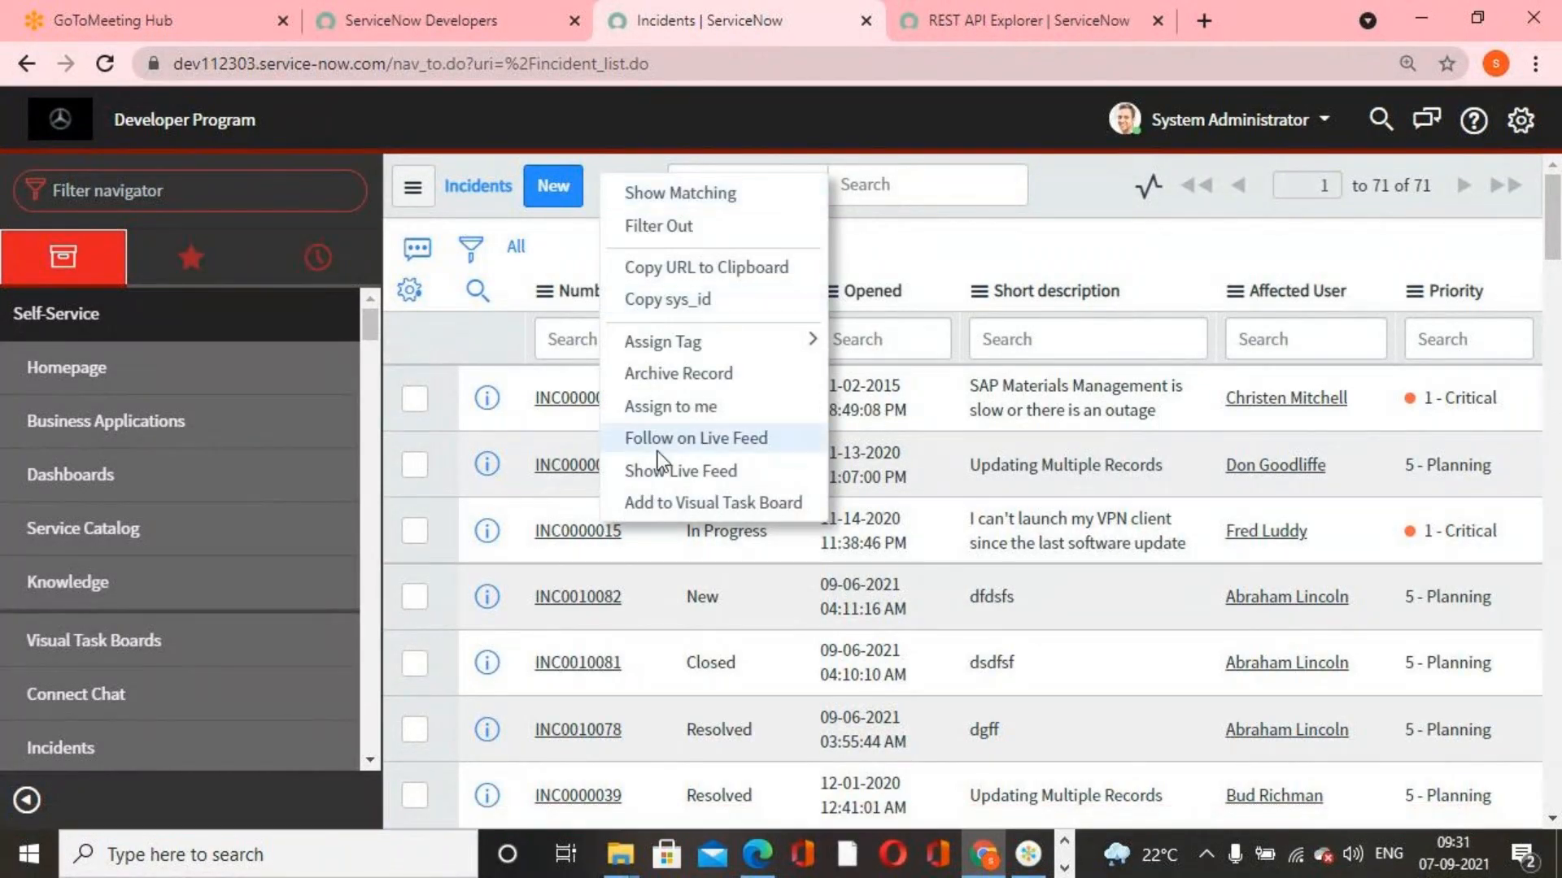
{"action": "left_click", "coordinate": [690, 561]}
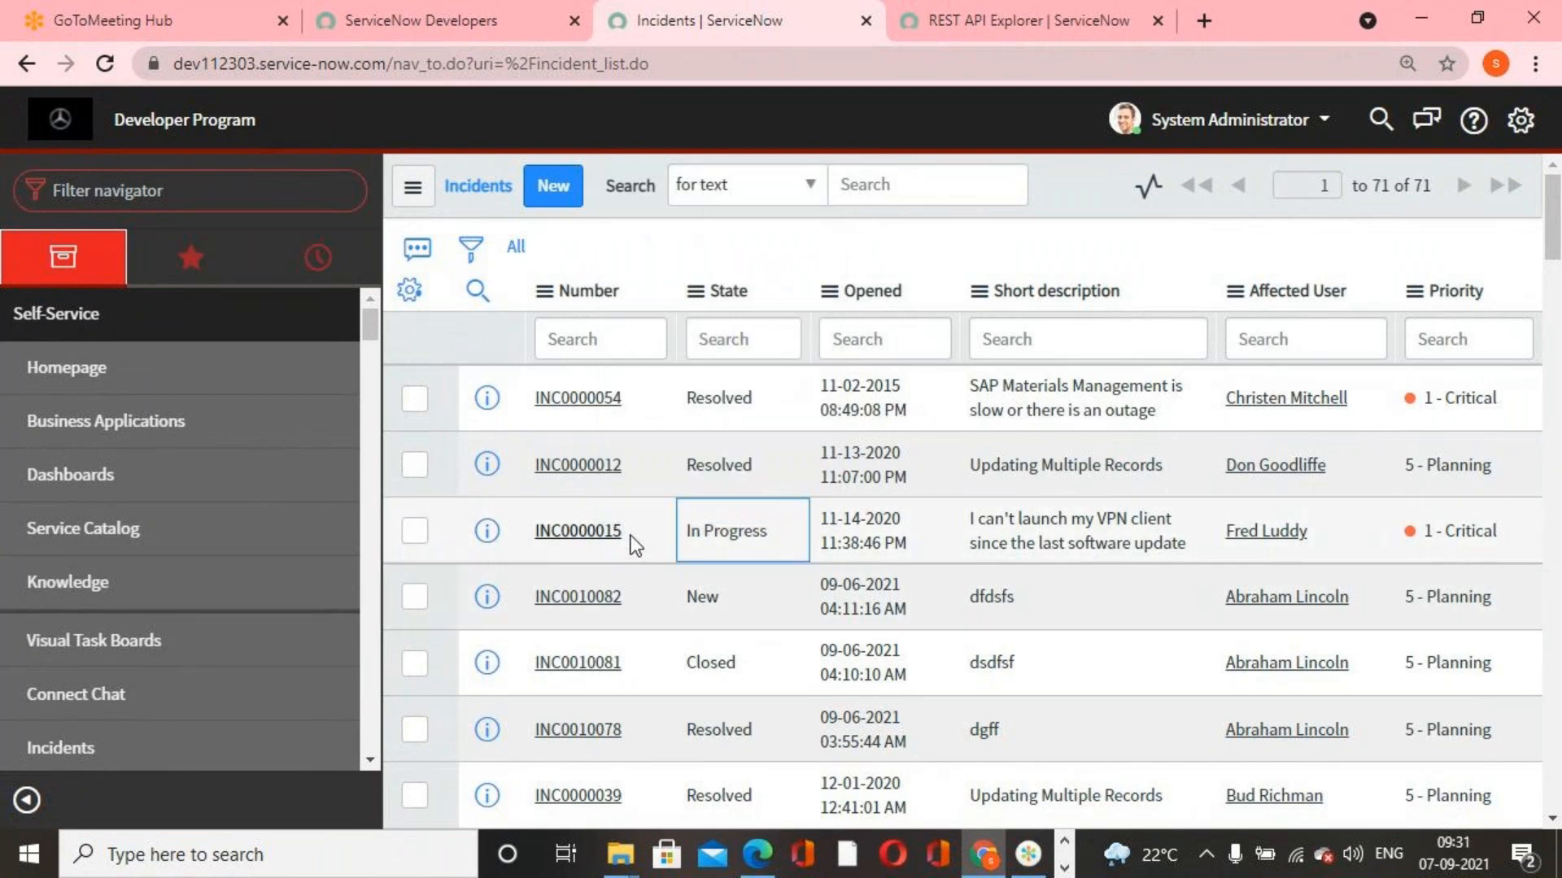
{"action": "left_click_drag", "start_coordinate": [628, 529], "coordinate": [529, 524]}
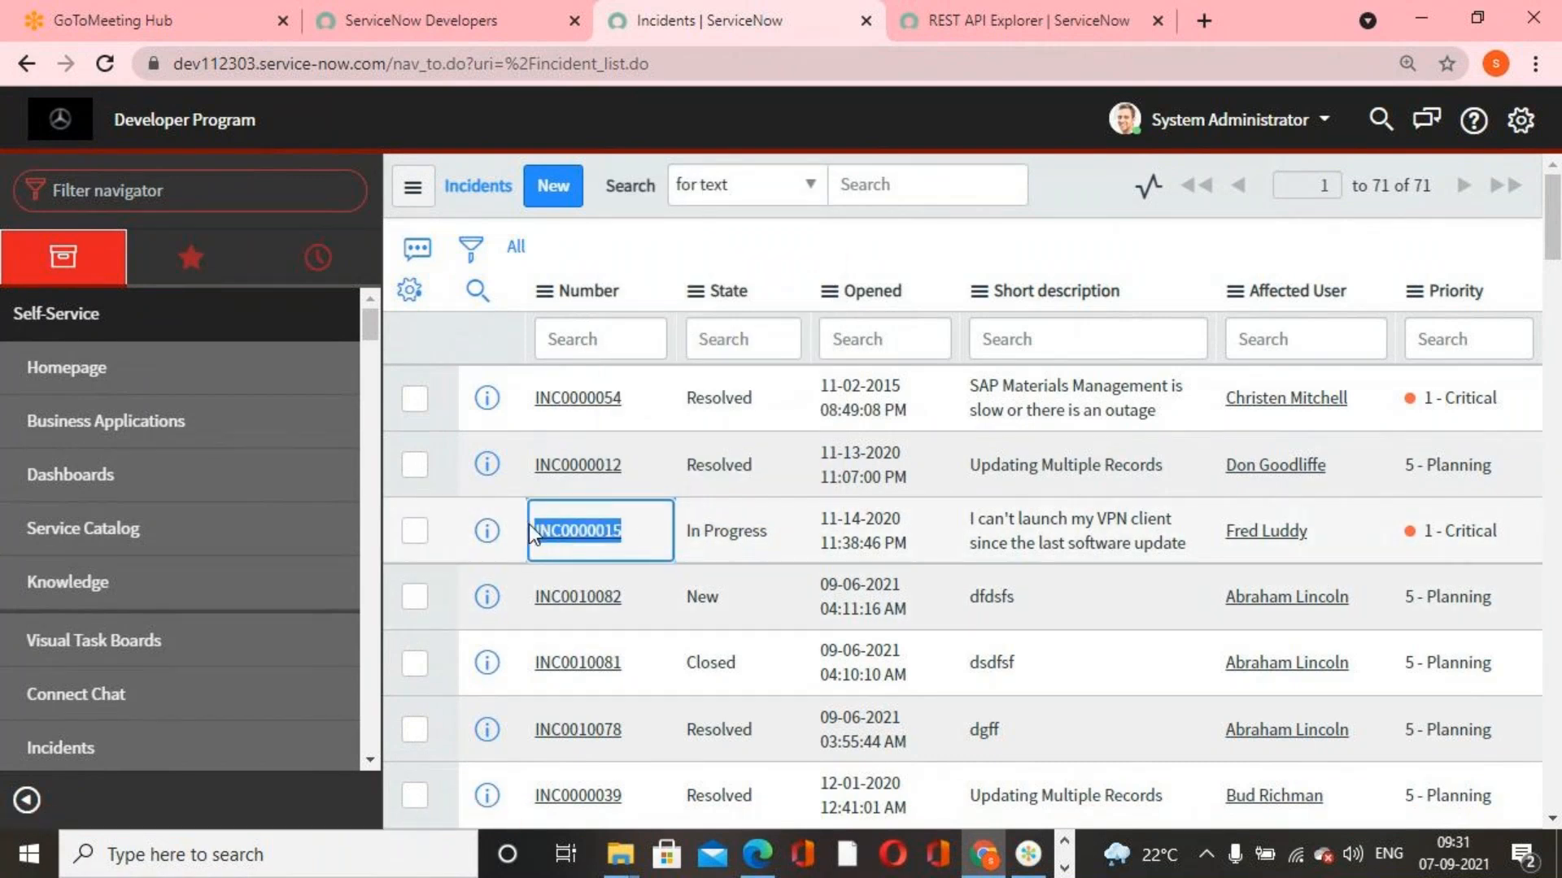
Filter the navigator for "background" and open Scripts - Background with its script area ready for input
{"action": "left_click", "coordinate": [252, 192]}
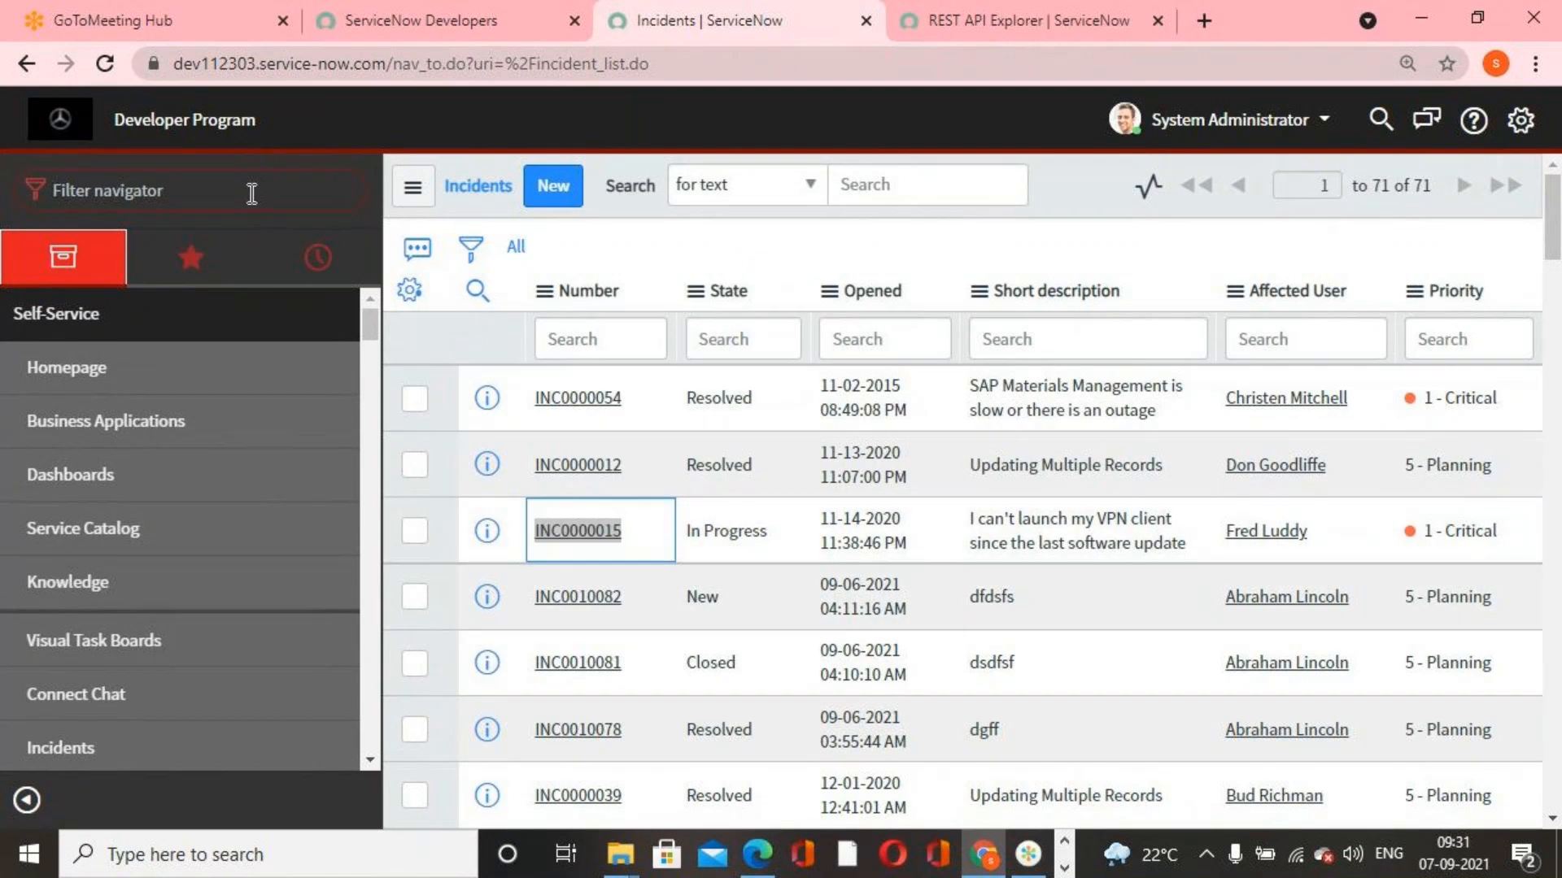
{"action": "type", "text": "ba"}
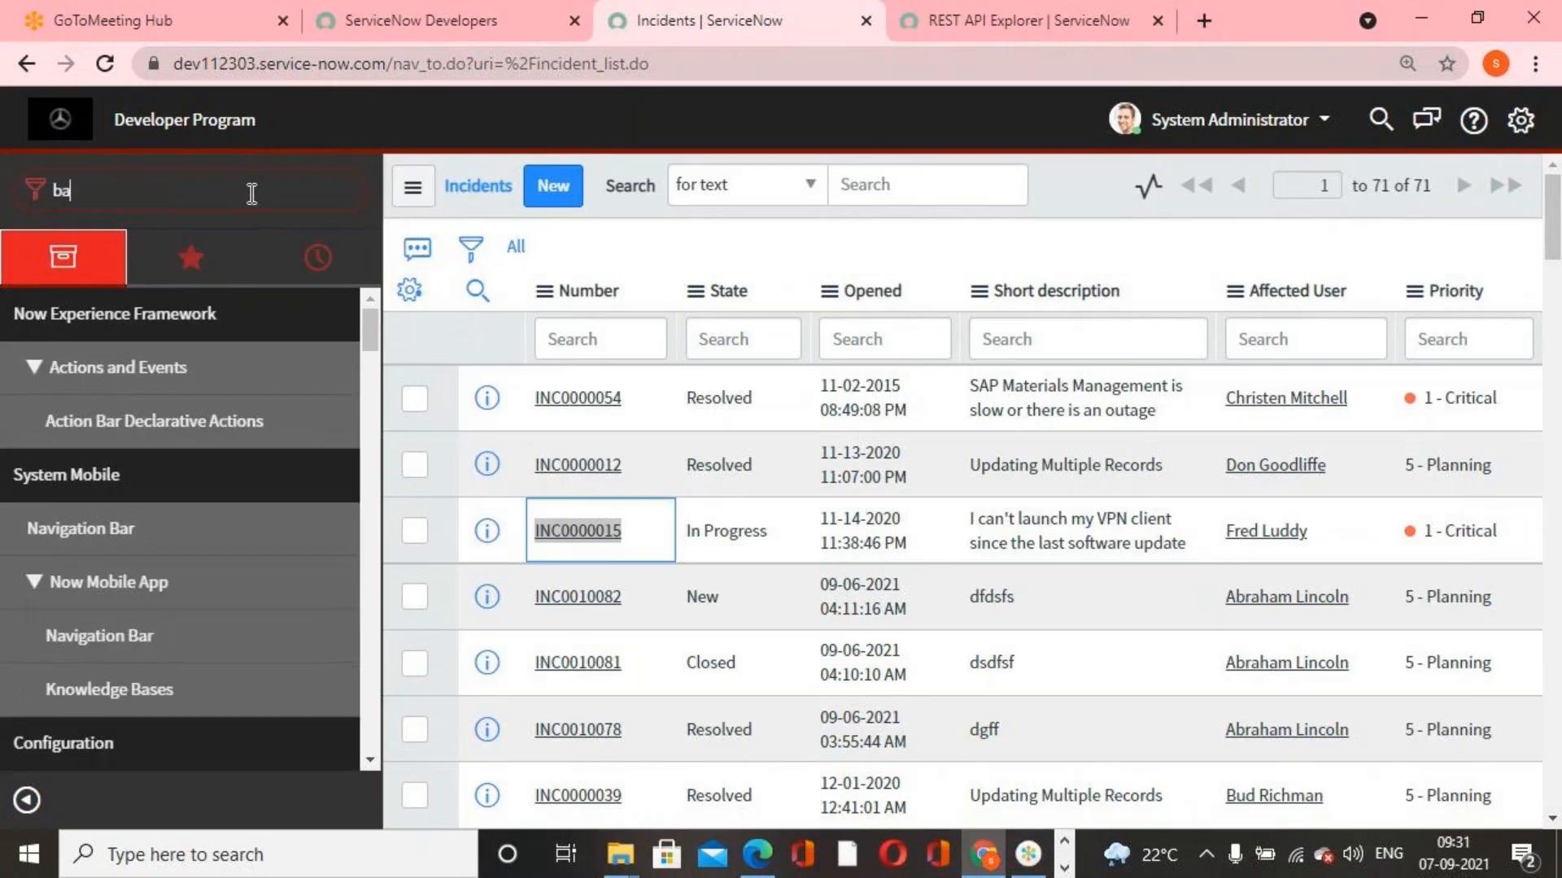
{"action": "type", "text": "ckground"}
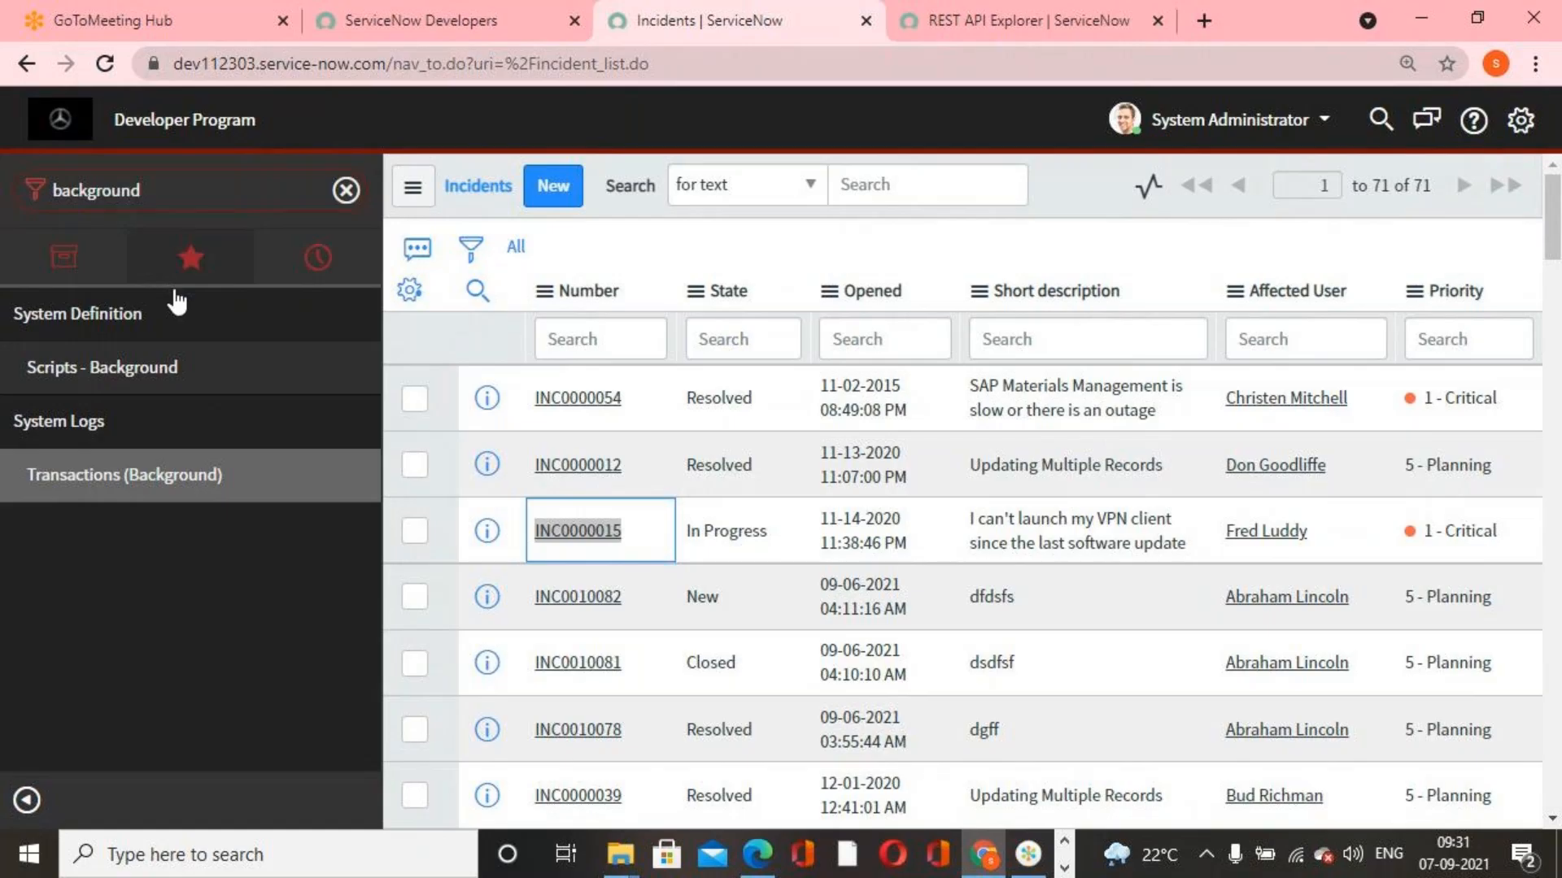
{"action": "left_click", "coordinate": [156, 366]}
{"action": "left_click", "coordinate": [741, 346]}
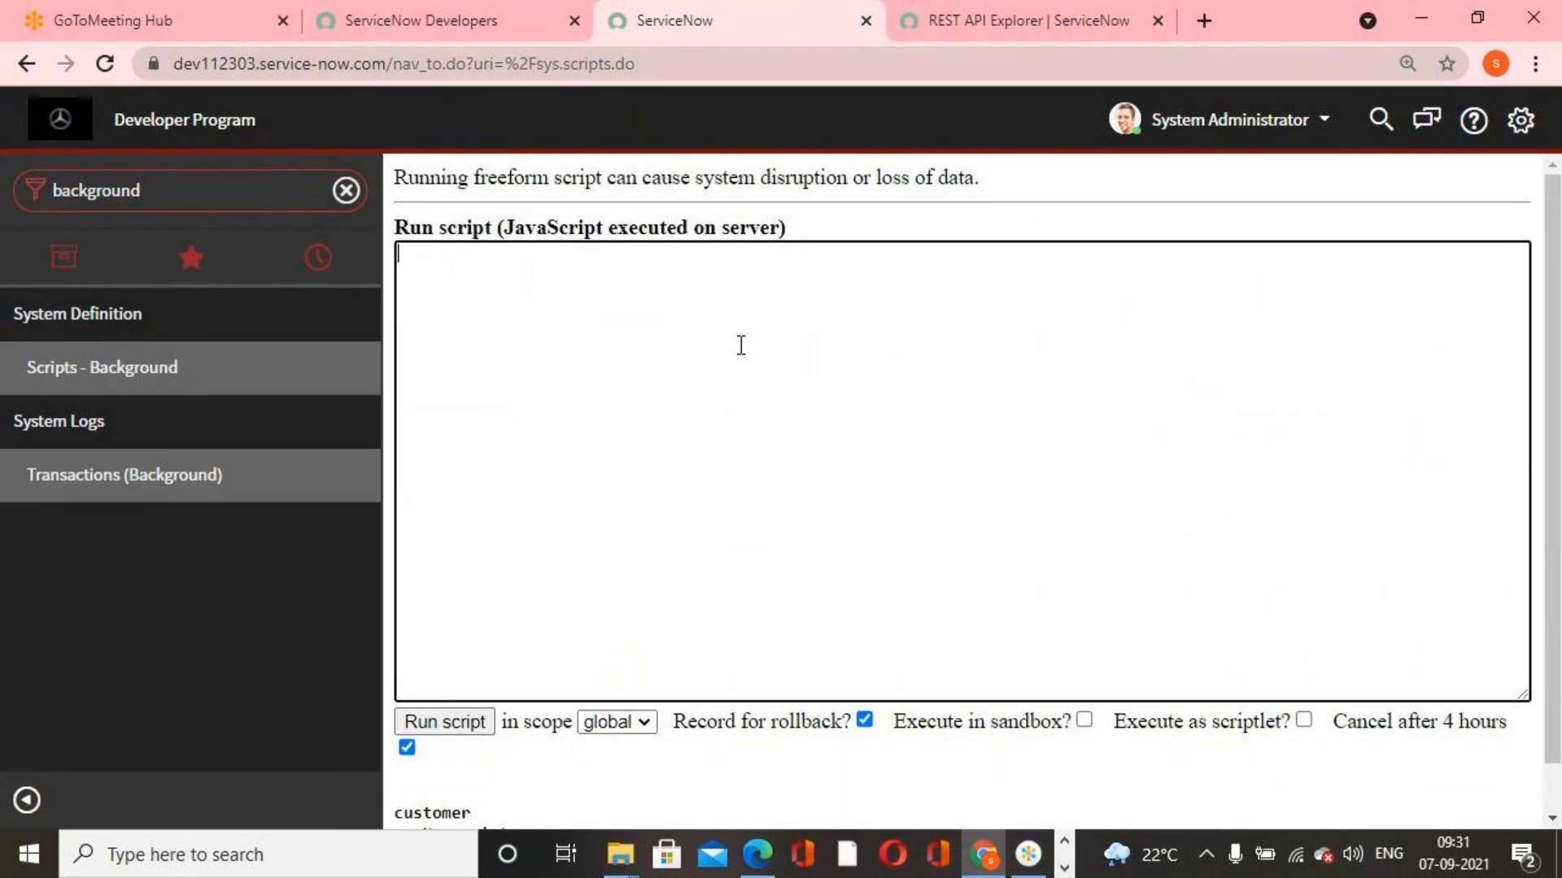
Write the script line var inc = new GlideRecord('incident'); to query the incident table
{"action": "type", "text": "var inc = new Gli"}
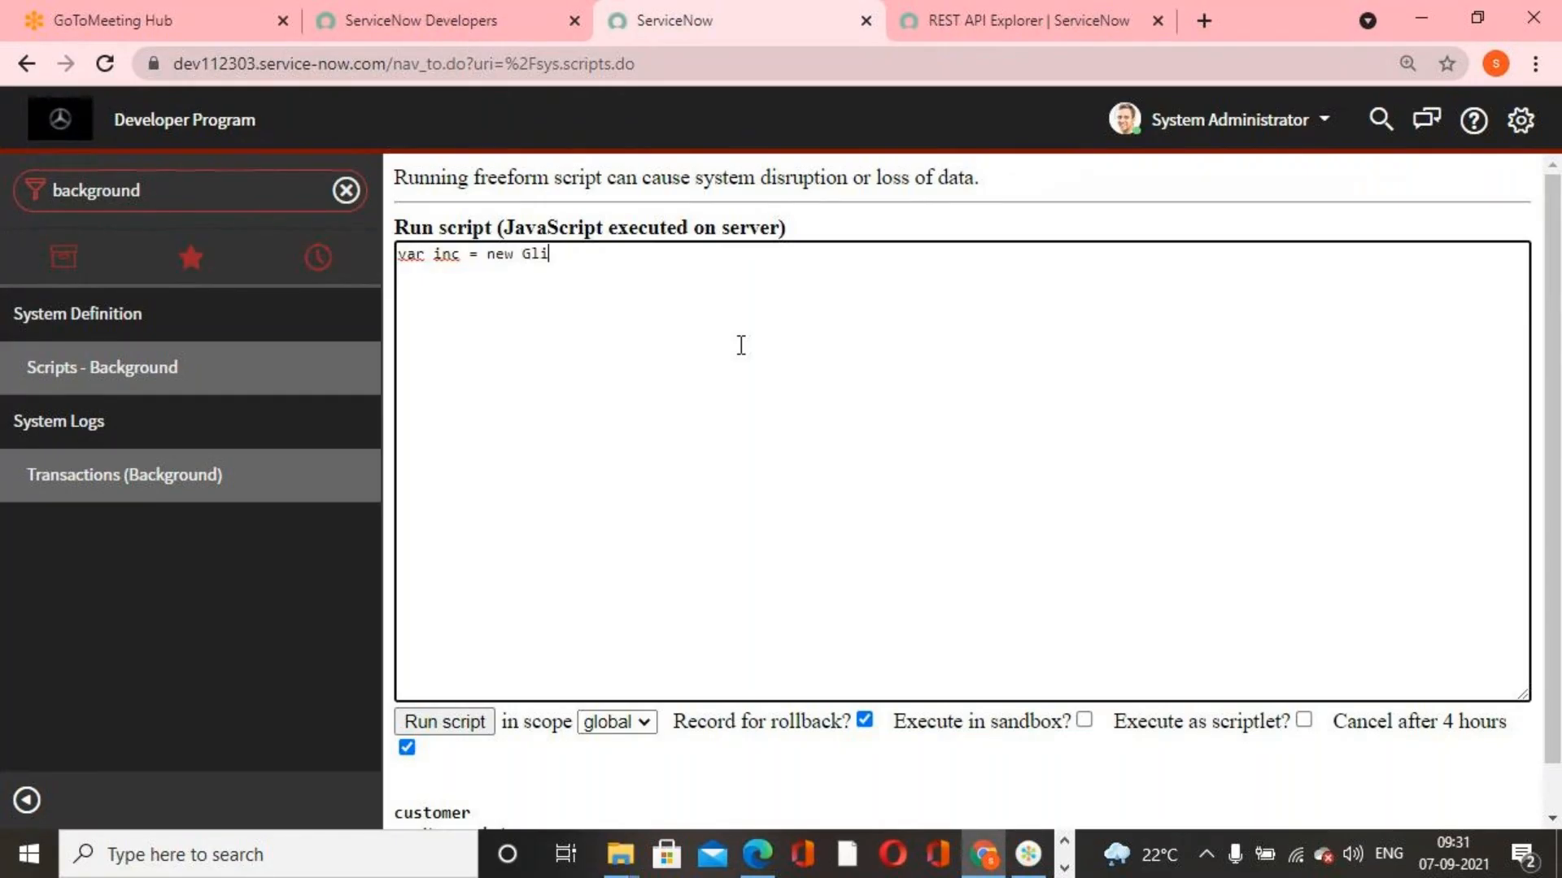
{"action": "type", "text": "deRecord"}
{"action": "type", "text": "()"}
{"action": "type", "text": "'"}
{"action": "type", "text": "'"}
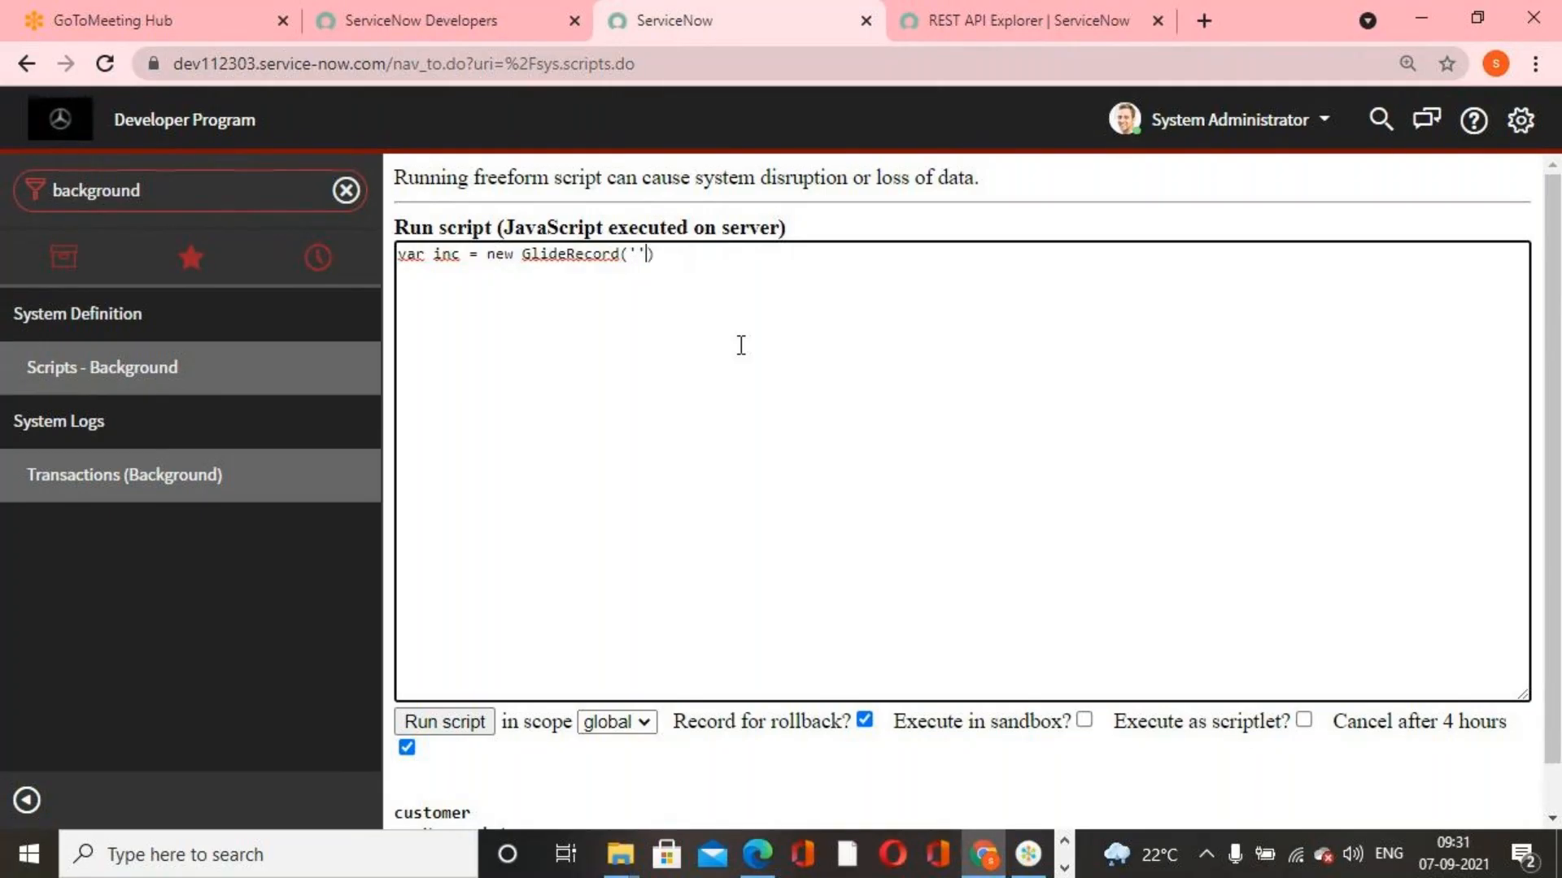
{"action": "type", "text": "incident"}
{"action": "type", "text": "inc."}
{"action": "type", "text": "get"}
{"action": "type", "text": "()"}
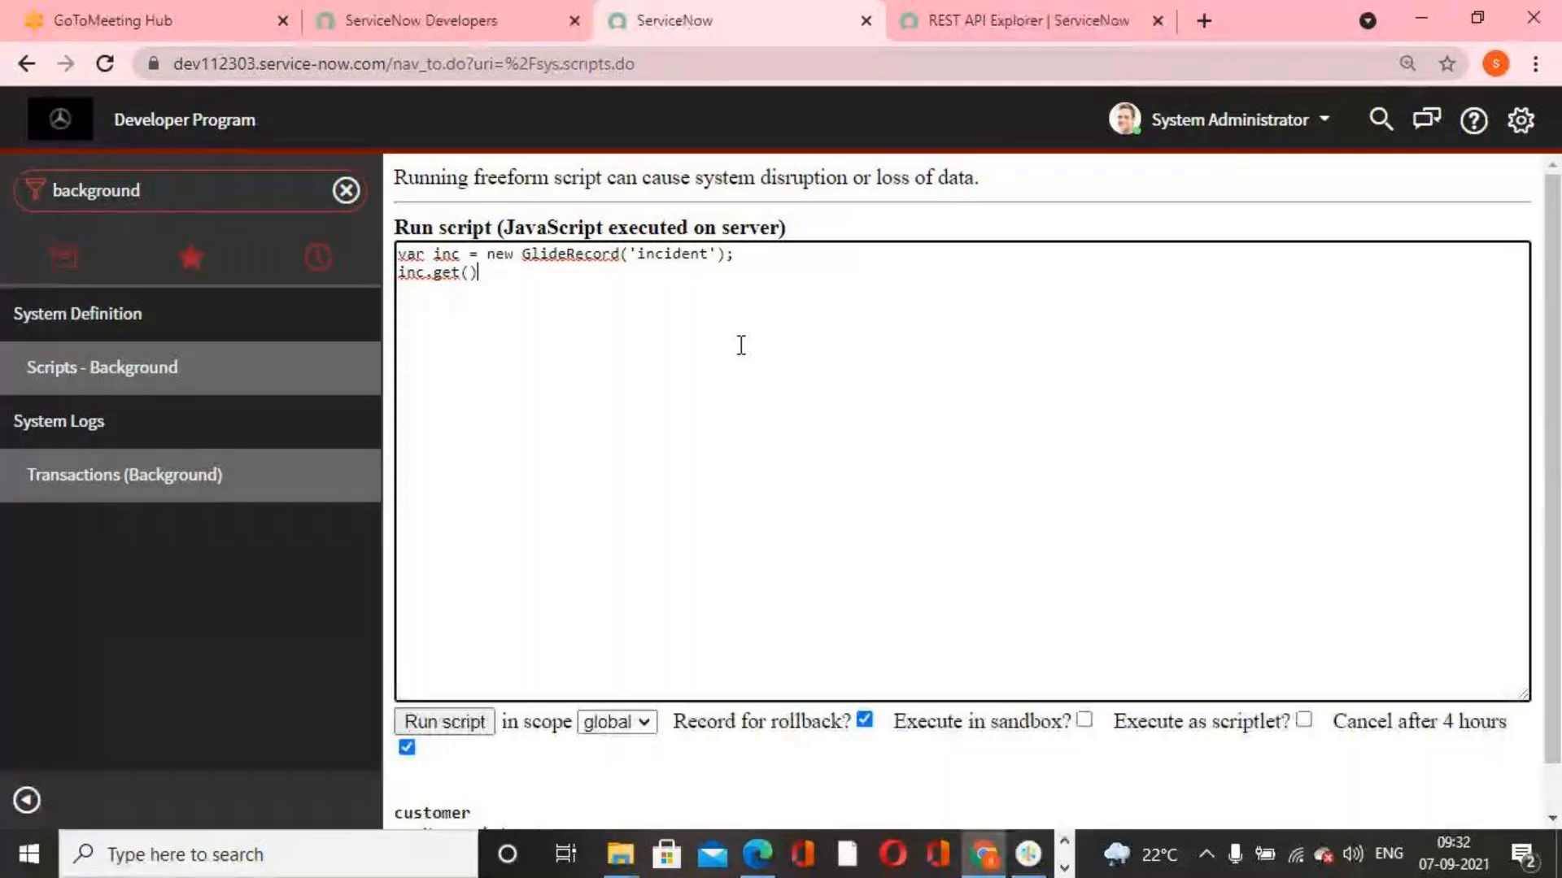
{"action": "type", "text": "'"}
{"action": "type", "text": "'"}
{"action": "type", "text": ",''"}
{"action": "type", "text": "number"}
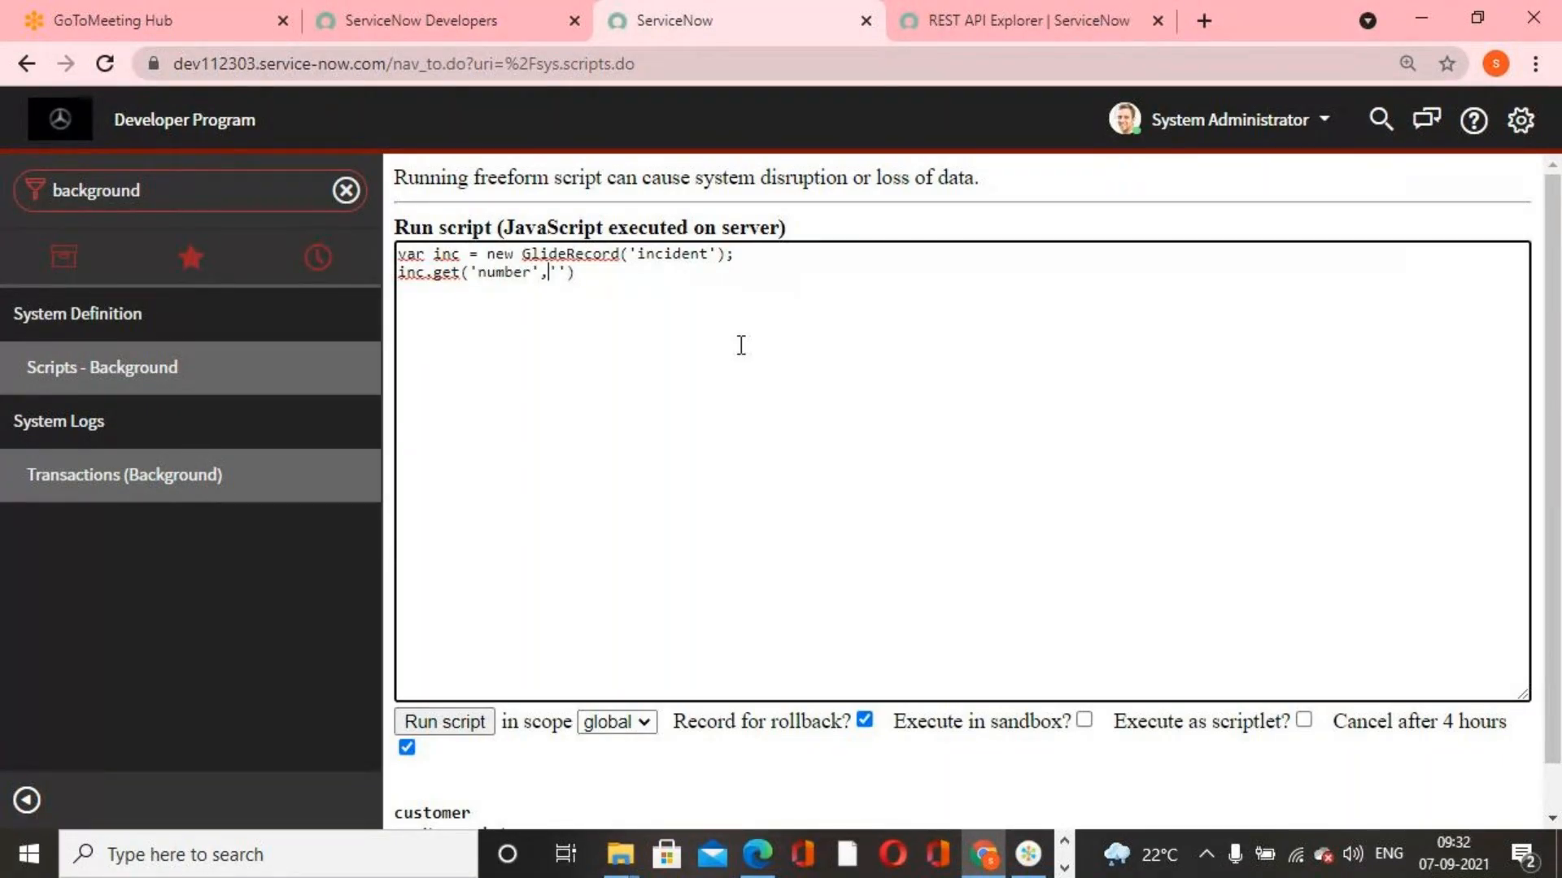
{"action": "type", "text": "INC0000015"}
Add the line inc.get('number','INC0000015'); to the script to fetch that incident
{"action": "left_click", "coordinate": [680, 277]}
{"action": "type", "text": ";"}
{"action": "key", "text": "Return"}
Add the line inc.state = 6; to the script and begin the following line with "inc."
{"action": "type", "text": "inc.state"}
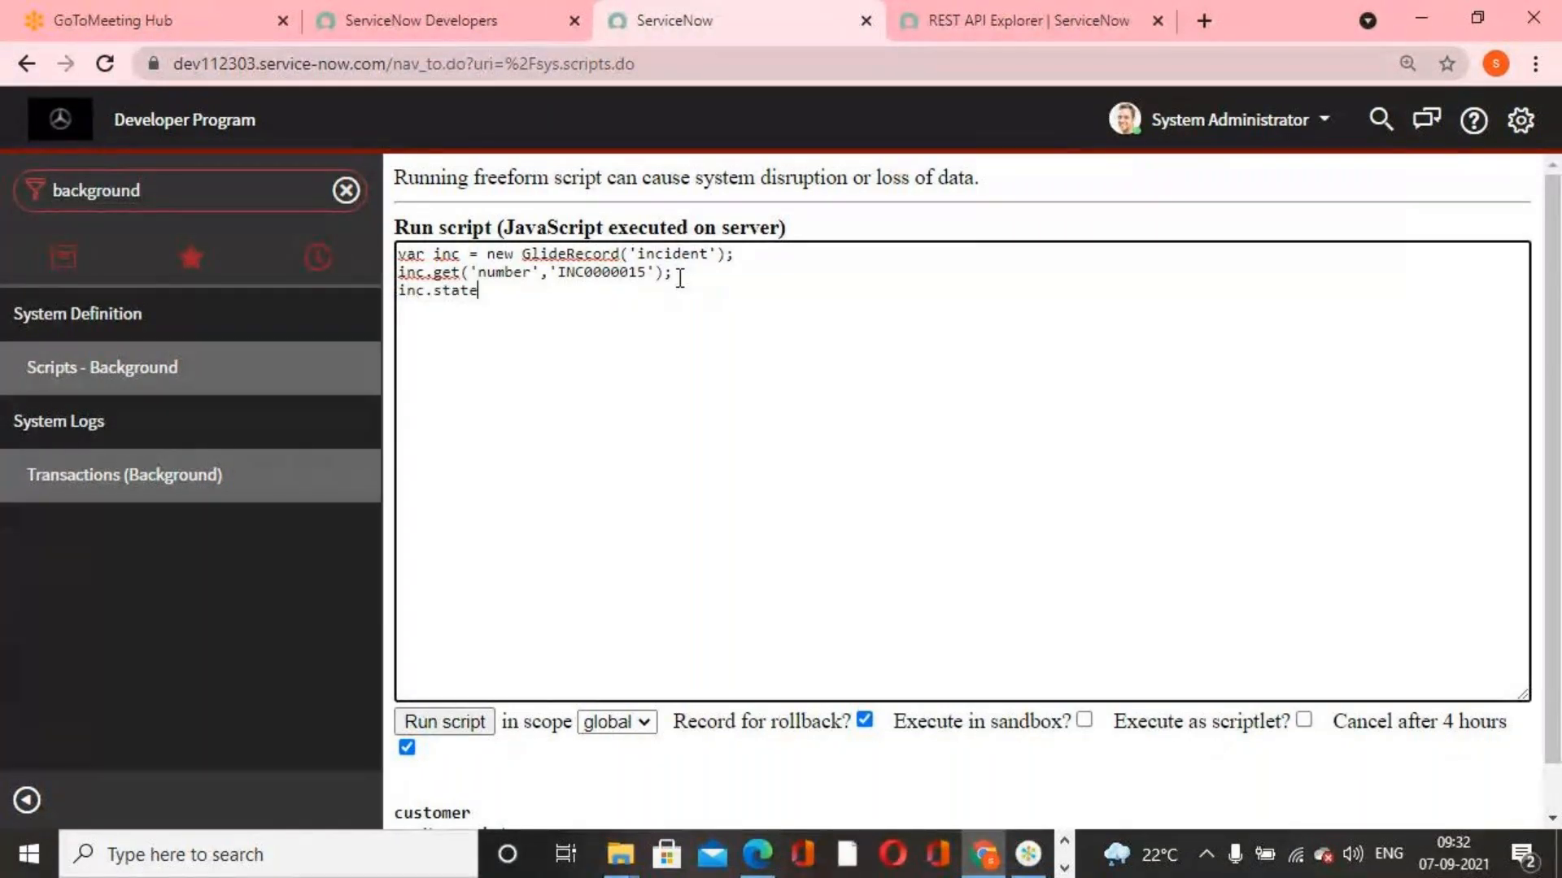
{"action": "type", "text": " = 6;"}
{"action": "key", "text": "Return"}
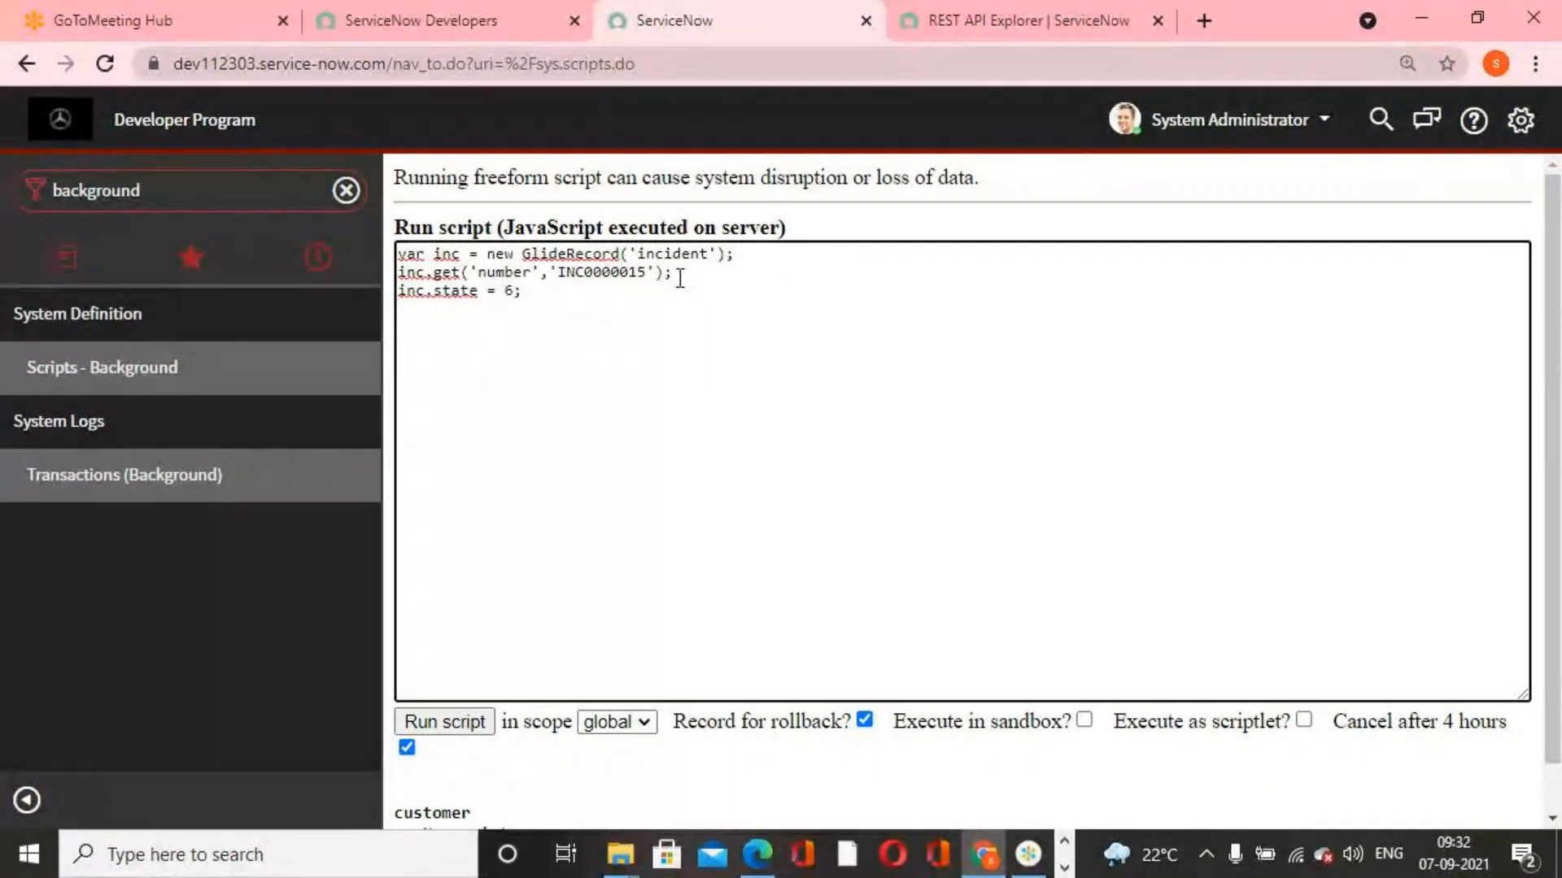
{"action": "type", "text": "inc."}
{"action": "left_click", "coordinate": [1028, 854]}
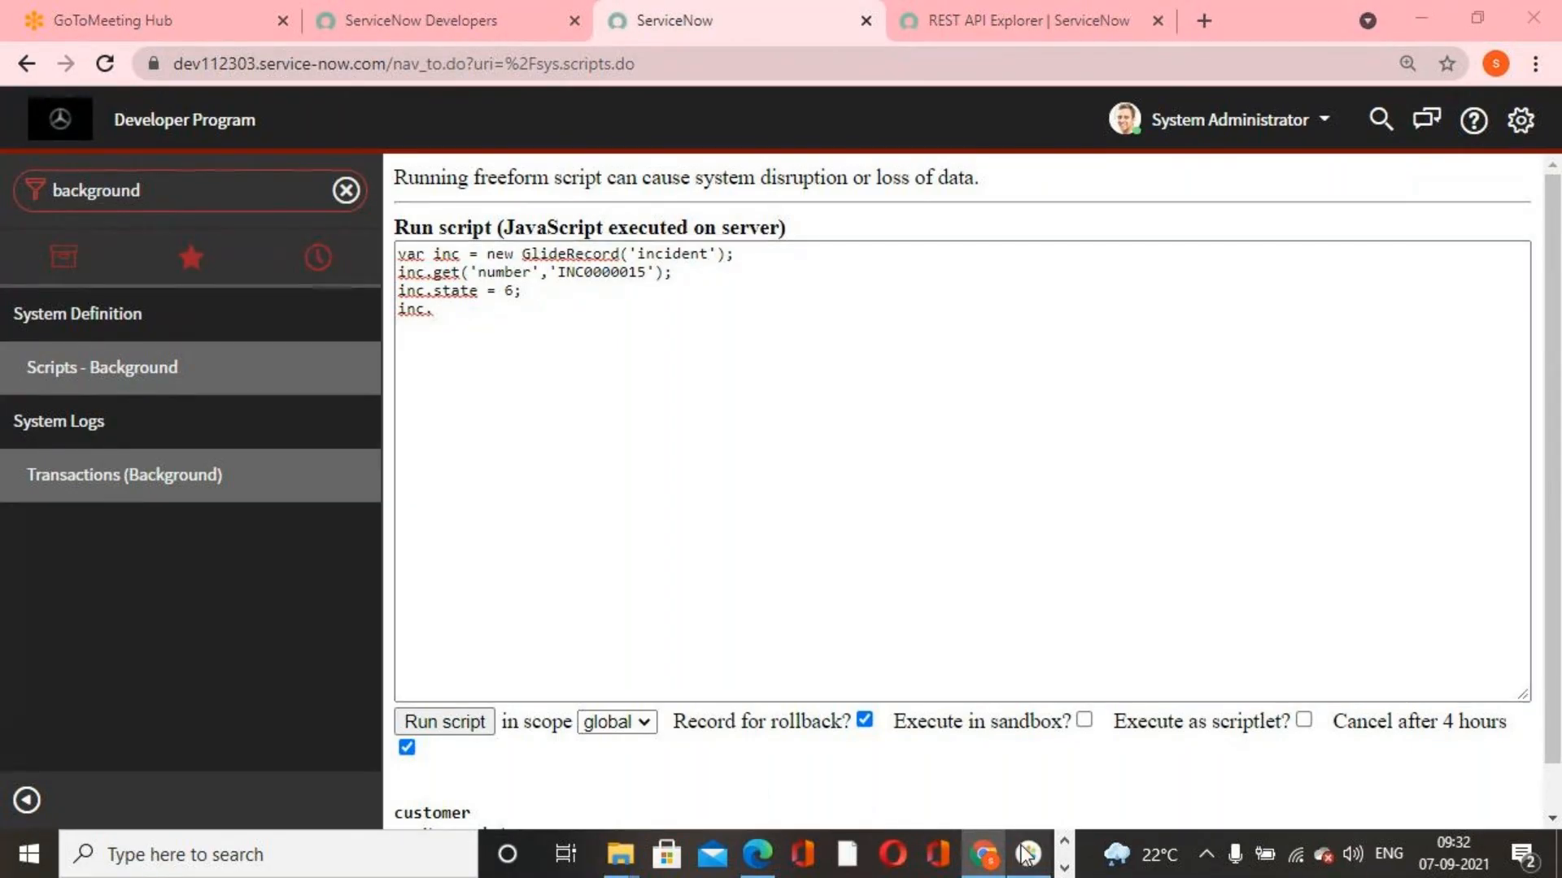
{"action": "left_click", "coordinate": [1063, 868]}
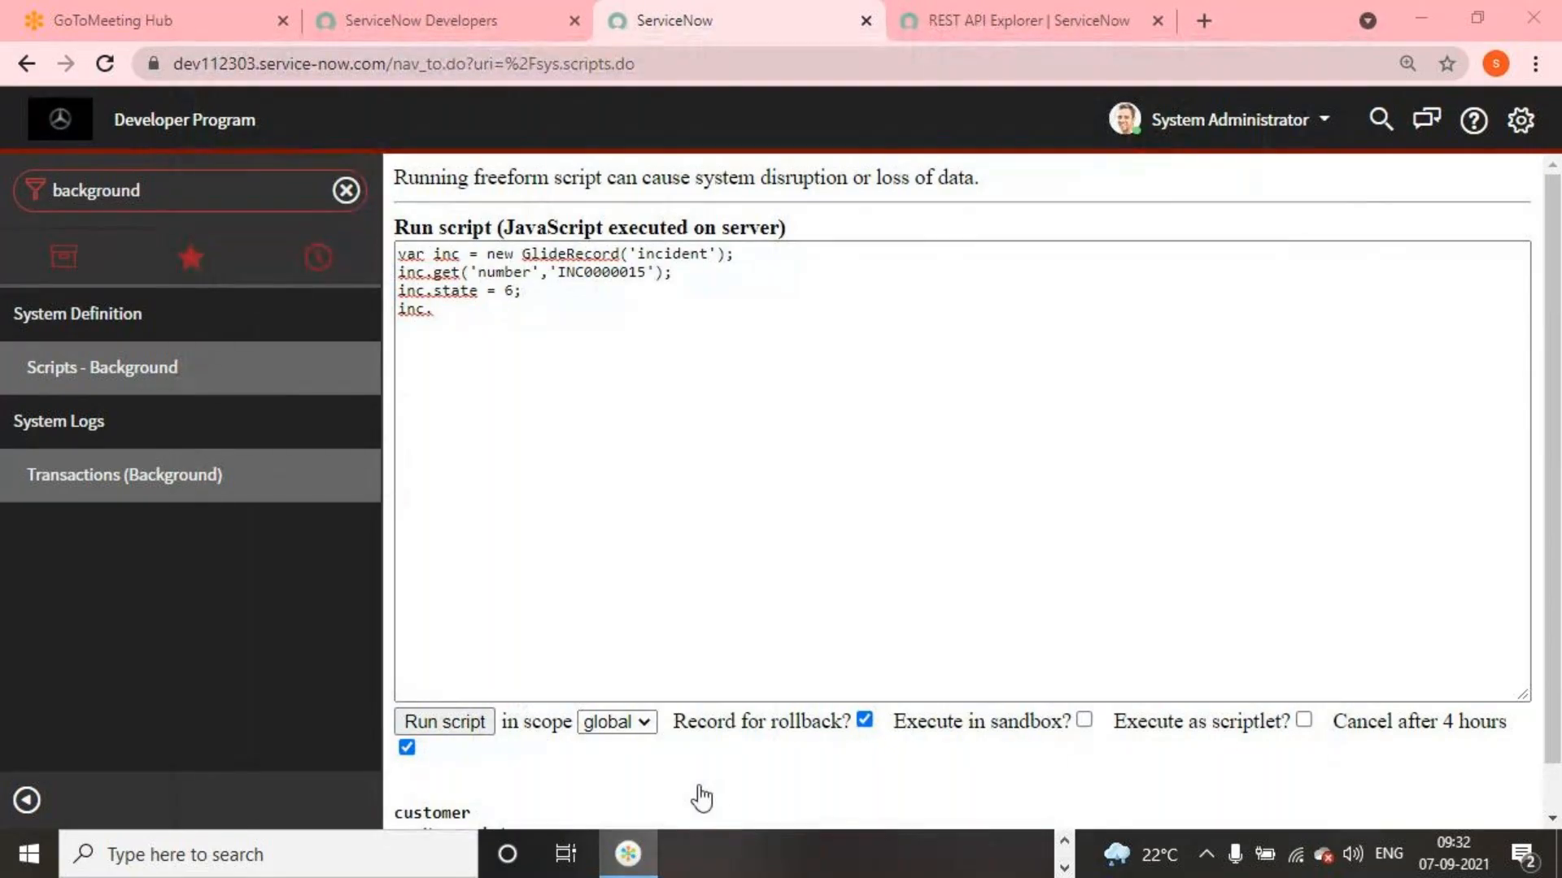
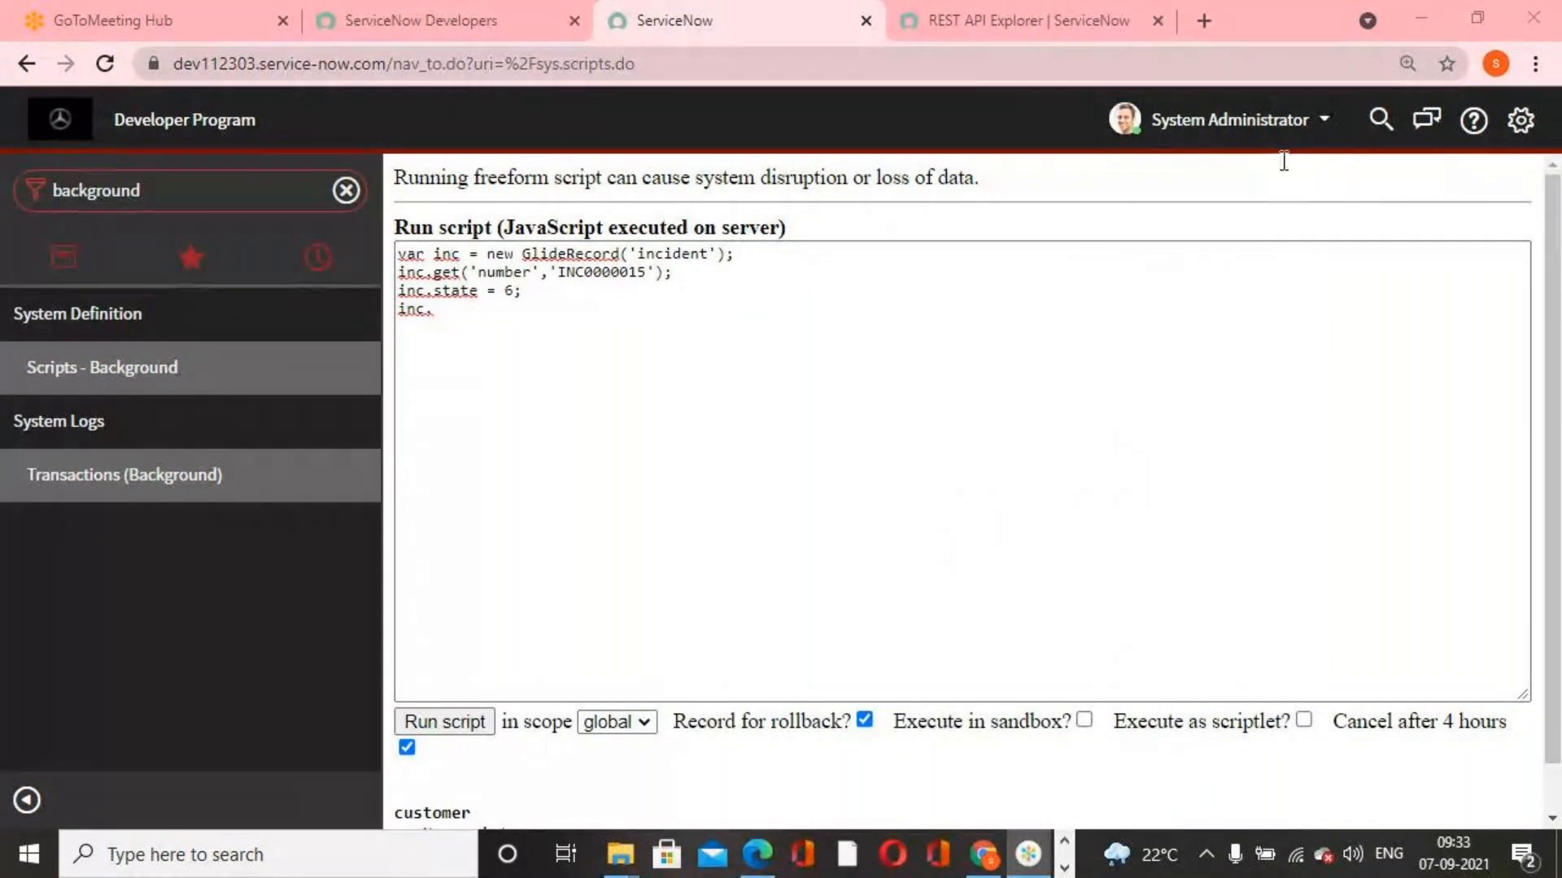
Complete the script's last line as inc.update(); and run the background script in global scope
{"action": "left_click", "coordinate": [1310, 351]}
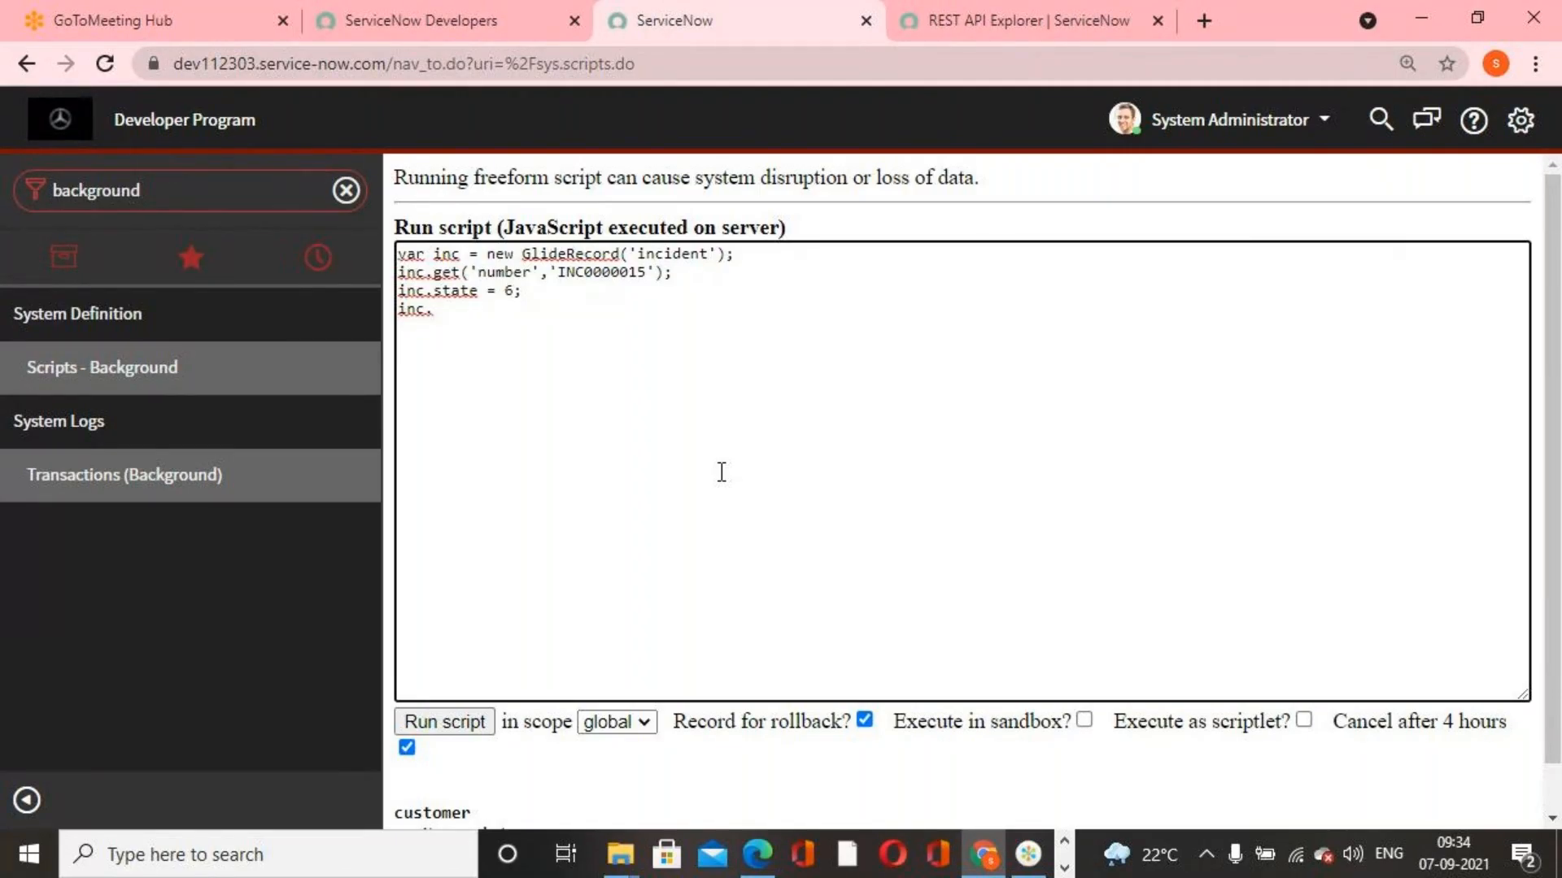
{"action": "type", "text": "ud"}
{"action": "key", "text": "BackSpace"}
{"action": "type", "text": "pdate();"}
{"action": "left_click", "coordinate": [446, 721]}
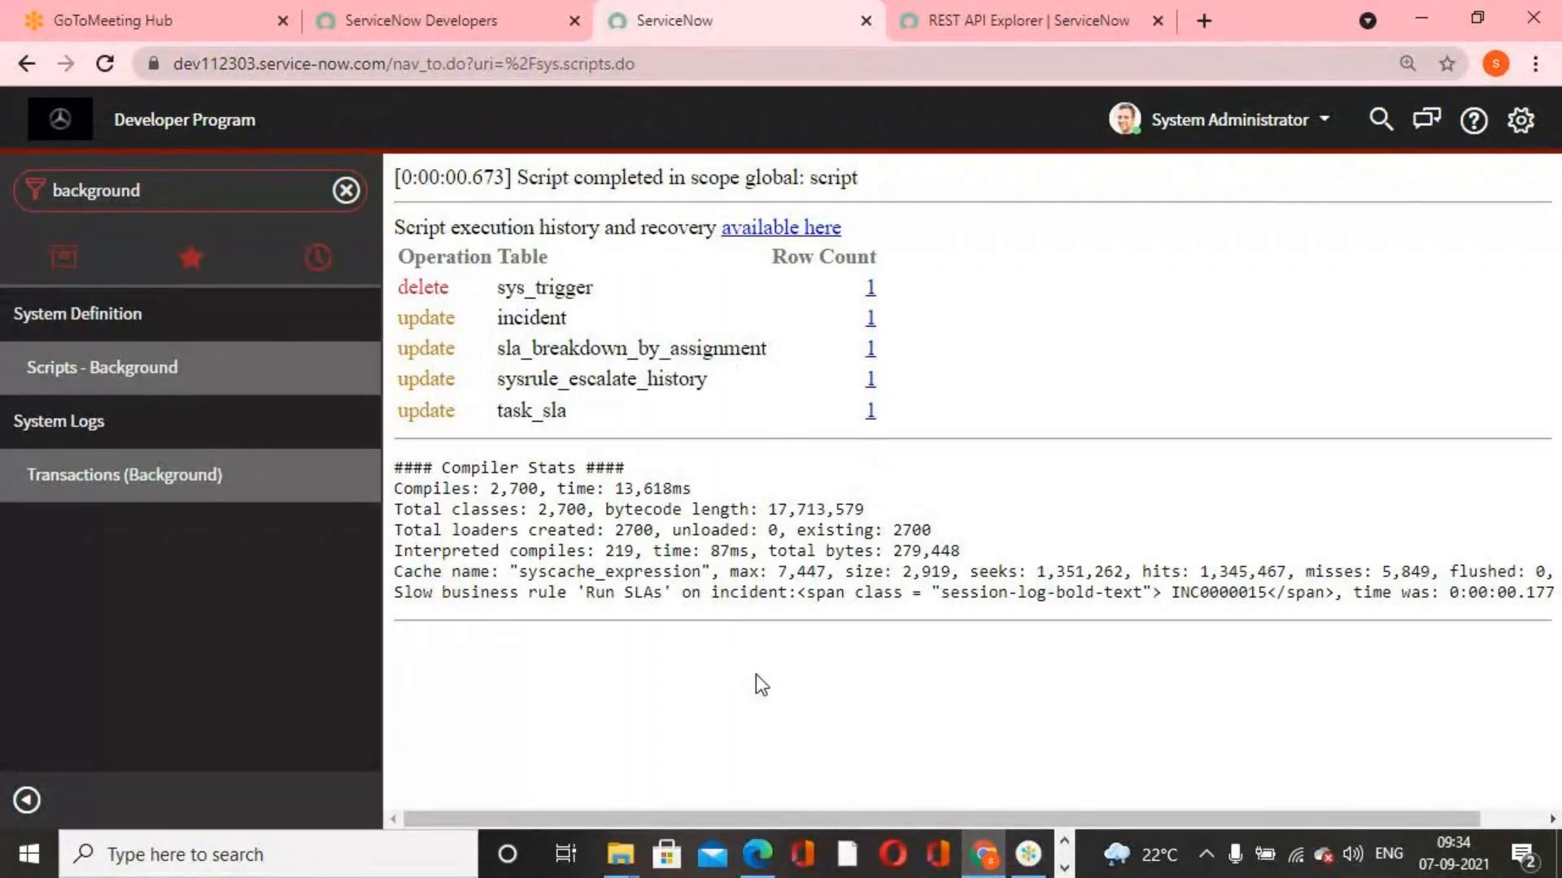
Switch to the REST API Explorer page, filter its navigator for "incident" and open the list of all incidents
{"action": "left_click", "coordinate": [1017, 20]}
{"action": "left_click", "coordinate": [226, 198]}
{"action": "type", "text": "incidenty"}
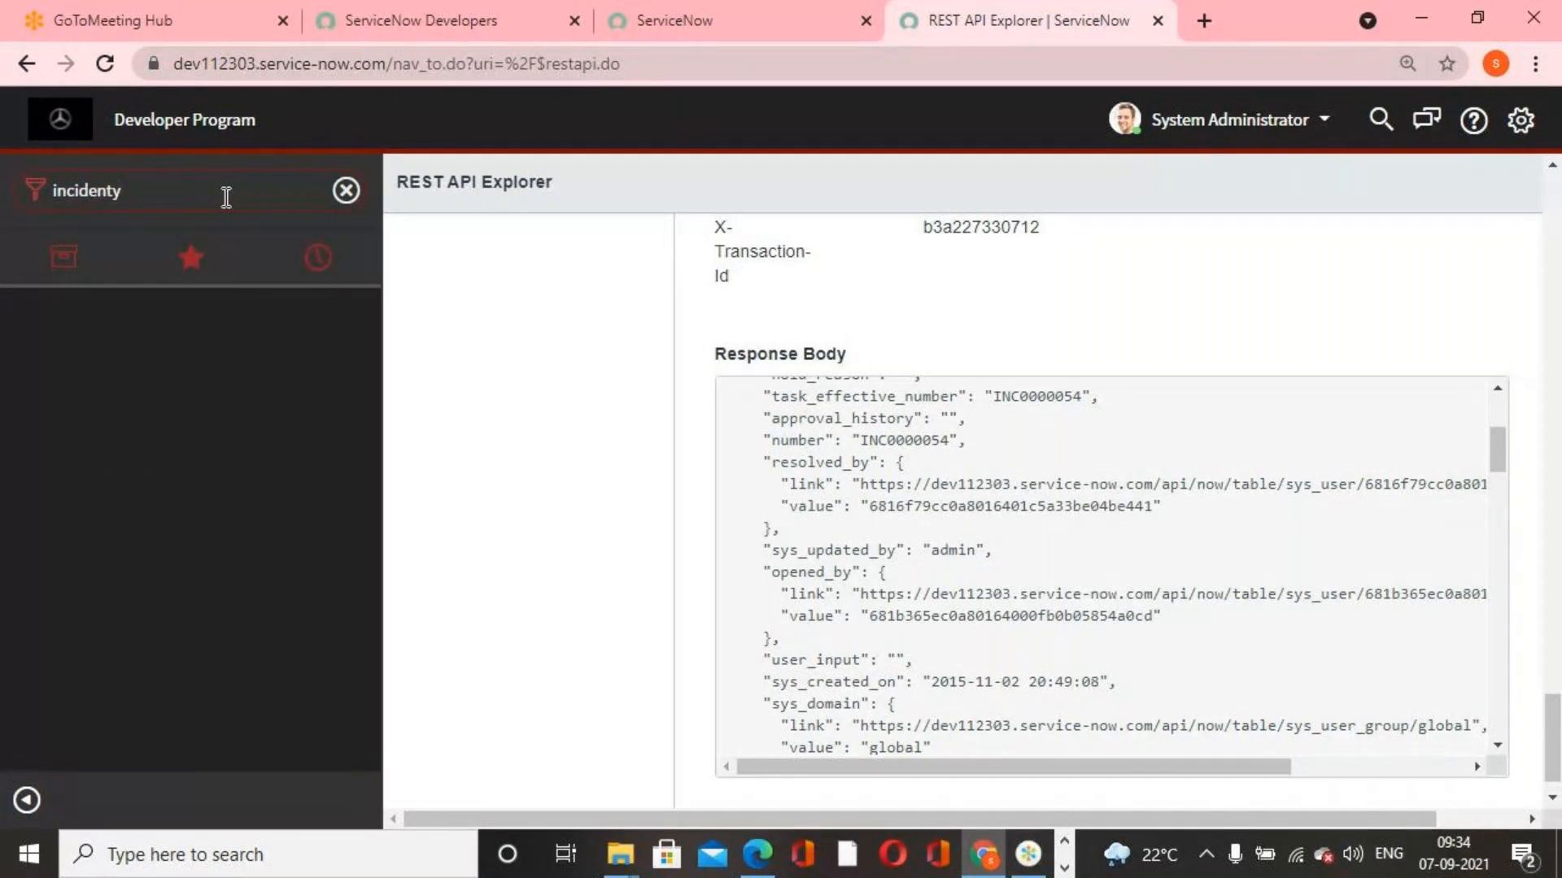
{"action": "key", "text": "BackSpace"}
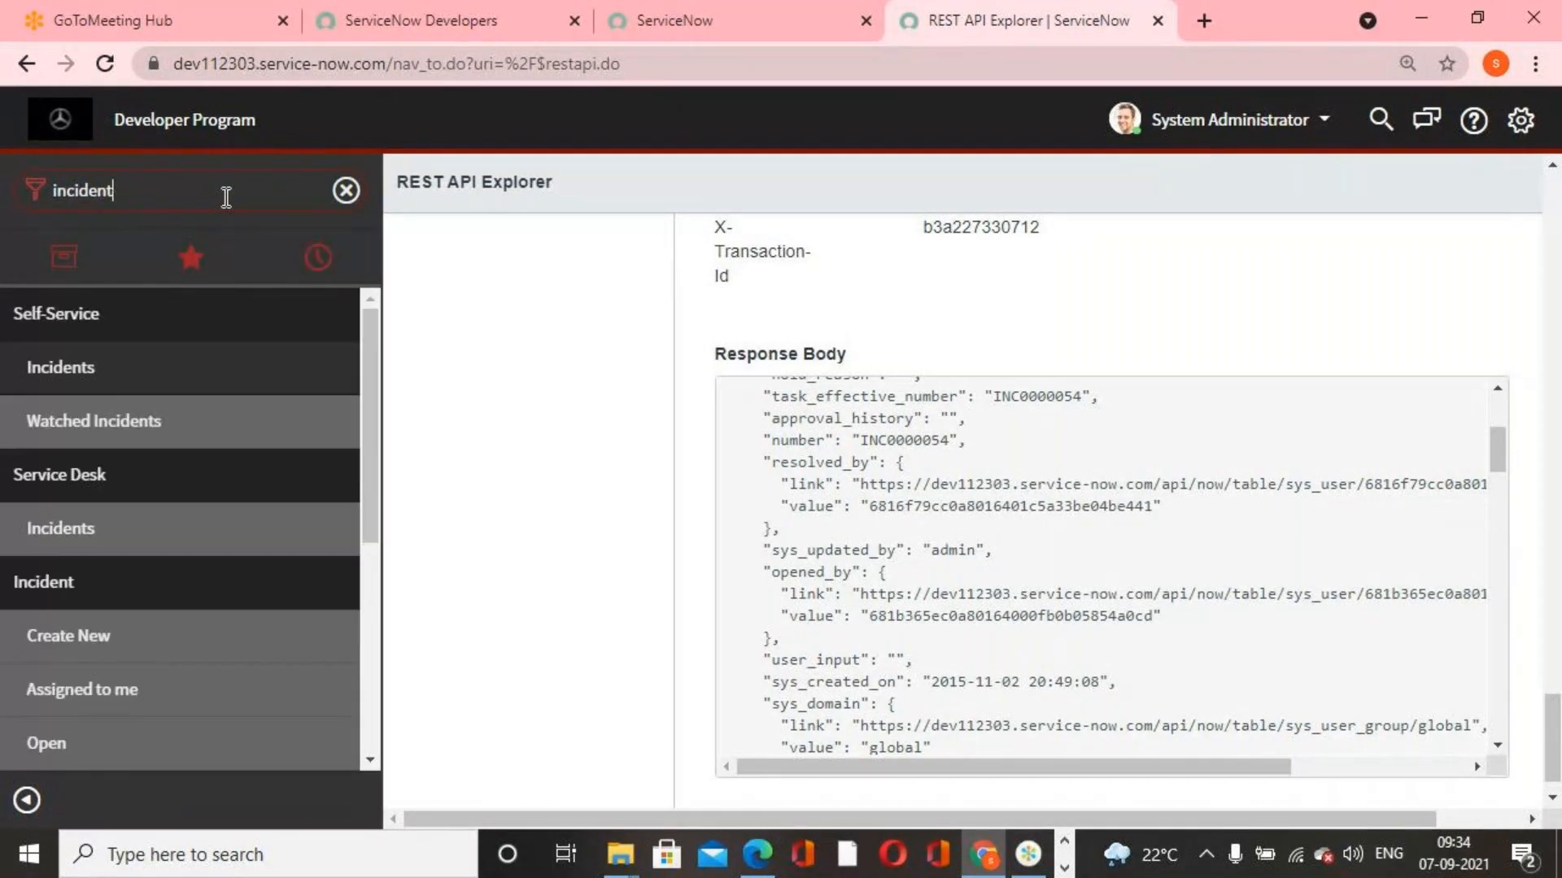
{"action": "scroll", "coordinate": [133, 675], "scroll_direction": "down", "scroll_amount": 3}
{"action": "left_click", "coordinate": [121, 666]}
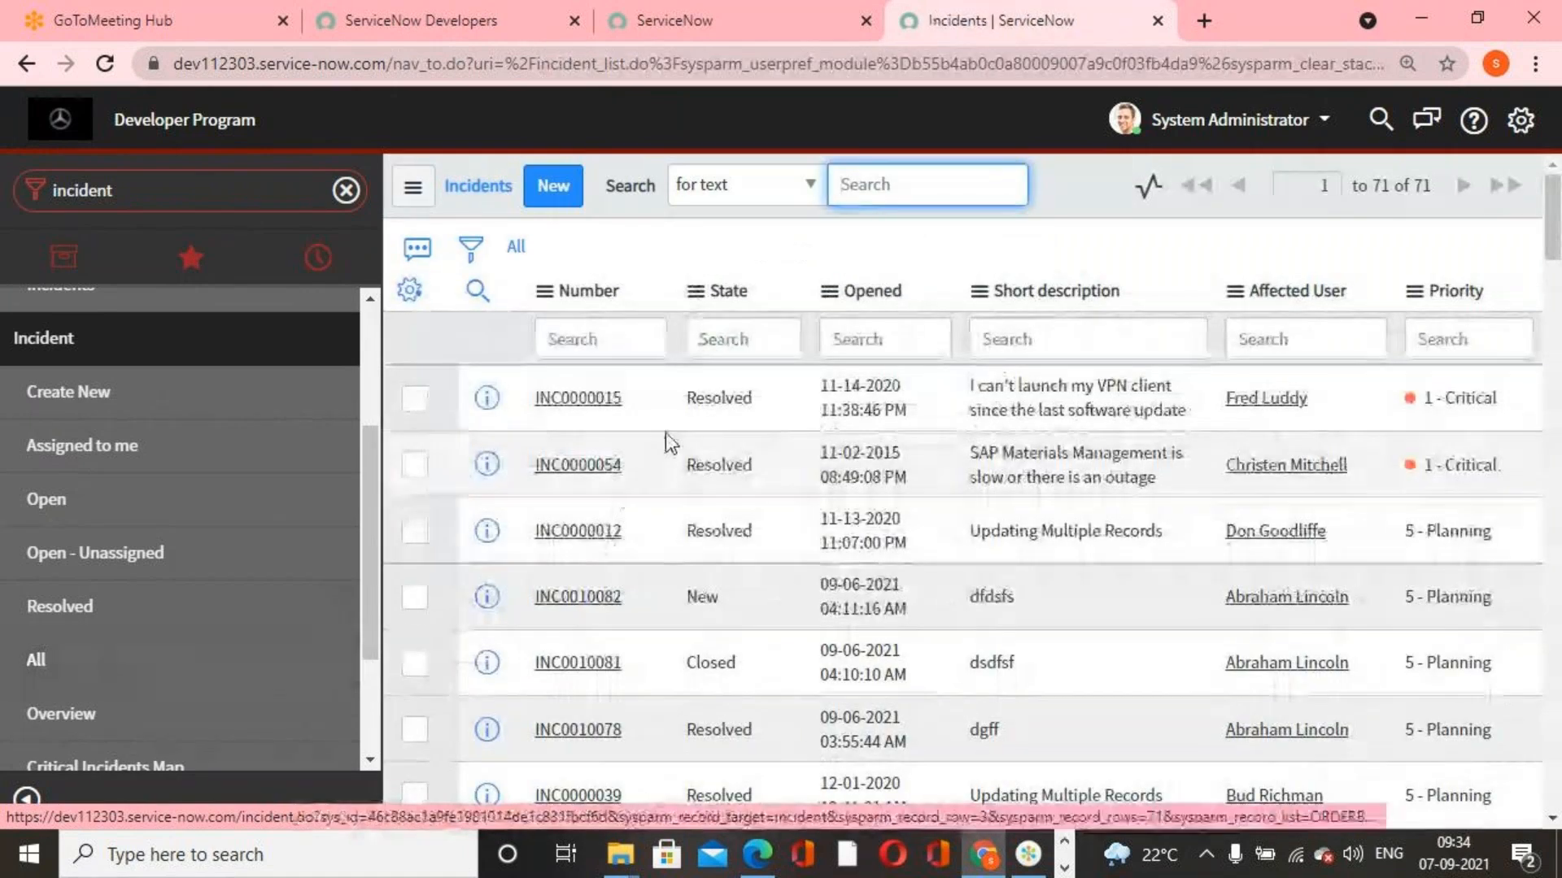
Open INC0000015, examine its state and its Resolution code and Resolution notes fields, and return to the incident list
{"action": "left_click", "coordinate": [608, 396]}
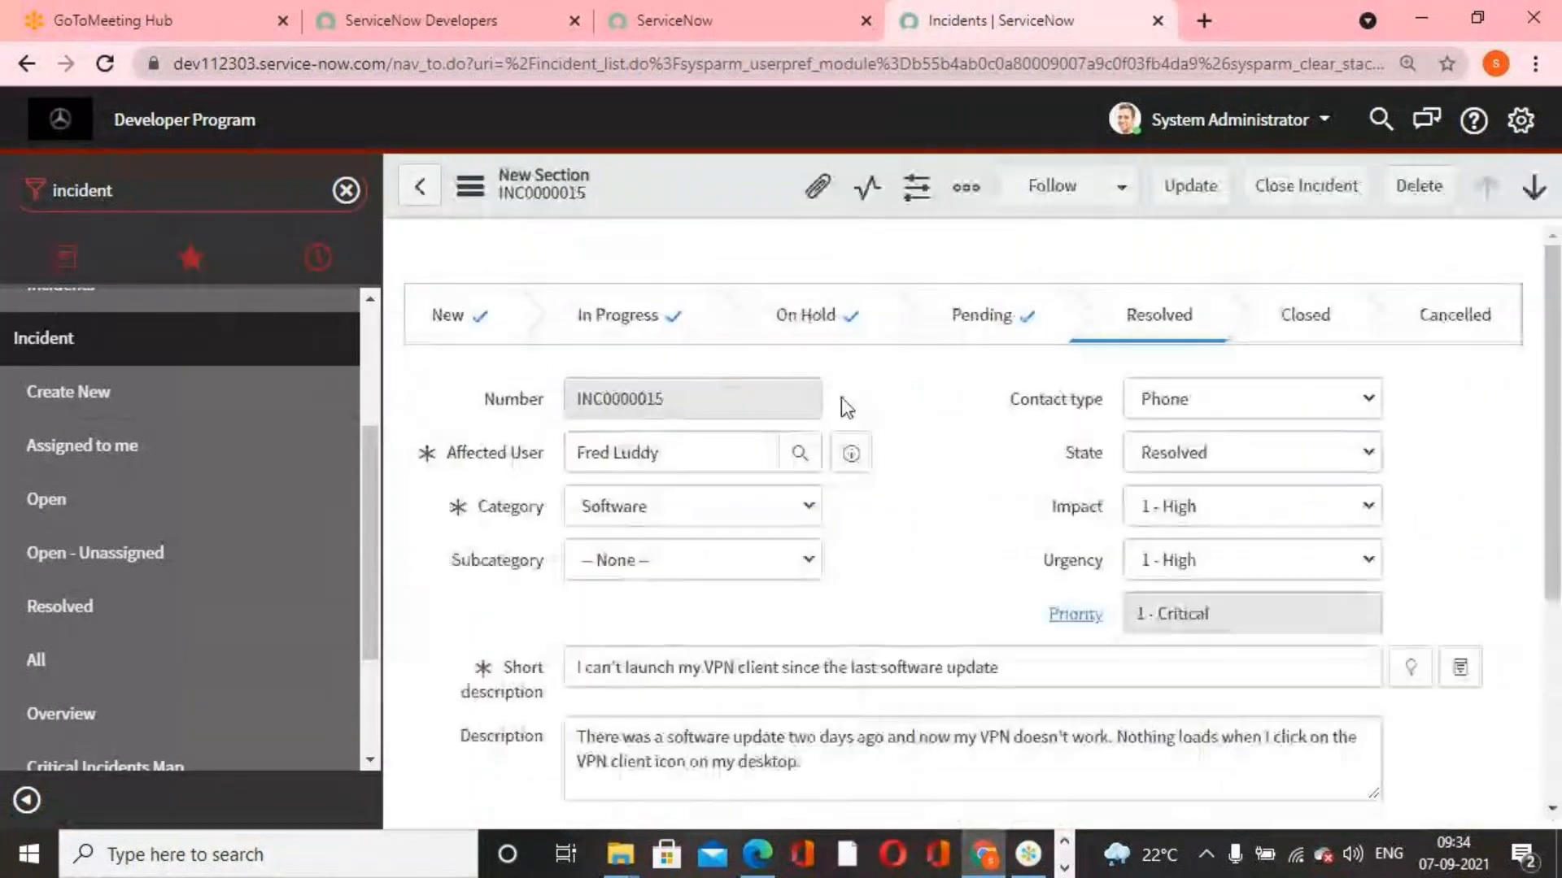
{"action": "left_click", "coordinate": [994, 203]}
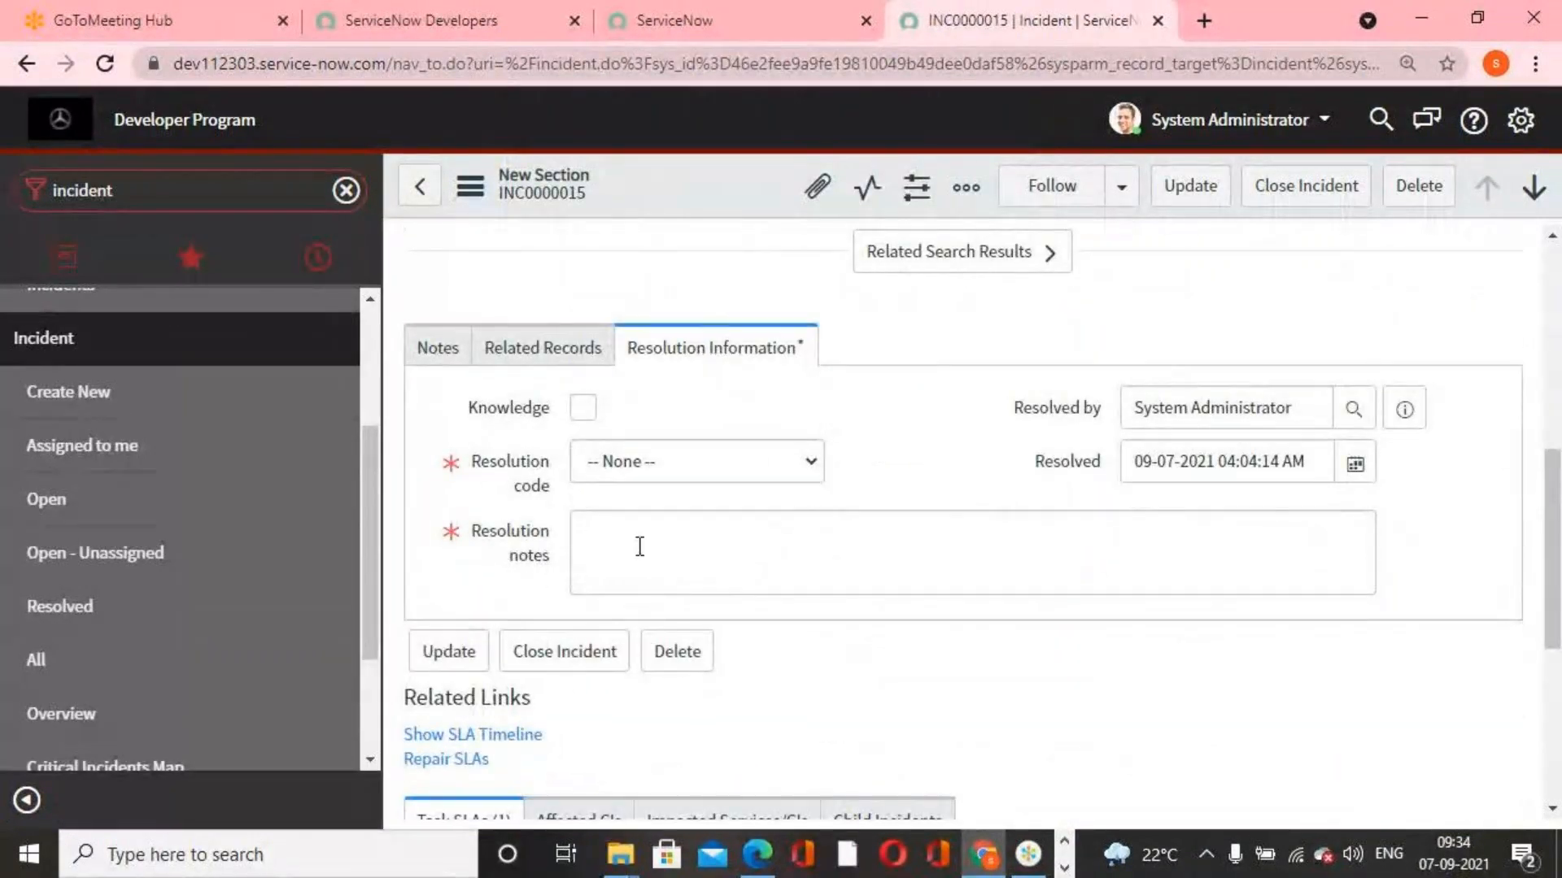
{"action": "scroll", "coordinate": [639, 546], "scroll_direction": "up", "scroll_amount": 5}
{"action": "scroll", "coordinate": [639, 546], "scroll_direction": "up", "scroll_amount": 3}
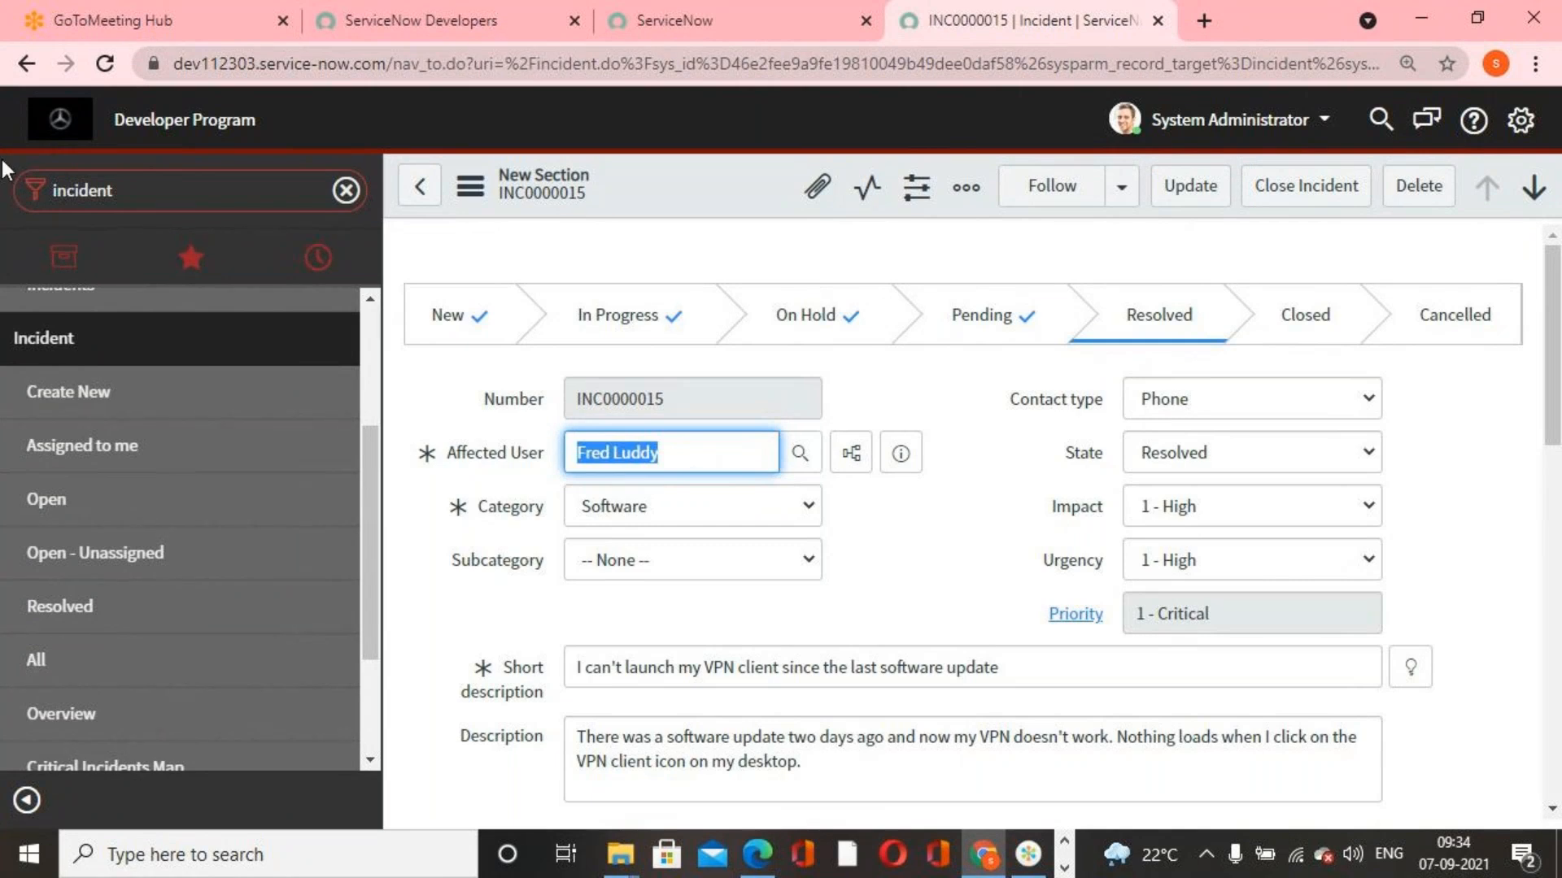
{"action": "left_click", "coordinate": [420, 187]}
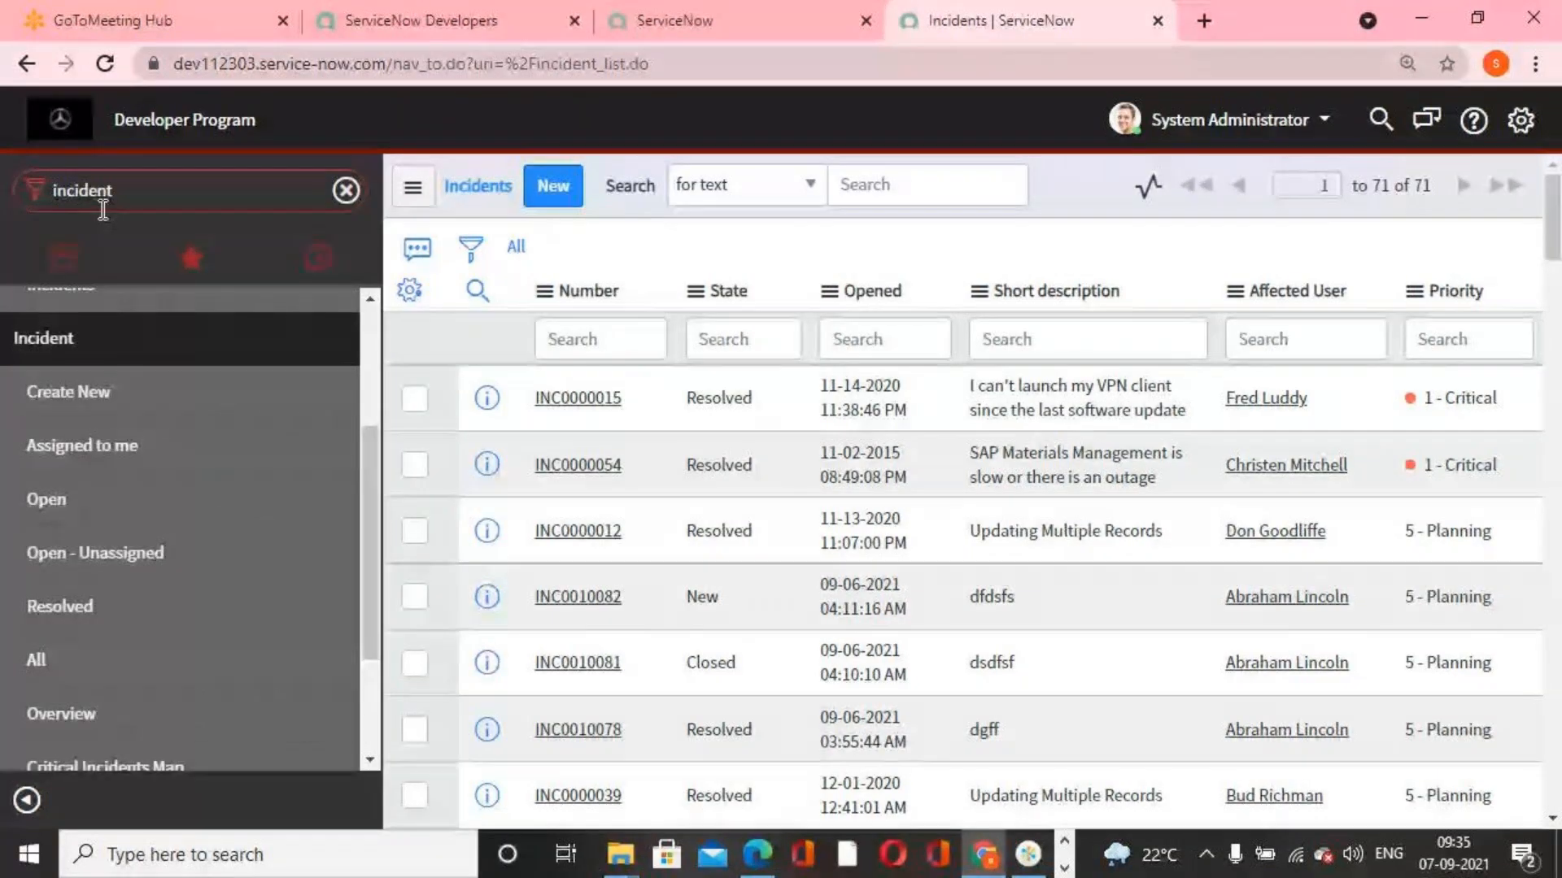
Filter the navigator for "ui polic" and open the System UI list of UI Policies
{"action": "left_click", "coordinate": [168, 202]}
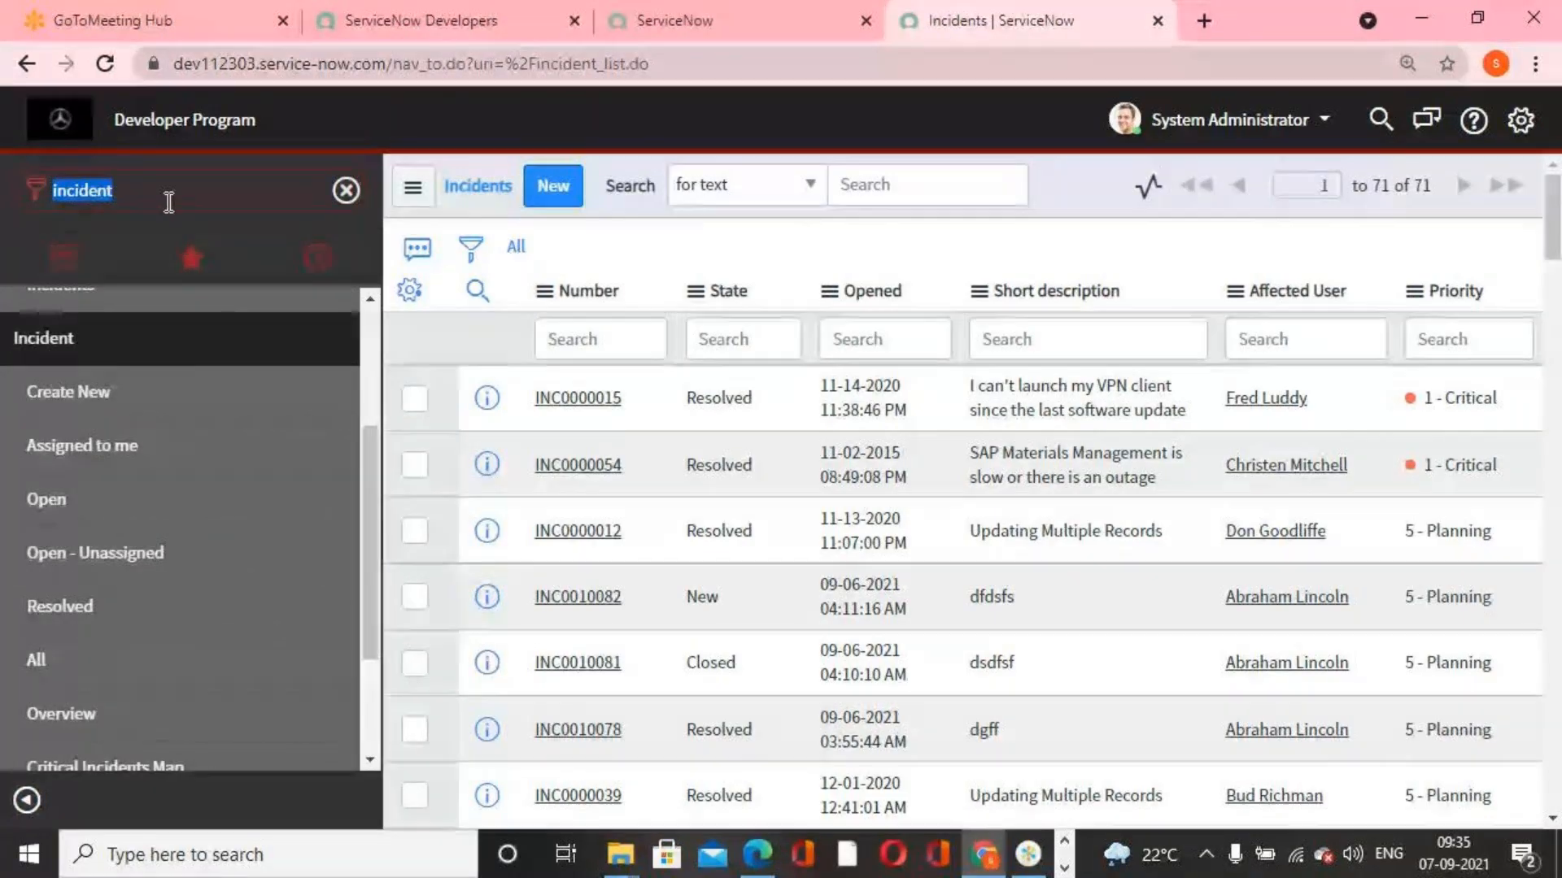
{"action": "type", "text": "ui policy"}
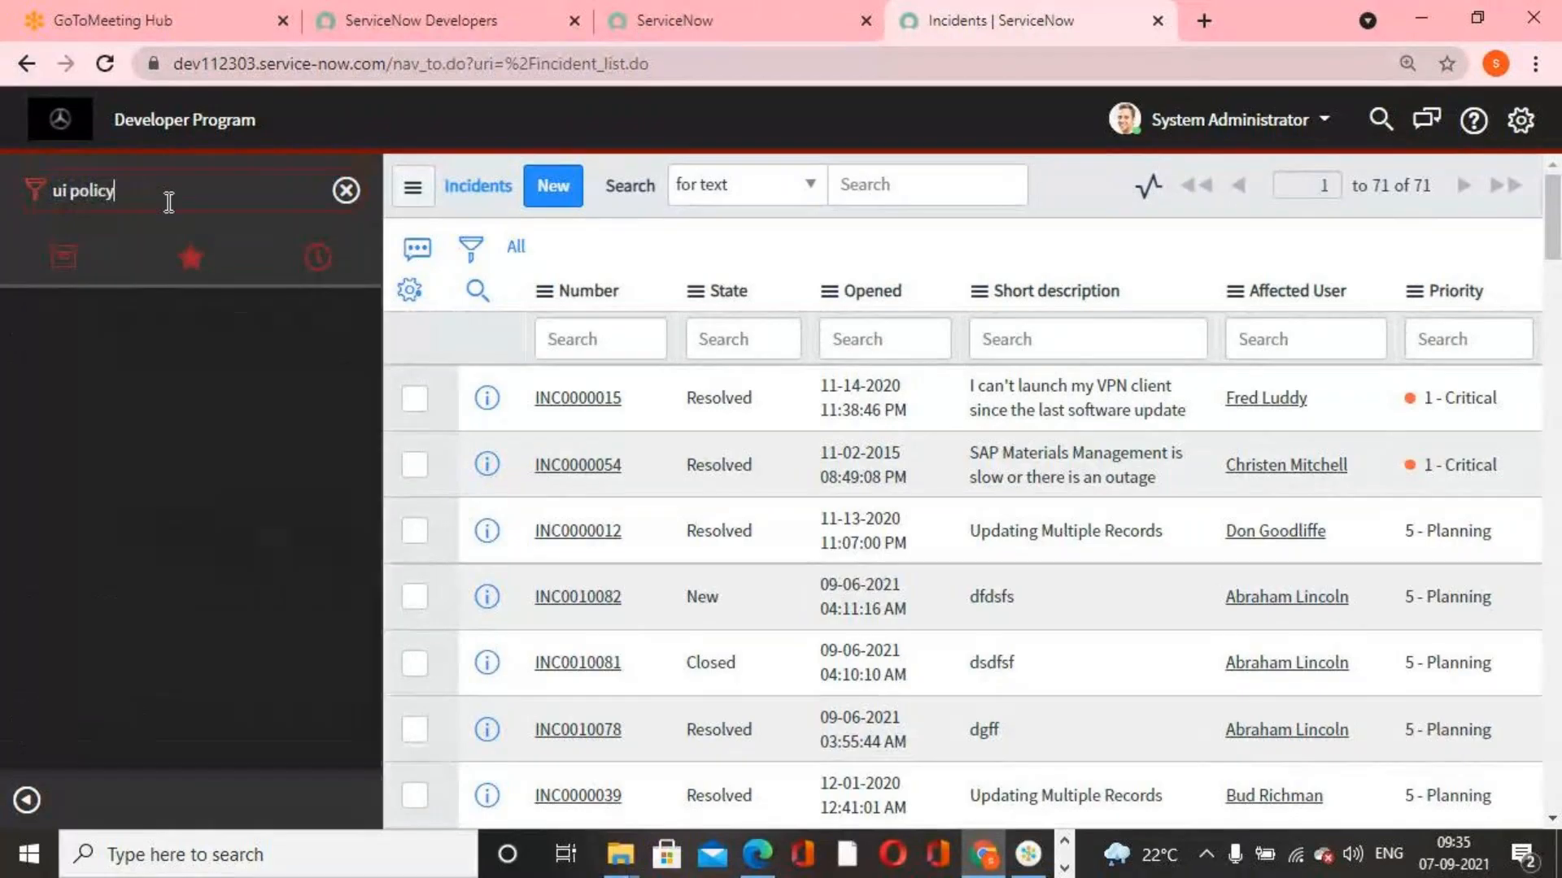
{"action": "scroll", "coordinate": [122, 569], "scroll_direction": "down", "scroll_amount": 3}
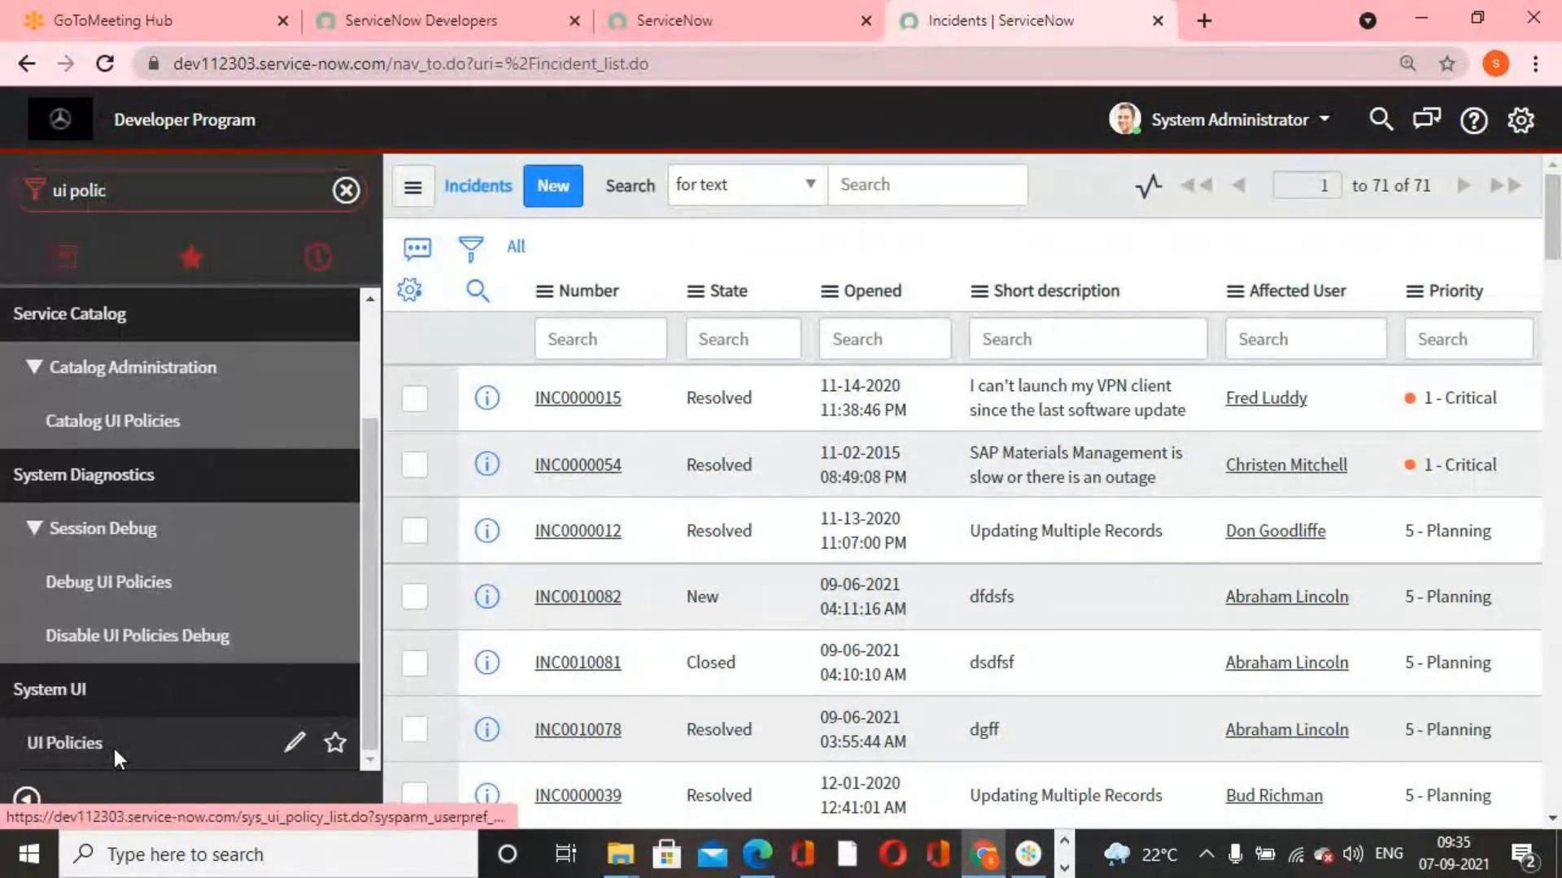
{"action": "left_click", "coordinate": [113, 745]}
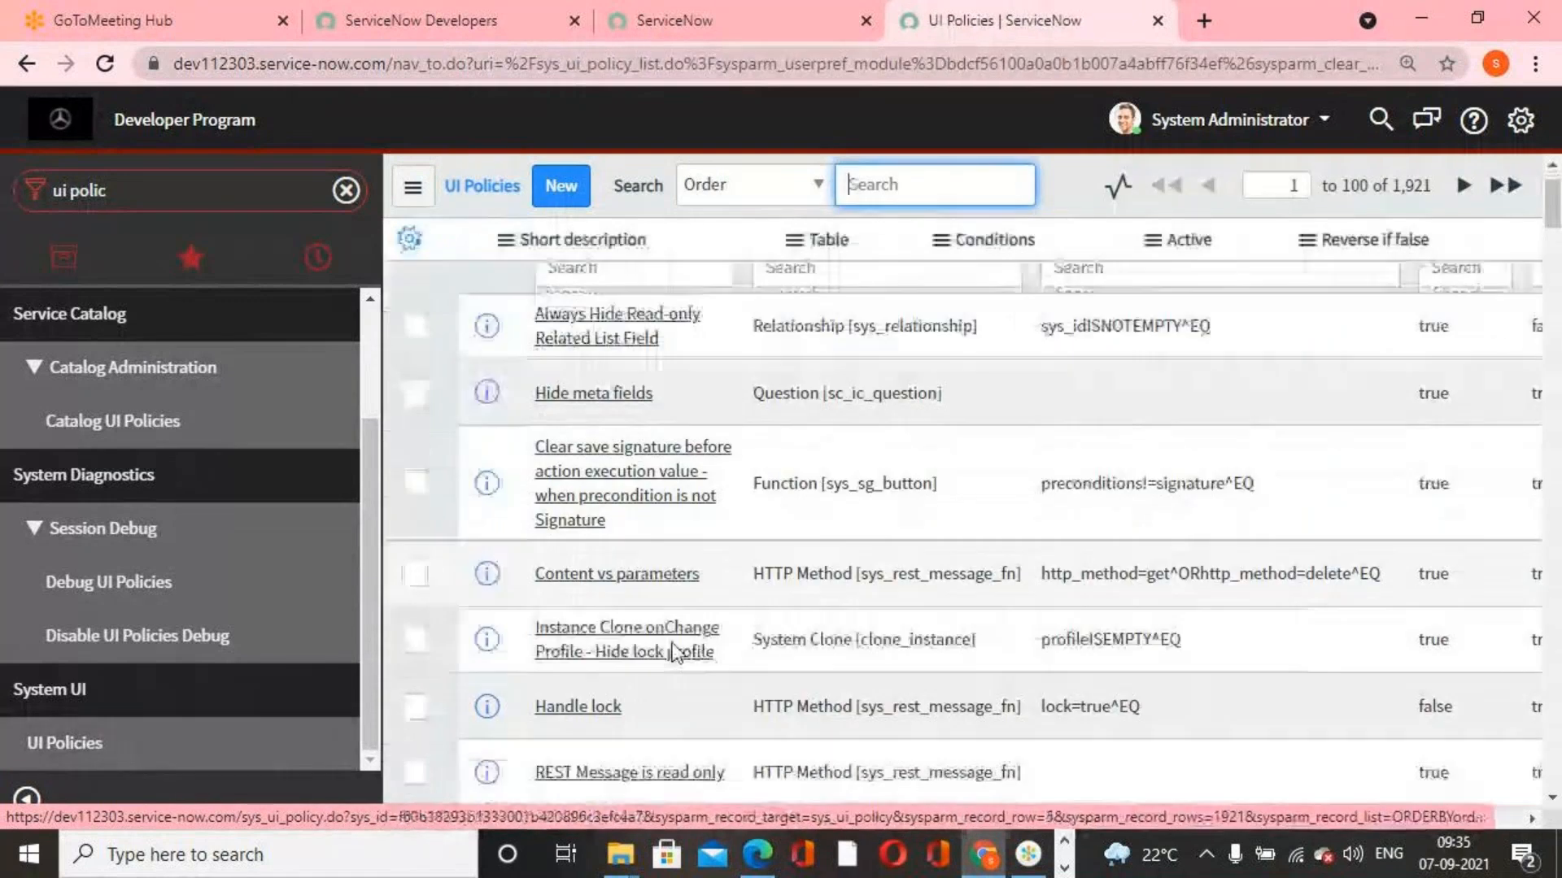
Filter the UI policies list to records whose Table starts with "incident"
{"action": "scroll", "coordinate": [687, 662], "scroll_direction": "down", "scroll_amount": 5}
{"action": "scroll", "coordinate": [687, 663], "scroll_direction": "down", "scroll_amount": 5}
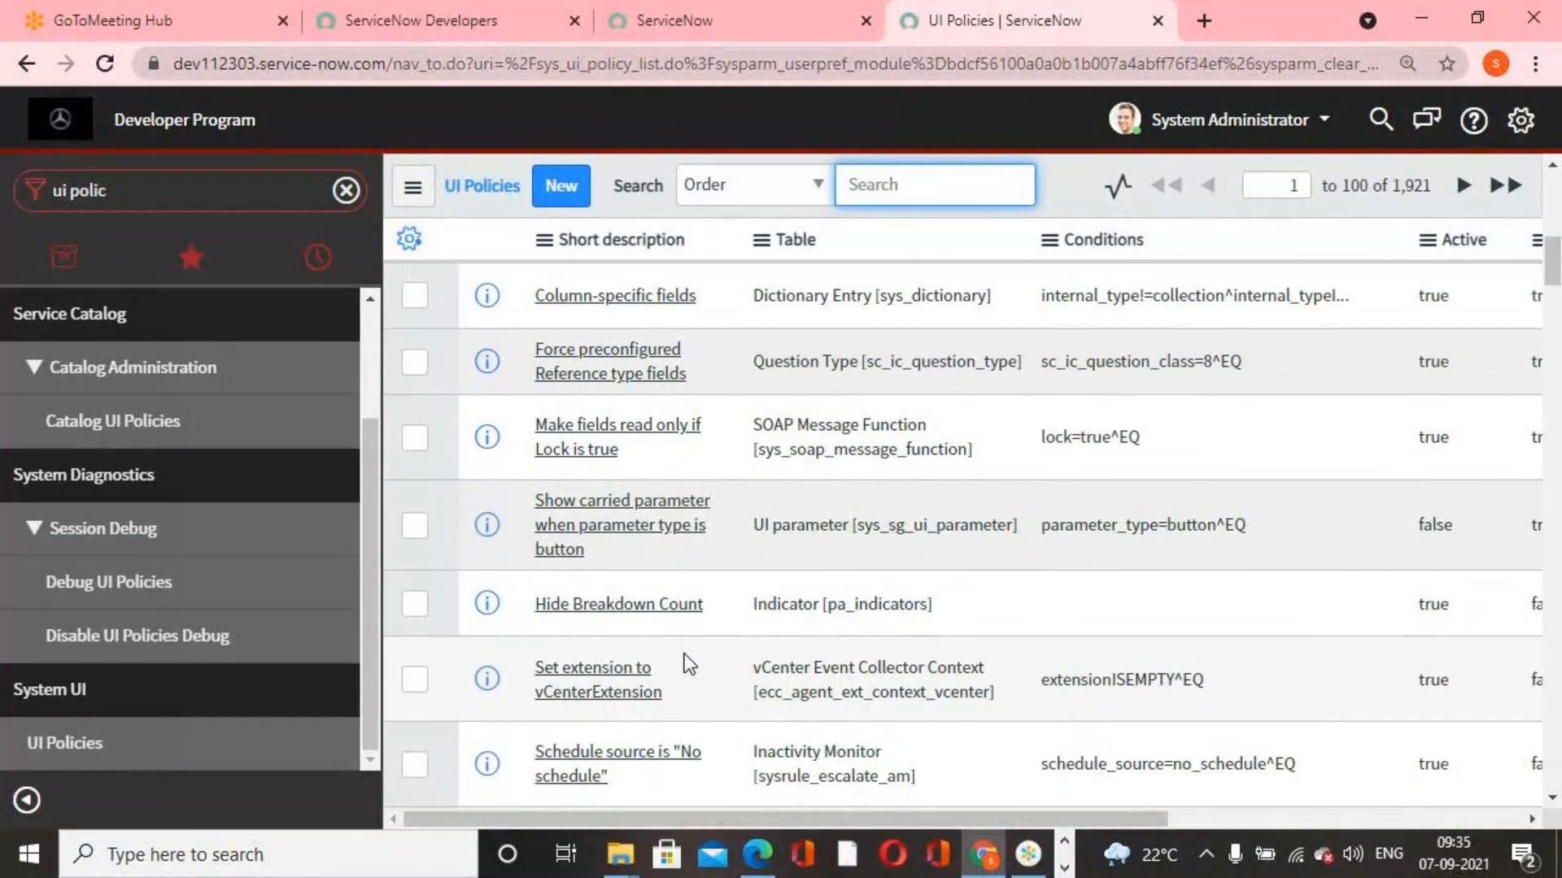
{"action": "scroll", "coordinate": [690, 665], "scroll_direction": "up", "scroll_amount": 10}
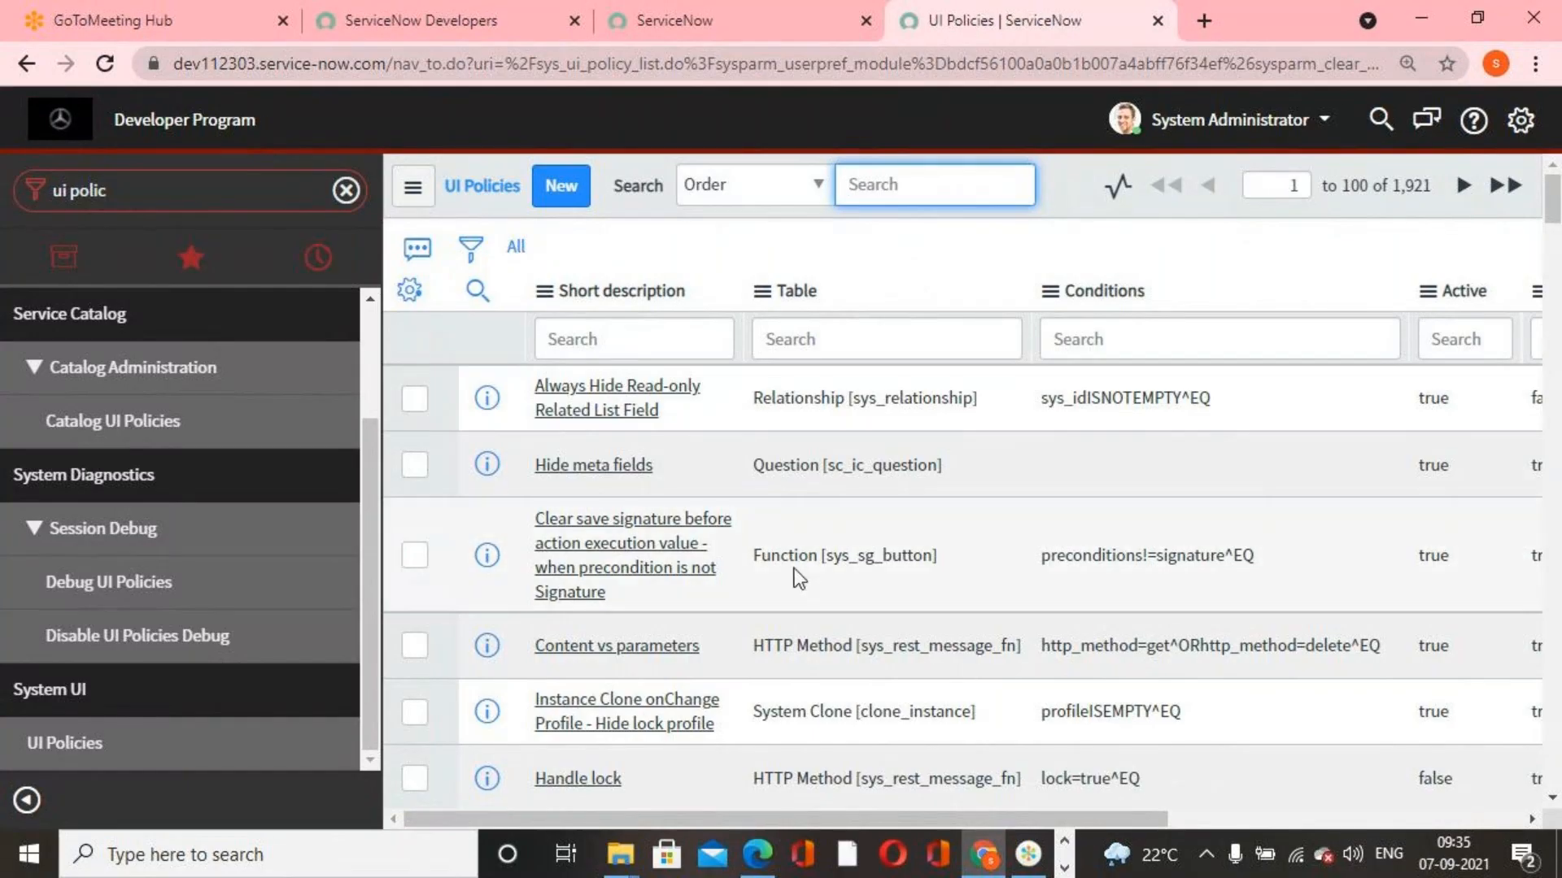
{"action": "left_click", "coordinate": [836, 330]}
{"action": "type", "text": "incident"}
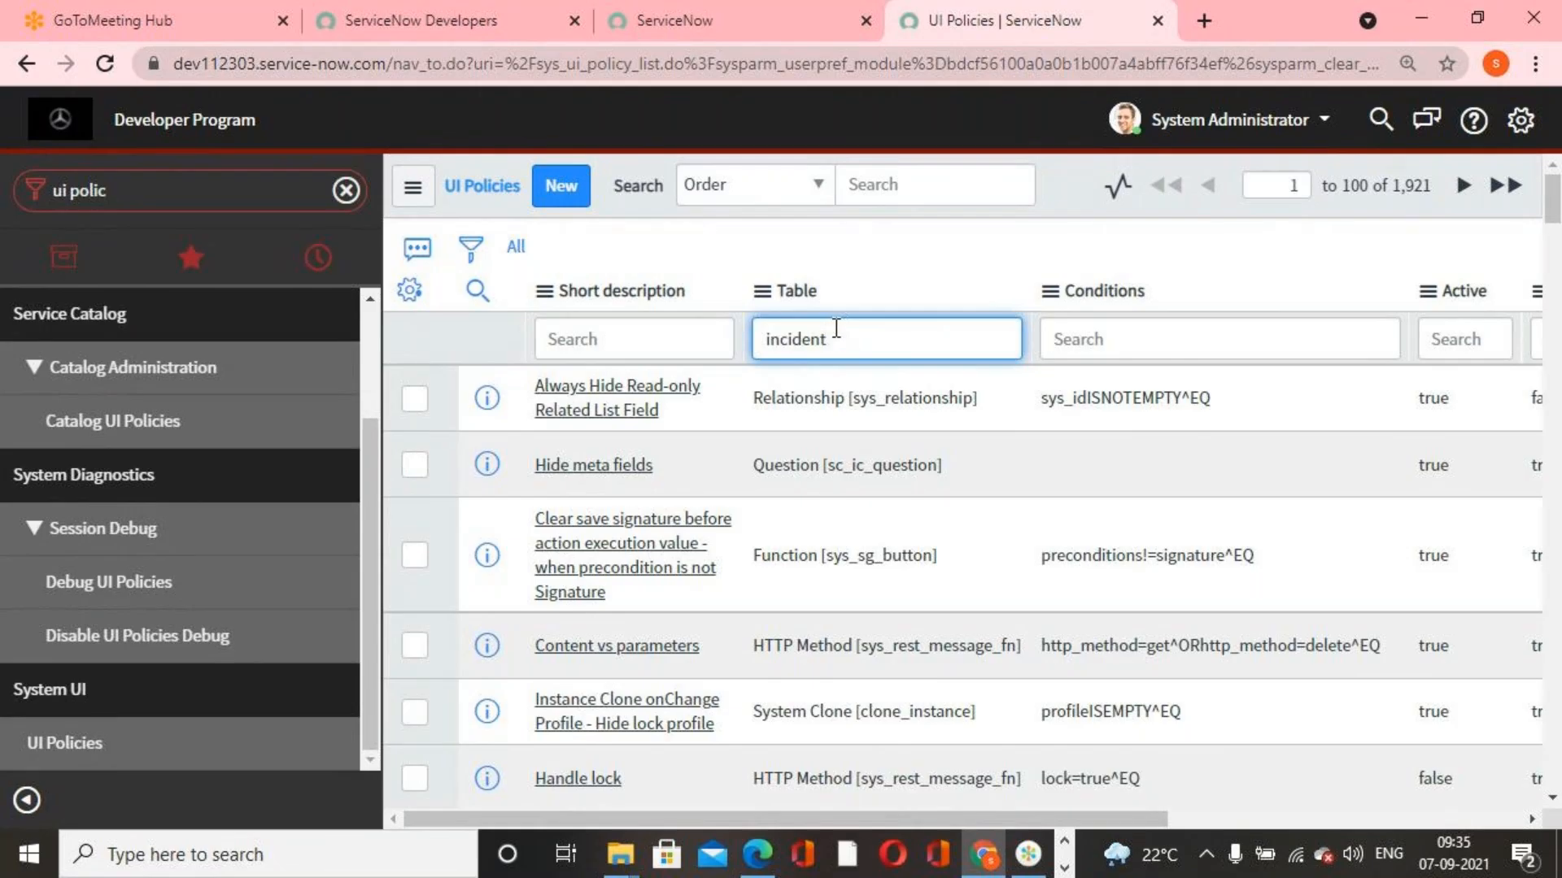
{"action": "key", "text": "Return"}
Narrow the incident UI policies to those with Active = true
{"action": "scroll", "coordinate": [749, 573], "scroll_direction": "down", "scroll_amount": 3}
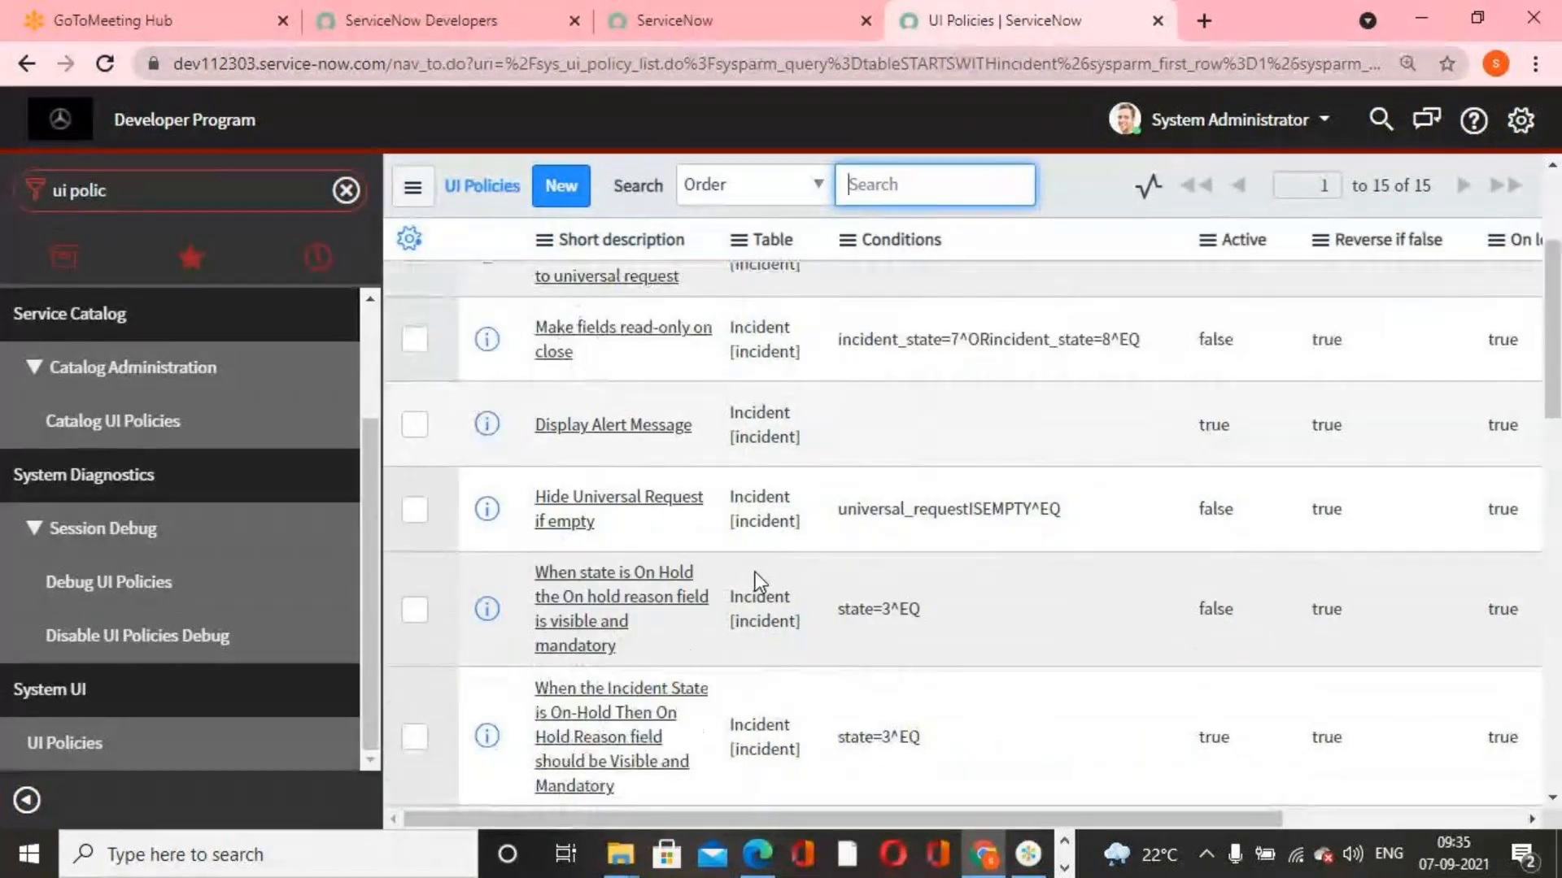
{"action": "scroll", "coordinate": [755, 573], "scroll_direction": "down", "scroll_amount": 5}
{"action": "scroll", "coordinate": [771, 582], "scroll_direction": "up", "scroll_amount": 10}
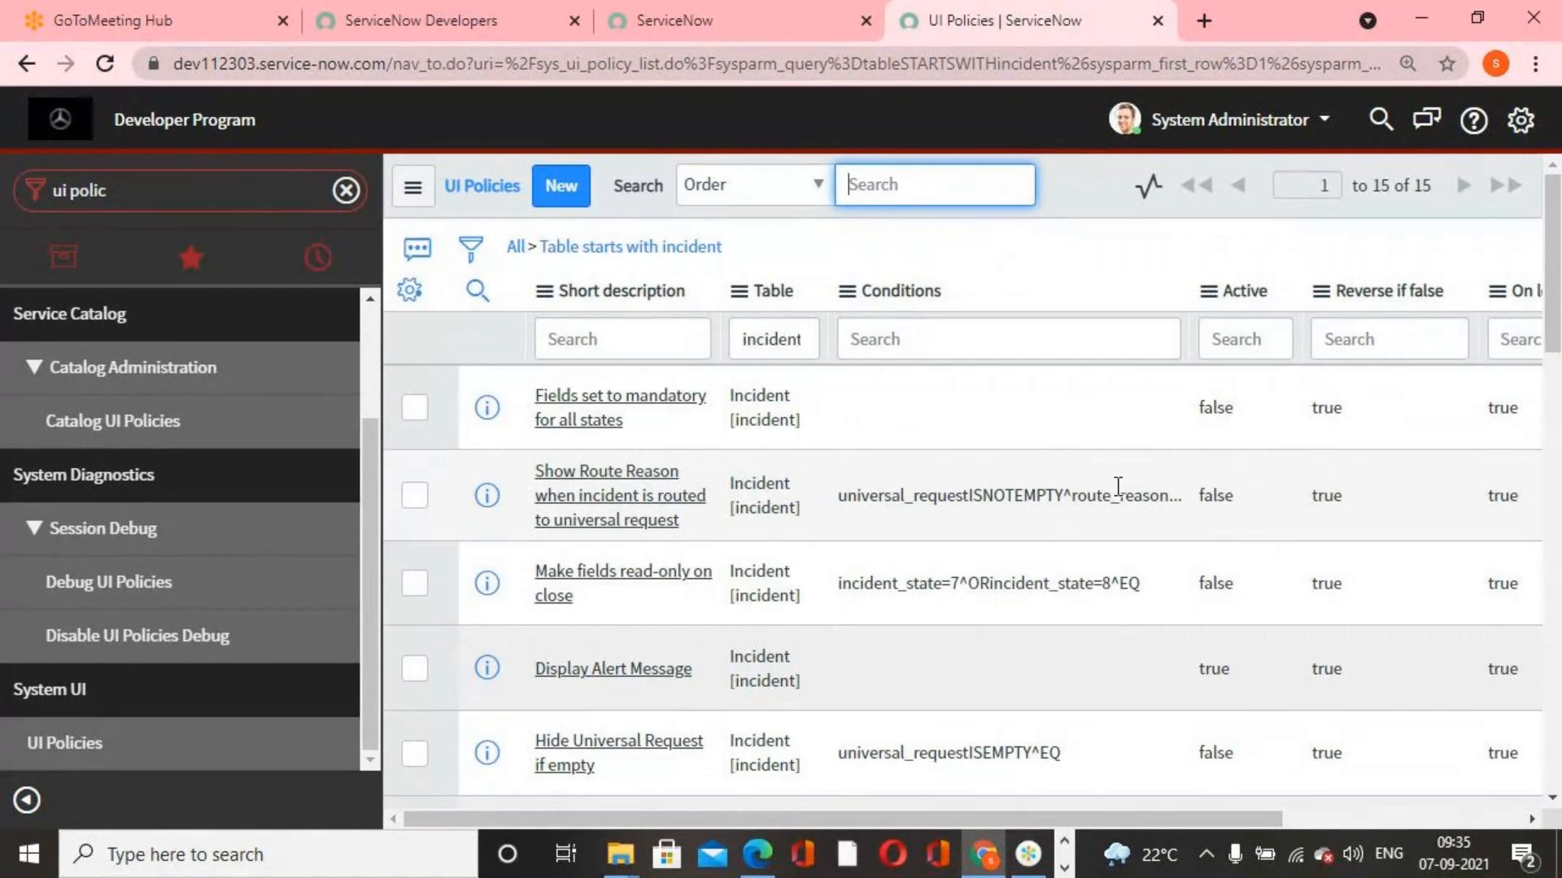
{"action": "scroll", "coordinate": [1238, 648], "scroll_direction": "down", "scroll_amount": 5}
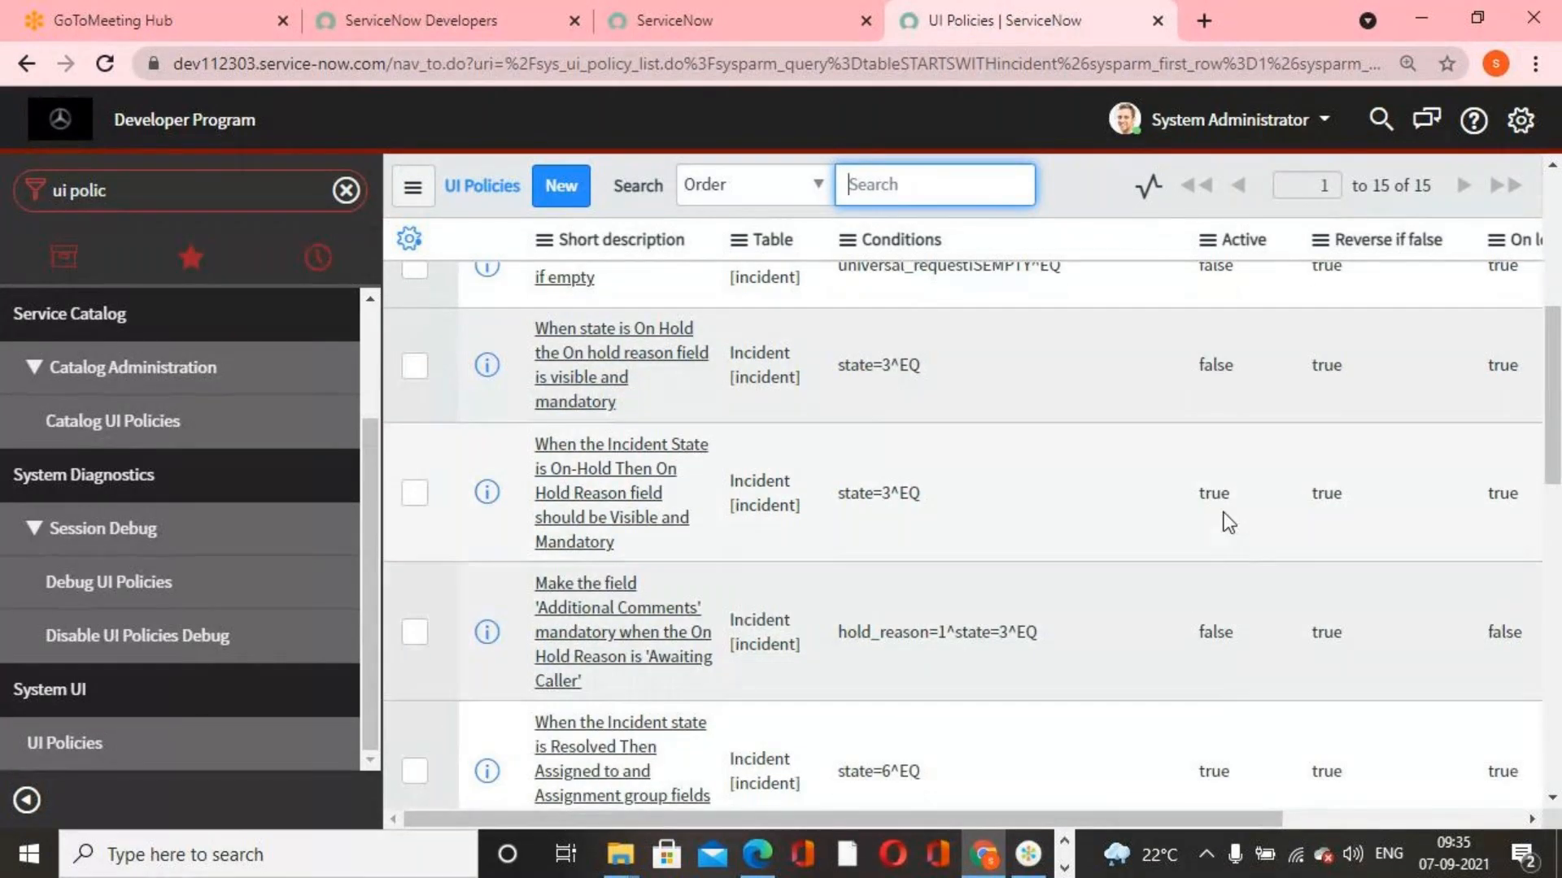
{"action": "right_click", "coordinate": [1210, 494]}
{"action": "left_click", "coordinate": [1284, 509]}
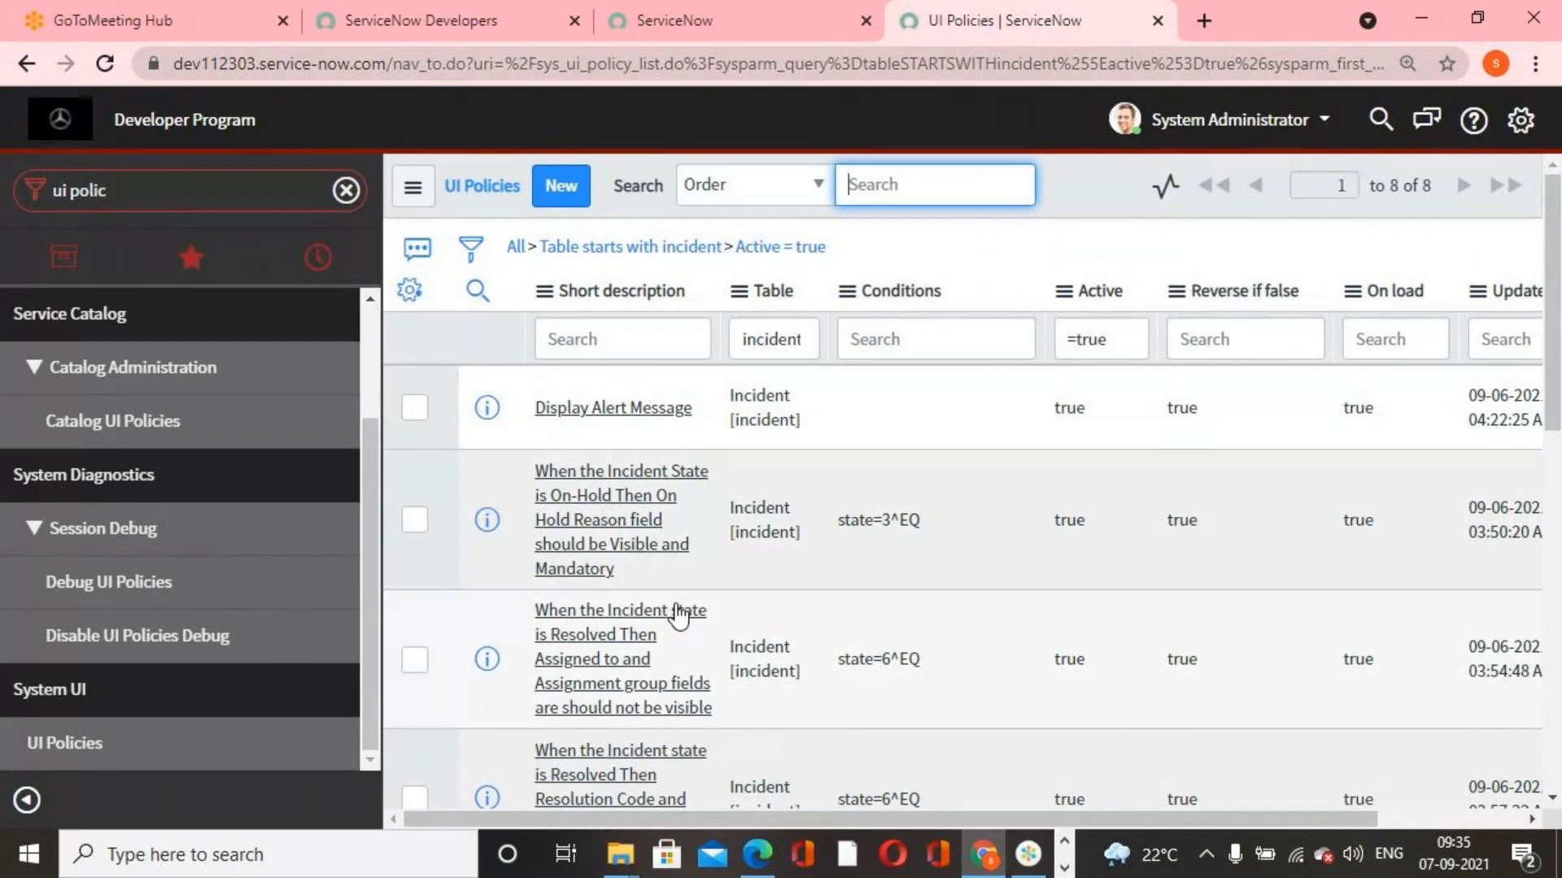
Open the UI policy making Resolution Code and Resolution notes mandatory for Resolved incidents, and convert it to a data policy
{"action": "scroll", "coordinate": [657, 652], "scroll_direction": "down", "scroll_amount": 2}
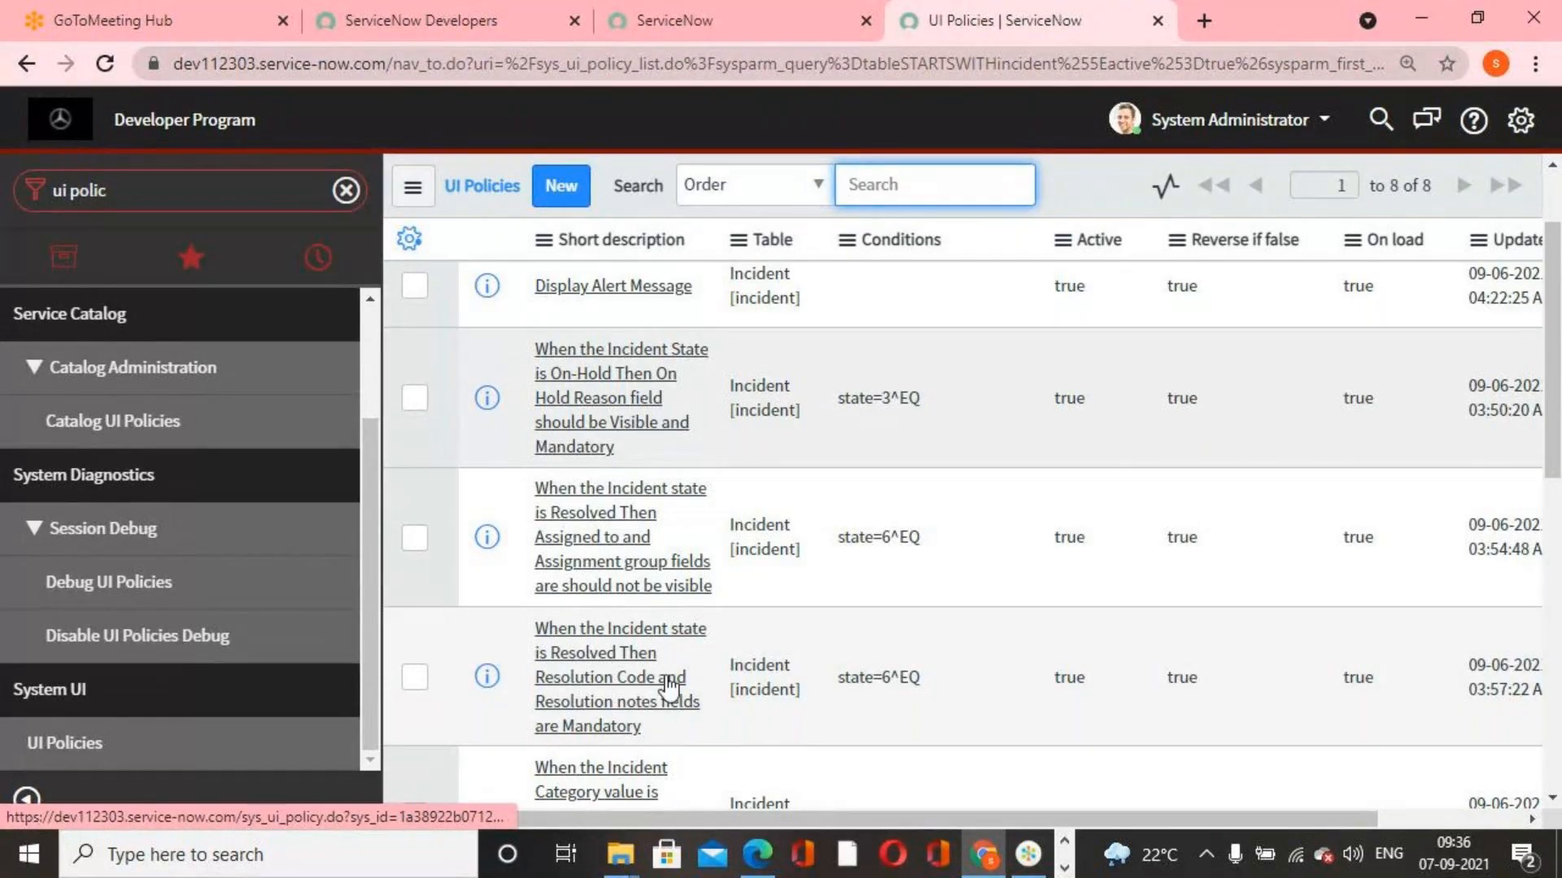
{"action": "scroll", "coordinate": [665, 646], "scroll_direction": "down", "scroll_amount": 2}
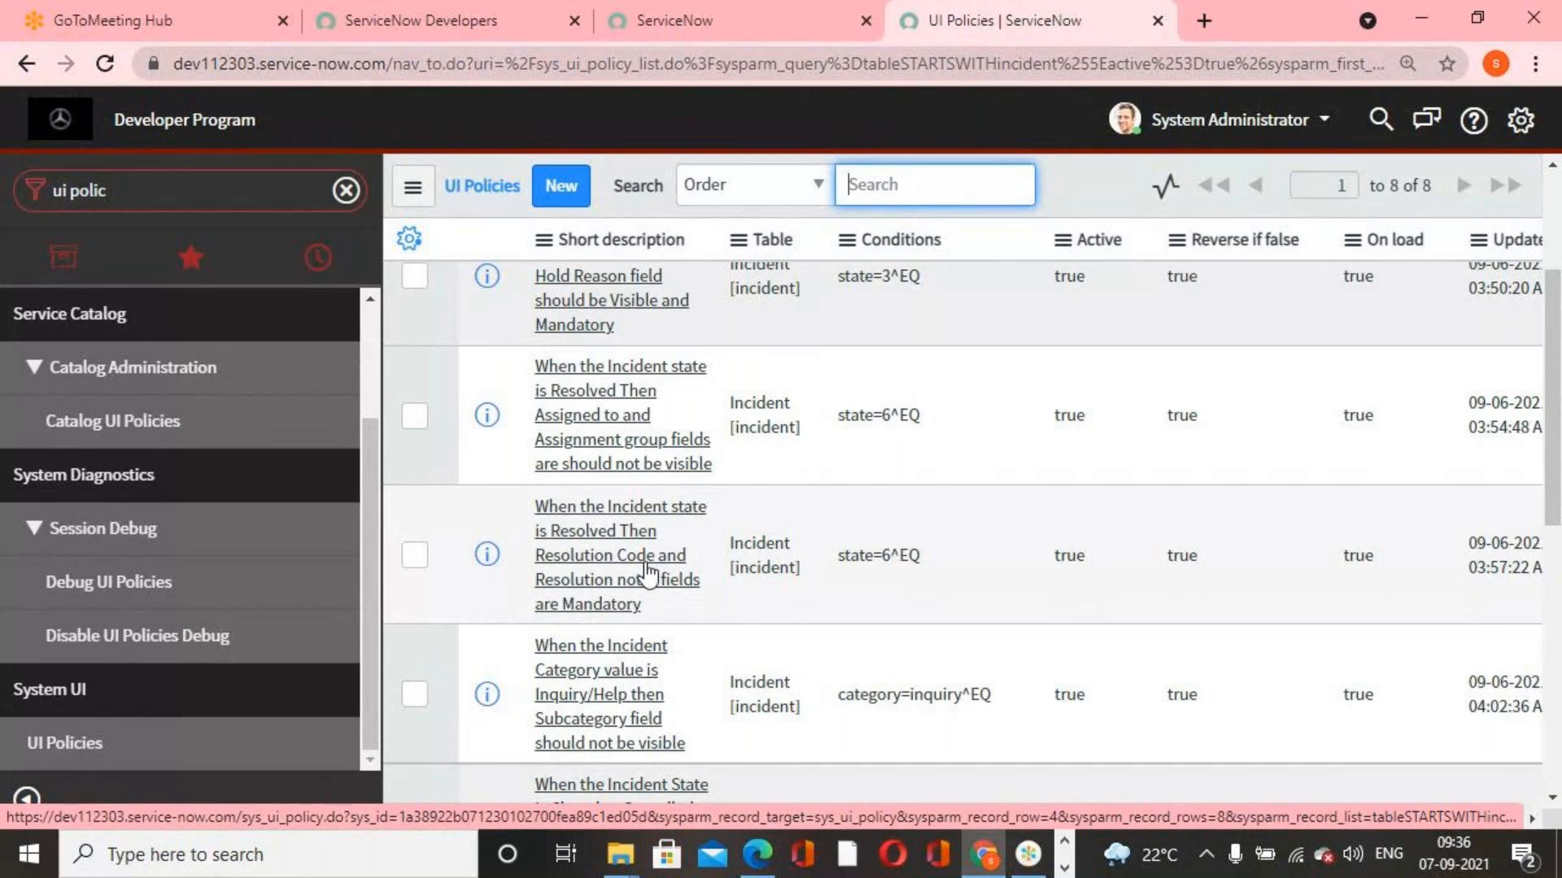
{"action": "left_click", "coordinate": [632, 569]}
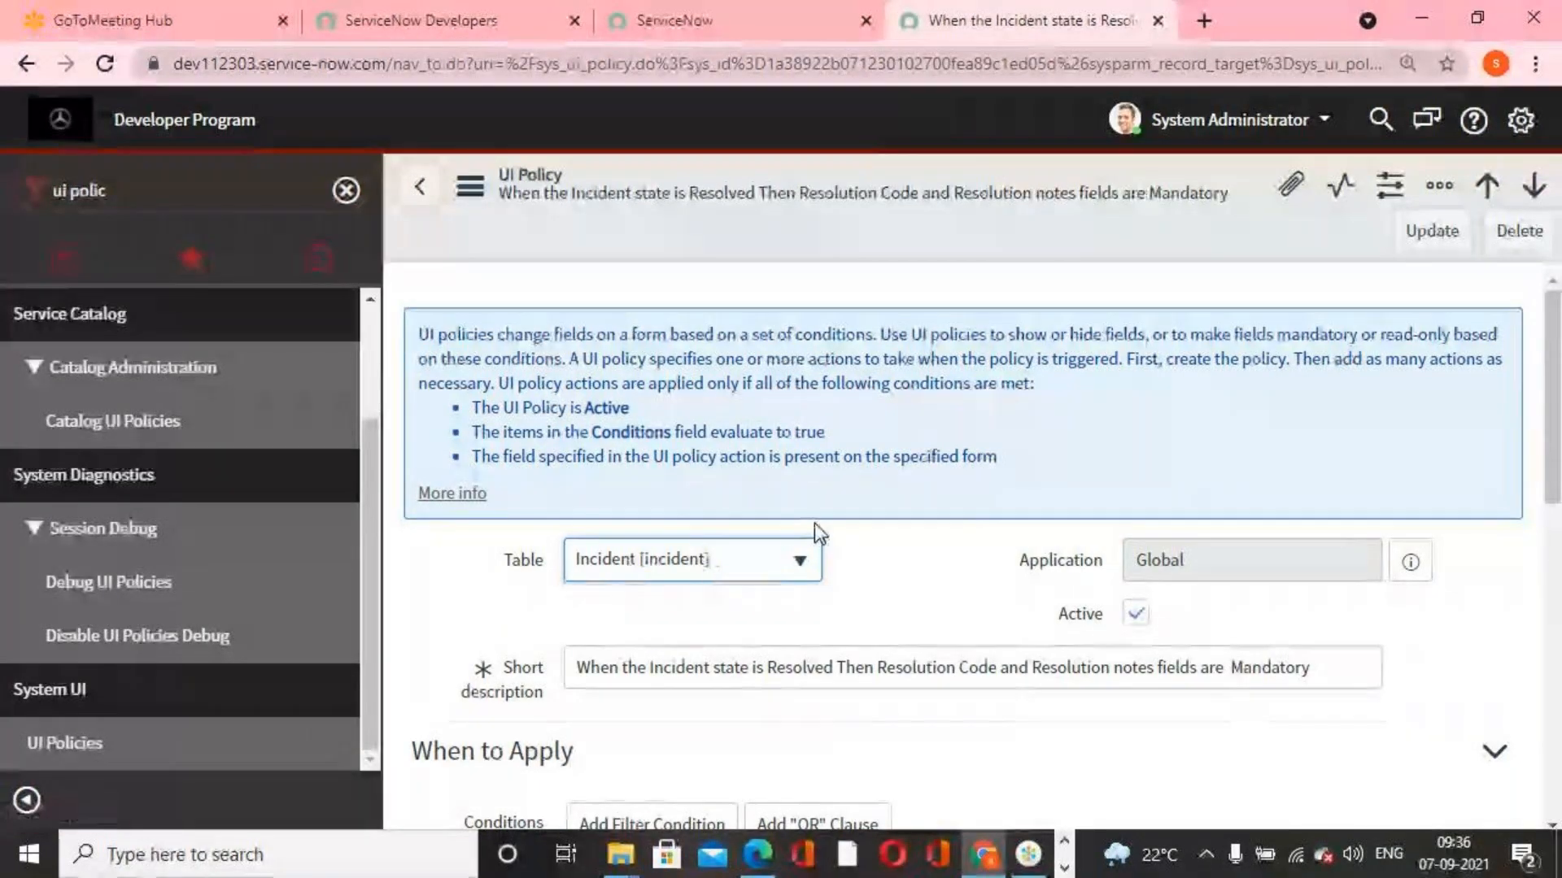
{"action": "scroll", "coordinate": [814, 523], "scroll_direction": "down", "scroll_amount": 5}
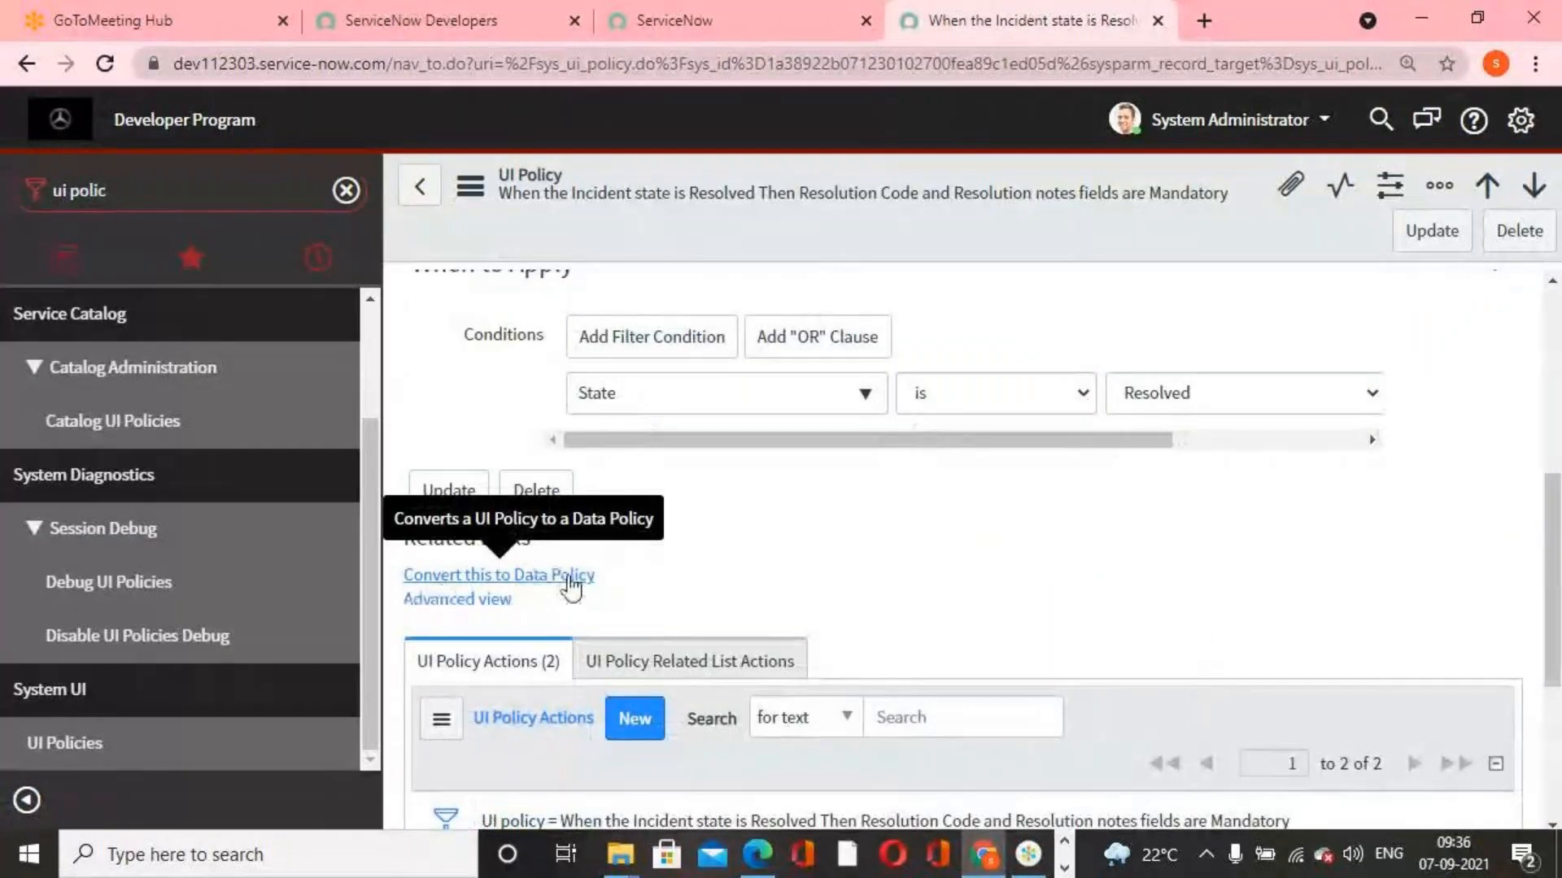
{"action": "left_click", "coordinate": [572, 578]}
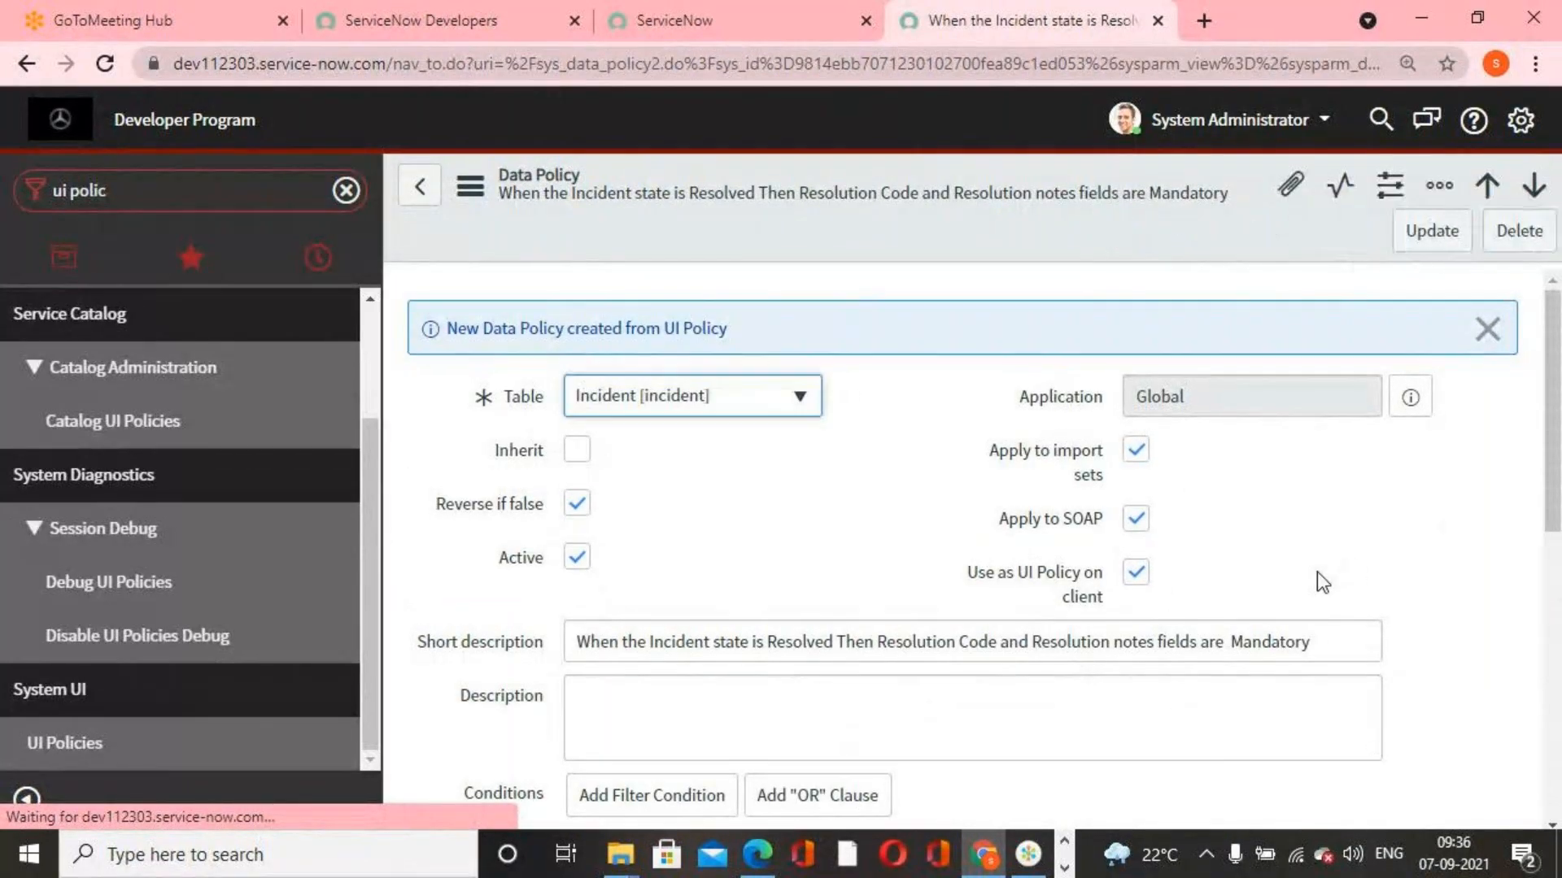
{"action": "left_click", "coordinate": [1486, 331]}
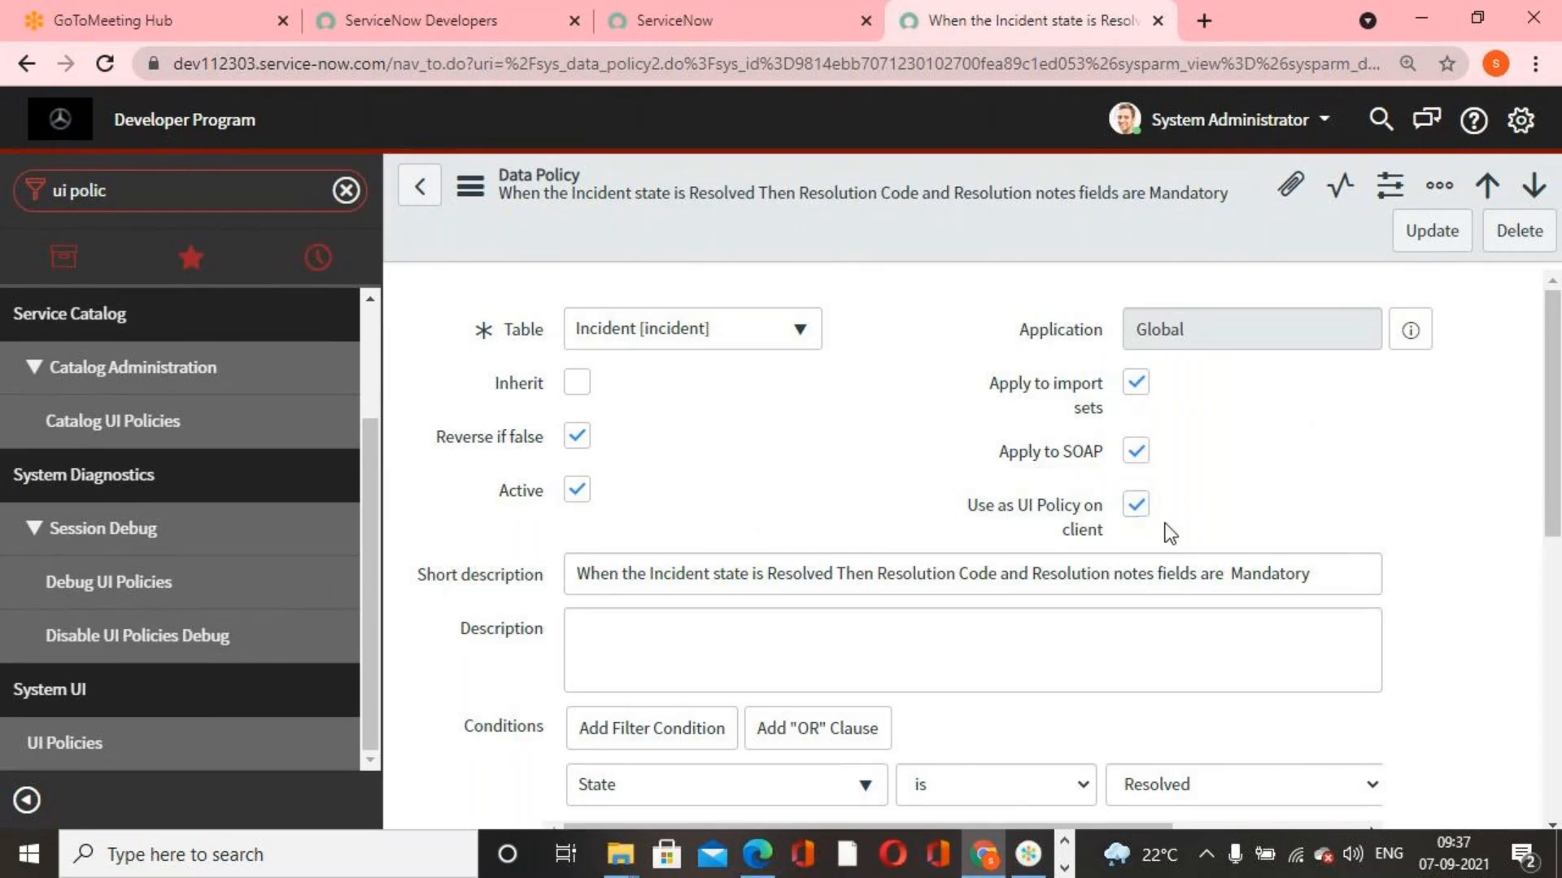
Review the new data policy's options, State condition and data policy rules, and save the record
{"action": "mouse_move", "coordinate": [1037, 517]}
{"action": "scroll", "coordinate": [816, 499], "scroll_direction": "down", "scroll_amount": 5}
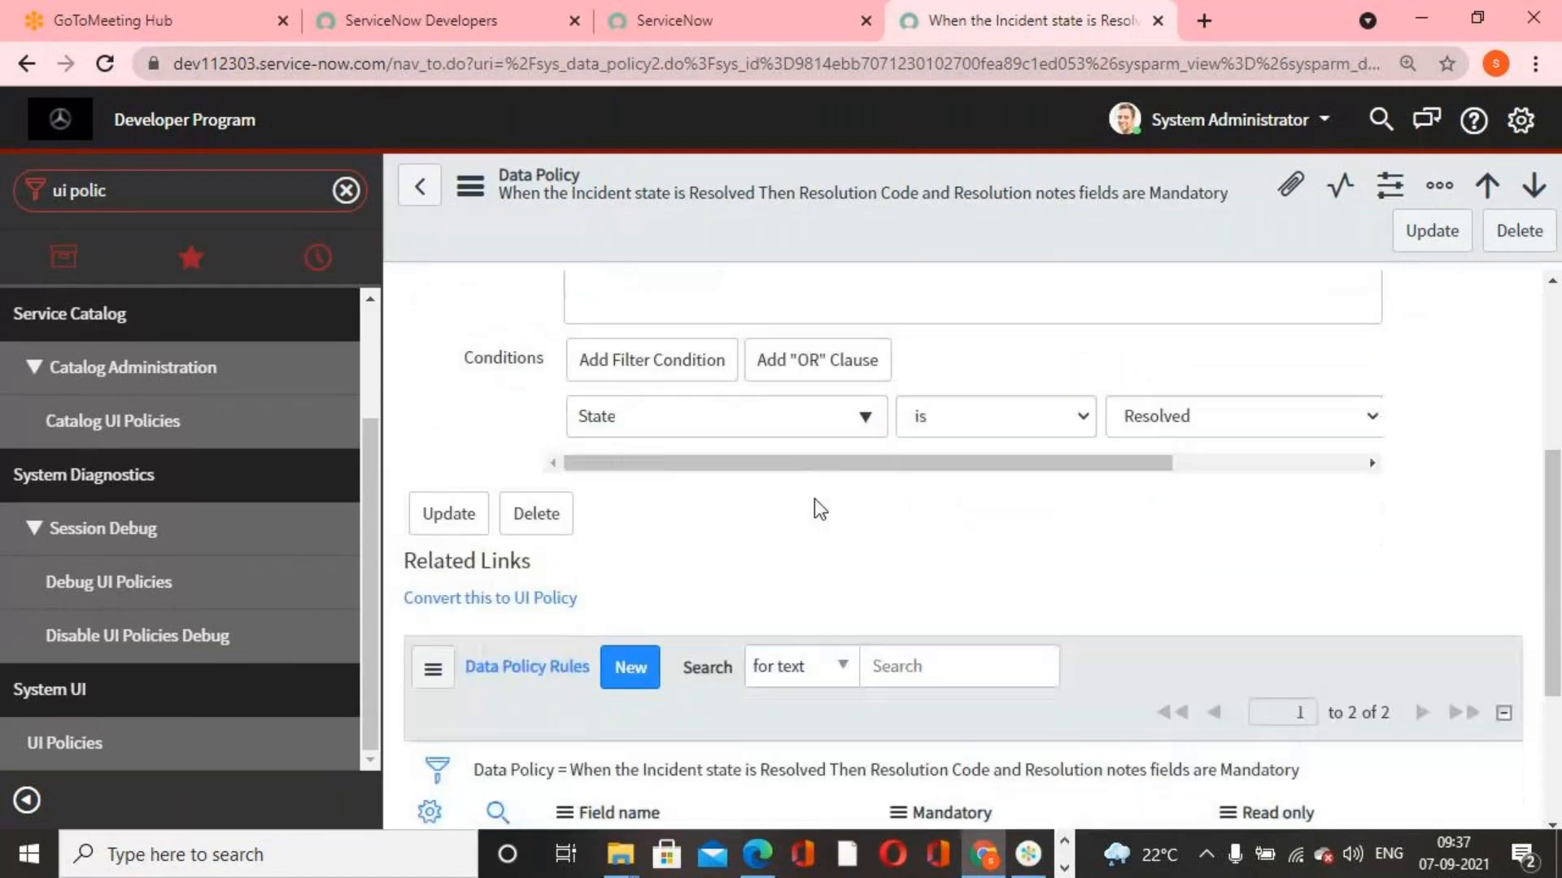
{"action": "scroll", "coordinate": [814, 502], "scroll_direction": "down", "scroll_amount": 2}
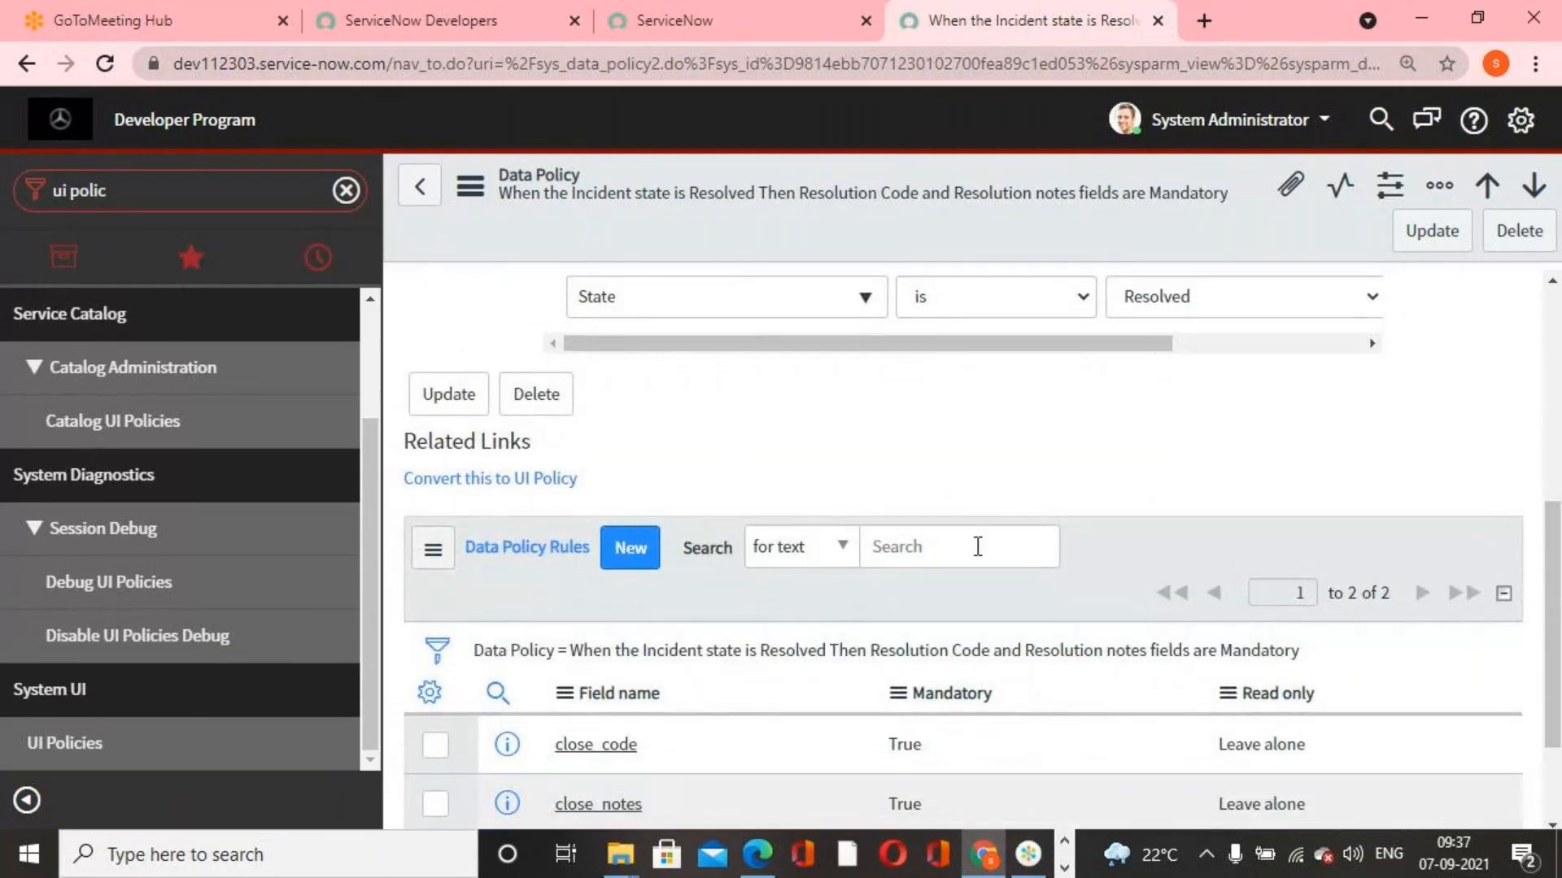
{"action": "scroll", "coordinate": [977, 546], "scroll_direction": "down", "scroll_amount": 2}
{"action": "scroll", "coordinate": [1046, 610], "scroll_direction": "up", "scroll_amount": 9}
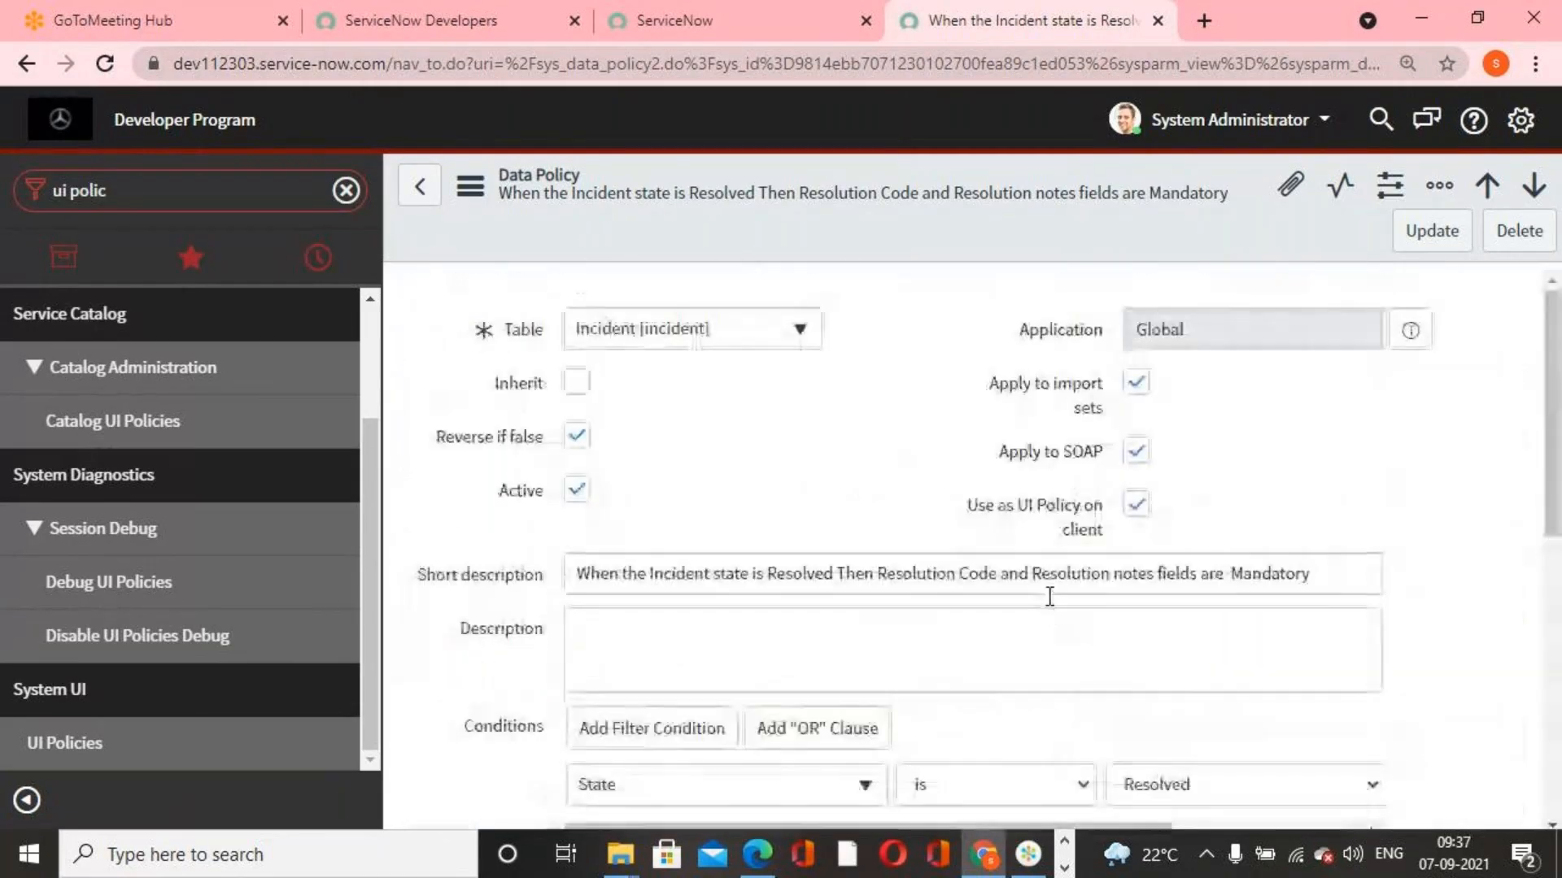
{"action": "left_click", "coordinate": [1431, 230]}
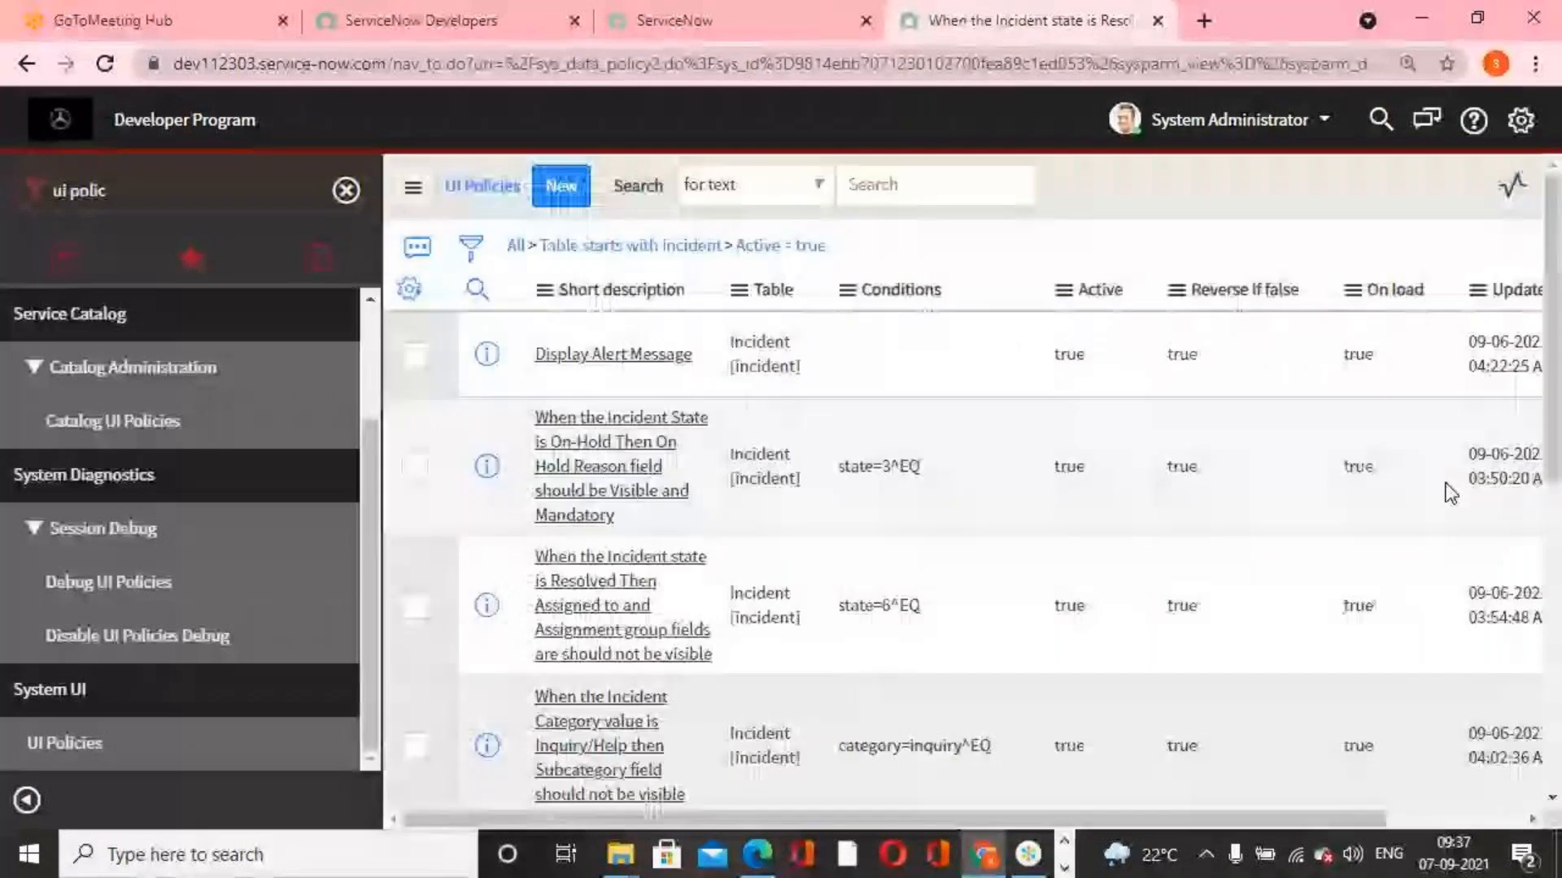
Filter the navigator for "incident" and return to the list of all incidents
{"action": "triple_click", "coordinate": [164, 190]}
{"action": "type", "text": "ind"}
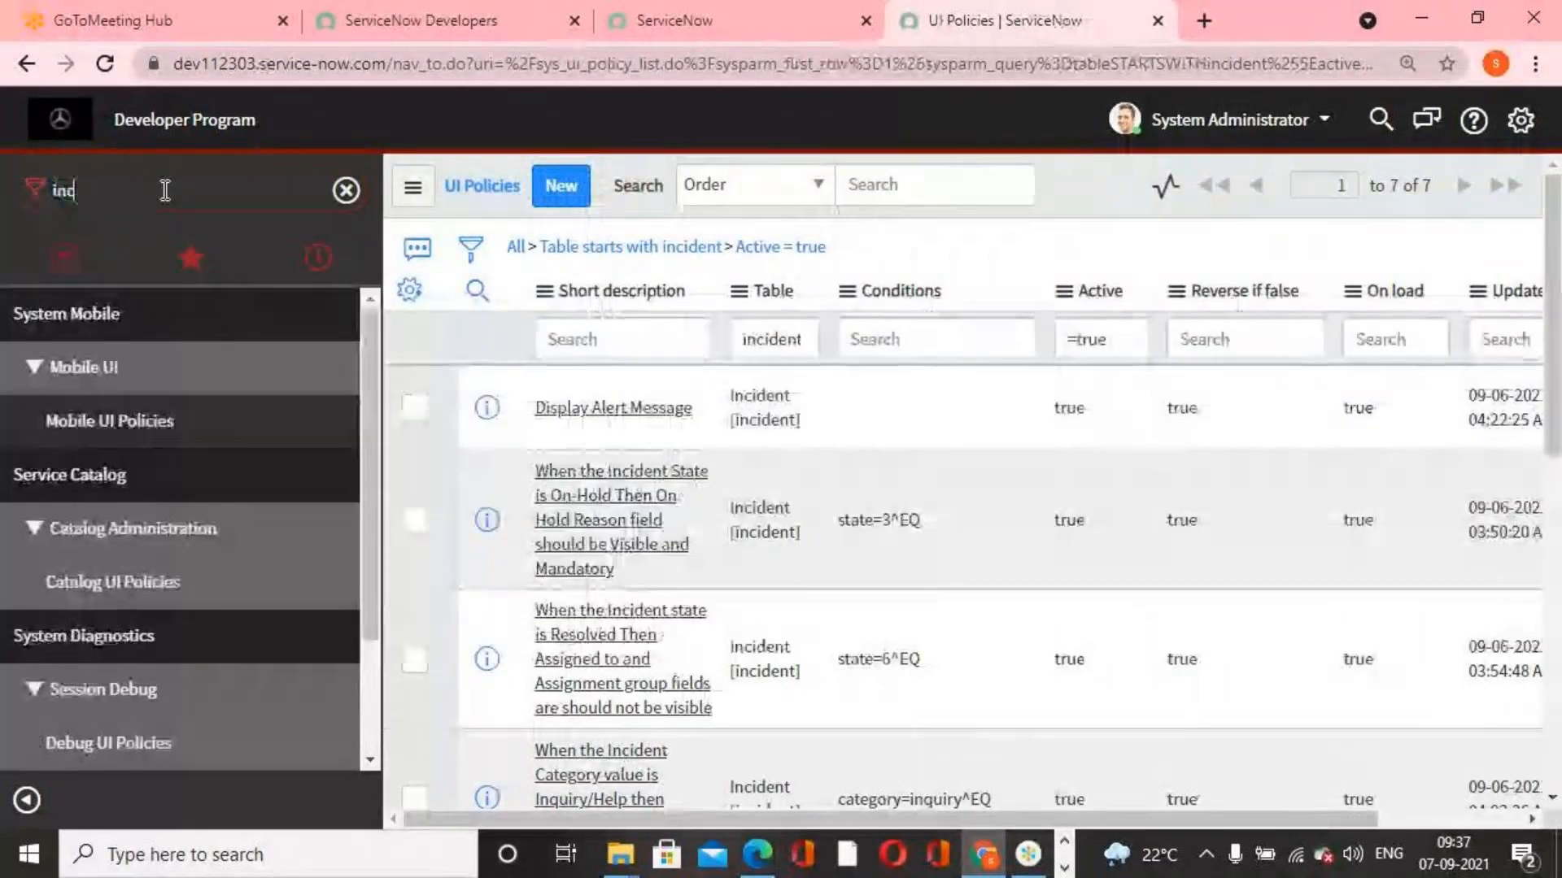
{"action": "type", "text": "ident"}
{"action": "scroll", "coordinate": [98, 635], "scroll_direction": "down", "scroll_amount": 3}
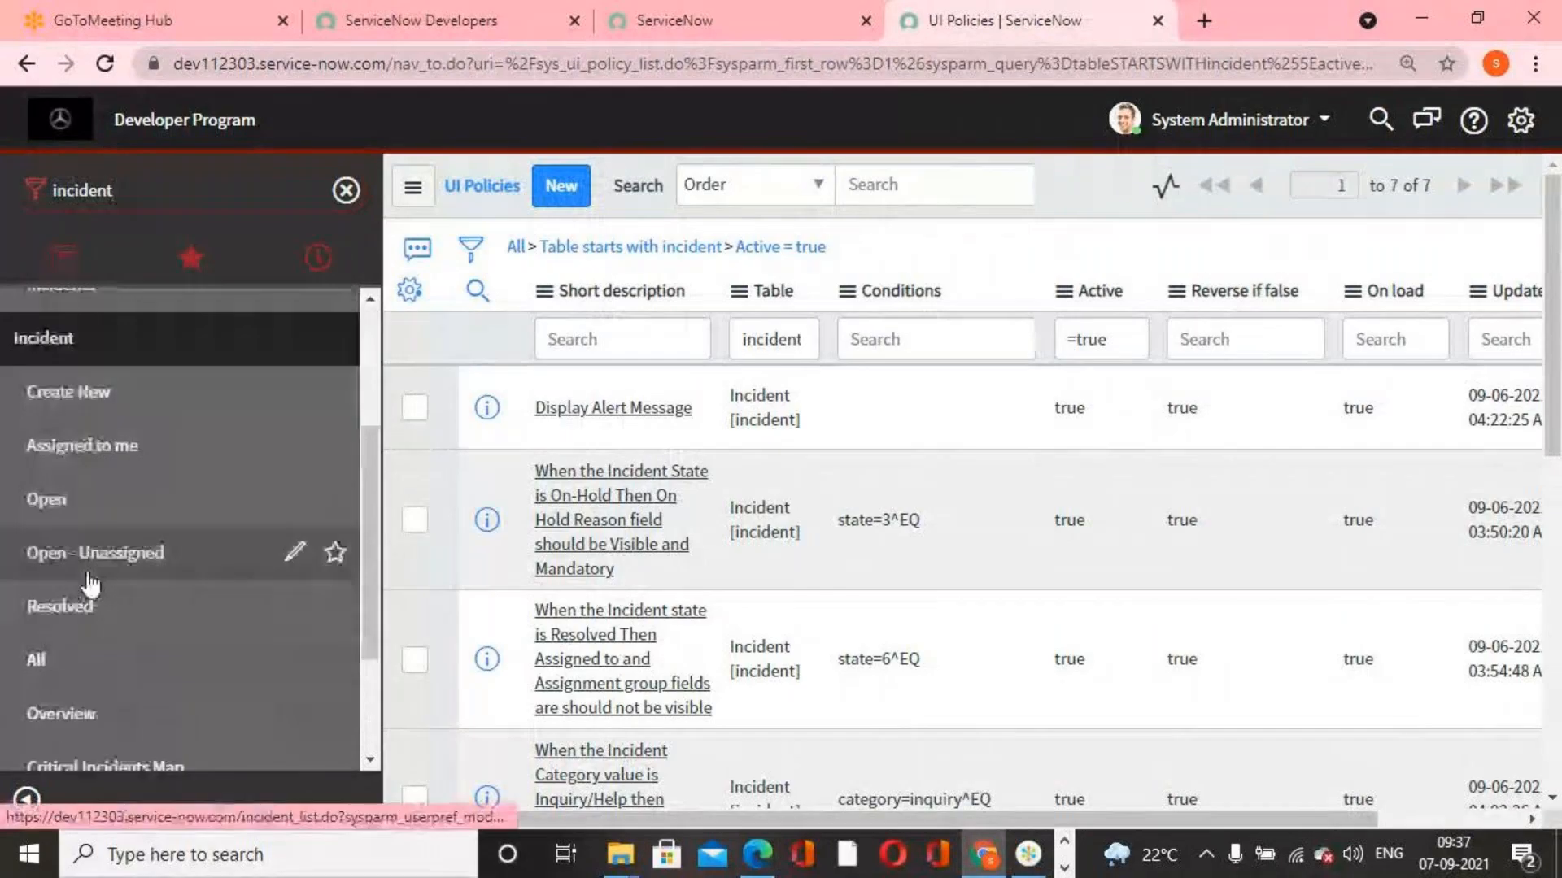
{"action": "left_click", "coordinate": [104, 661]}
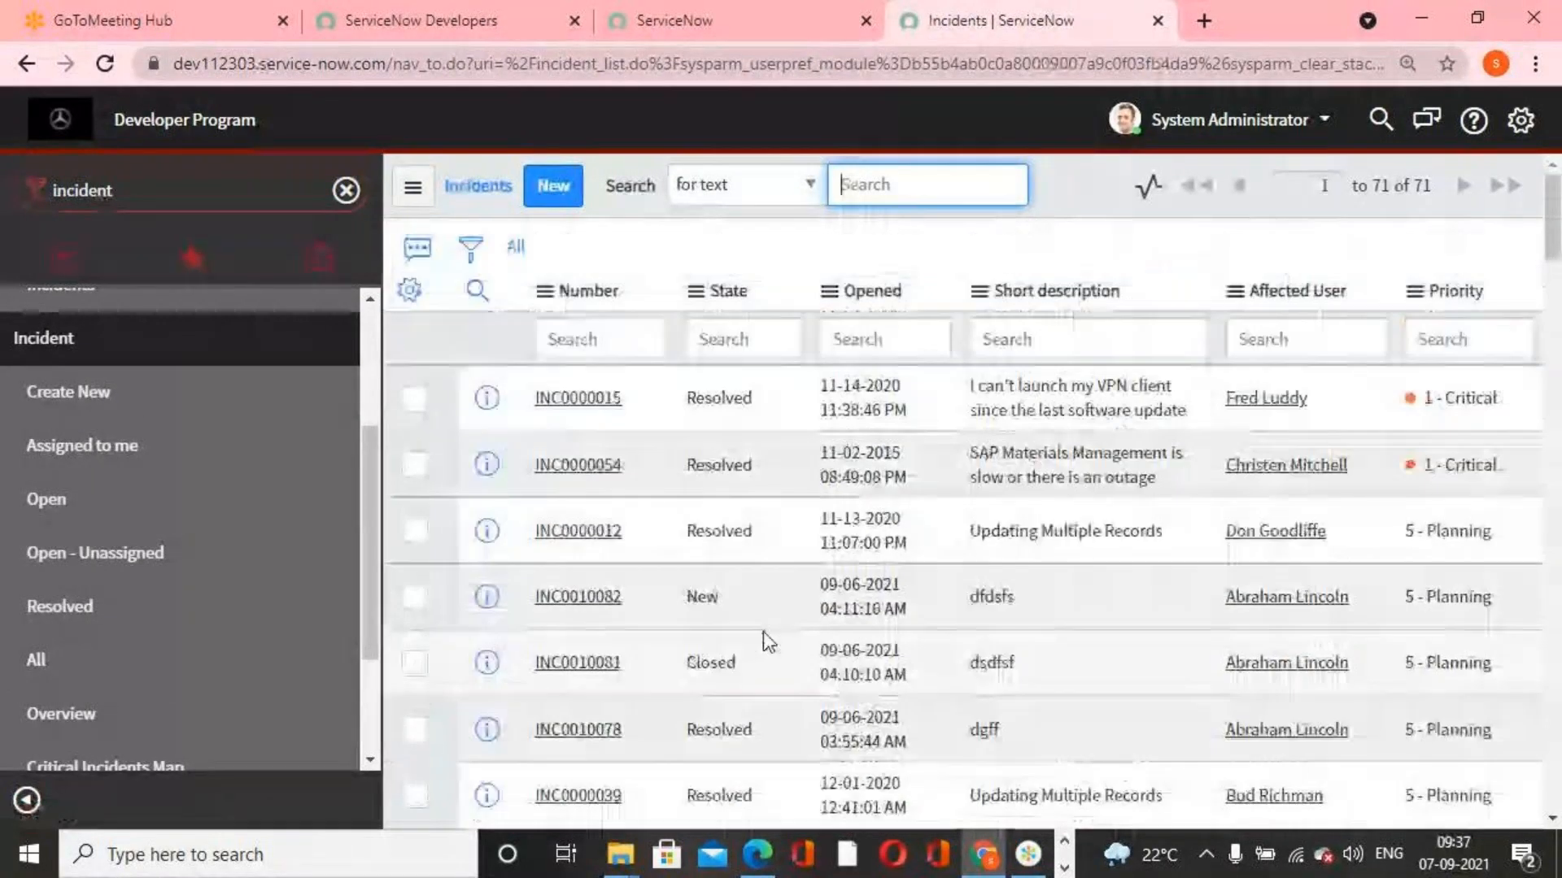
Try to change the State of incident INC0000024 to Resolved directly in the list, and dismiss the resulting message
{"action": "scroll", "coordinate": [765, 641], "scroll_direction": "down", "scroll_amount": 6}
{"action": "left_click", "coordinate": [765, 403]}
{"action": "double_click", "coordinate": [765, 404]}
{"action": "left_click", "coordinate": [765, 404]}
{"action": "double_click", "coordinate": [764, 403]}
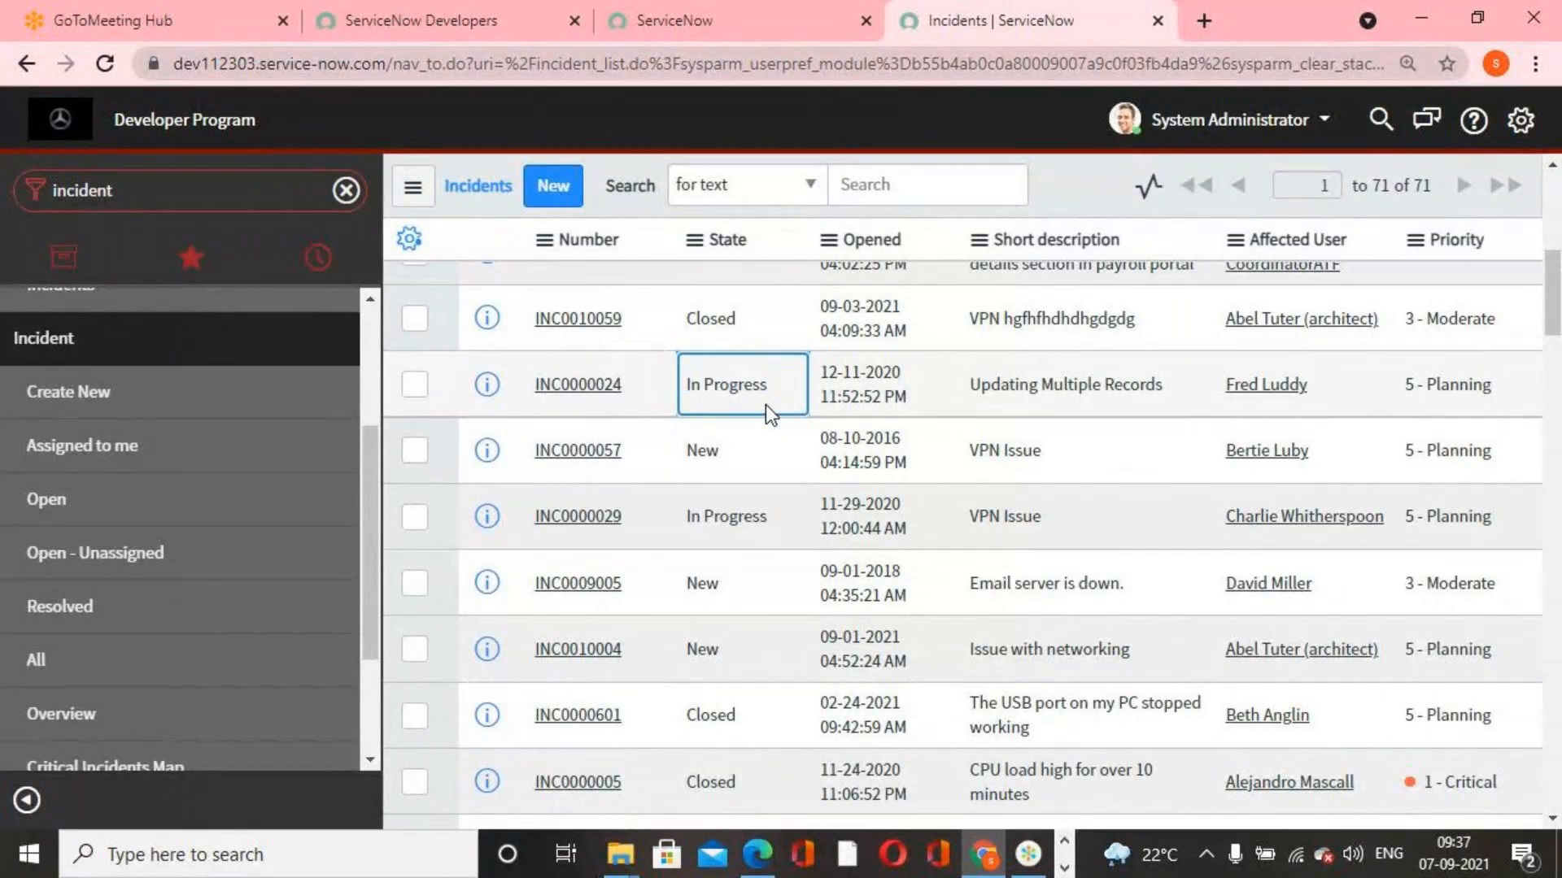
{"action": "left_click", "coordinate": [809, 386]}
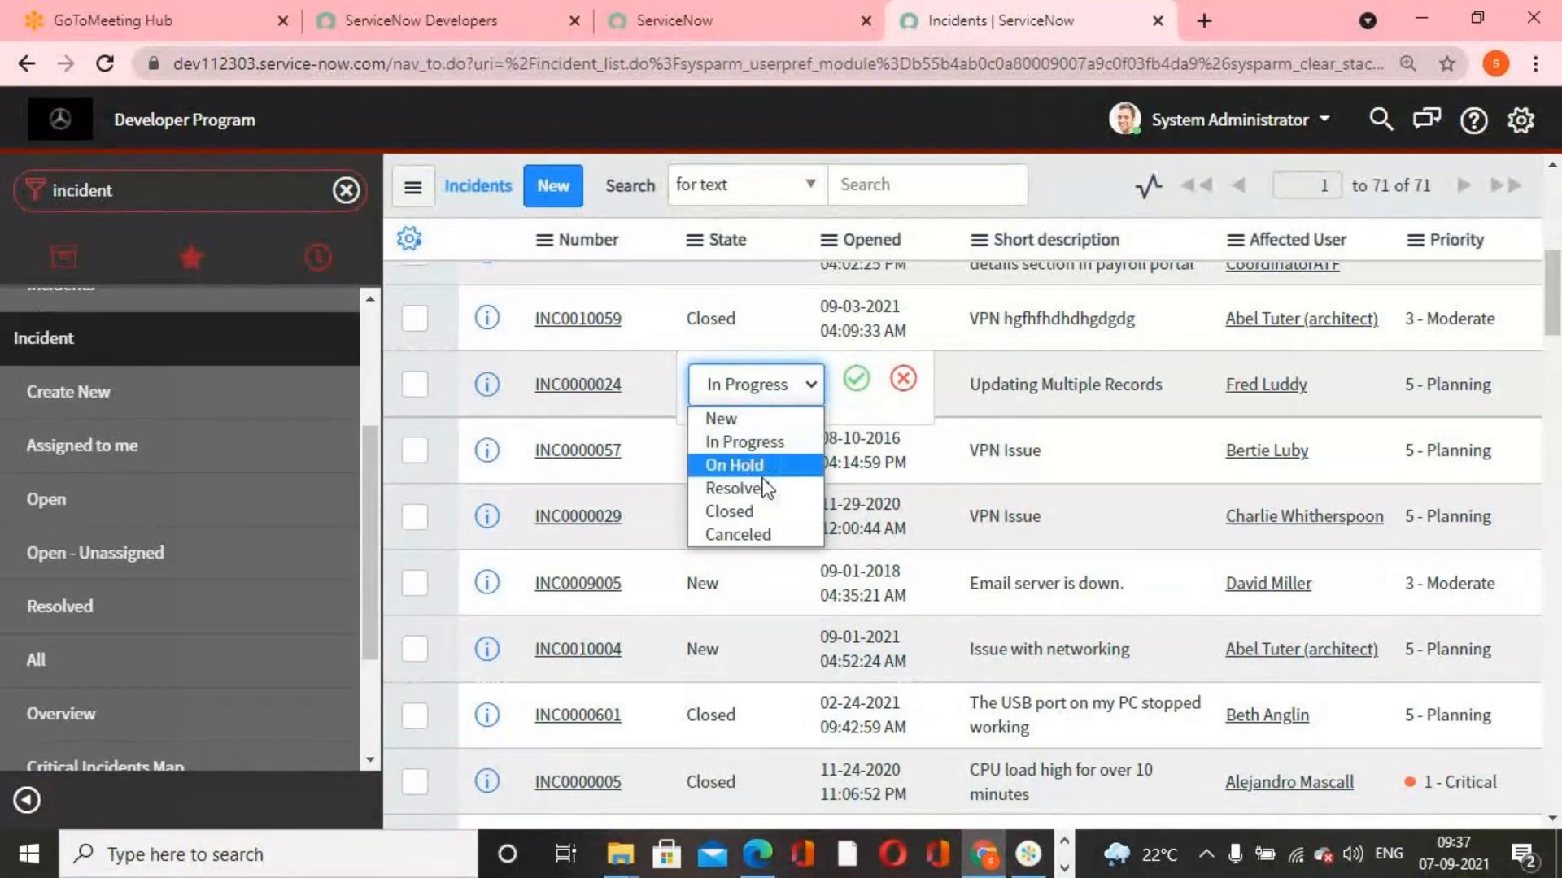
{"action": "left_click", "coordinate": [760, 488]}
{"action": "left_click", "coordinate": [855, 378]}
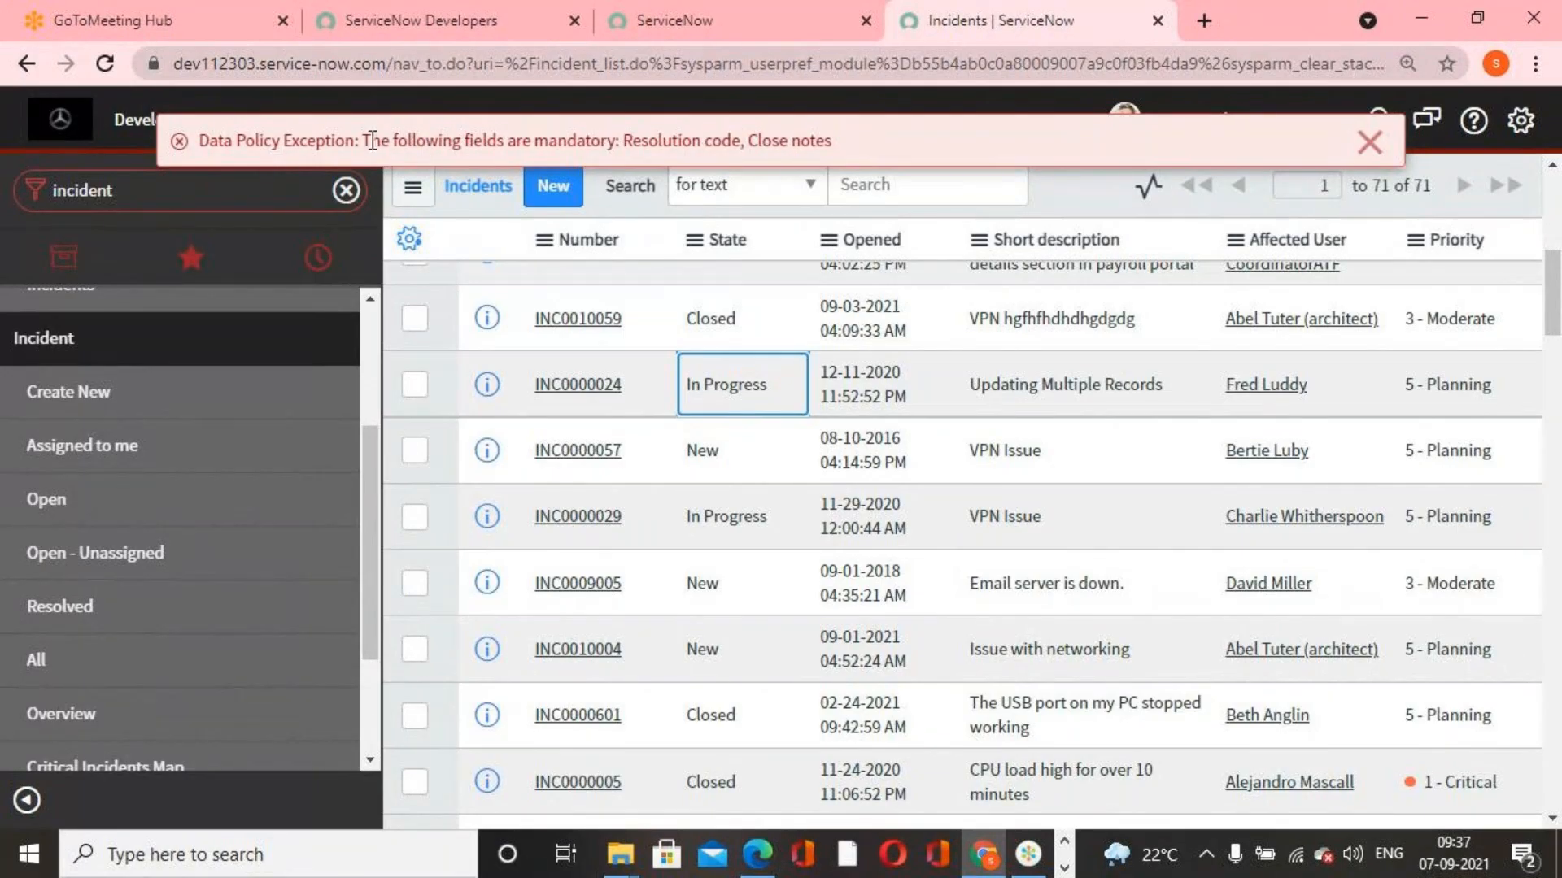
{"action": "left_click_drag", "start_coordinate": [364, 141], "coordinate": [860, 155]}
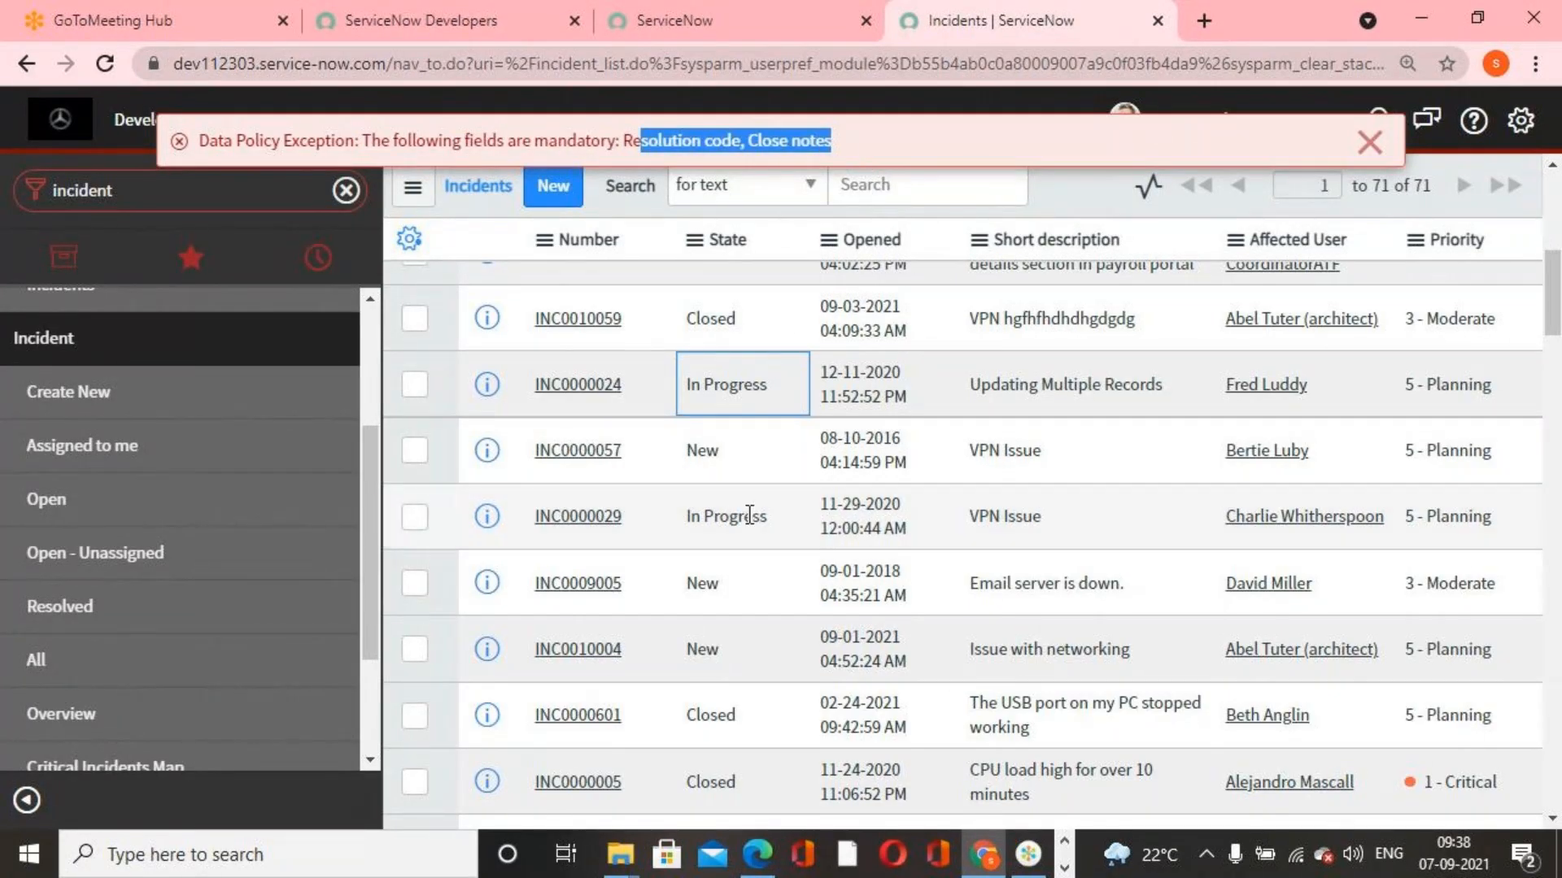
{"action": "left_click", "coordinate": [1370, 141]}
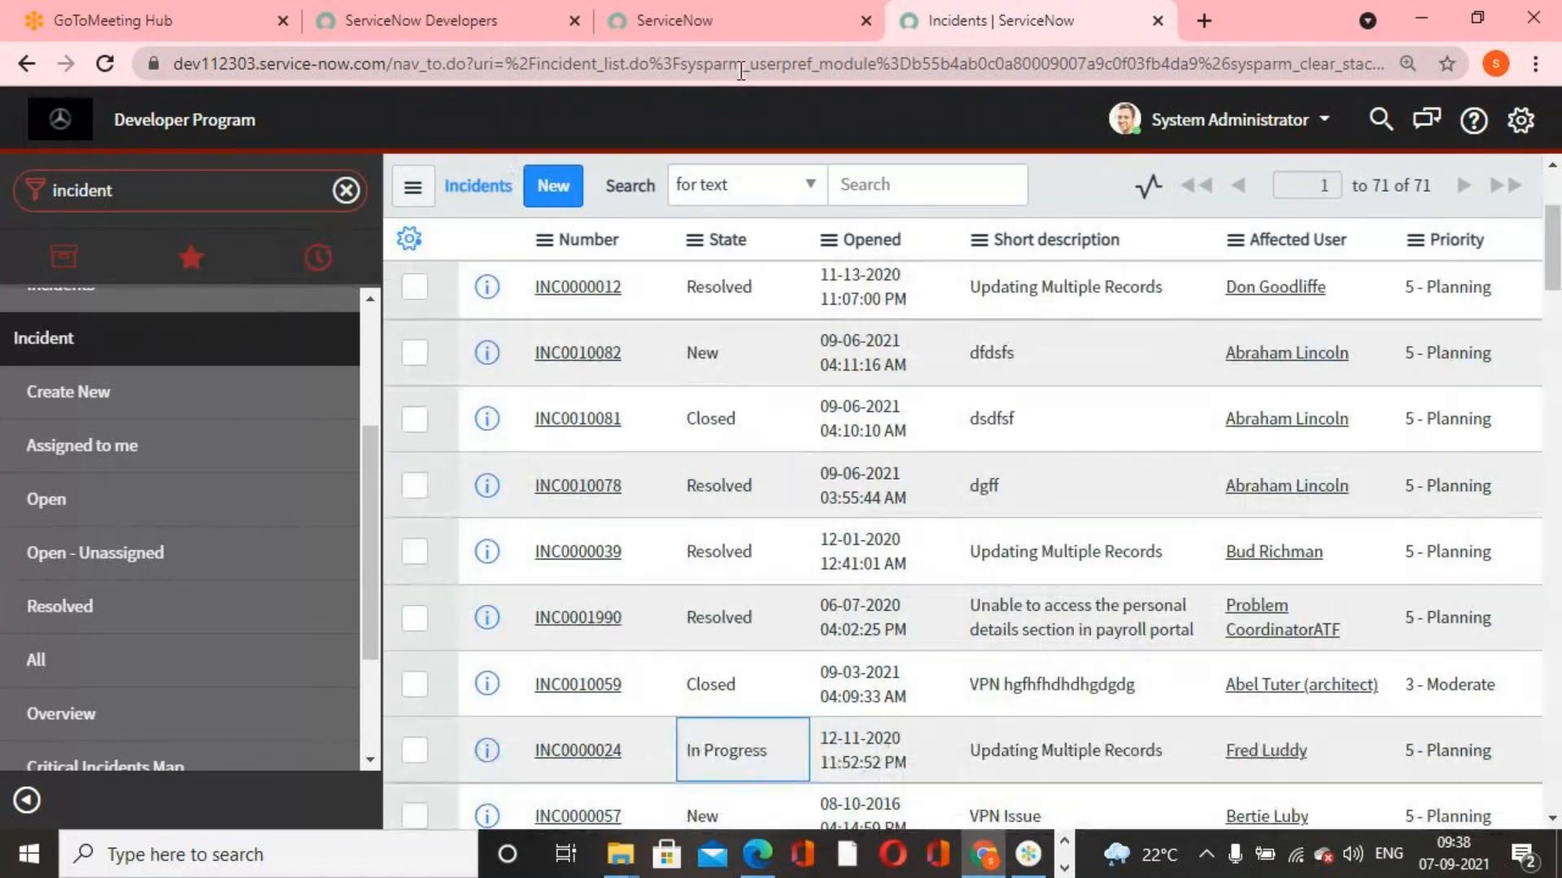
Go back to the earlier background script that updates the state of incident INC0000015
{"action": "left_click", "coordinate": [802, 26]}
{"action": "left_click", "coordinate": [270, 194]}
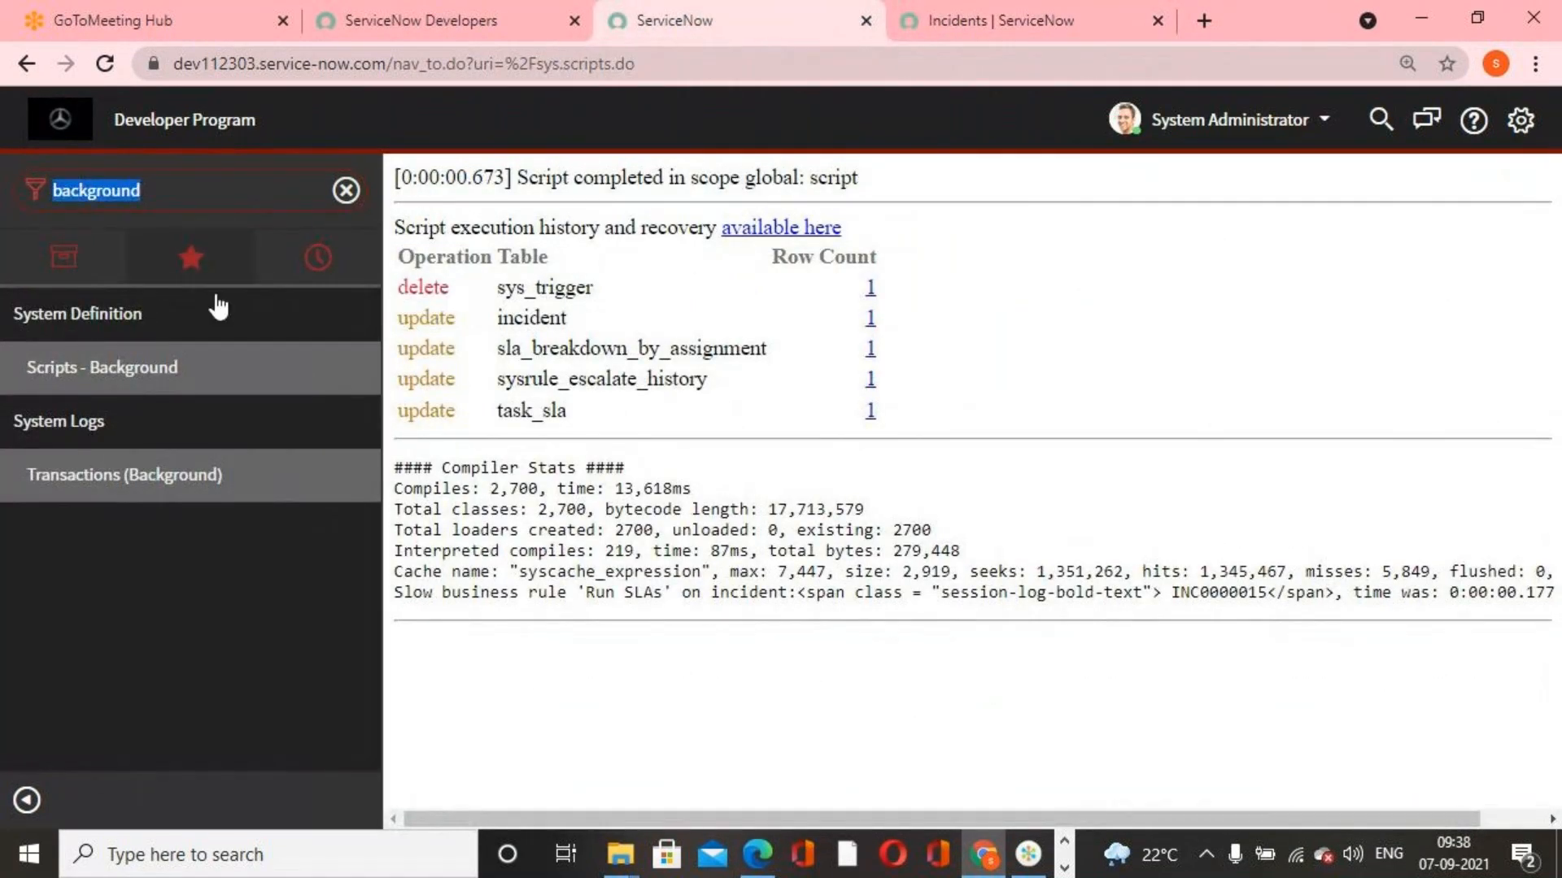
{"action": "left_click", "coordinate": [213, 371]}
{"action": "left_click", "coordinate": [22, 66]}
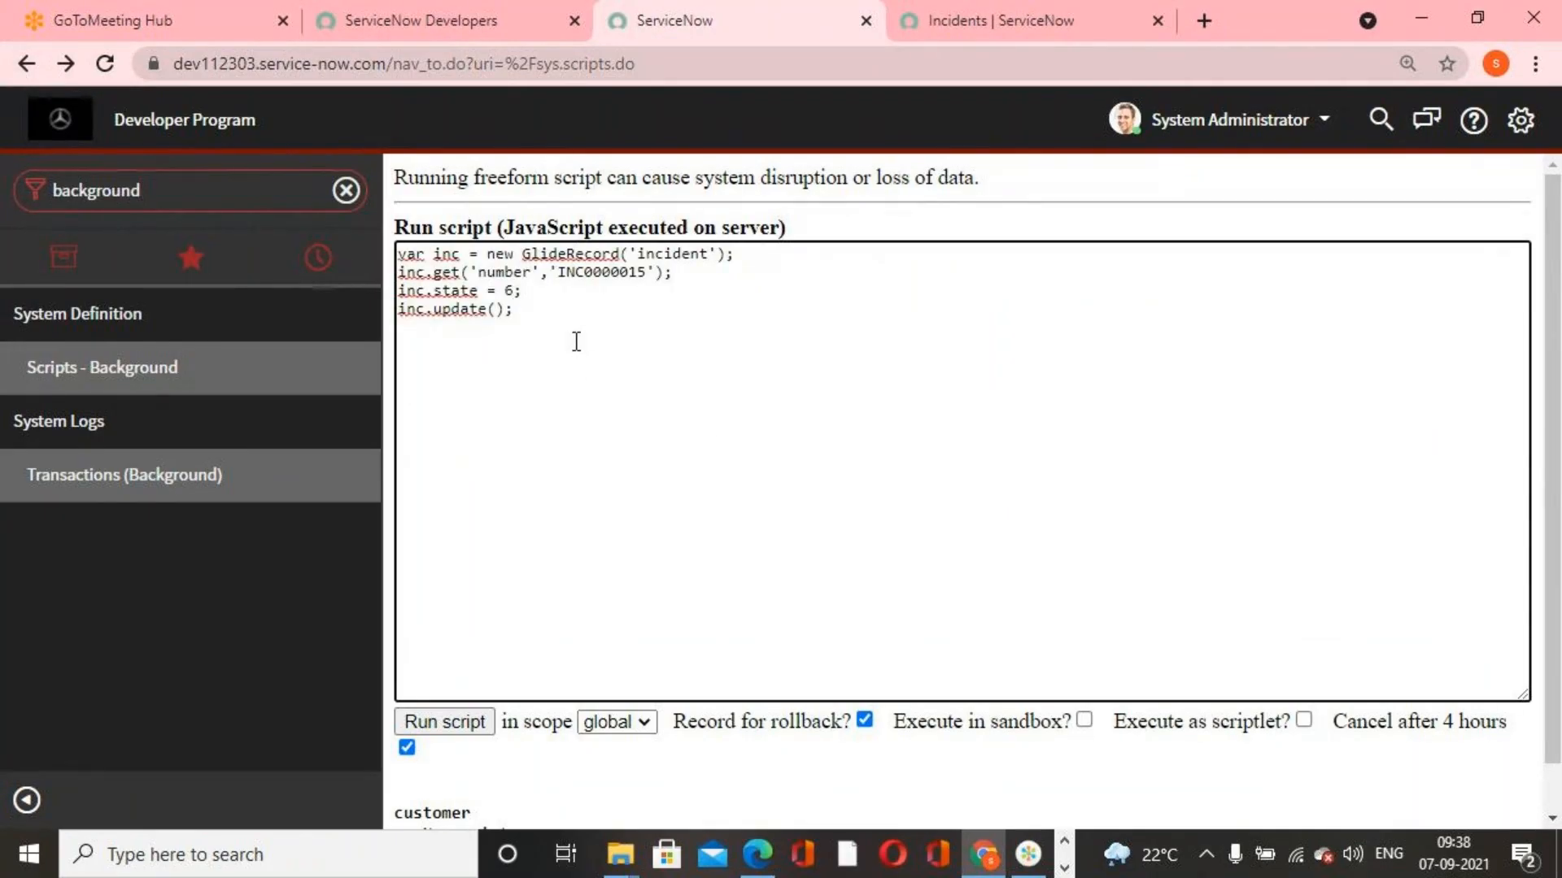
Replace the incident number in the background script with INC0000029 from the incident list, and run the script
{"action": "left_click", "coordinate": [1090, 9]}
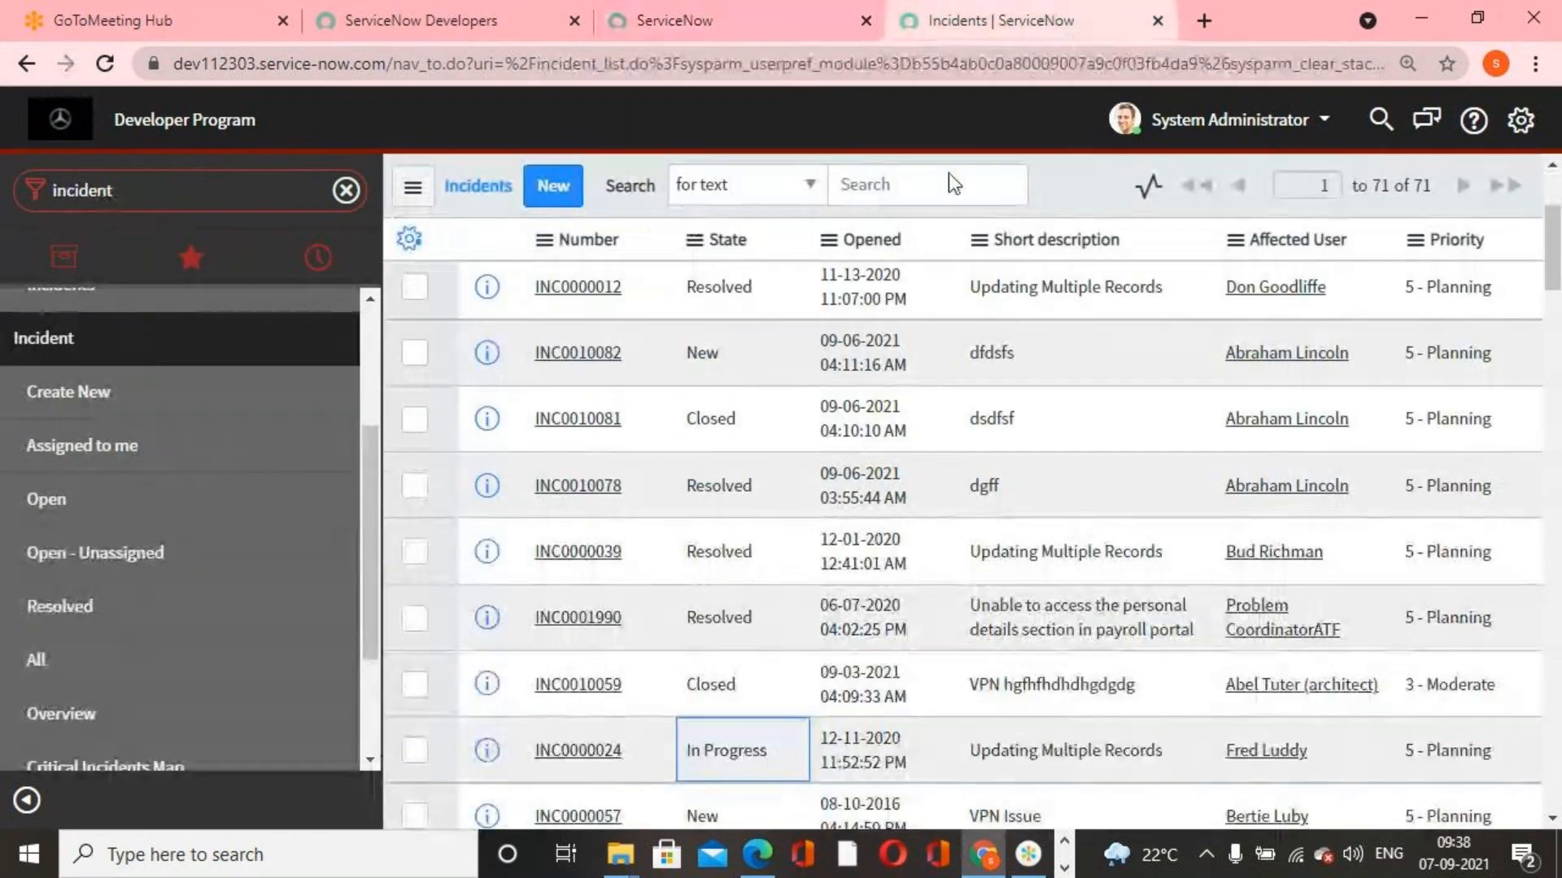
{"action": "scroll", "coordinate": [638, 540], "scroll_direction": "up", "scroll_amount": 3}
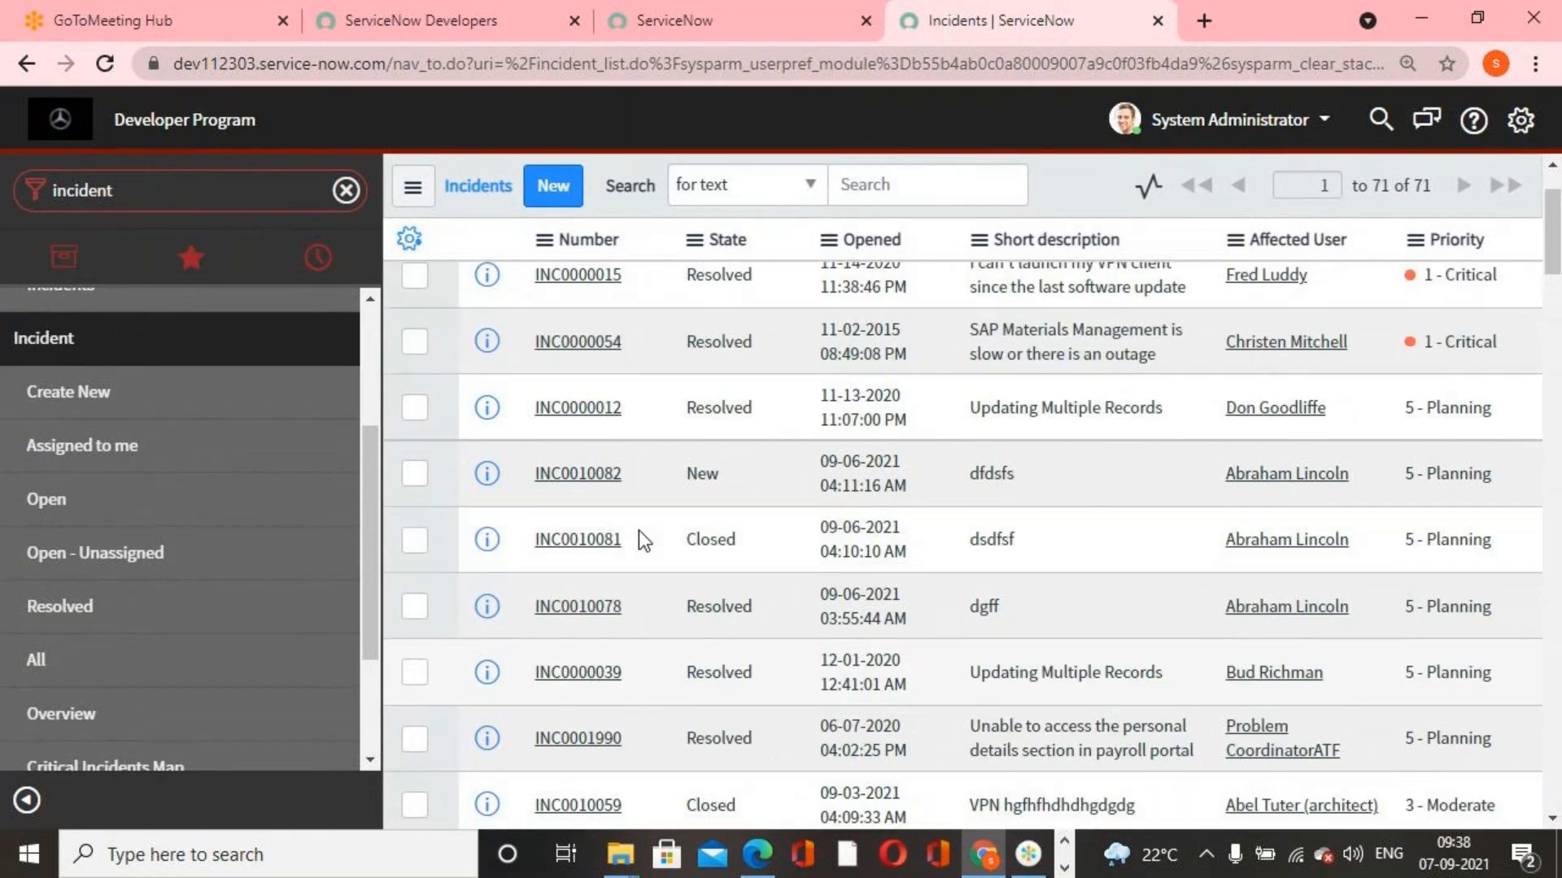
{"action": "scroll", "coordinate": [633, 484], "scroll_direction": "down", "scroll_amount": 5}
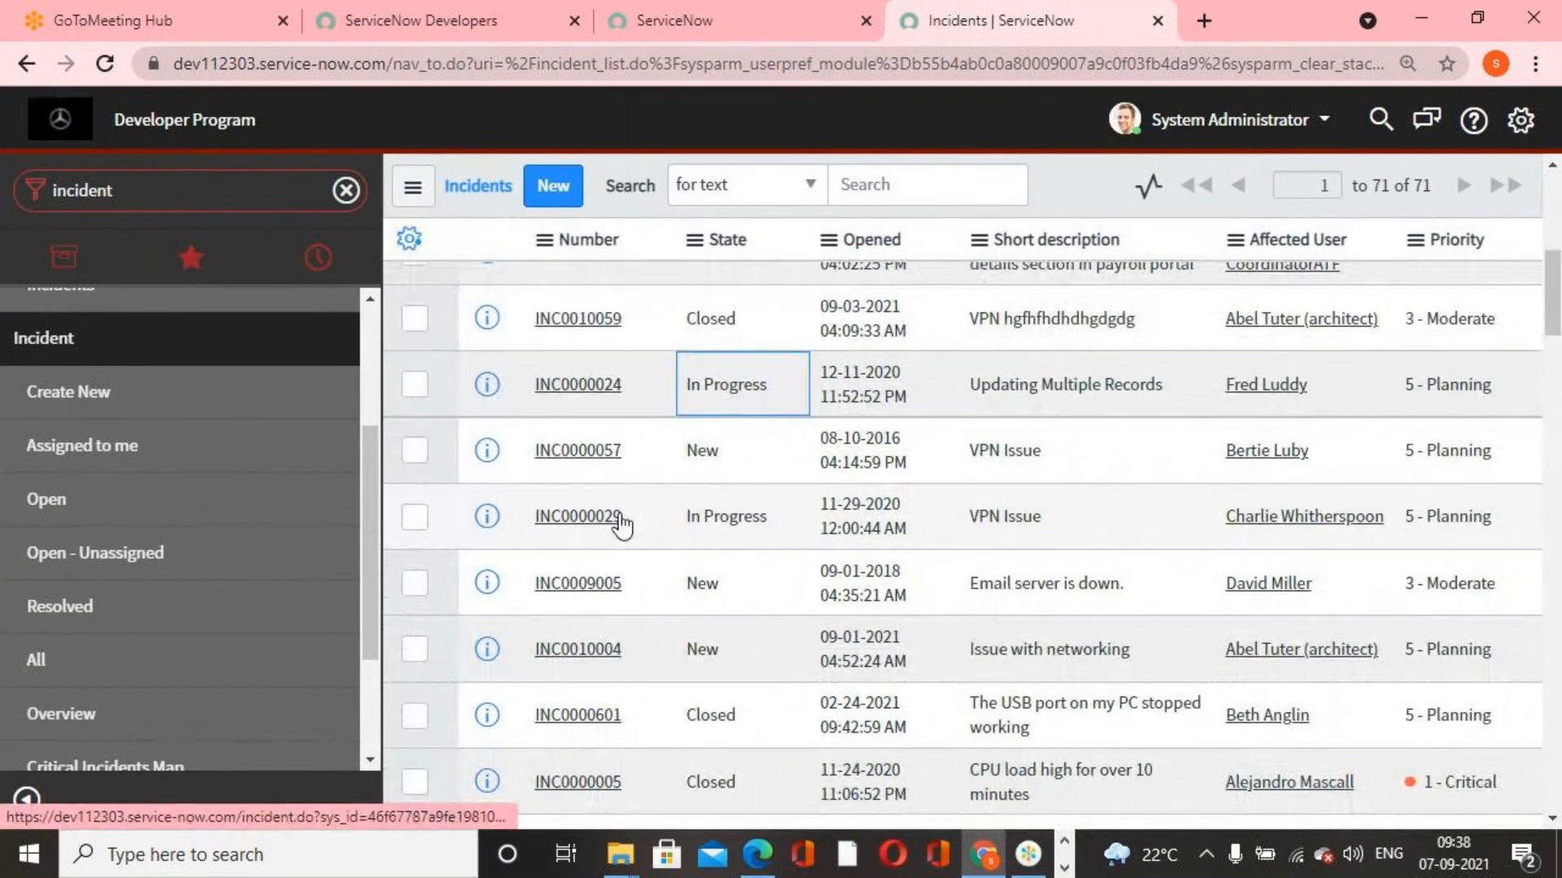
{"action": "left_click_drag", "start_coordinate": [623, 512], "coordinate": [527, 514]}
{"action": "key", "text": "ctrl+c"}
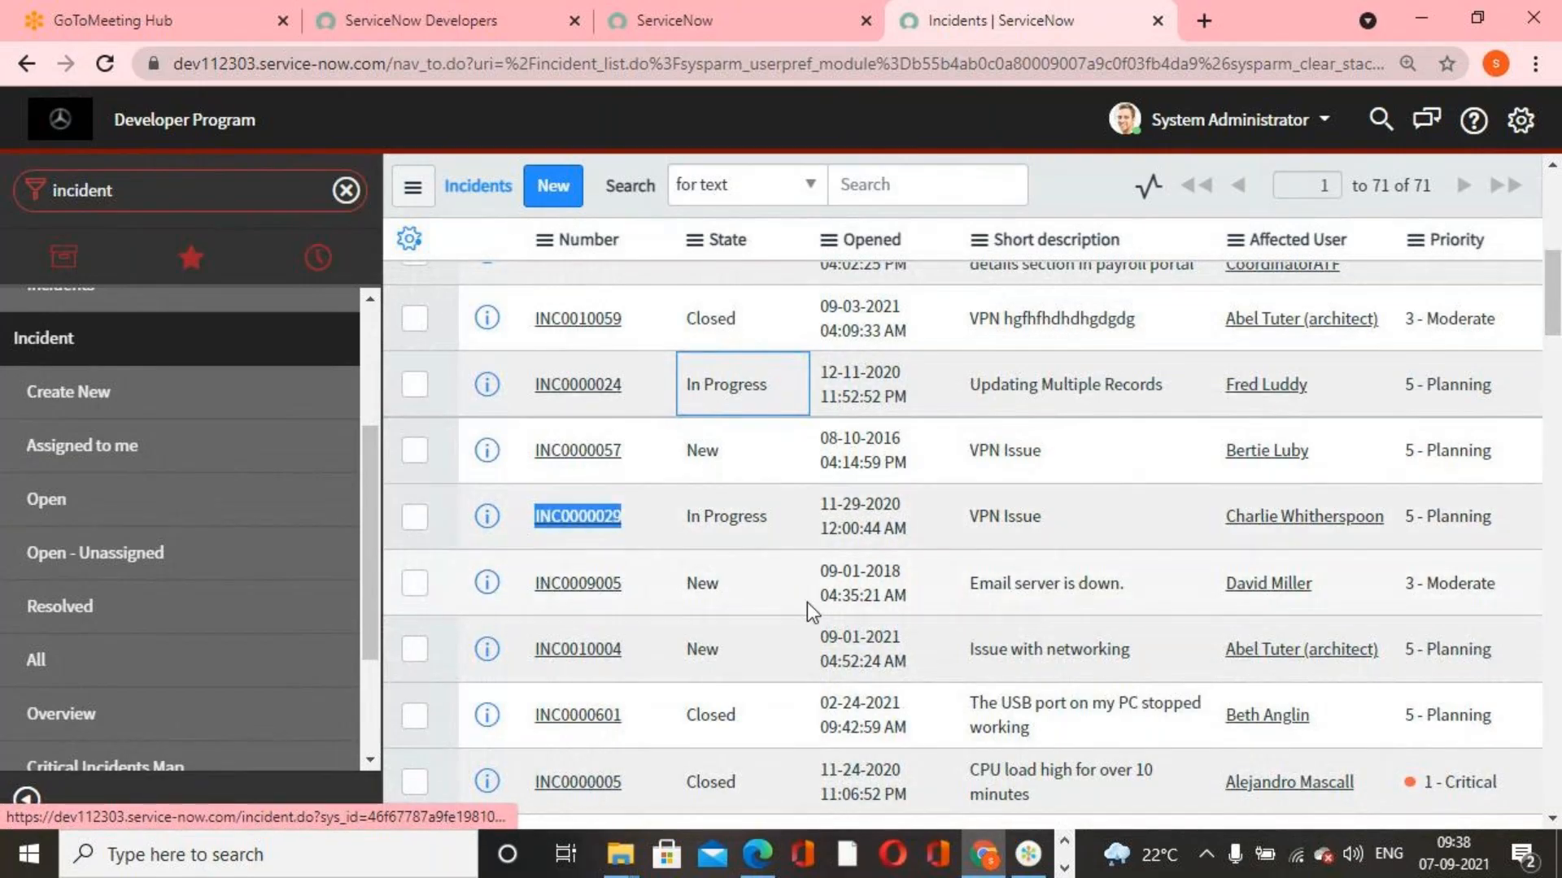
{"action": "left_click", "coordinate": [836, 4]}
{"action": "left_click_drag", "start_coordinate": [651, 274], "coordinate": [563, 276]}
{"action": "key", "text": "ctrl+v"}
{"action": "left_click", "coordinate": [675, 395]}
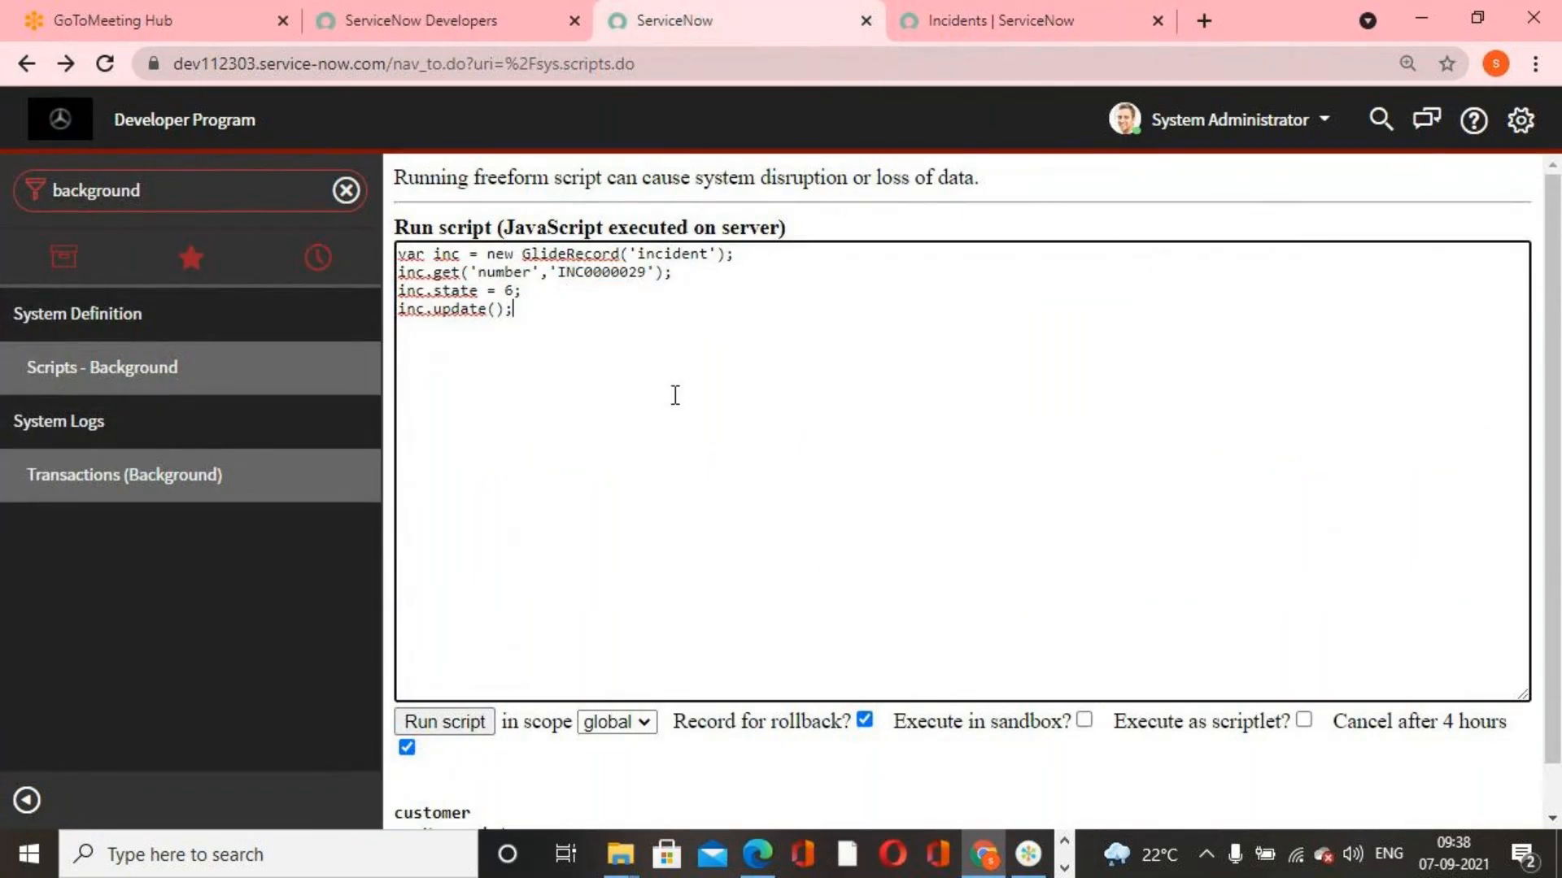
{"action": "left_click", "coordinate": [472, 725]}
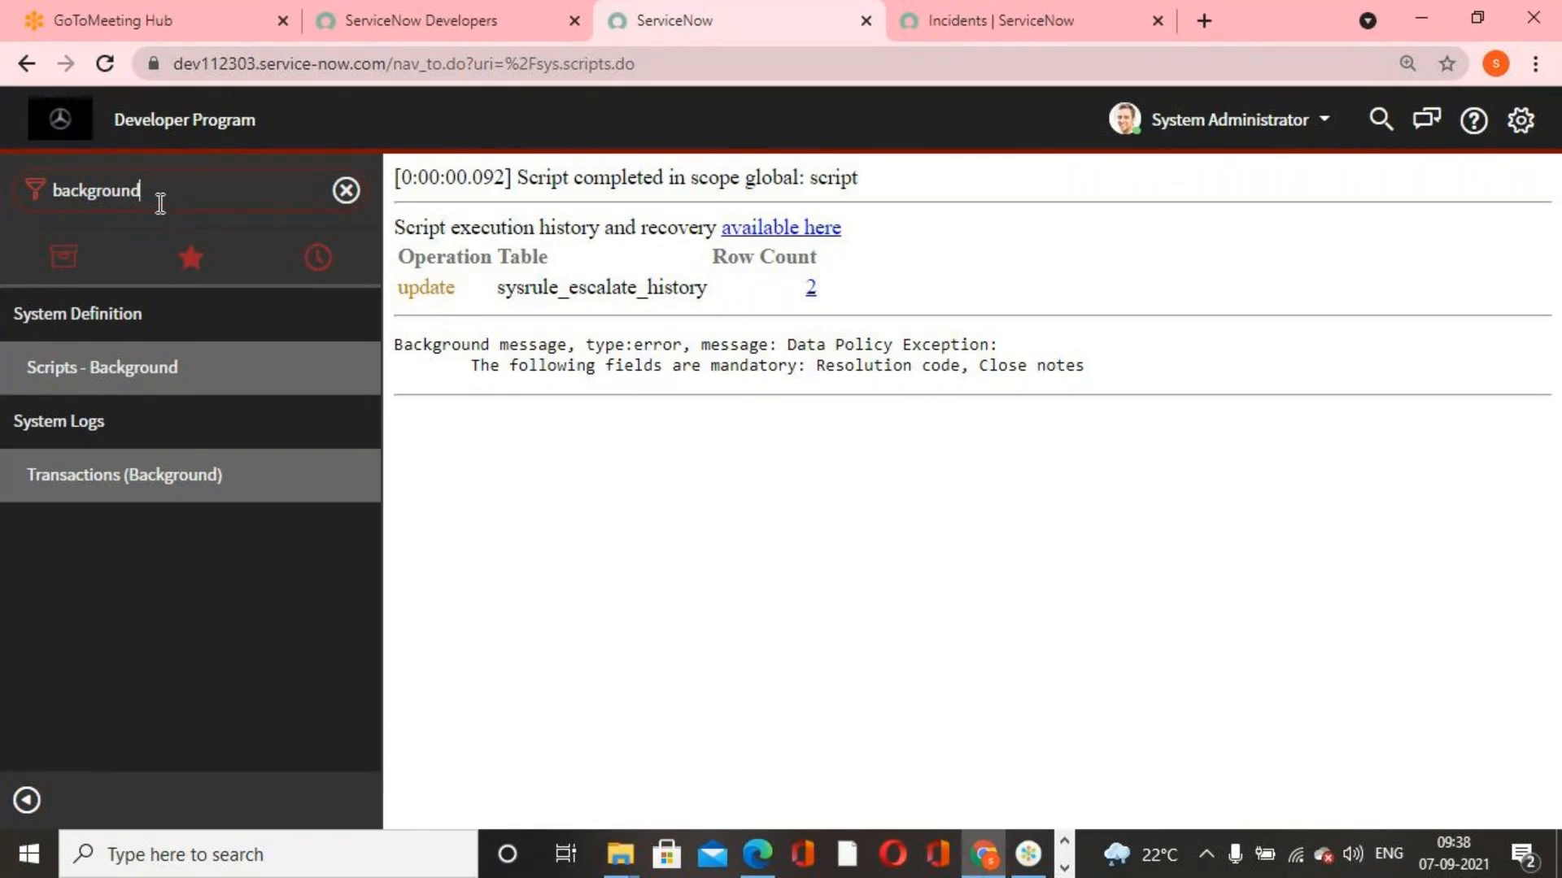
Filter the navigator for "rest api" and open the REST API Explorer
{"action": "double_click", "coordinate": [126, 196]}
{"action": "type", "text": "rest api"}
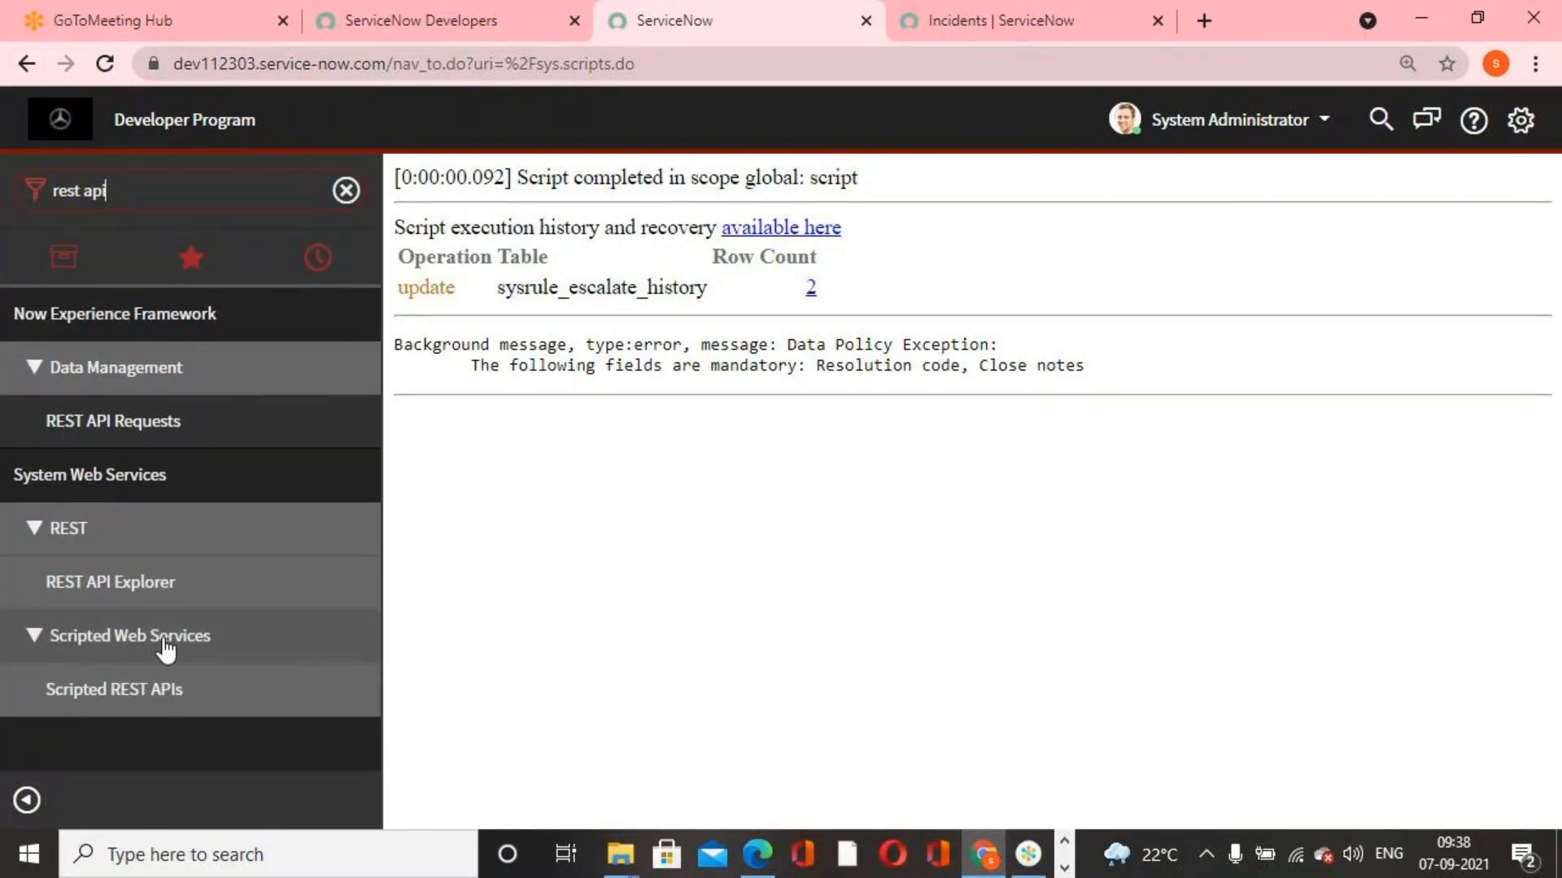
{"action": "left_click", "coordinate": [110, 582]}
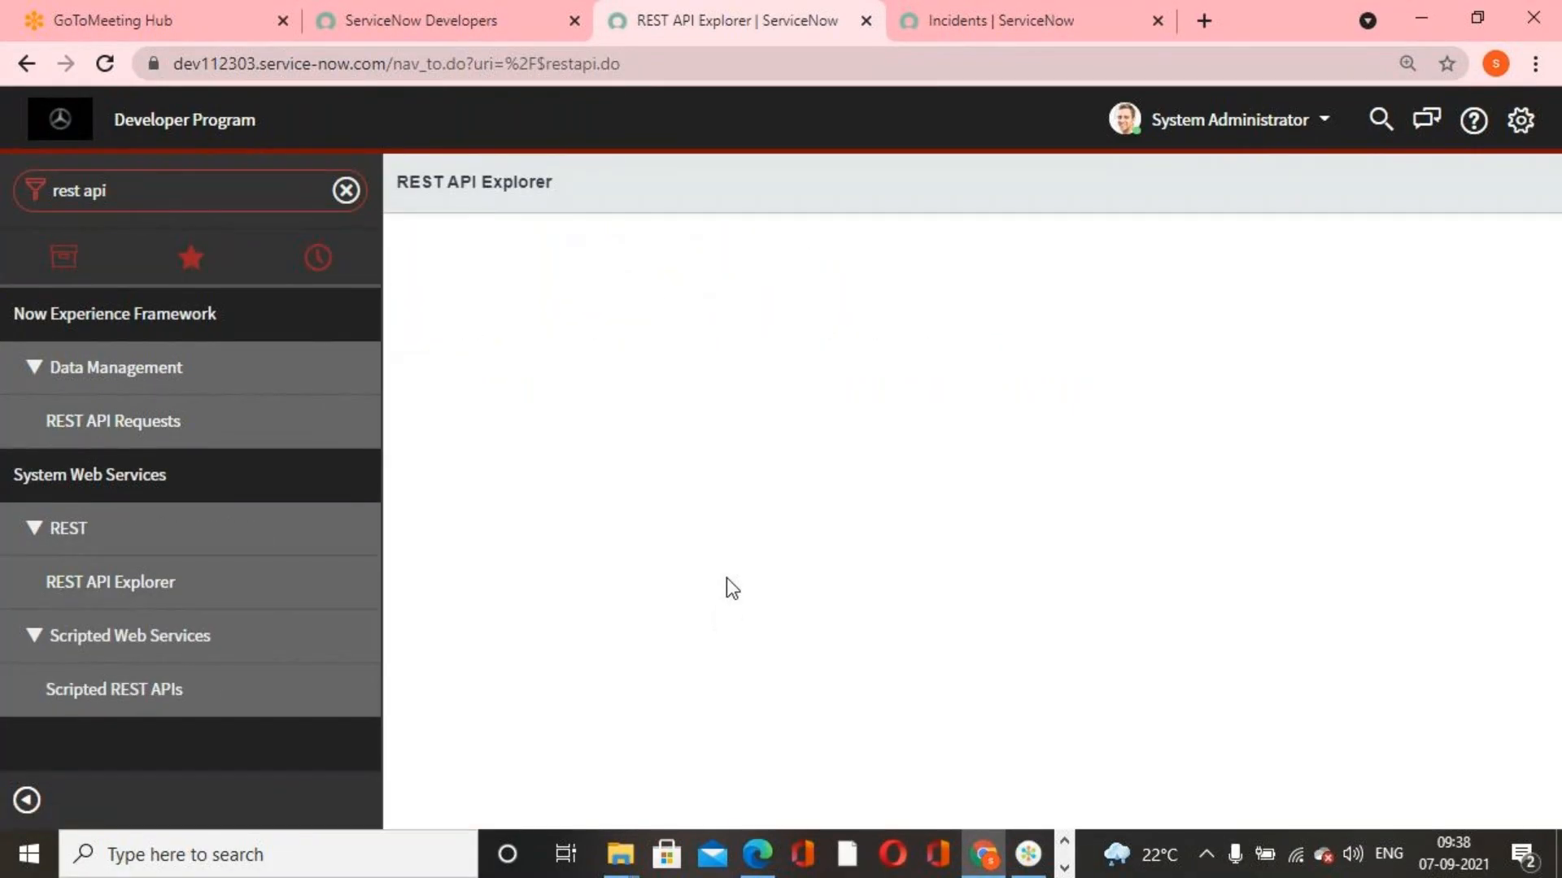
Copy the sys_id of incident INC0000029 from the incident list
{"action": "left_click", "coordinate": [988, 23]}
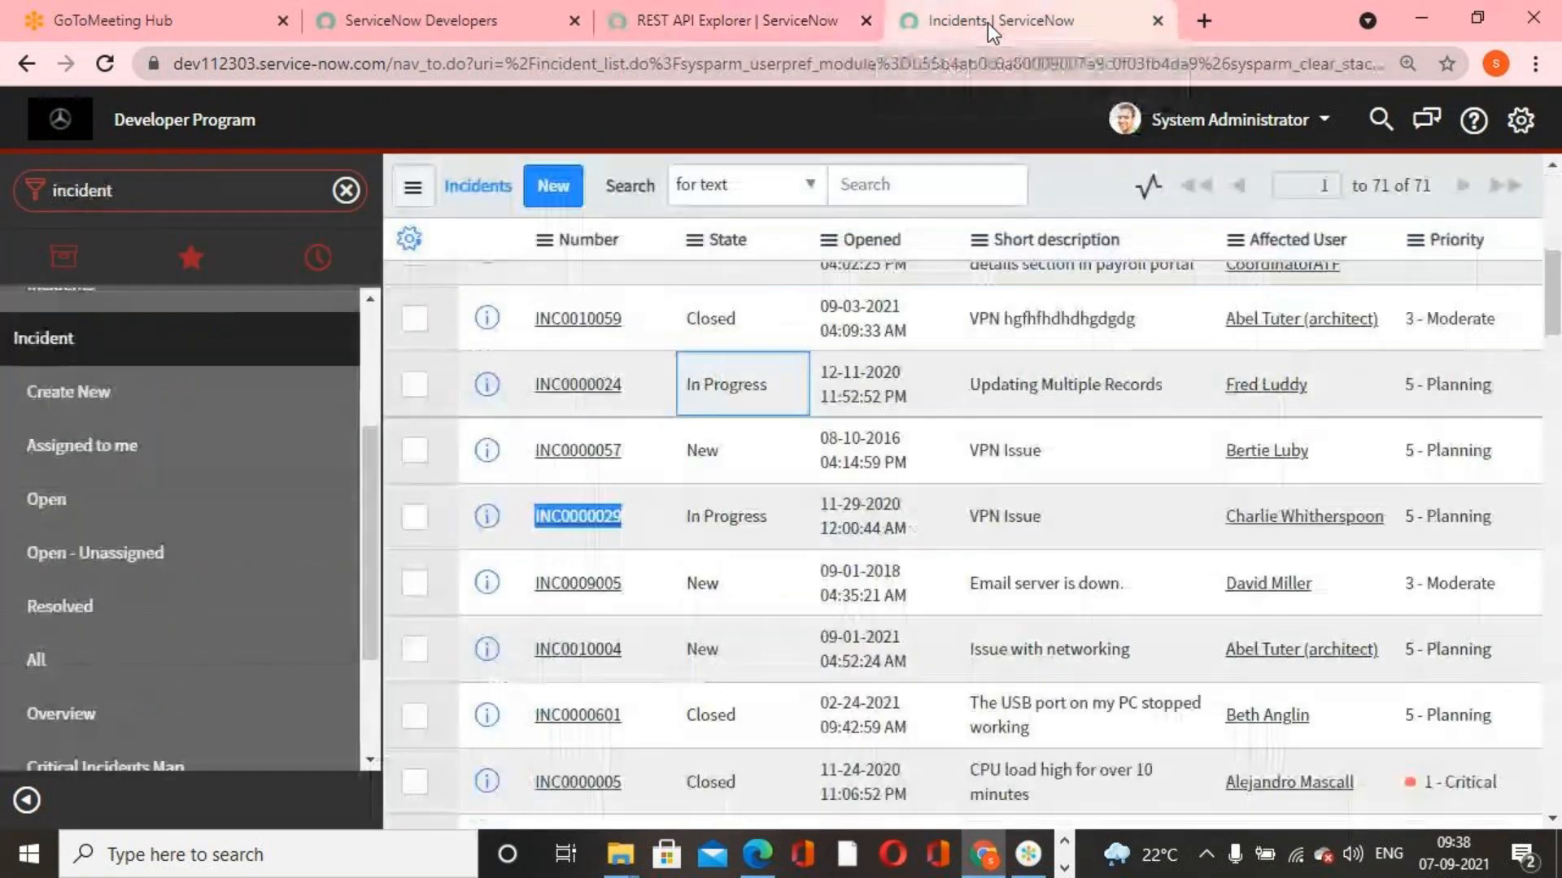
{"action": "right_click", "coordinate": [597, 525]}
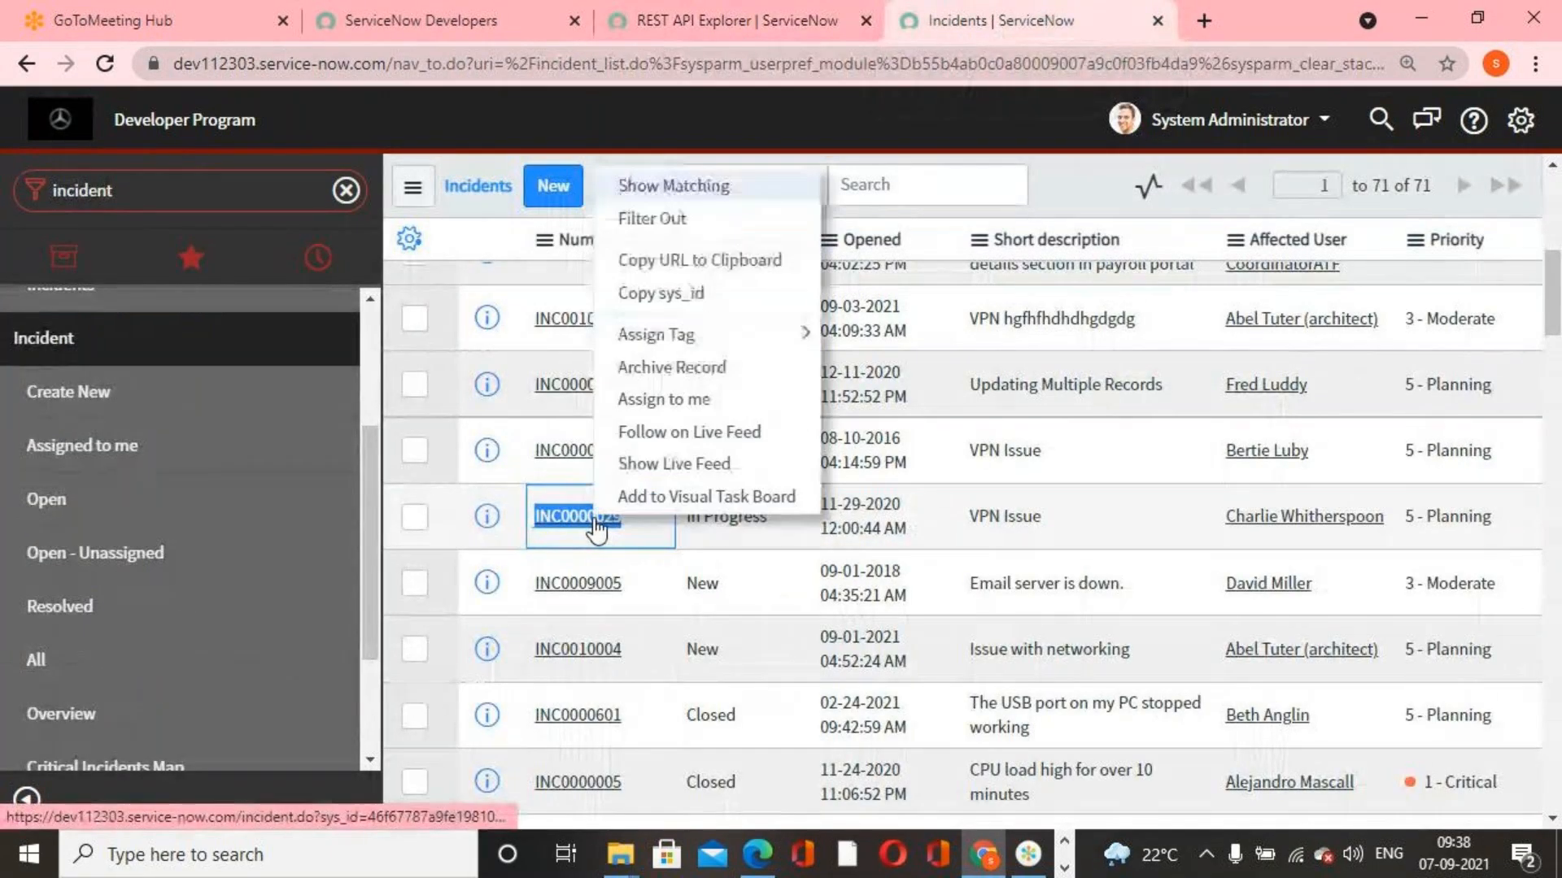
{"action": "left_click", "coordinate": [701, 259]}
Prepare a Modify a record (PUT) request in the REST API Explorer for the Incident table with the copied sys_id
{"action": "left_click", "coordinate": [758, 25]}
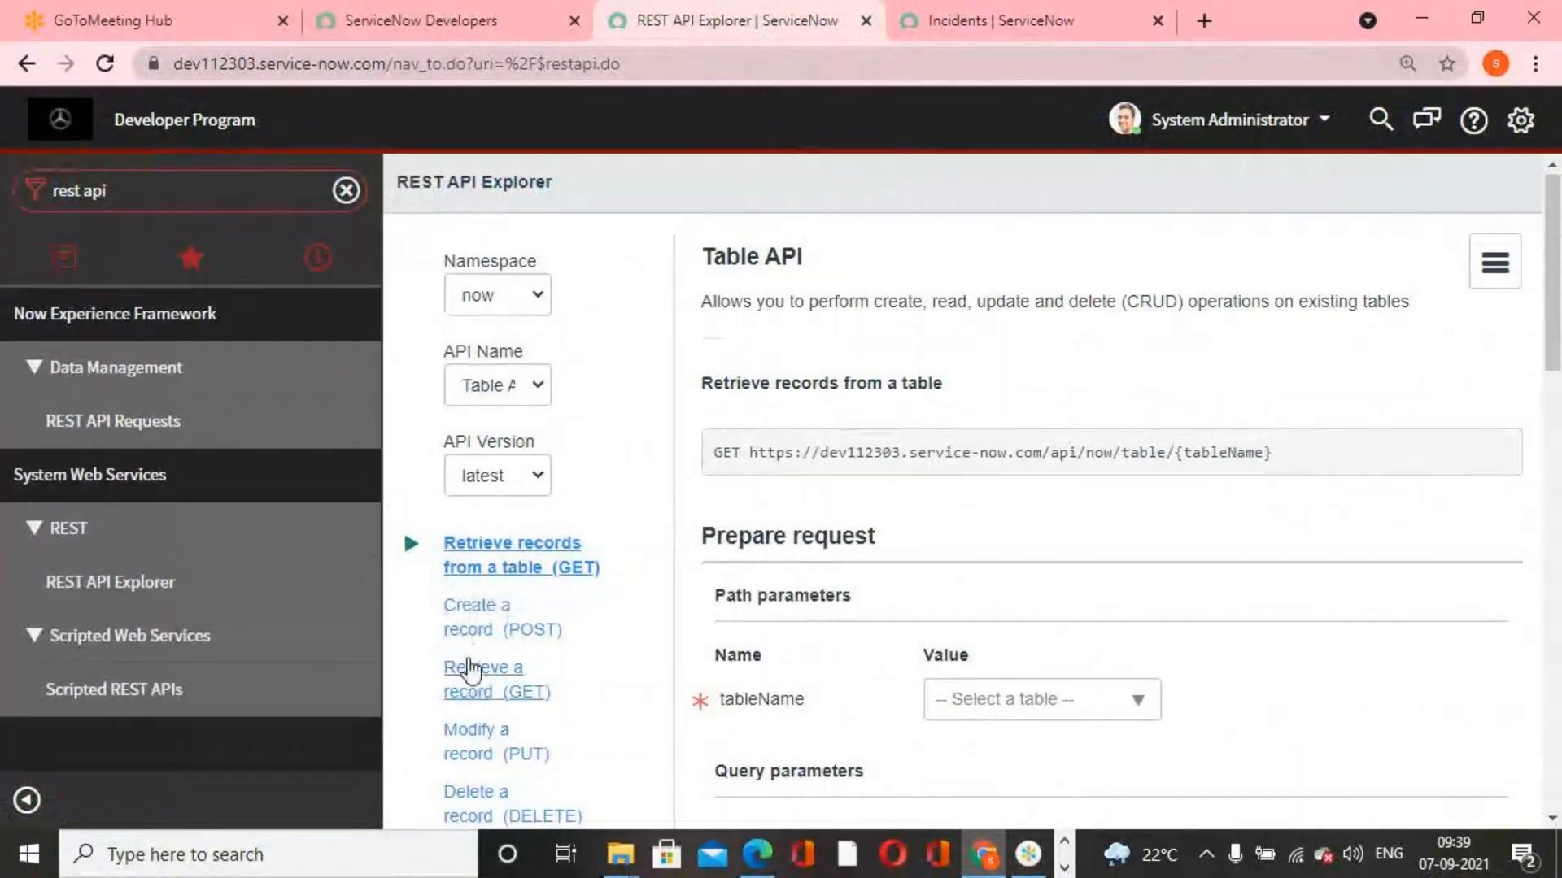
{"action": "scroll", "coordinate": [480, 577], "scroll_direction": "down", "scroll_amount": 2}
{"action": "left_click", "coordinate": [514, 631]}
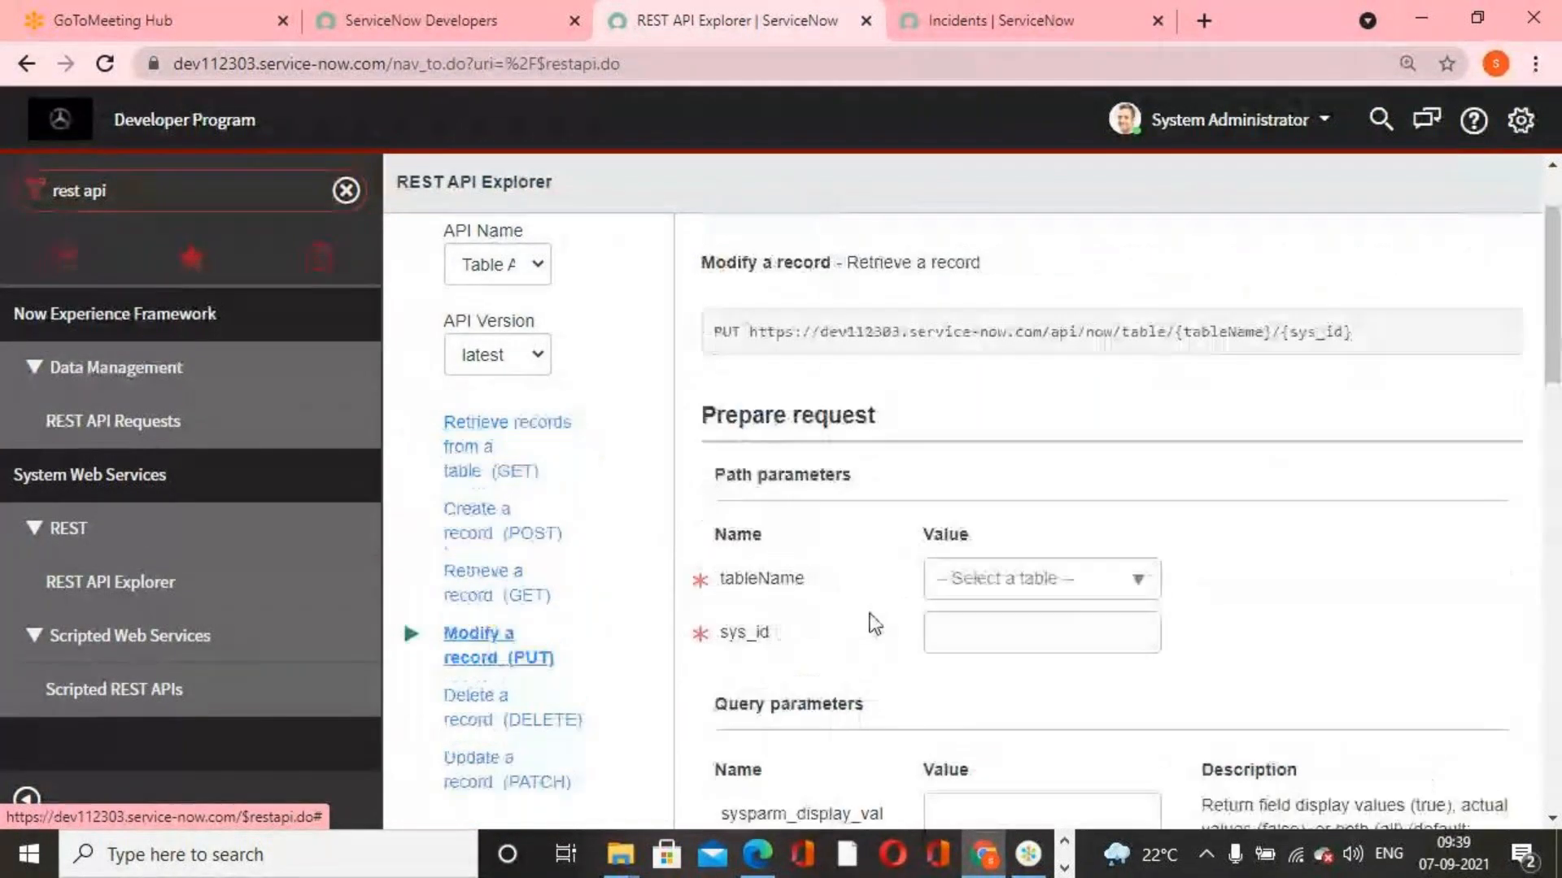
{"action": "left_click", "coordinate": [1061, 579]}
{"action": "type", "text": "incident"}
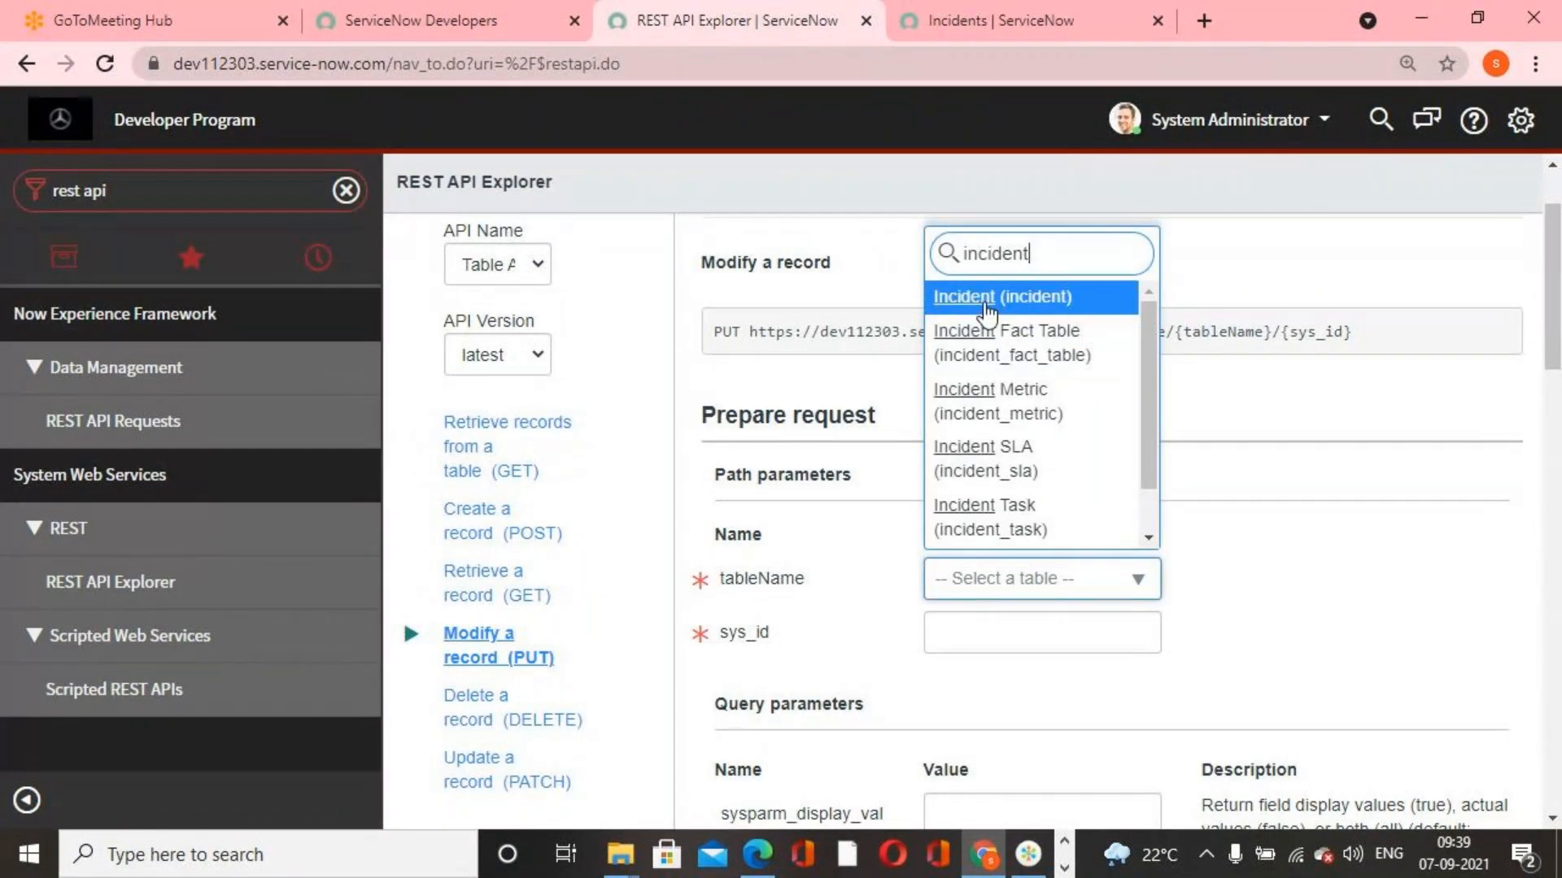
{"action": "left_click", "coordinate": [987, 309]}
{"action": "left_click", "coordinate": [1046, 643]}
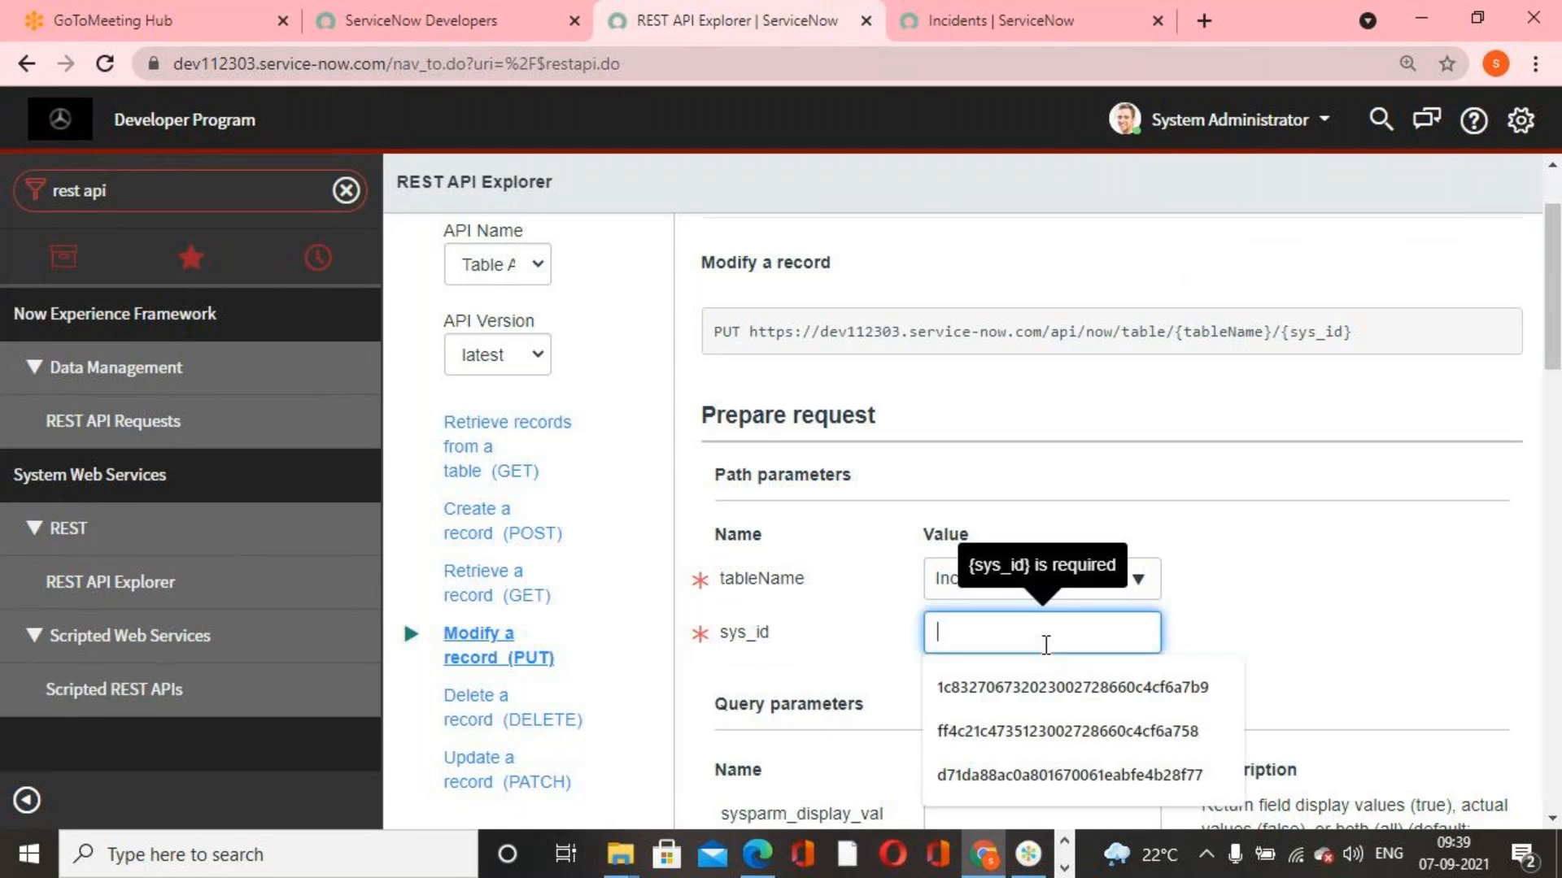
{"action": "key", "text": "ctrl+v"}
Add the State field to the PUT request's body
{"action": "scroll", "coordinate": [1270, 594], "scroll_direction": "down", "scroll_amount": 5}
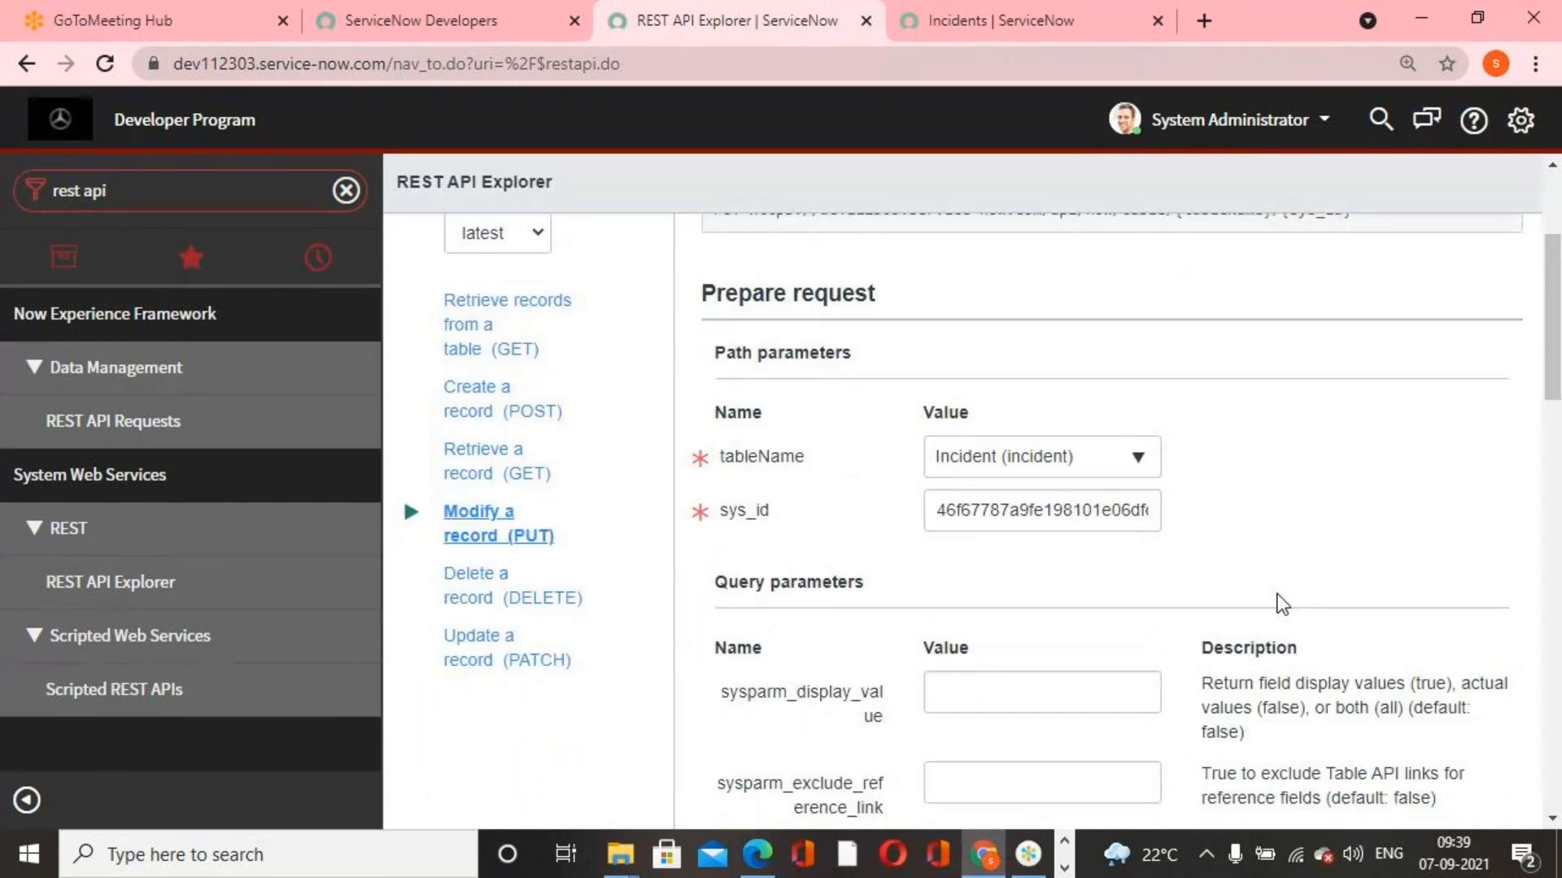
{"action": "scroll", "coordinate": [1280, 594], "scroll_direction": "down", "scroll_amount": 10}
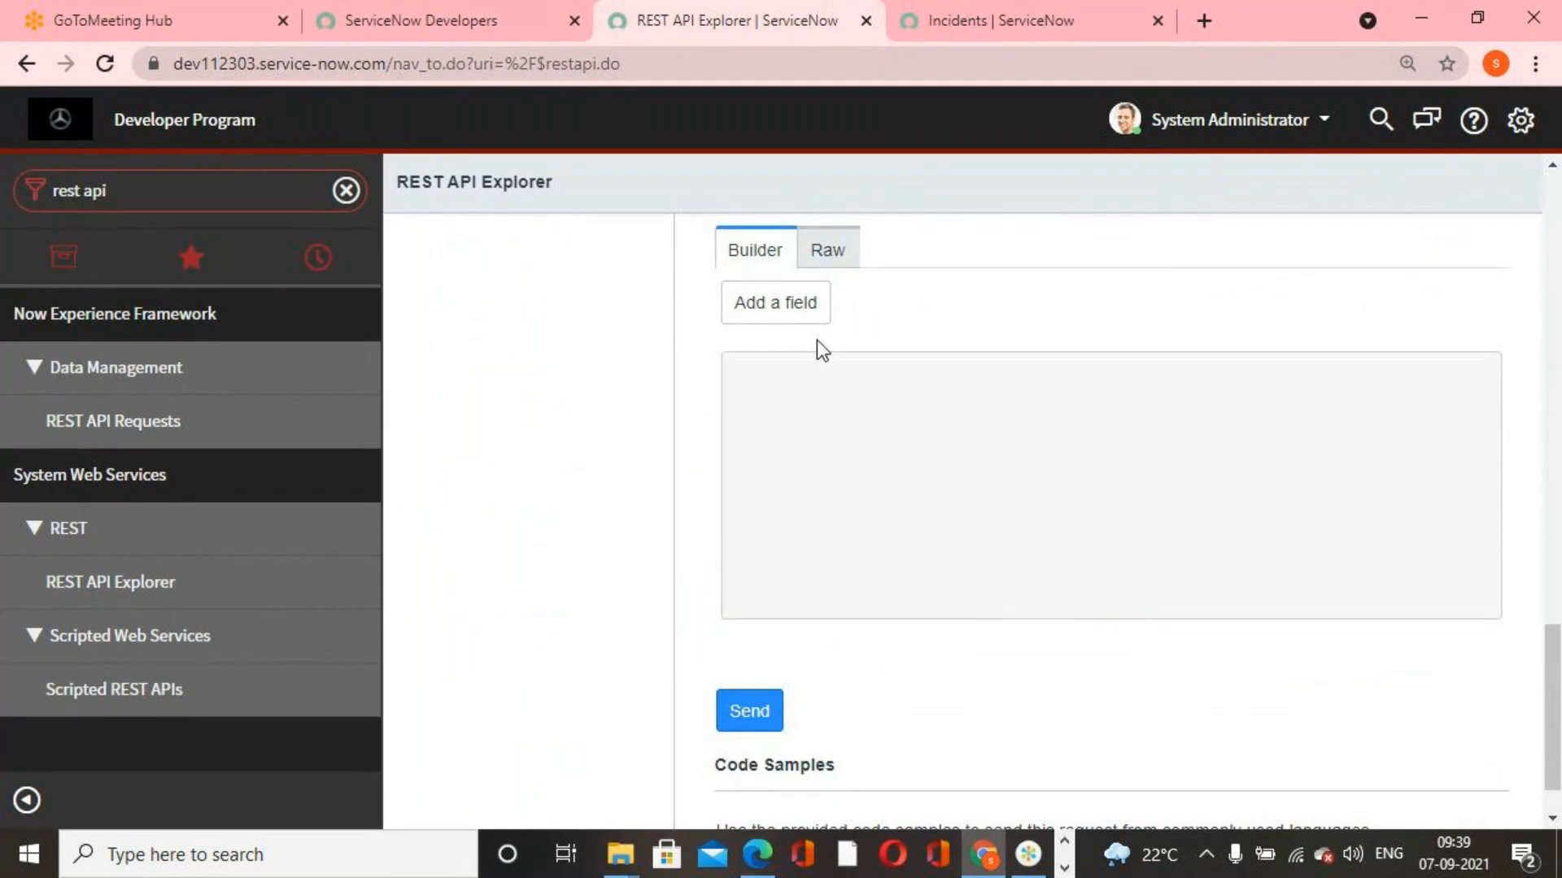
{"action": "scroll", "coordinate": [822, 349], "scroll_direction": "up", "scroll_amount": 3}
{"action": "left_click", "coordinate": [785, 550]}
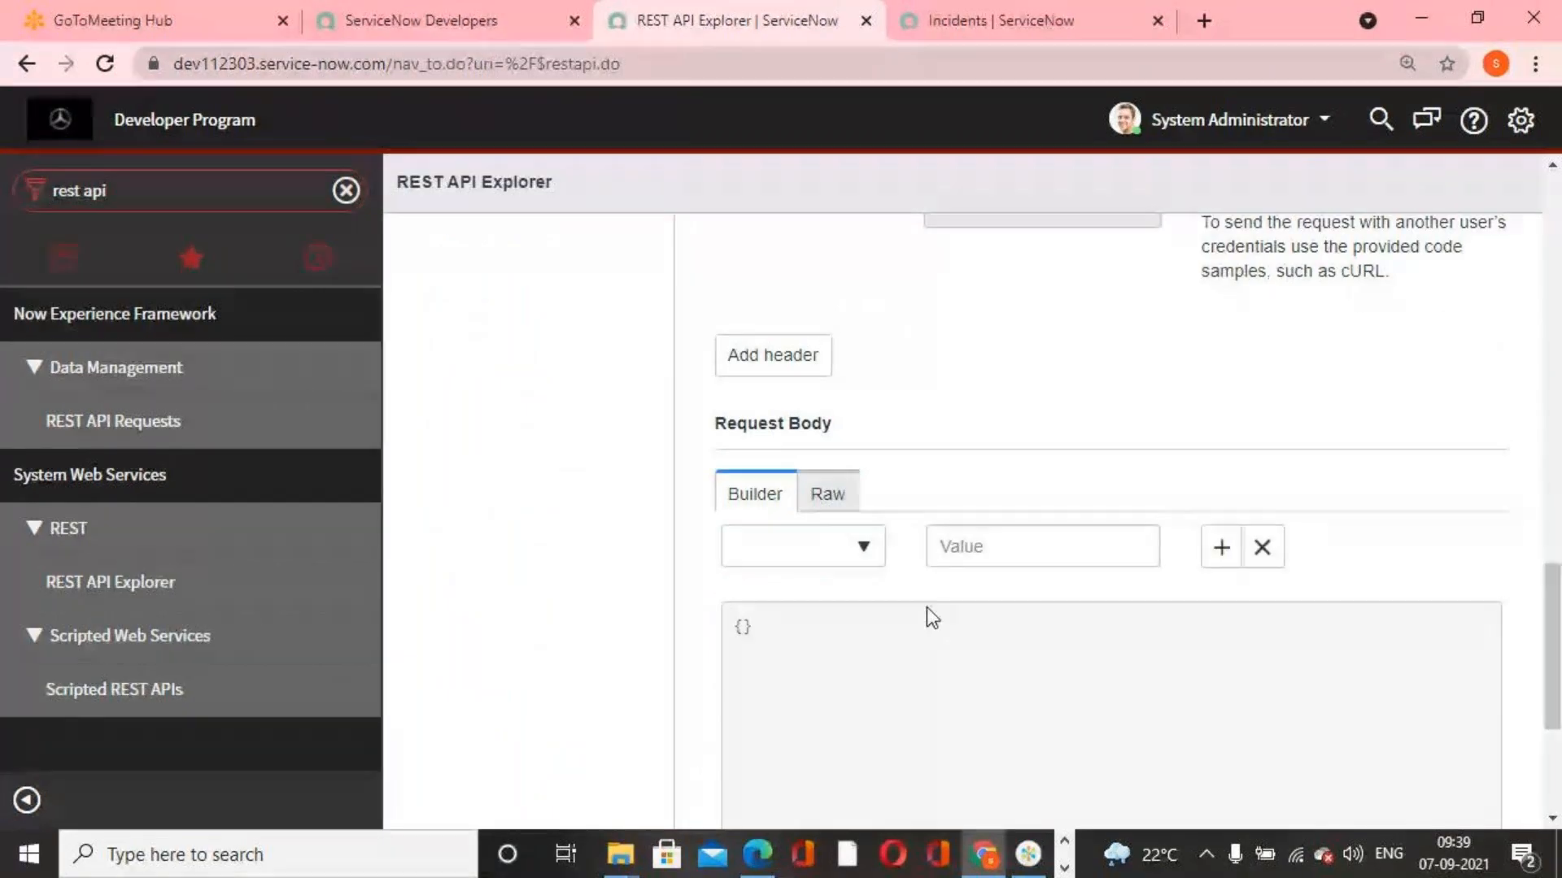
{"action": "left_click", "coordinate": [879, 551]}
{"action": "left_click", "coordinate": [871, 556]}
{"action": "left_click", "coordinate": [870, 556]}
{"action": "type", "text": "state"}
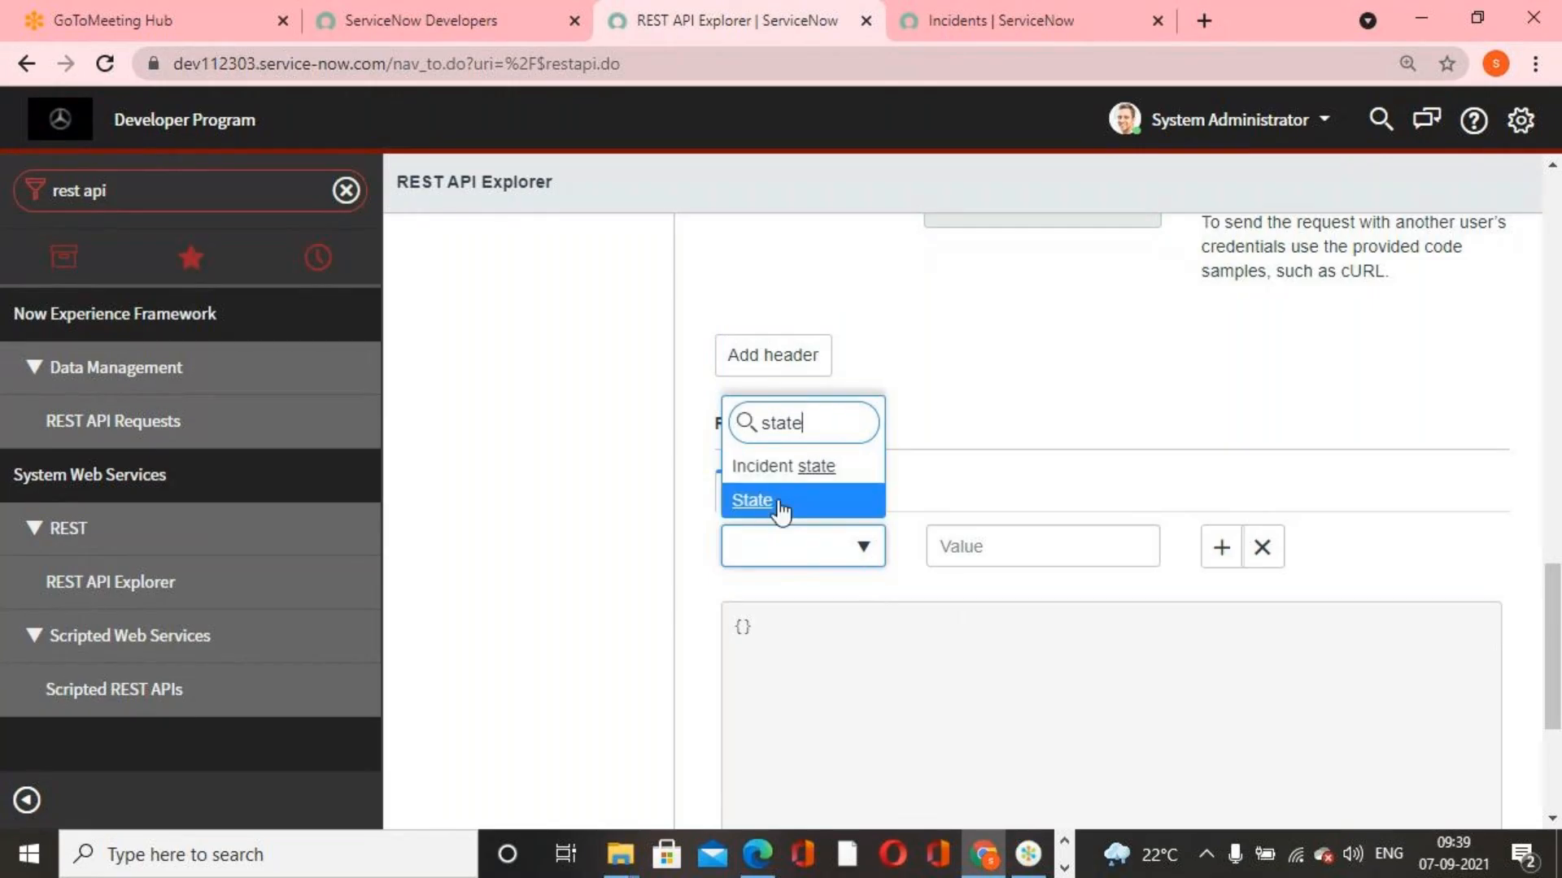
{"action": "left_click", "coordinate": [779, 502]}
Paste the copied sys_id as the State value and send the PUT request
{"action": "left_click", "coordinate": [1014, 550]}
{"action": "key", "text": "ctrl+v"}
{"action": "left_click", "coordinate": [1249, 701]}
{"action": "scroll", "coordinate": [1272, 710], "scroll_direction": "down", "scroll_amount": 1}
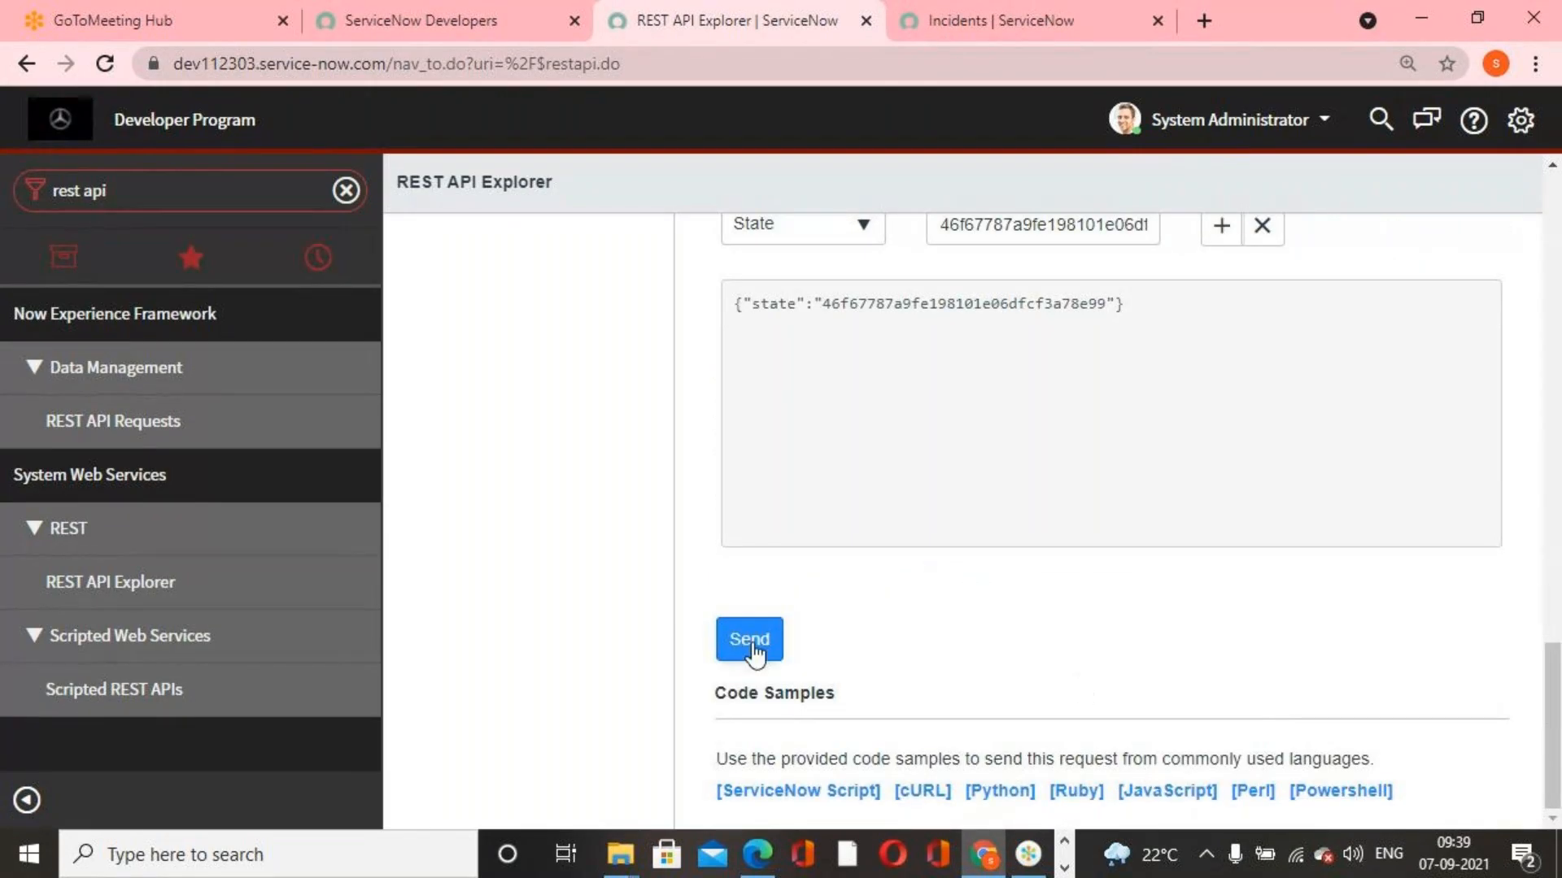
{"action": "left_click", "coordinate": [751, 642]}
{"action": "left_click", "coordinate": [895, 200]}
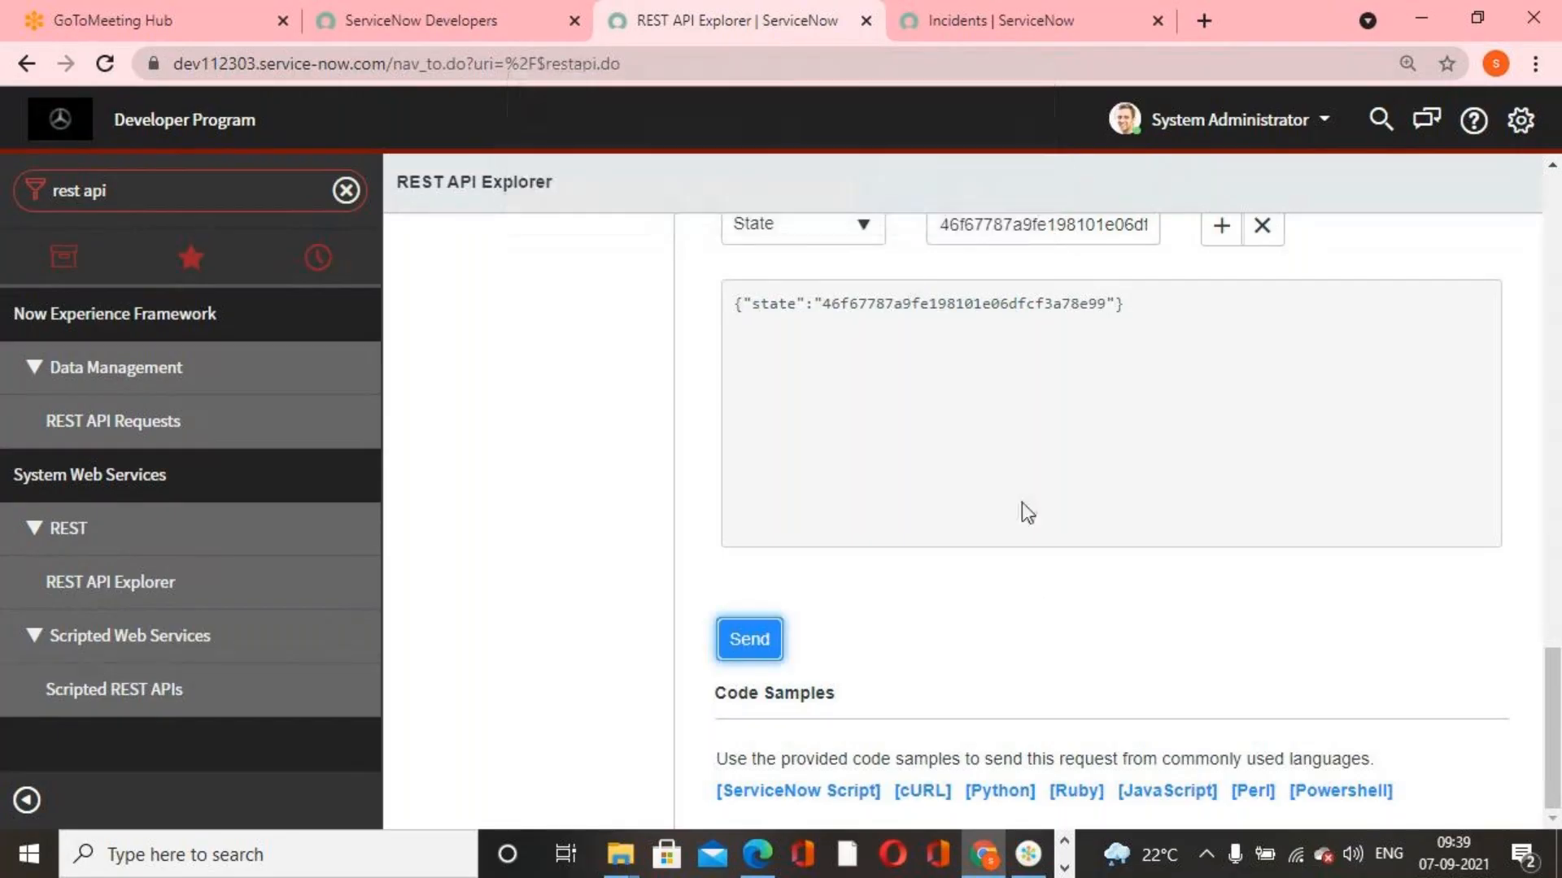
{"action": "scroll", "coordinate": [1021, 501], "scroll_direction": "down", "scroll_amount": 8}
{"action": "scroll", "coordinate": [1022, 501], "scroll_direction": "up", "scroll_amount": 3}
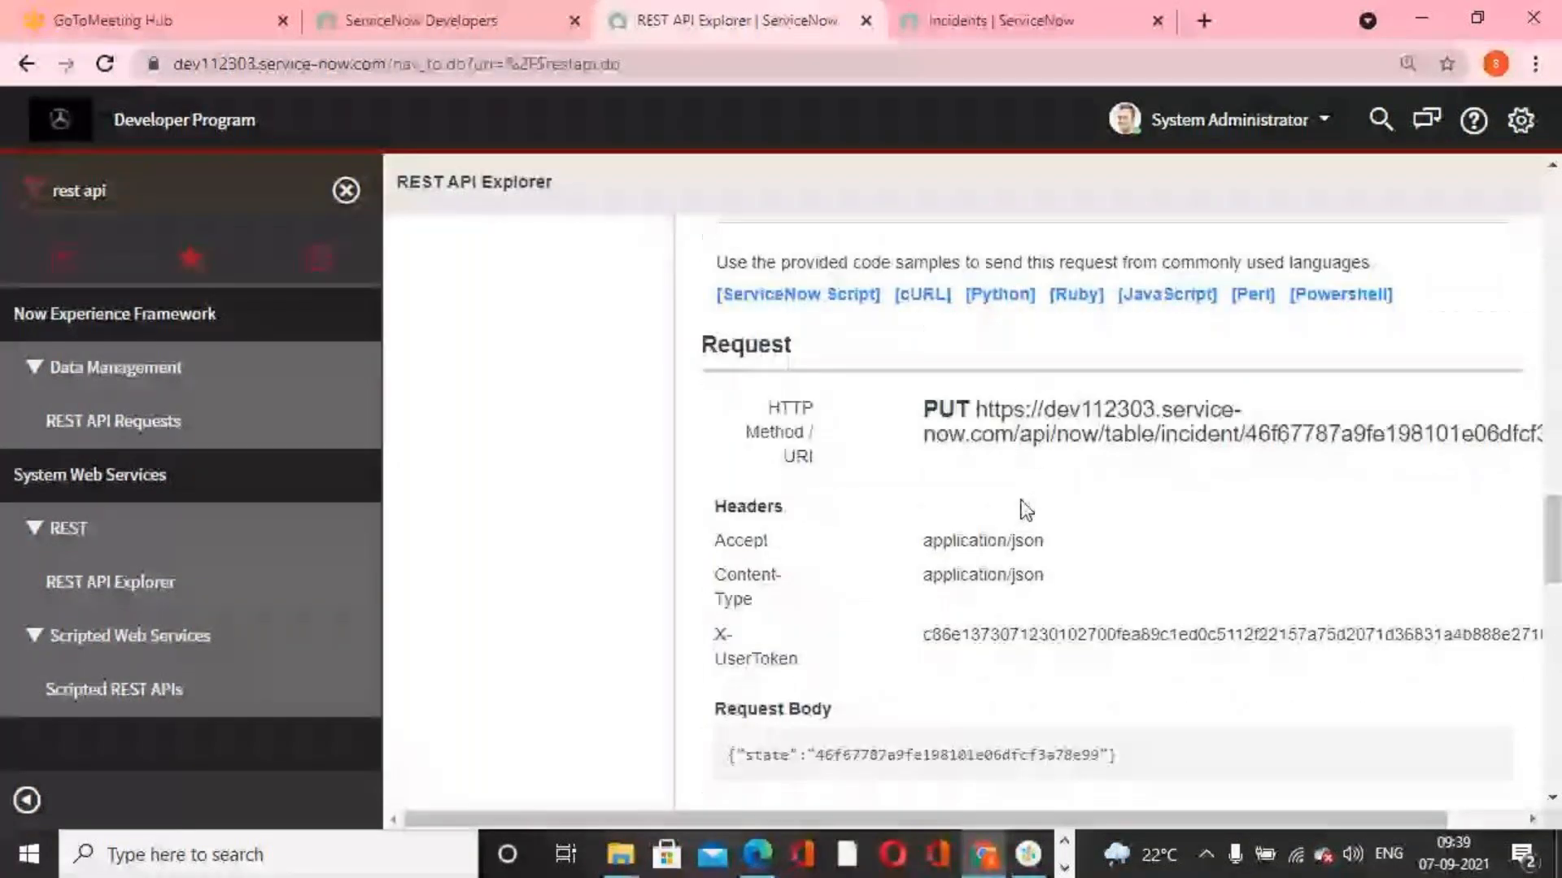
{"action": "scroll", "coordinate": [1026, 510], "scroll_direction": "up", "scroll_amount": 5}
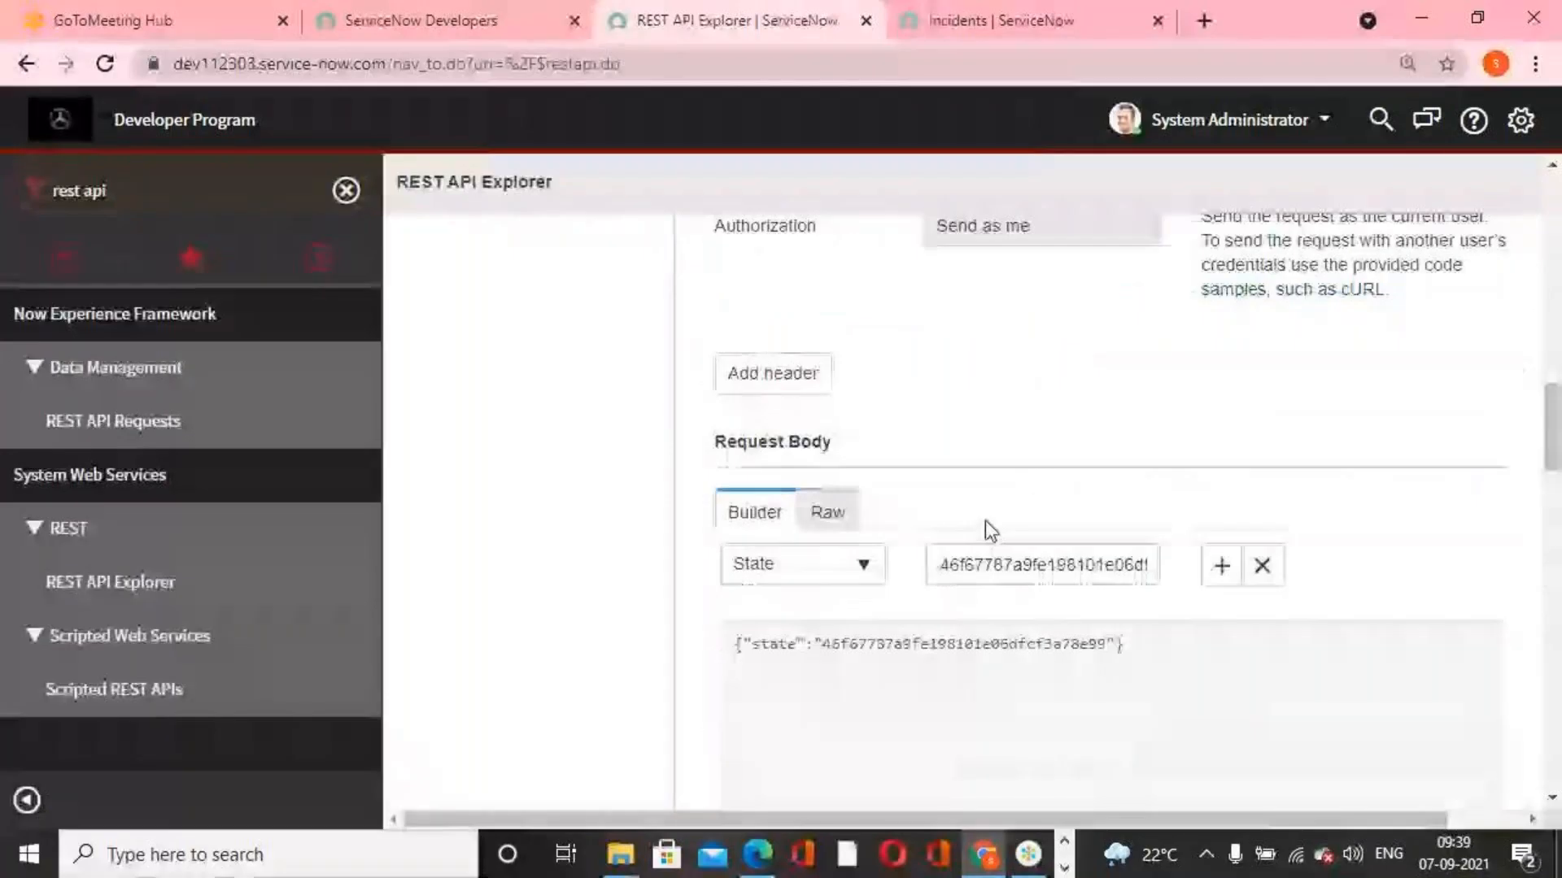
Set the State value in the request body to 6 and send the PUT request again
{"action": "left_click", "coordinate": [1041, 565]}
{"action": "double_click", "coordinate": [1100, 572]}
{"action": "type", "text": "6"}
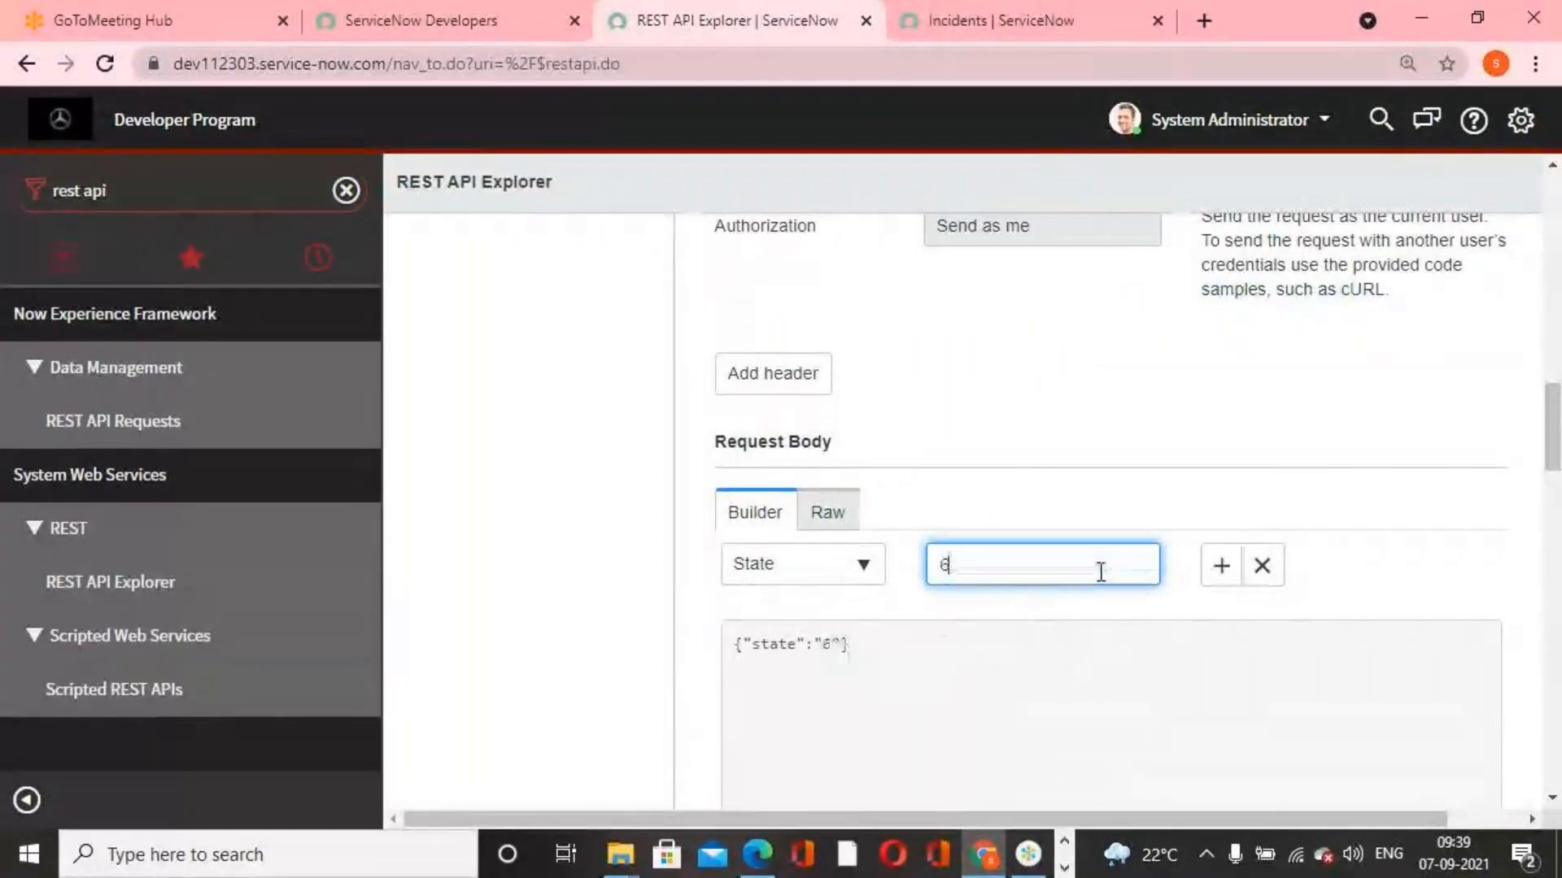
{"action": "scroll", "coordinate": [1161, 464], "scroll_direction": "down", "scroll_amount": 7}
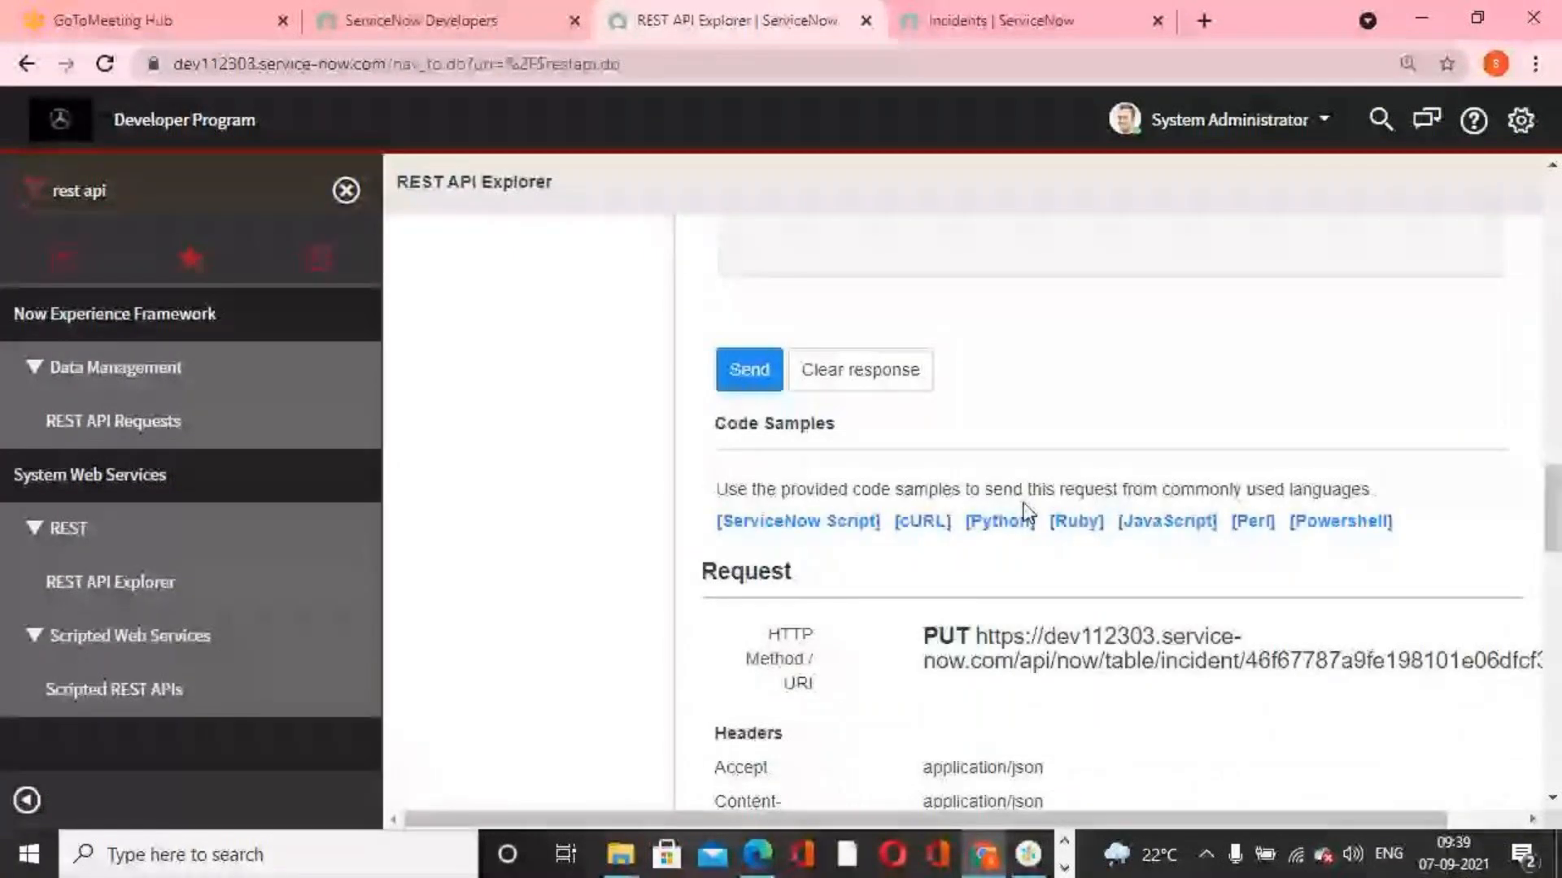
{"action": "left_click", "coordinate": [752, 376]}
{"action": "left_click", "coordinate": [900, 197]}
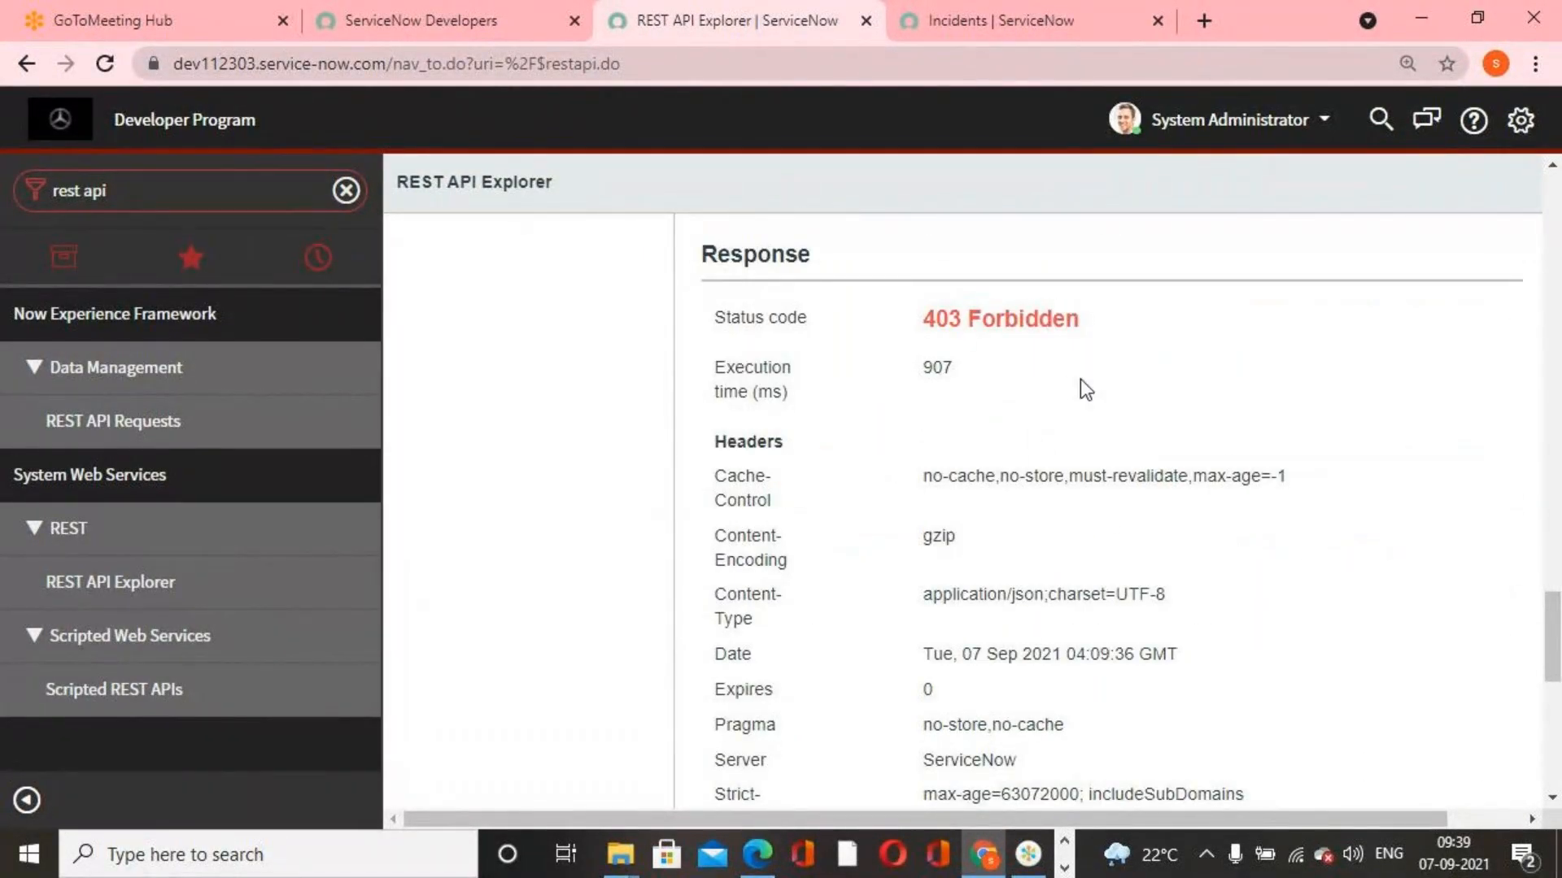
Examine the response's status code and the full error detail in the response body
{"action": "left_click_drag", "start_coordinate": [928, 318], "coordinate": [1081, 318]}
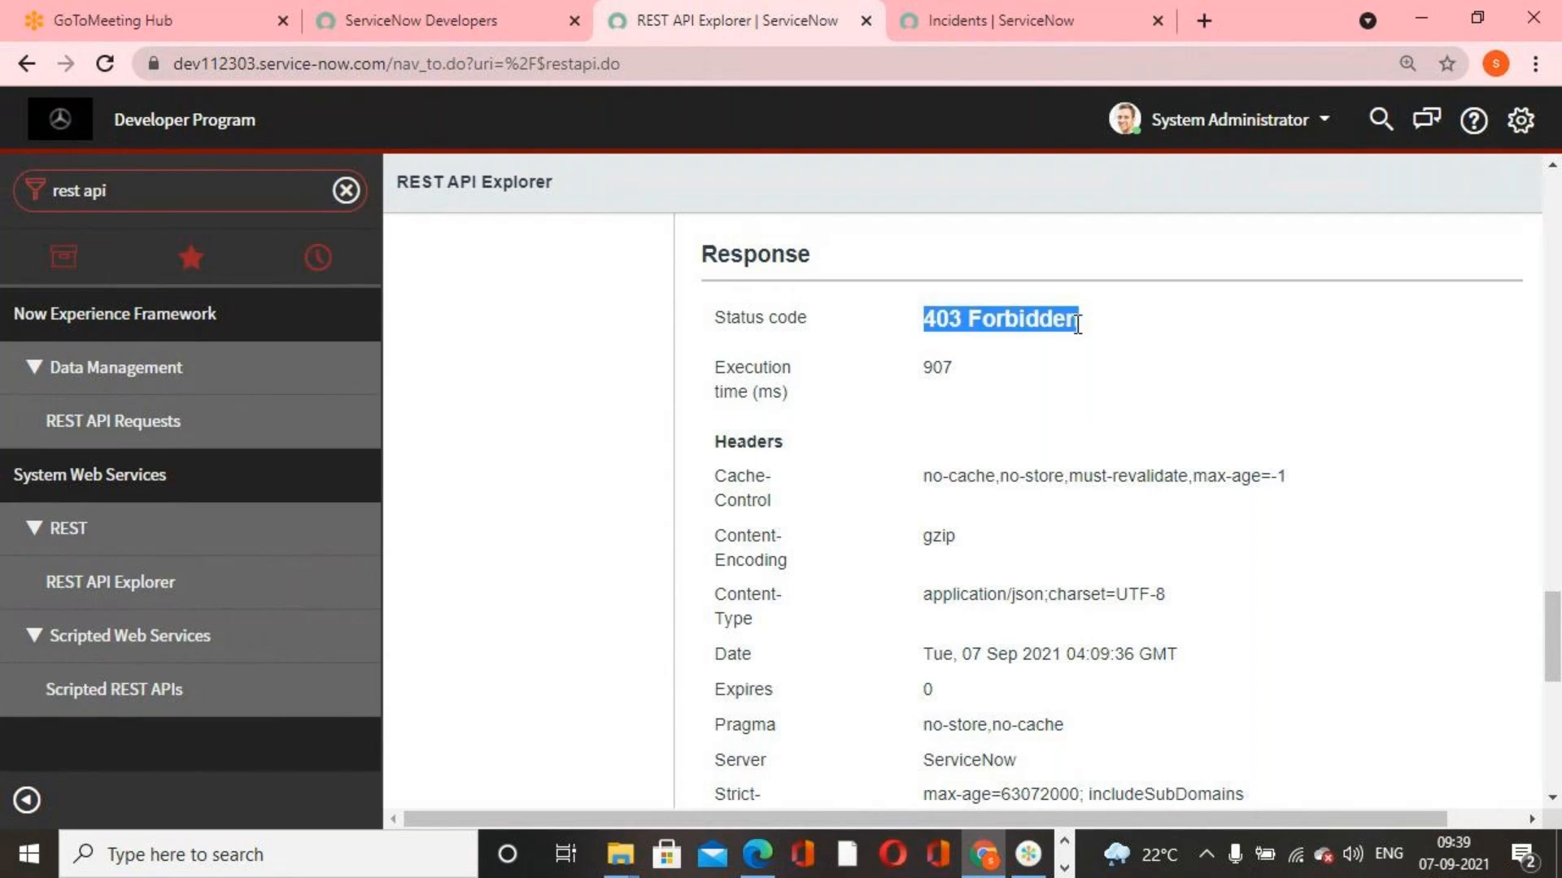
{"action": "scroll", "coordinate": [1013, 543], "scroll_direction": "down", "scroll_amount": 10}
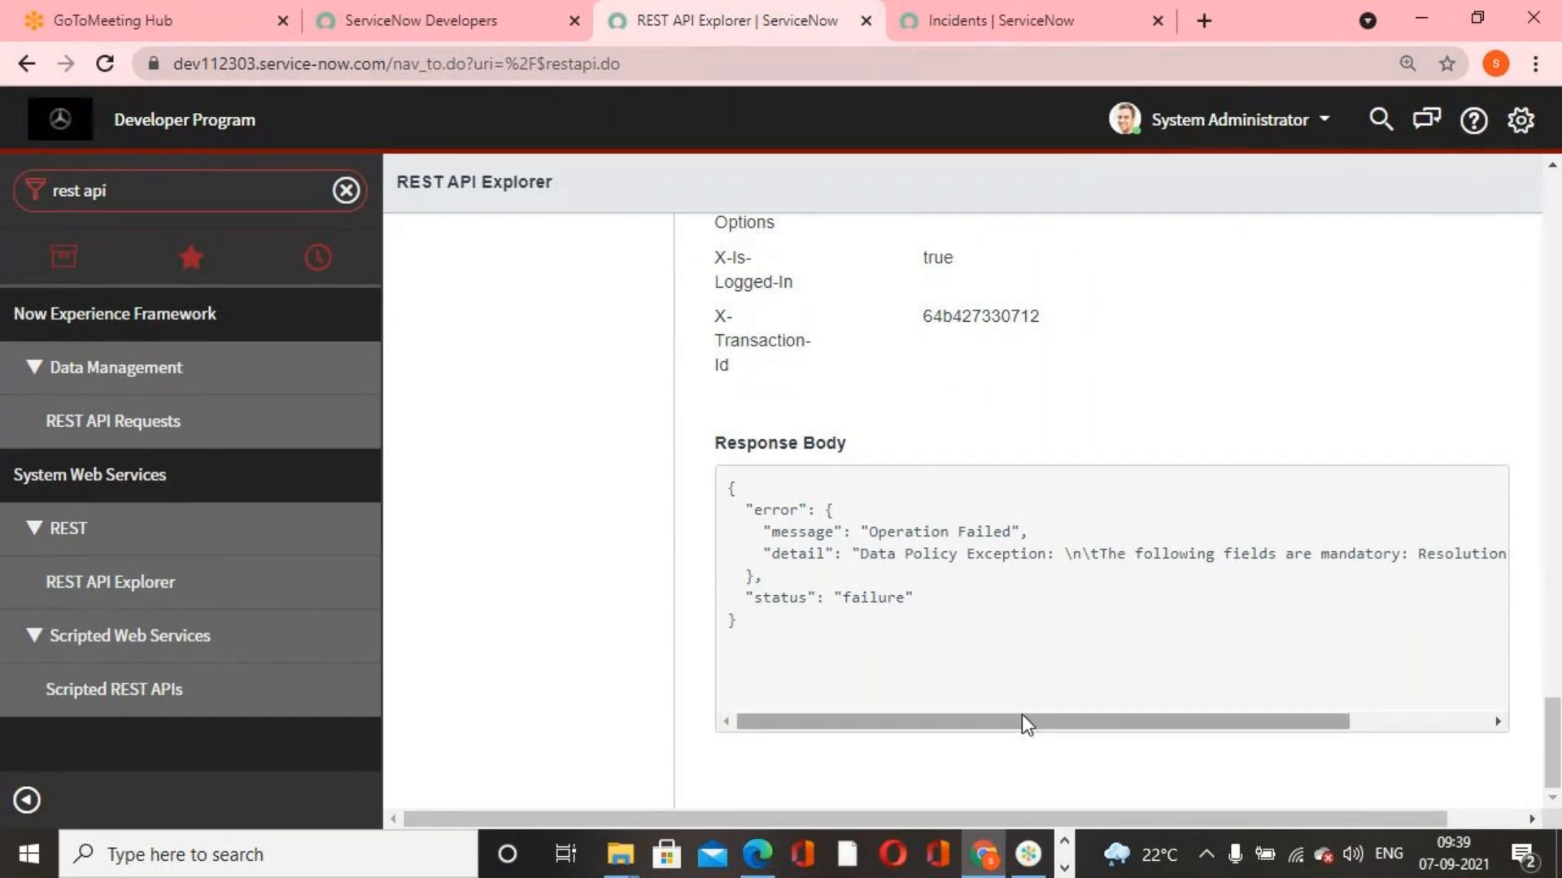
{"action": "left_click_drag", "start_coordinate": [1030, 721], "coordinate": [1245, 735]}
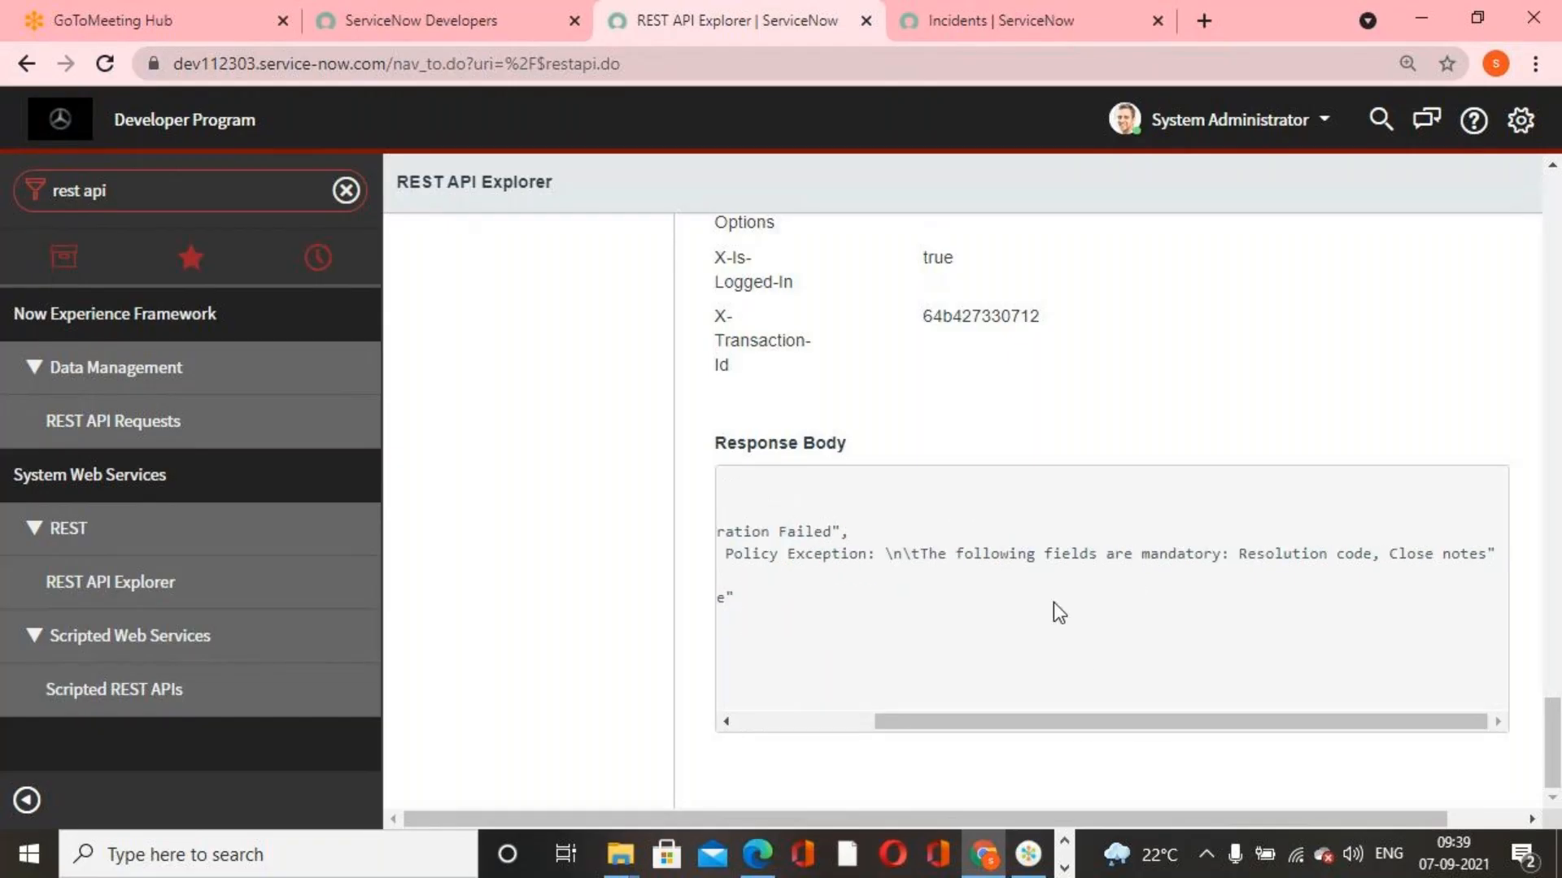
Review the PUT request's response body again, along with its status code and the request body that was sent
{"action": "left_click_drag", "start_coordinate": [1139, 725], "coordinate": [655, 716]}
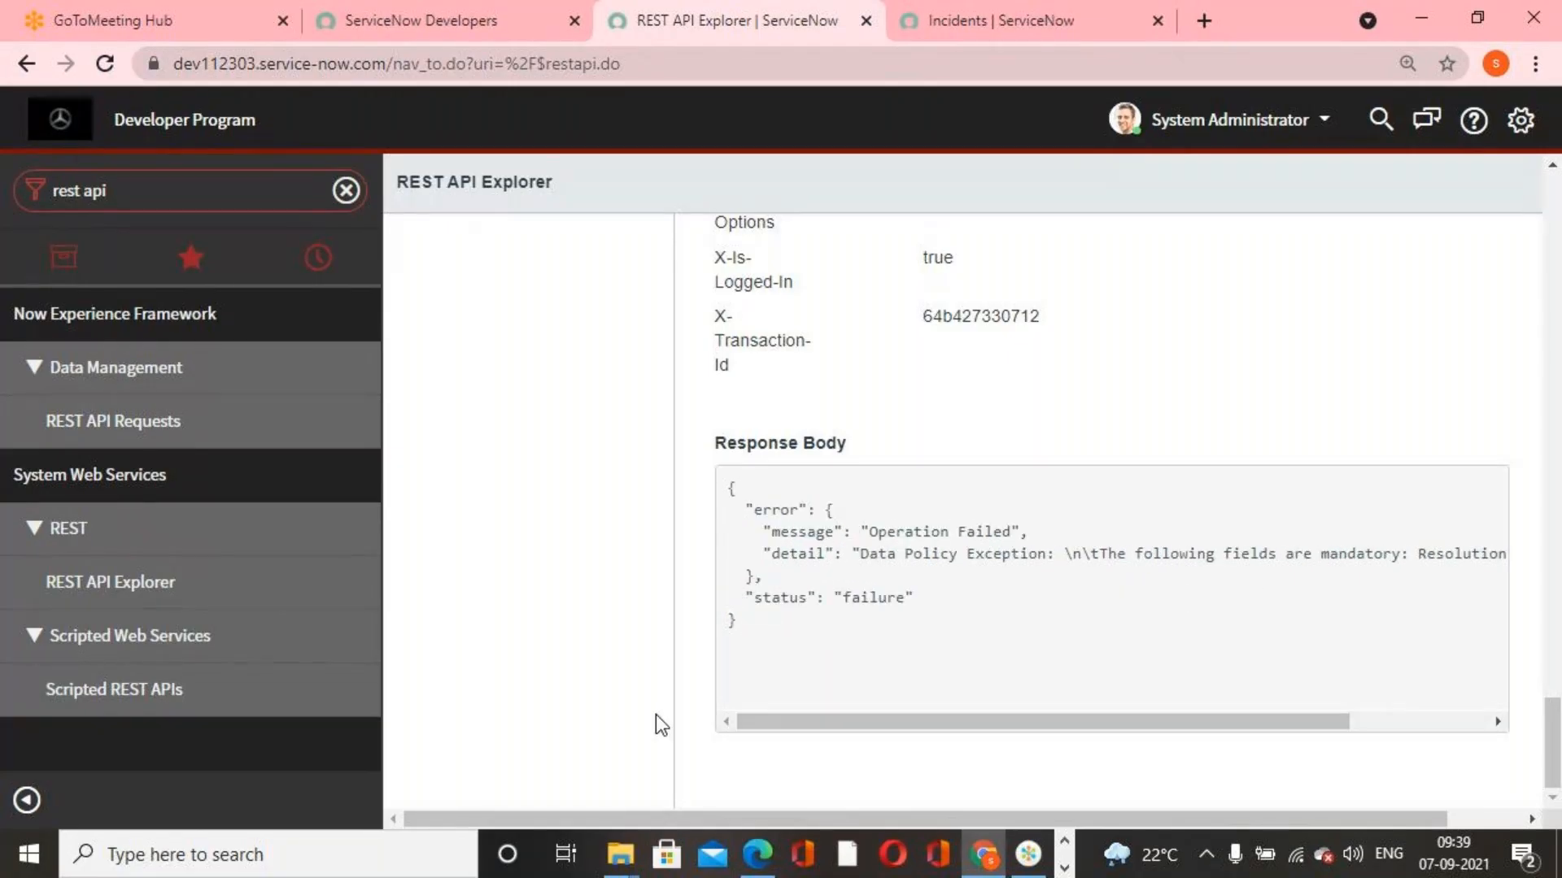
{"action": "scroll", "coordinate": [720, 701], "scroll_direction": "up", "scroll_amount": 6}
{"action": "scroll", "coordinate": [732, 695], "scroll_direction": "down", "scroll_amount": 4}
{"action": "scroll", "coordinate": [758, 693], "scroll_direction": "up", "scroll_amount": 10}
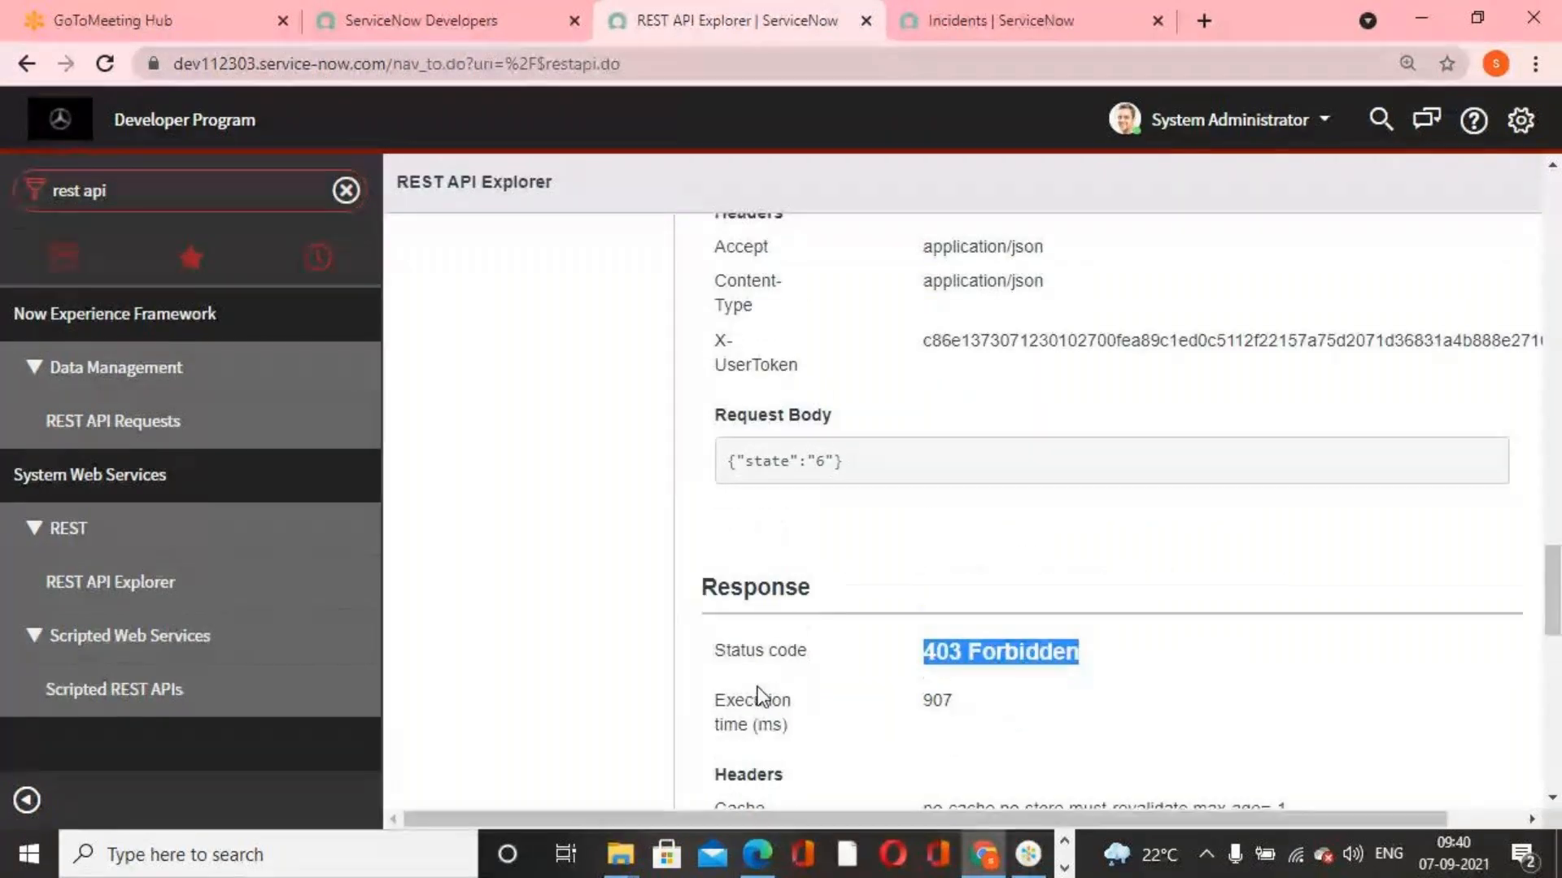
{"action": "scroll", "coordinate": [758, 693], "scroll_direction": "up", "scroll_amount": 15}
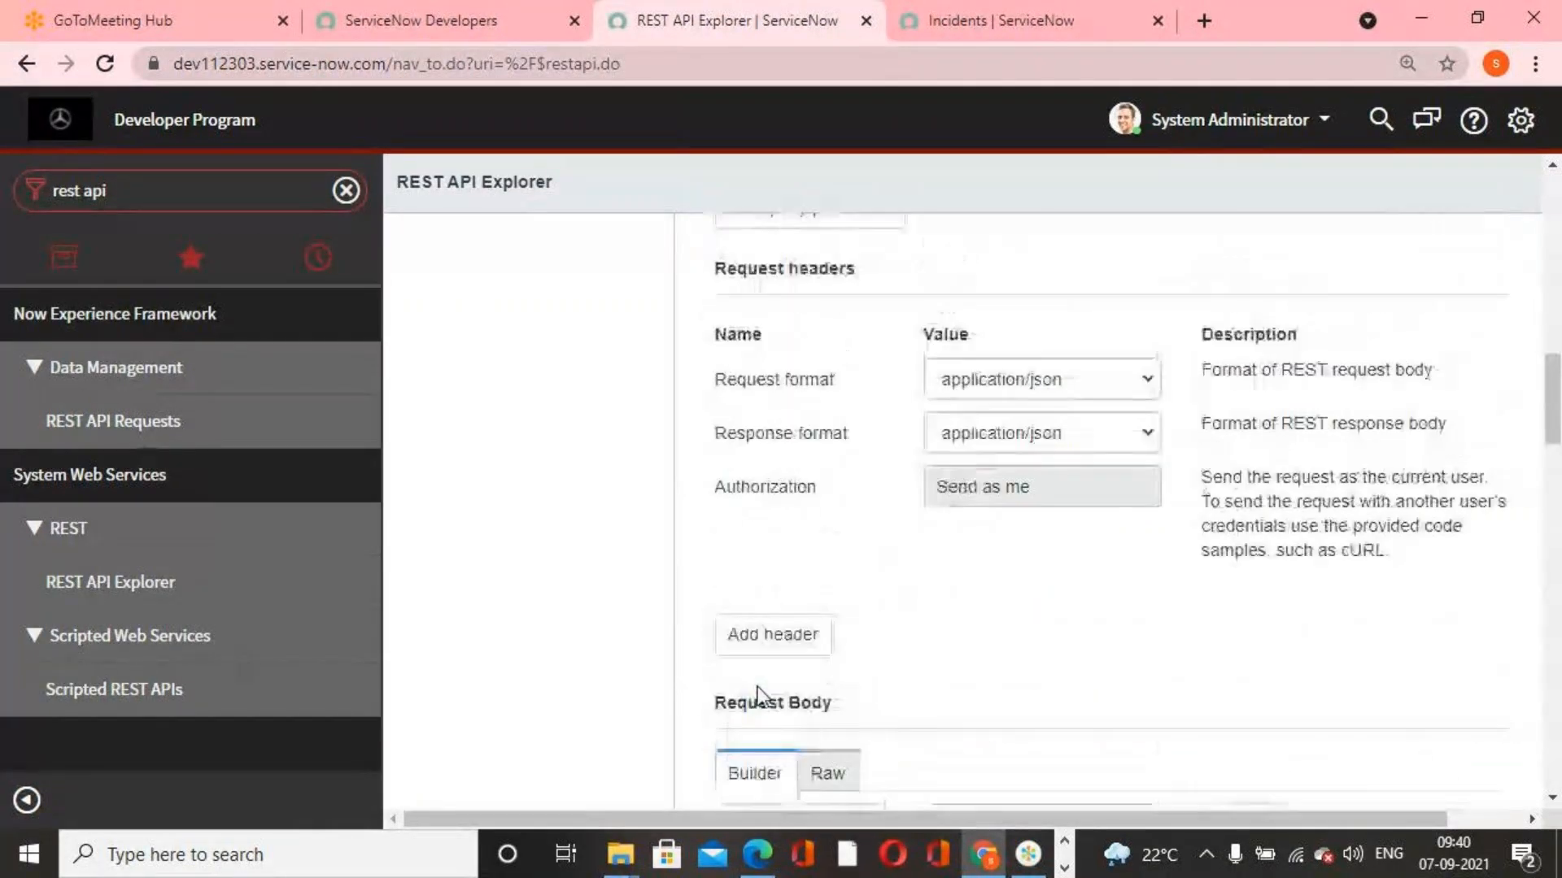
Open the UI Policies list from the incidents page and dismiss the data policy error message
{"action": "left_click", "coordinate": [988, 21]}
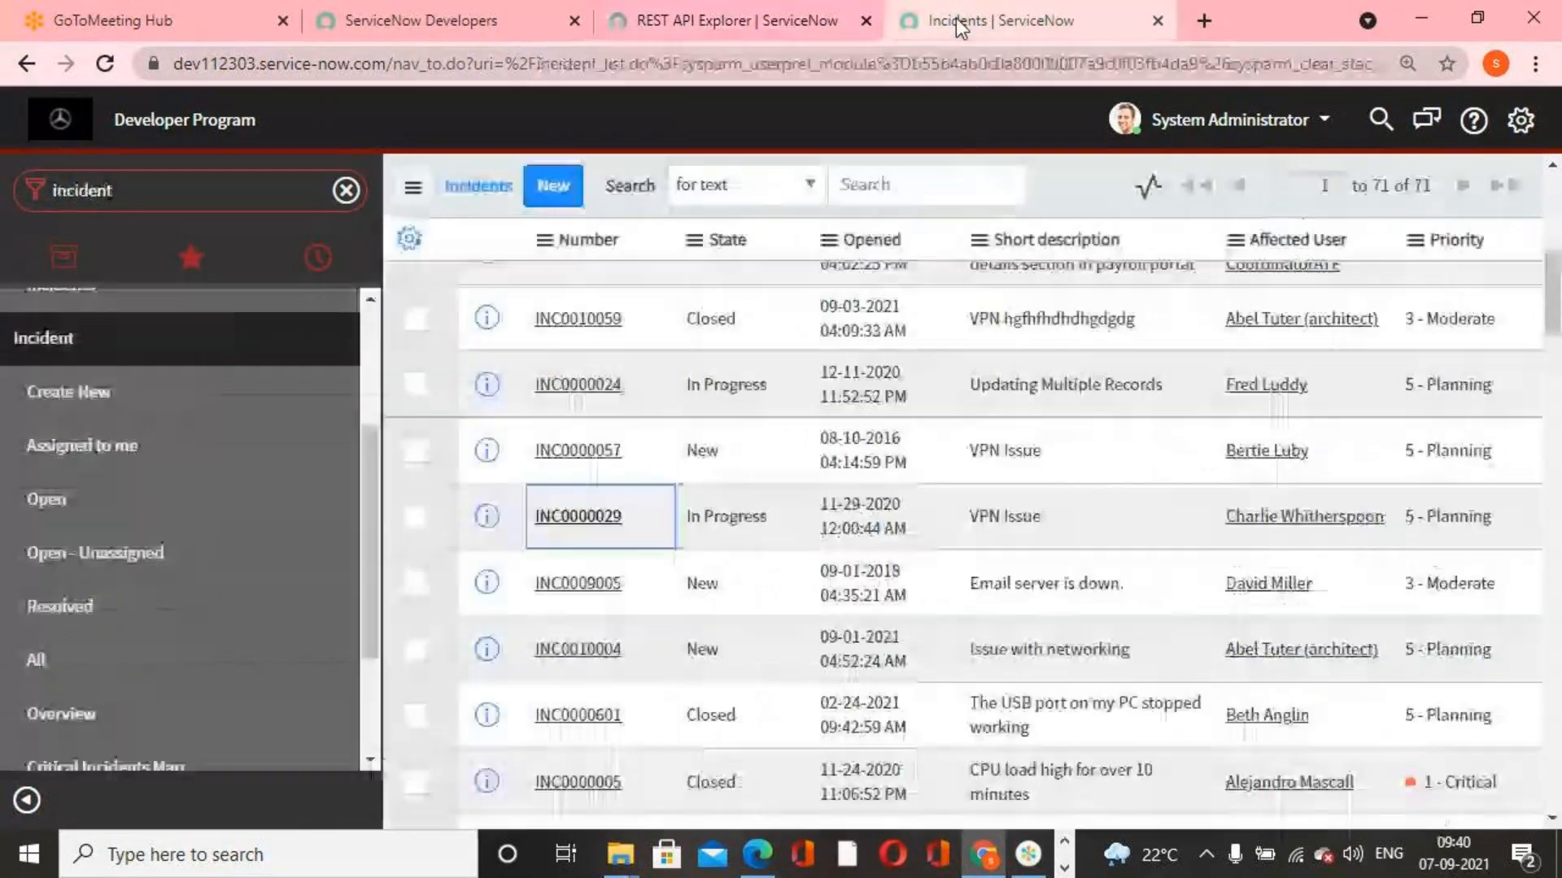
{"action": "left_click", "coordinate": [231, 201]}
{"action": "type", "text": "ui policy"}
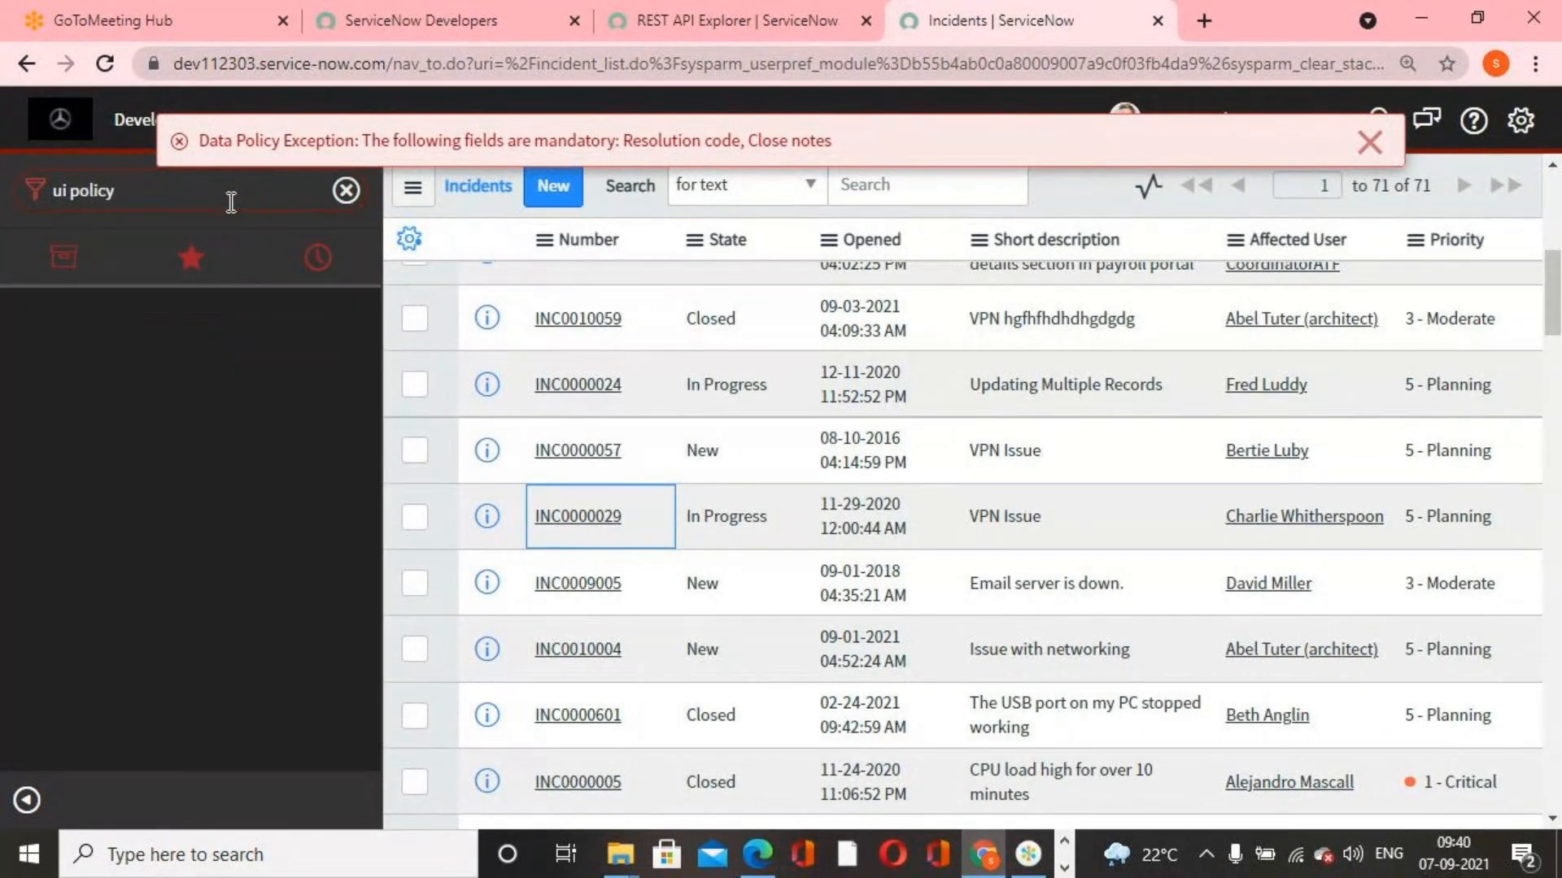
{"action": "scroll", "coordinate": [303, 662], "scroll_direction": "down", "scroll_amount": 2}
{"action": "left_click", "coordinate": [160, 746]}
{"action": "left_click", "coordinate": [1369, 141]}
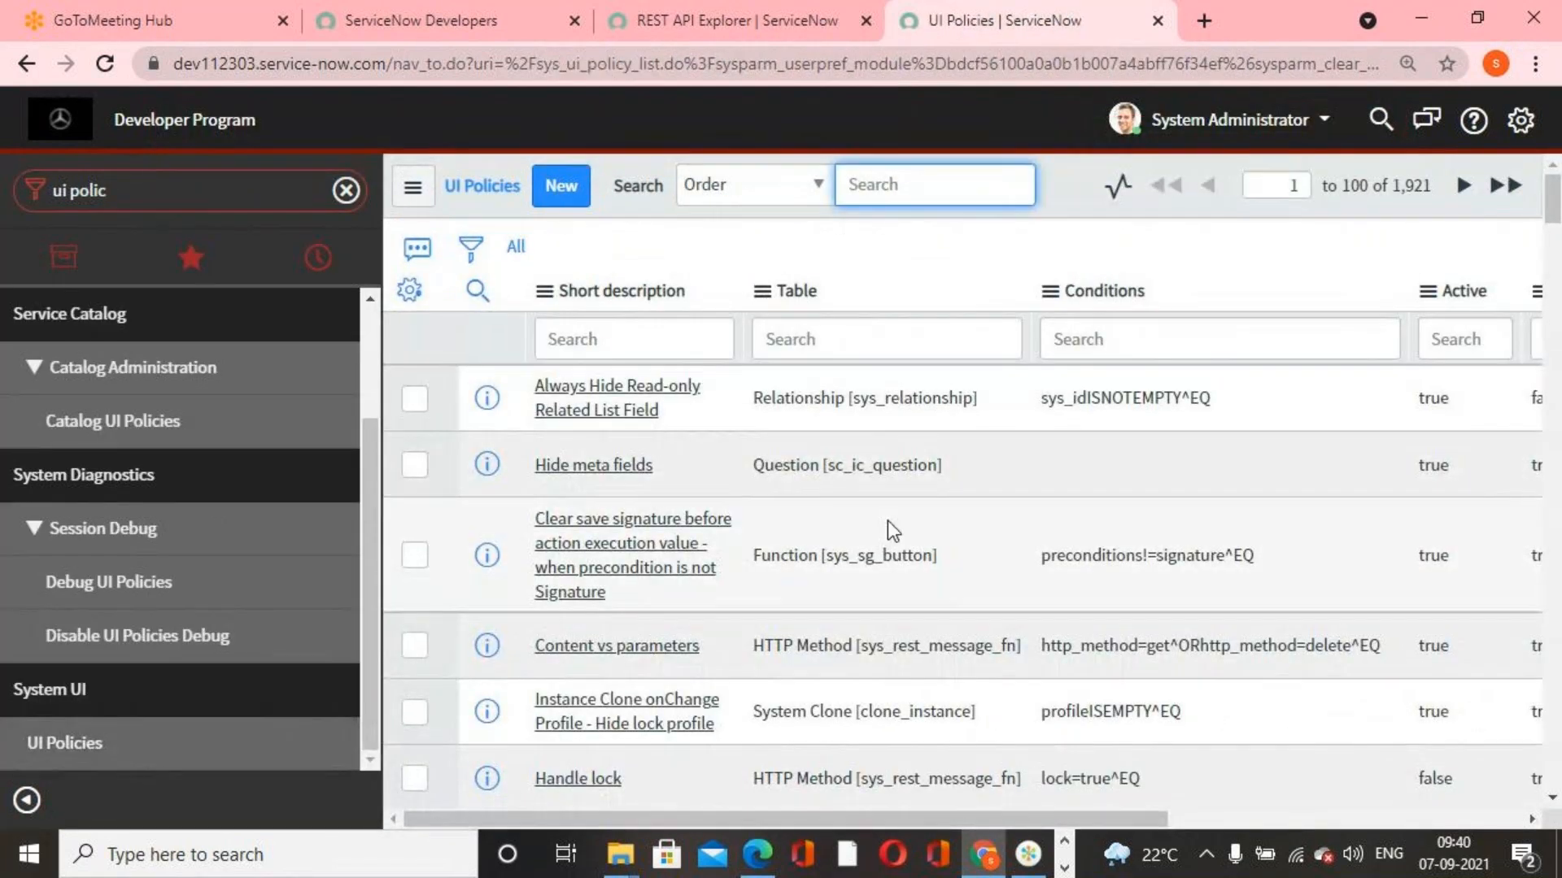
Filter the UI policies to those whose table starts with "incident"
{"action": "scroll", "coordinate": [886, 520], "scroll_direction": "down", "scroll_amount": 4}
{"action": "scroll", "coordinate": [1007, 589], "scroll_direction": "up", "scroll_amount": 5}
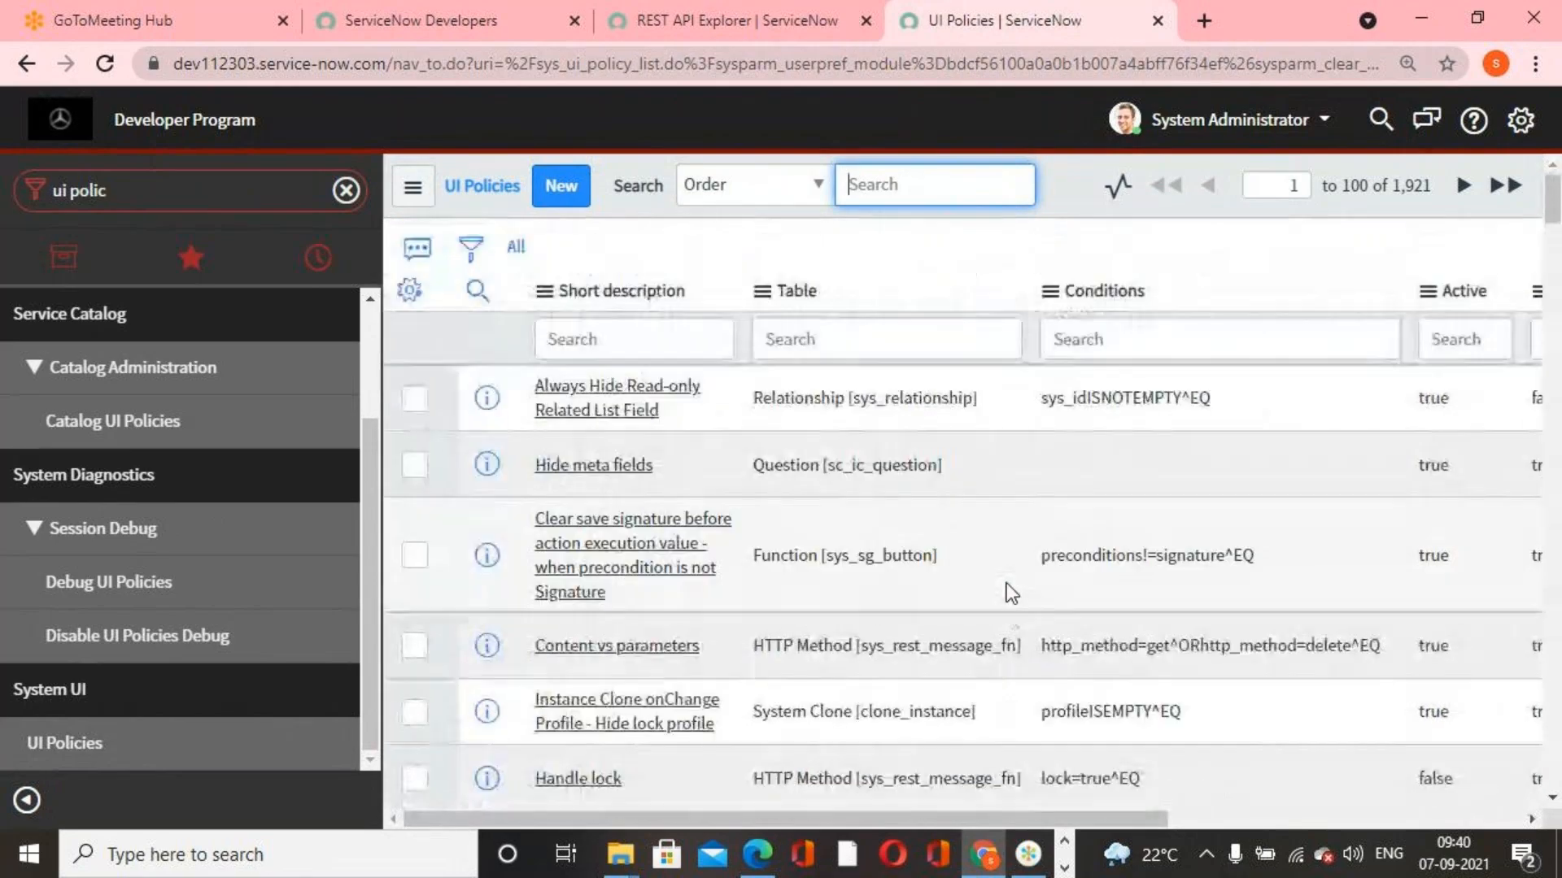
{"action": "left_click", "coordinate": [887, 345]}
{"action": "type", "text": "incident"}
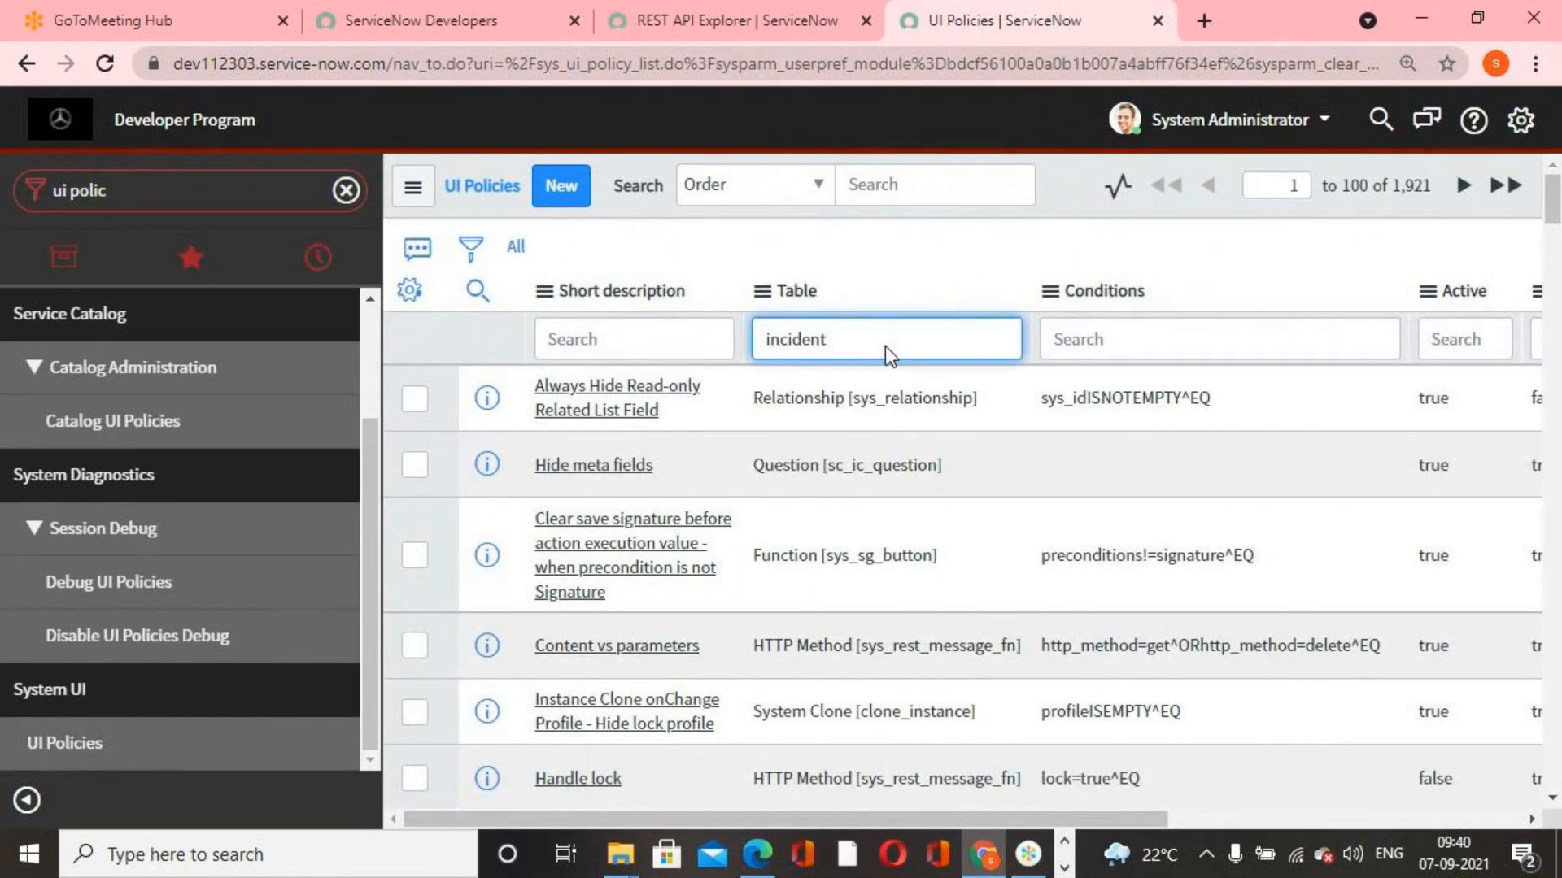
{"action": "key", "text": "Return"}
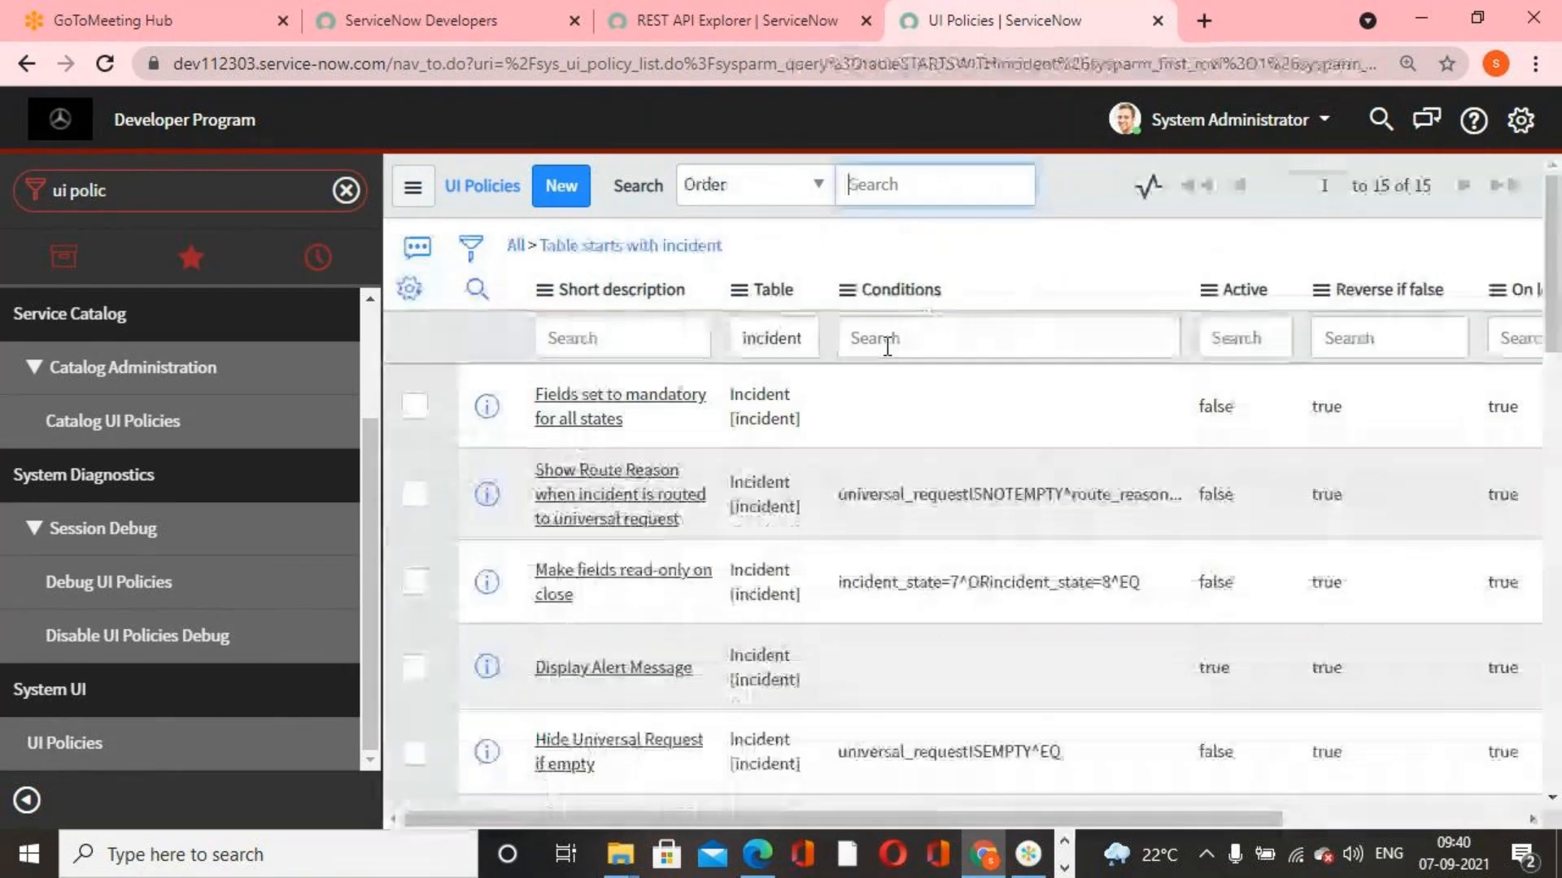
Open the incident UI policy that makes Resolution Code and Resolution notes mandatory when the state is Resolved
{"action": "scroll", "coordinate": [627, 664], "scroll_direction": "down", "scroll_amount": 3}
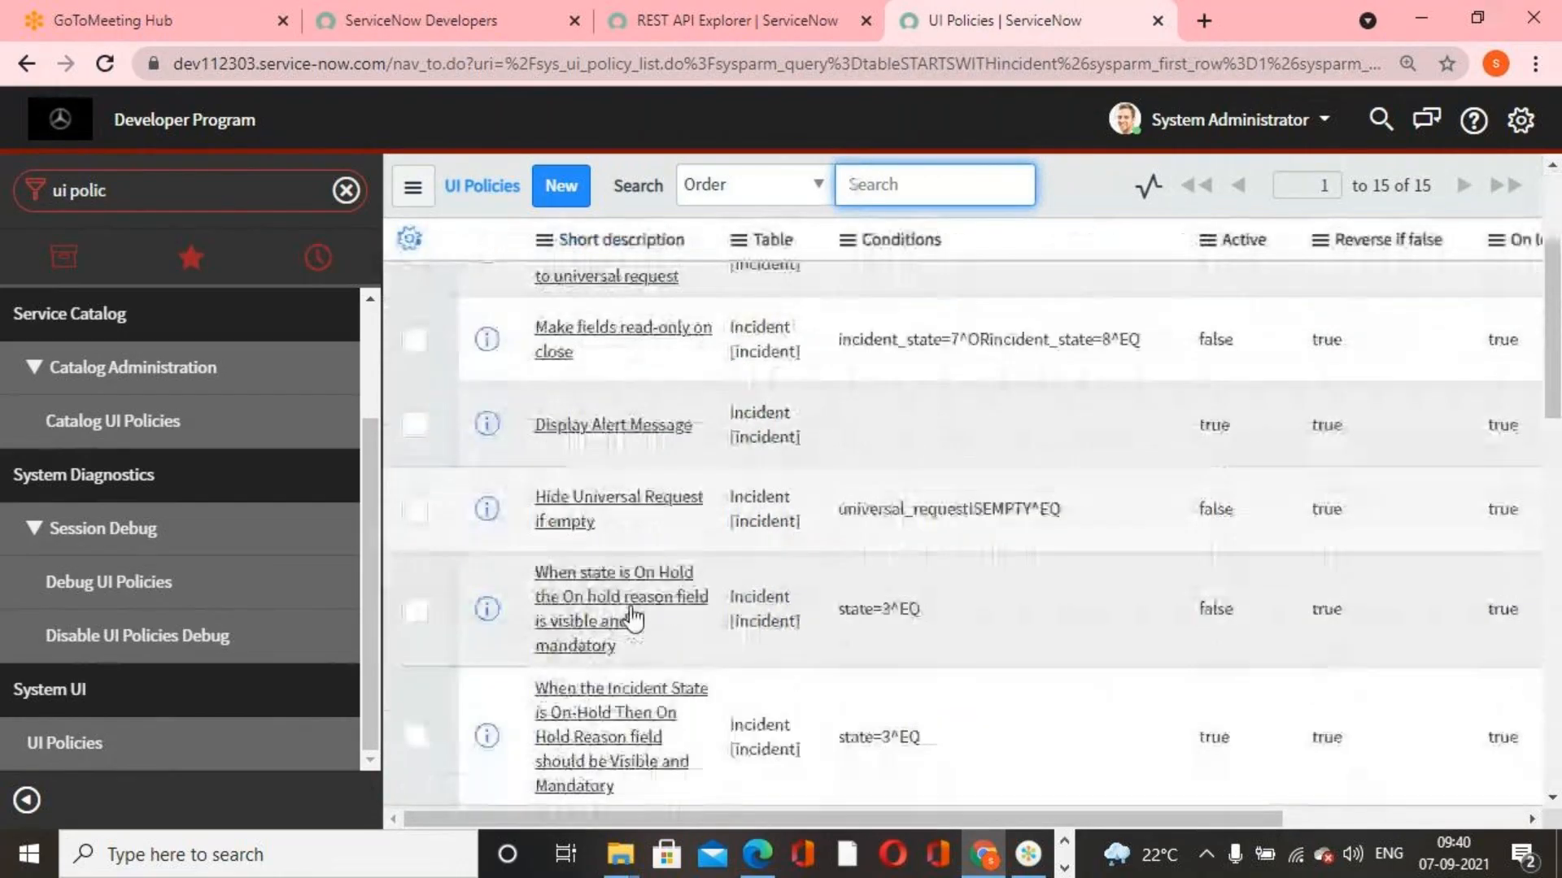
{"action": "scroll", "coordinate": [631, 642], "scroll_direction": "up", "scroll_amount": 3}
{"action": "scroll", "coordinate": [634, 610], "scroll_direction": "down", "scroll_amount": 5}
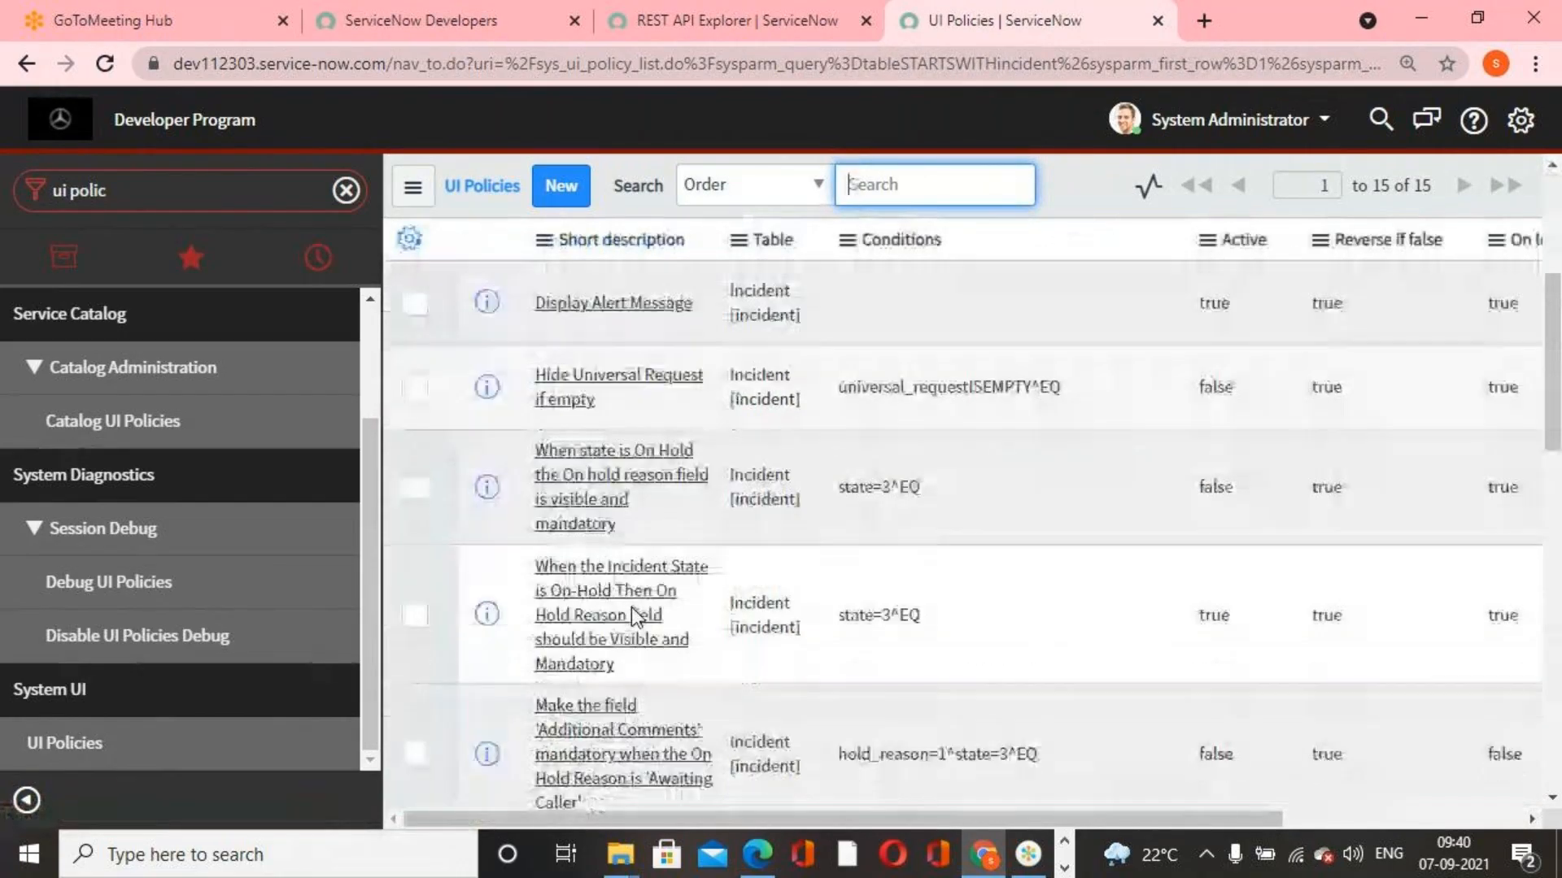
{"action": "scroll", "coordinate": [654, 630], "scroll_direction": "up", "scroll_amount": 5}
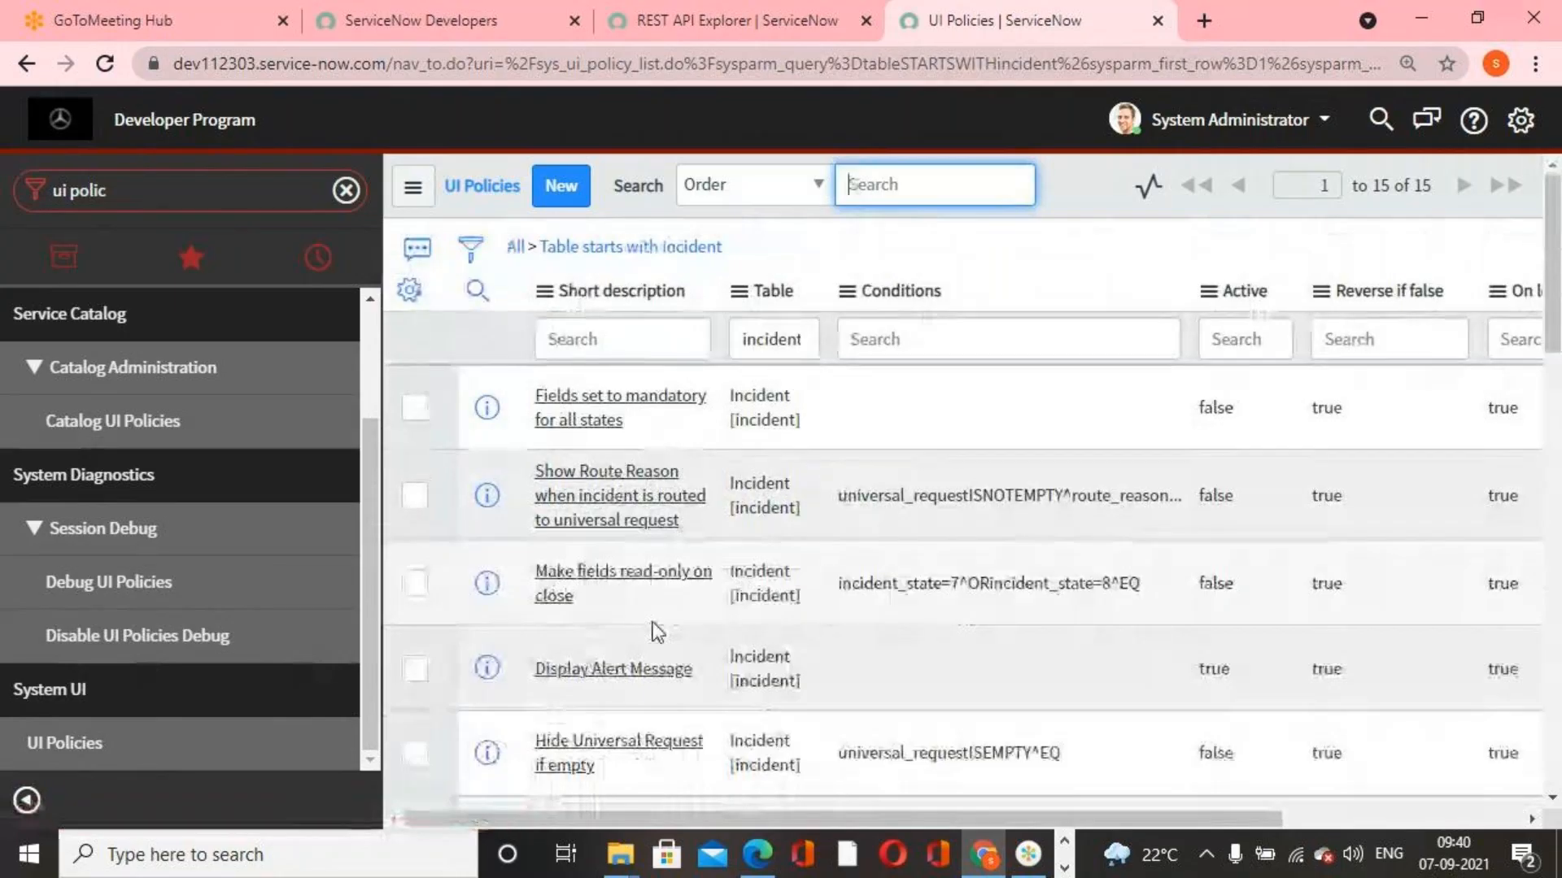
{"action": "scroll", "coordinate": [657, 632], "scroll_direction": "down", "scroll_amount": 5}
{"action": "scroll", "coordinate": [657, 632], "scroll_direction": "down", "scroll_amount": 3}
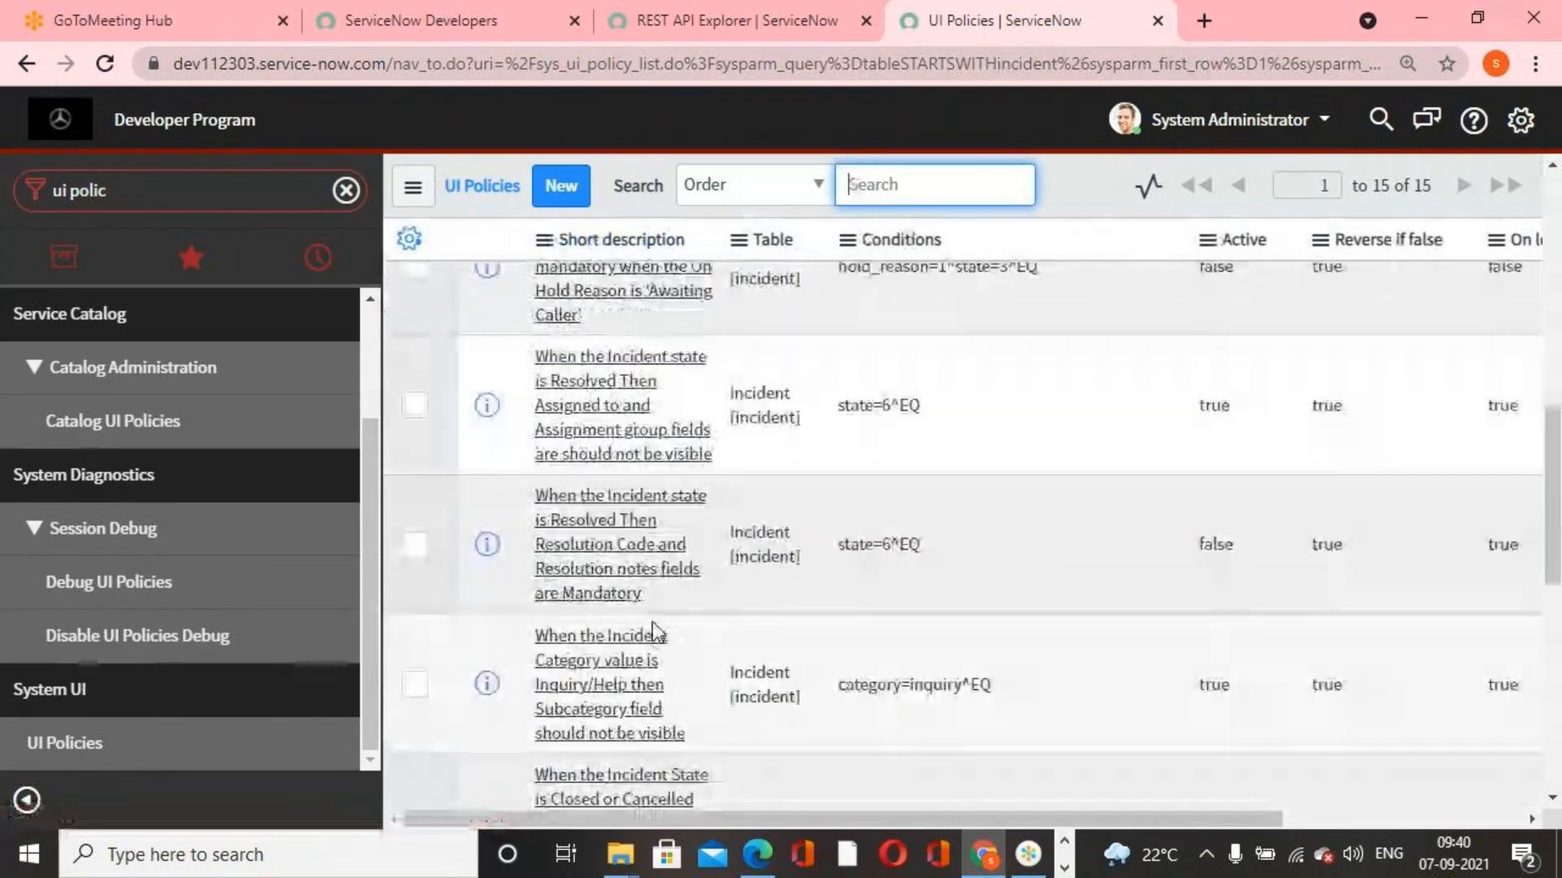
{"action": "left_click", "coordinate": [610, 564]}
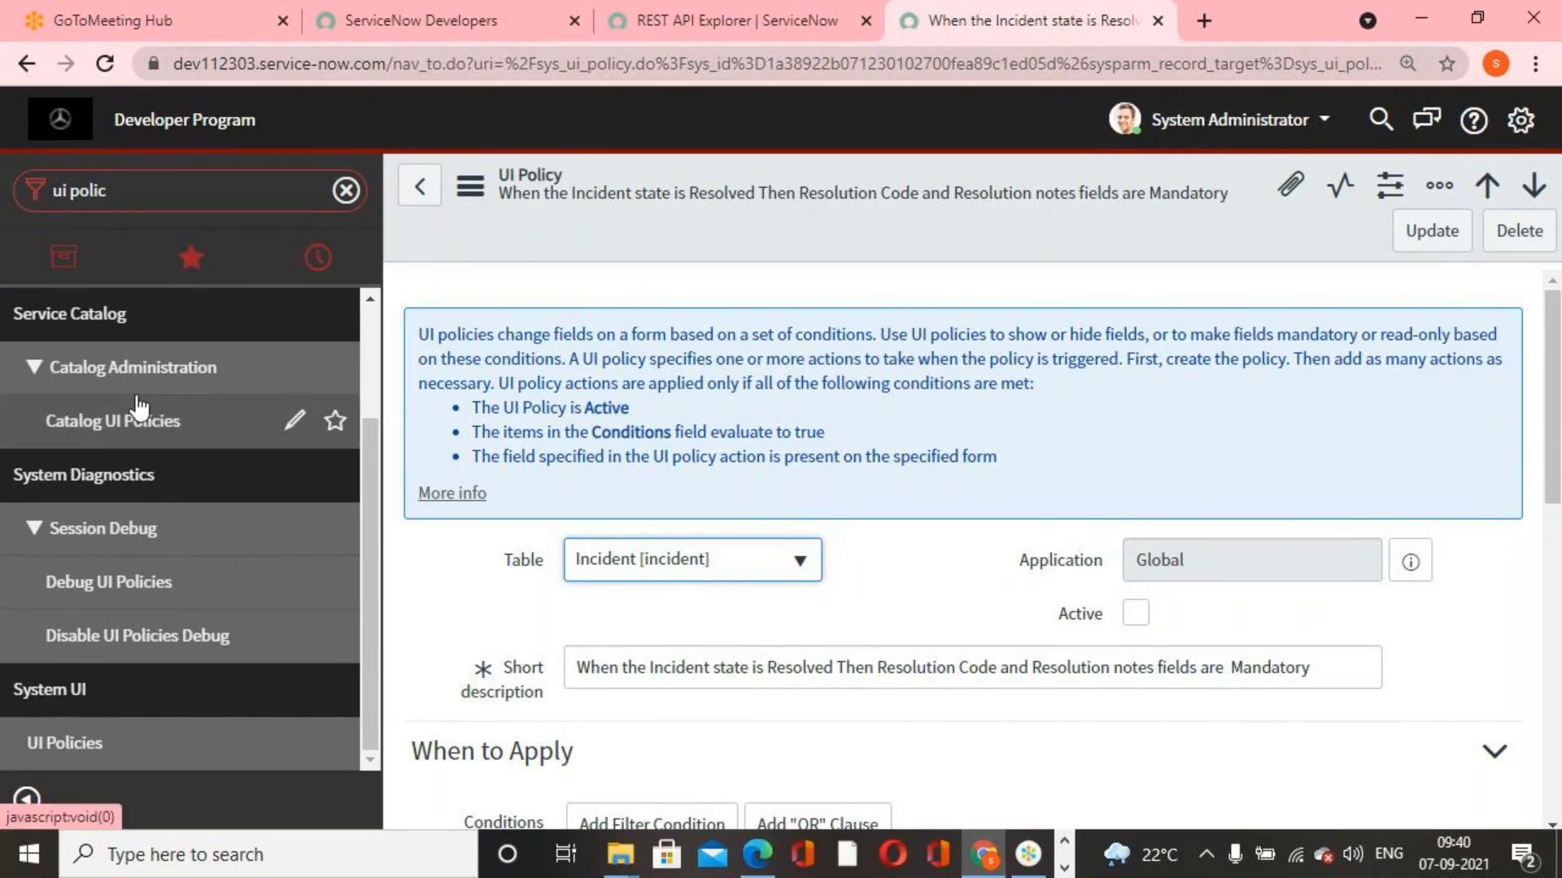
Open incident INC0010082 from the list of all incidents
{"action": "left_click", "coordinate": [167, 204]}
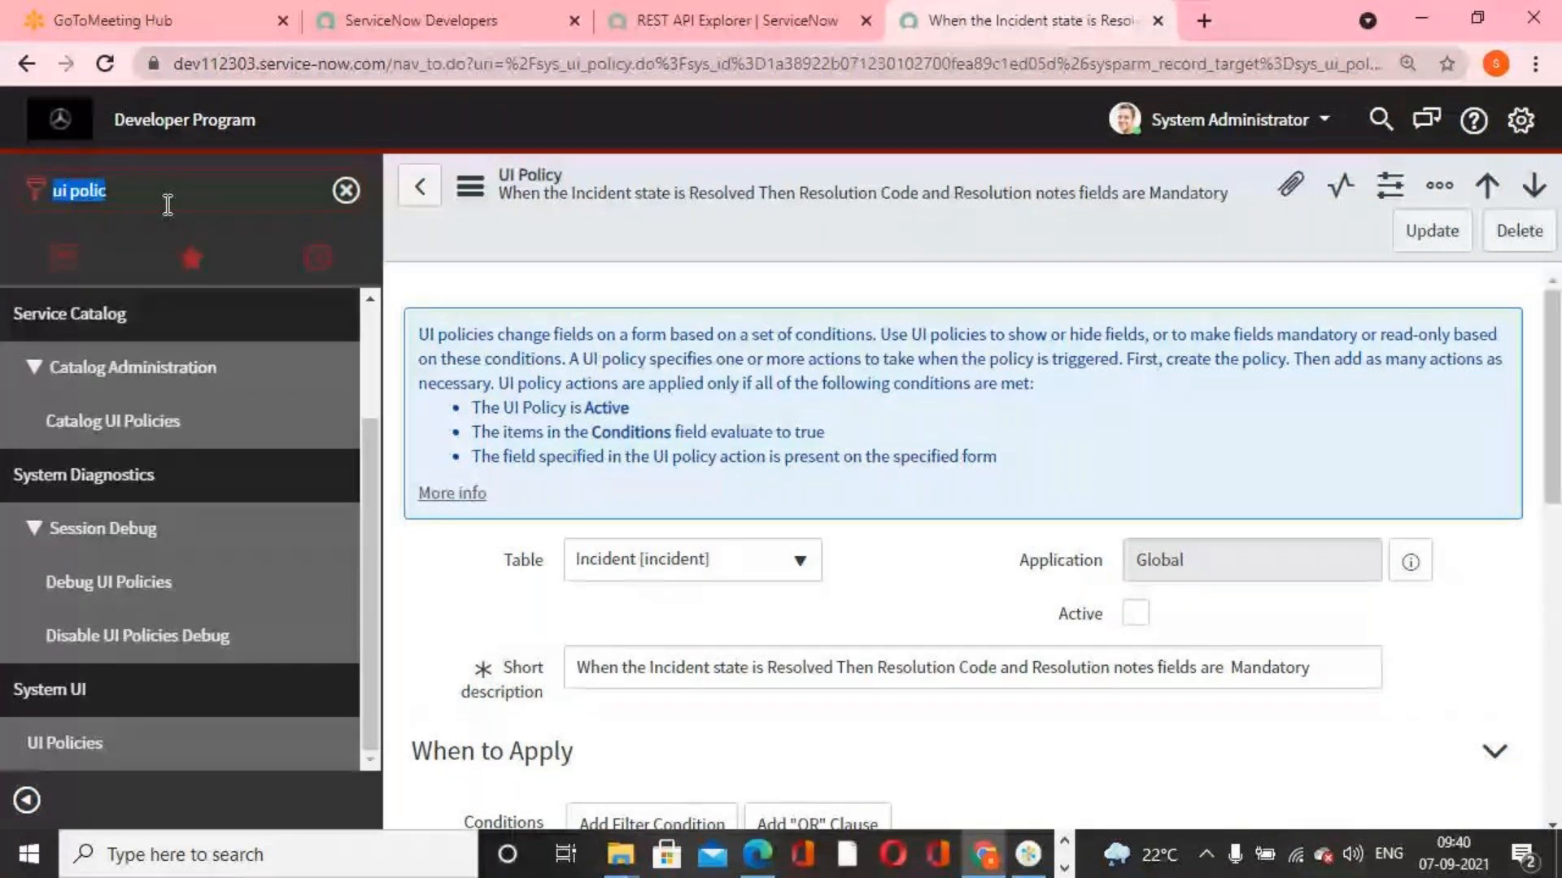
{"action": "type", "text": "incident"}
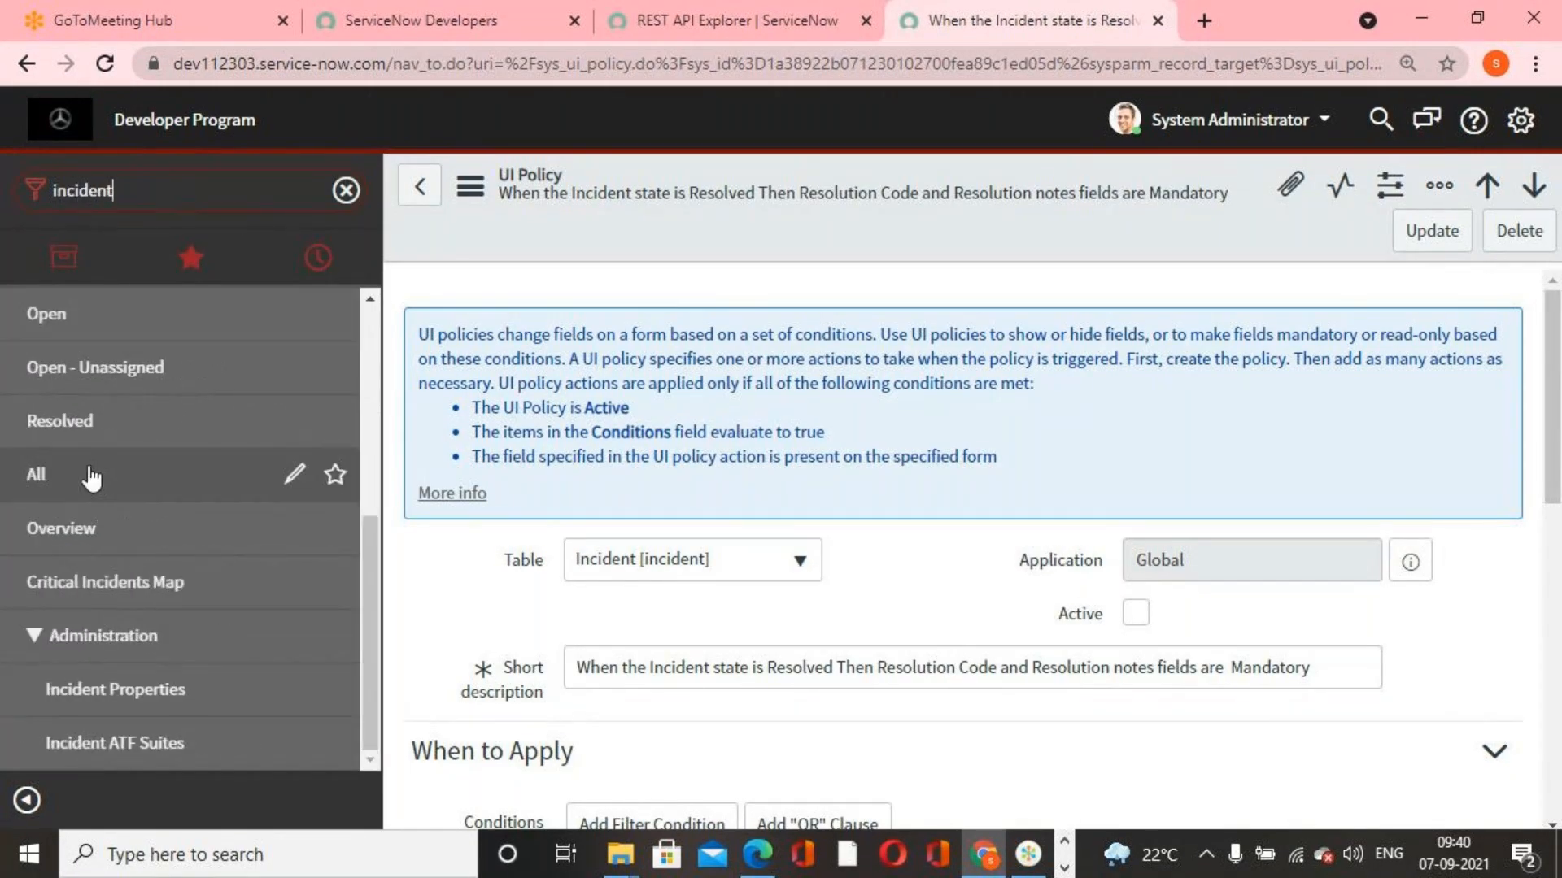
{"action": "left_click", "coordinate": [91, 479]}
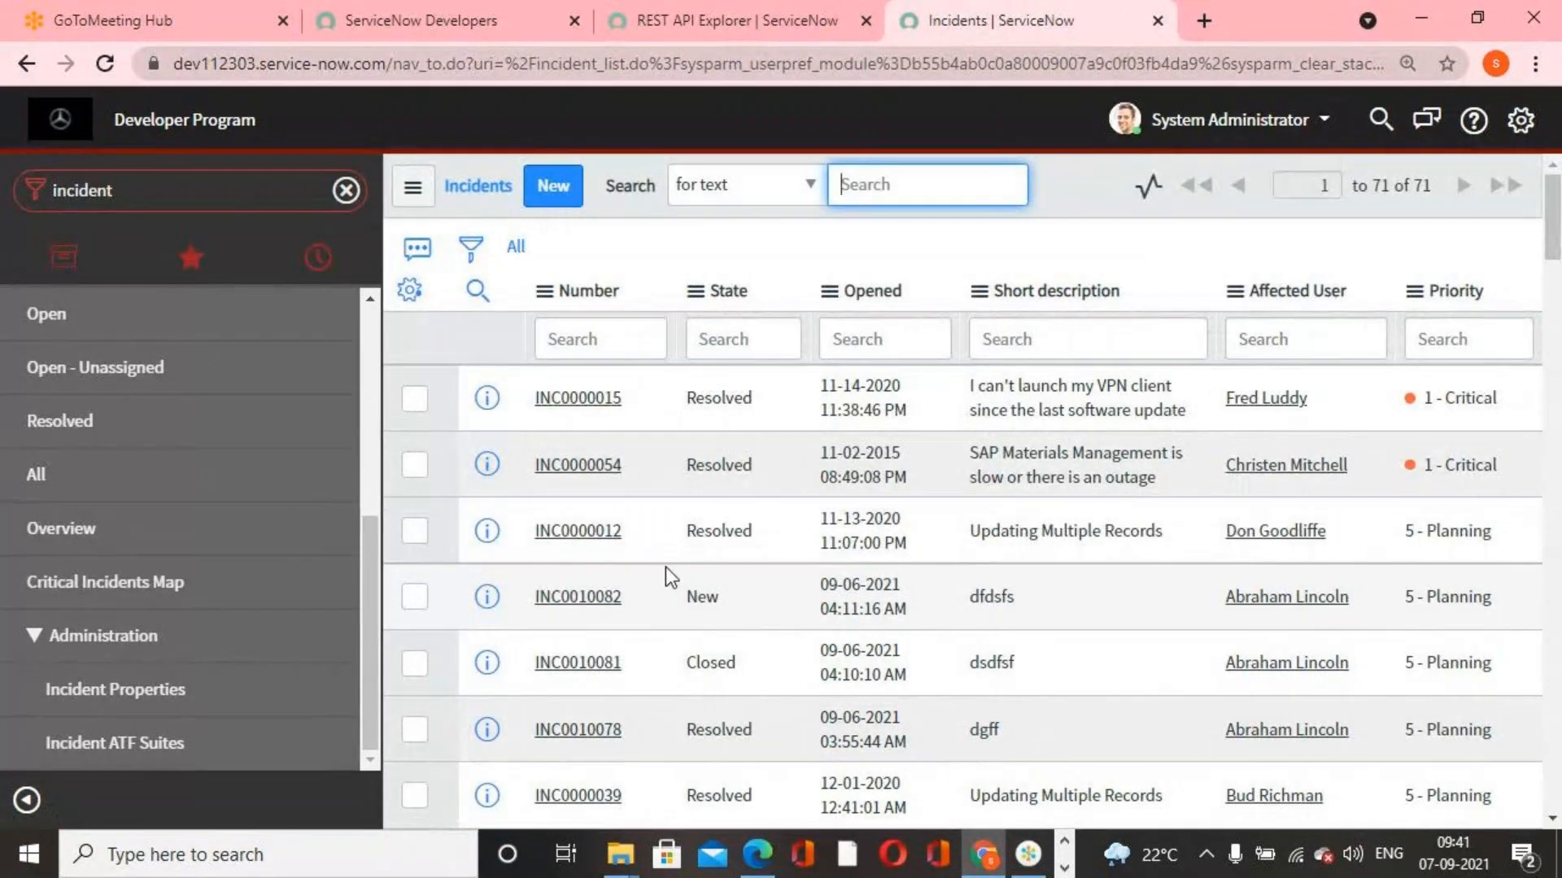
{"action": "left_click", "coordinate": [607, 601]}
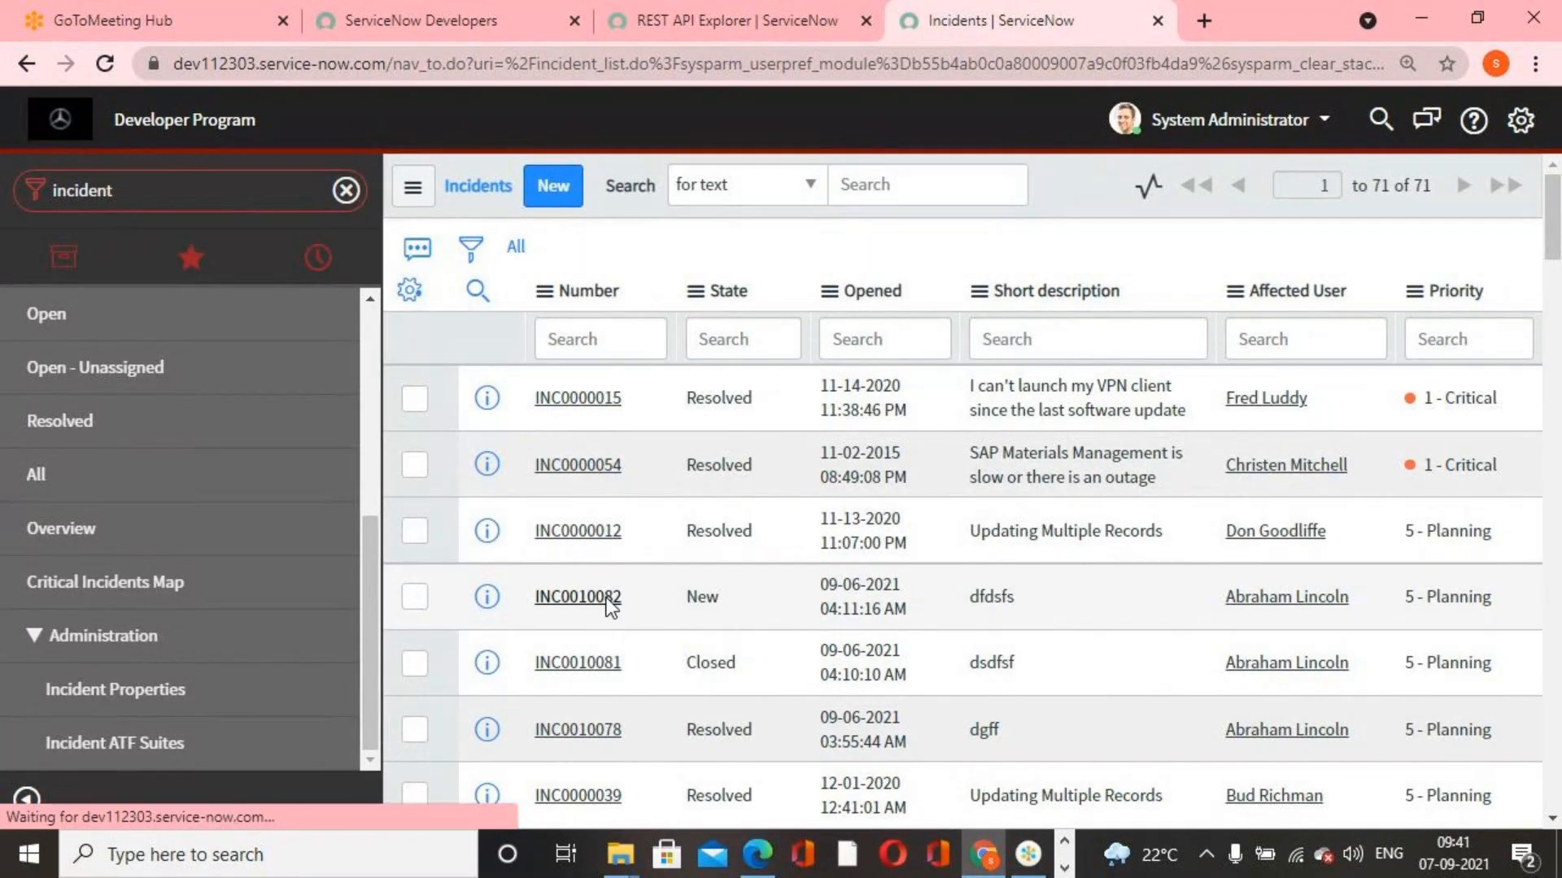
{"action": "left_click", "coordinate": [1269, 462]}
{"action": "left_click", "coordinate": [994, 199]}
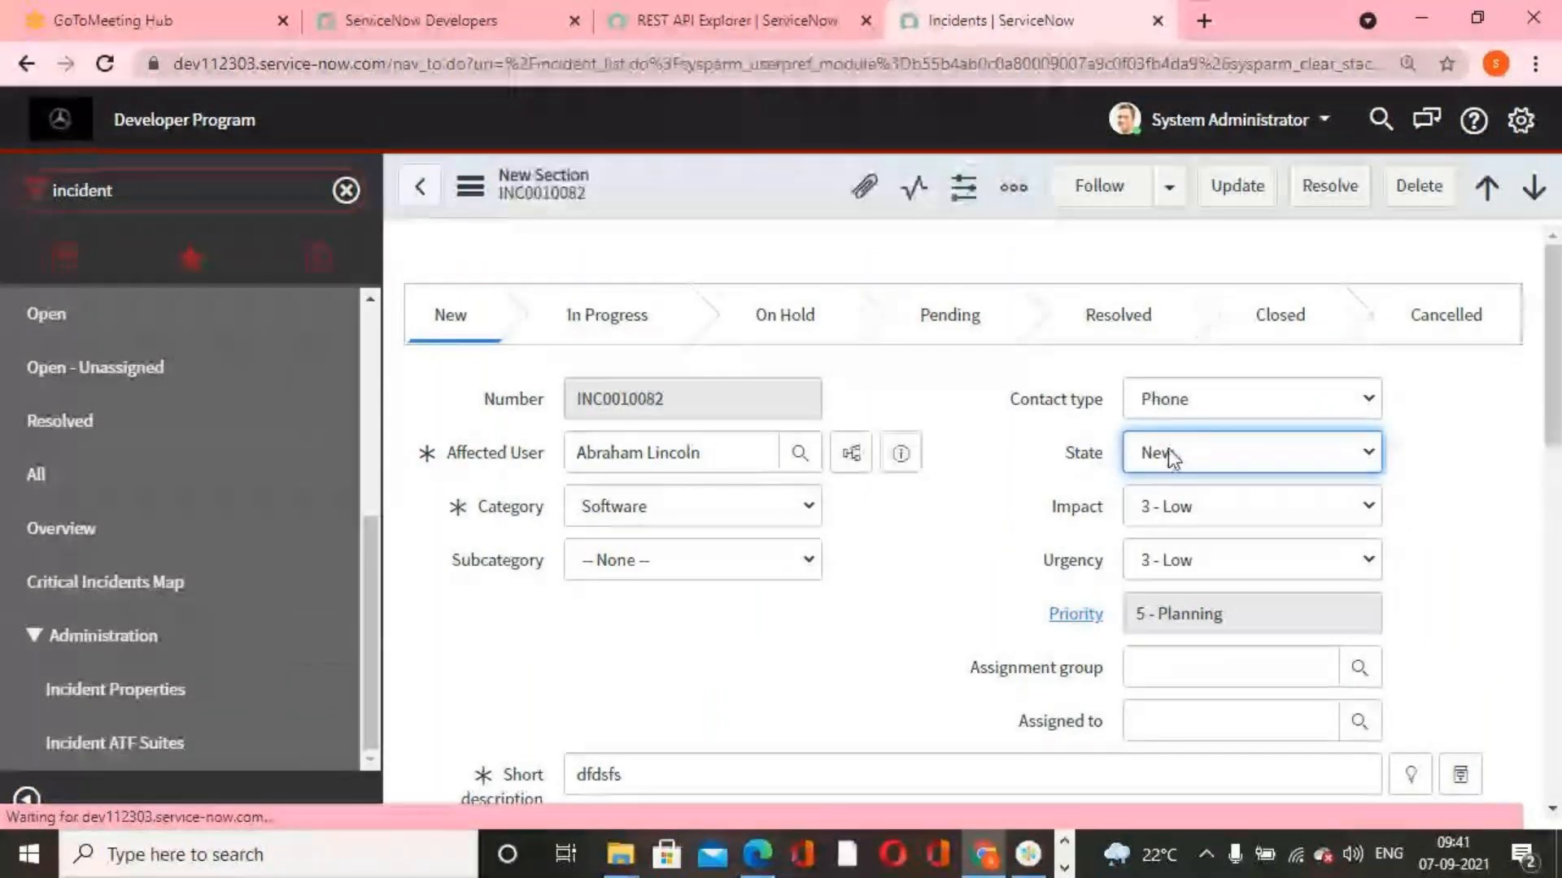
Try to update the incident with State set to Resolved and empty resolution fields, and return to the incident list without saving
{"action": "left_click", "coordinate": [1169, 452]}
{"action": "left_click", "coordinate": [1190, 556]}
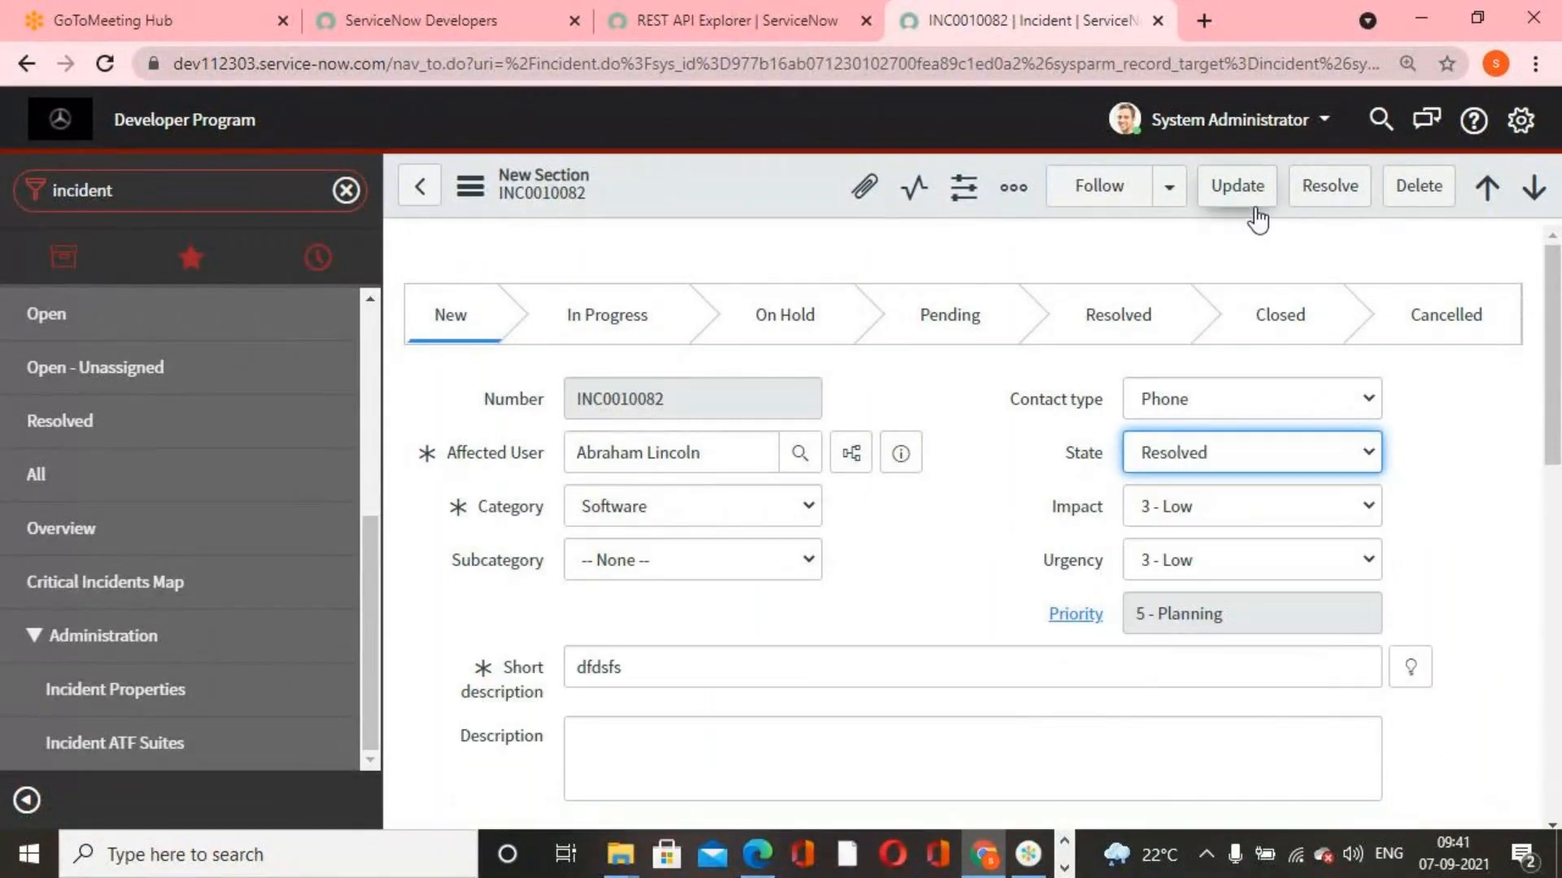
{"action": "left_click", "coordinate": [1236, 190]}
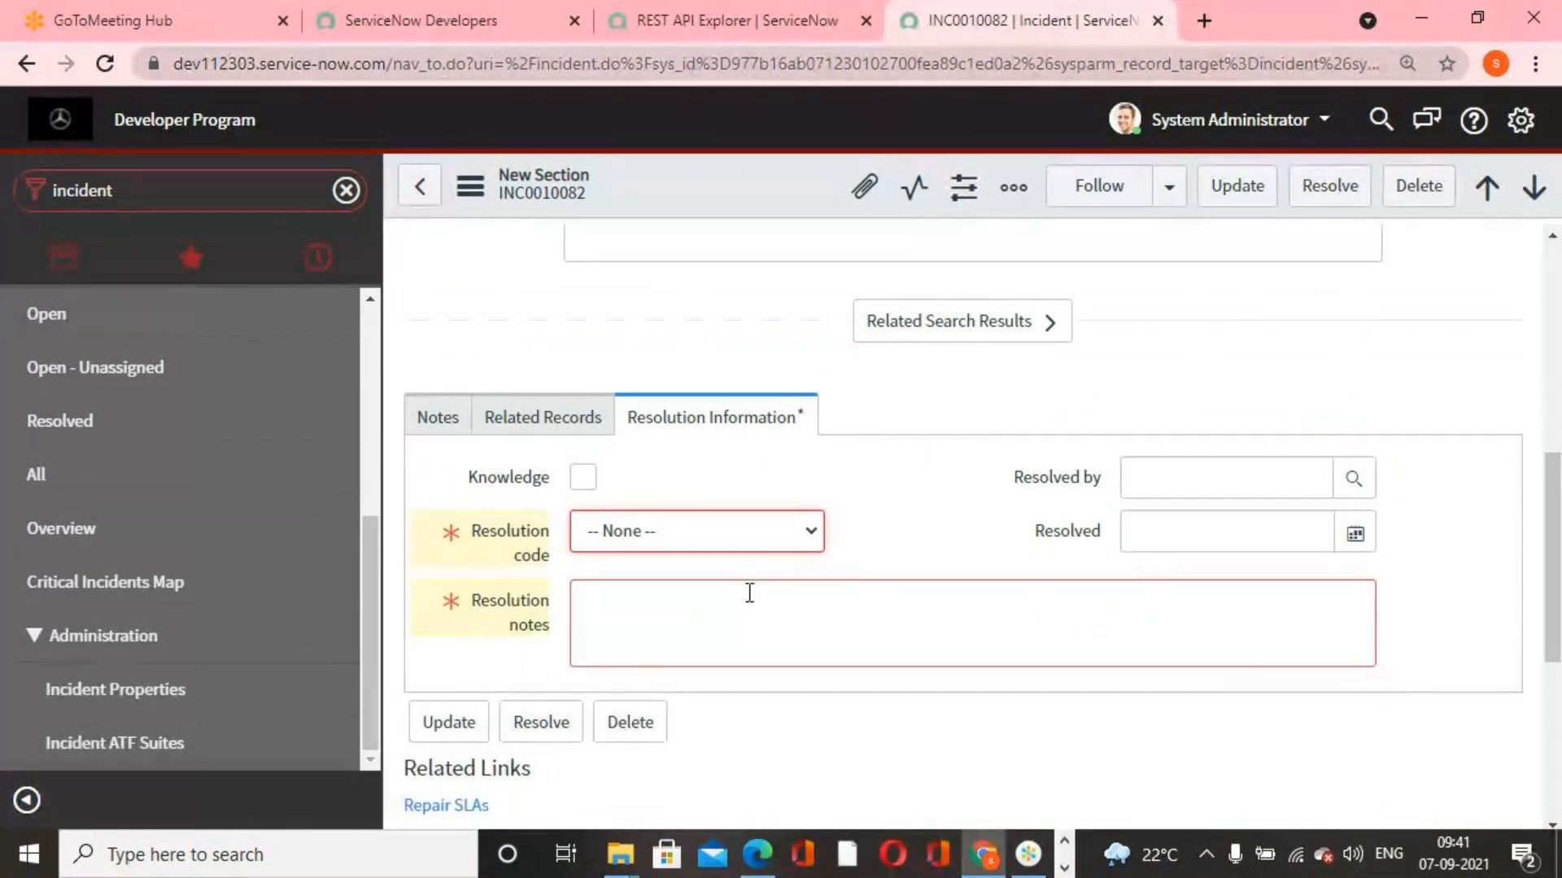
{"action": "scroll", "coordinate": [778, 607], "scroll_direction": "up", "scroll_amount": 2}
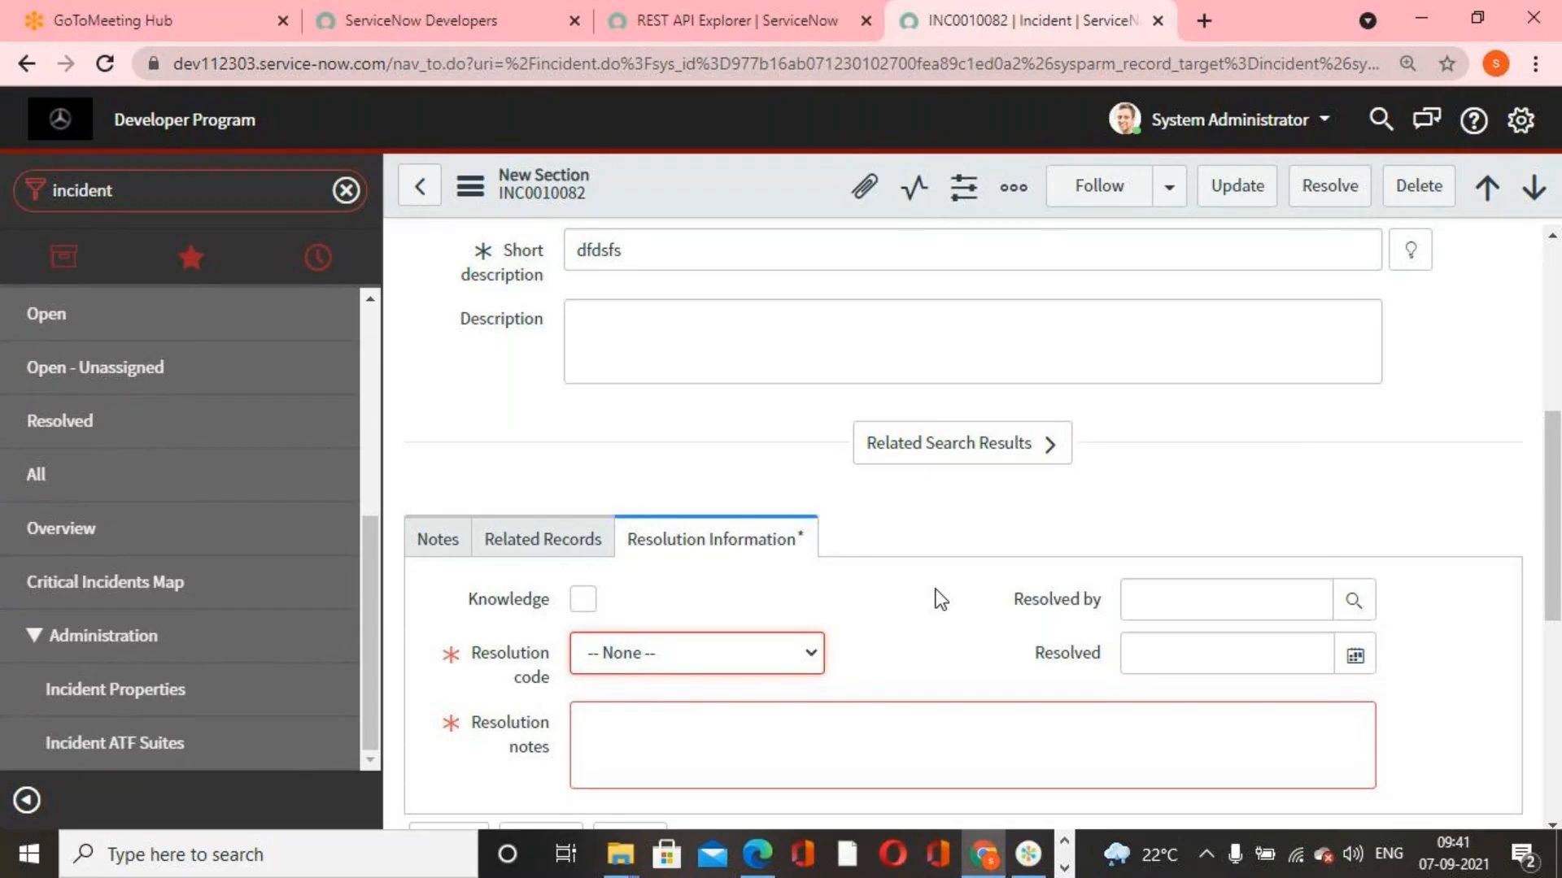
{"action": "scroll", "coordinate": [936, 587], "scroll_direction": "up", "scroll_amount": 3}
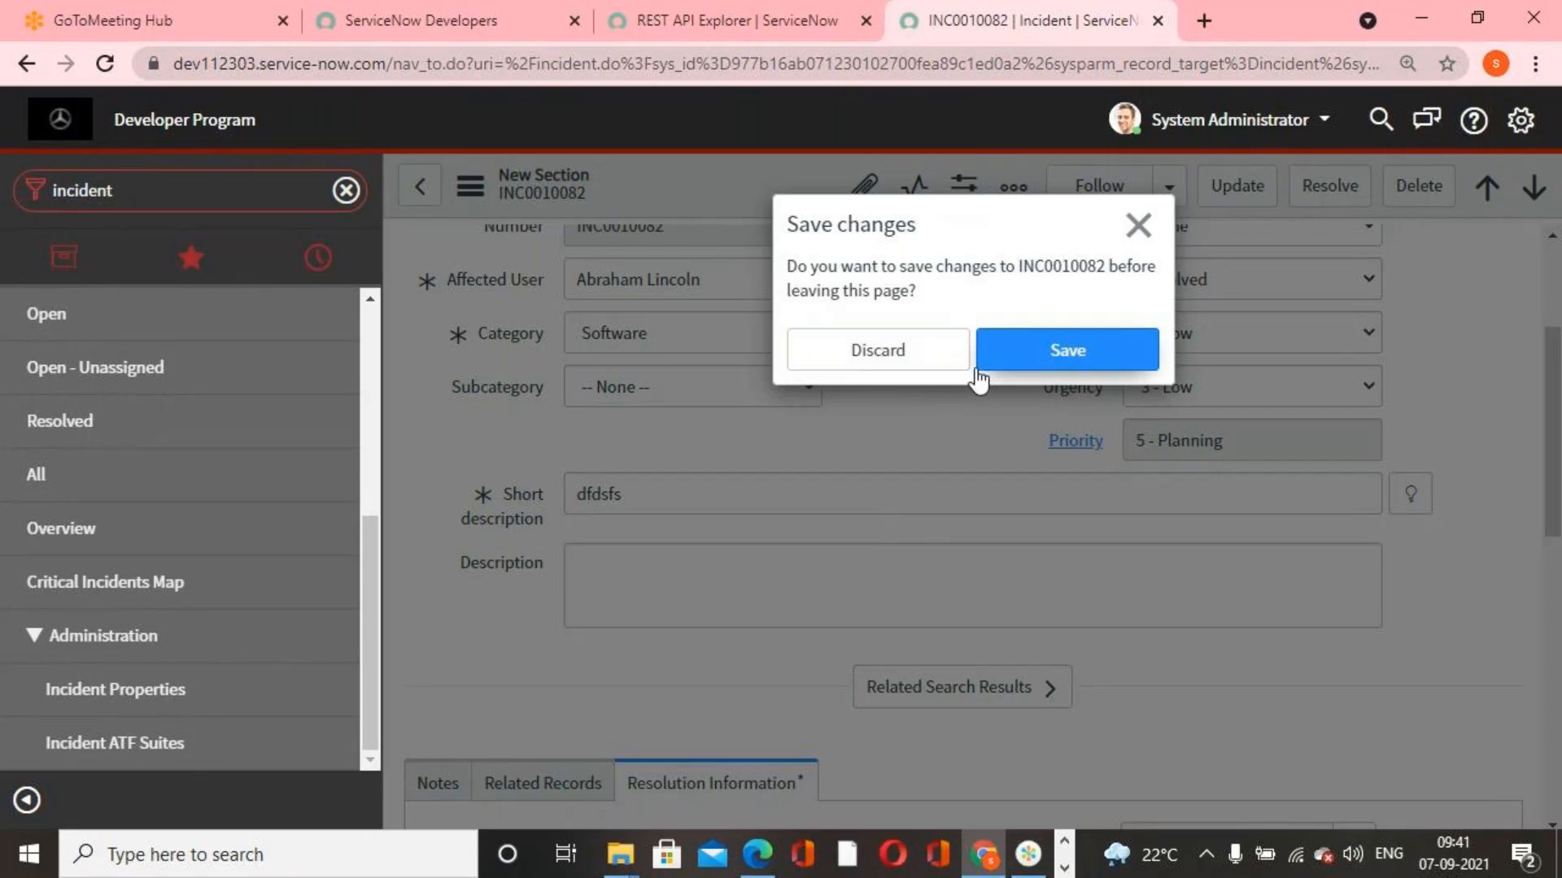
{"action": "left_click", "coordinate": [929, 358]}
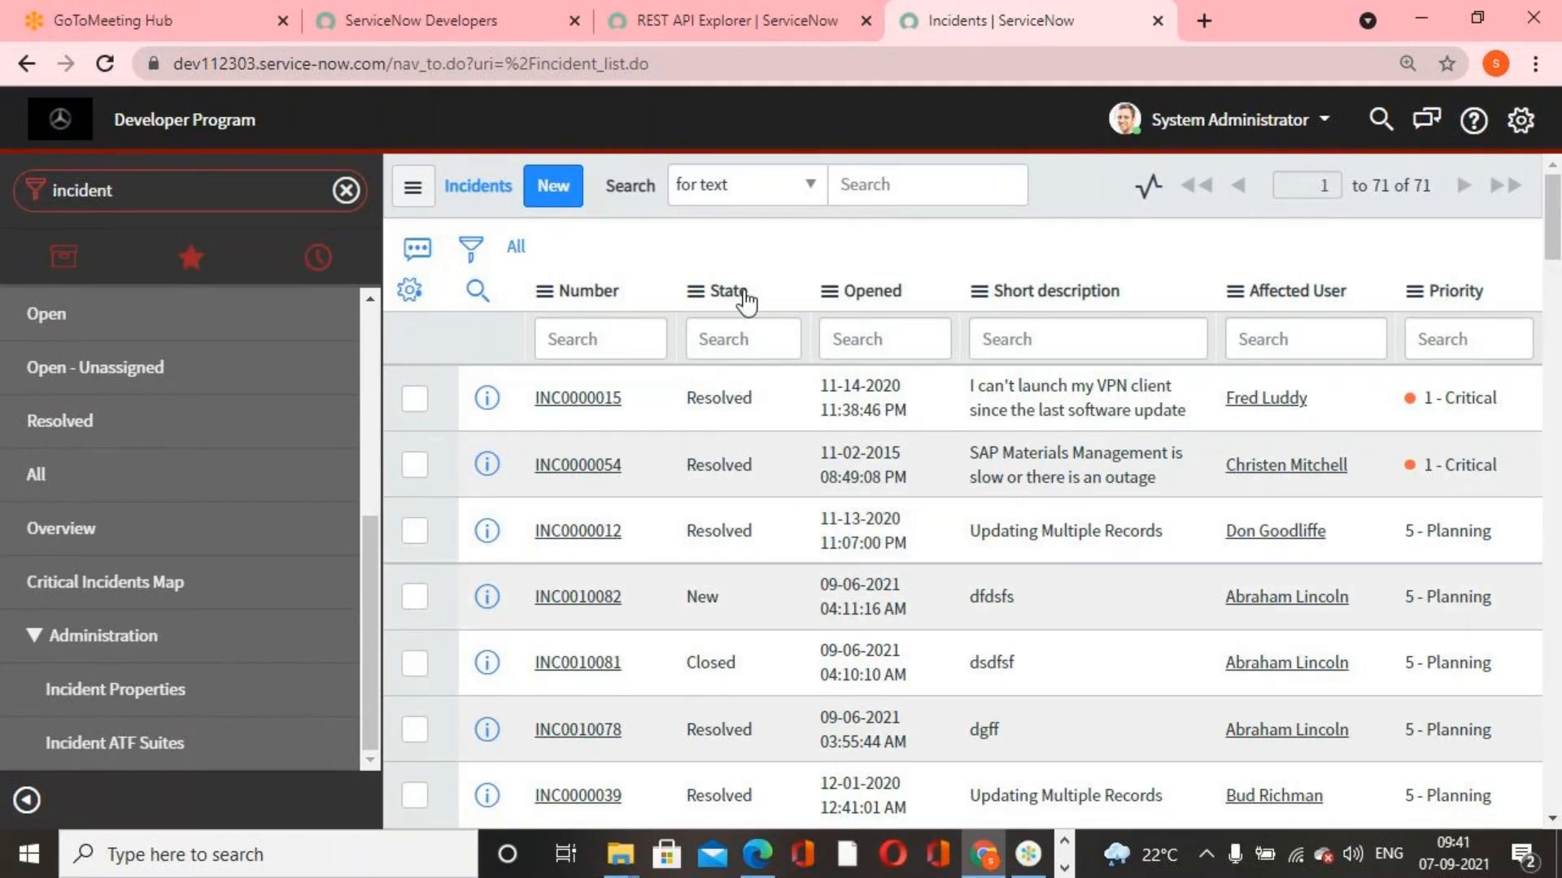
Reload the REST API Explorer and choose the Table API's Create a record (POST) operation
{"action": "left_click", "coordinate": [805, 31]}
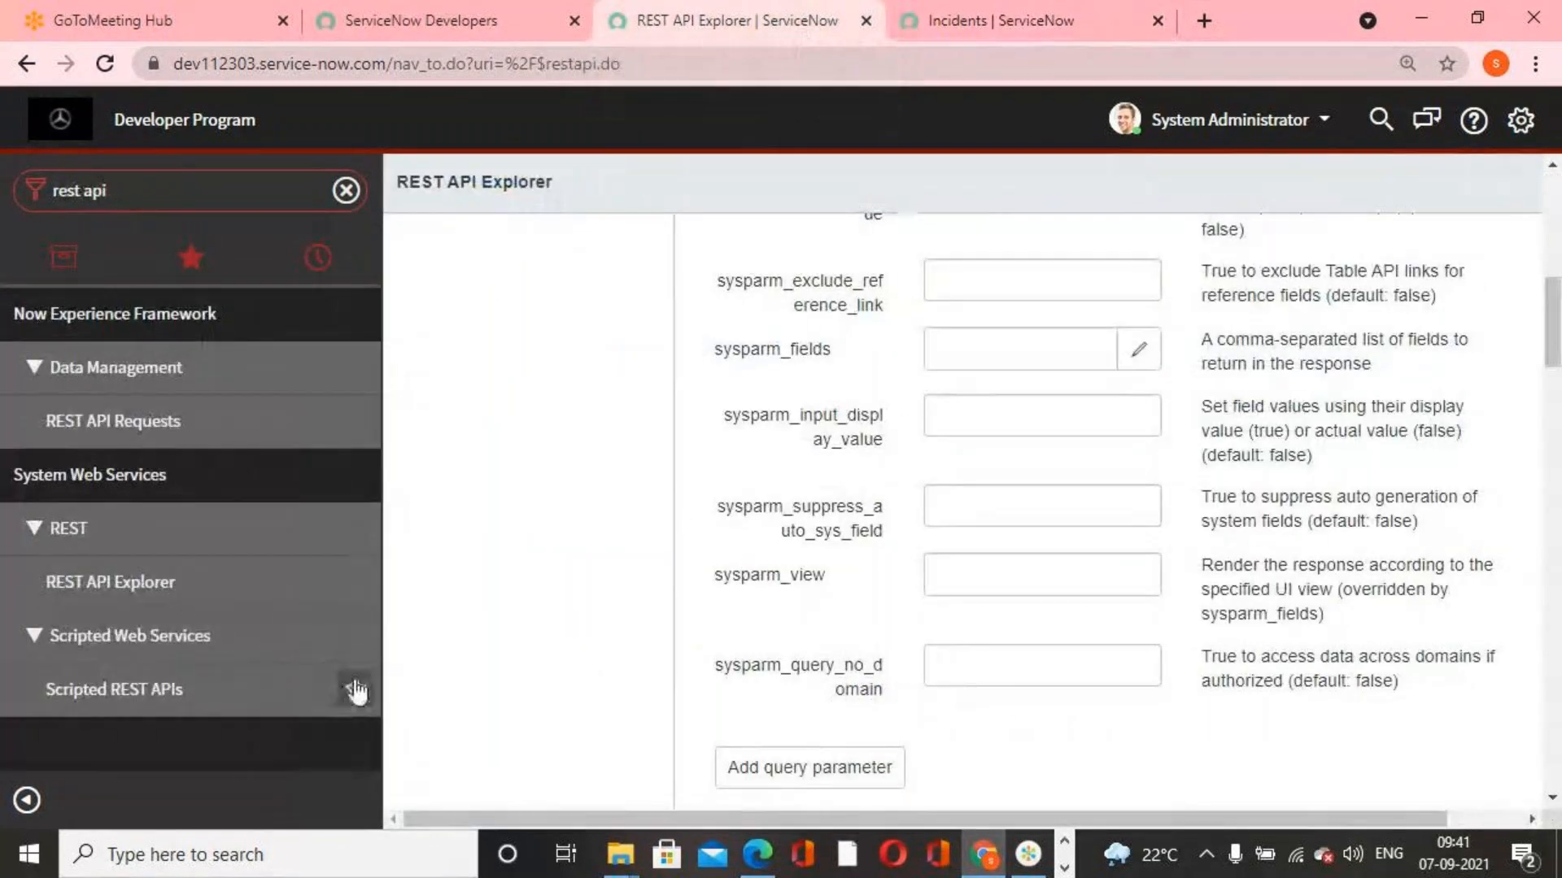
{"action": "left_click", "coordinate": [114, 424]}
{"action": "left_click", "coordinate": [230, 586]}
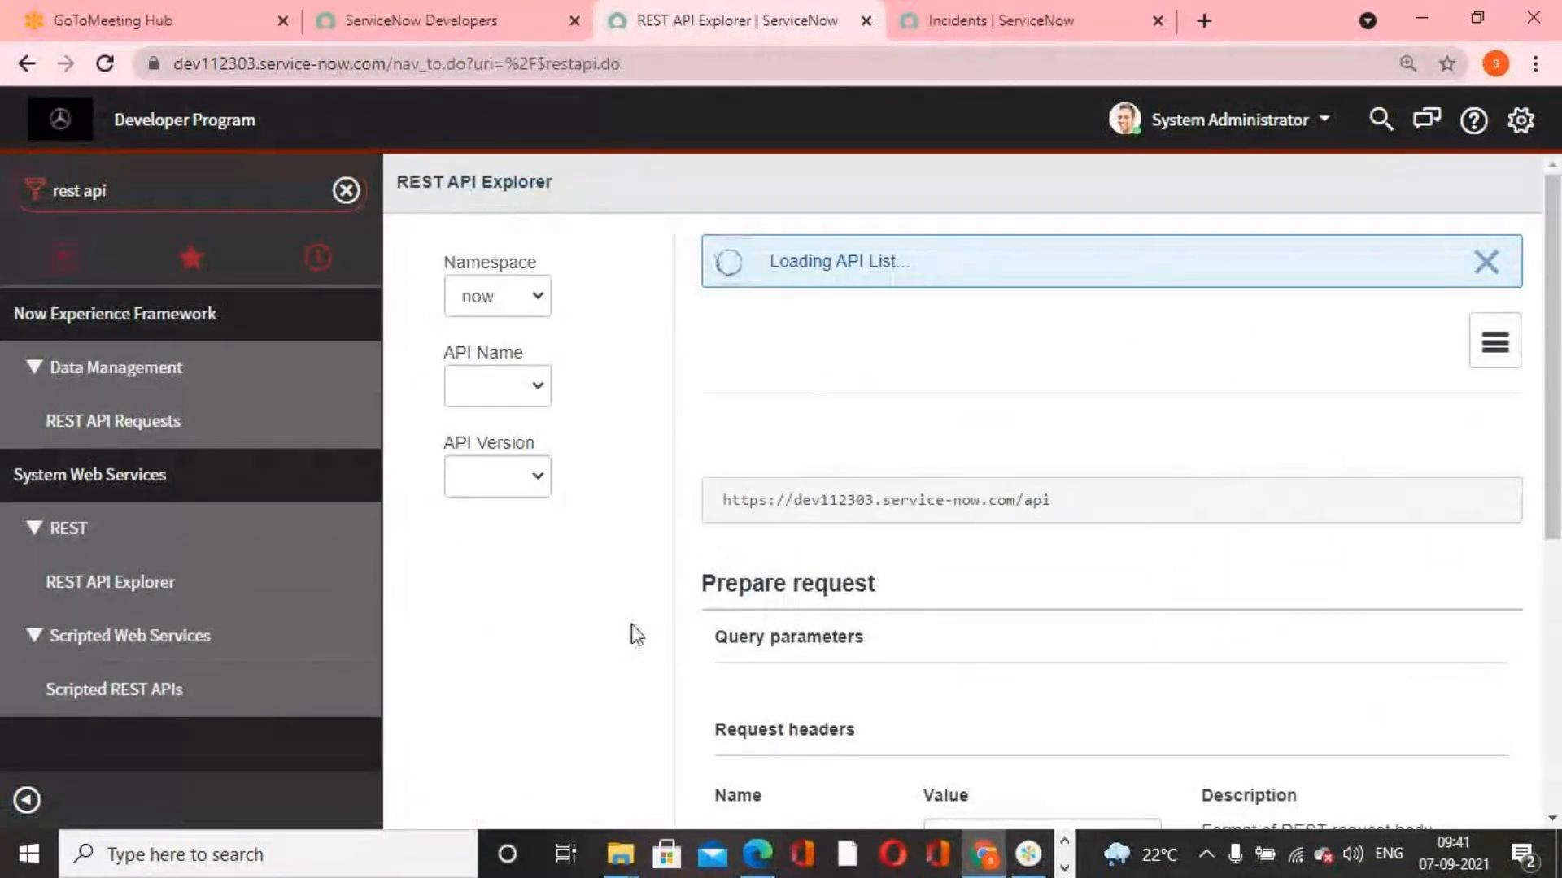
{"action": "left_click", "coordinate": [529, 597]}
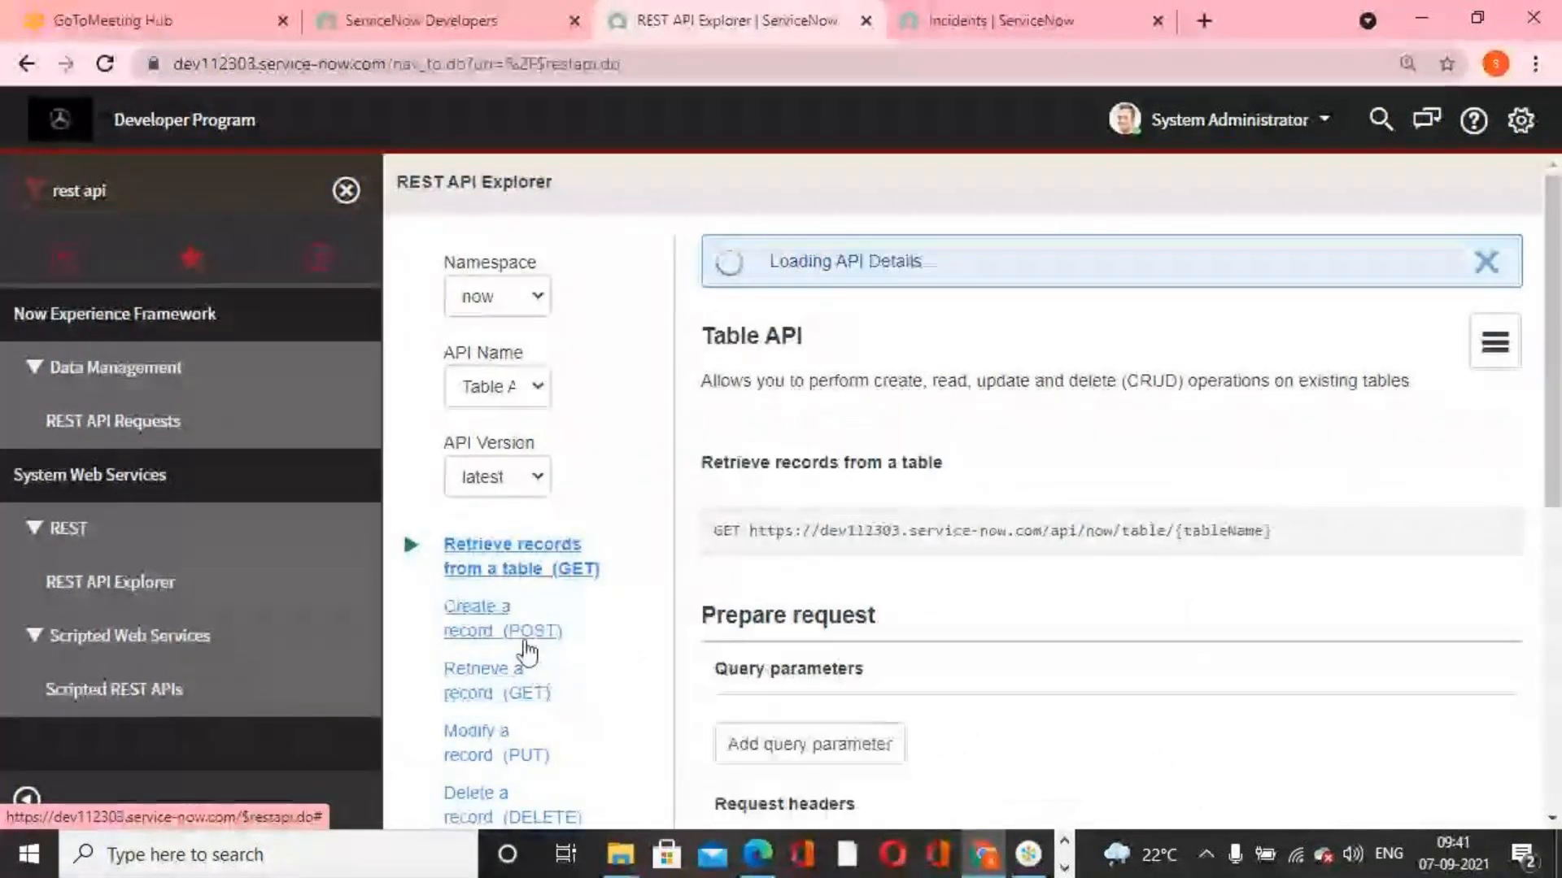
{"action": "left_click", "coordinate": [521, 651]}
Set the POST request's tableName path parameter to Incident (incident)
{"action": "scroll", "coordinate": [1186, 681], "scroll_direction": "down", "scroll_amount": 4}
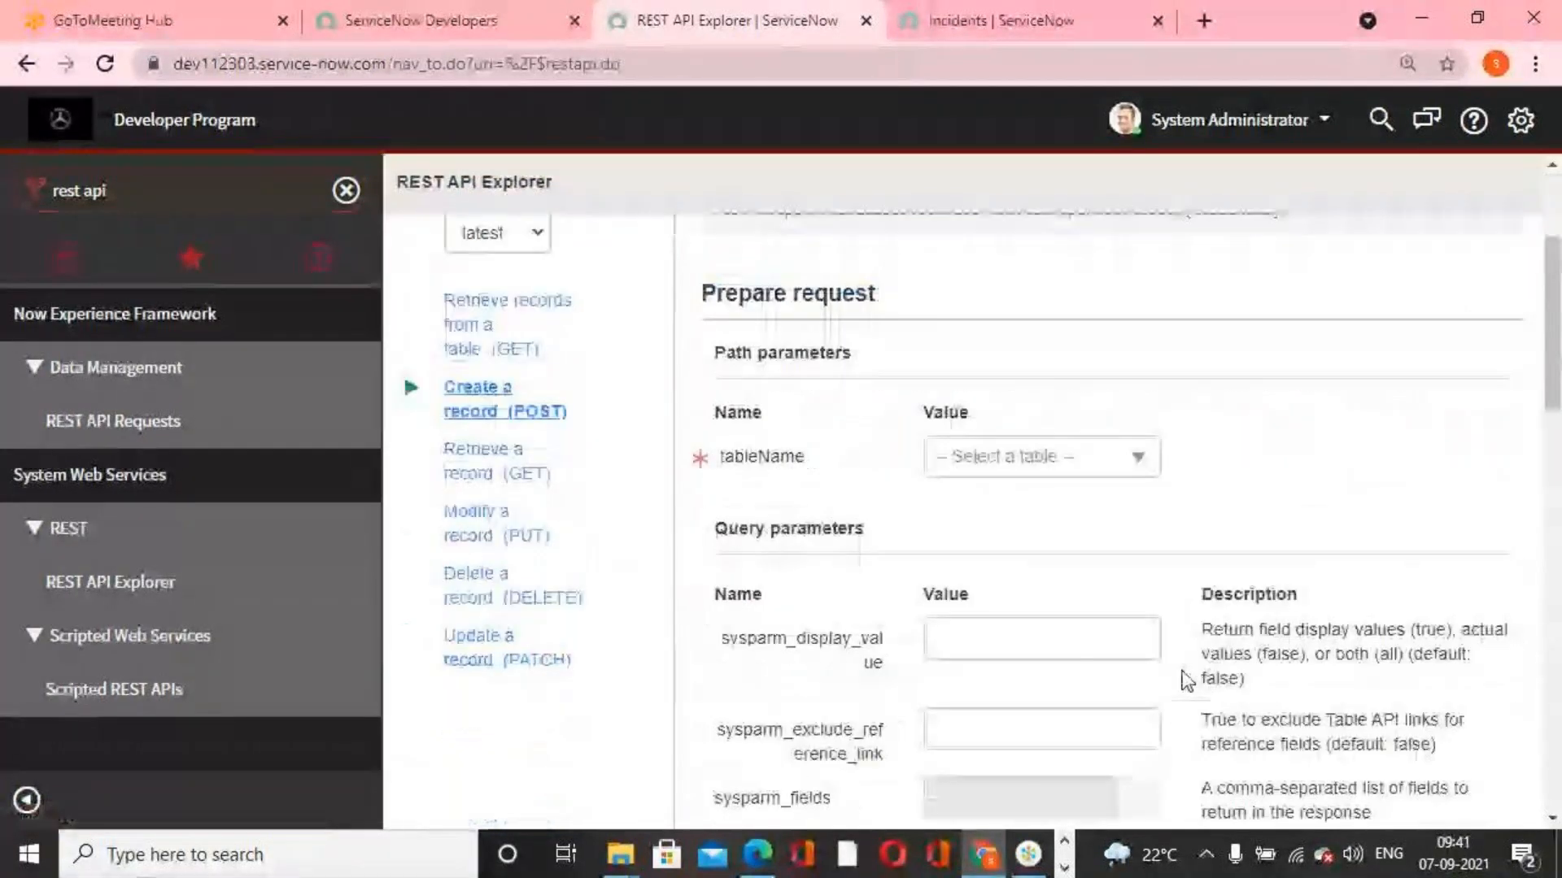
{"action": "left_click", "coordinate": [1131, 459]}
{"action": "type", "text": "incident"}
{"action": "left_click", "coordinate": [1101, 558]}
Add the Short description field to the POST request's body
{"action": "scroll", "coordinate": [1095, 565], "scroll_direction": "down", "scroll_amount": 2}
{"action": "scroll", "coordinate": [1095, 565], "scroll_direction": "down", "scroll_amount": 15}
{"action": "left_click", "coordinate": [806, 553]}
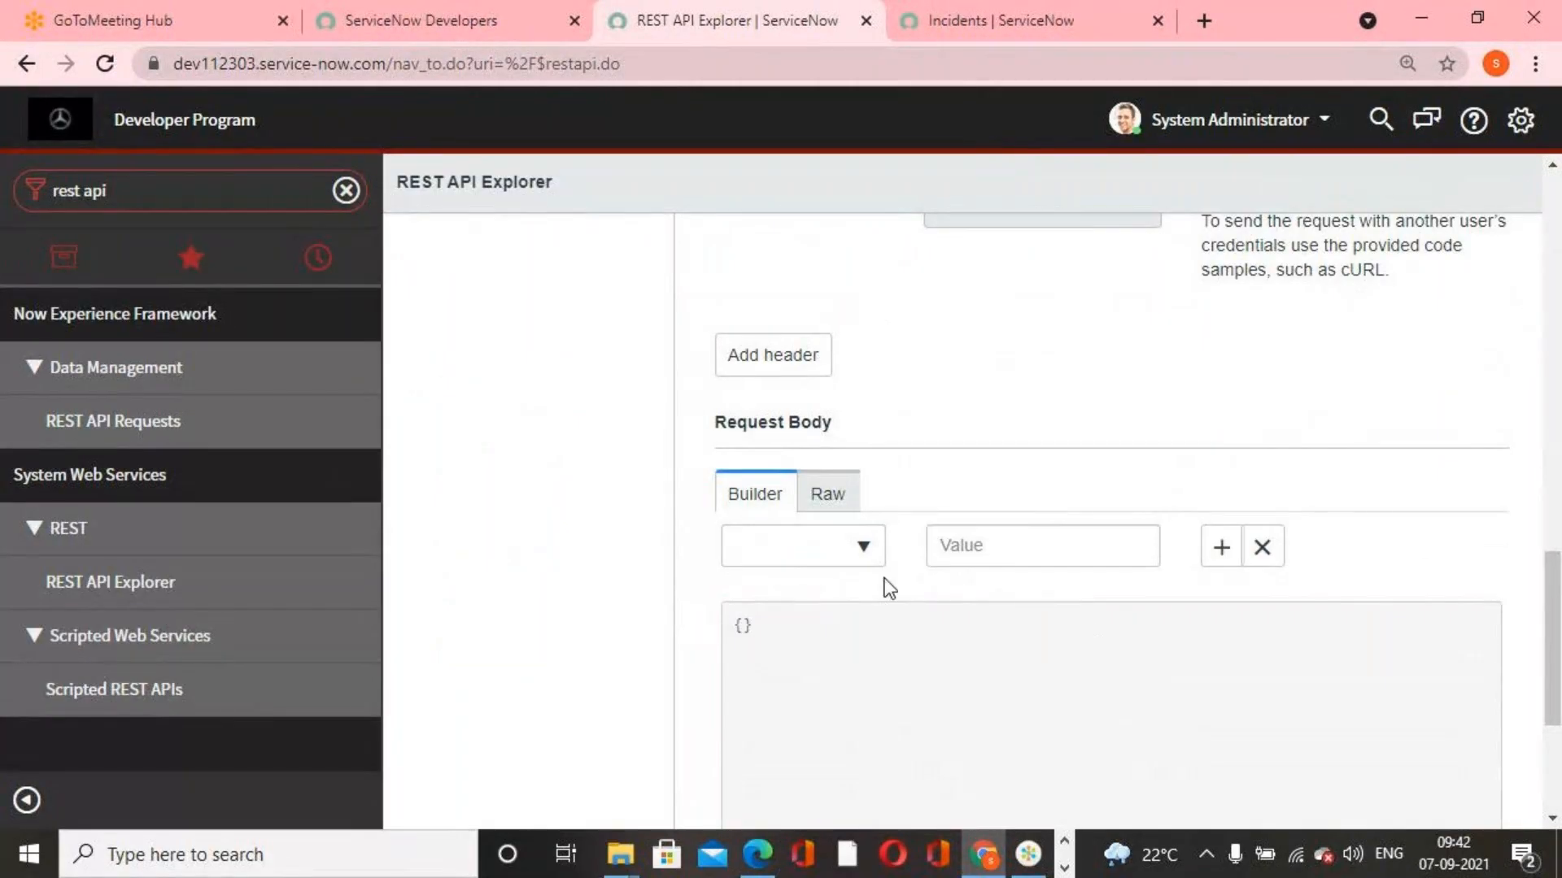
{"action": "left_click", "coordinate": [865, 549]}
{"action": "type", "text": "short"}
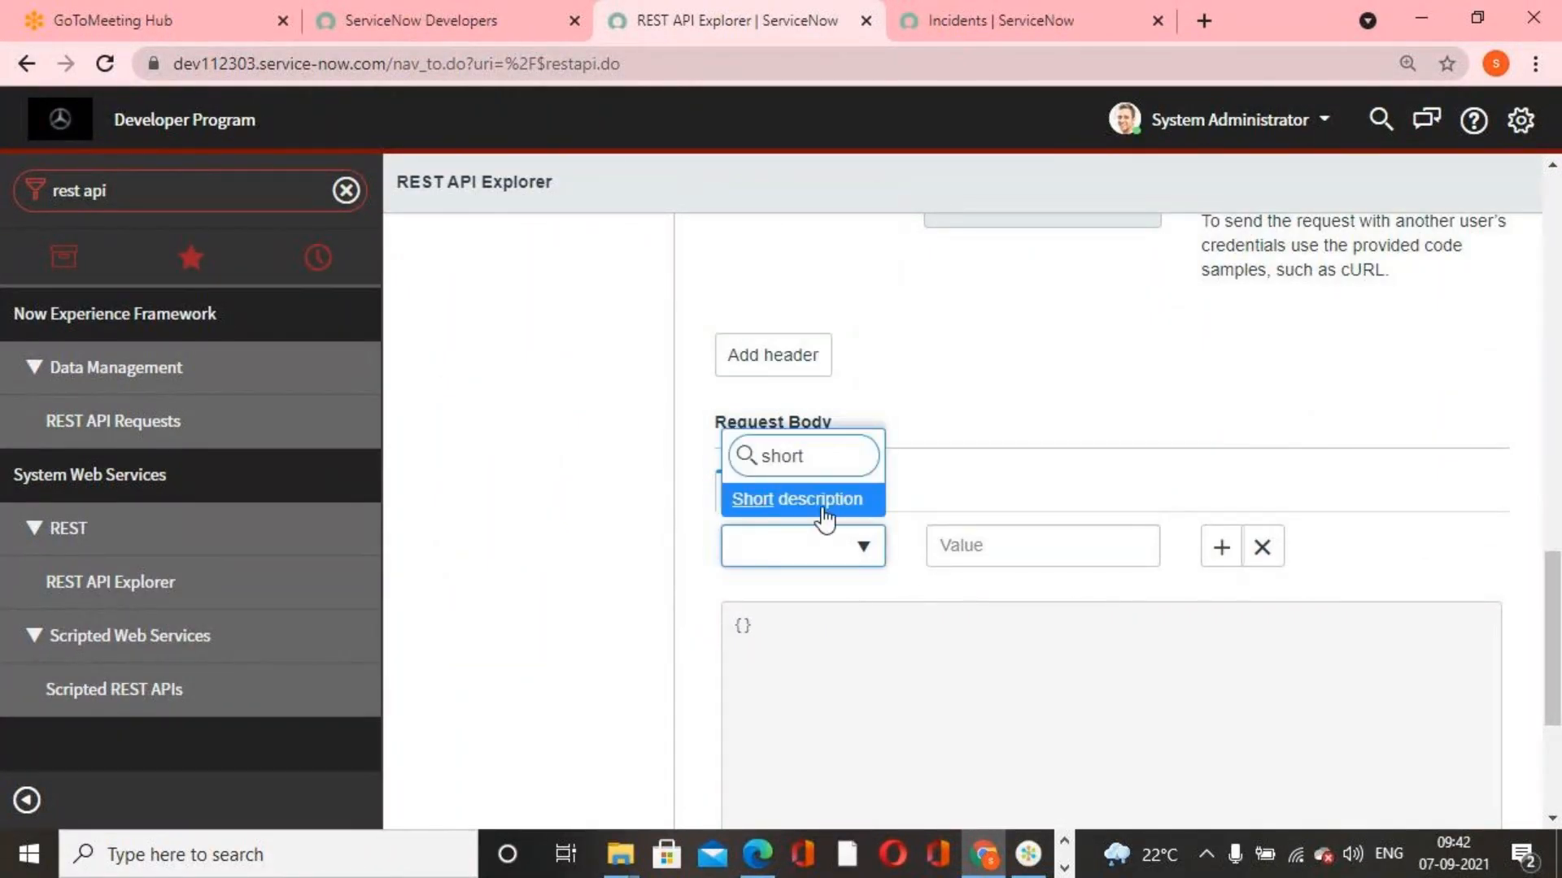
{"action": "key", "text": "Return"}
Set the Short description value in the request body to "Creating record through rest api"
{"action": "left_click", "coordinate": [1007, 548]}
{"action": "type", "text": "Creating"}
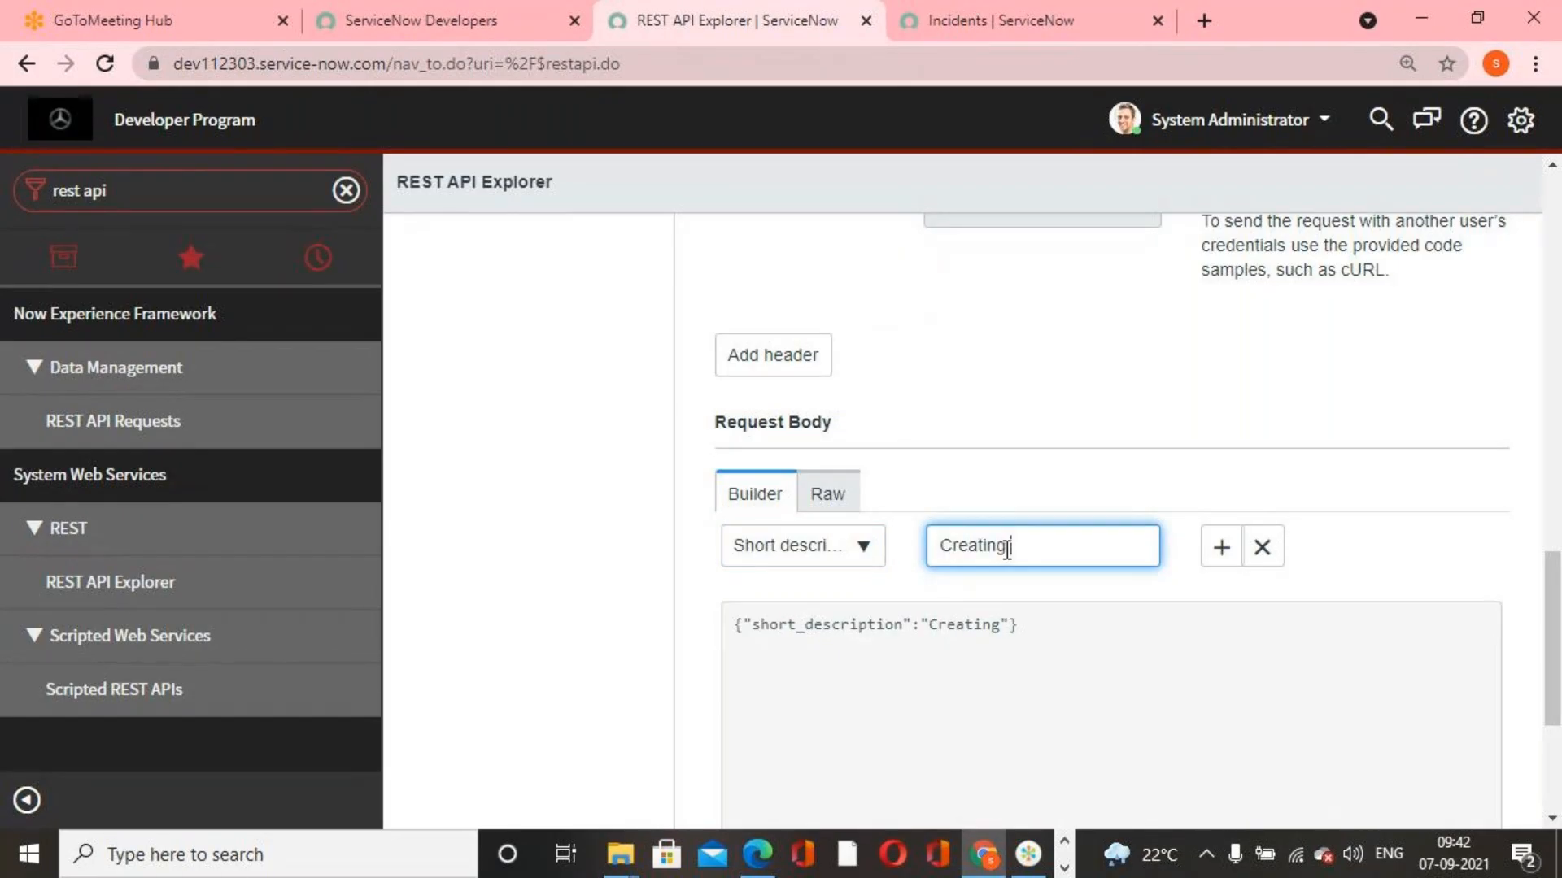
{"action": "type", "text": " record through"}
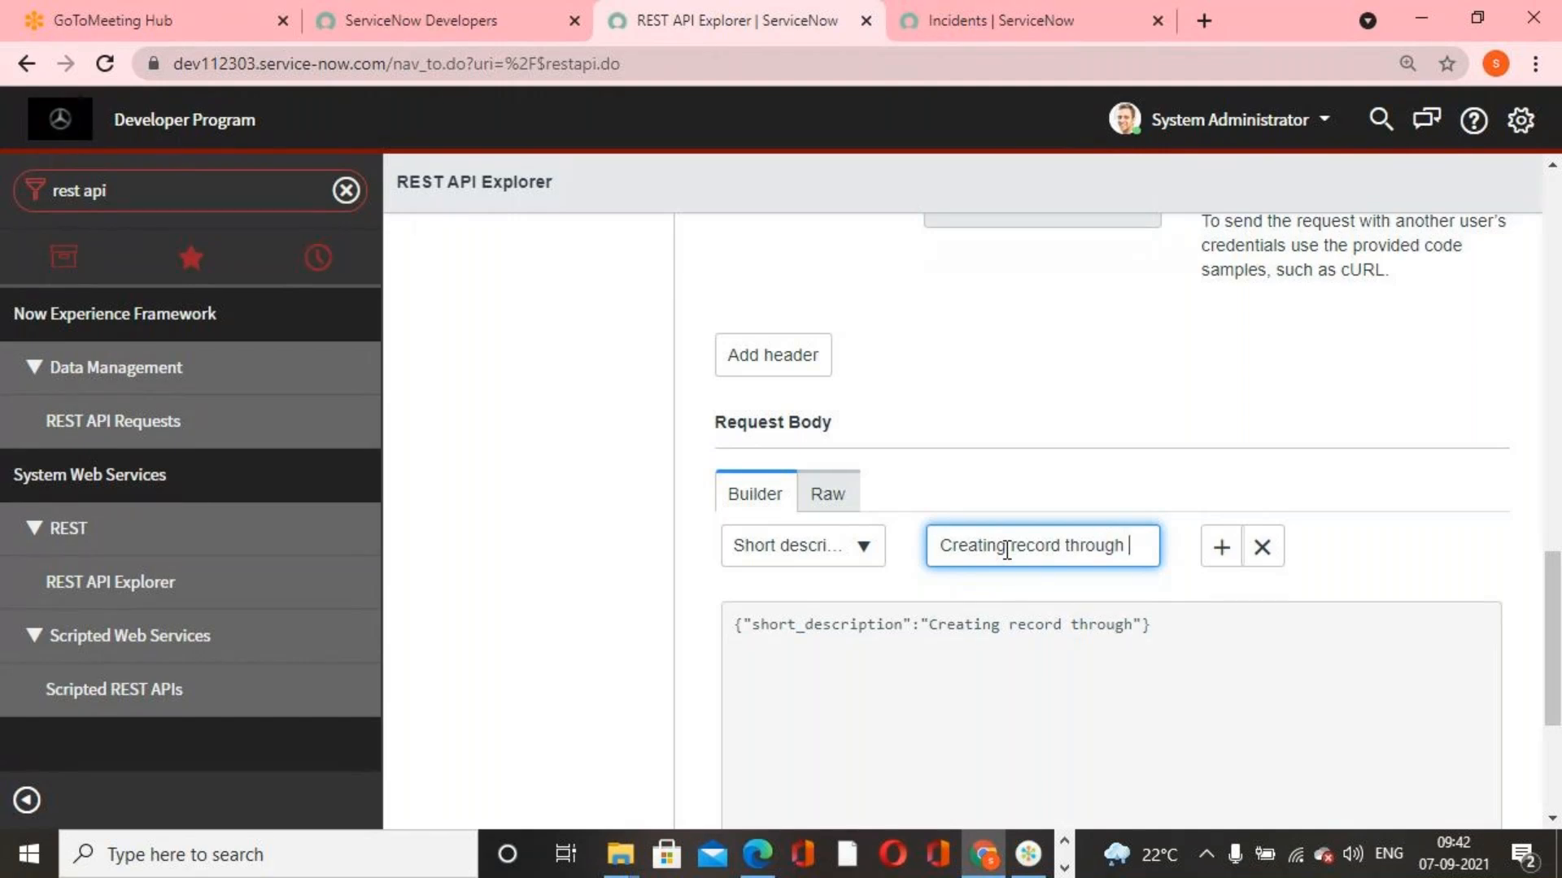
{"action": "type", "text": " bac"}
{"action": "key", "text": "BackSpace"}
{"action": "key", "text": "BackSpace"}
{"action": "type", "text": "rest api"}
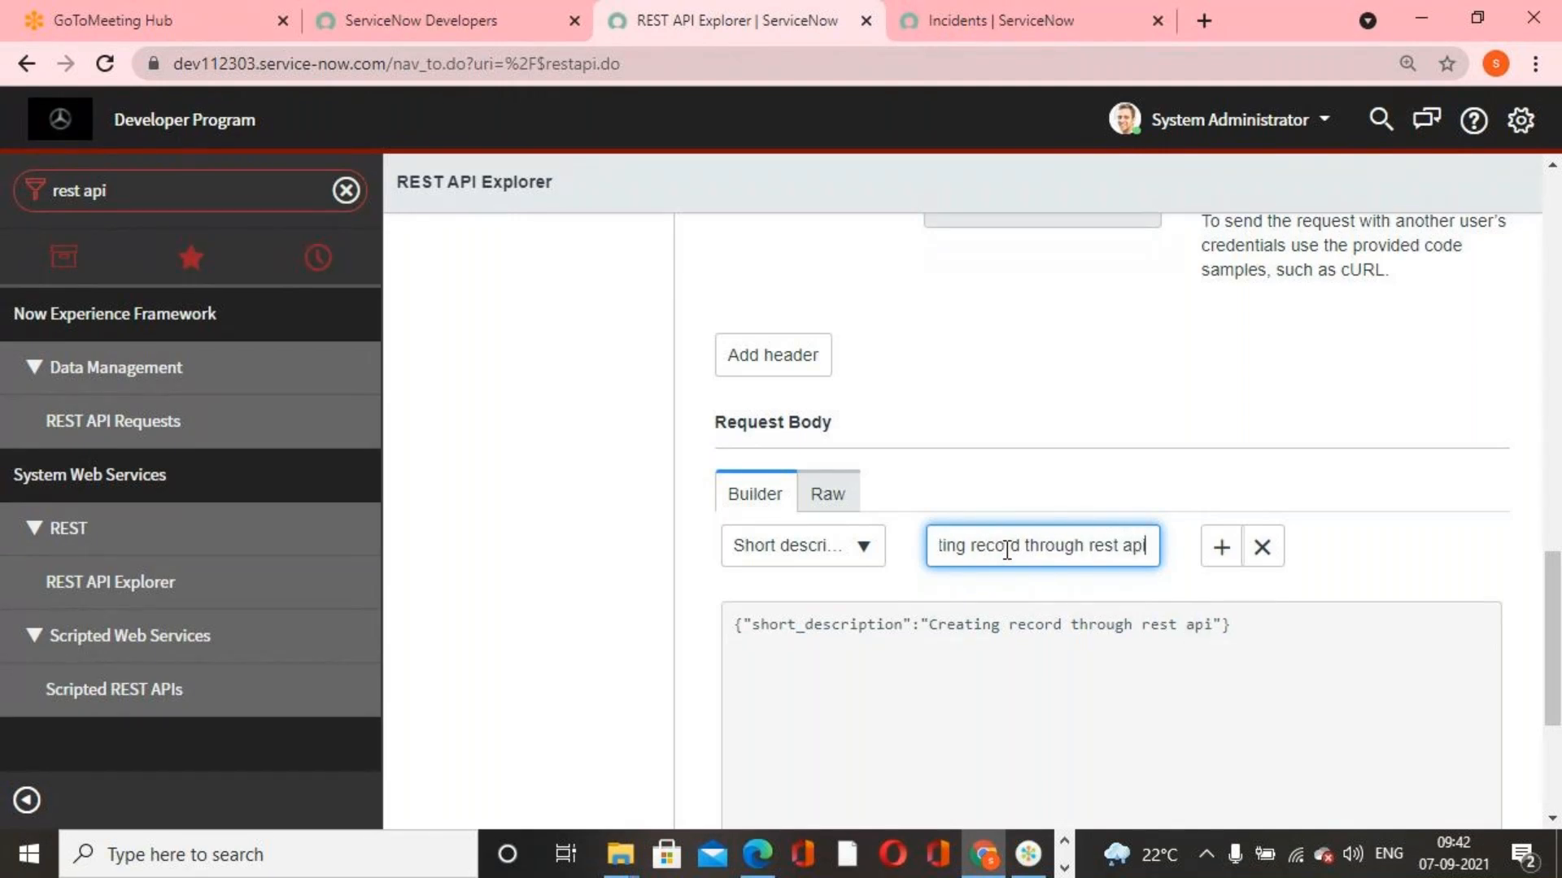
Send the Incident POST request with its short description body and accept the data modification
{"action": "scroll", "coordinate": [1017, 529], "scroll_direction": "up", "scroll_amount": 12}
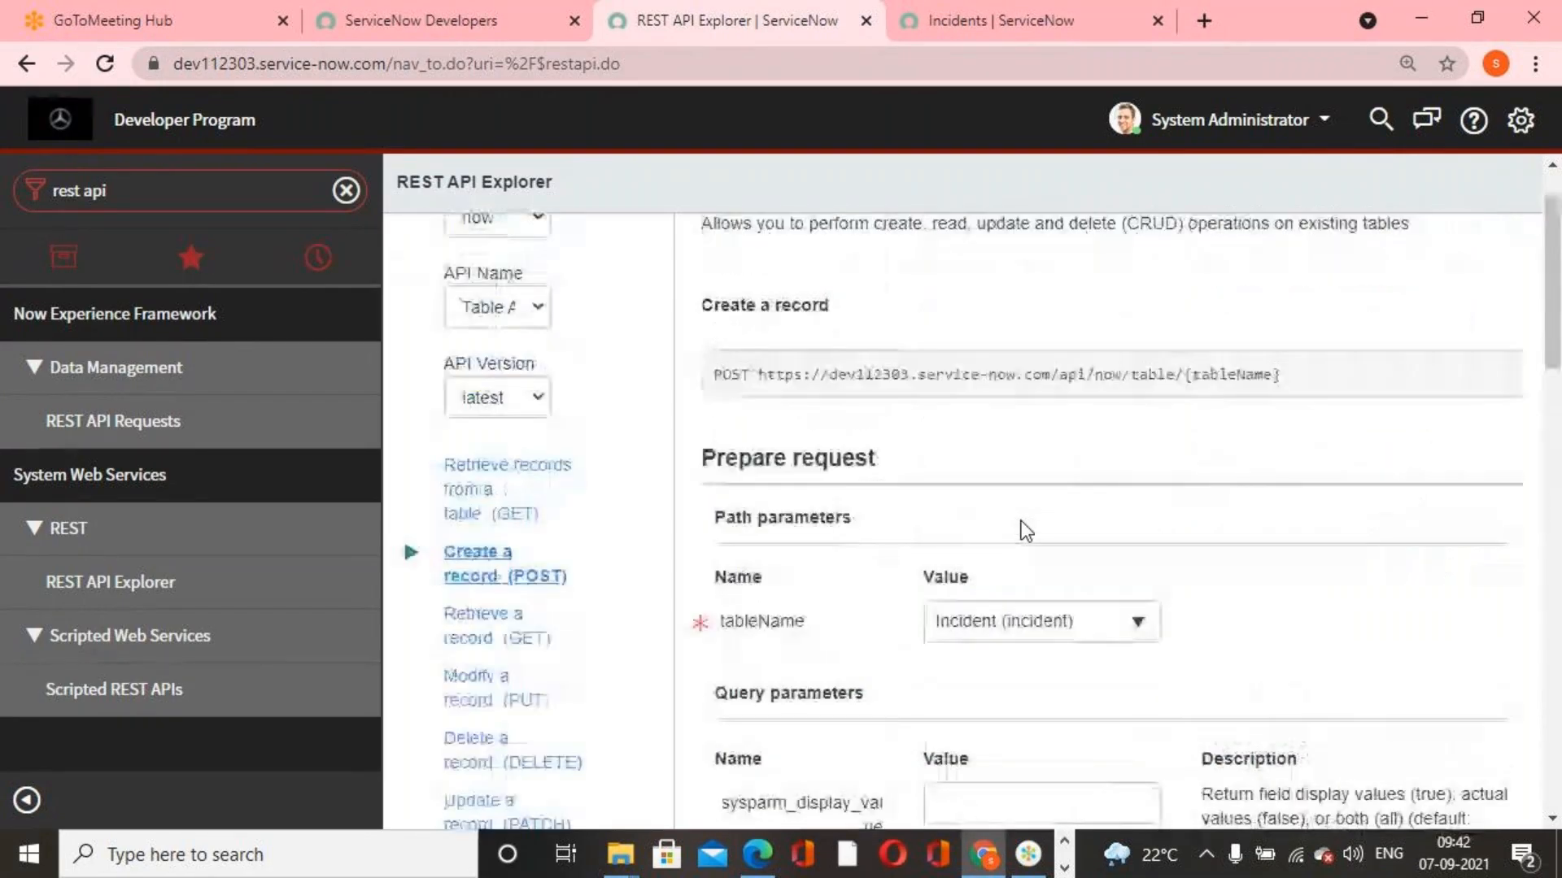
{"action": "scroll", "coordinate": [1022, 524], "scroll_direction": "down", "scroll_amount": 12}
{"action": "scroll", "coordinate": [875, 558], "scroll_direction": "down", "scroll_amount": 4}
{"action": "left_click", "coordinate": [747, 649]}
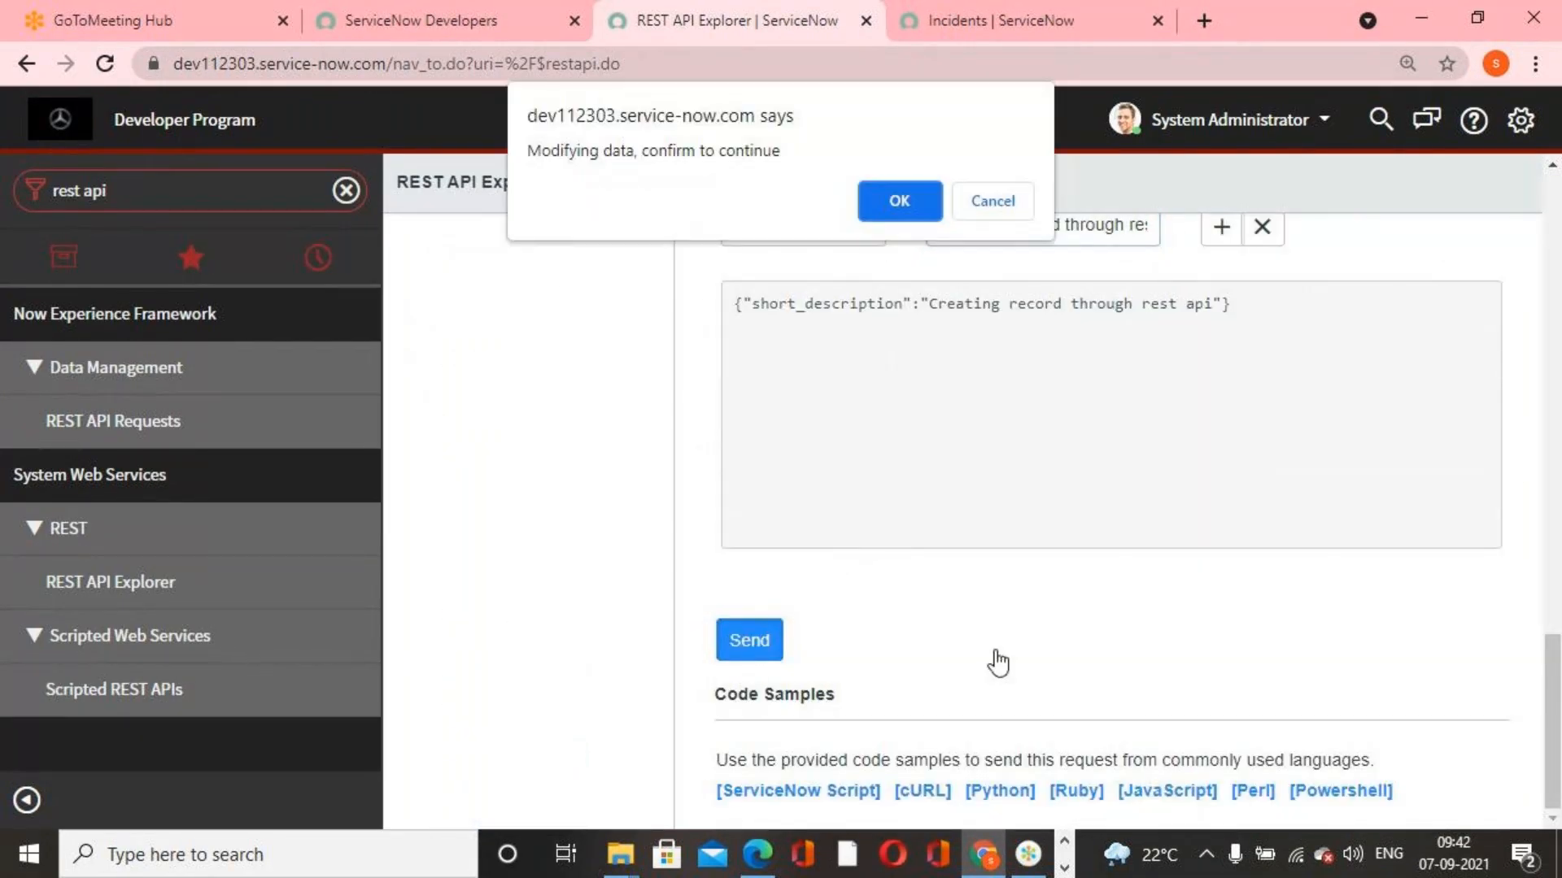
{"action": "left_click", "coordinate": [890, 216]}
Examine the POST response's status code and the new incident's number in the response body
{"action": "scroll", "coordinate": [903, 569], "scroll_direction": "down", "scroll_amount": 6}
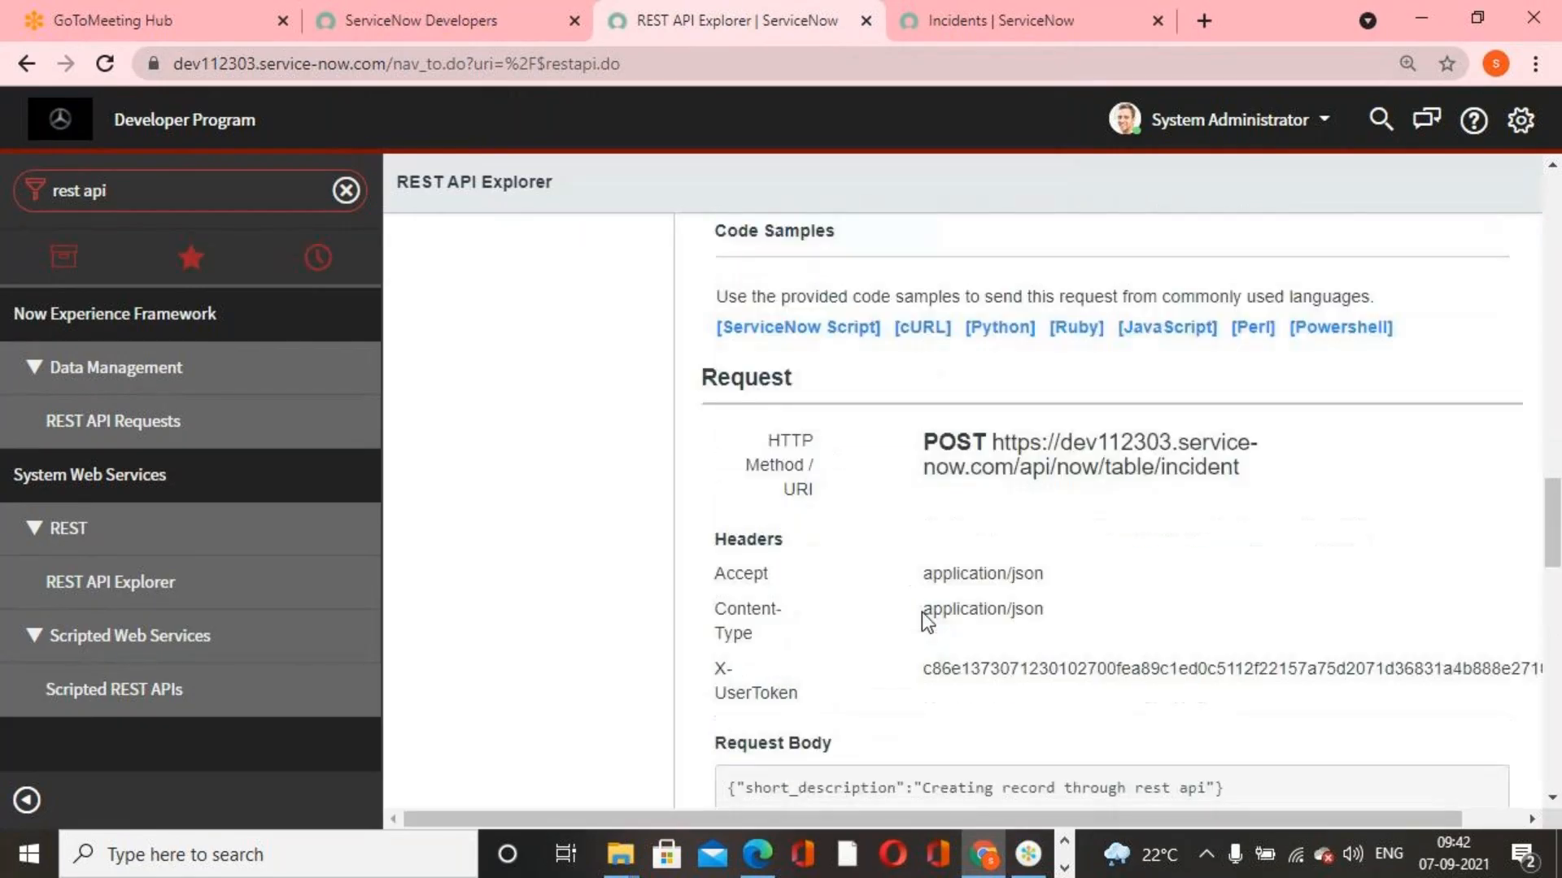
{"action": "scroll", "coordinate": [930, 620], "scroll_direction": "down", "scroll_amount": 5}
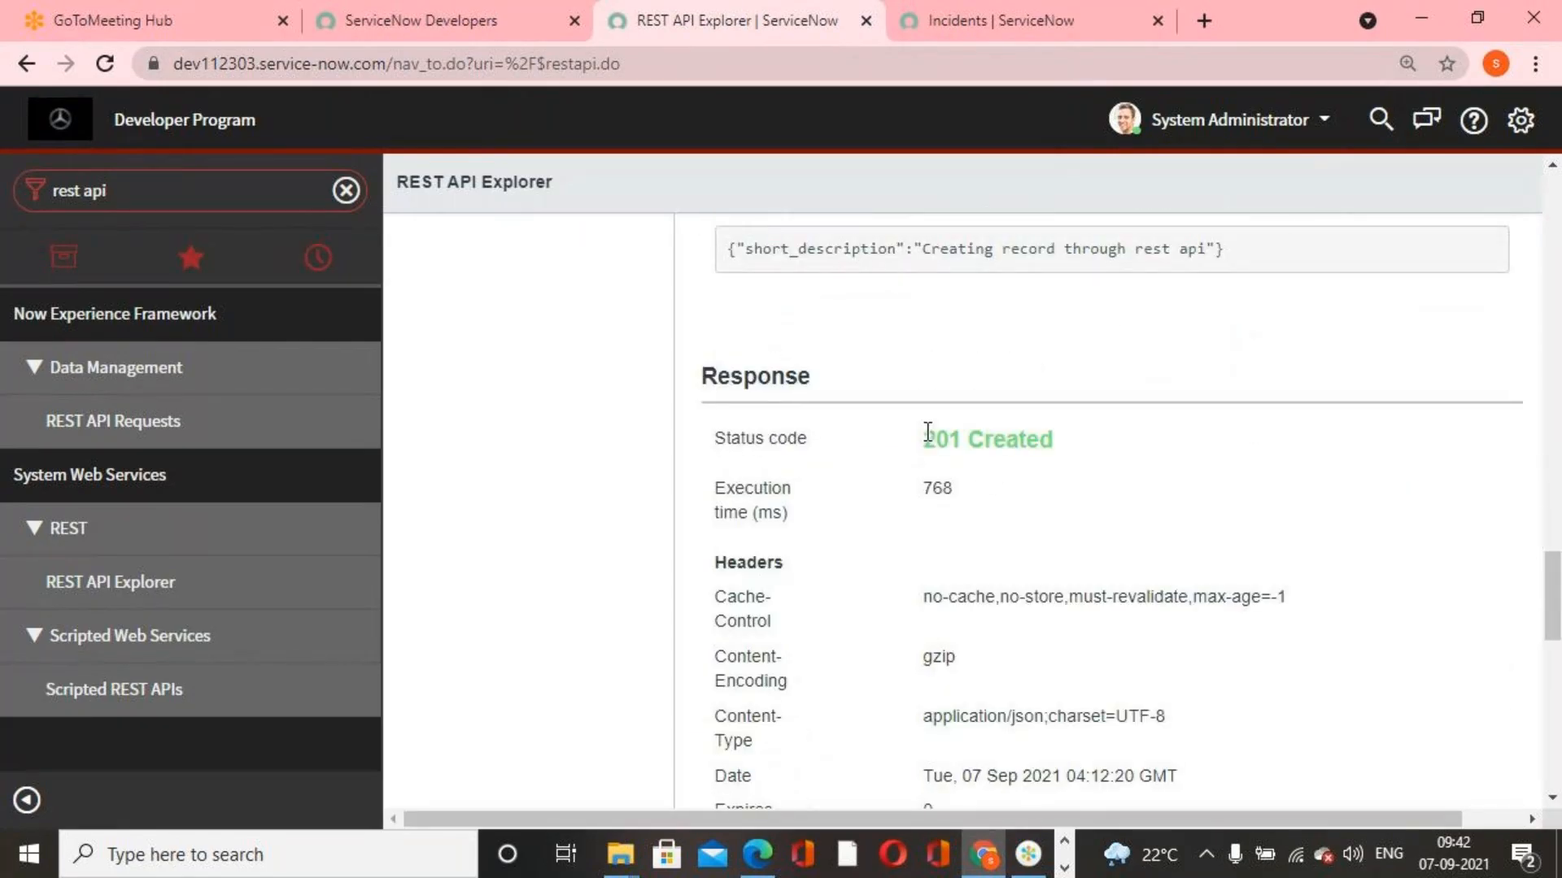
{"action": "left_click_drag", "start_coordinate": [927, 444], "coordinate": [1065, 462]}
{"action": "scroll", "coordinate": [1058, 540], "scroll_direction": "down", "scroll_amount": 7}
{"action": "scroll", "coordinate": [1036, 616], "scroll_direction": "down", "scroll_amount": 6}
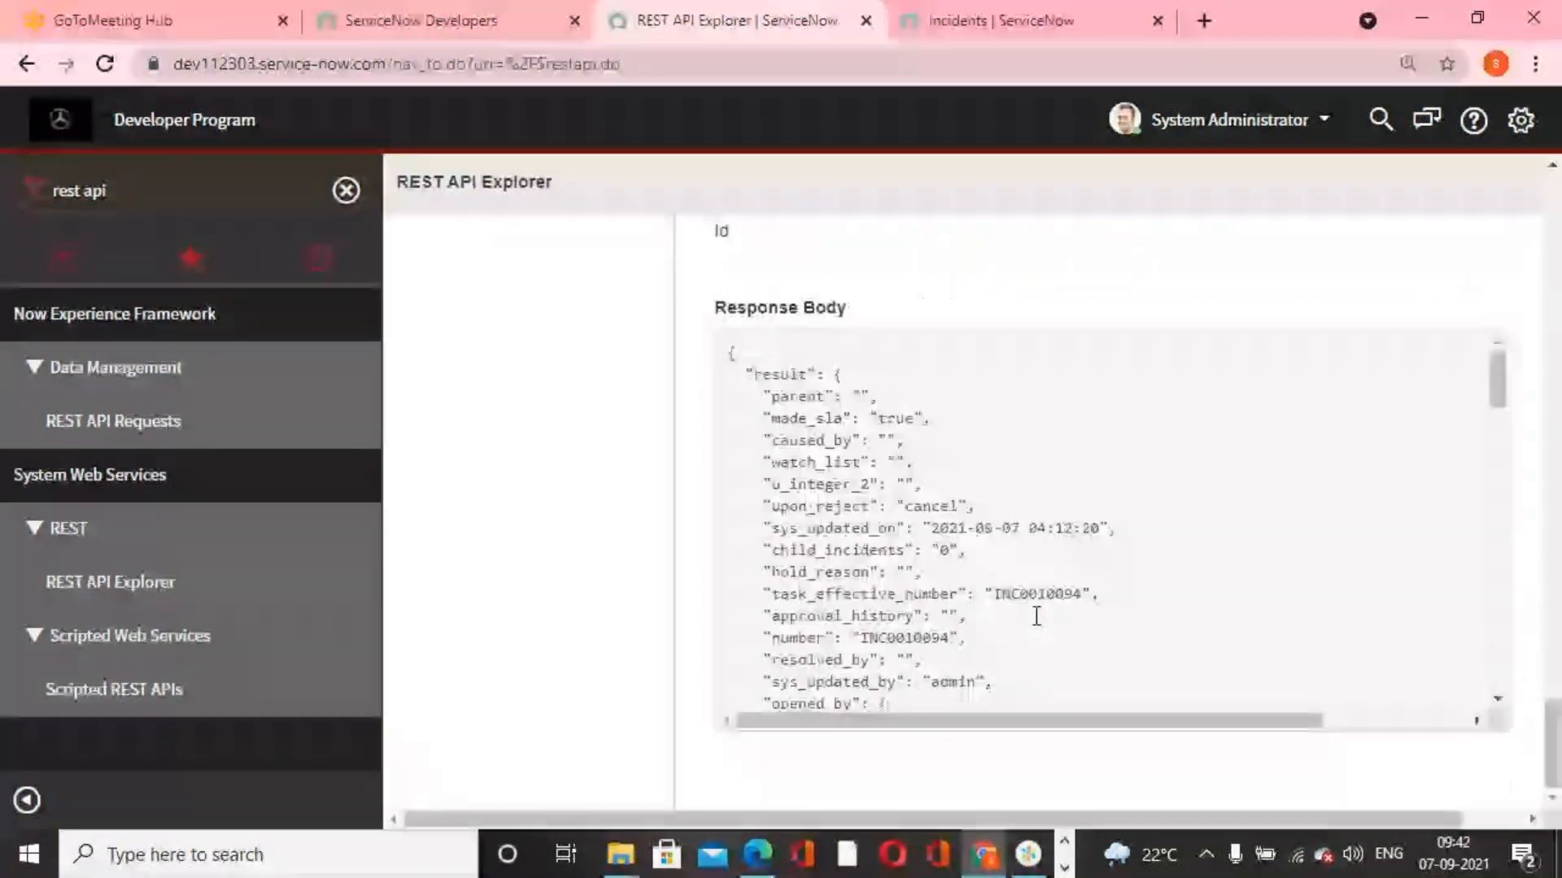
{"action": "left_click_drag", "start_coordinate": [999, 593], "coordinate": [1087, 594]}
Open the REST-created incident from the list of all incidents and check its mandatory fields and short description
{"action": "left_click", "coordinate": [178, 196]}
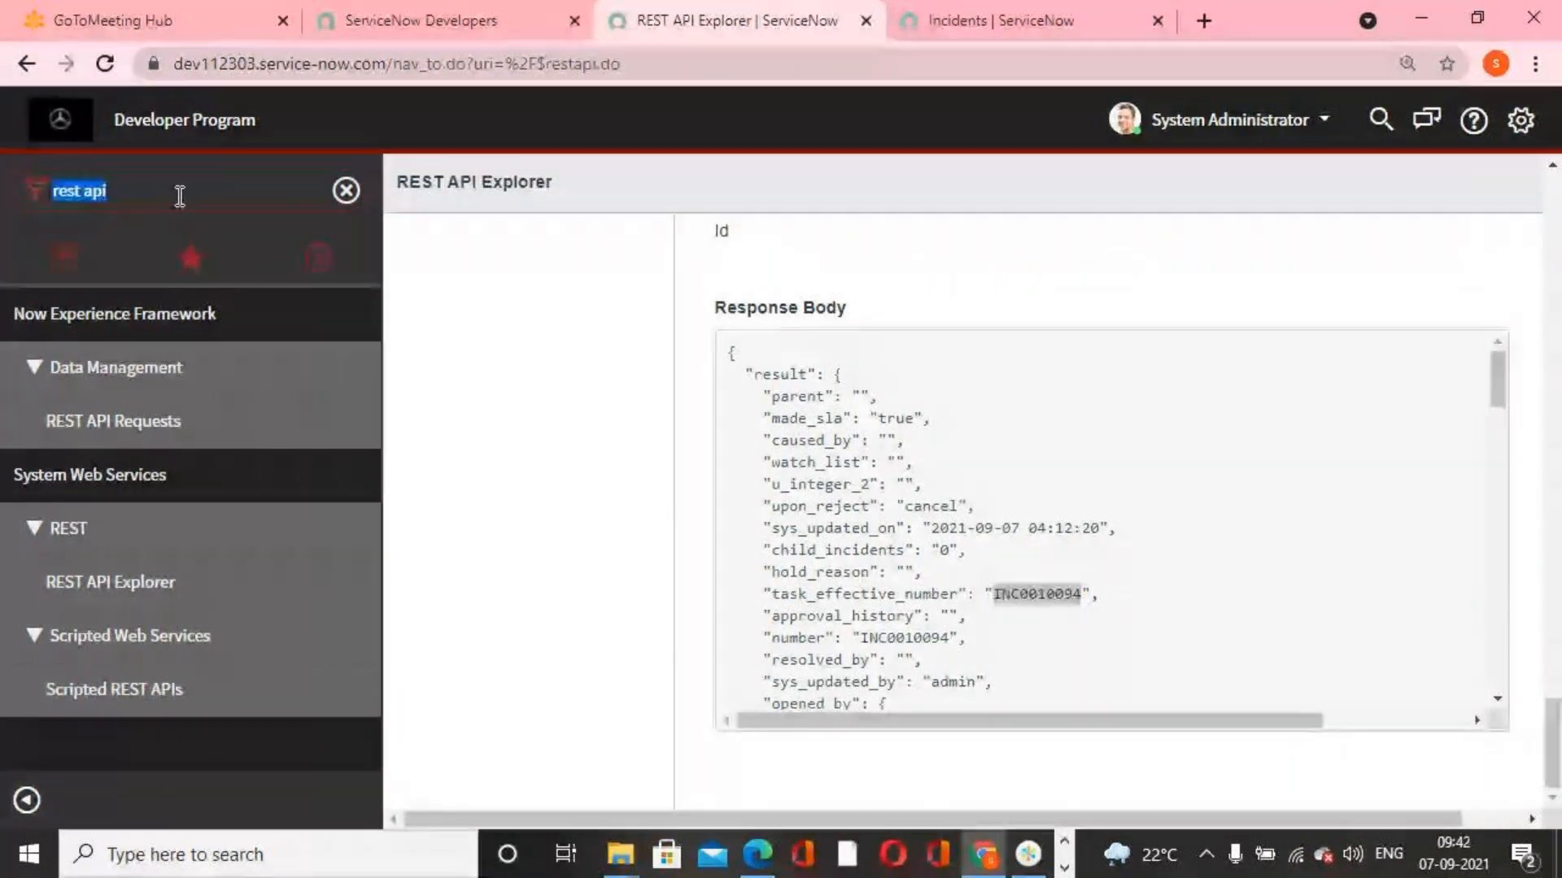
{"action": "type", "text": "incident"}
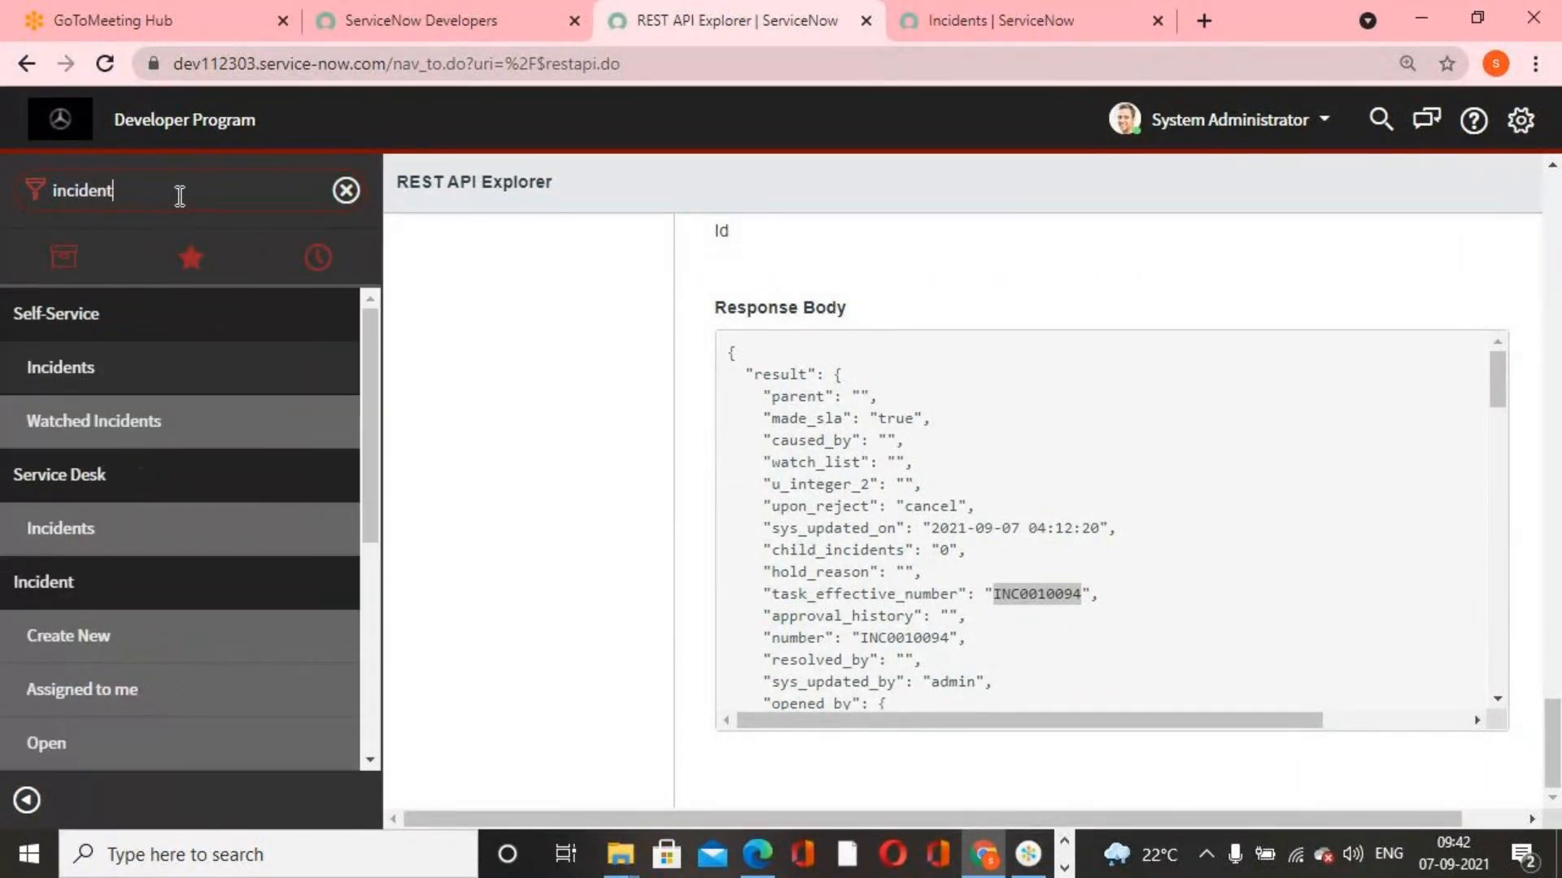
{"action": "scroll", "coordinate": [48, 569], "scroll_direction": "down", "scroll_amount": 3}
{"action": "left_click", "coordinate": [62, 657]}
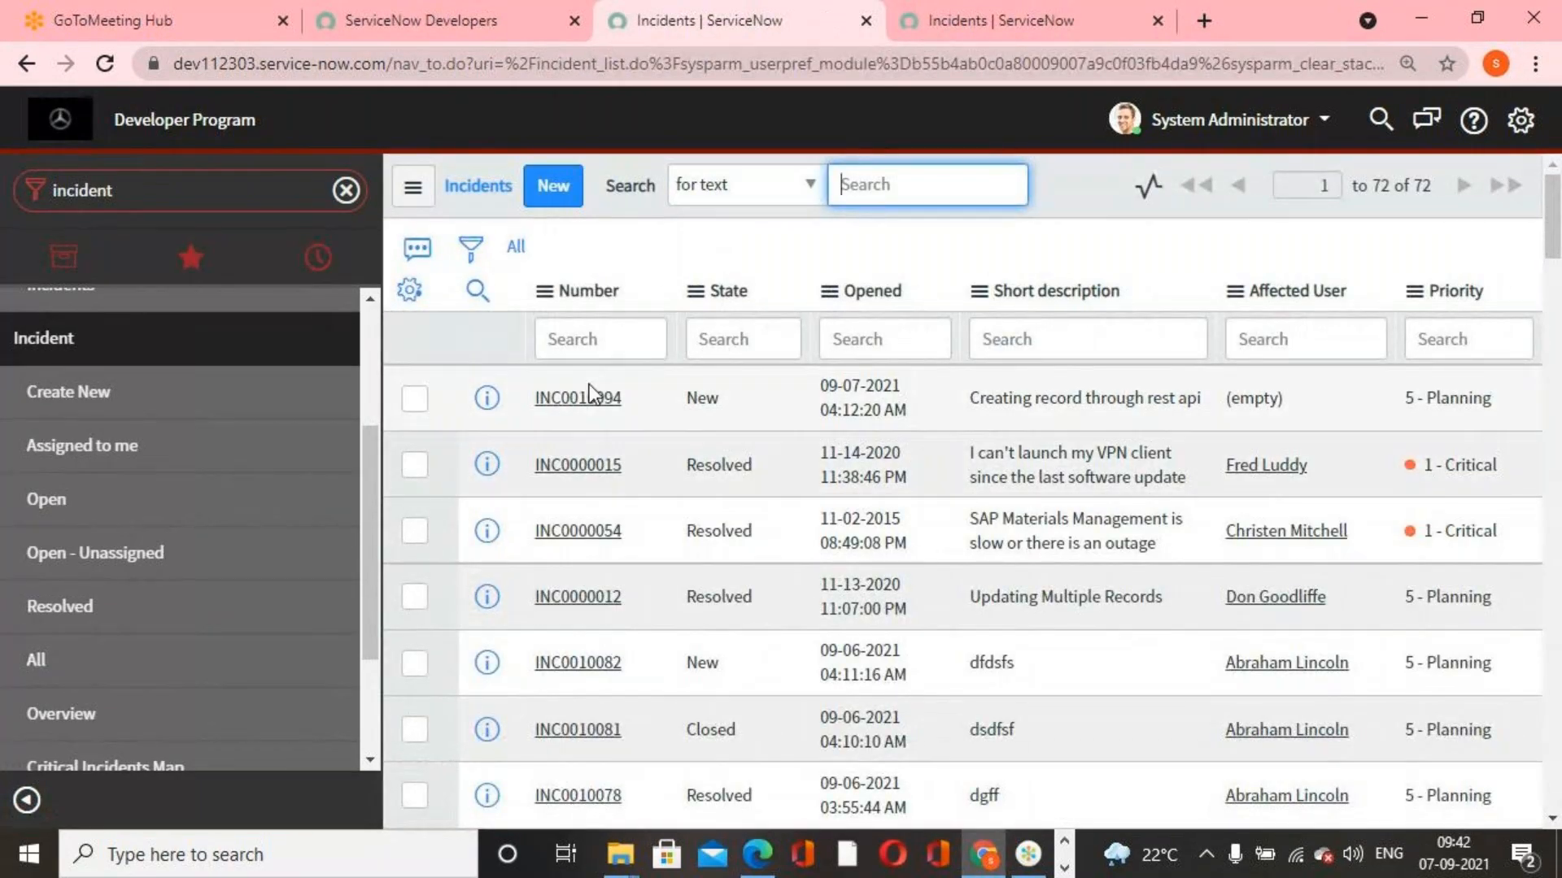
{"action": "left_click", "coordinate": [600, 404]}
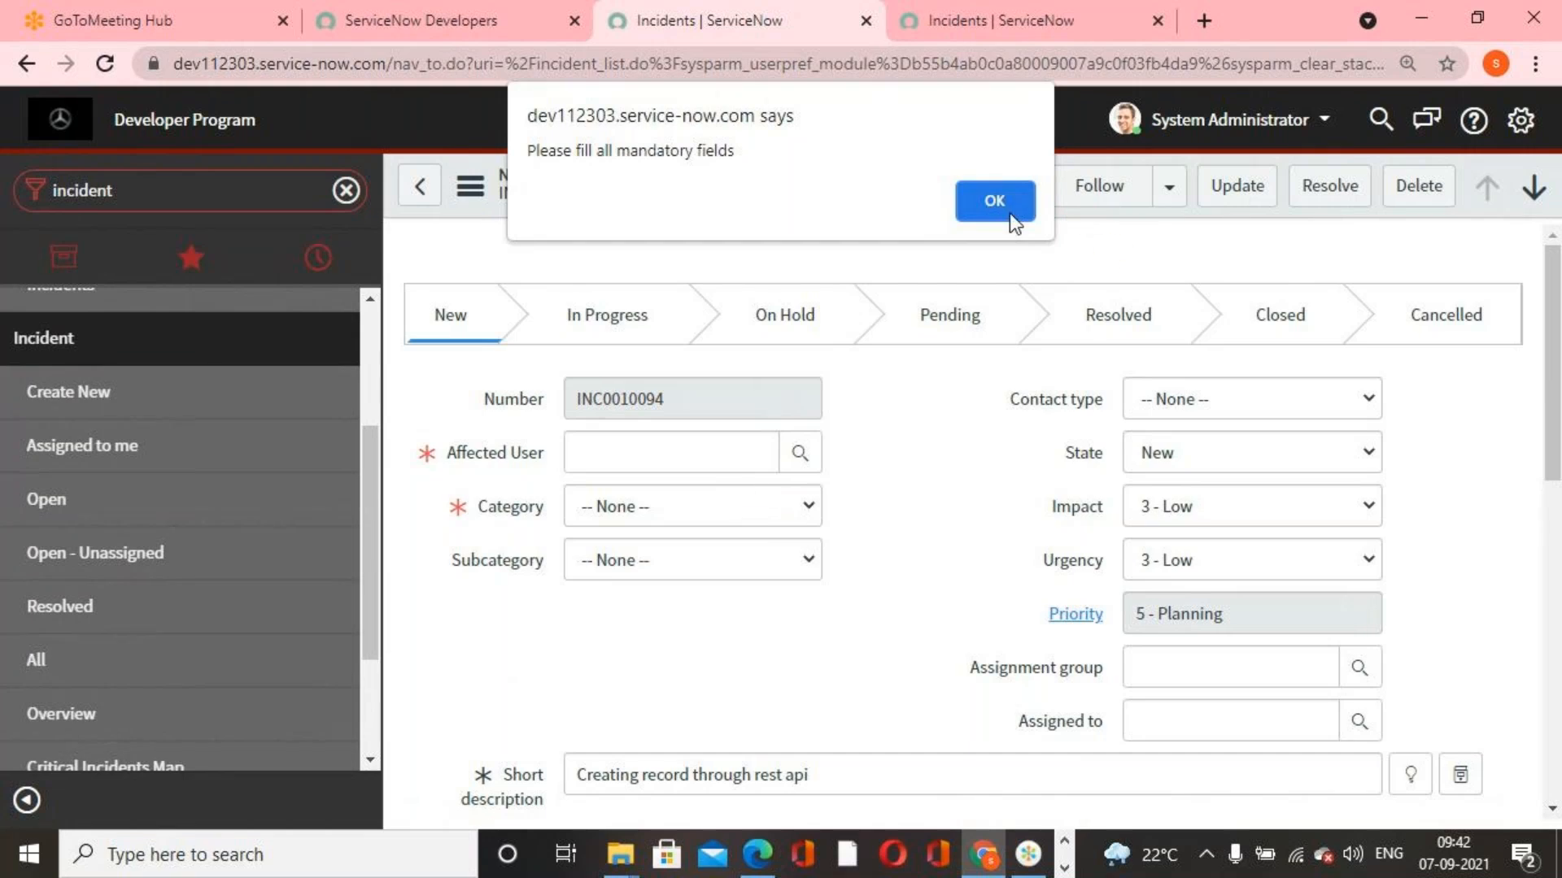
{"action": "left_click", "coordinate": [1008, 213]}
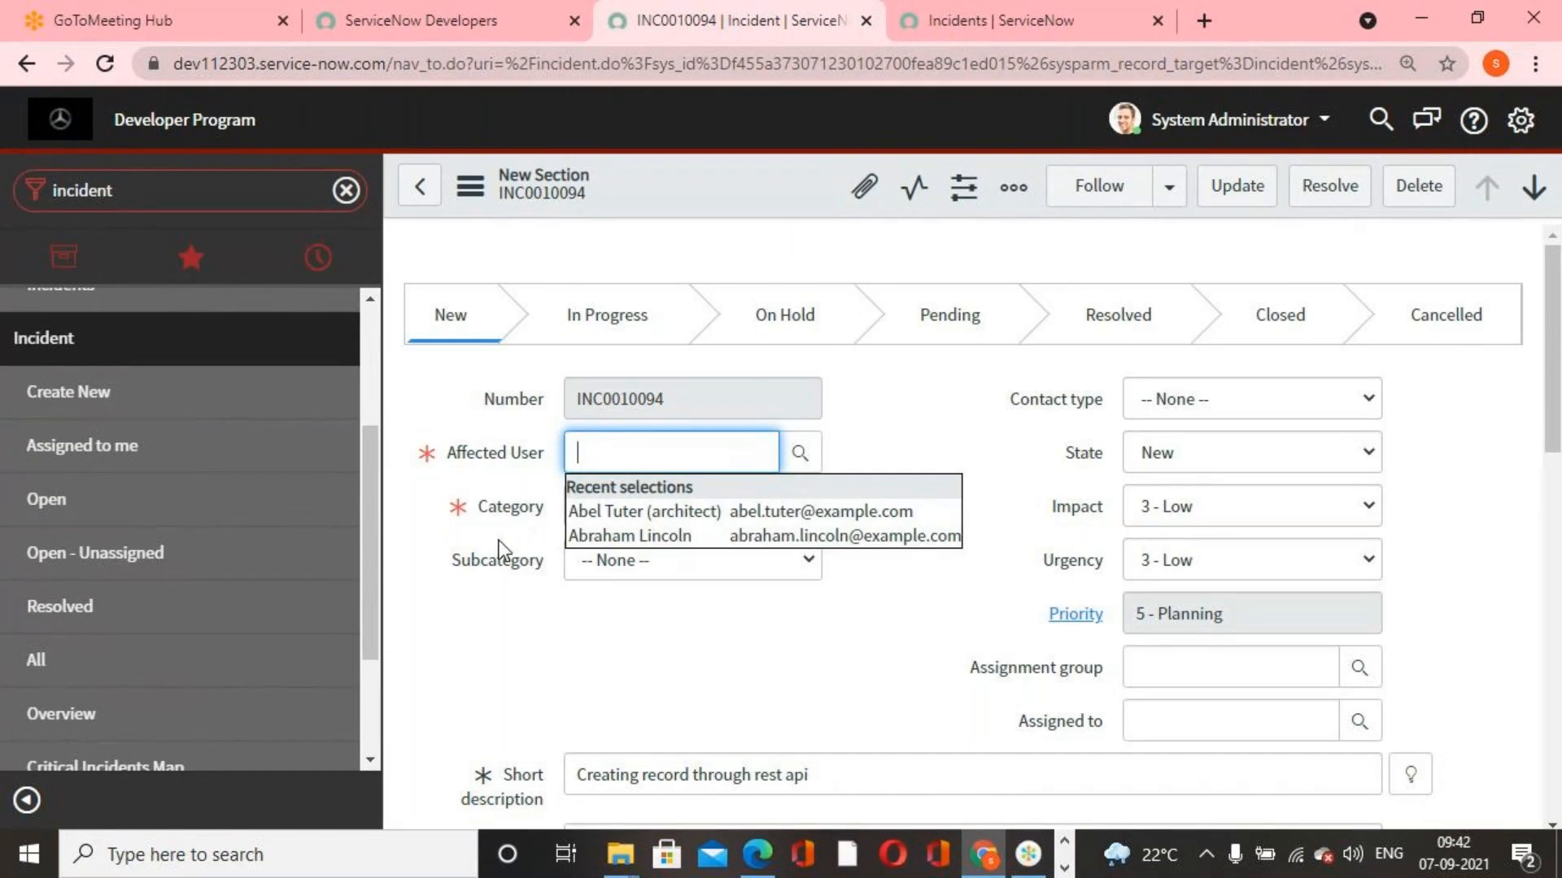
{"action": "scroll", "coordinate": [593, 632], "scroll_direction": "down", "scroll_amount": 3}
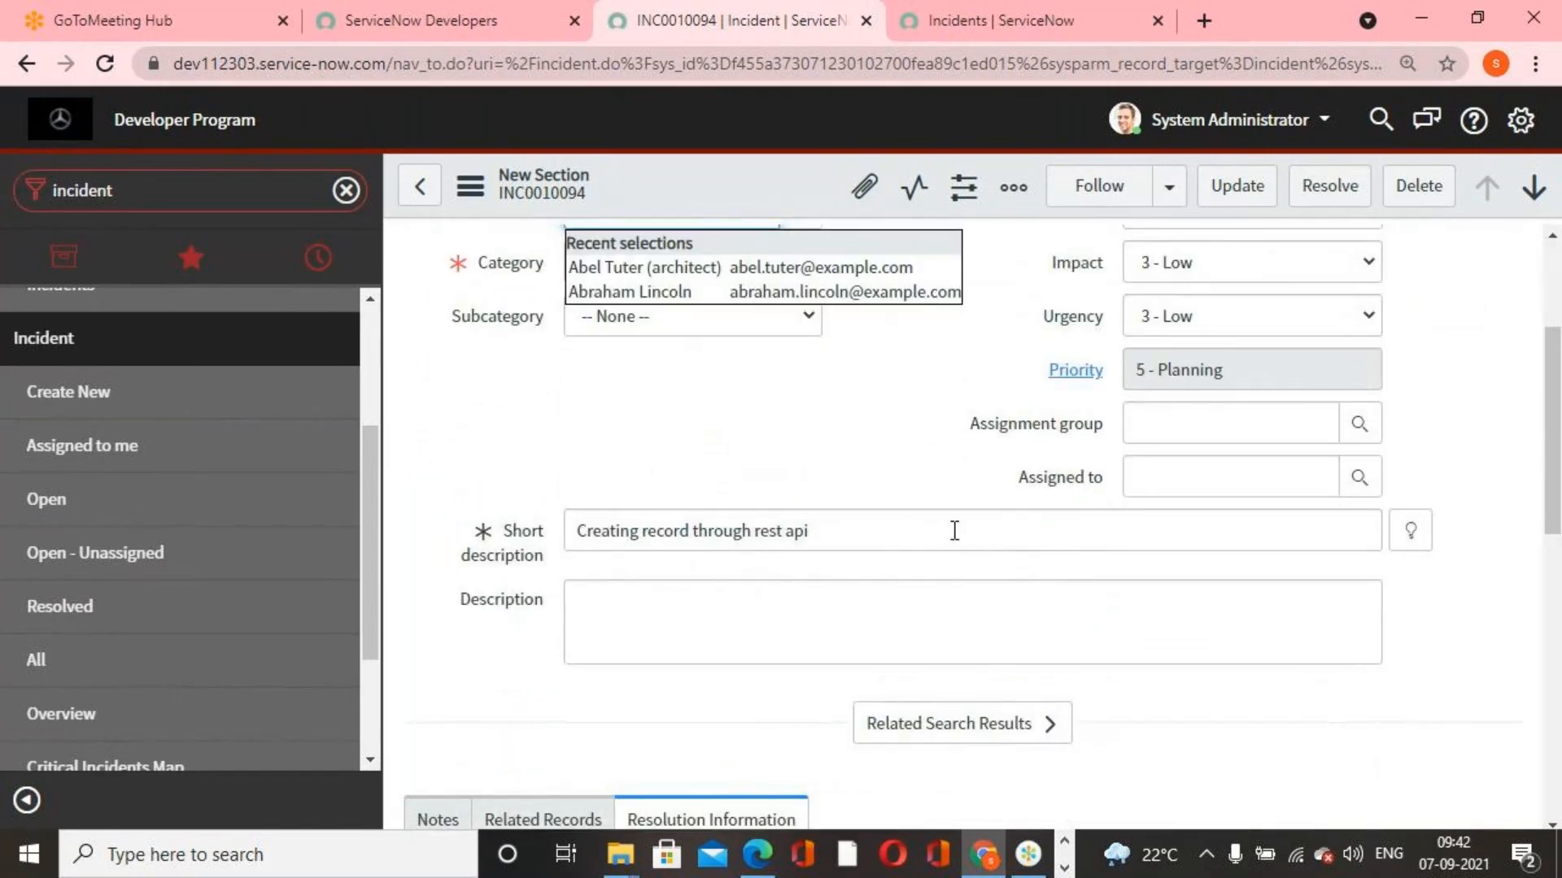
{"action": "left_click_drag", "start_coordinate": [846, 532], "coordinate": [505, 523]}
{"action": "scroll", "coordinate": [690, 394], "scroll_direction": "up", "scroll_amount": 3}
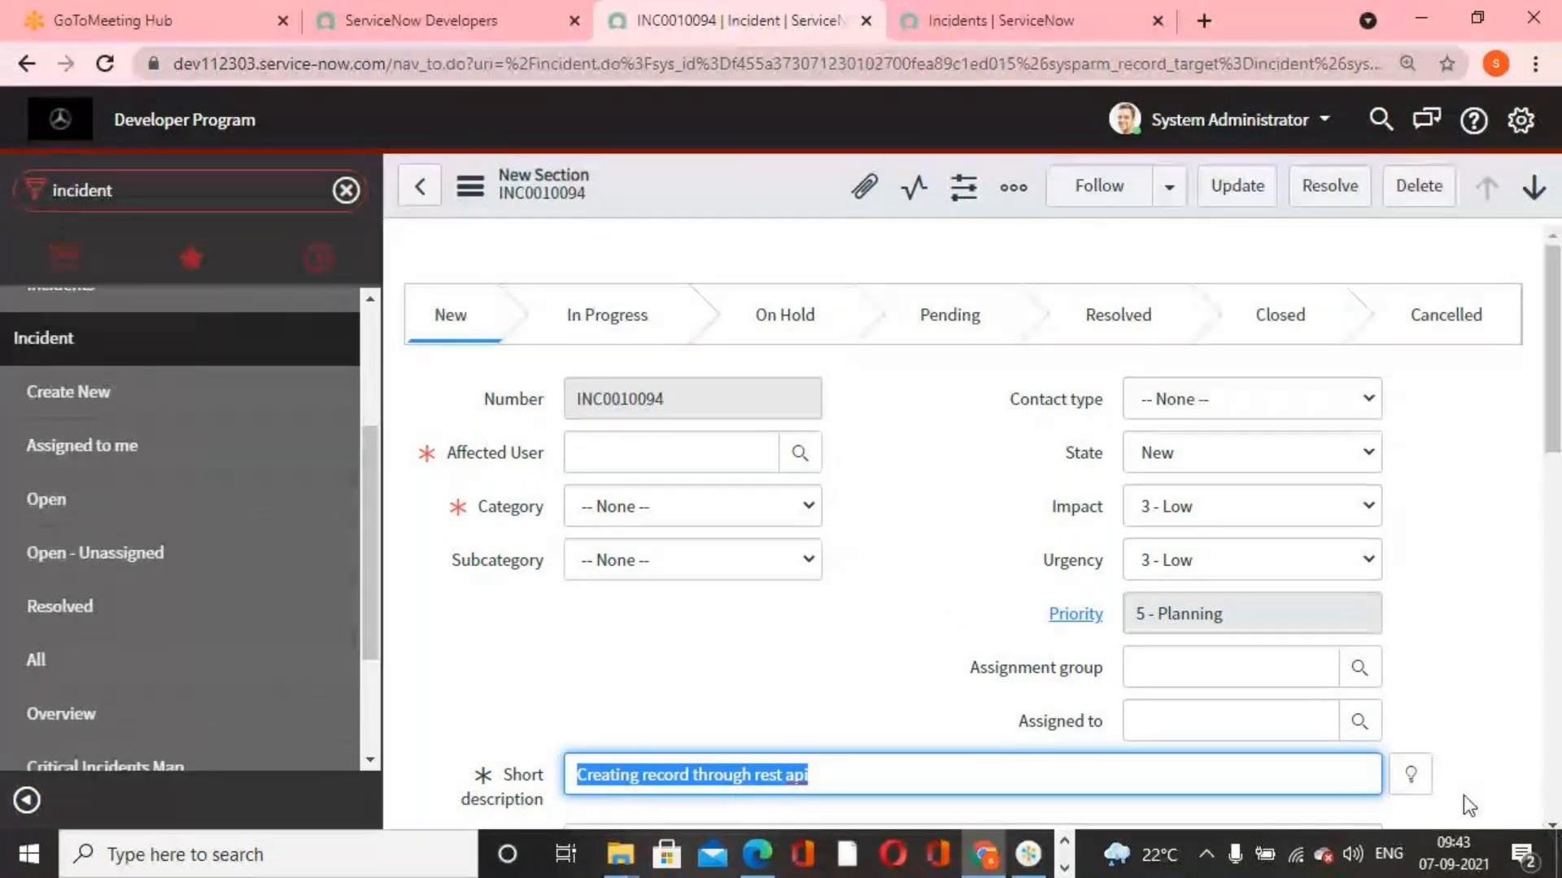
Start a new data policy and set its table to Incident [incident]
{"action": "left_click", "coordinate": [200, 192]}
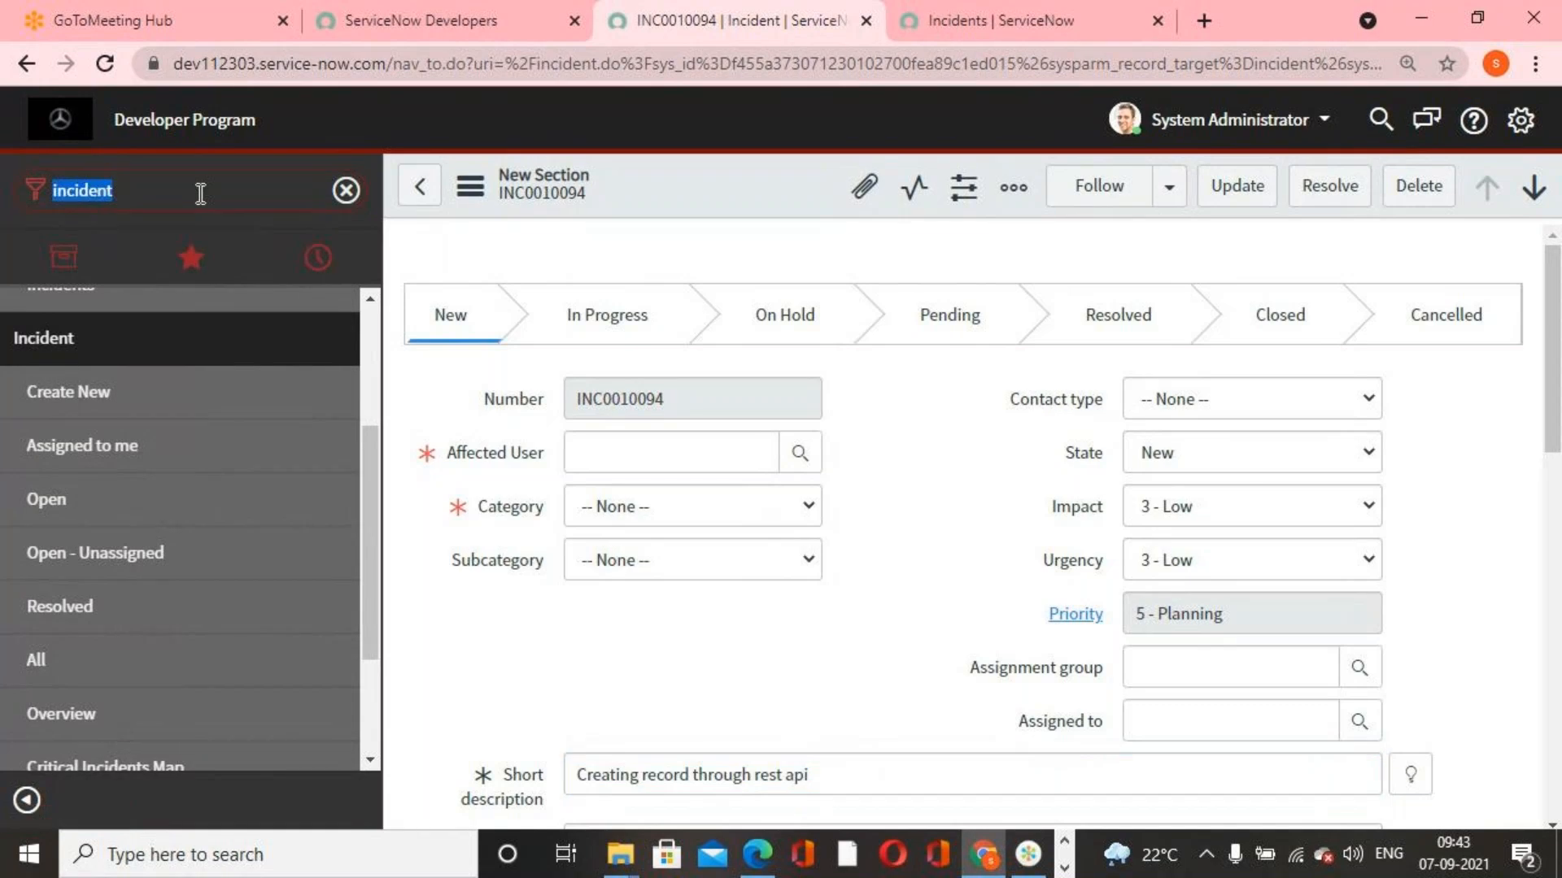
{"action": "type", "text": "data pol"}
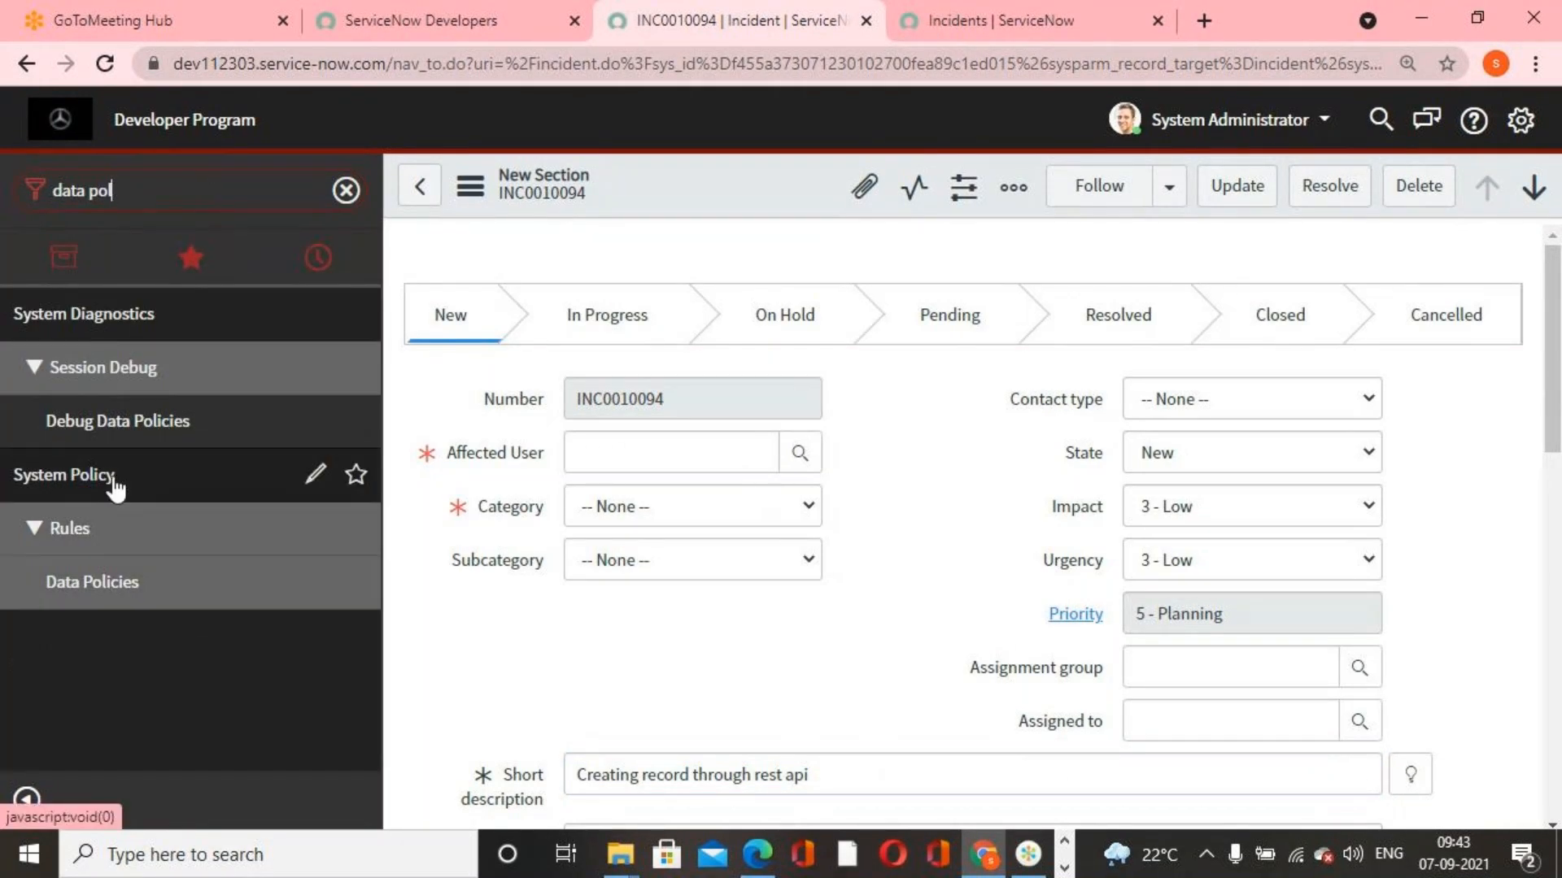
{"action": "left_click", "coordinate": [104, 584]}
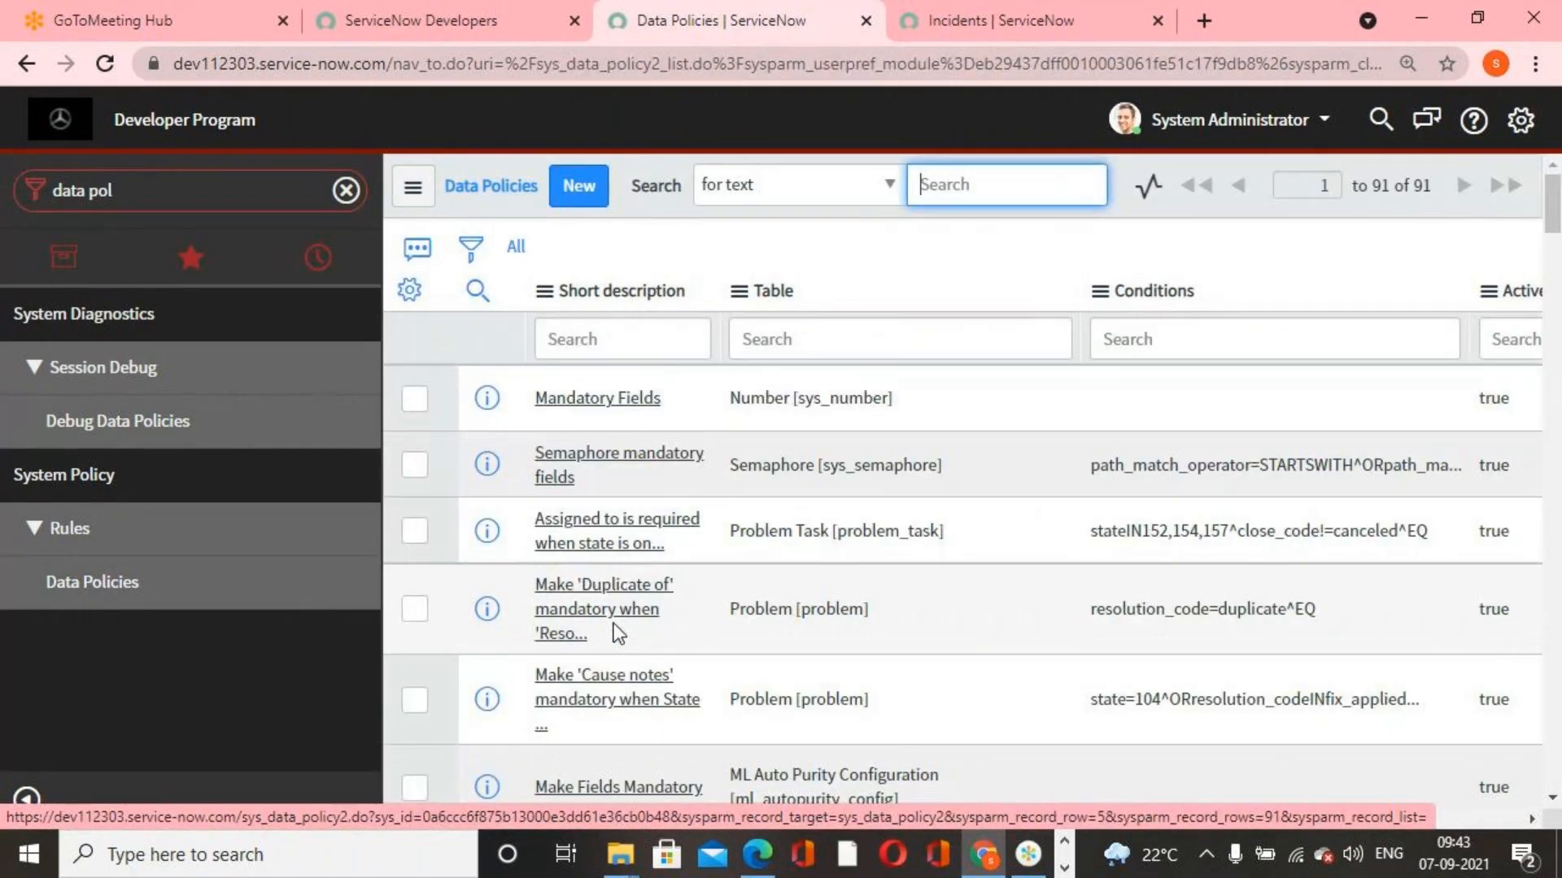
{"action": "left_click", "coordinate": [573, 192]}
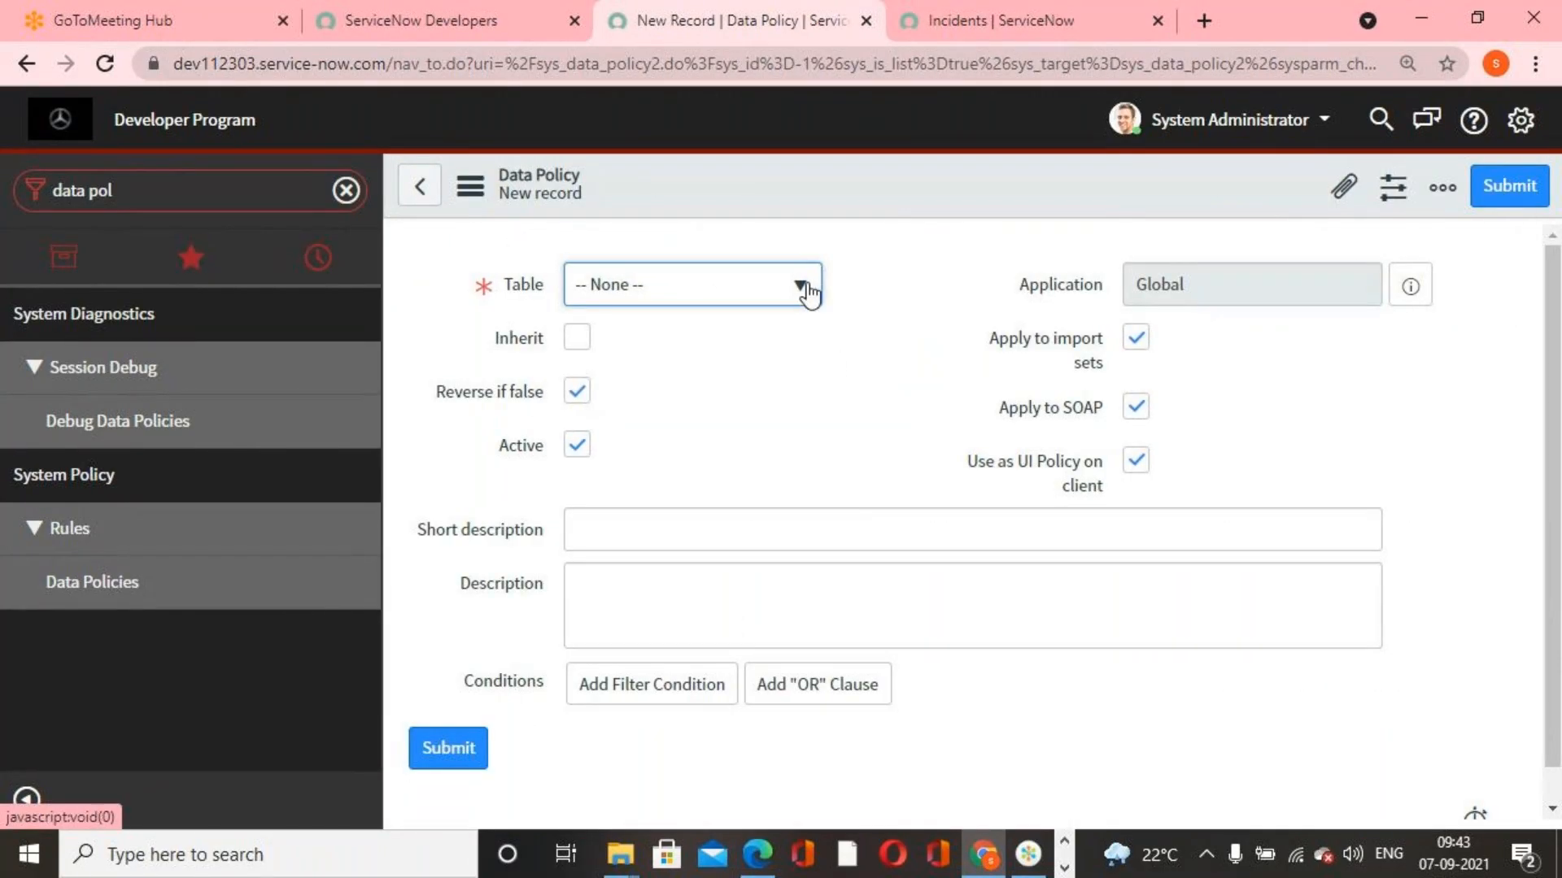
{"action": "left_click", "coordinate": [808, 293]}
{"action": "type", "text": "incident"}
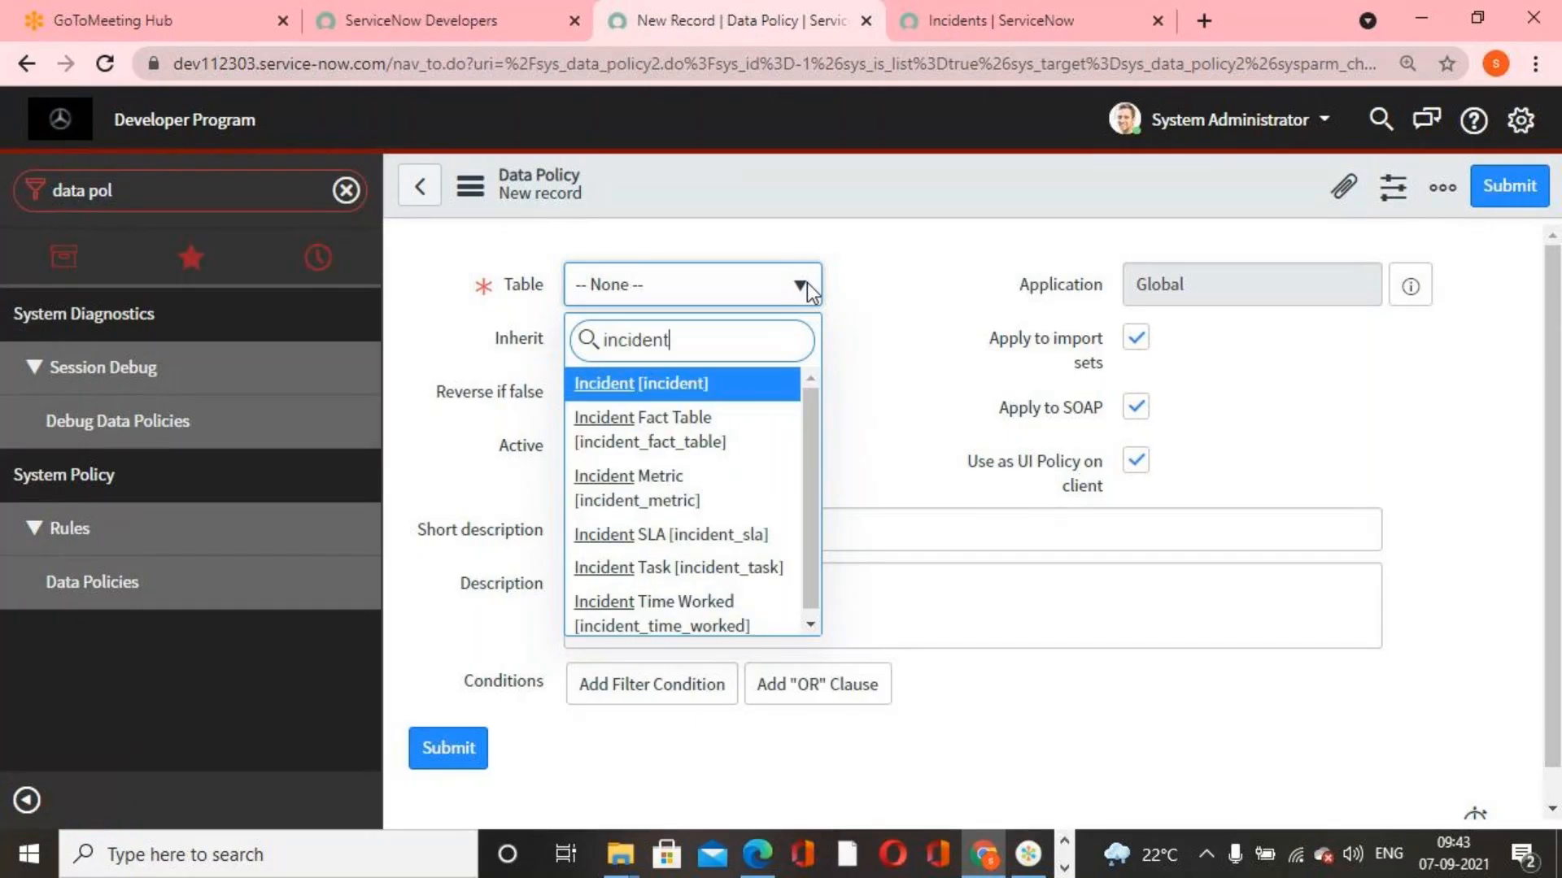
{"action": "left_click", "coordinate": [718, 389]}
Enter "Caller,Category and Short Description are mandatory" as the data policy's short description
{"action": "left_click", "coordinate": [640, 538]}
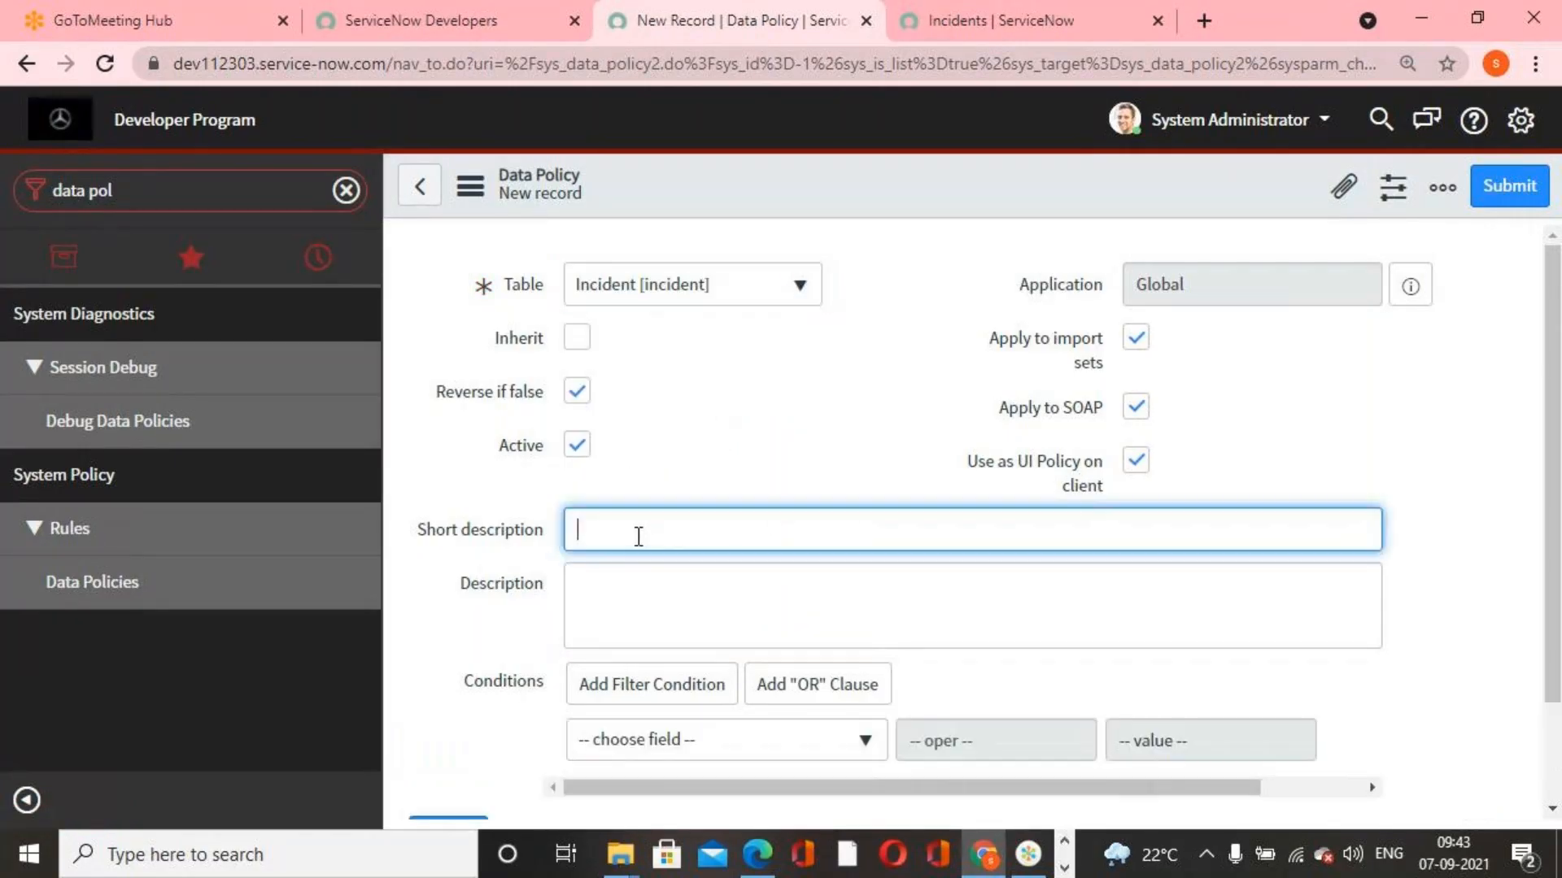
{"action": "type", "text": "category and"}
{"action": "key", "text": "BackSpace"}
{"action": "key", "text": "BackSpace"}
{"action": "key", "text": "BackSpace"}
{"action": "key", "text": "BackSpace"}
{"action": "key", "text": "BackSpace"}
{"action": "key", "text": "BackSpace"}
{"action": "key", "text": "BackSpace"}
{"action": "type", "text": "Caller,Category and Sho"}
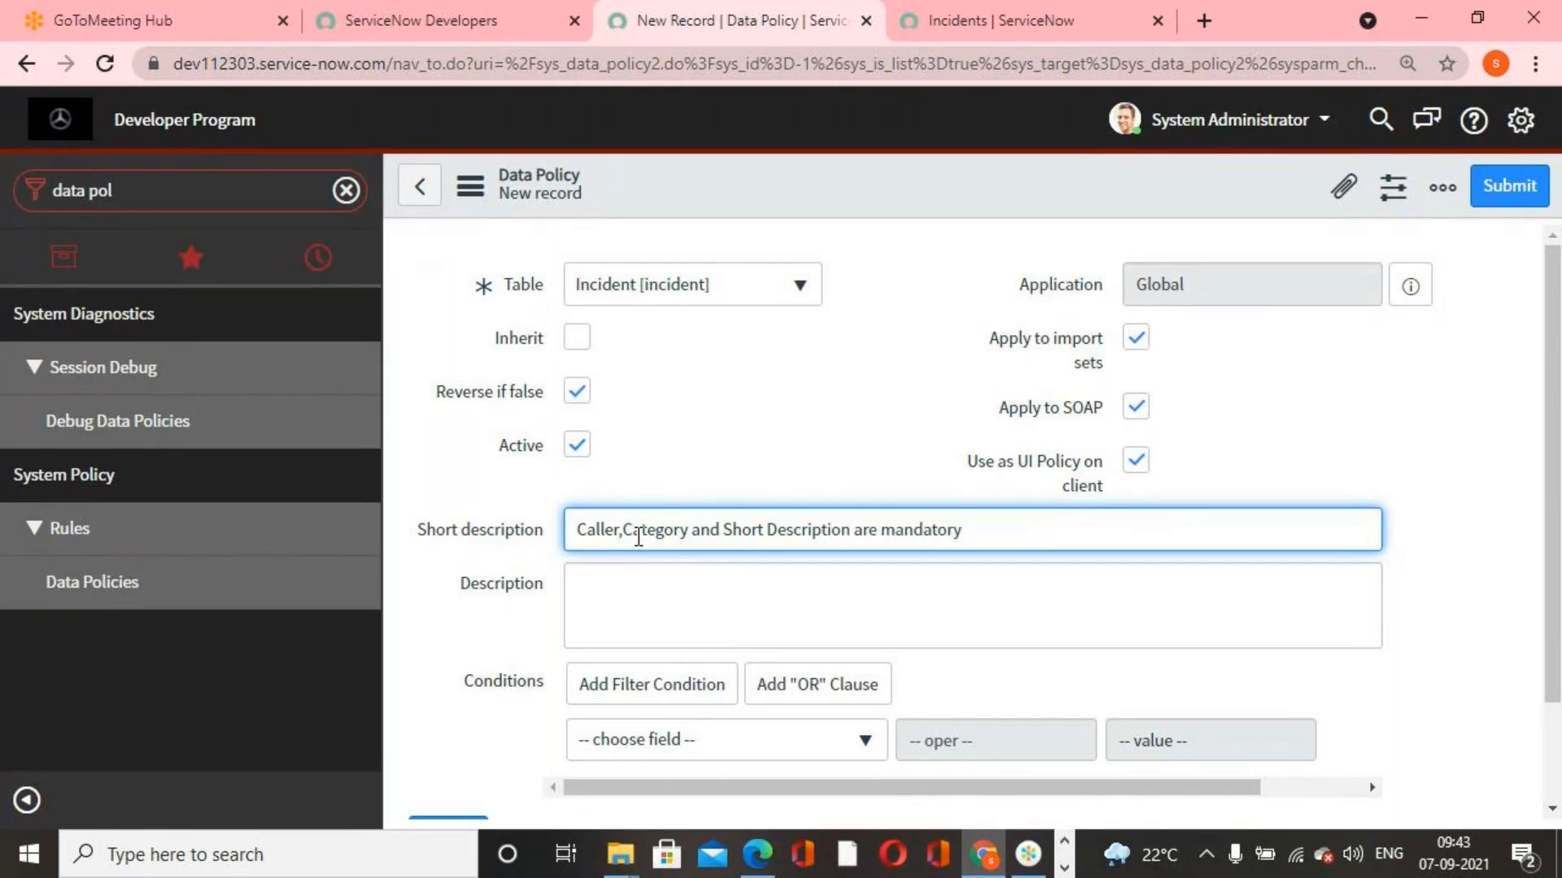
Save the new data policy without any conditions and stay on its record
{"action": "scroll", "coordinate": [798, 655], "scroll_direction": "down", "scroll_amount": 2}
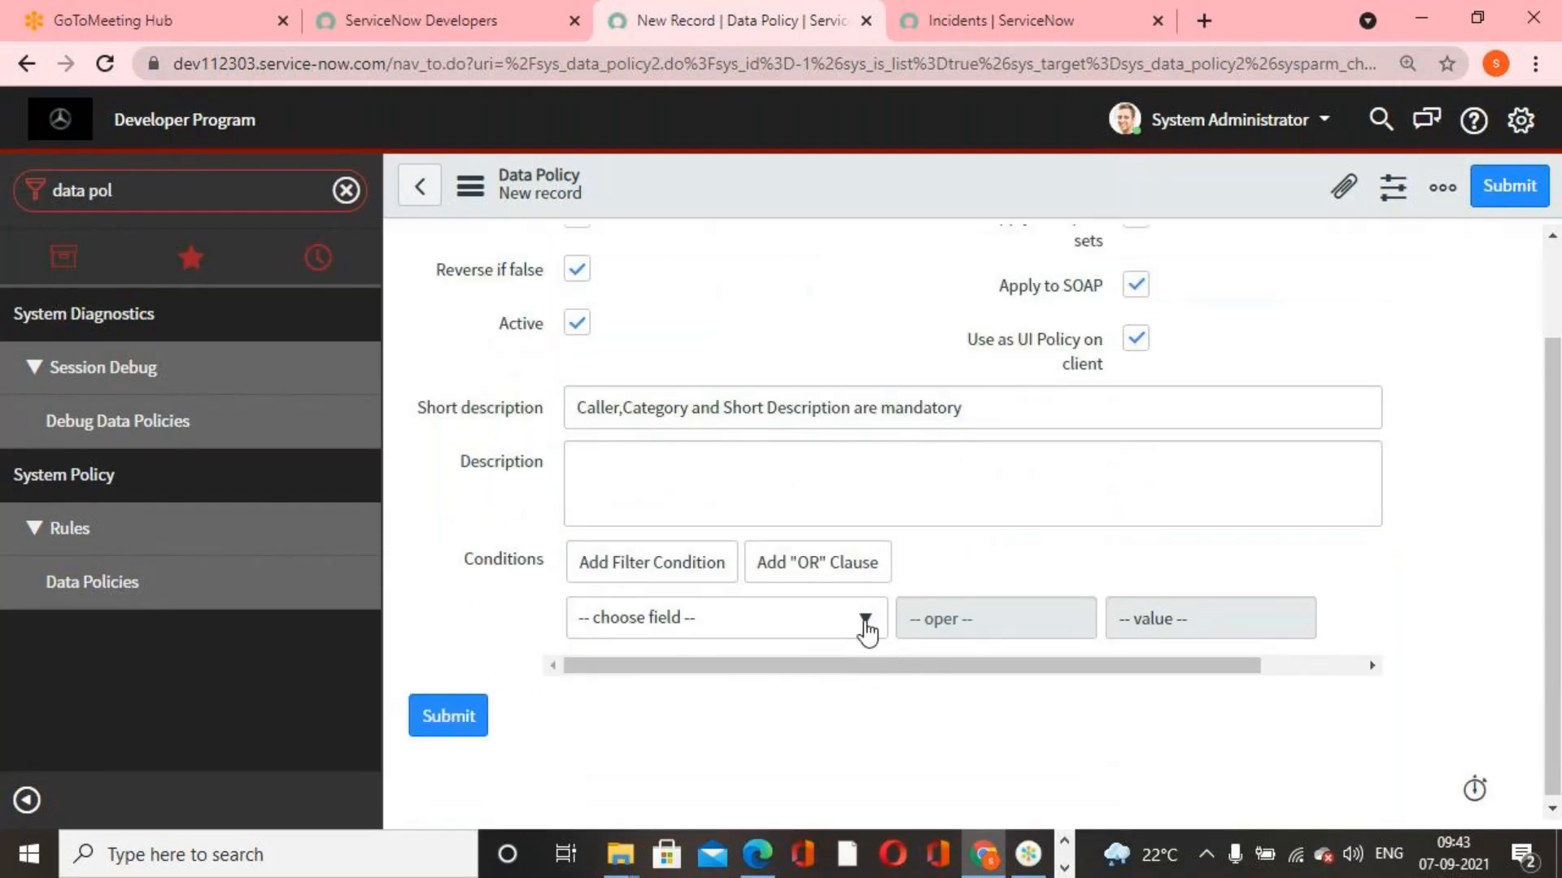
{"action": "left_click", "coordinate": [867, 625]}
{"action": "left_click", "coordinate": [867, 627]}
{"action": "scroll", "coordinate": [919, 675], "scroll_direction": "up", "scroll_amount": 2}
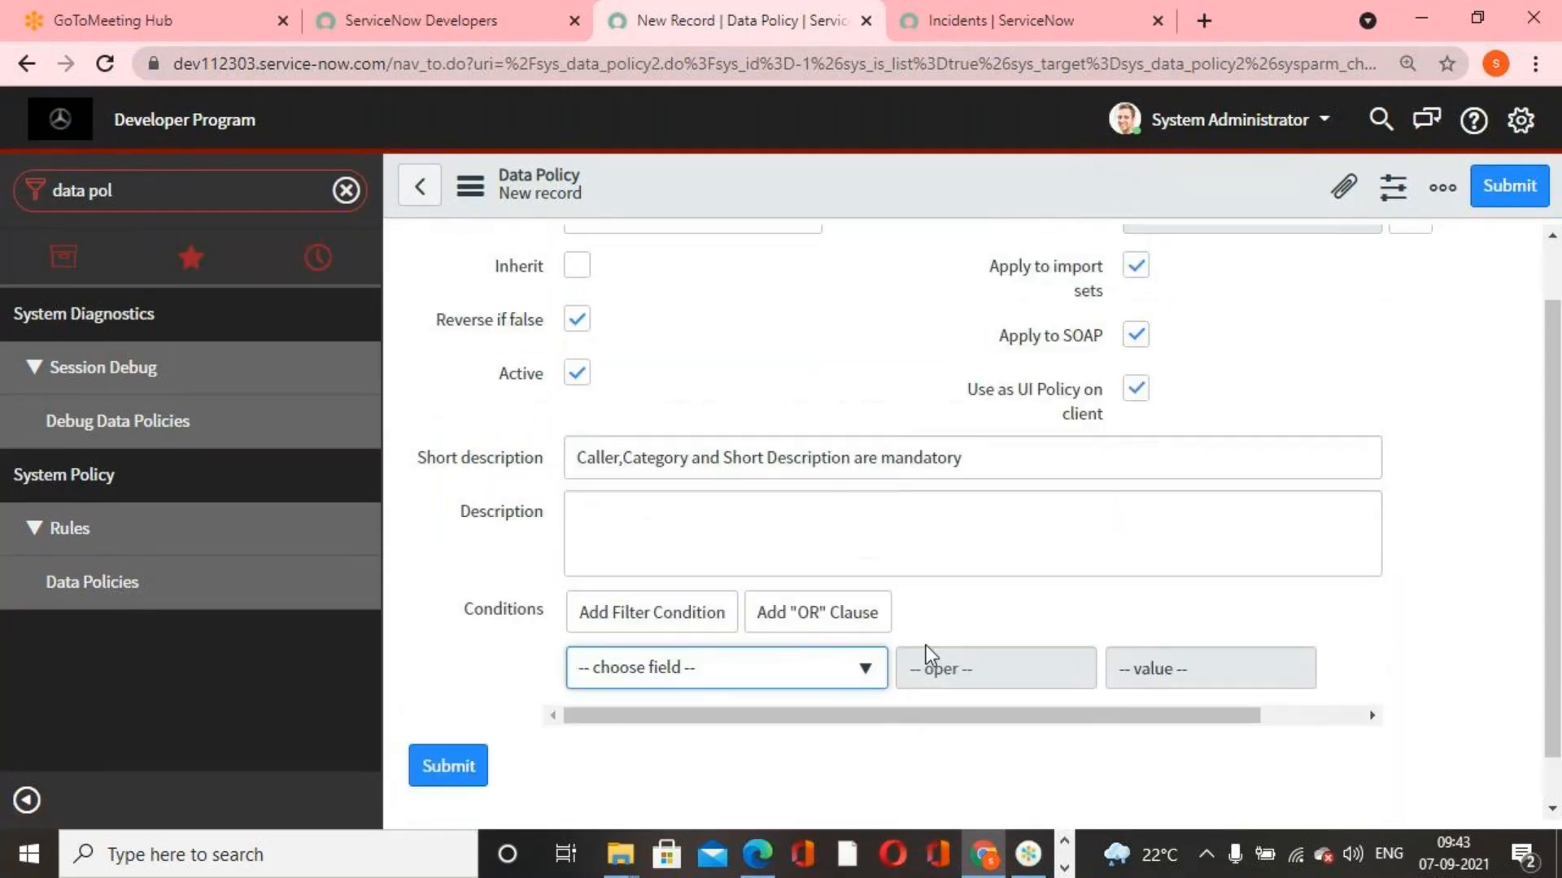
{"action": "right_click", "coordinate": [861, 194]}
{"action": "left_click", "coordinate": [860, 203]}
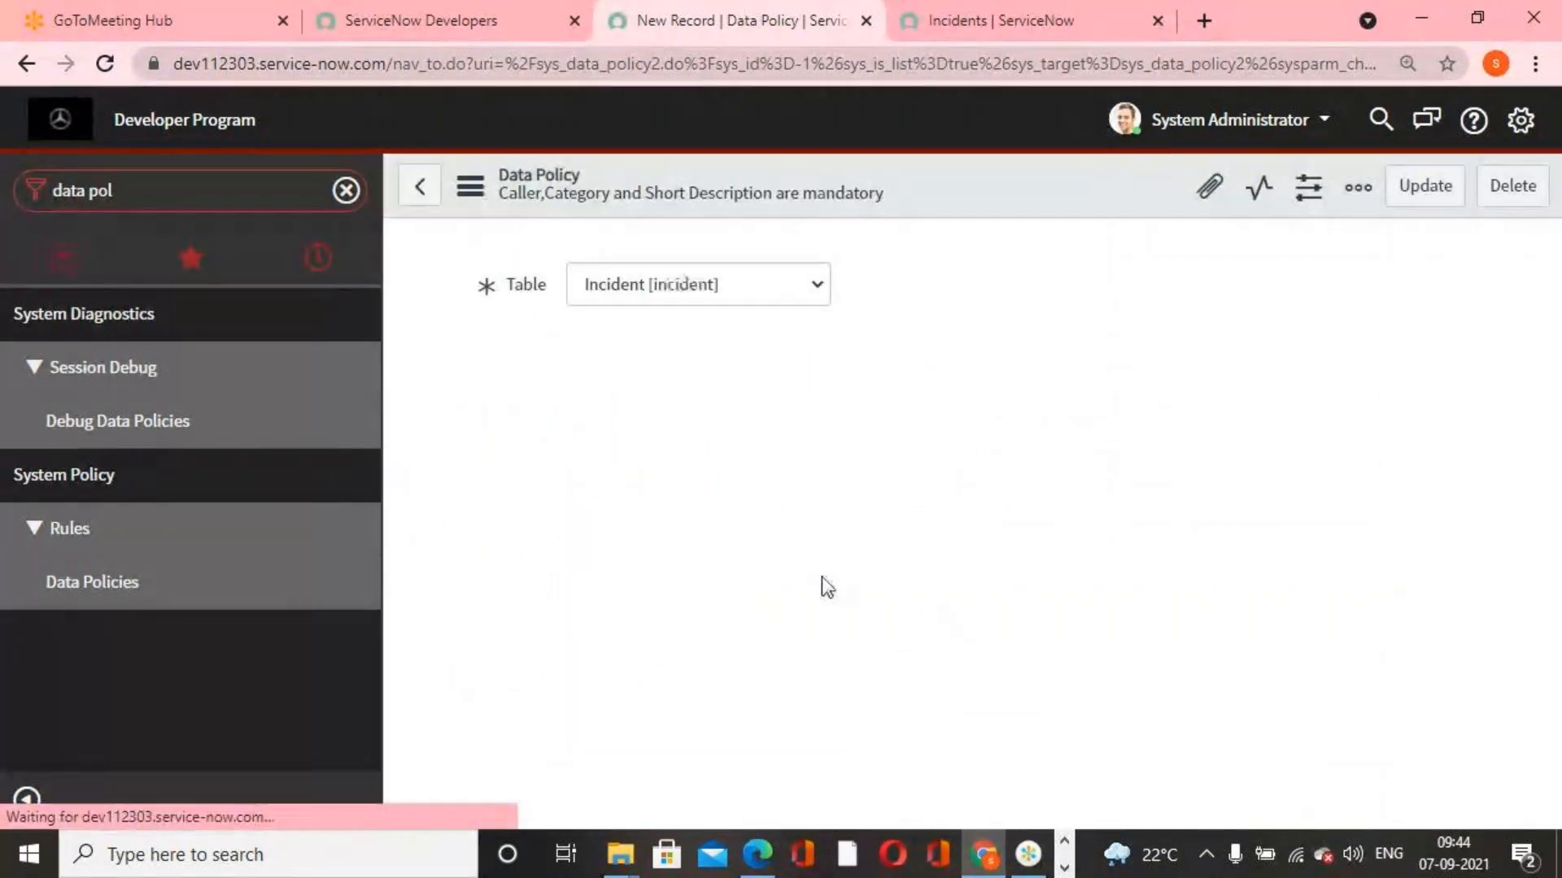
Add a data policy rule for the Affected User field with Mandatory set to True
{"action": "scroll", "coordinate": [1120, 653], "scroll_direction": "down", "scroll_amount": 1}
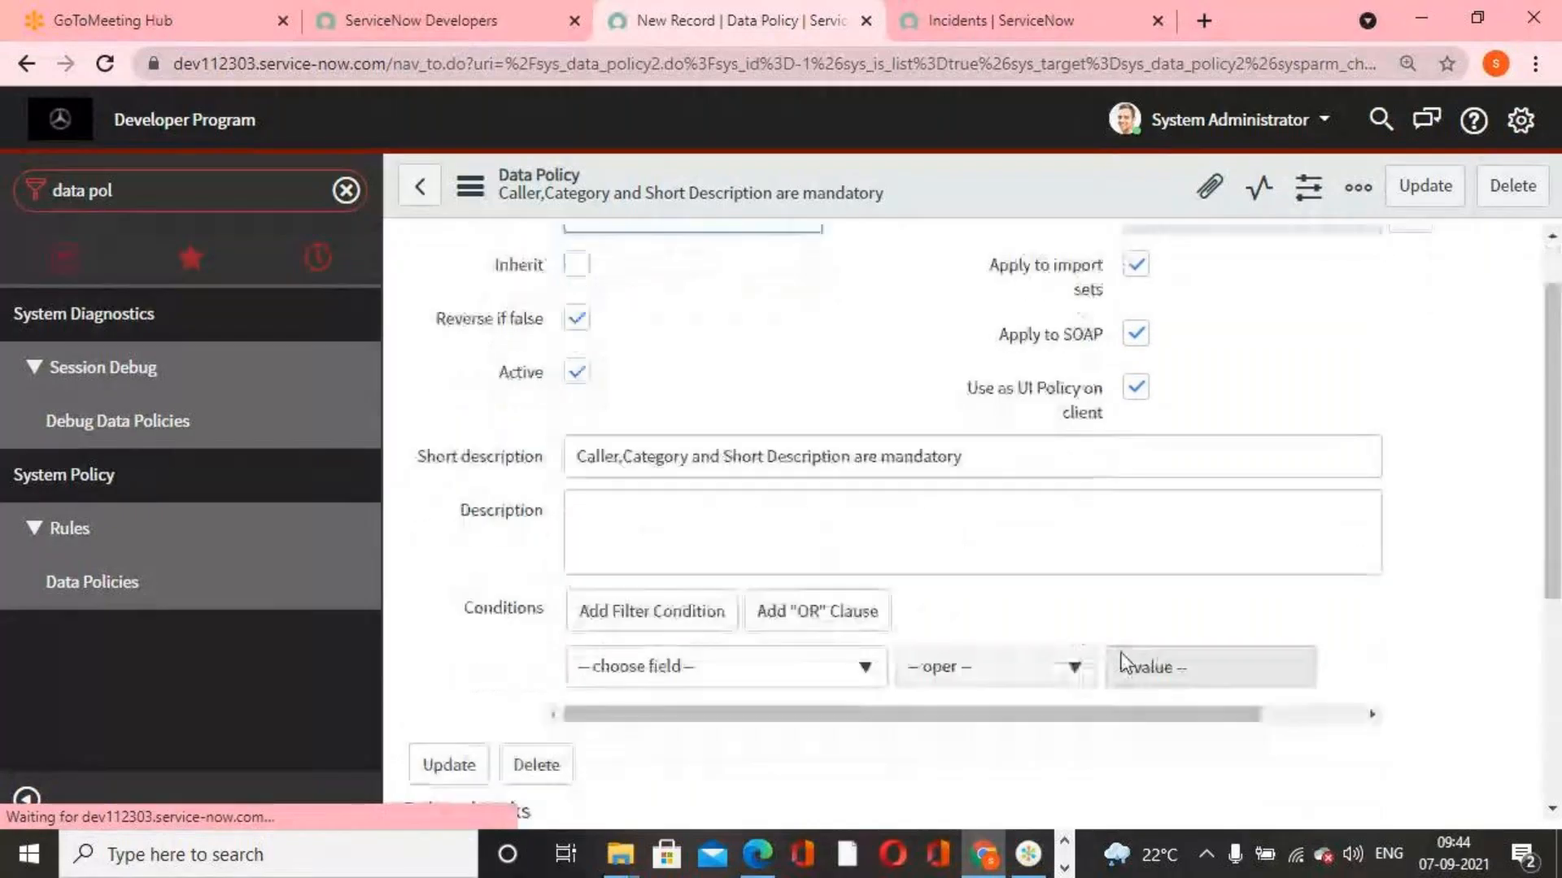
{"action": "scroll", "coordinate": [1120, 661], "scroll_direction": "down", "scroll_amount": 5}
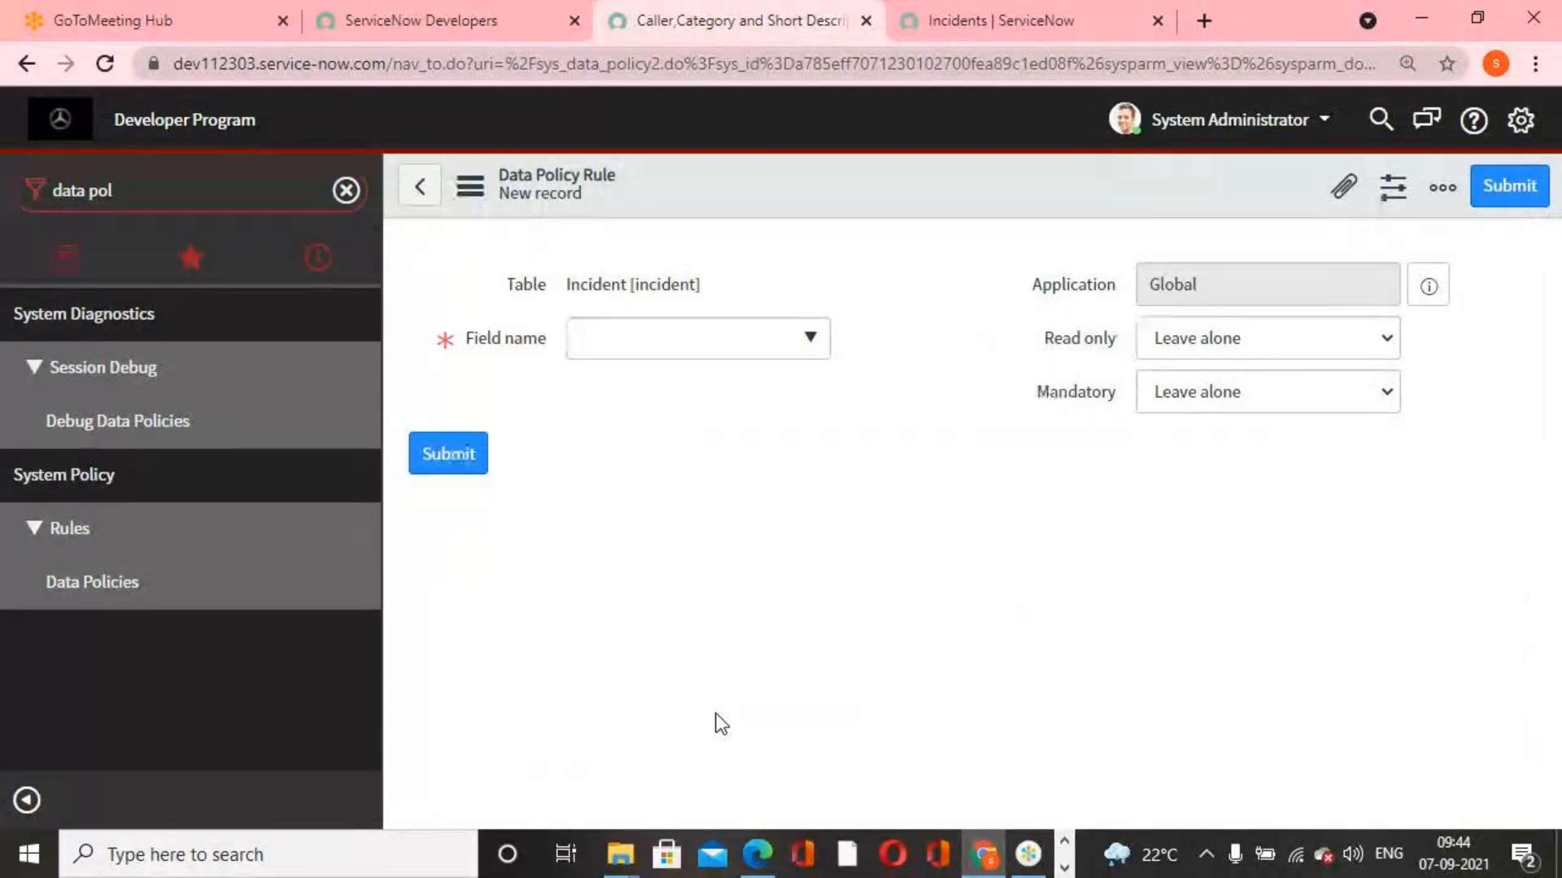
{"action": "left_click", "coordinate": [810, 340]}
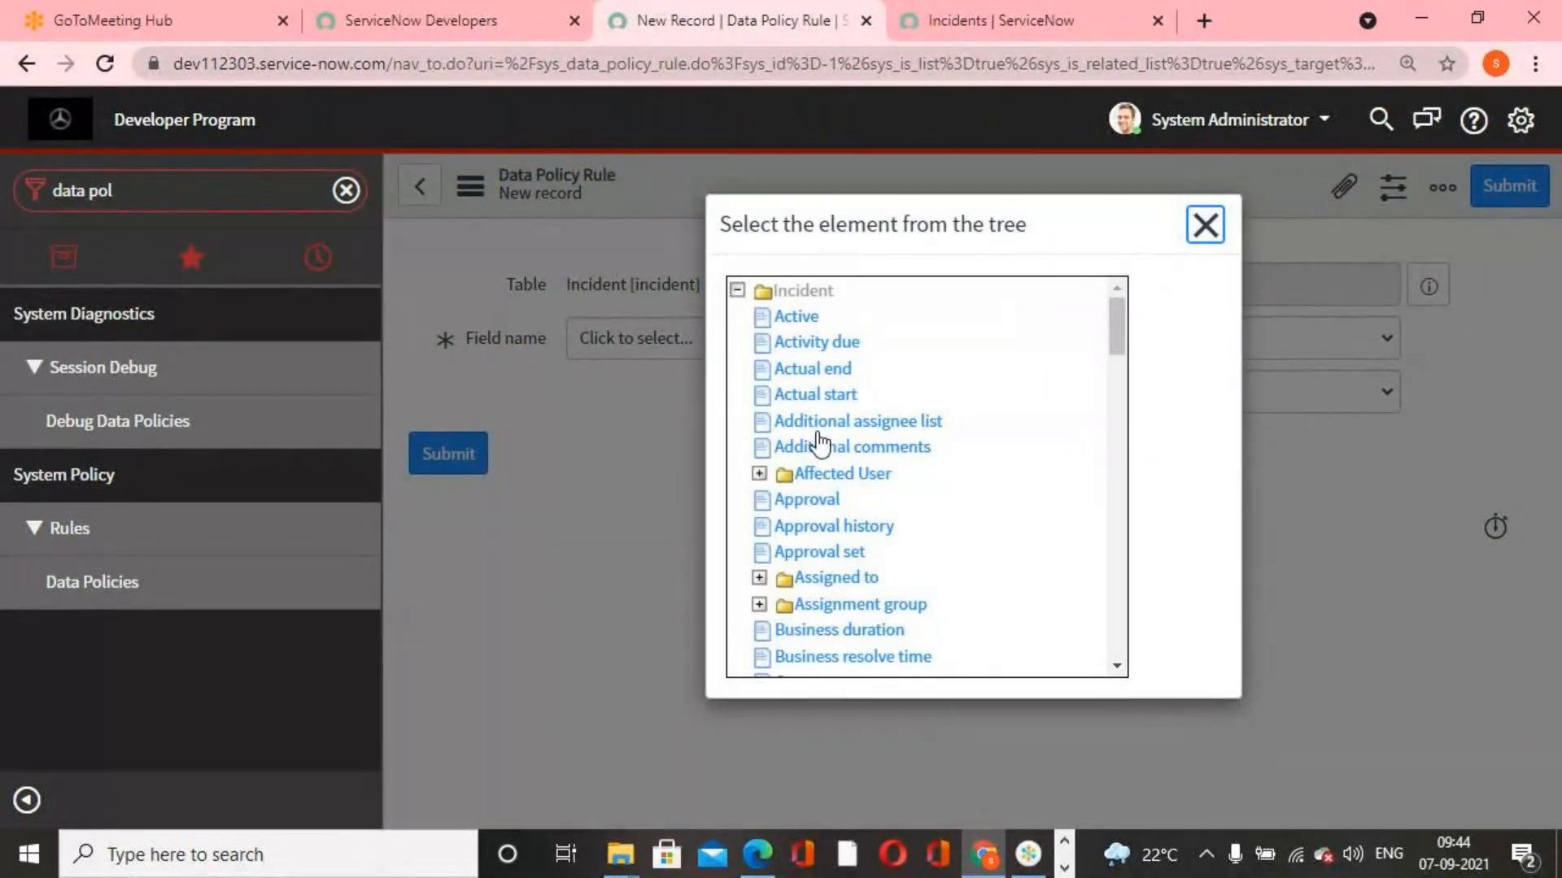
{"action": "left_click", "coordinate": [838, 473]}
{"action": "left_click", "coordinate": [1292, 397]}
{"action": "left_click", "coordinate": [1218, 447]}
{"action": "left_click", "coordinate": [1509, 186]}
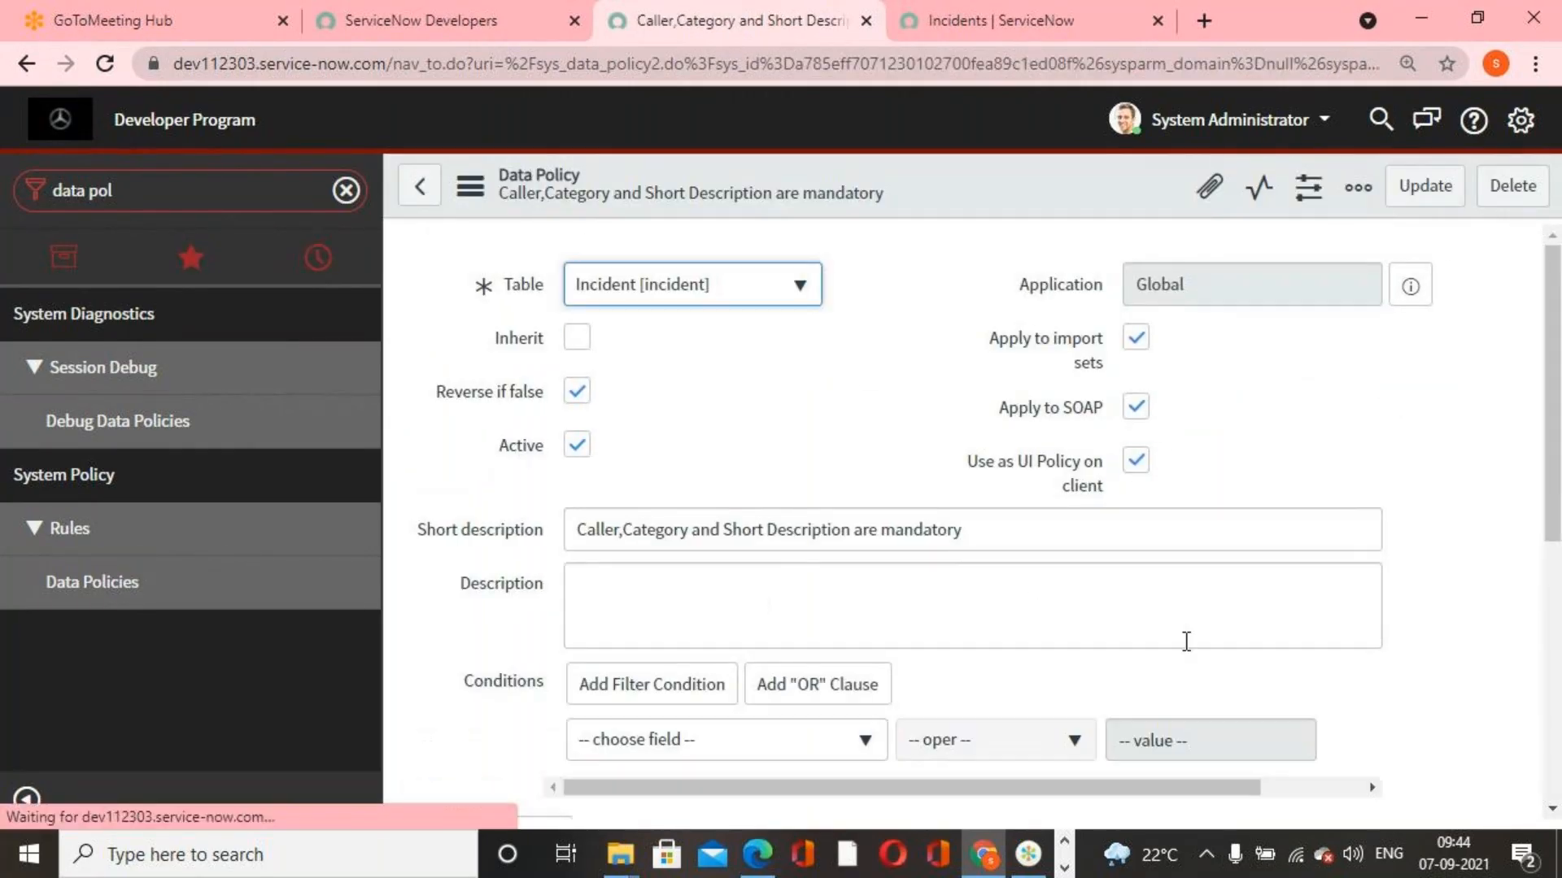
Add a second data policy rule for the Category field with Mandatory set to True
{"action": "scroll", "coordinate": [1219, 503], "scroll_direction": "down", "scroll_amount": 1}
{"action": "scroll", "coordinate": [809, 606], "scroll_direction": "down", "scroll_amount": 5}
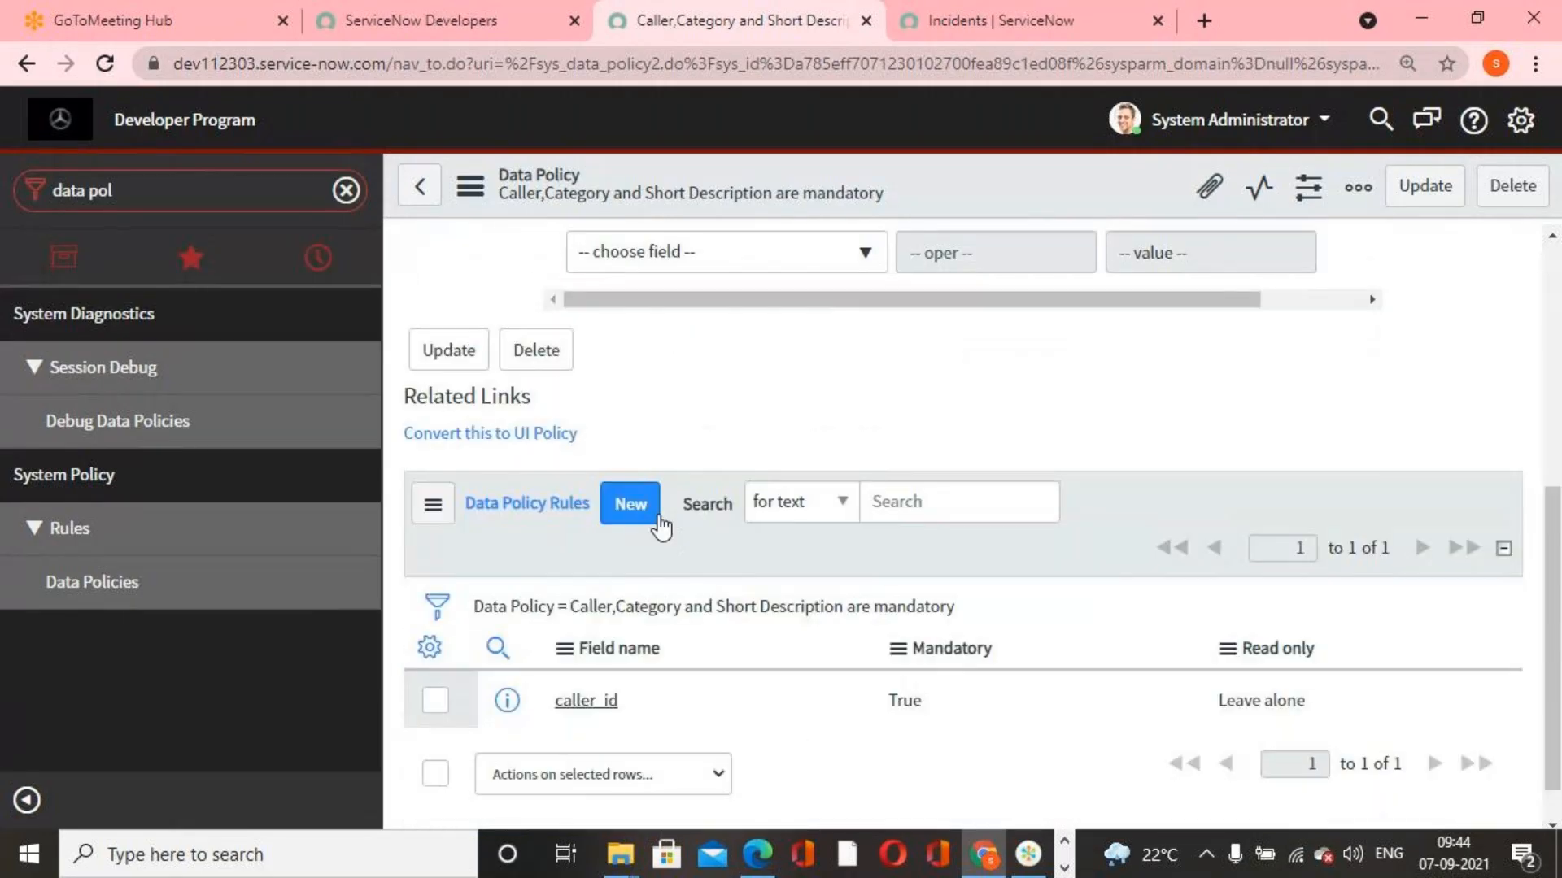
{"action": "left_click", "coordinate": [630, 503]}
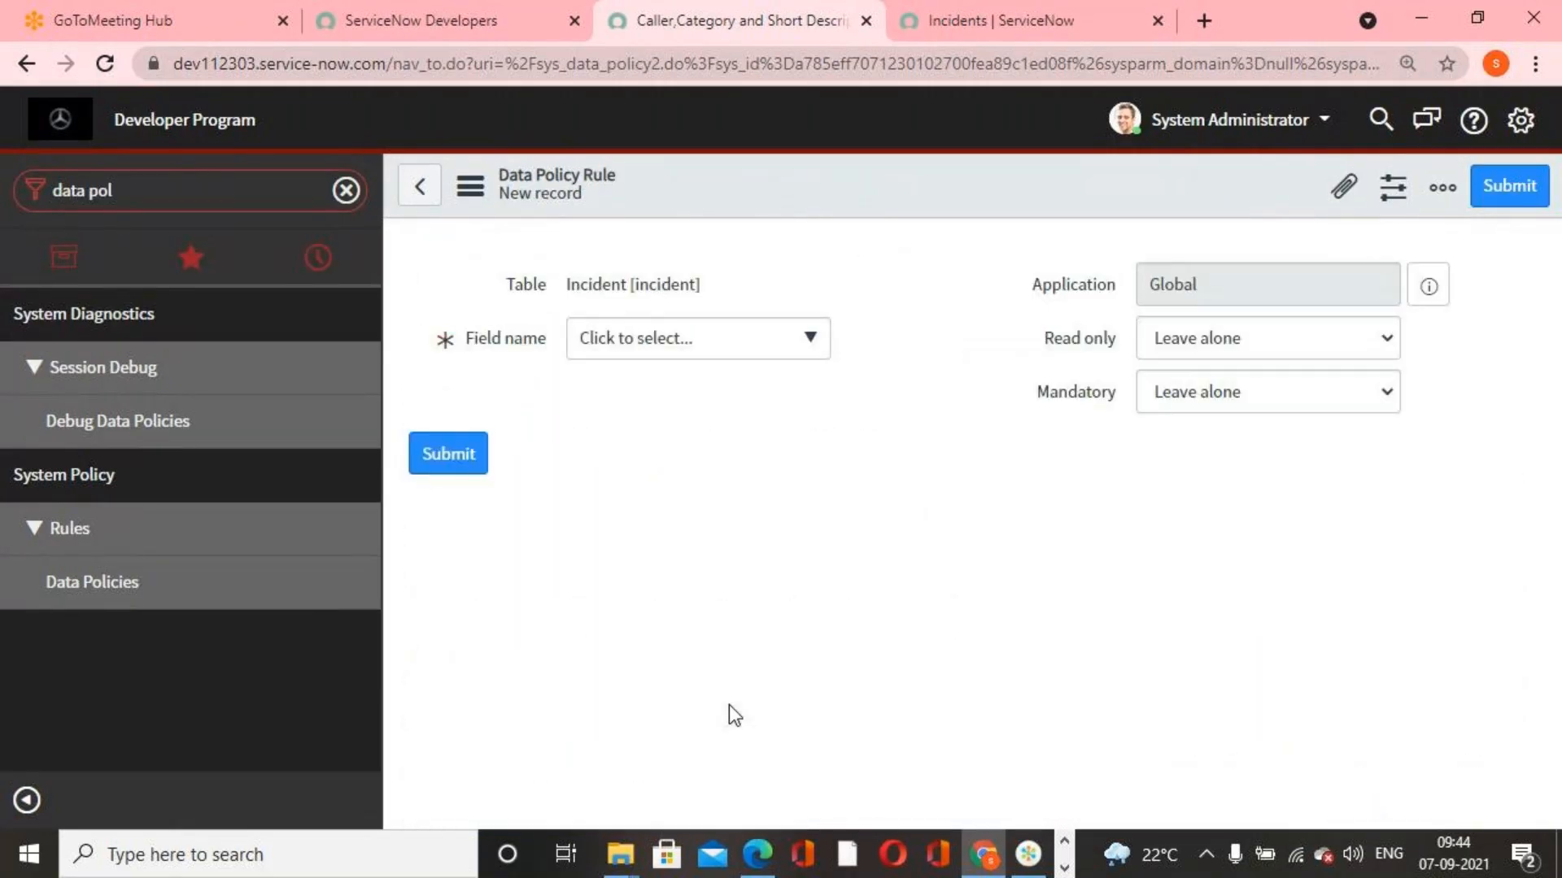
{"action": "left_click", "coordinate": [816, 340]}
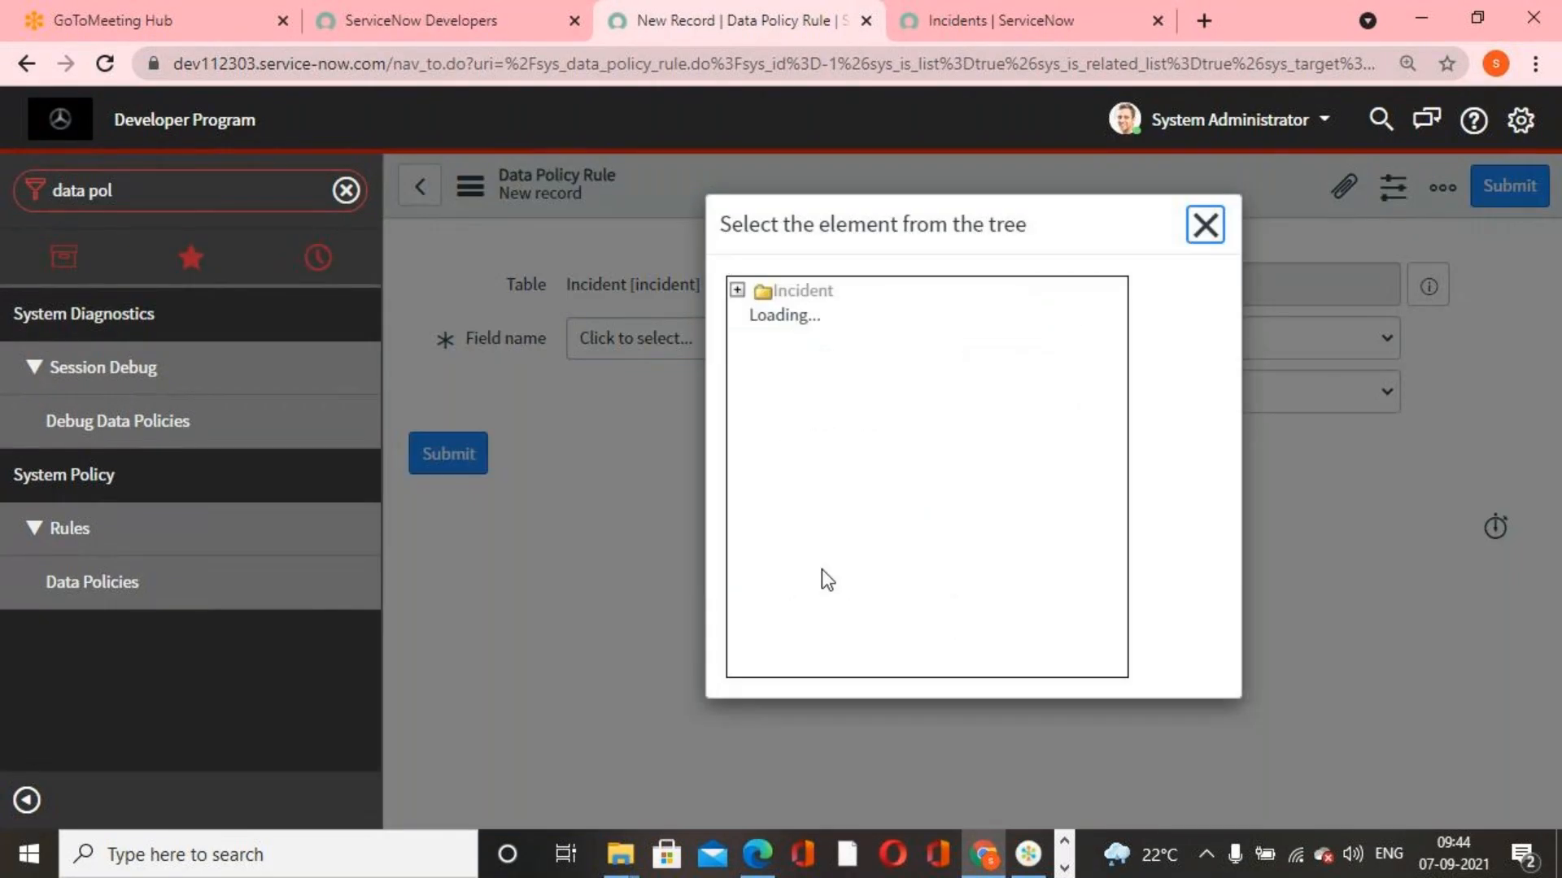
{"action": "scroll", "coordinate": [866, 561], "scroll_direction": "down", "scroll_amount": 3}
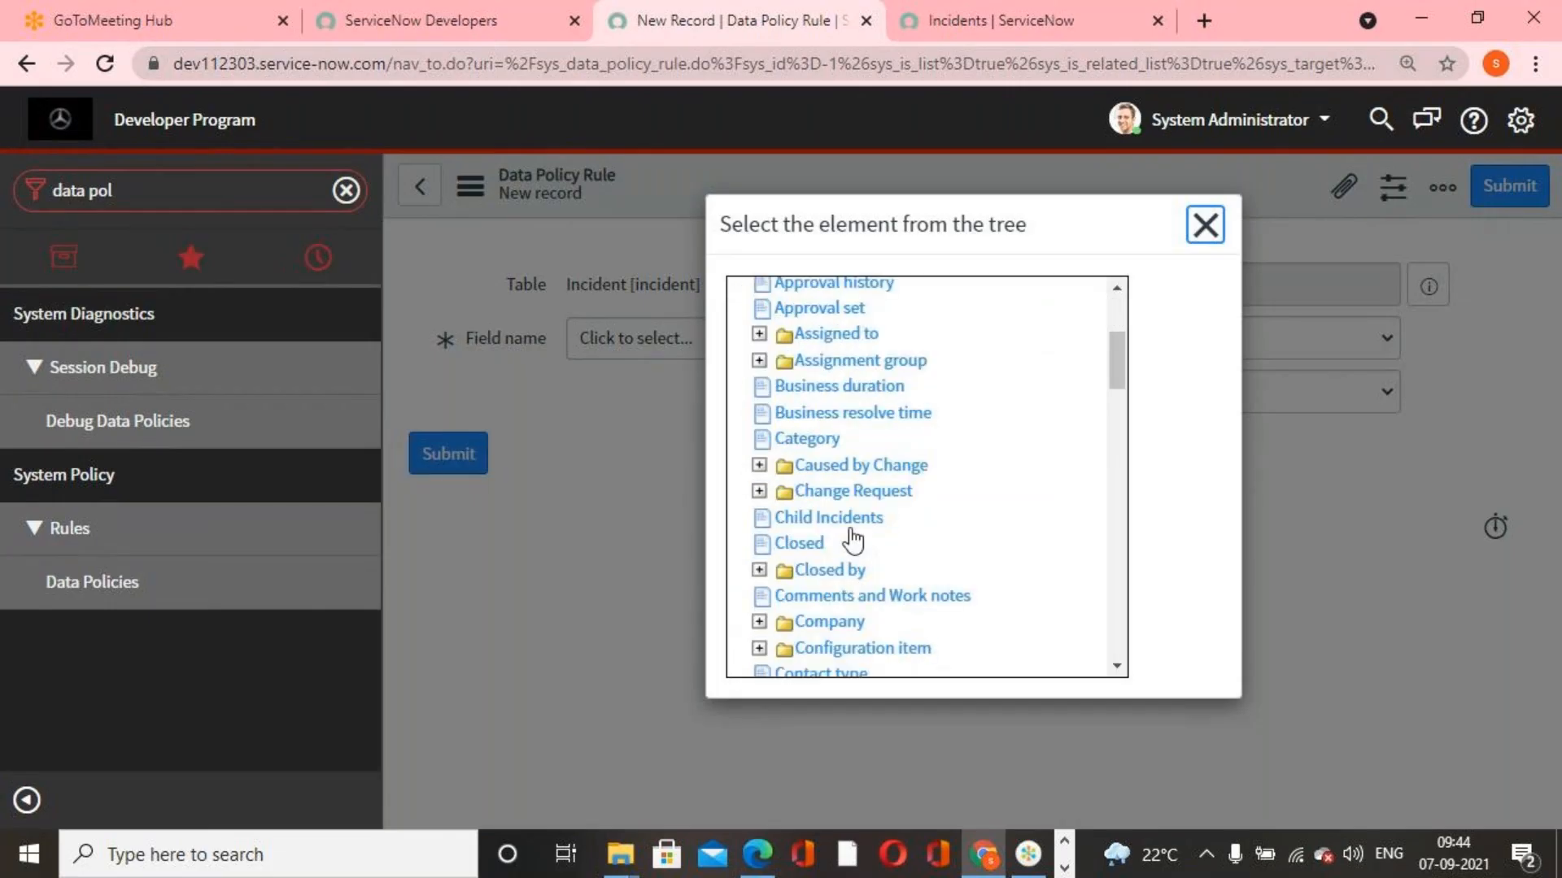
{"action": "left_click", "coordinate": [825, 442]}
{"action": "left_click", "coordinate": [1218, 399]}
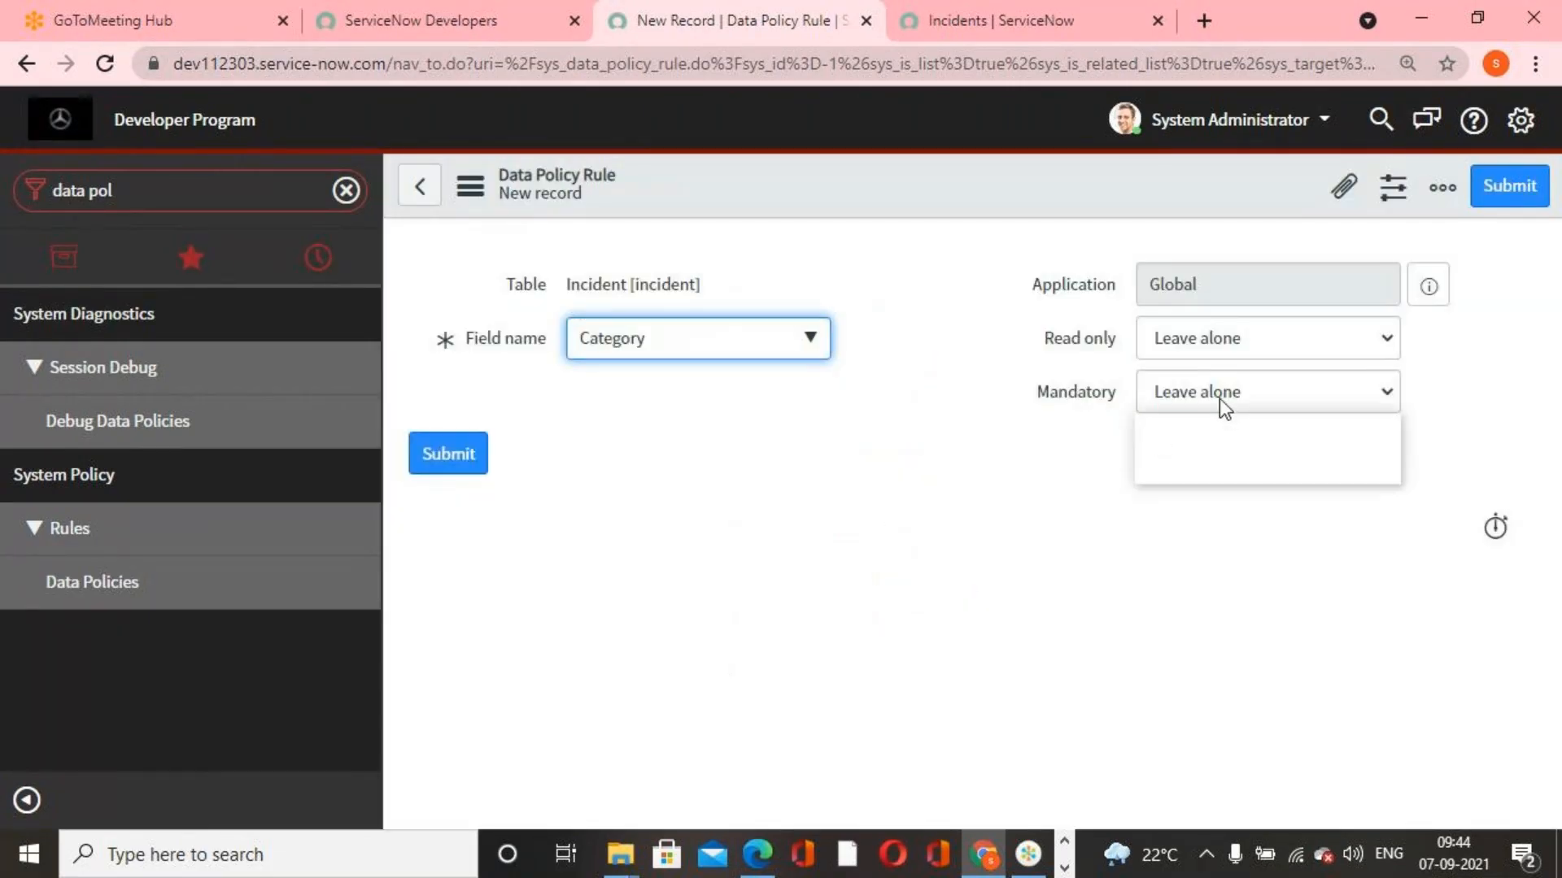
{"action": "left_click", "coordinate": [1171, 448]}
{"action": "left_click", "coordinate": [1510, 196]}
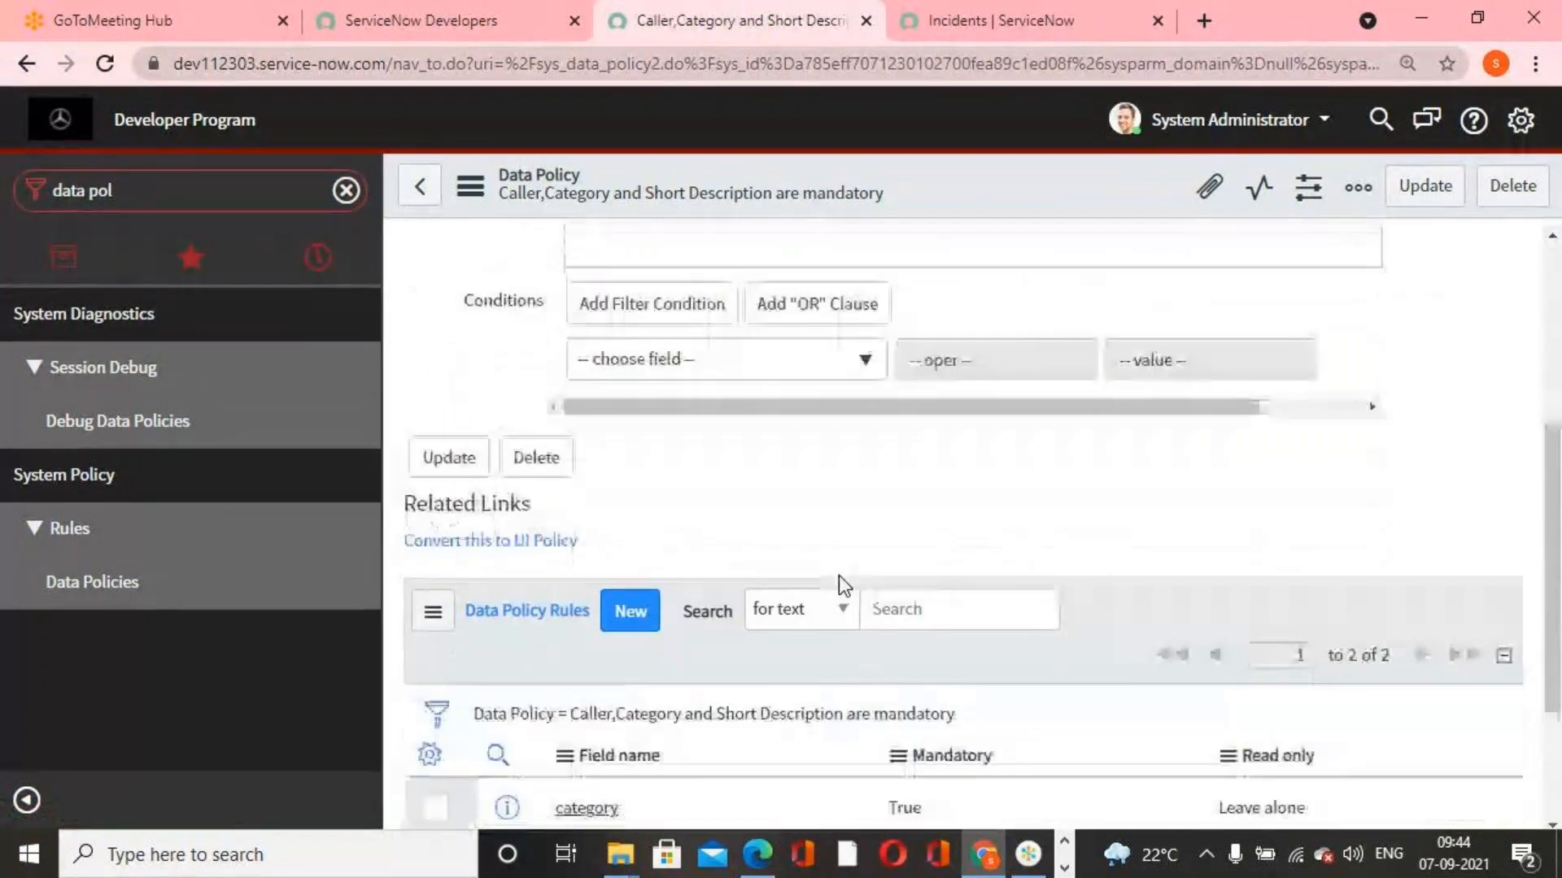
Add a third data policy rule for the Short description field with Mandatory set to True
{"action": "left_click", "coordinate": [657, 398]}
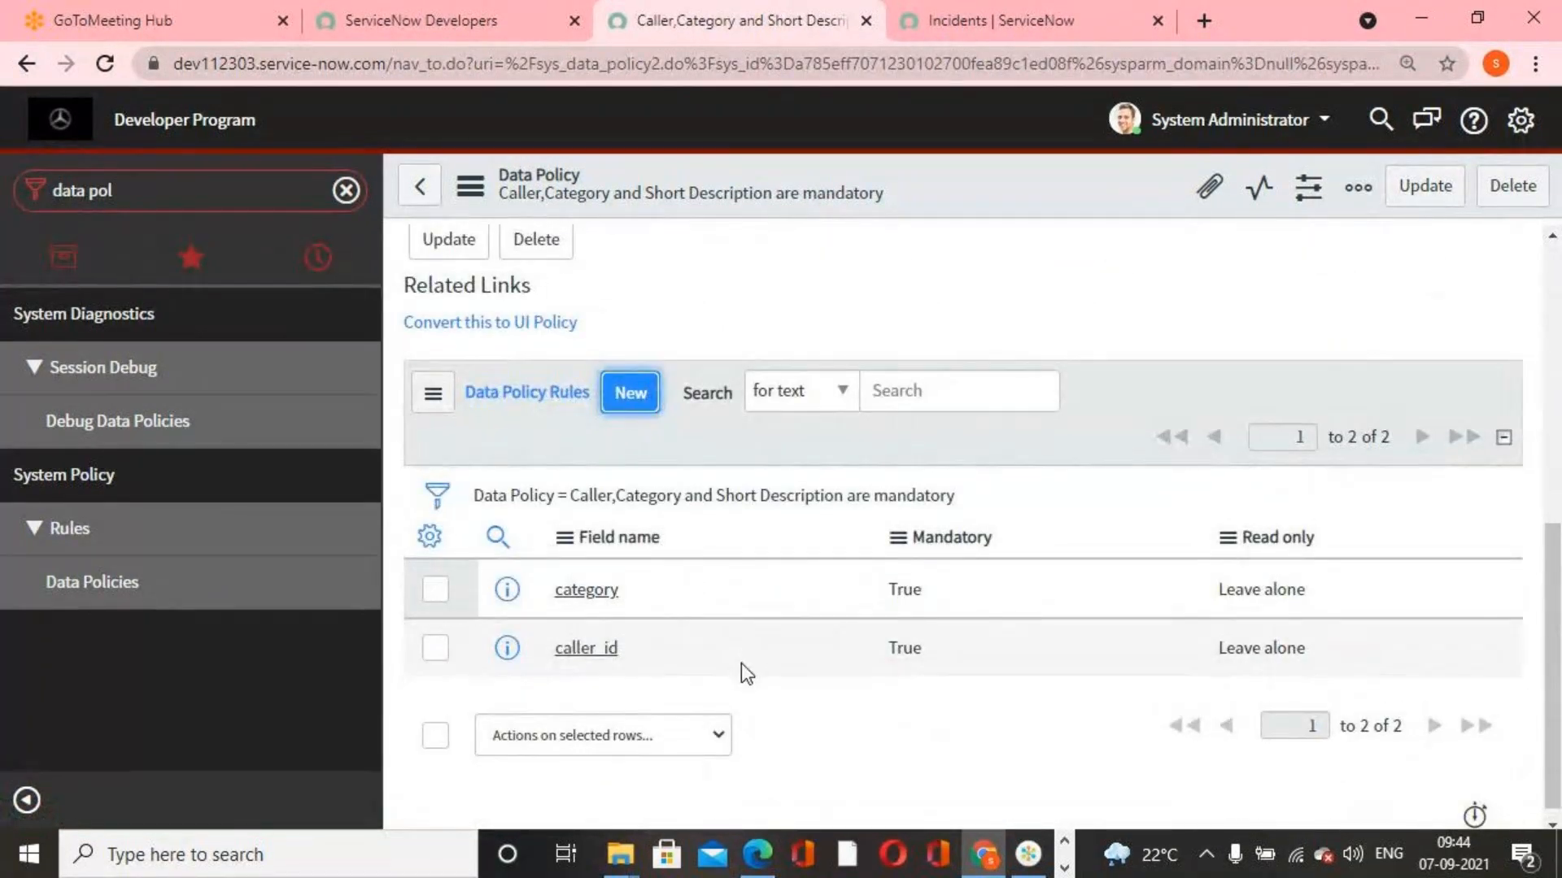
{"action": "left_click", "coordinate": [814, 340]}
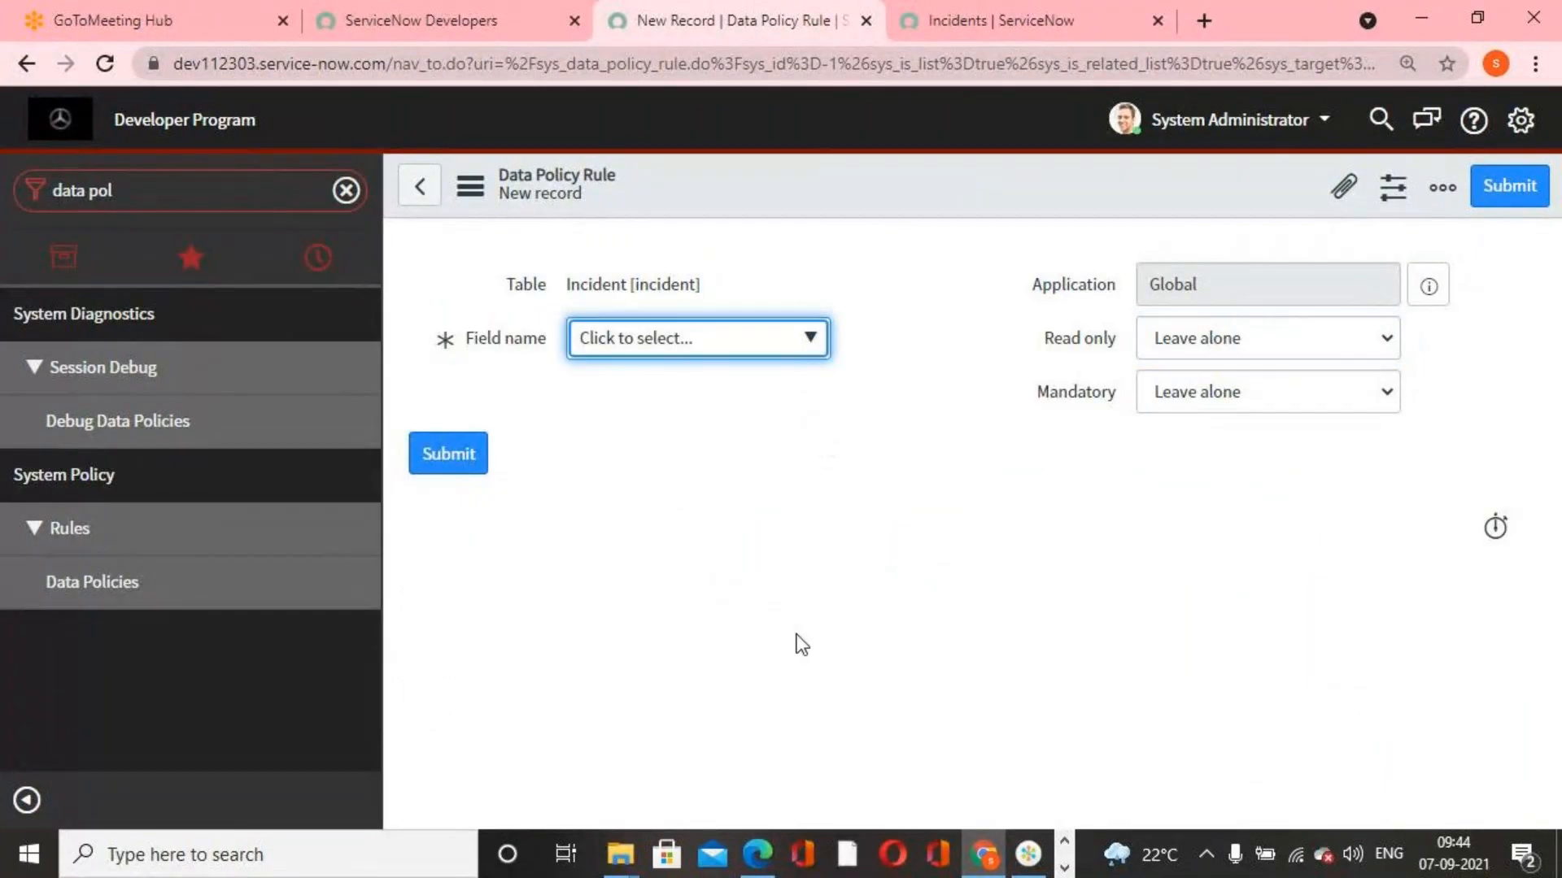
{"action": "scroll", "coordinate": [807, 553], "scroll_direction": "down", "scroll_amount": 12}
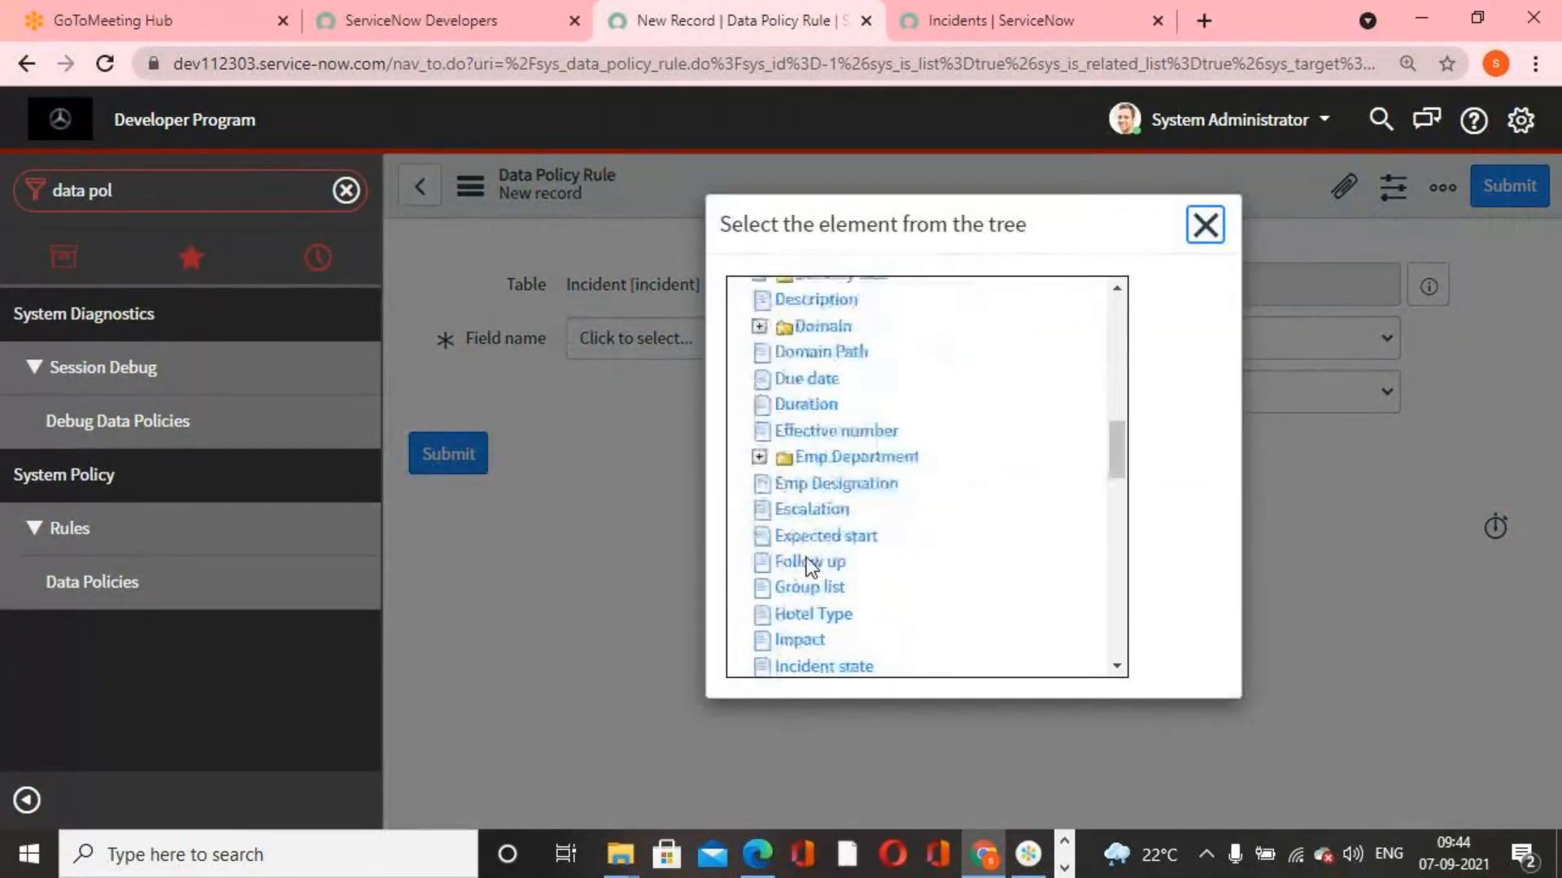
{"action": "scroll", "coordinate": [808, 572], "scroll_direction": "down", "scroll_amount": 6}
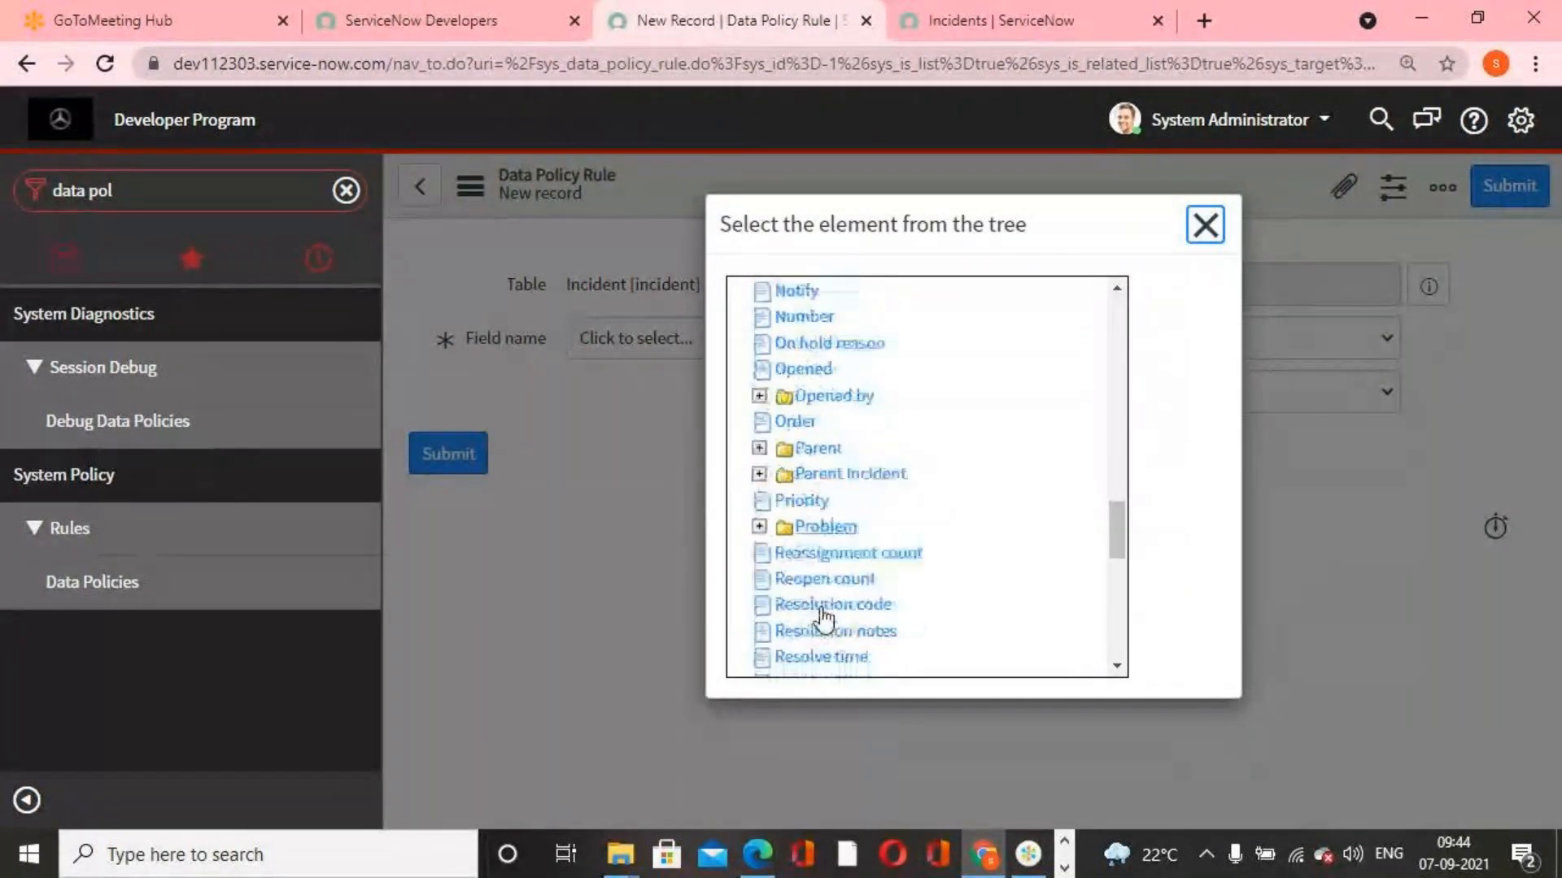
{"action": "scroll", "coordinate": [822, 626], "scroll_direction": "down", "scroll_amount": 2}
{"action": "left_click", "coordinate": [850, 545]}
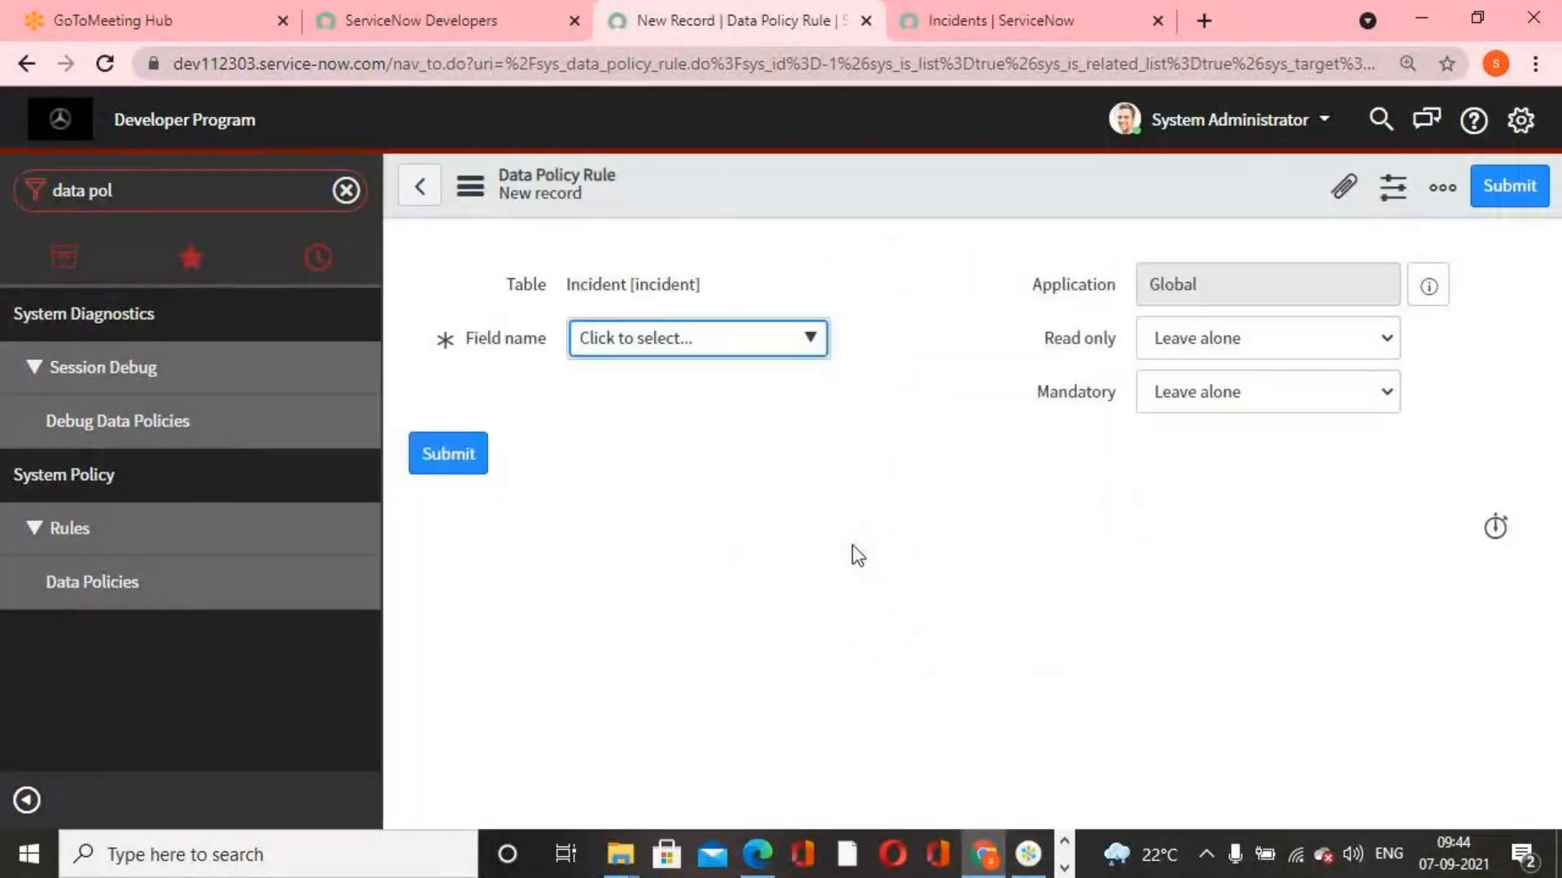
{"action": "left_click", "coordinate": [1242, 392]}
{"action": "left_click", "coordinate": [1199, 449]}
{"action": "left_click", "coordinate": [1506, 211]}
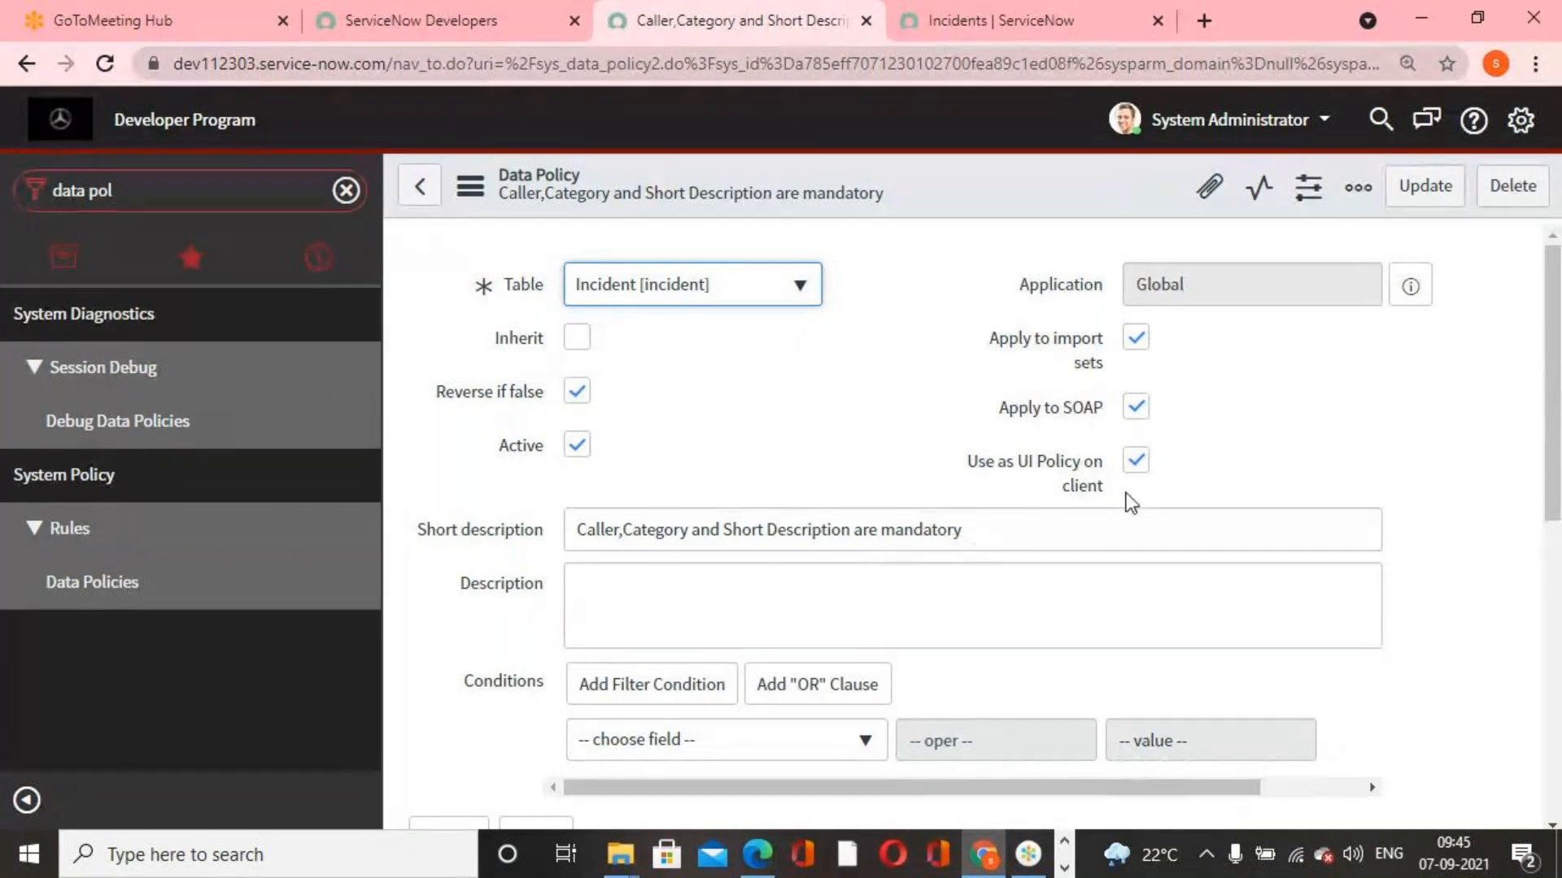
Review the data policy record and save it with Update
{"action": "scroll", "coordinate": [1216, 446], "scroll_direction": "down", "scroll_amount": 2}
{"action": "scroll", "coordinate": [1213, 453], "scroll_direction": "down", "scroll_amount": 4}
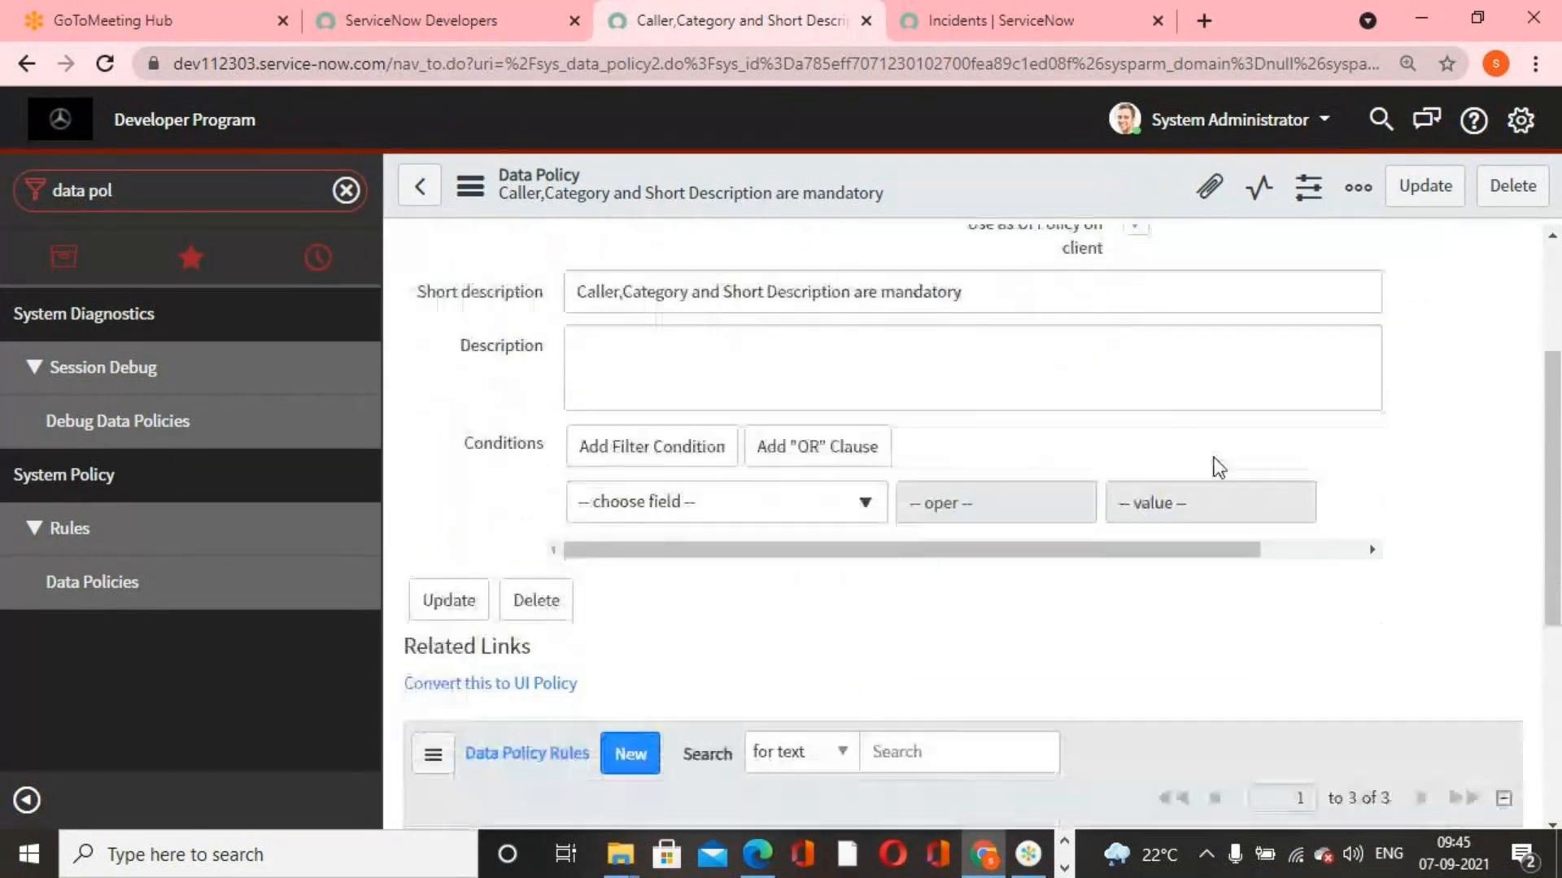
{"action": "scroll", "coordinate": [1171, 366], "scroll_direction": "up", "scroll_amount": 4}
{"action": "left_click", "coordinate": [1425, 186]}
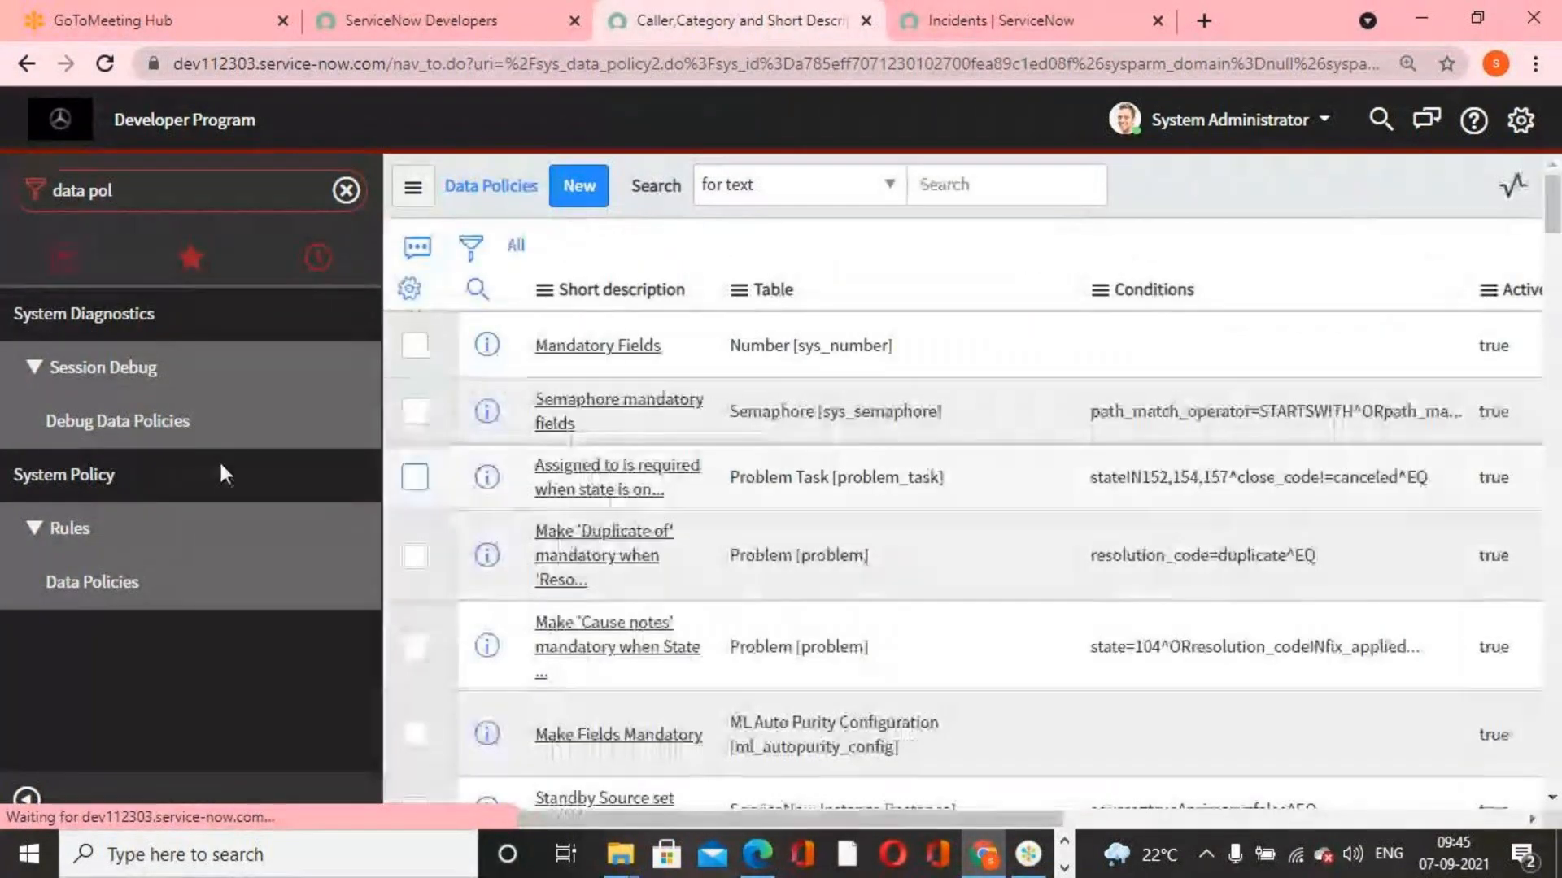
Find the REST API Explorer module by filtering the navigator for "rest api" and open it
{"action": "triple_click", "coordinate": [200, 189]}
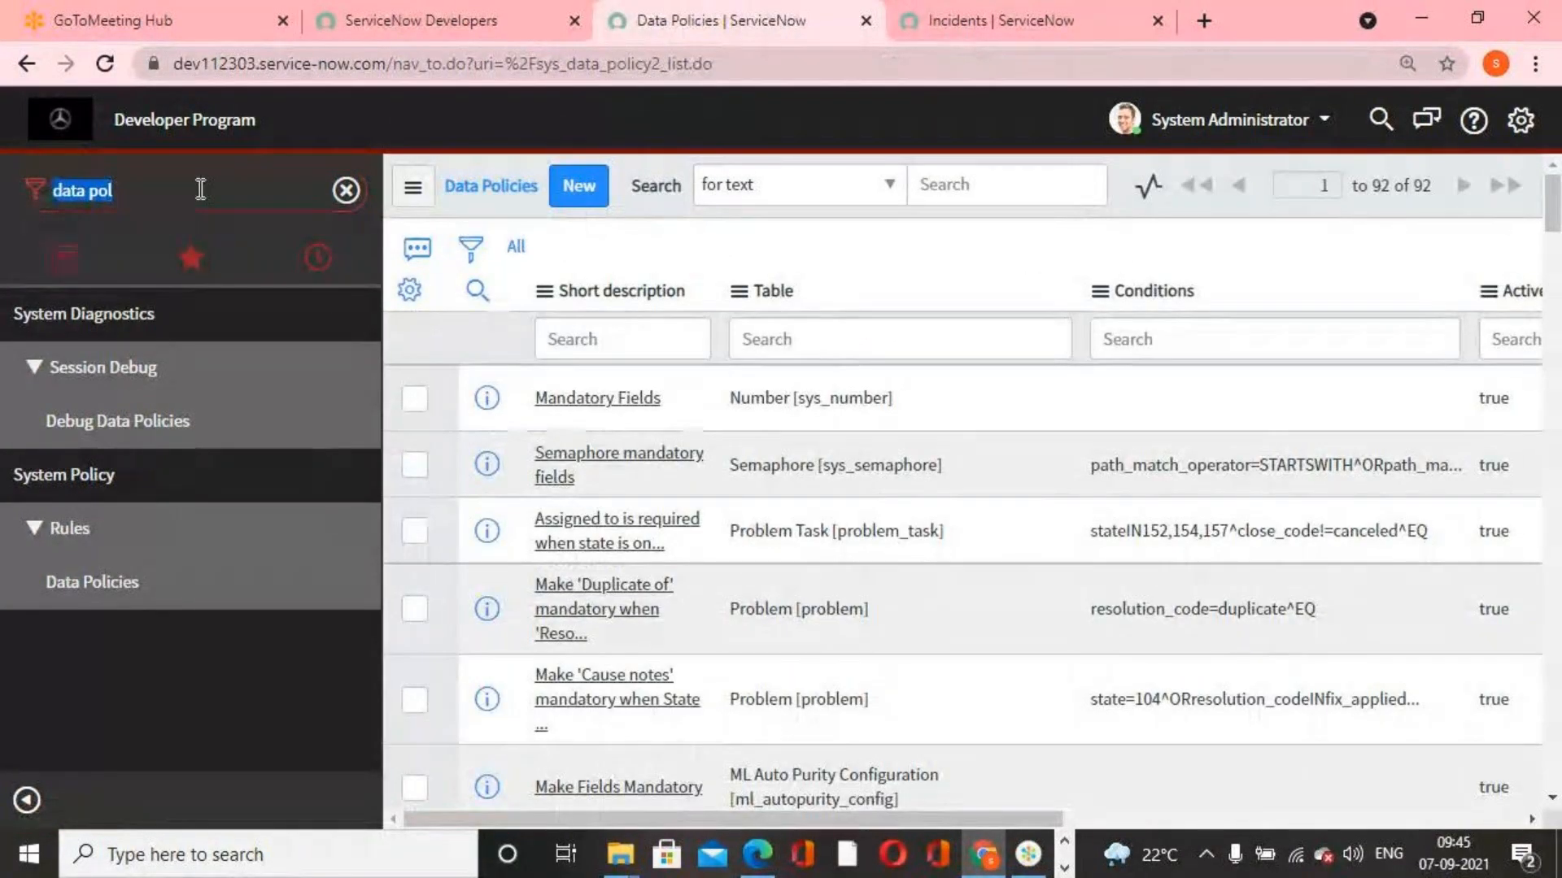
{"action": "key", "text": "BackSpace"}
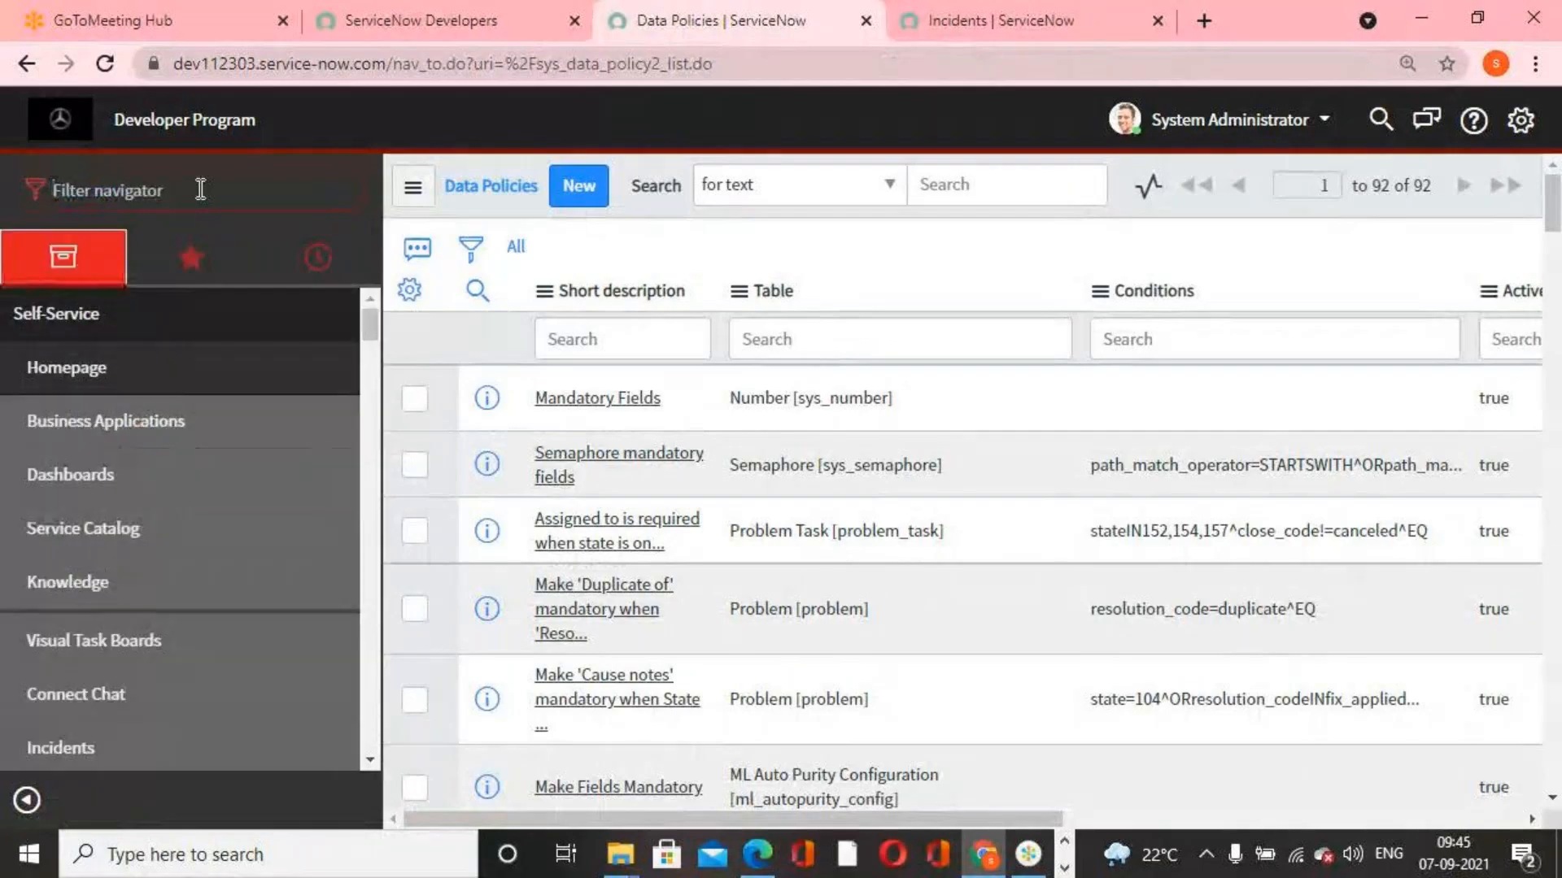
{"action": "type", "text": "rest"}
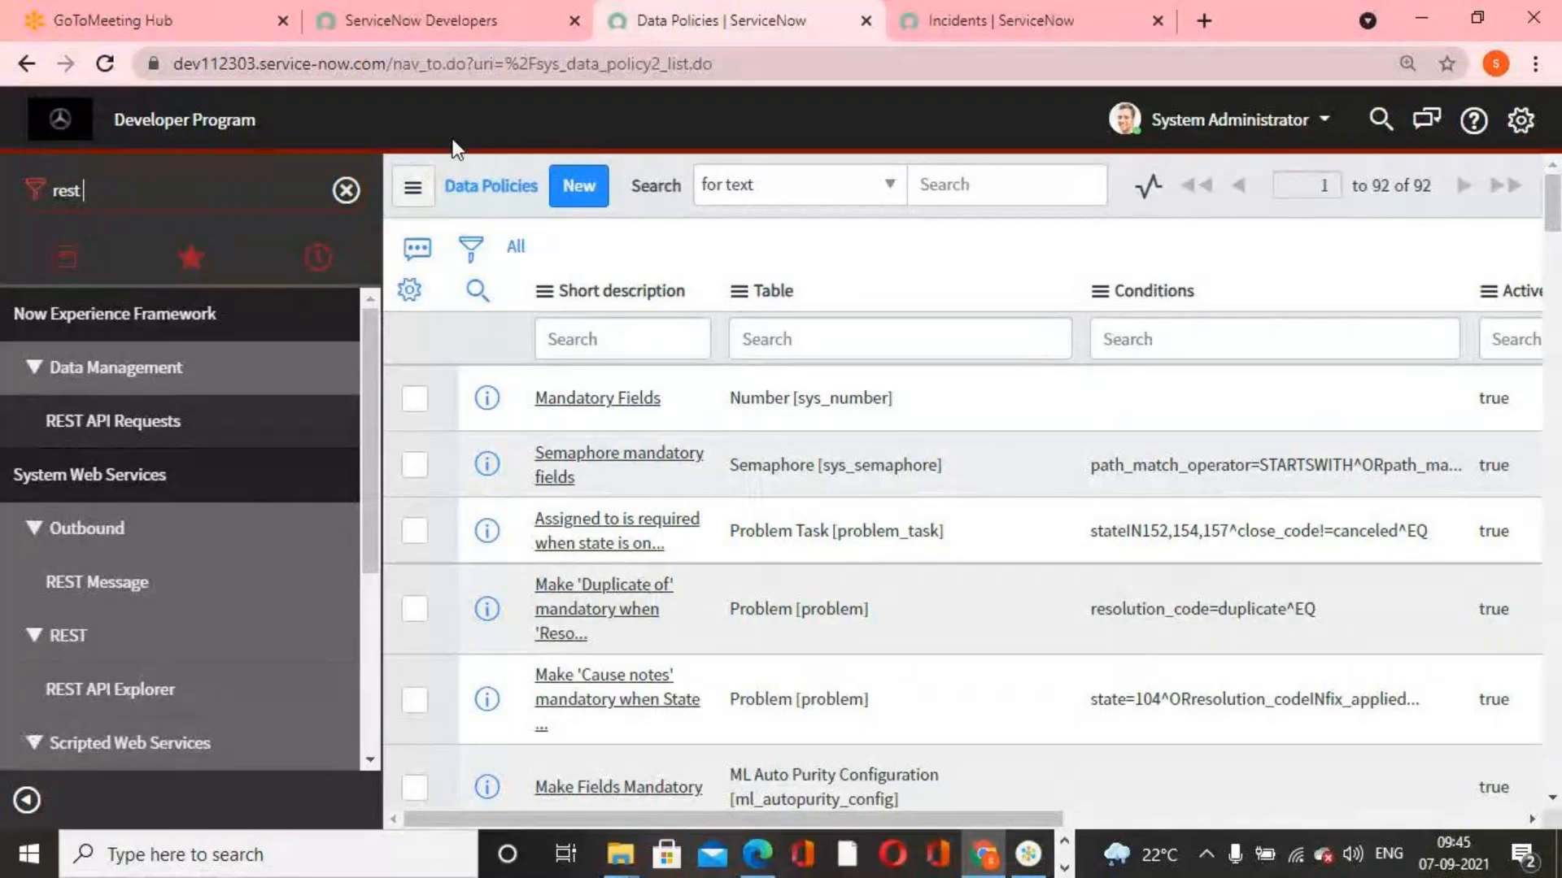
{"action": "type", "text": " api"}
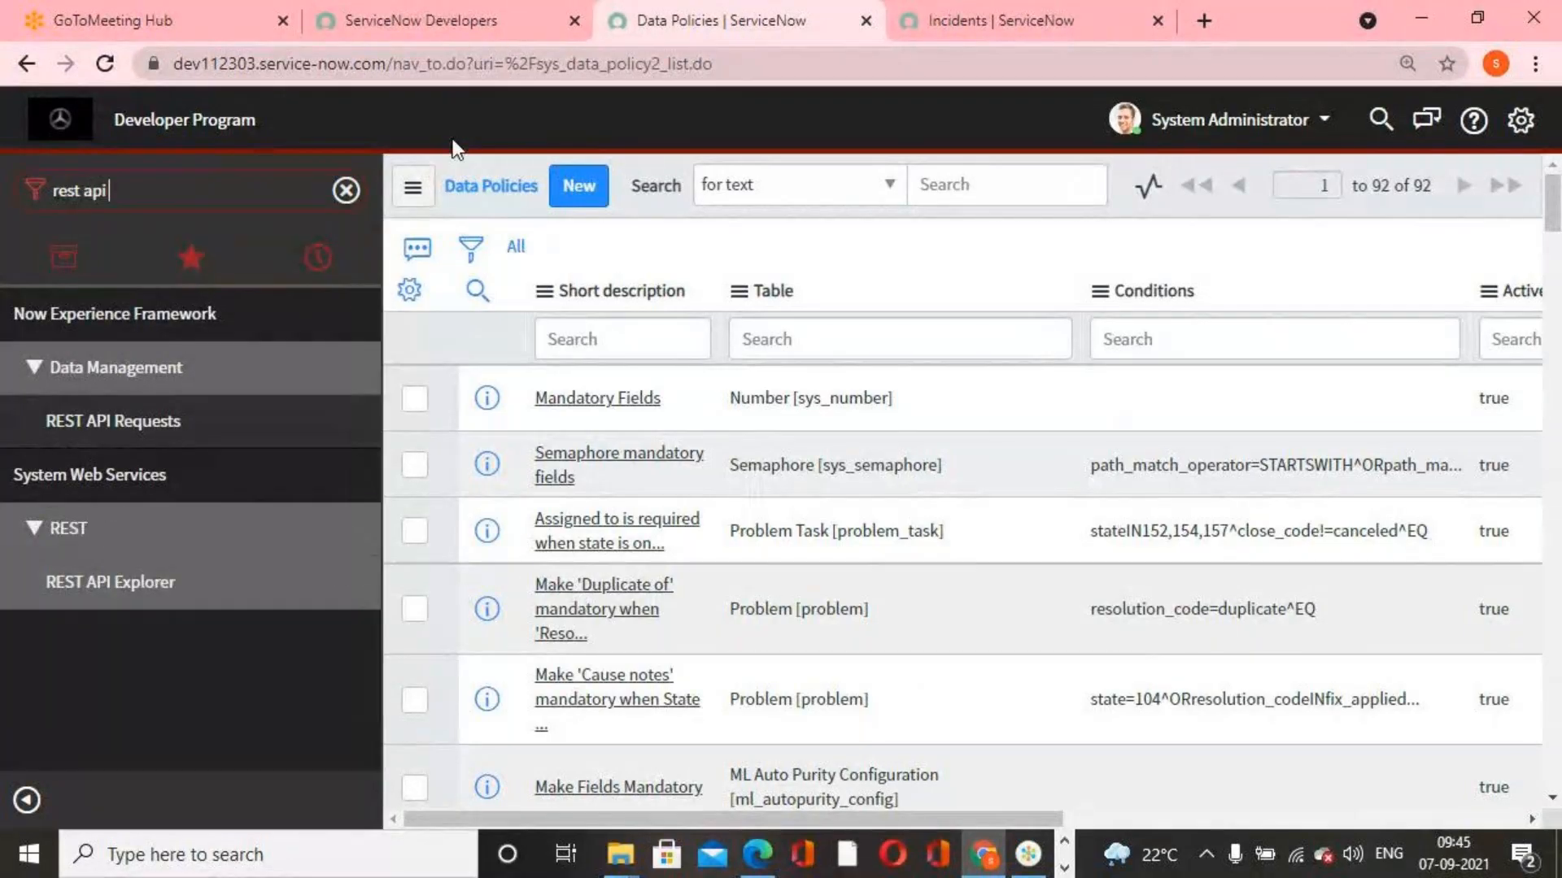
{"action": "left_click", "coordinate": [192, 584]}
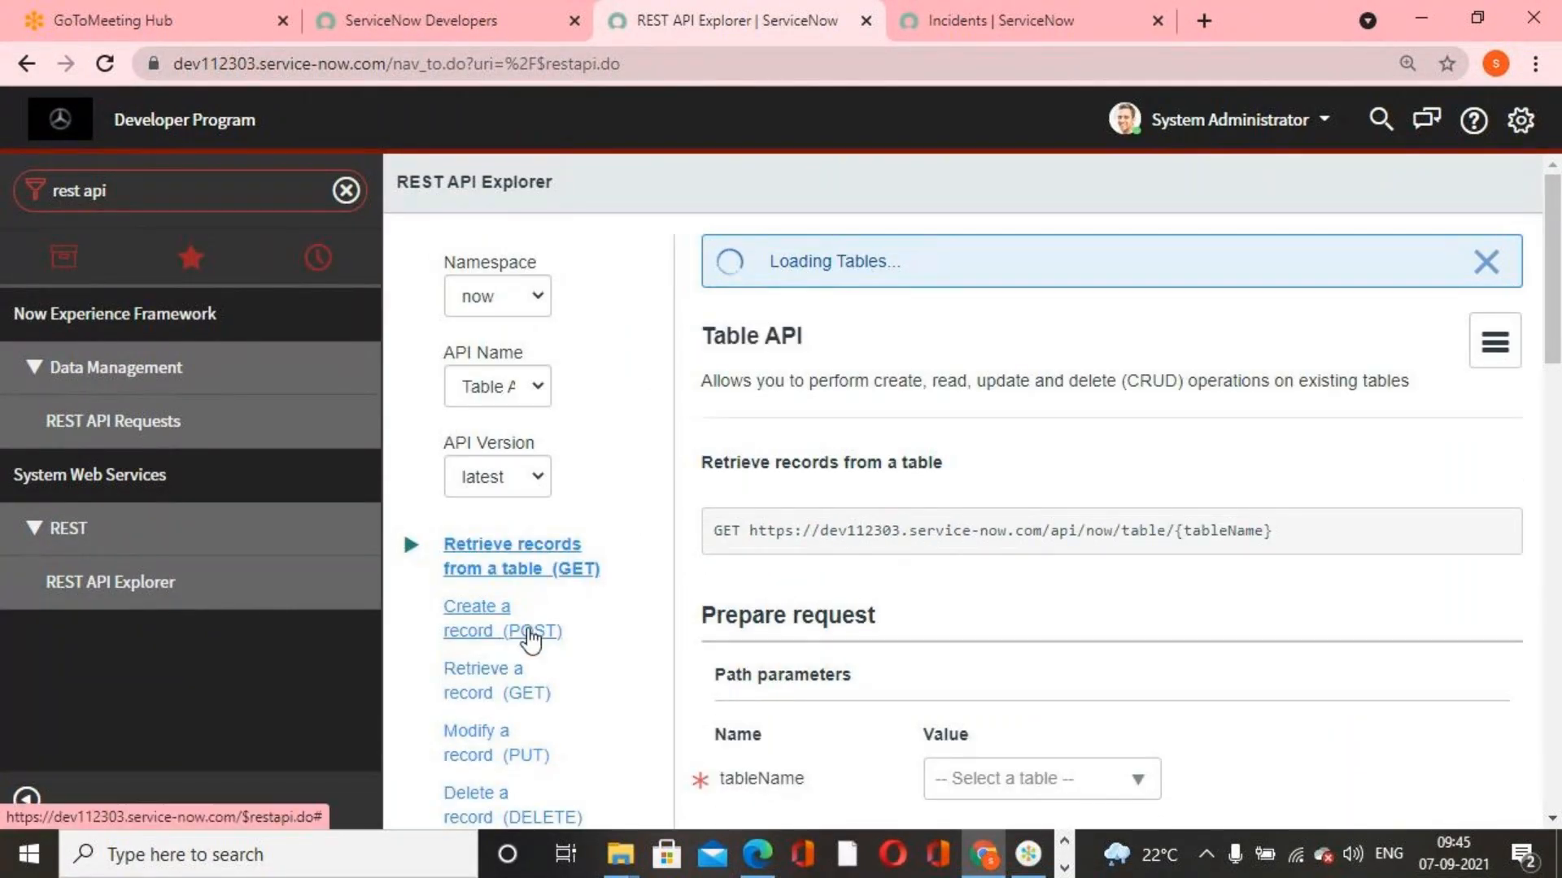
Set up a Table API "Create a record (POST)" request for the Incident (incident) table
{"action": "left_click", "coordinate": [531, 640]}
{"action": "left_click", "coordinate": [1071, 706]}
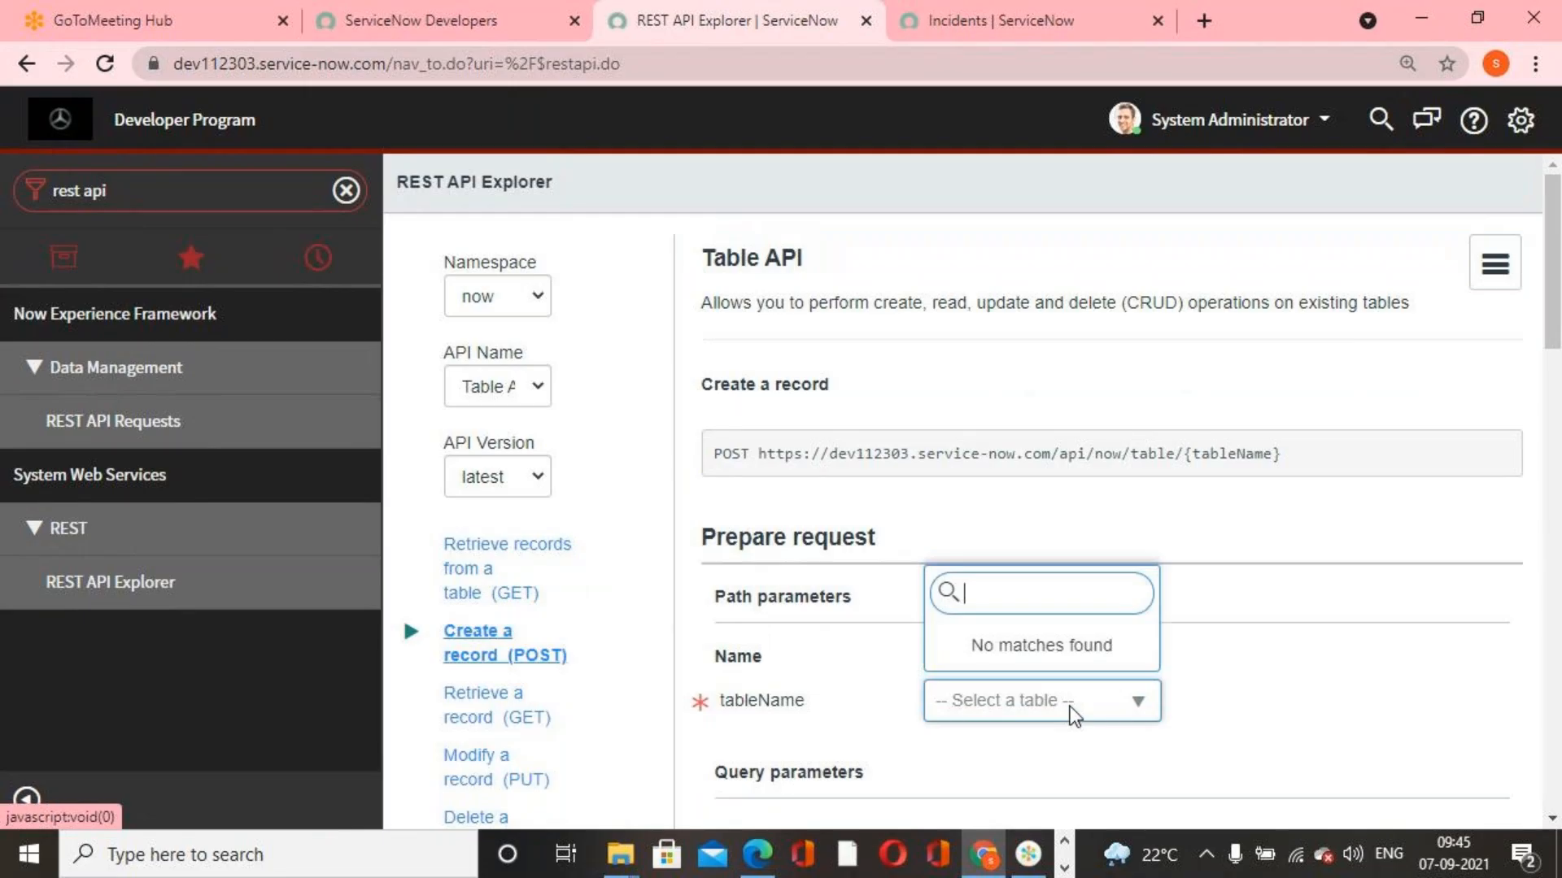
{"action": "type", "text": "incident"}
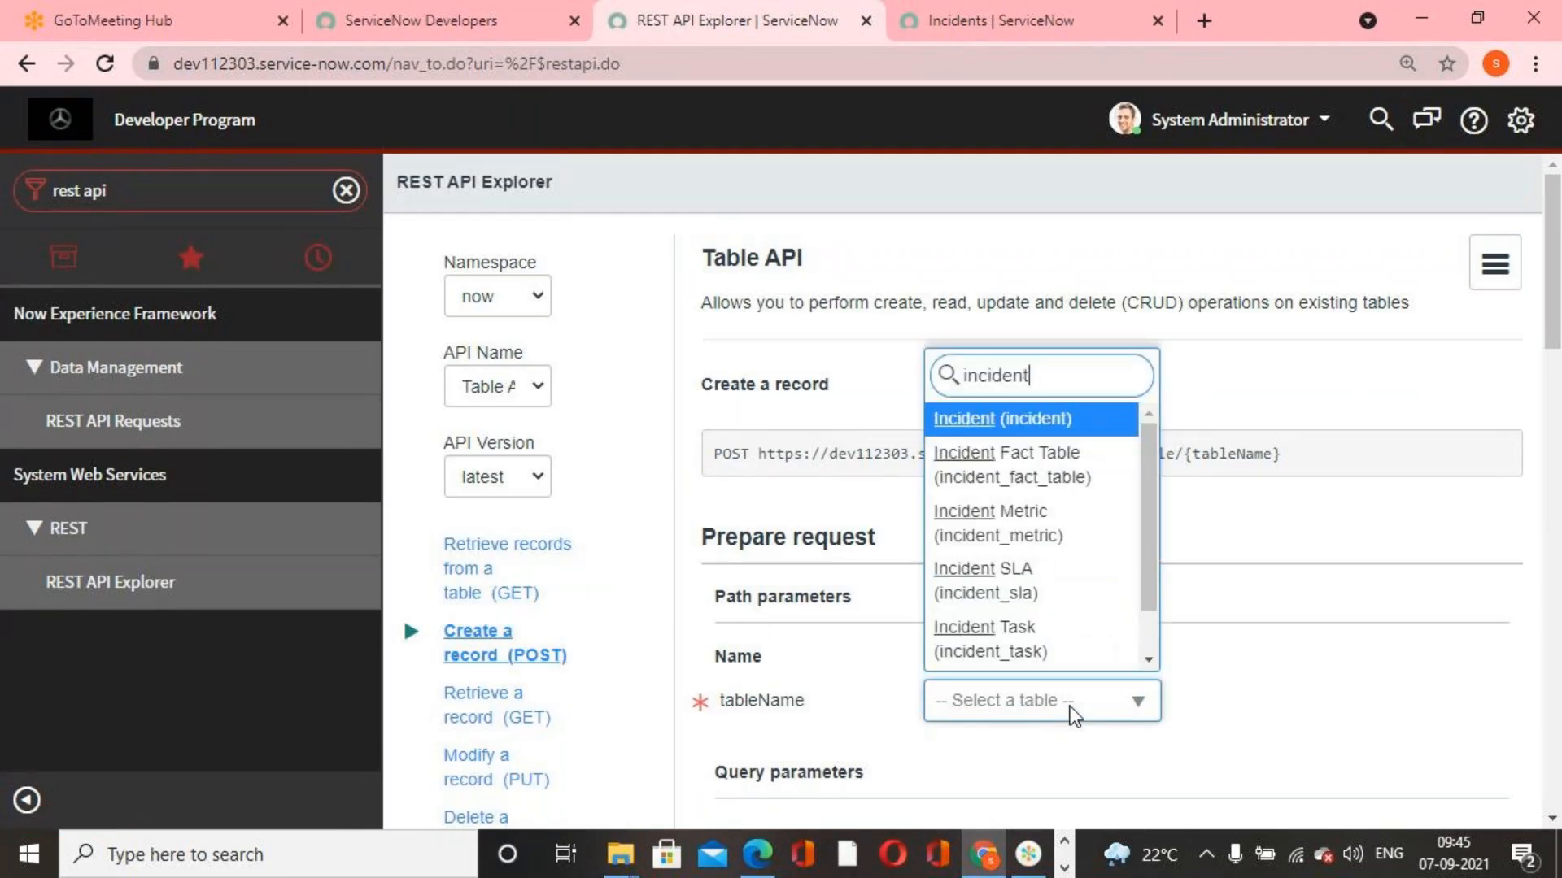
{"action": "left_click", "coordinate": [1094, 421]}
Add the Short description field with the value "Creating" to the request body
{"action": "scroll", "coordinate": [1143, 651], "scroll_direction": "down", "scroll_amount": 3}
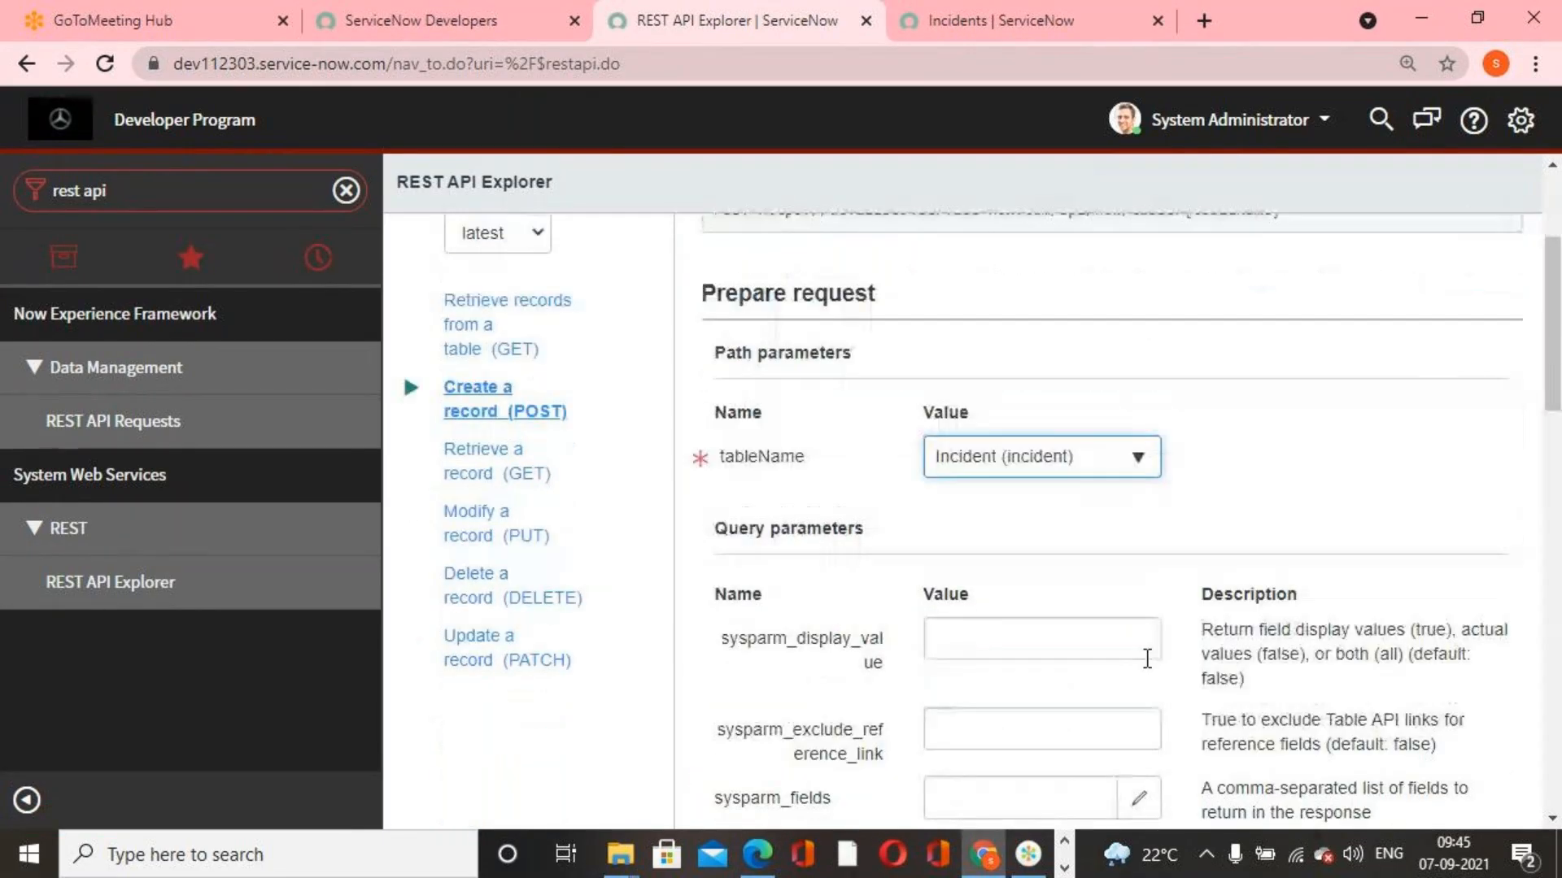
{"action": "scroll", "coordinate": [1147, 659], "scroll_direction": "down", "scroll_amount": 10}
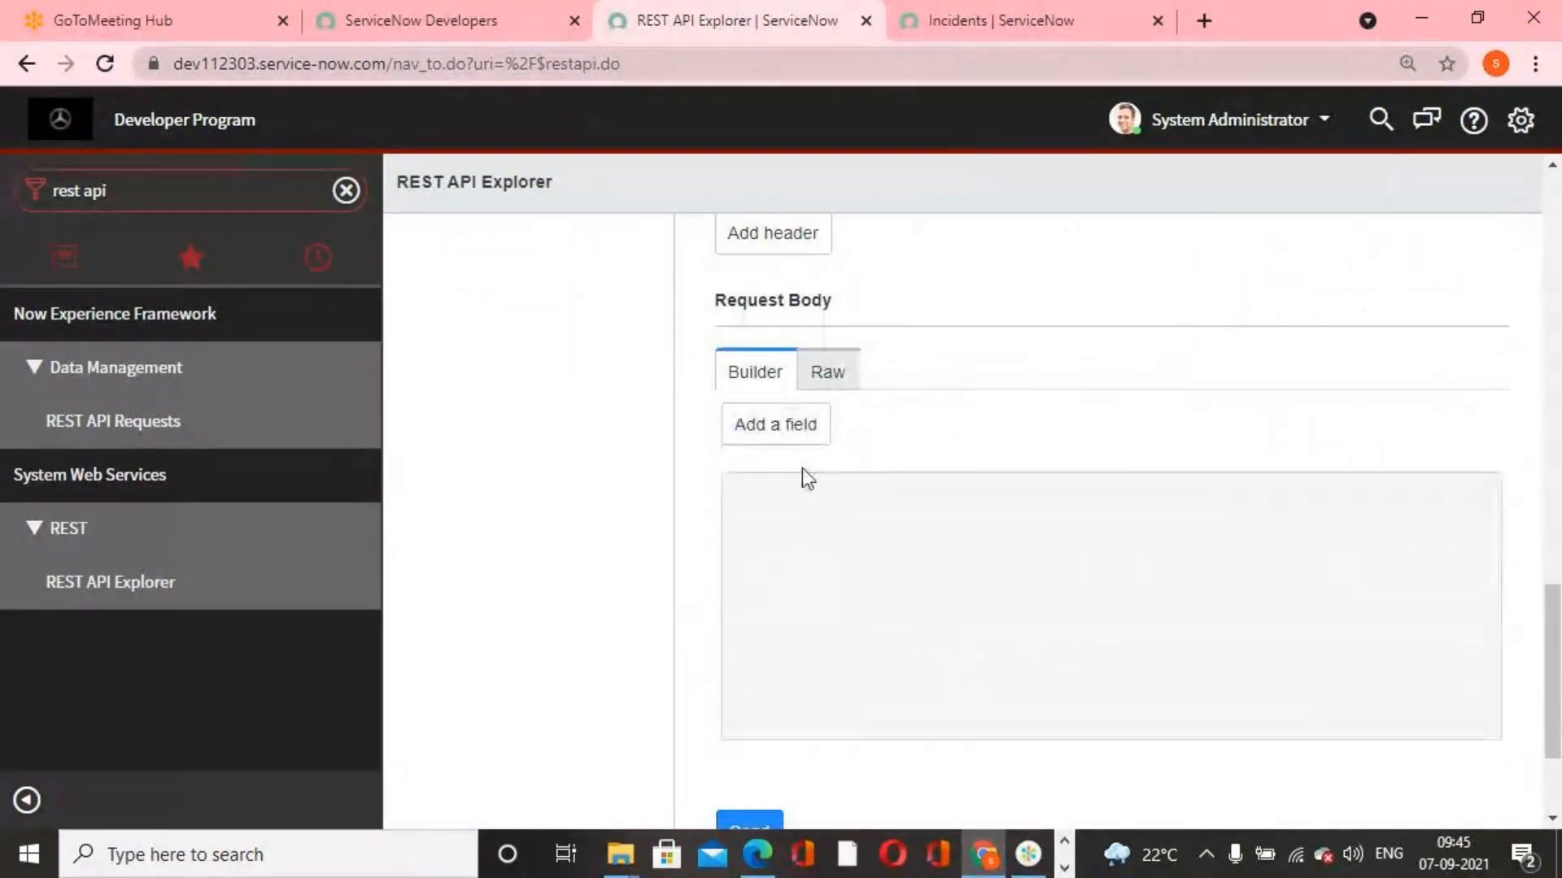
{"action": "left_click", "coordinate": [792, 446]}
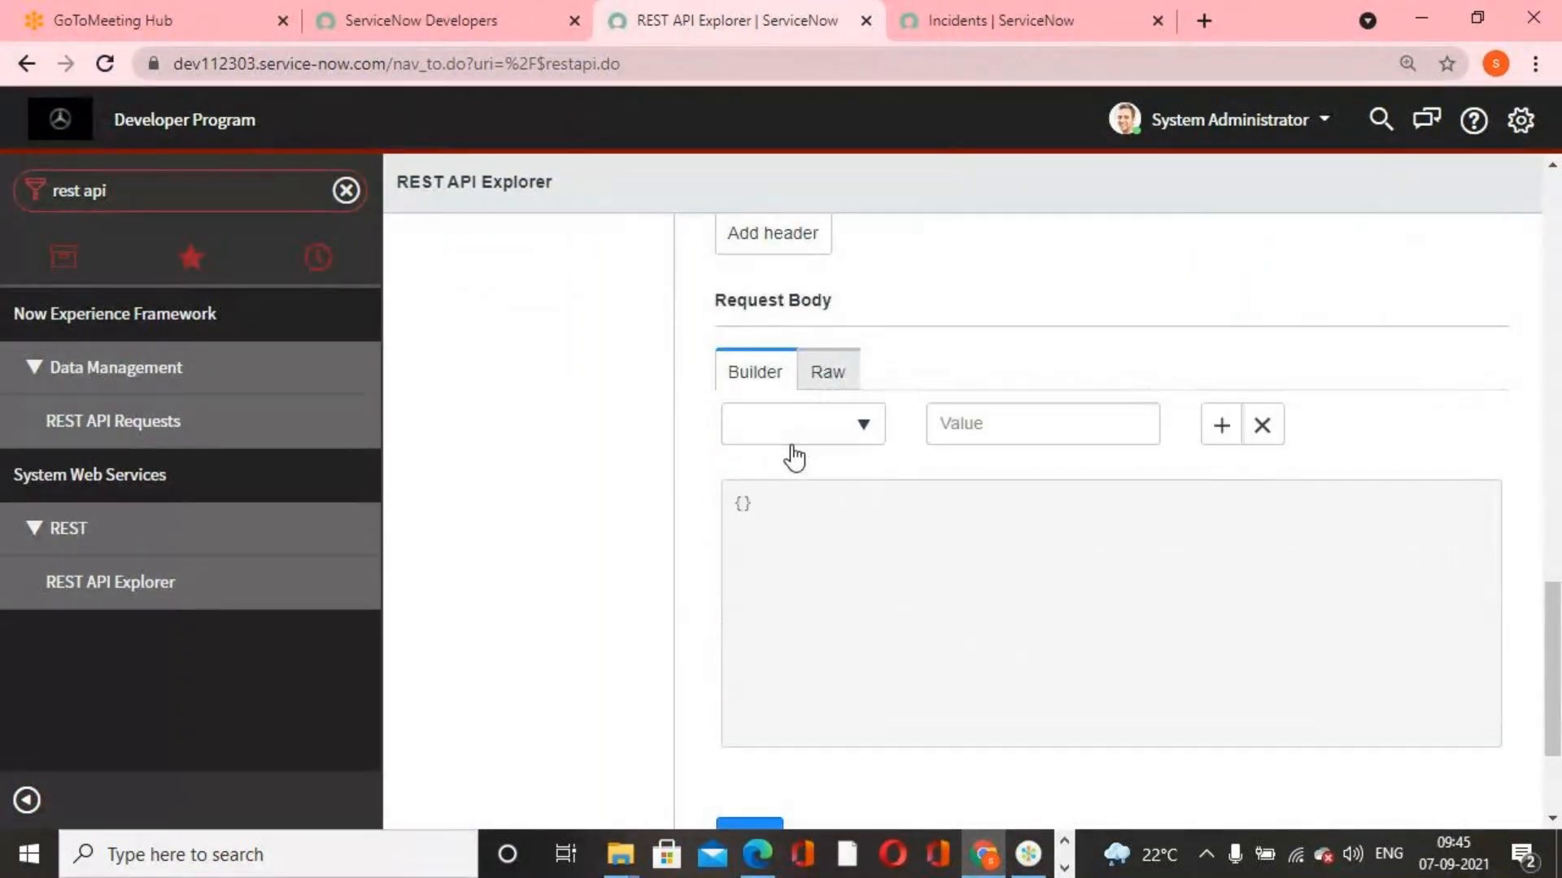
{"action": "left_click", "coordinate": [865, 430]}
{"action": "type", "text": "short"}
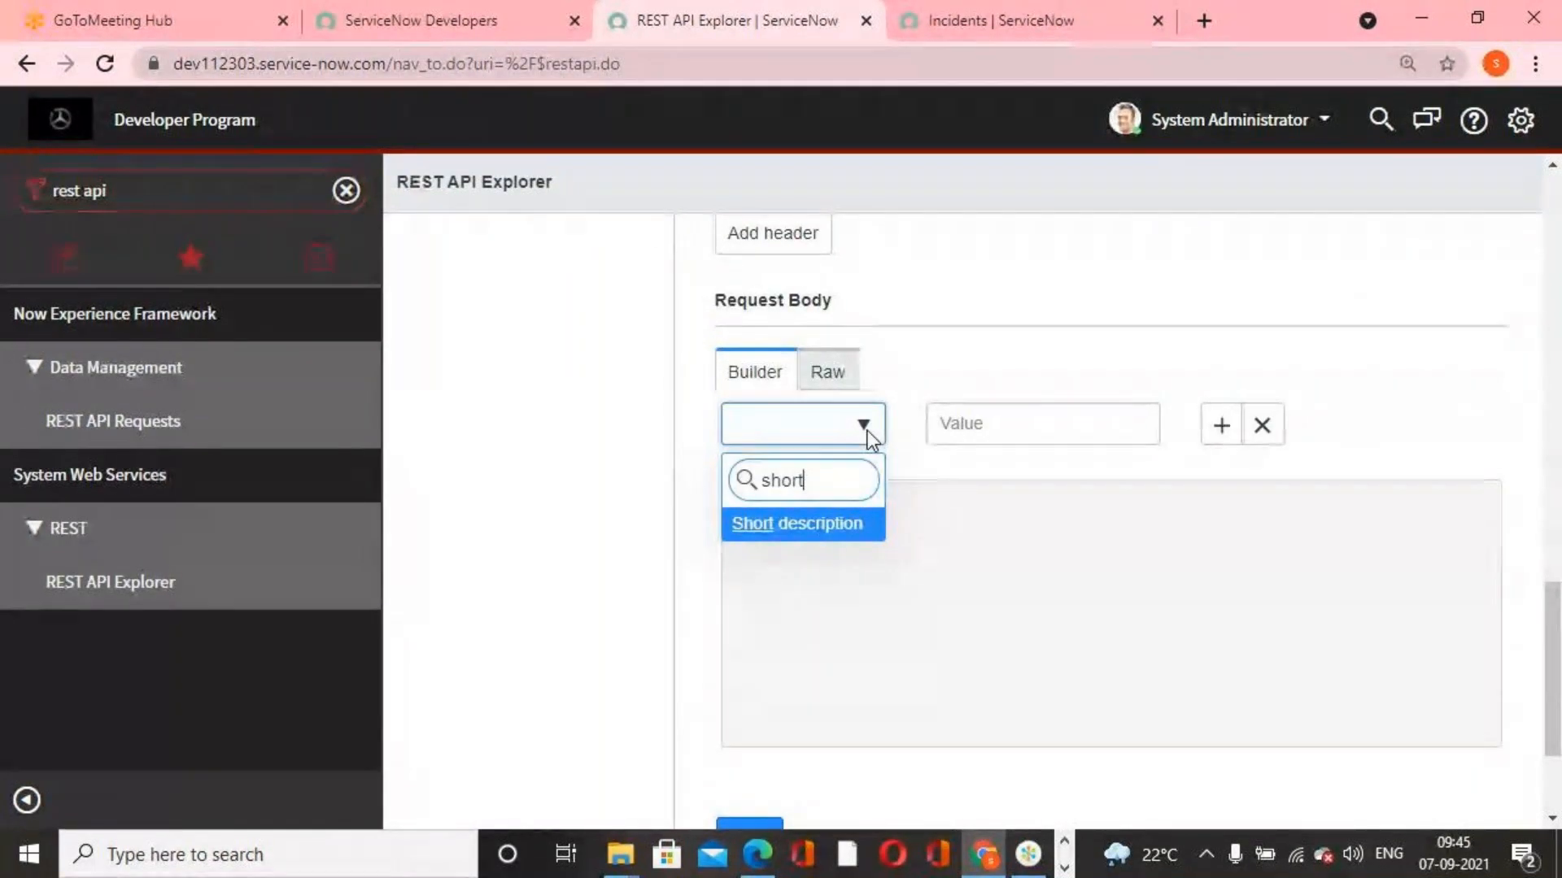
{"action": "left_click", "coordinate": [813, 525]}
{"action": "left_click", "coordinate": [968, 421]}
{"action": "type", "text": "Creating"}
{"action": "left_click", "coordinate": [1428, 398]}
Send the POST request and examine the response body, headers and status code
{"action": "scroll", "coordinate": [1347, 378], "scroll_direction": "up", "scroll_amount": 4}
{"action": "scroll", "coordinate": [1350, 399], "scroll_direction": "down", "scroll_amount": 6}
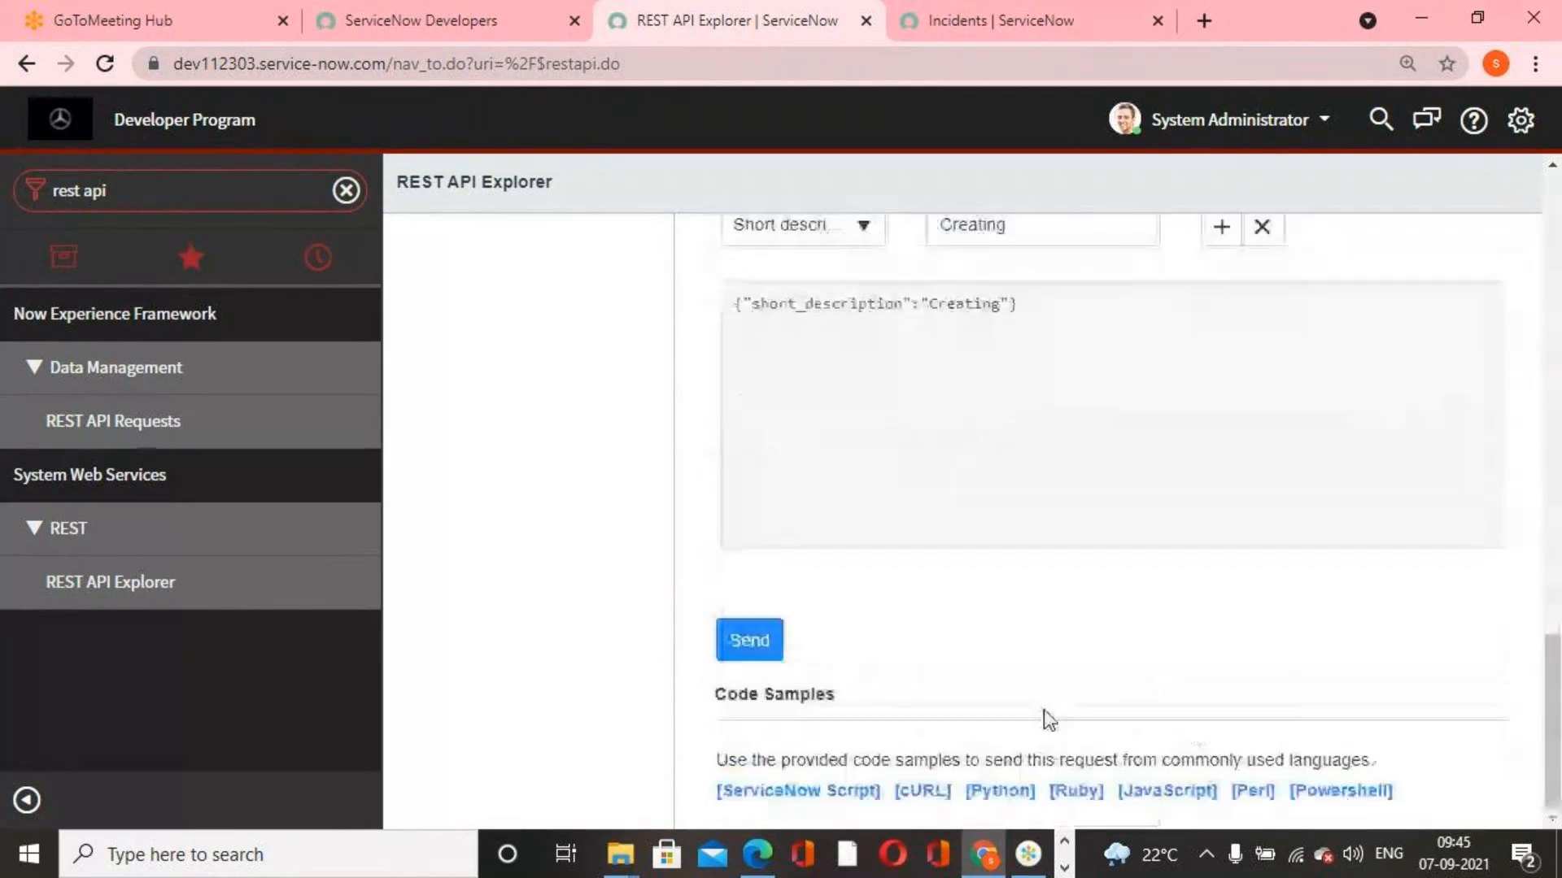
{"action": "left_click", "coordinate": [750, 641]}
{"action": "left_click", "coordinate": [899, 200]}
{"action": "scroll", "coordinate": [1046, 509], "scroll_direction": "down", "scroll_amount": 3}
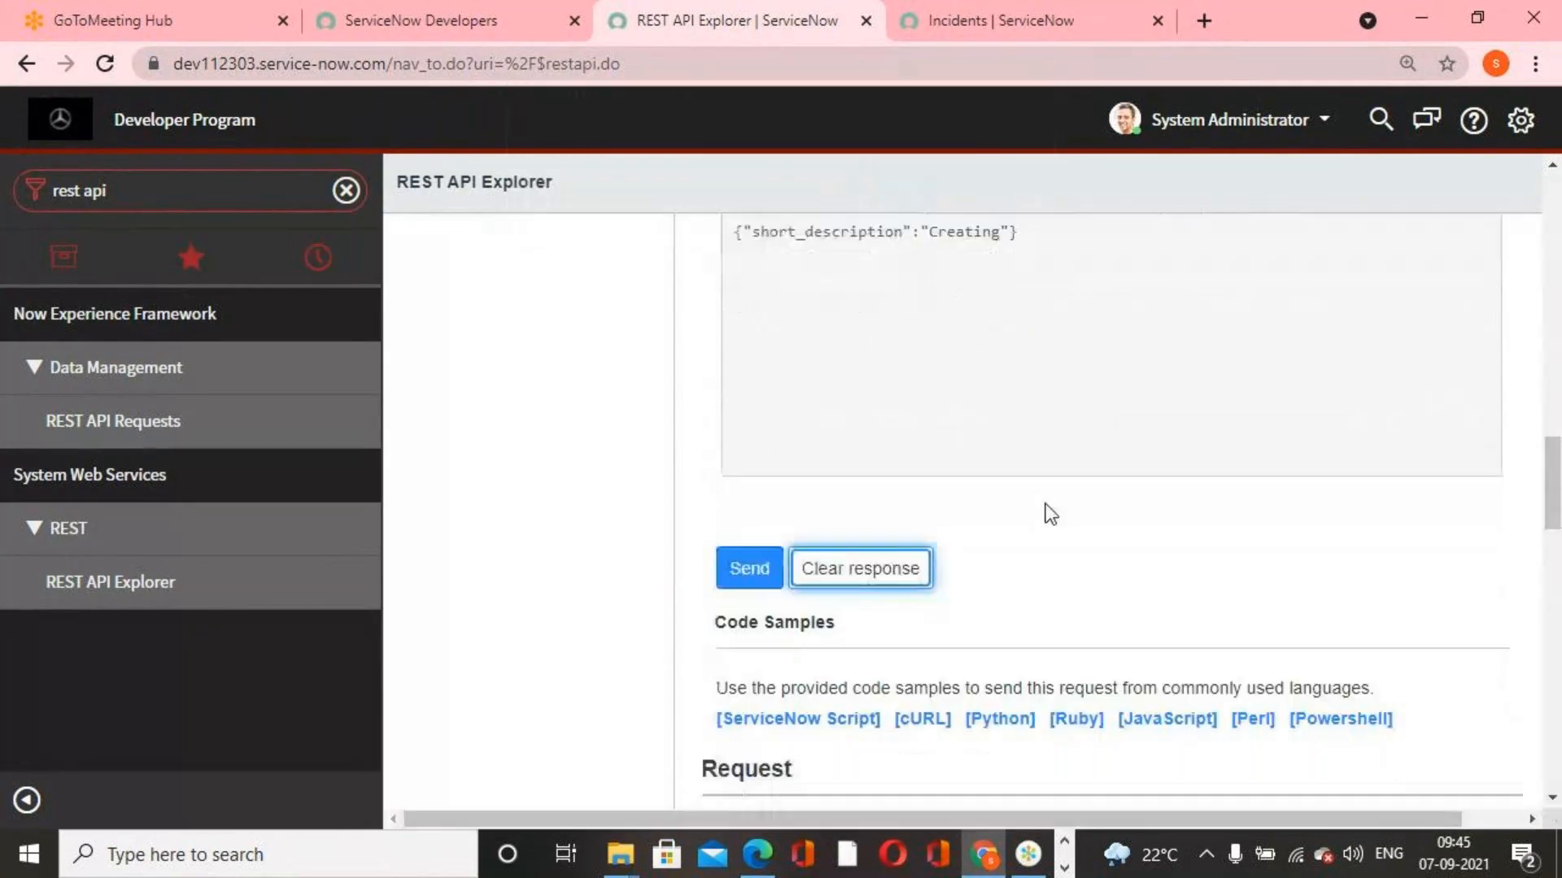
{"action": "scroll", "coordinate": [1049, 513], "scroll_direction": "down", "scroll_amount": 15}
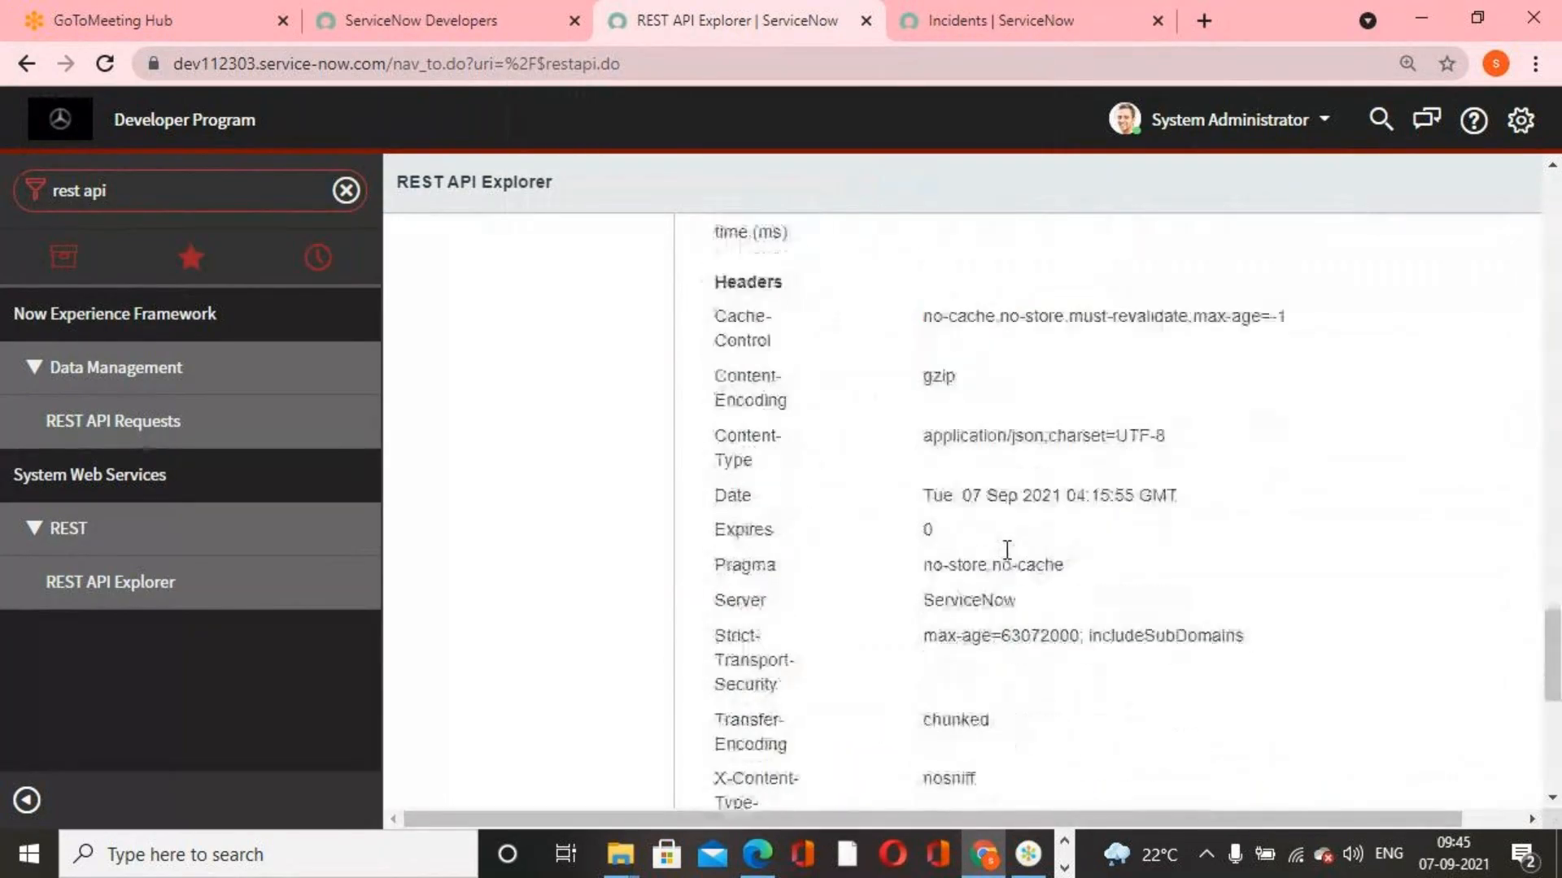
{"action": "scroll", "coordinate": [1007, 550], "scroll_direction": "down", "scroll_amount": 3}
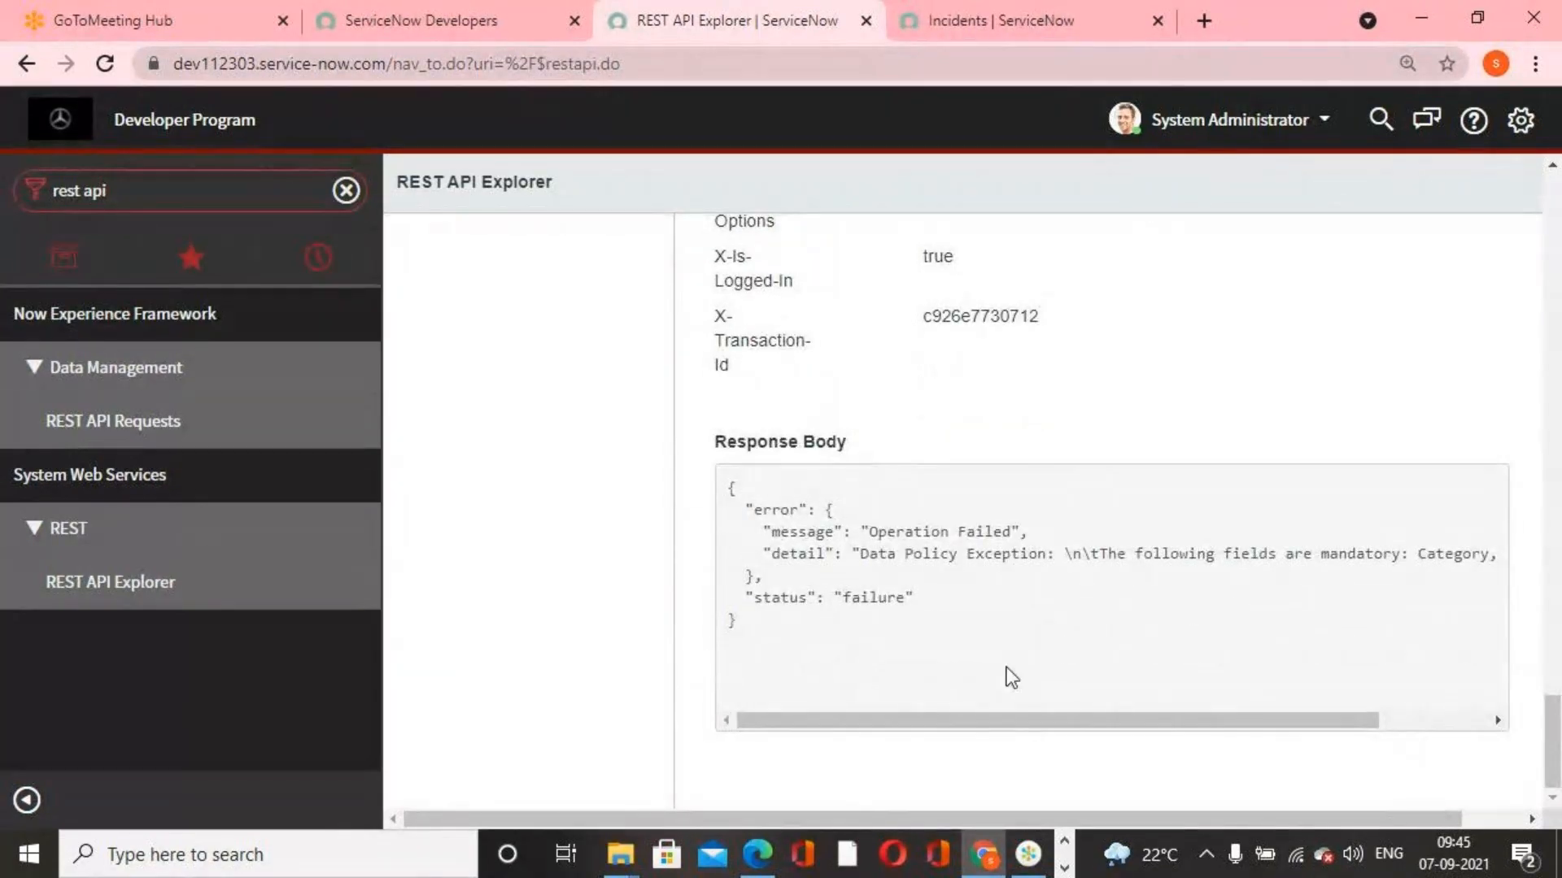
{"action": "left_click_drag", "start_coordinate": [1049, 727], "coordinate": [1383, 695]}
{"action": "scroll", "coordinate": [1144, 611], "scroll_direction": "up", "scroll_amount": 10}
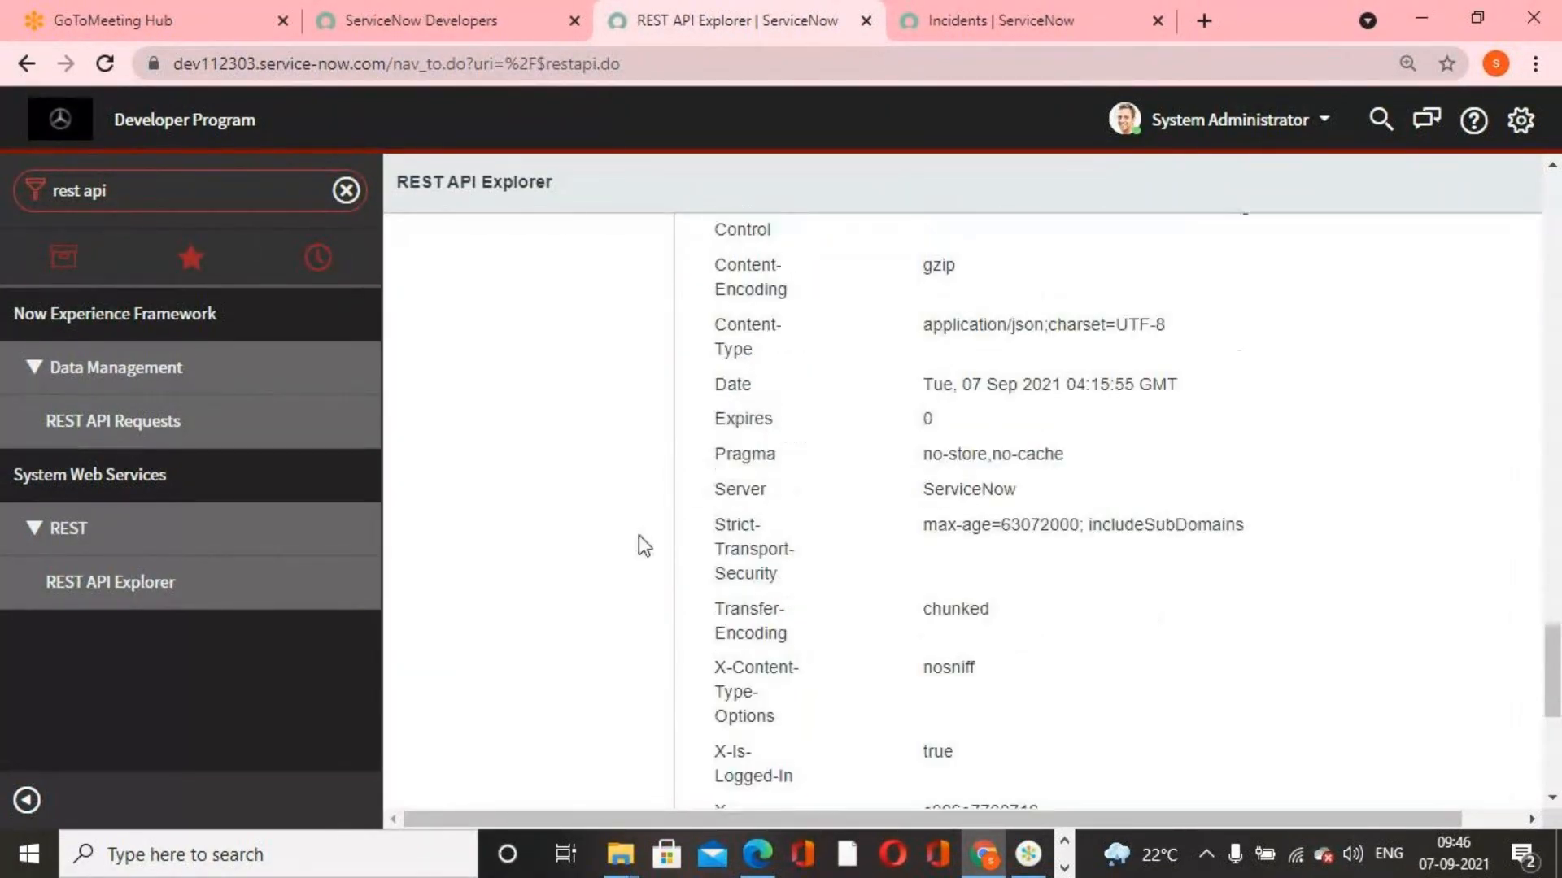
{"action": "scroll", "coordinate": [430, 567], "scroll_direction": "up", "scroll_amount": 2}
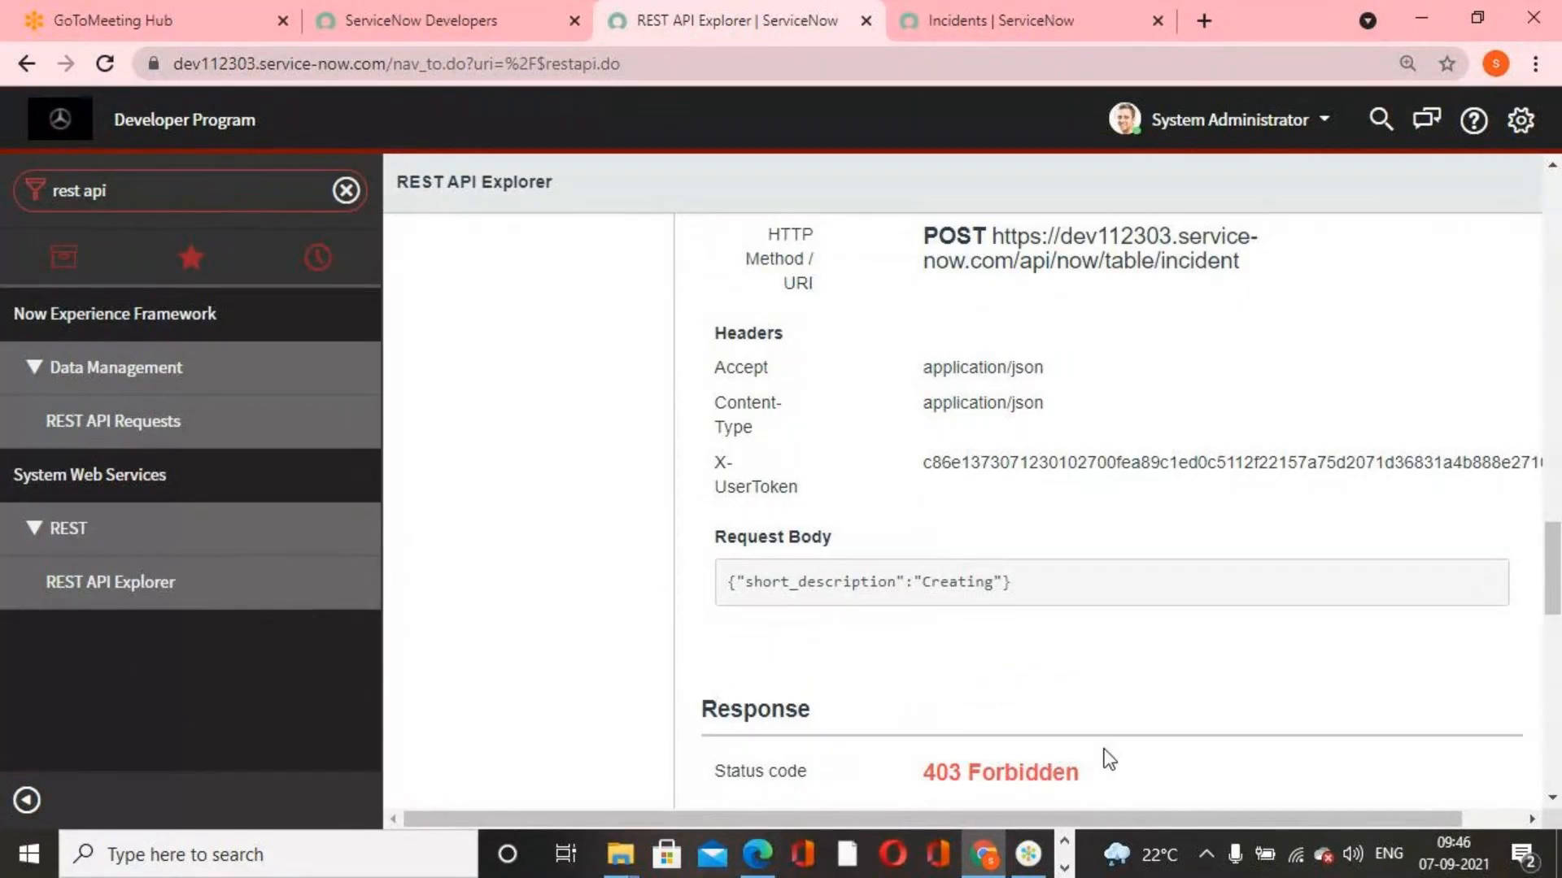
{"action": "scroll", "coordinate": [1105, 752], "scroll_direction": "up", "scroll_amount": 5}
Reload the REST API Explorer, then filter the navigator for "data po" and open the Data Policies list
{"action": "left_click", "coordinate": [94, 597]}
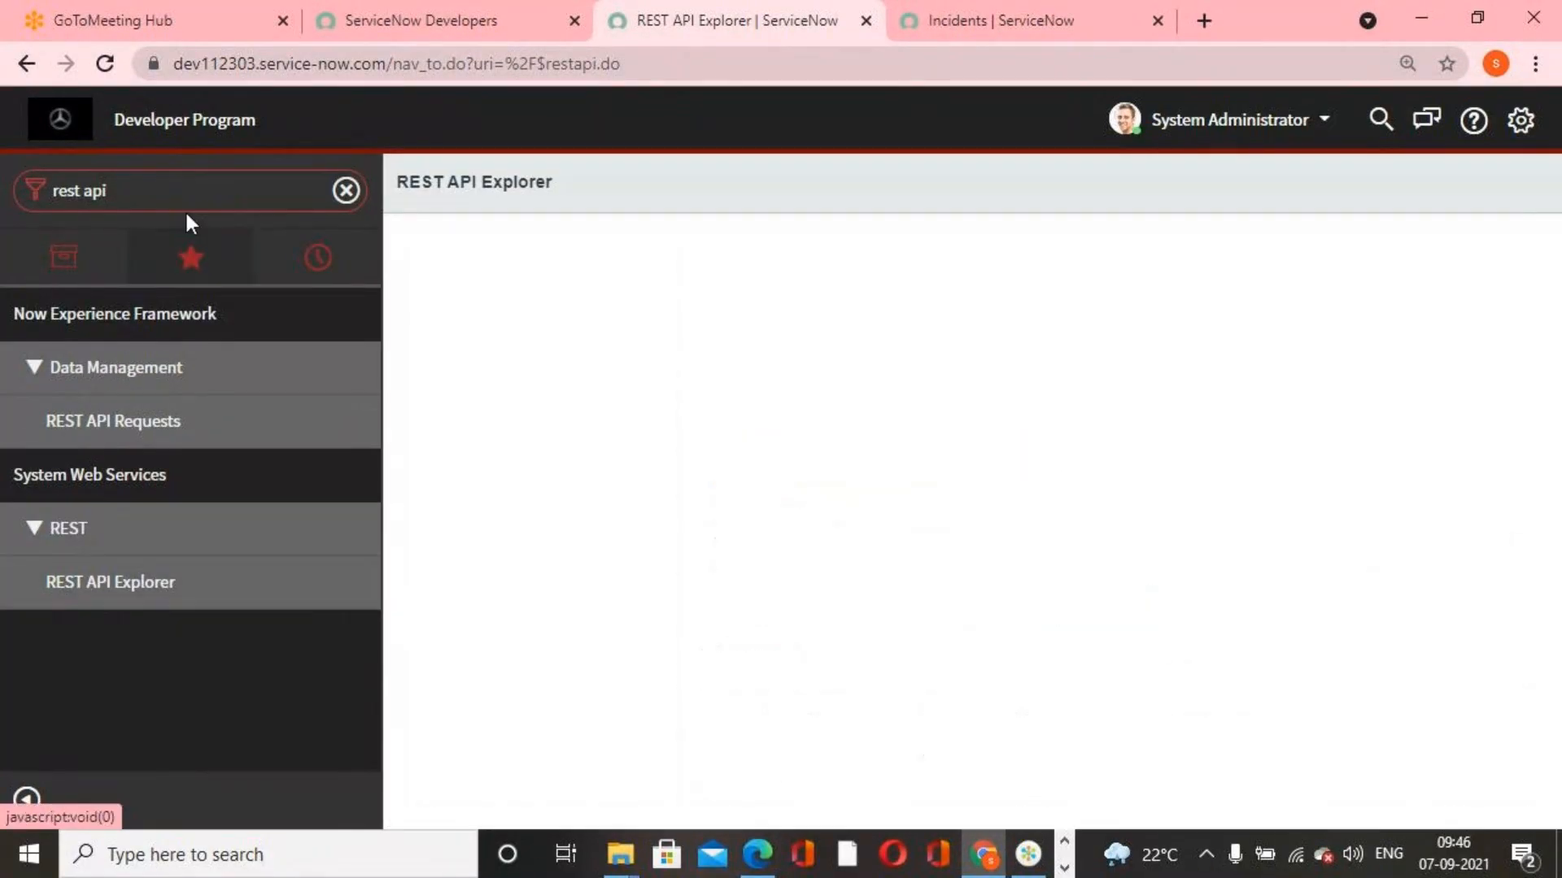
{"action": "left_click", "coordinate": [188, 189]}
{"action": "type", "text": "dta"}
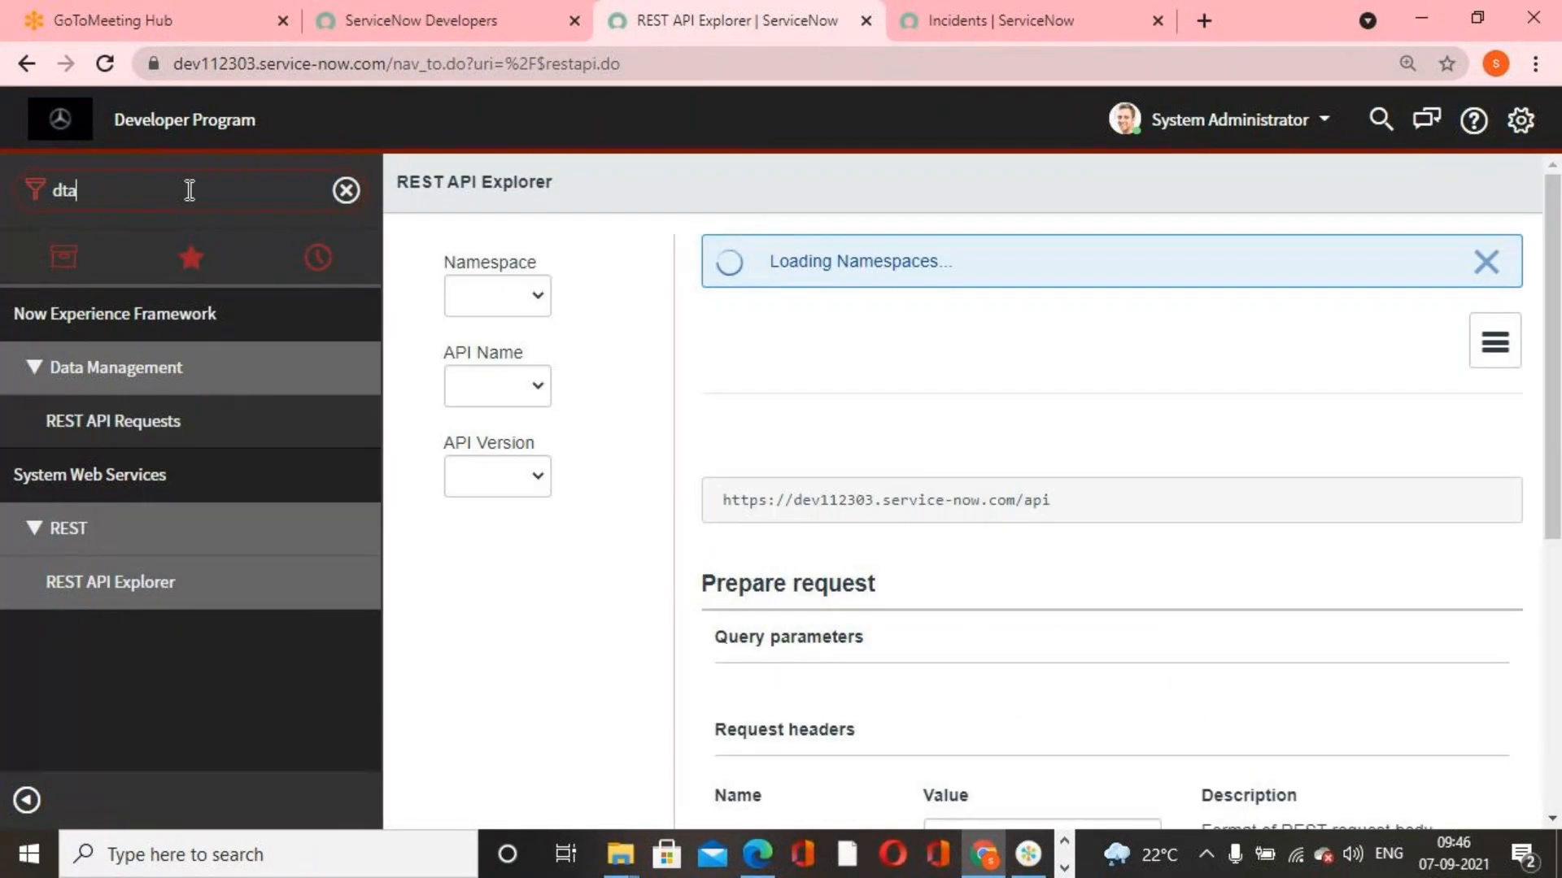
{"action": "key", "text": "BackSpace"}
{"action": "key", "text": "BackSpace"}
{"action": "type", "text": "ata"}
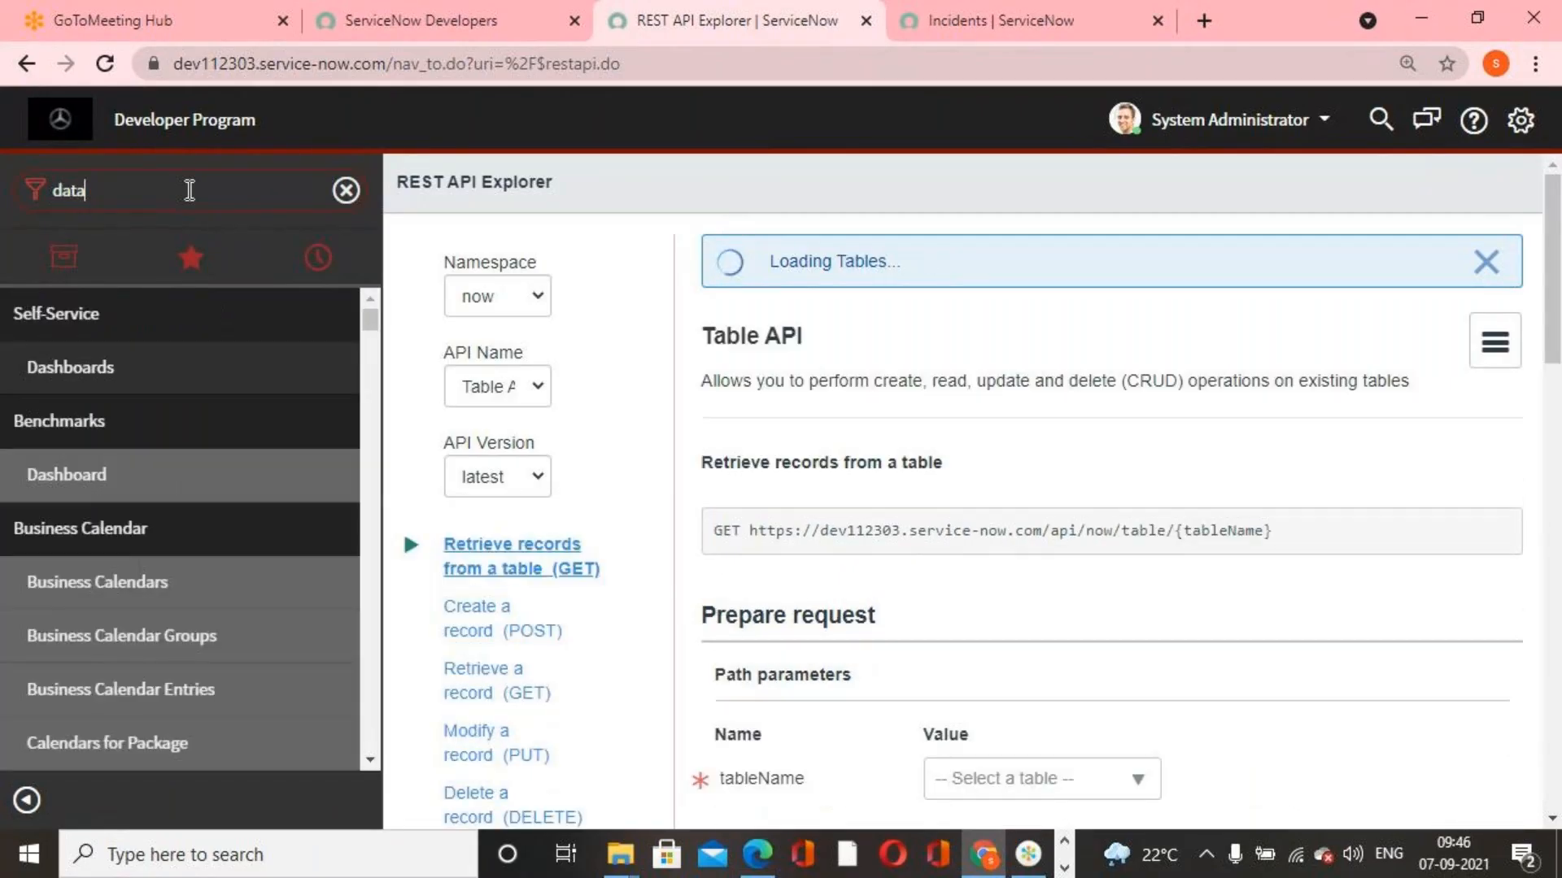
{"action": "type", "text": "pol"}
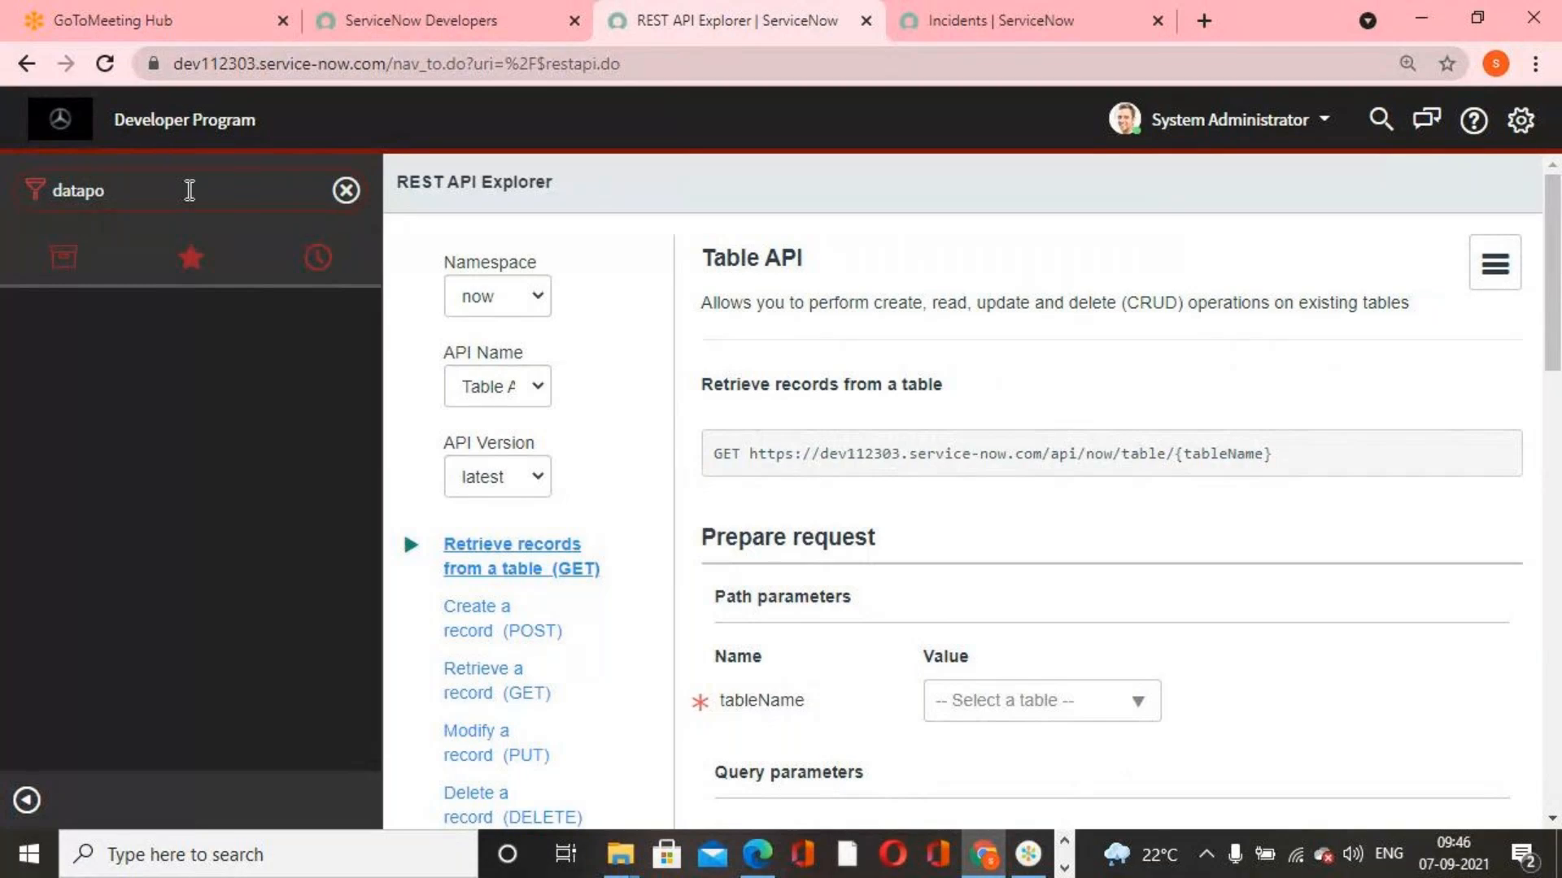
{"action": "key", "text": "BackSpace"}
{"action": "key", "text": "BackSpace"}
{"action": "key", "text": "BackSpace"}
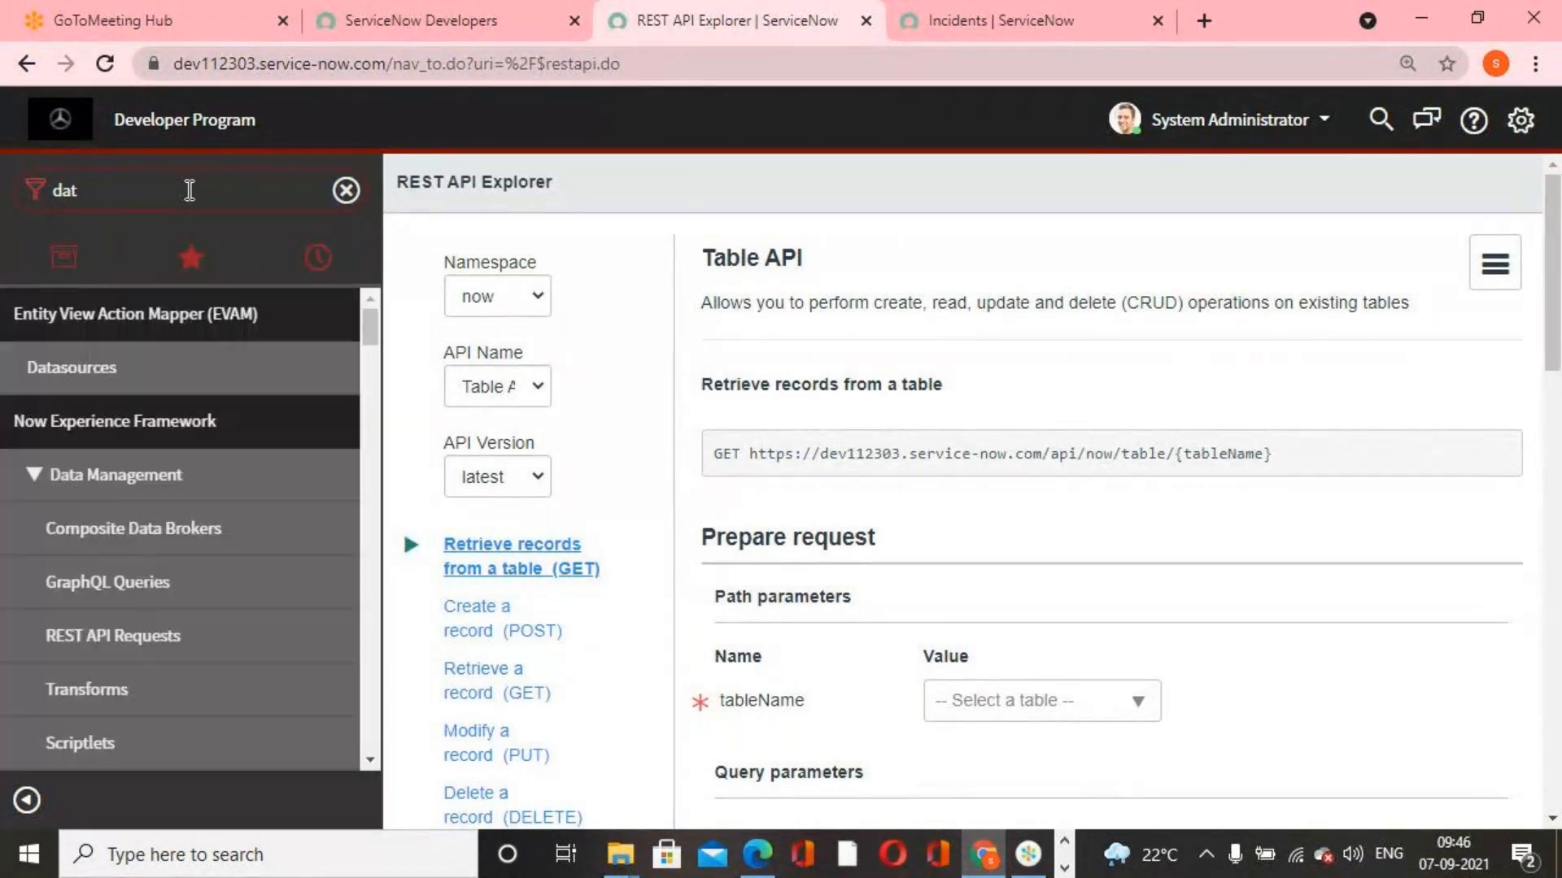
{"action": "type", "text": "a po"}
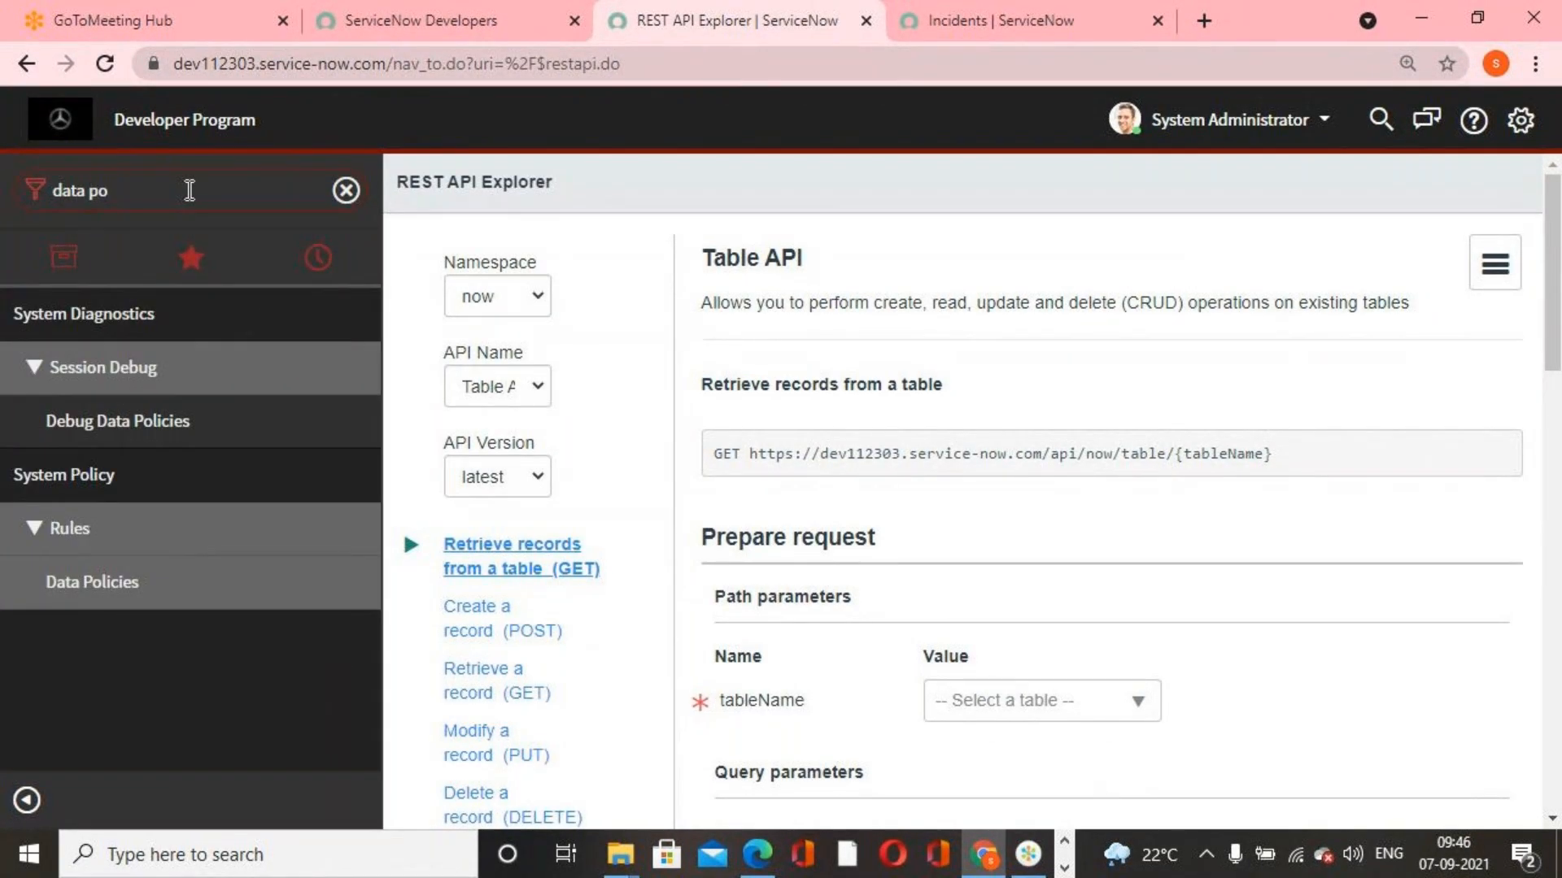
{"action": "left_click", "coordinate": [136, 584]}
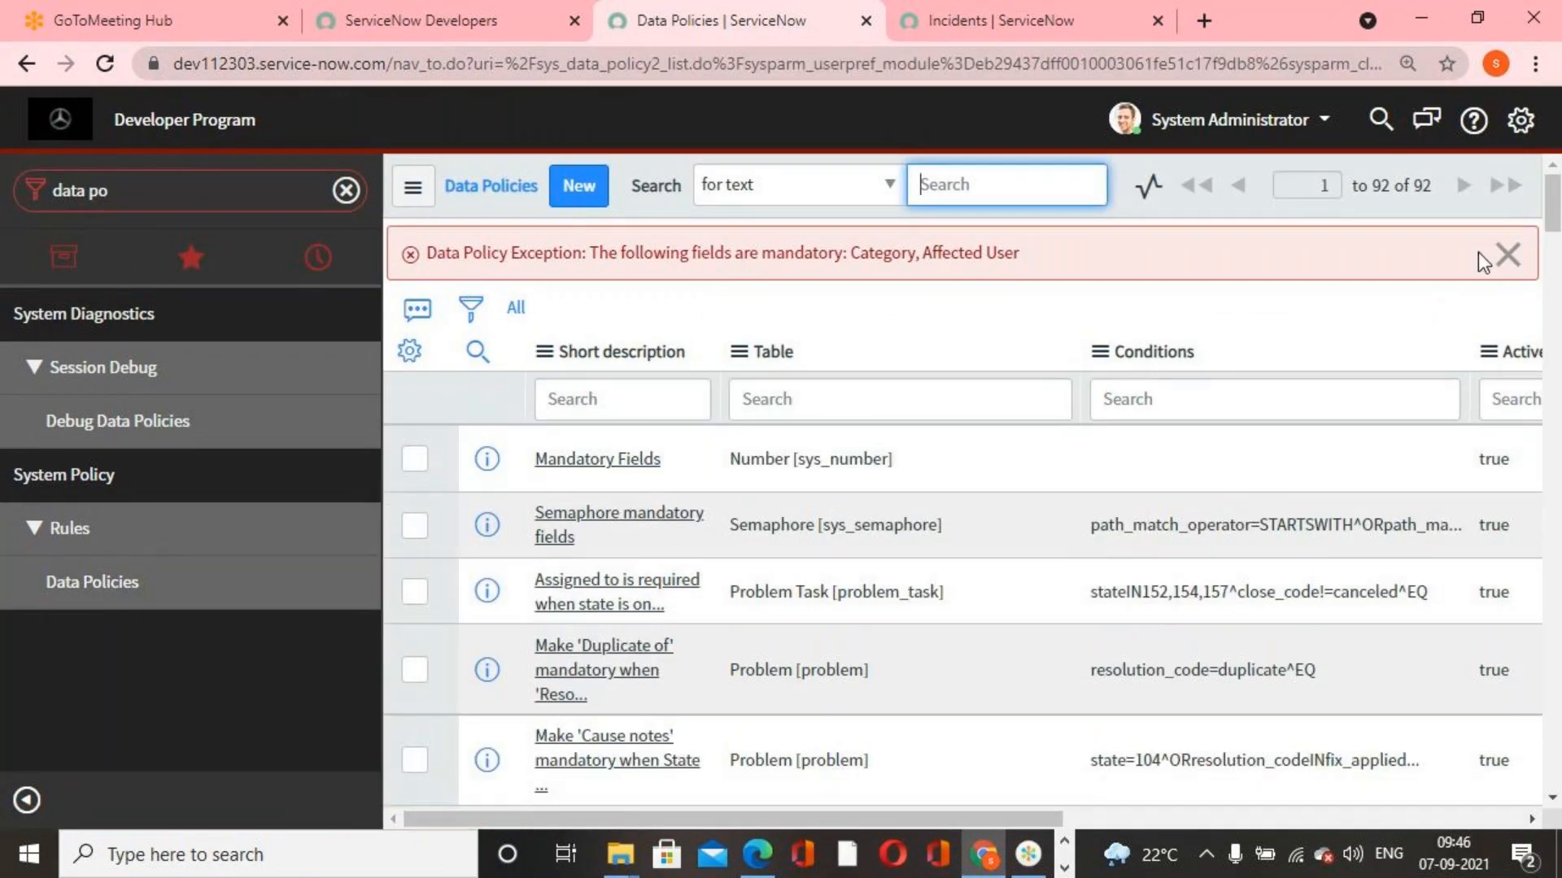
Dismiss the data policy exception message and filter the Data Policies list by the table "incident"
{"action": "left_click", "coordinate": [1507, 253]}
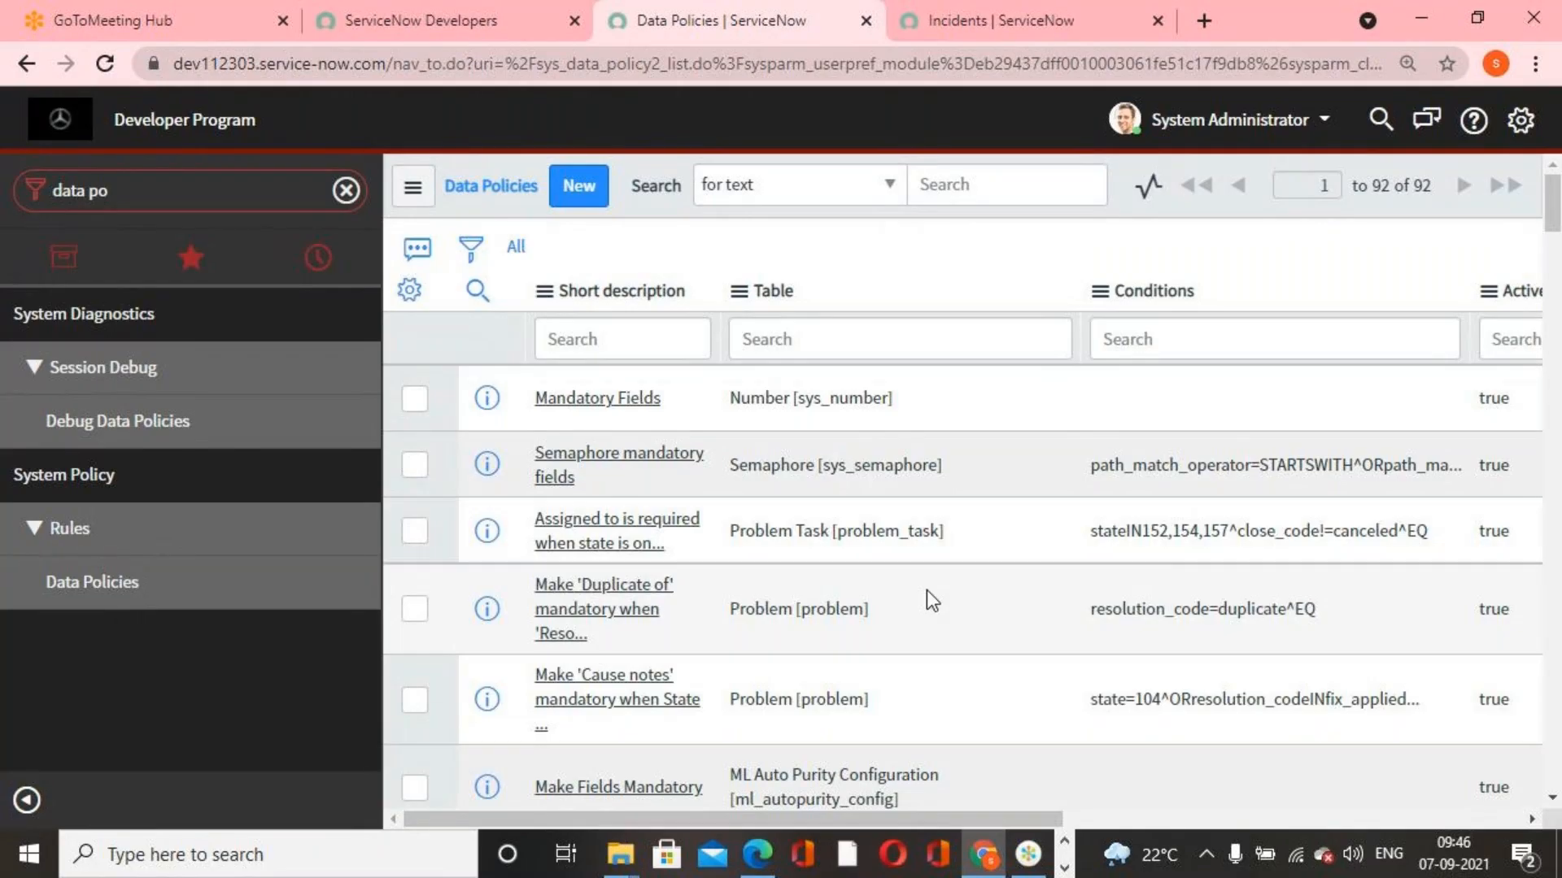
{"action": "left_click", "coordinate": [816, 340]}
{"action": "type", "text": "incident"}
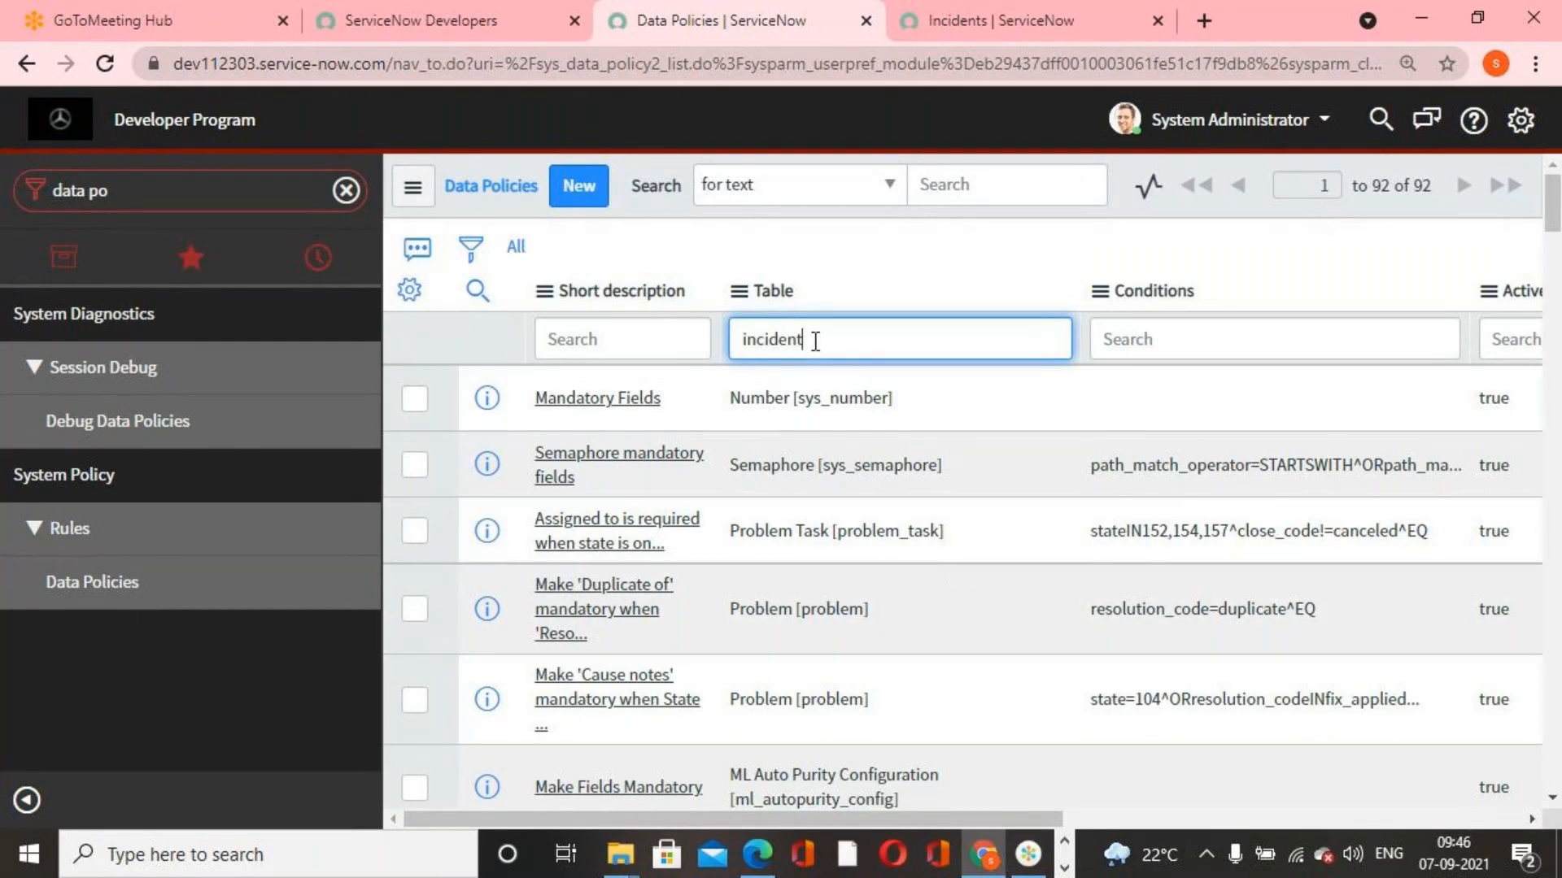
{"action": "key", "text": "Return"}
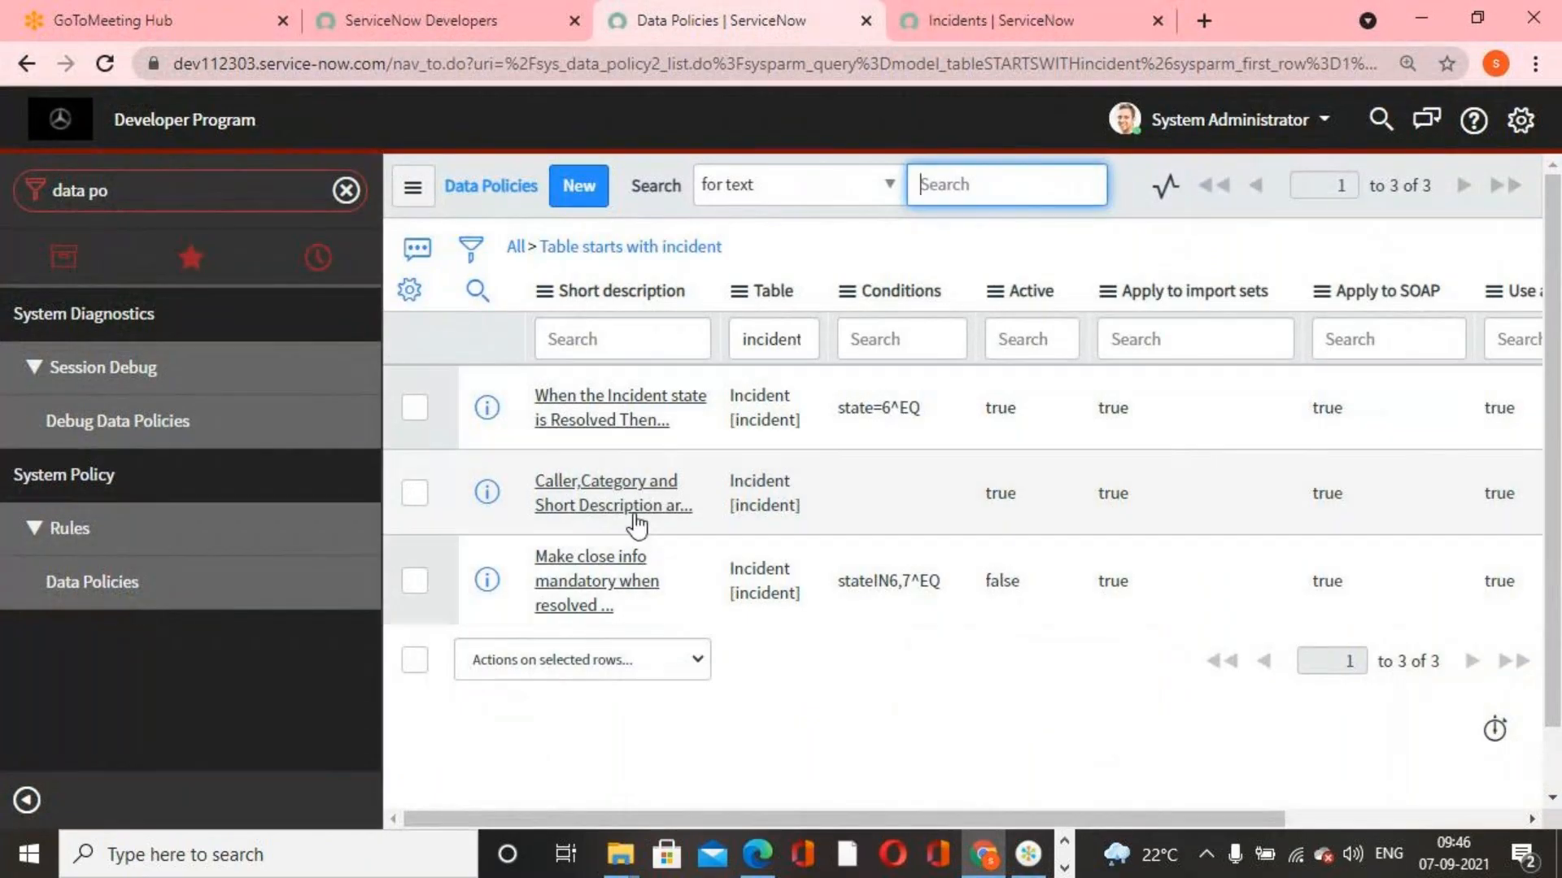
Examine the settings and field rules of the "Caller,Category and Short Description are mandatory" data policy, return to the list and clear the navigator filter
{"action": "left_click", "coordinate": [602, 496]}
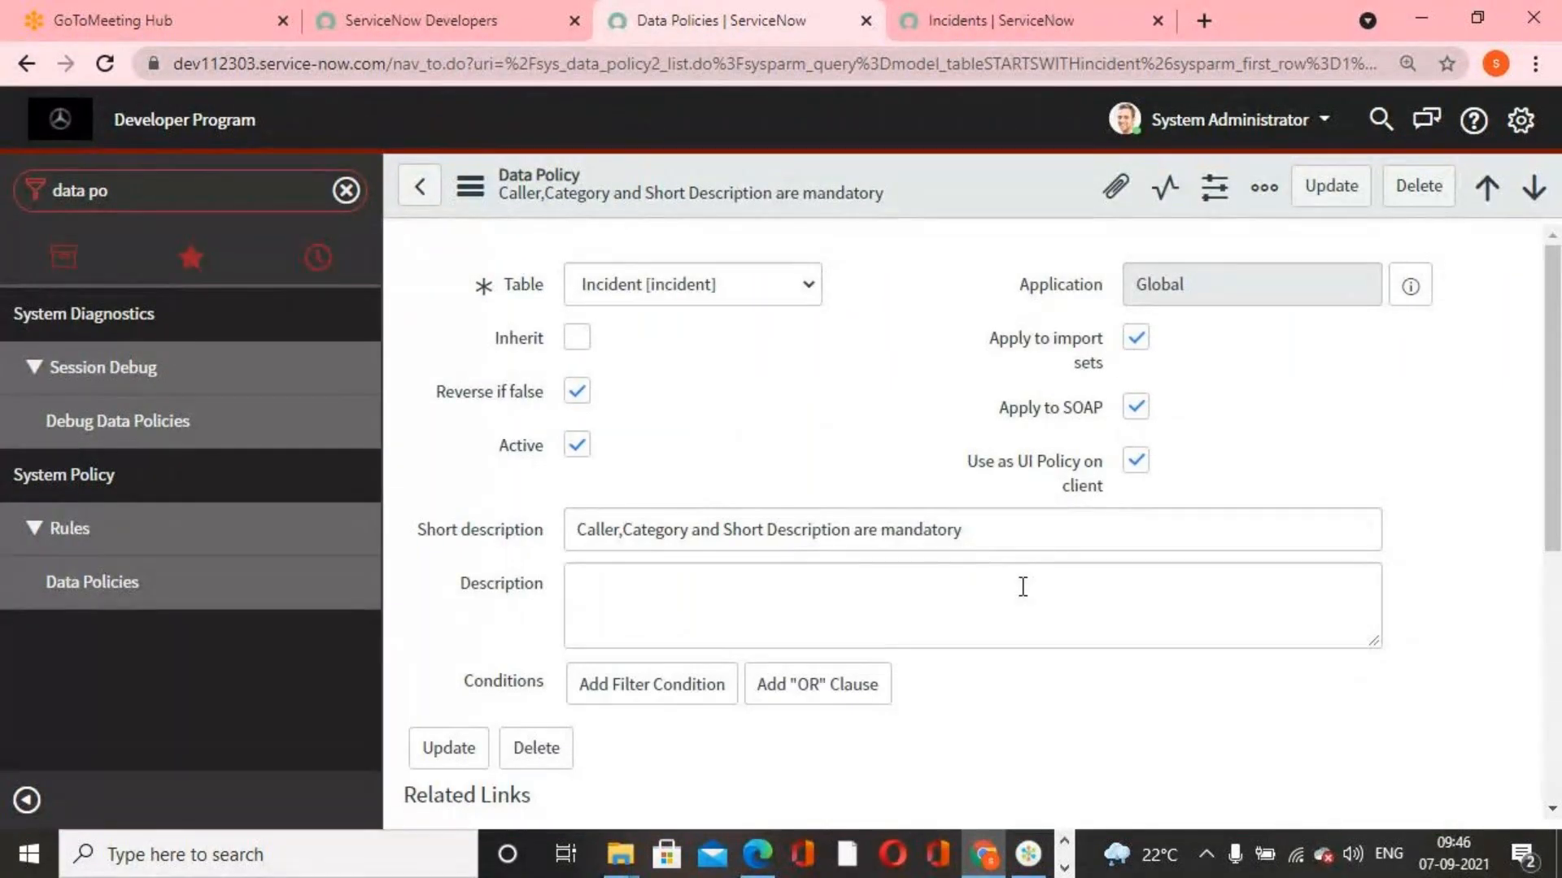
{"action": "scroll", "coordinate": [1020, 593], "scroll_direction": "down", "scroll_amount": 8}
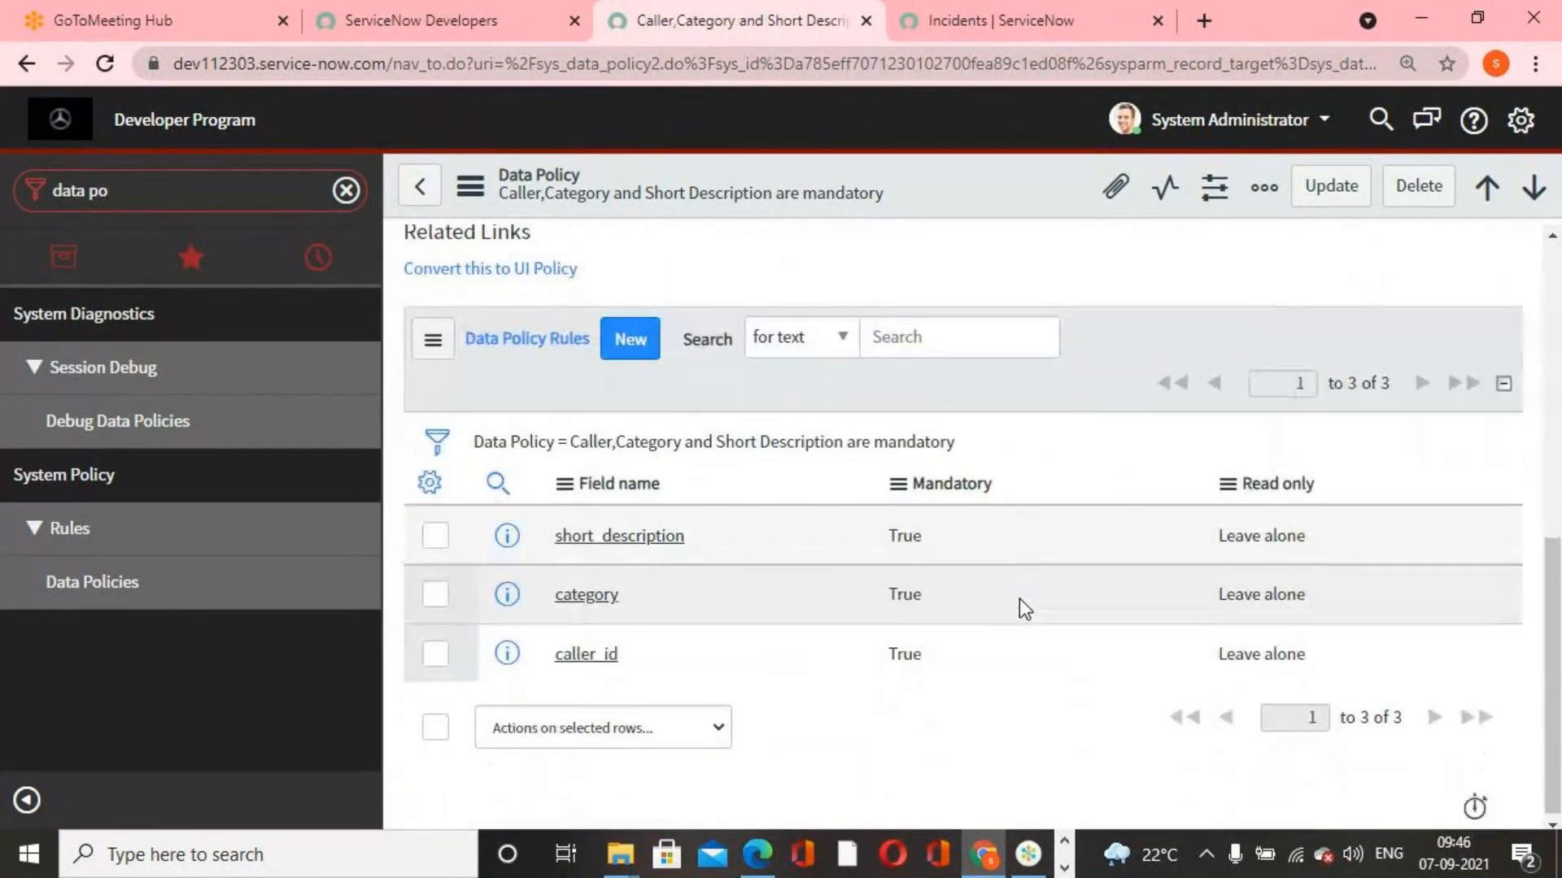
{"action": "scroll", "coordinate": [586, 582], "scroll_direction": "up", "scroll_amount": 3}
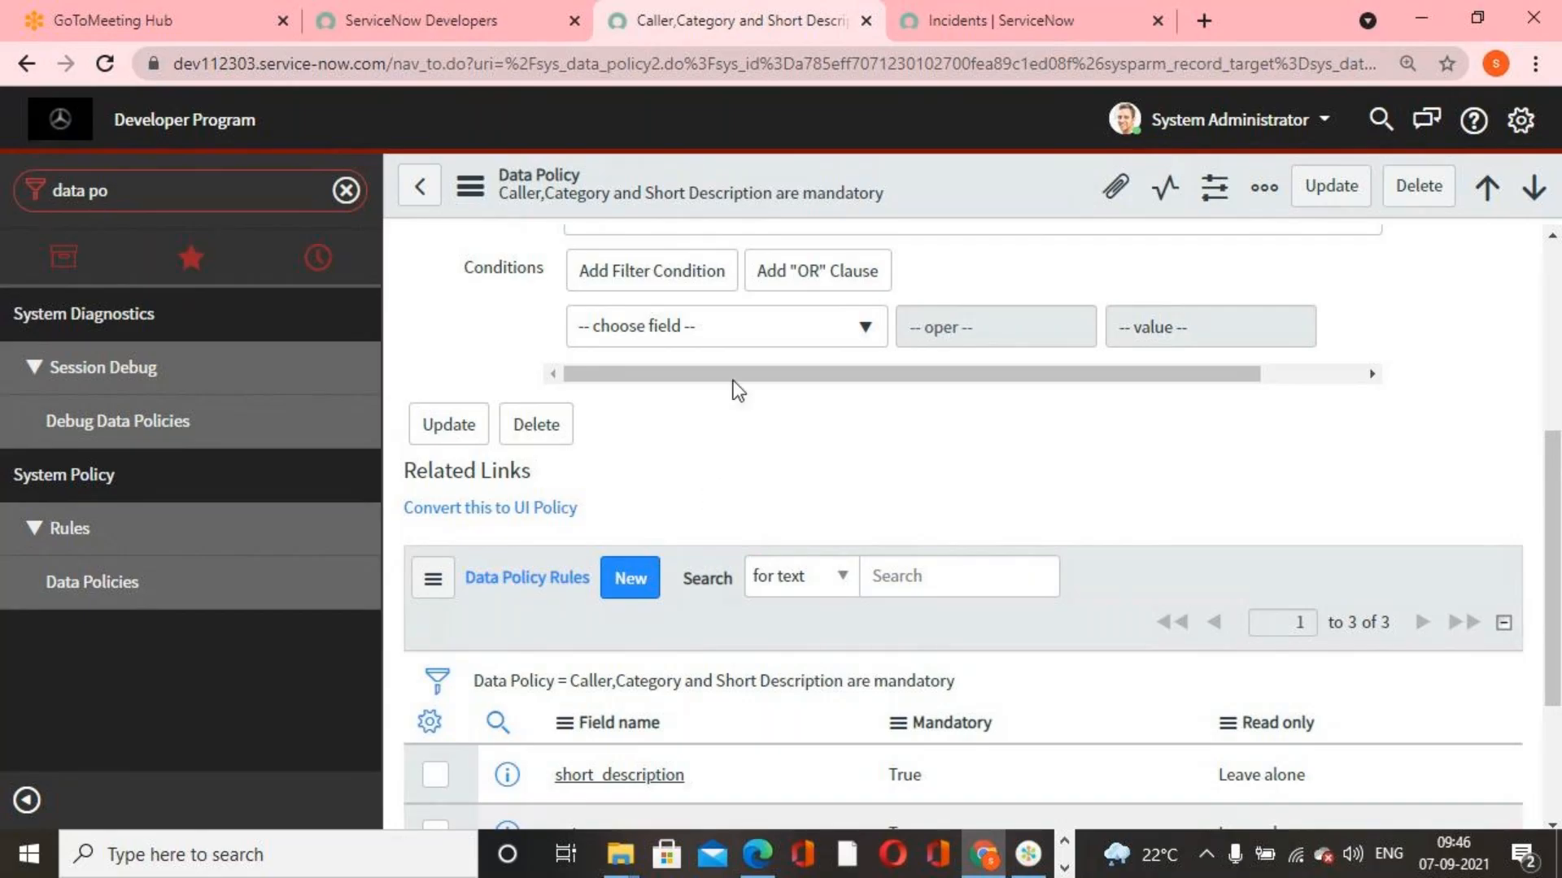
{"action": "scroll", "coordinate": [569, 569], "scroll_direction": "up", "scroll_amount": 5}
{"action": "scroll", "coordinate": [623, 647], "scroll_direction": "down", "scroll_amount": 6}
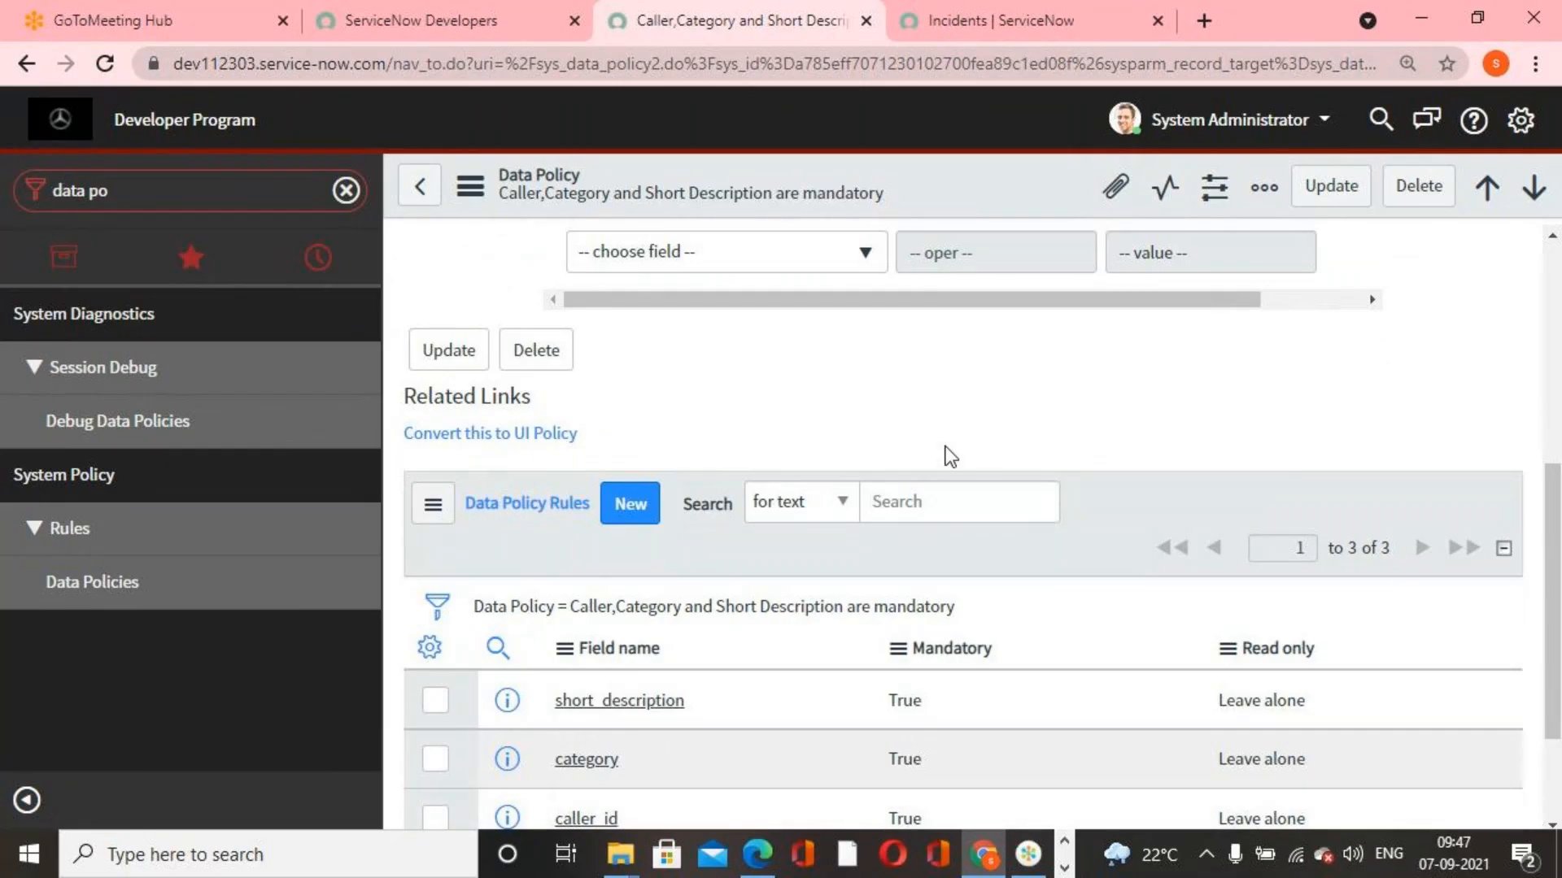
{"action": "scroll", "coordinate": [821, 584], "scroll_direction": "up", "scroll_amount": 1}
{"action": "scroll", "coordinate": [821, 584], "scroll_direction": "up", "scroll_amount": 4}
{"action": "left_click", "coordinate": [419, 186]}
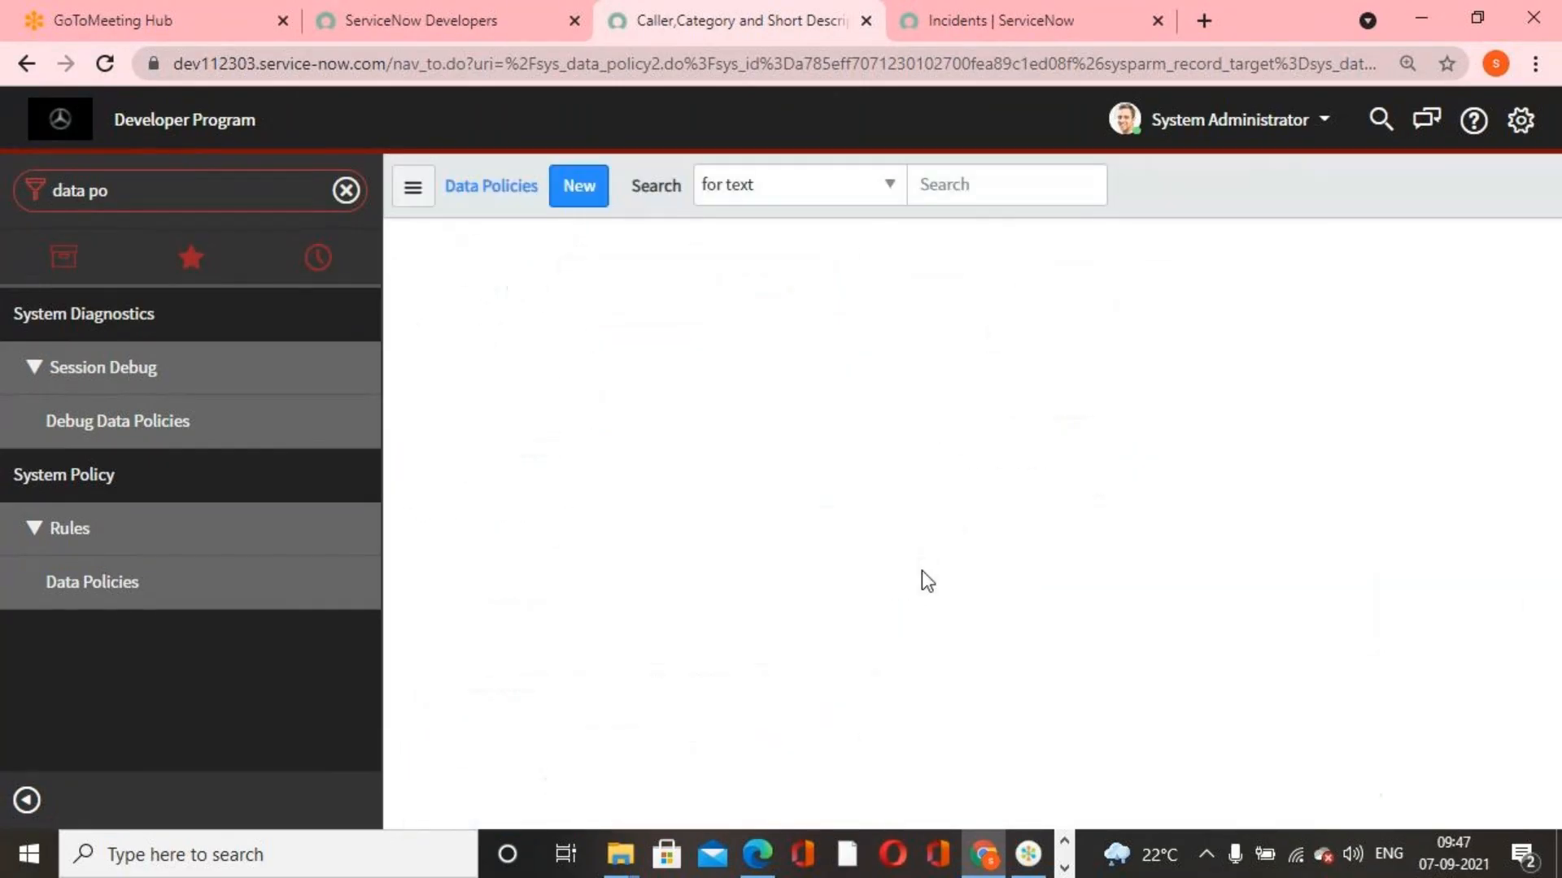
{"action": "left_click", "coordinate": [346, 190]}
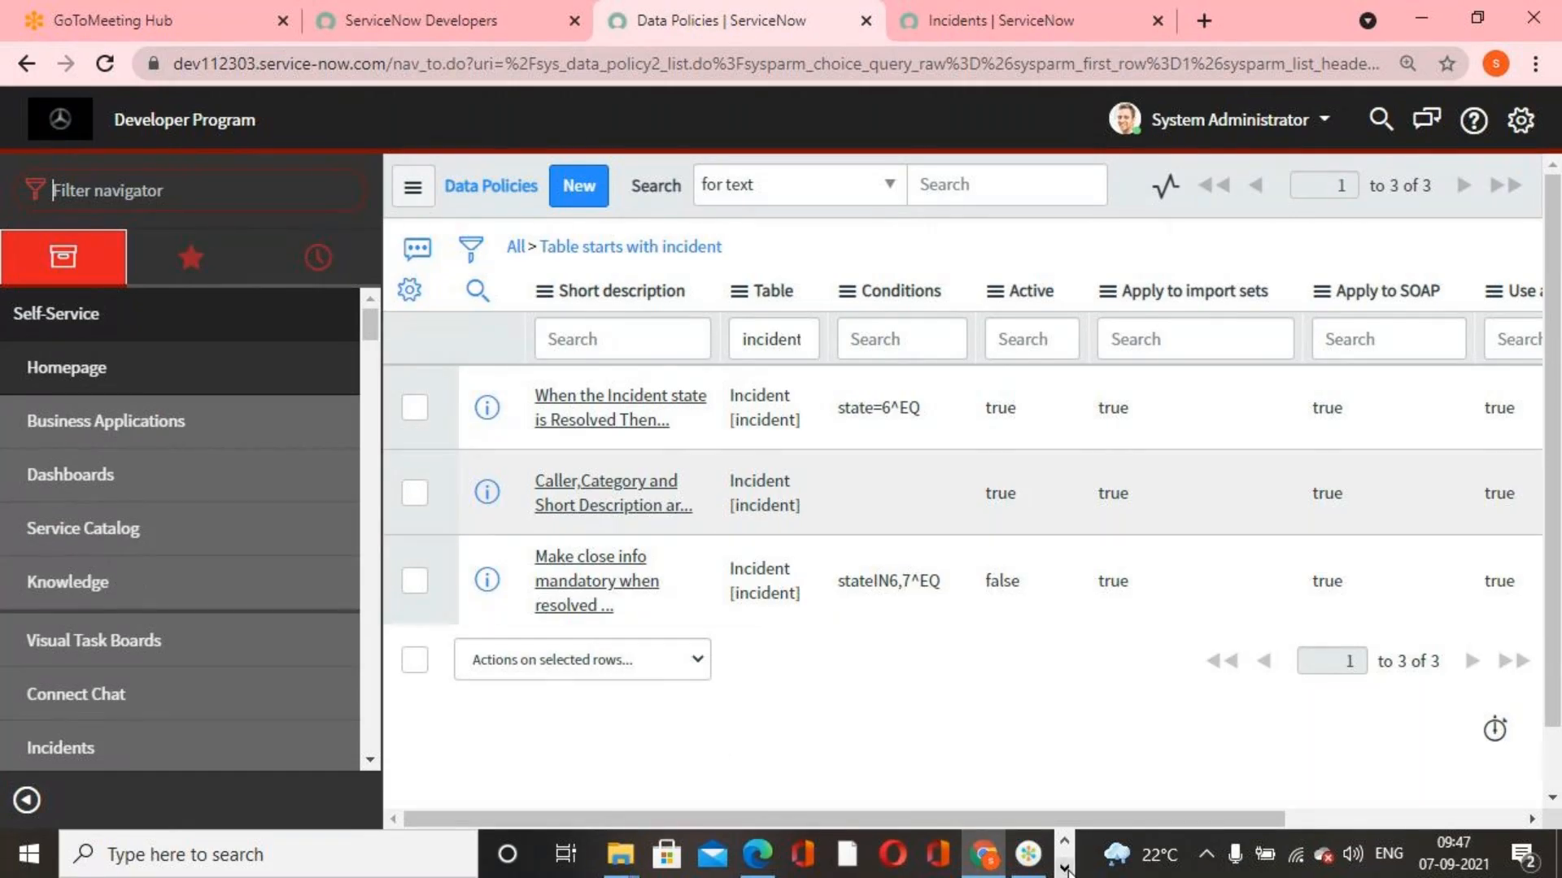
Switch to a new maximized Notepad document and leave its first line blank
{"action": "left_click", "coordinate": [1064, 868]}
{"action": "left_click", "coordinate": [383, 860]}
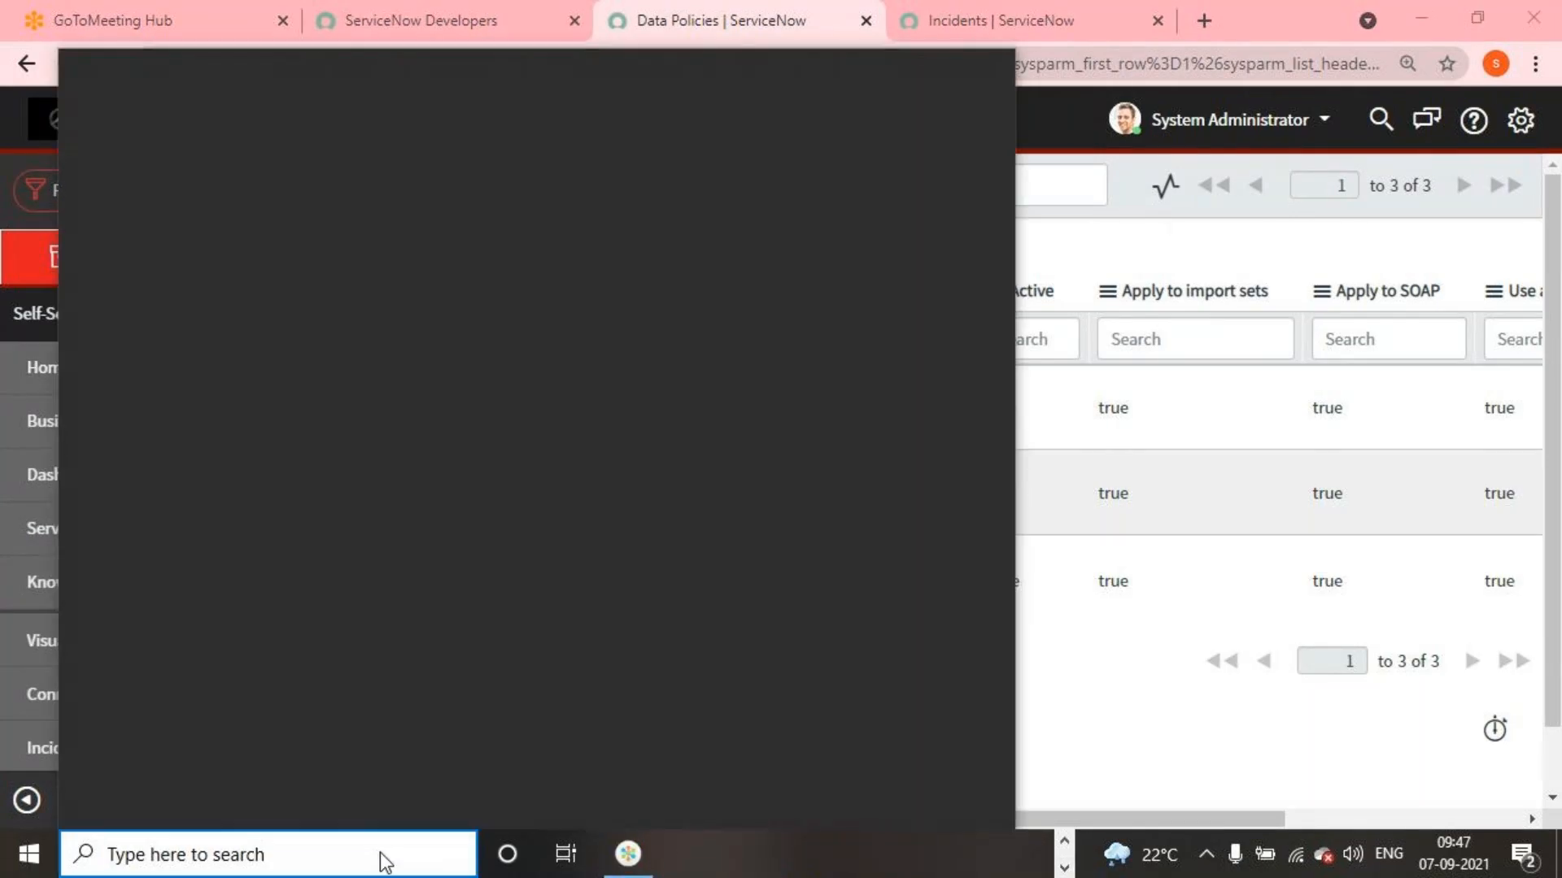
{"action": "type", "text": "note"}
{"action": "left_click", "coordinate": [265, 217]}
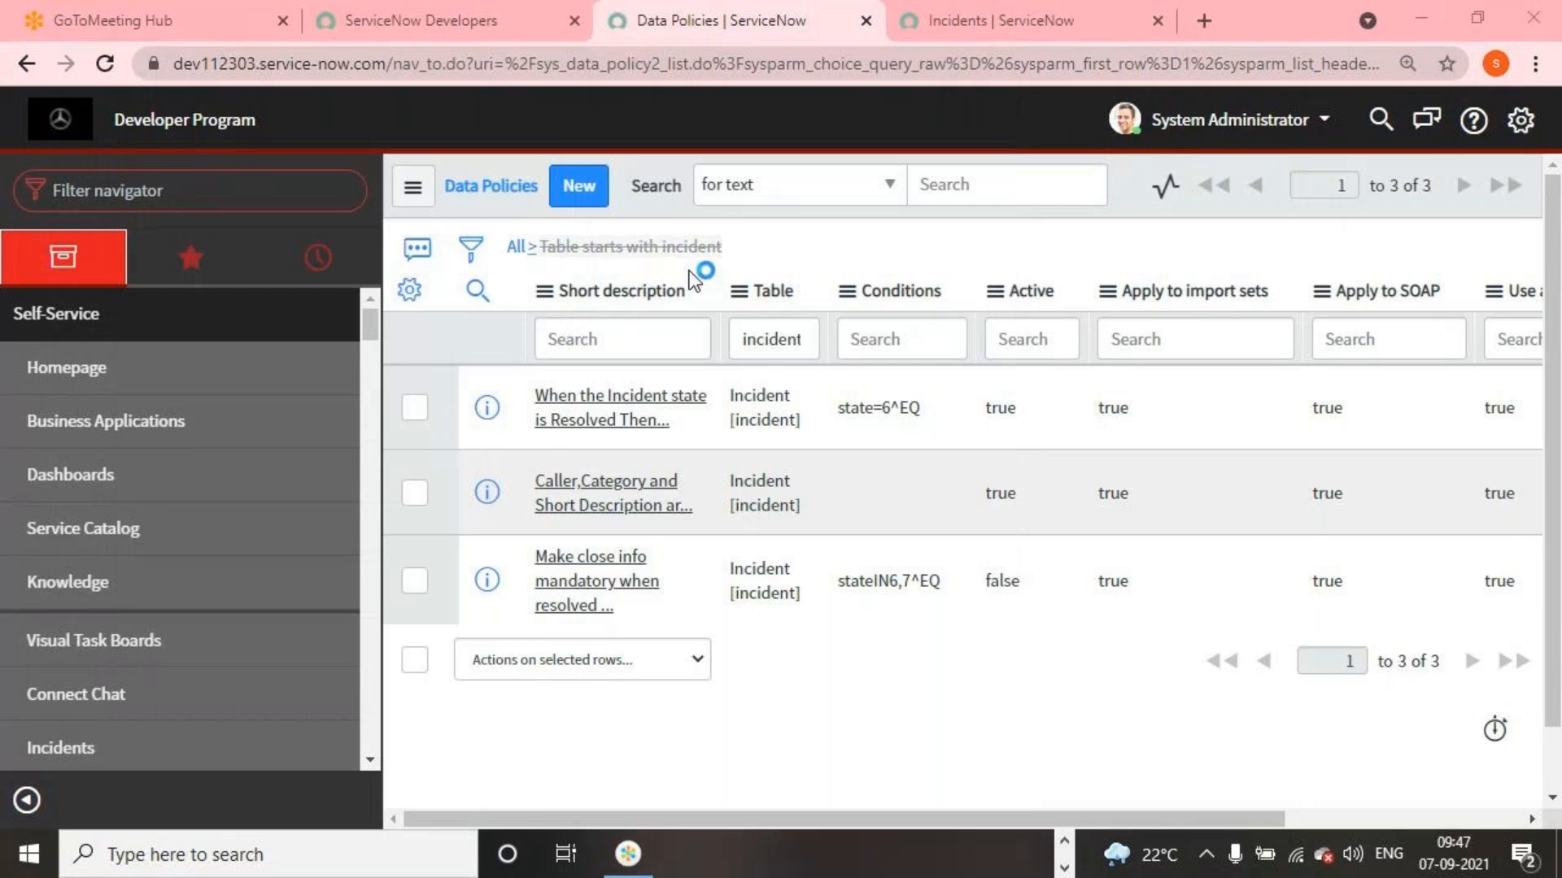
{"action": "key", "text": "super+Up"}
{"action": "key", "text": "Return"}
Write the first interview question, "What is UI Policy?", in the blank document
{"action": "type", "text": "W"}
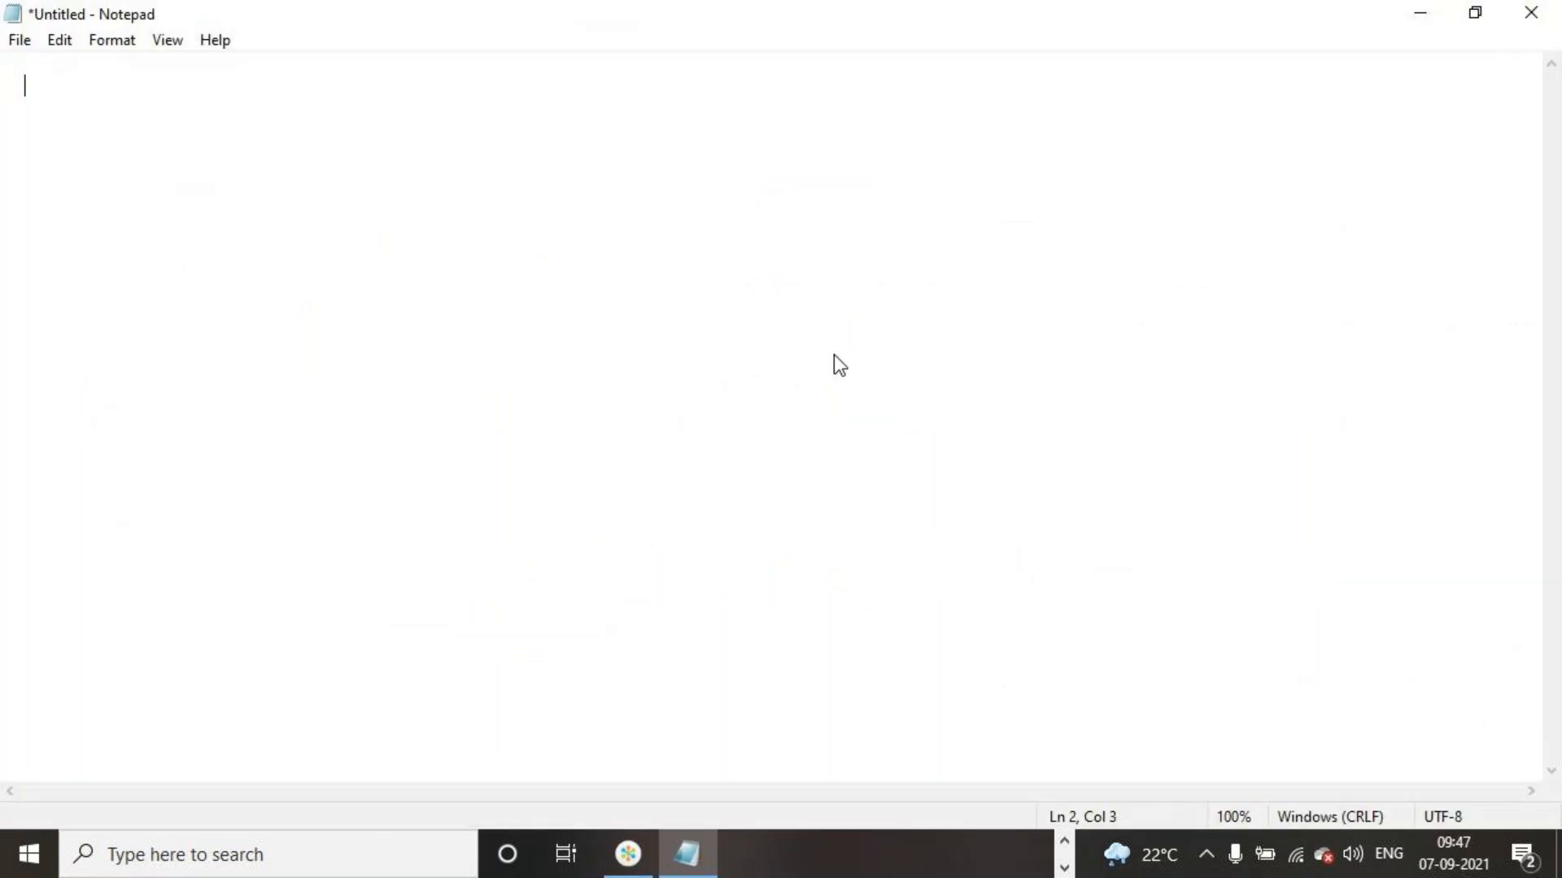
{"action": "type", "text": "hat is UI Poli"}
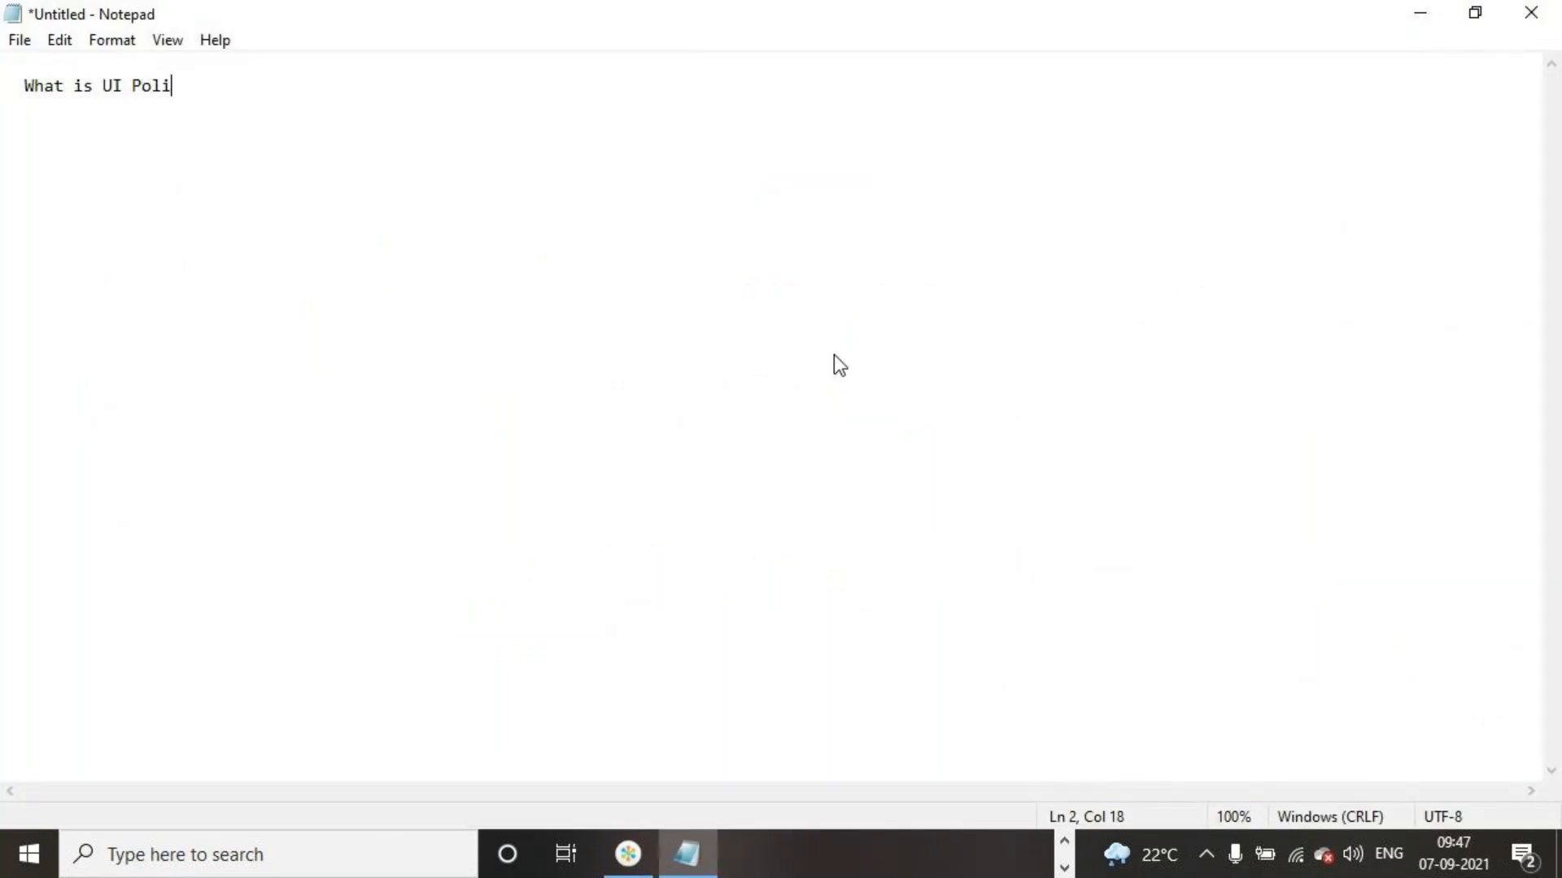
{"action": "type", "text": "cy?"}
{"action": "key", "text": "Return"}
Add the question "When we can implement new UI Policy?" on the next line
{"action": "type", "text": "E"}
{"action": "key", "text": "BackSpace"}
{"action": "type", "text": "When we can implement new "}
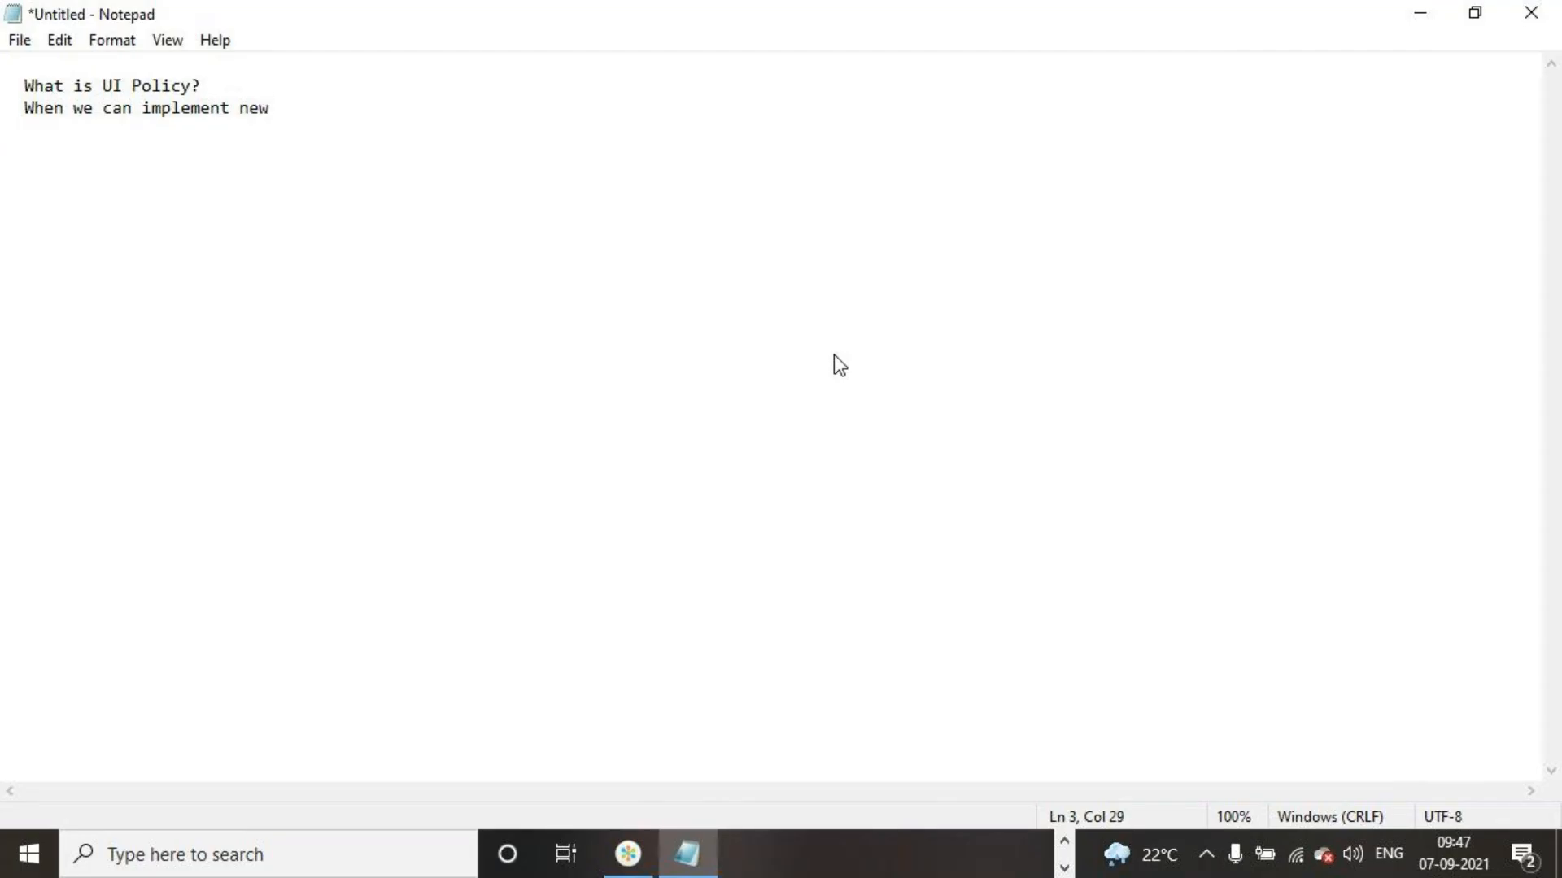
{"action": "type", "text": "UI Policy?"}
{"action": "key", "text": "Return"}
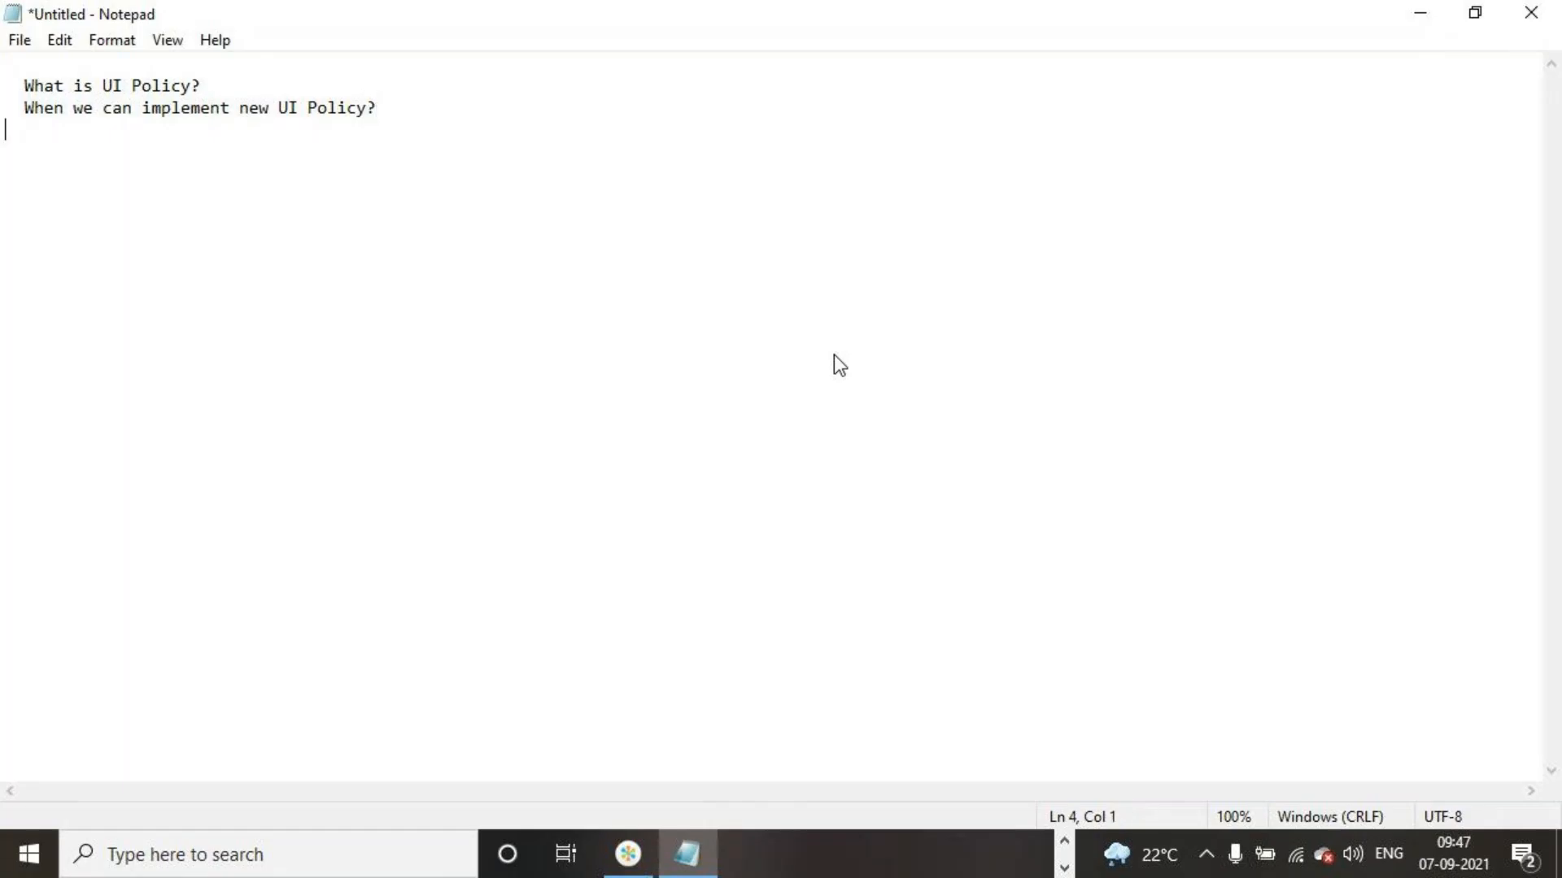
Add the question "Can we write code in UI Policy?" on the next line
{"action": "type", "text": "Can we c"}
{"action": "key", "text": "BackSpace"}
{"action": "type", "text": "write "}
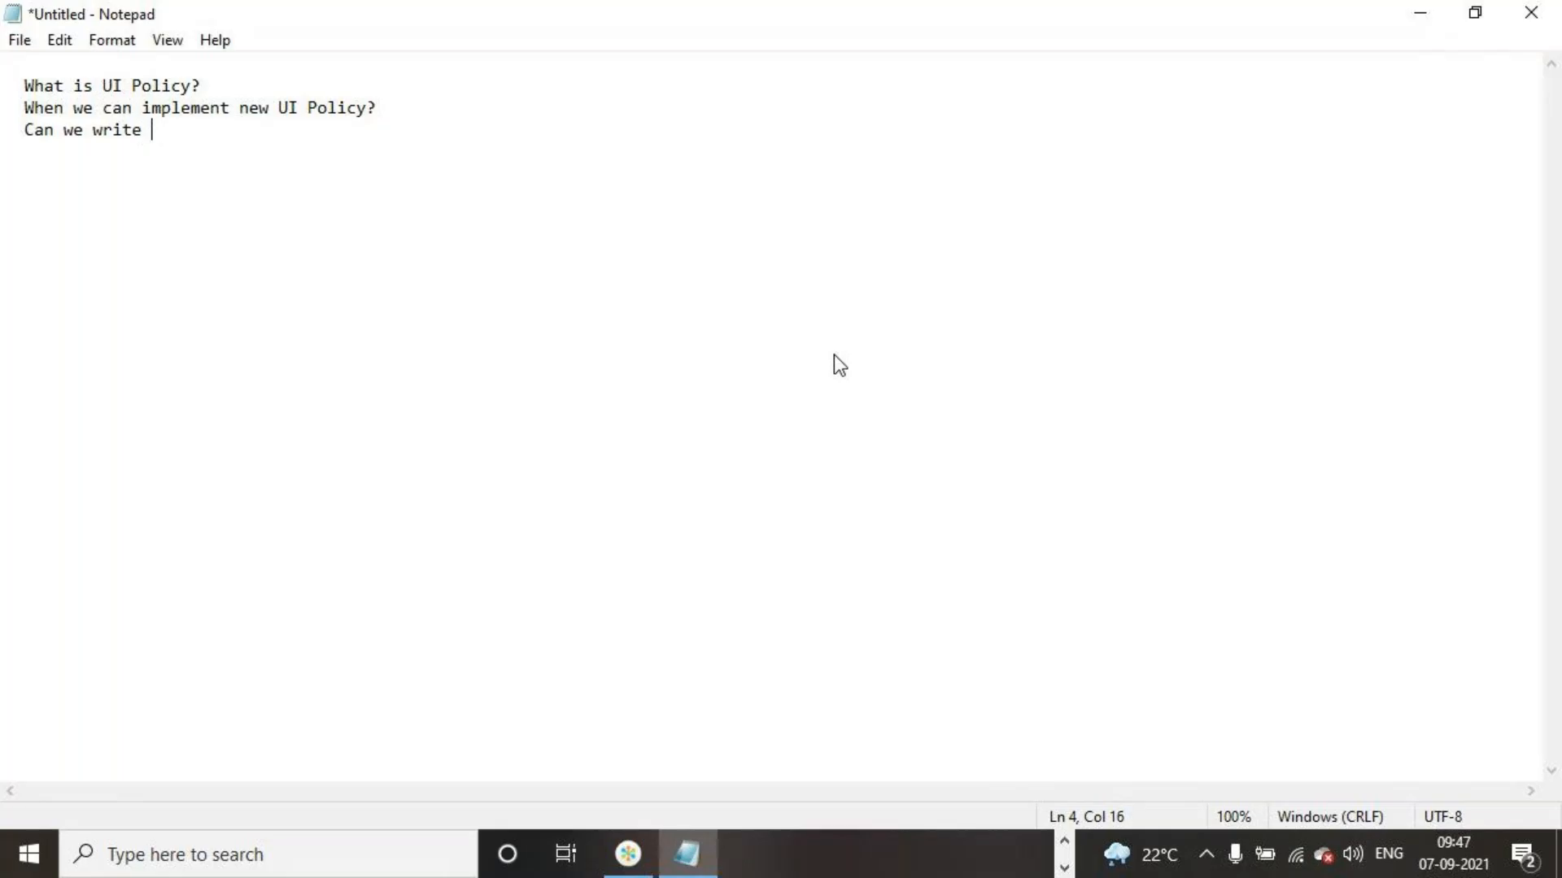
{"action": "type", "text": "code in Ui"}
{"action": "key", "text": "BackSpace"}
{"action": "key", "text": "BackSpace"}
{"action": "key", "text": "BackSpace"}
{"action": "type", "text": "UI Pol"}
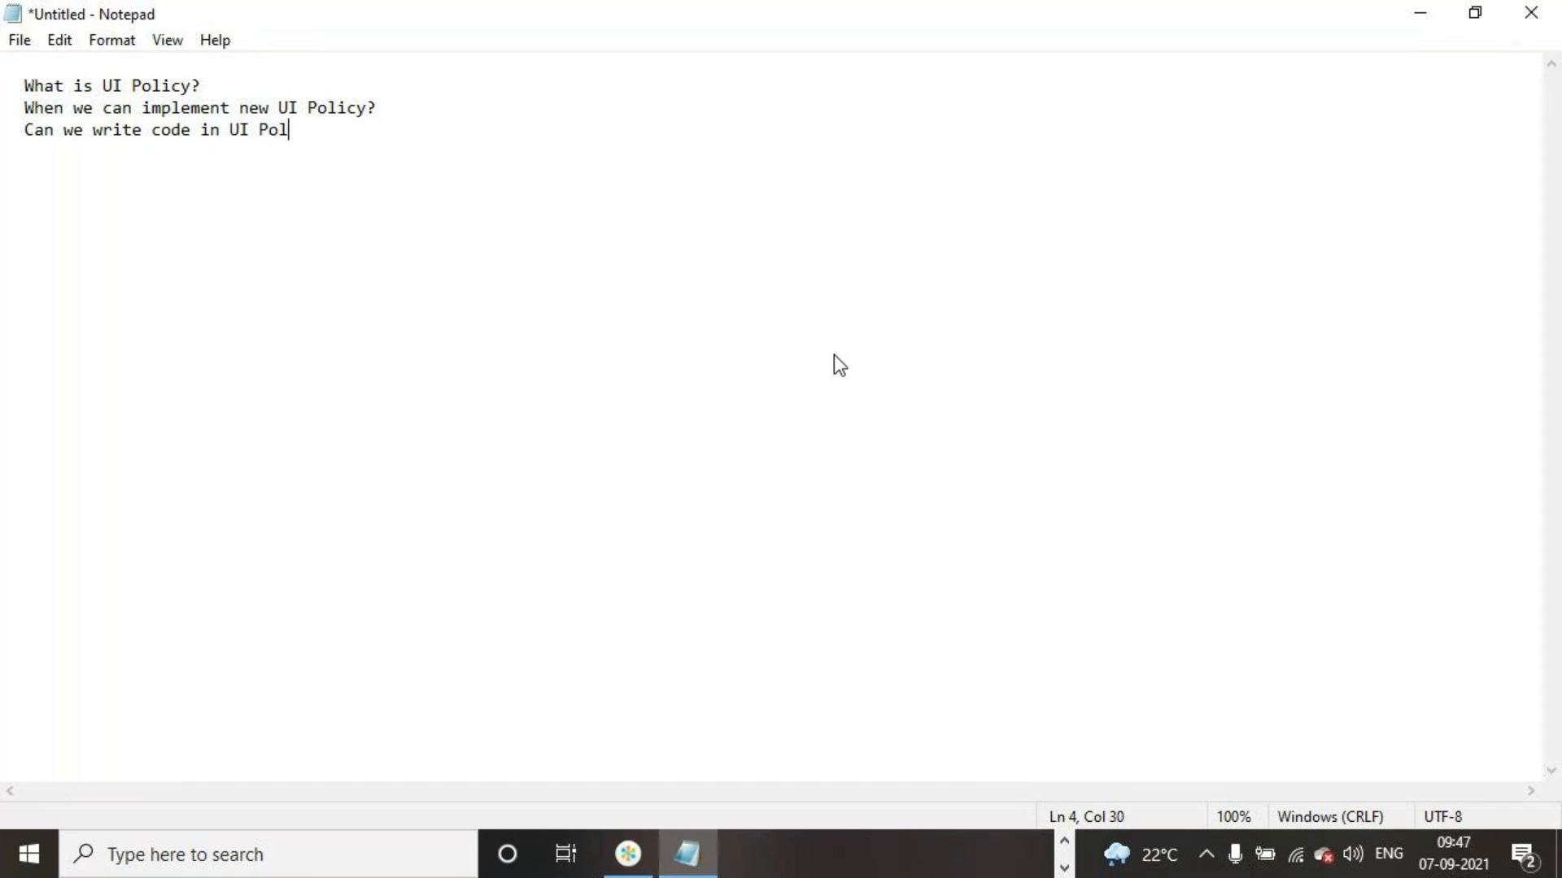
{"action": "type", "text": "icy?"}
{"action": "key", "text": "Return"}
Add the question "Importance of Global Check box?" on the next line
{"action": "key", "text": "BackSpace"}
{"action": "type", "text": "Importan"}
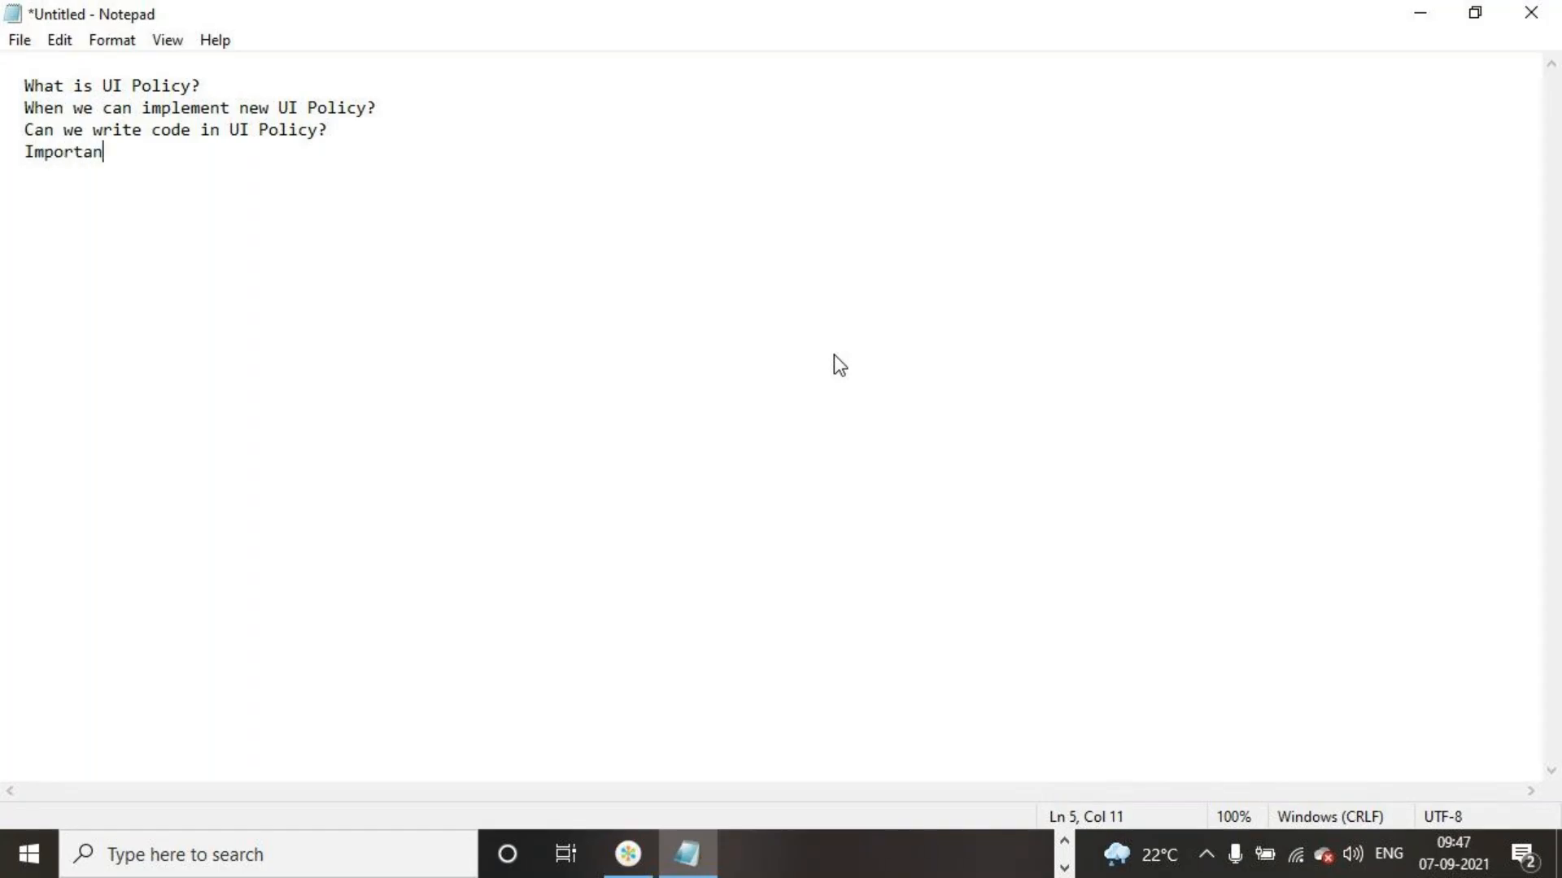
{"action": "type", "text": "ce og"}
{"action": "key", "text": "BackSpace"}
{"action": "type", "text": "f "}
{"action": "type", "text": "Glov"}
{"action": "type", "text": "ba"}
{"action": "key", "text": "BackSpace"}
{"action": "key", "text": "BackSpace"}
{"action": "type", "text": "al Check"}
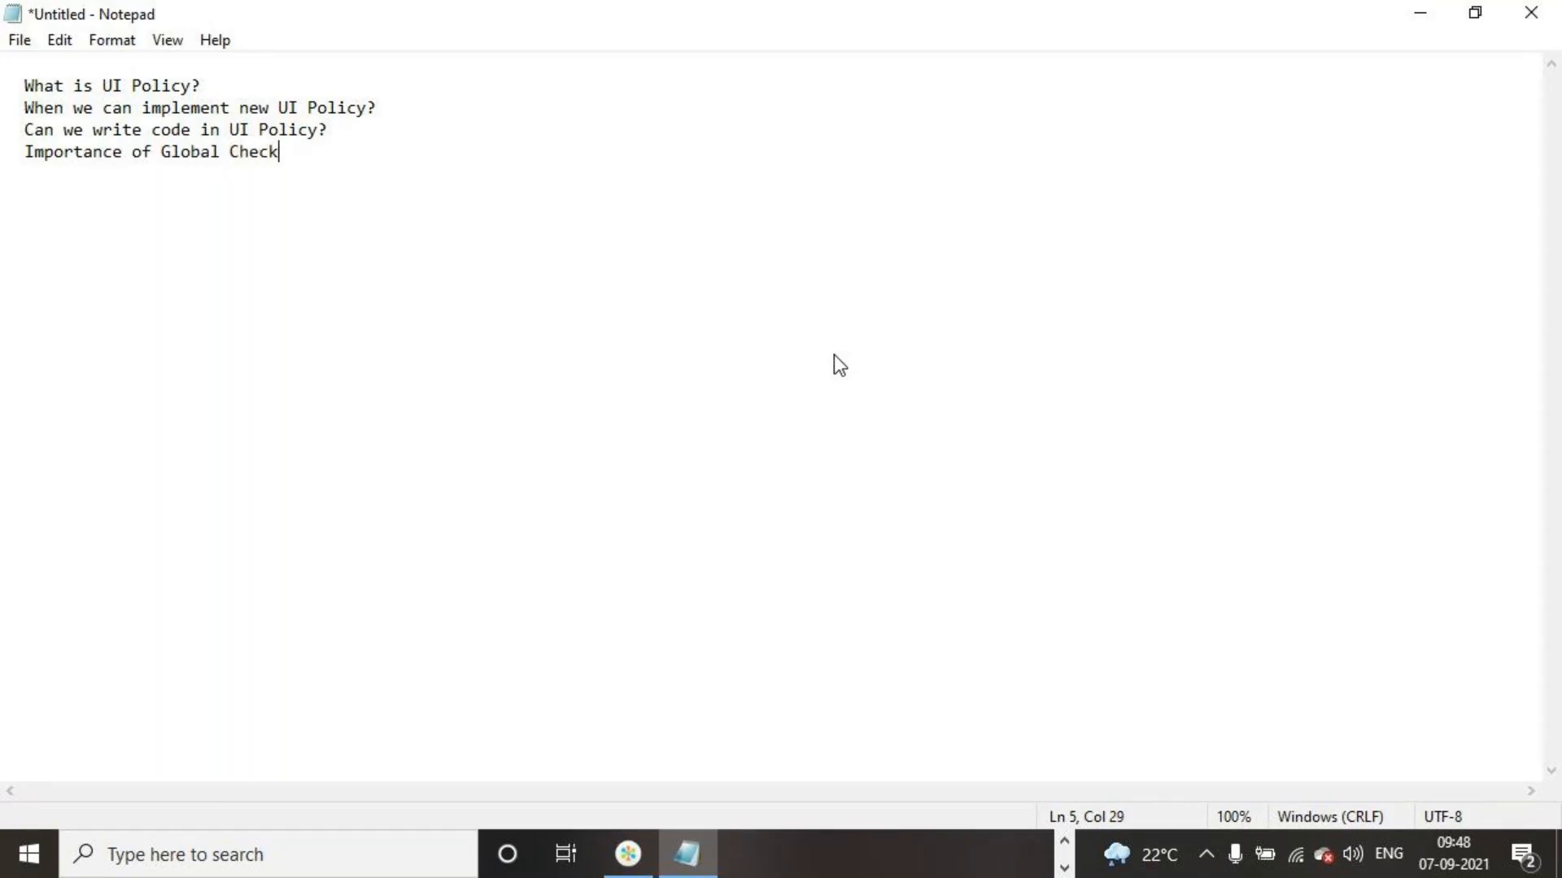
{"action": "type", "text": " bo"}
{"action": "type", "text": "  Use of "}
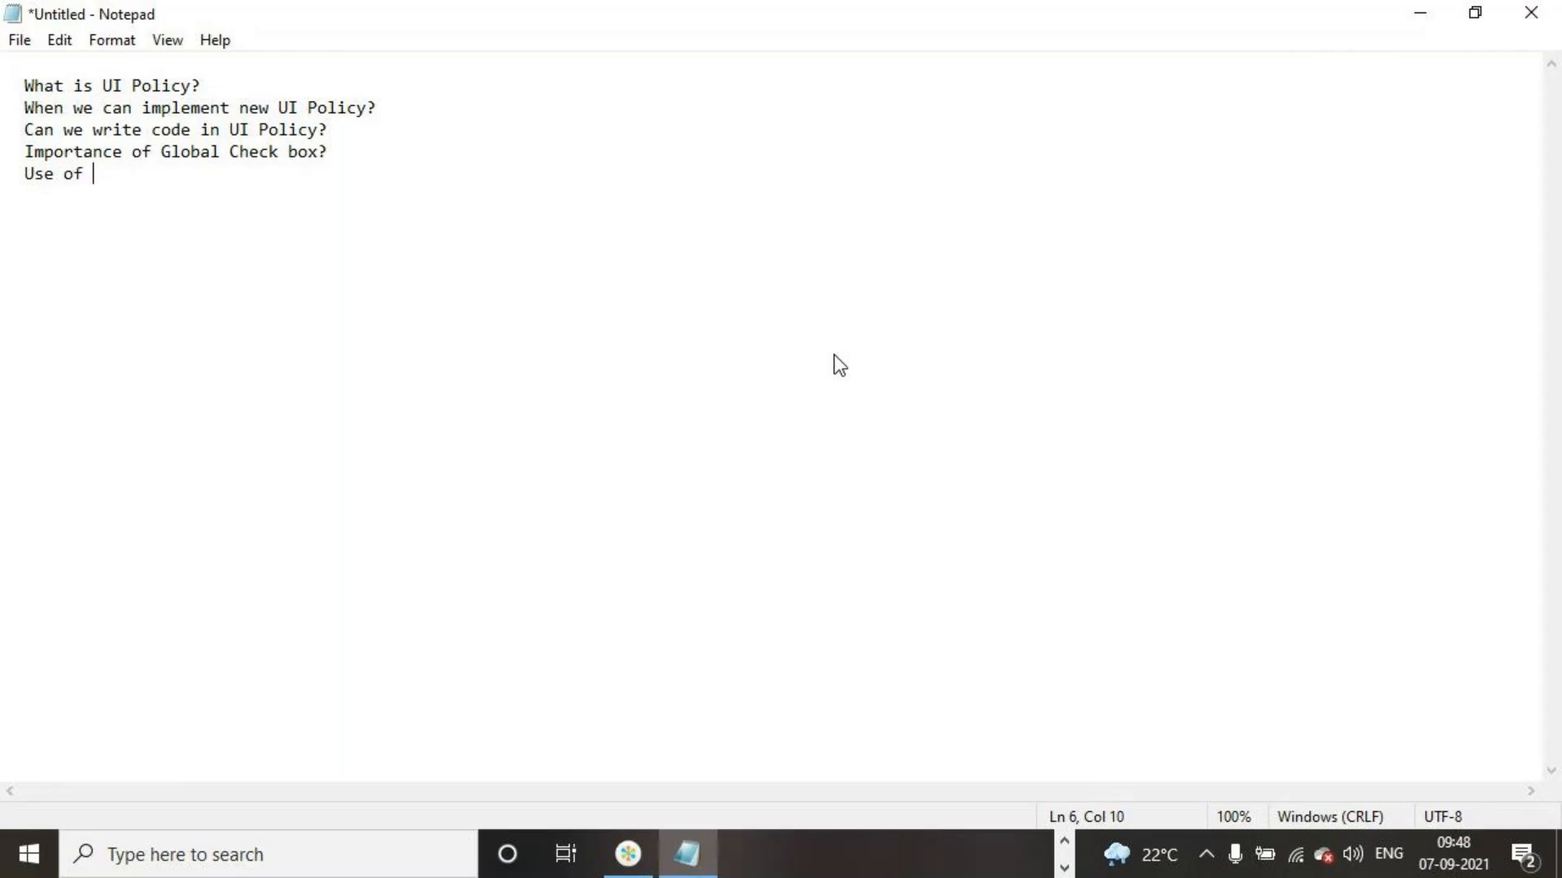
{"action": "type", "text": "order number "}
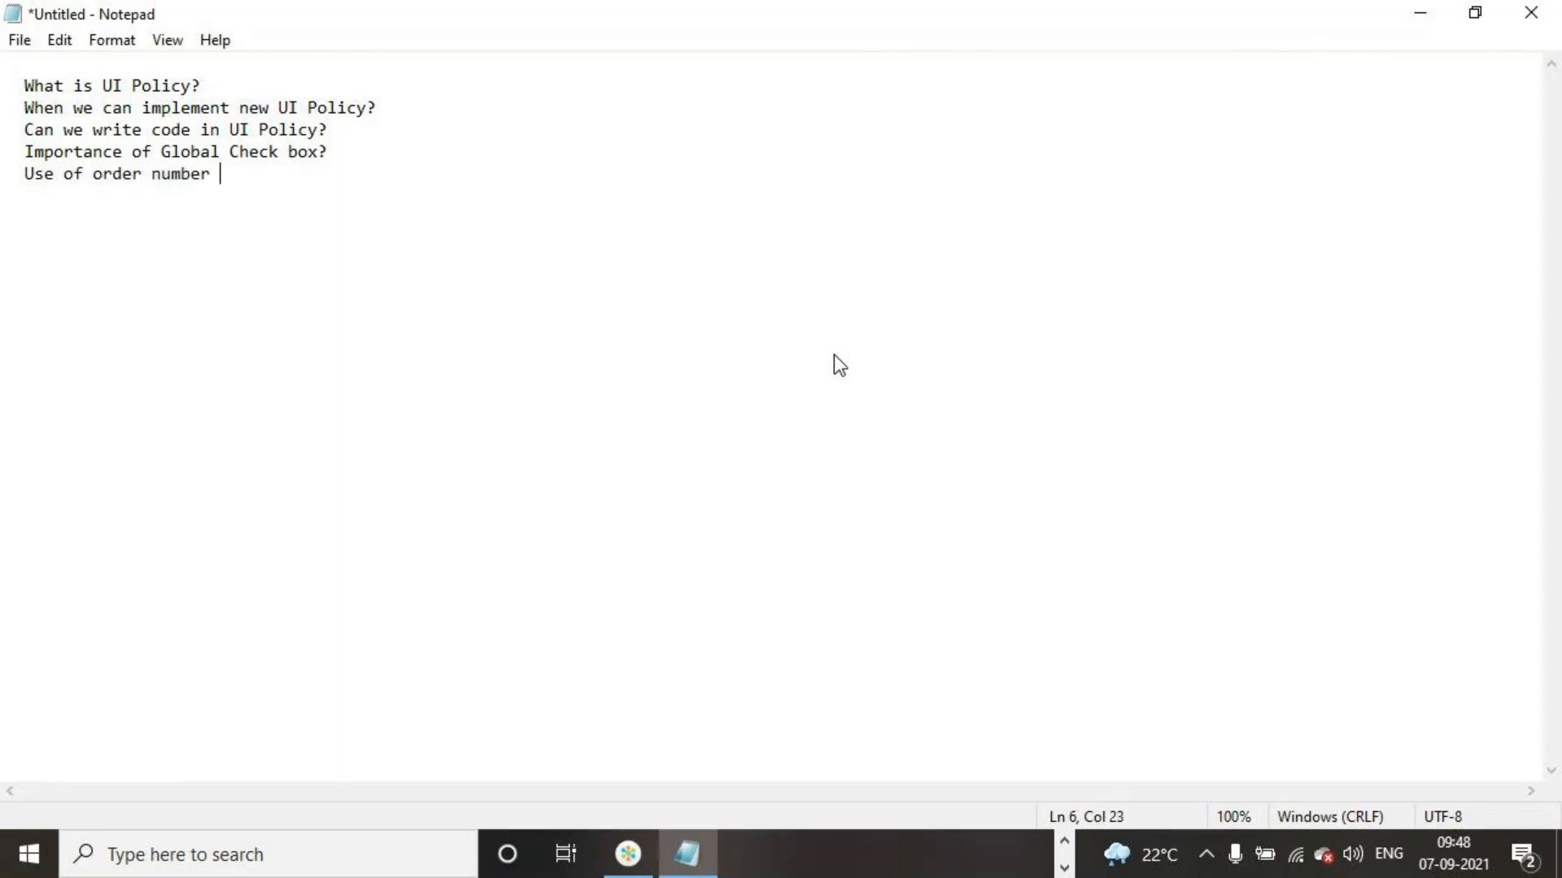
{"action": "type", "text": "in ui policy?"}
Add the question "Use of order number in ui policy?" on the next line
{"action": "key", "text": "Return"}
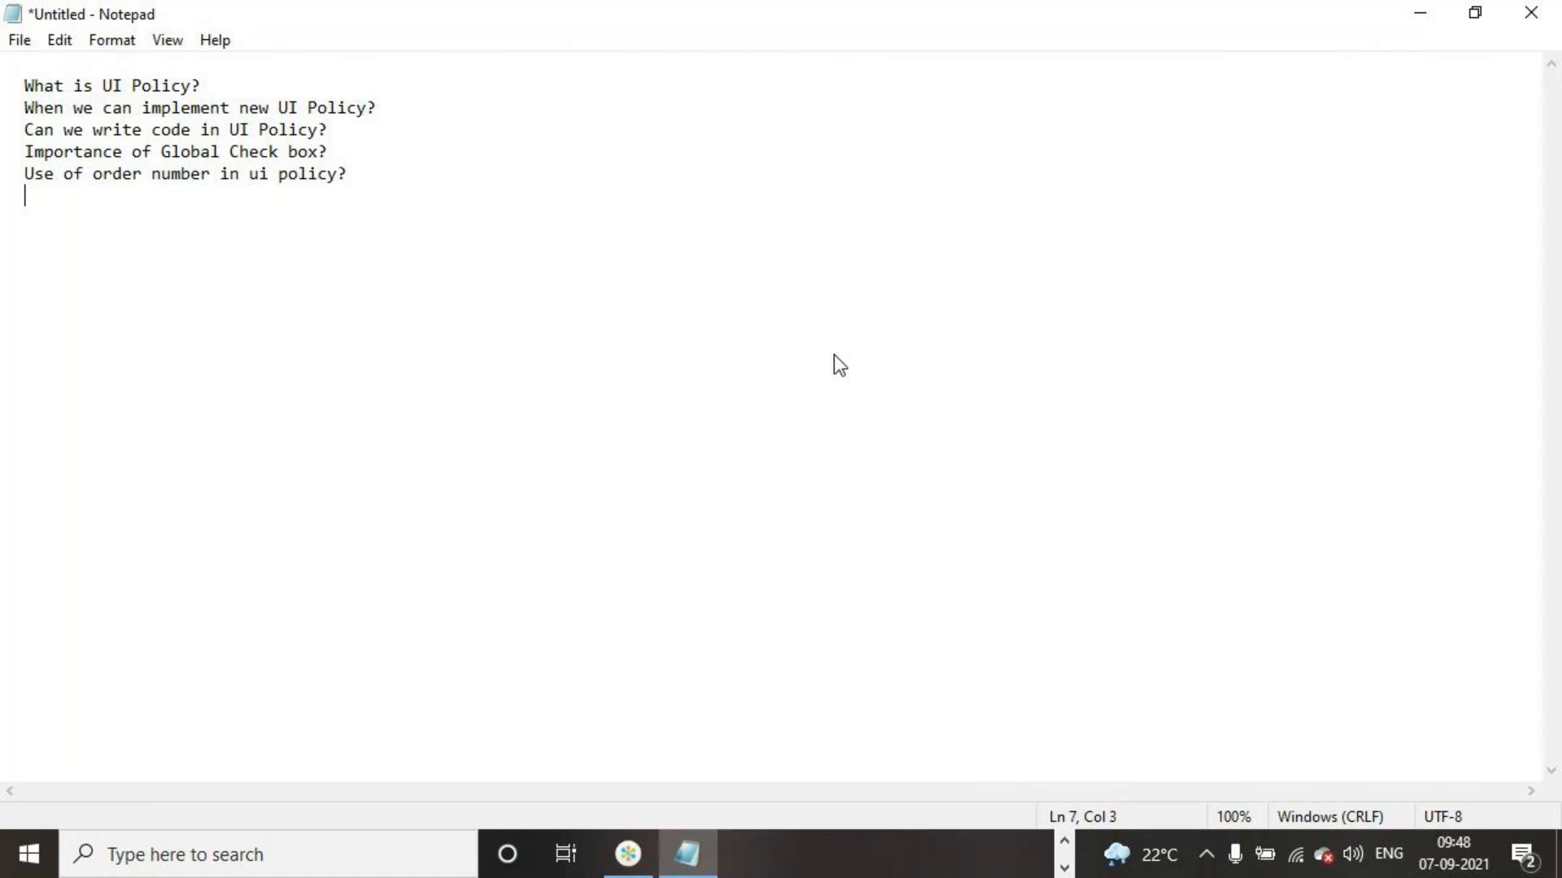
Write "Can we convert UI policy to Data Policy" as the start of the next question
{"action": "type", "text": "Can we convert"}
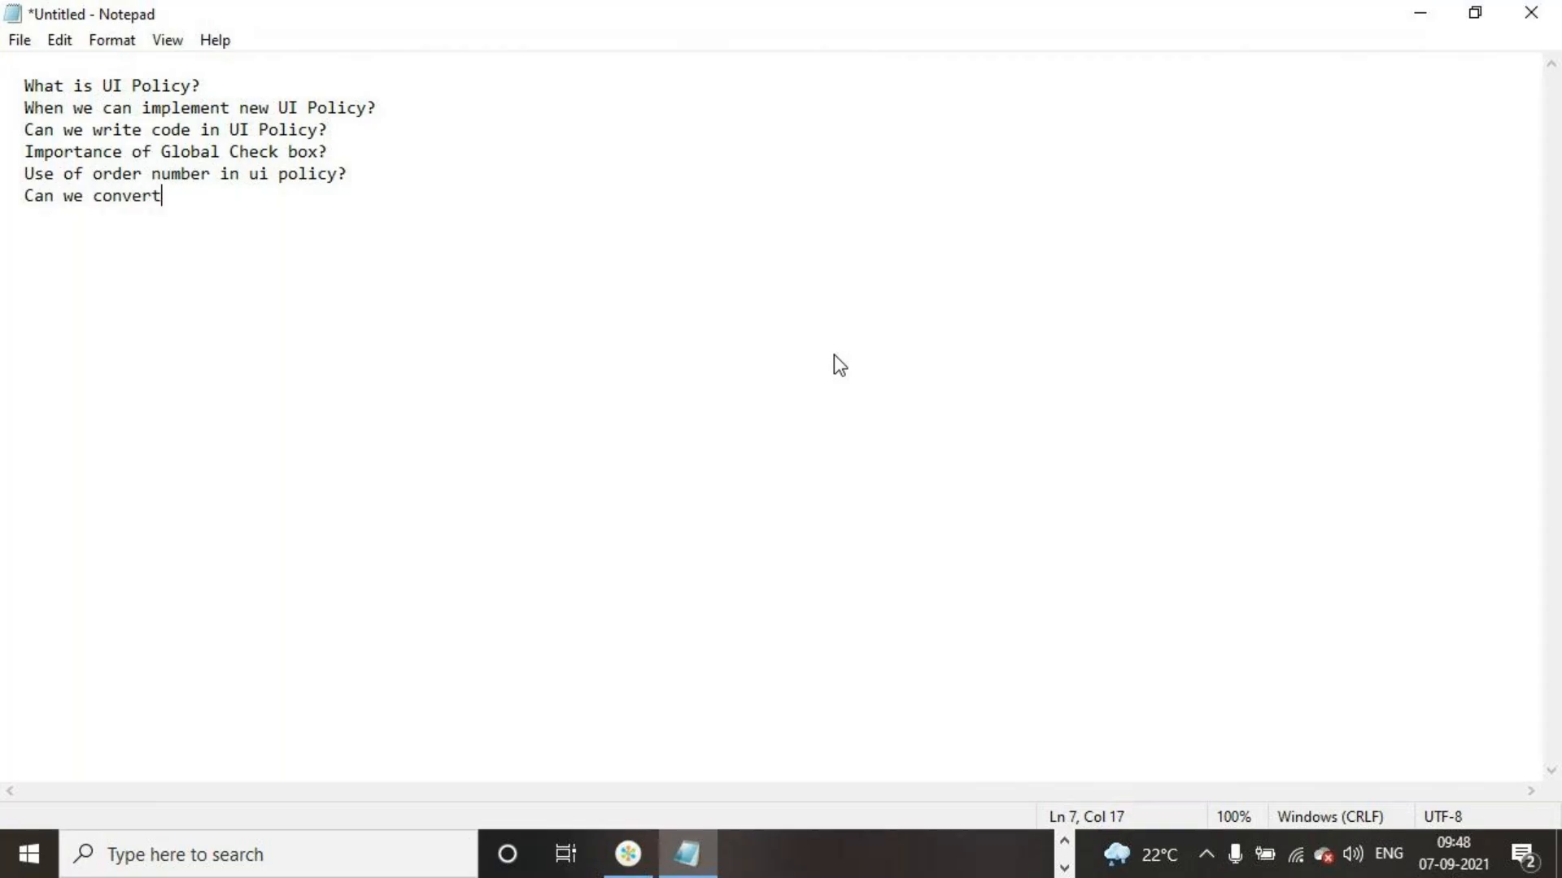
{"action": "type", "text": " UI policy to data"}
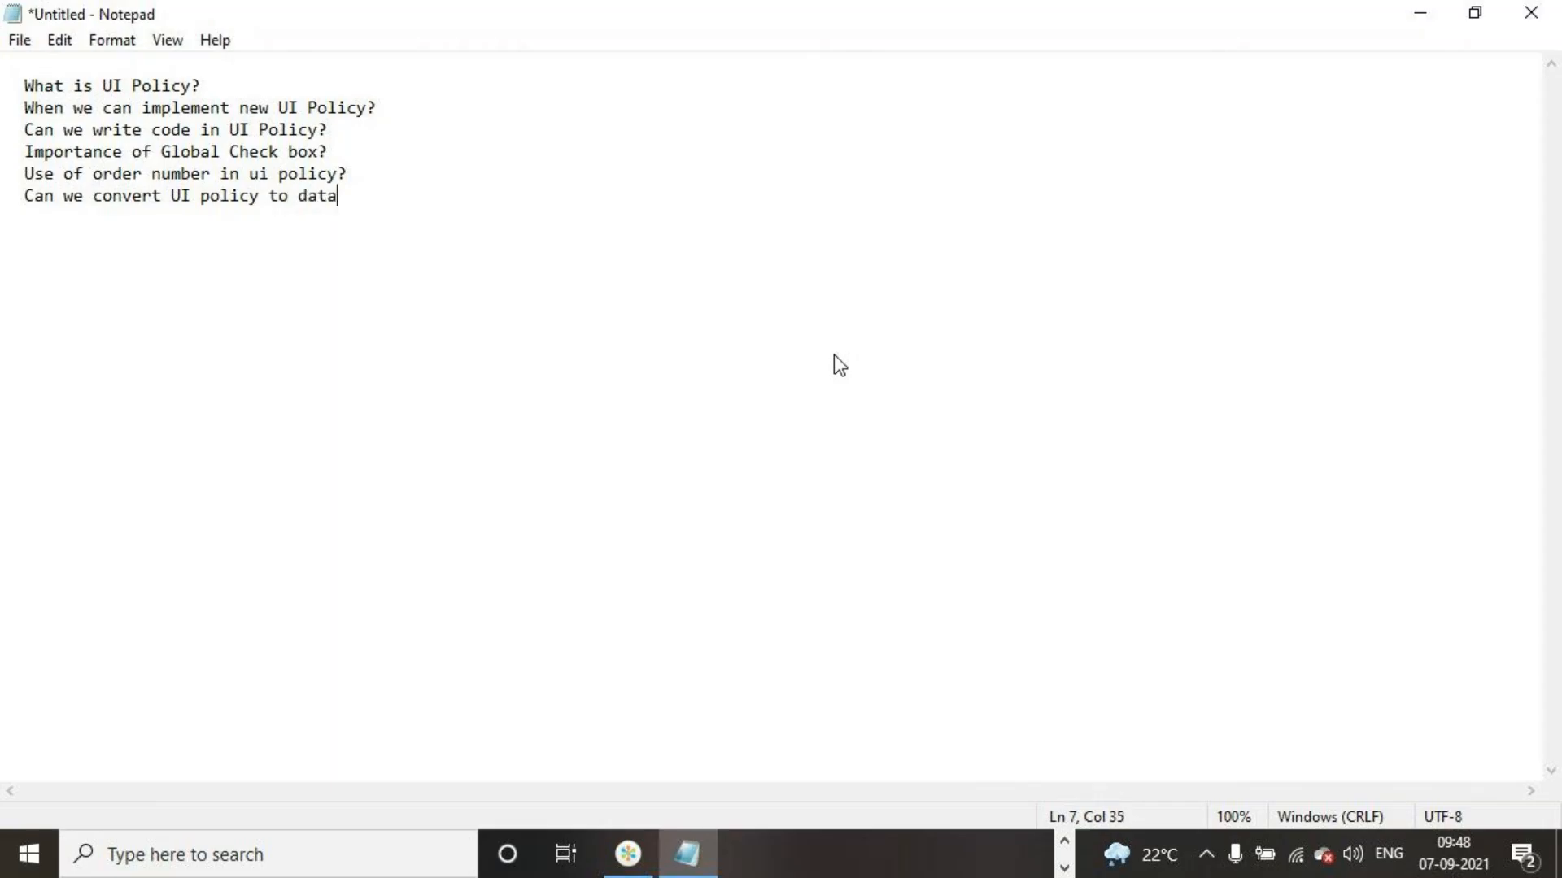
{"action": "key", "text": "BackSpace"}
{"action": "key", "text": "BackSpace"}
{"action": "key", "text": "BackSpace"}
{"action": "key", "text": "BackSpace"}
{"action": "key", "text": "BackSpace"}
{"action": "type", "text": "Data Policy?If Yes "}
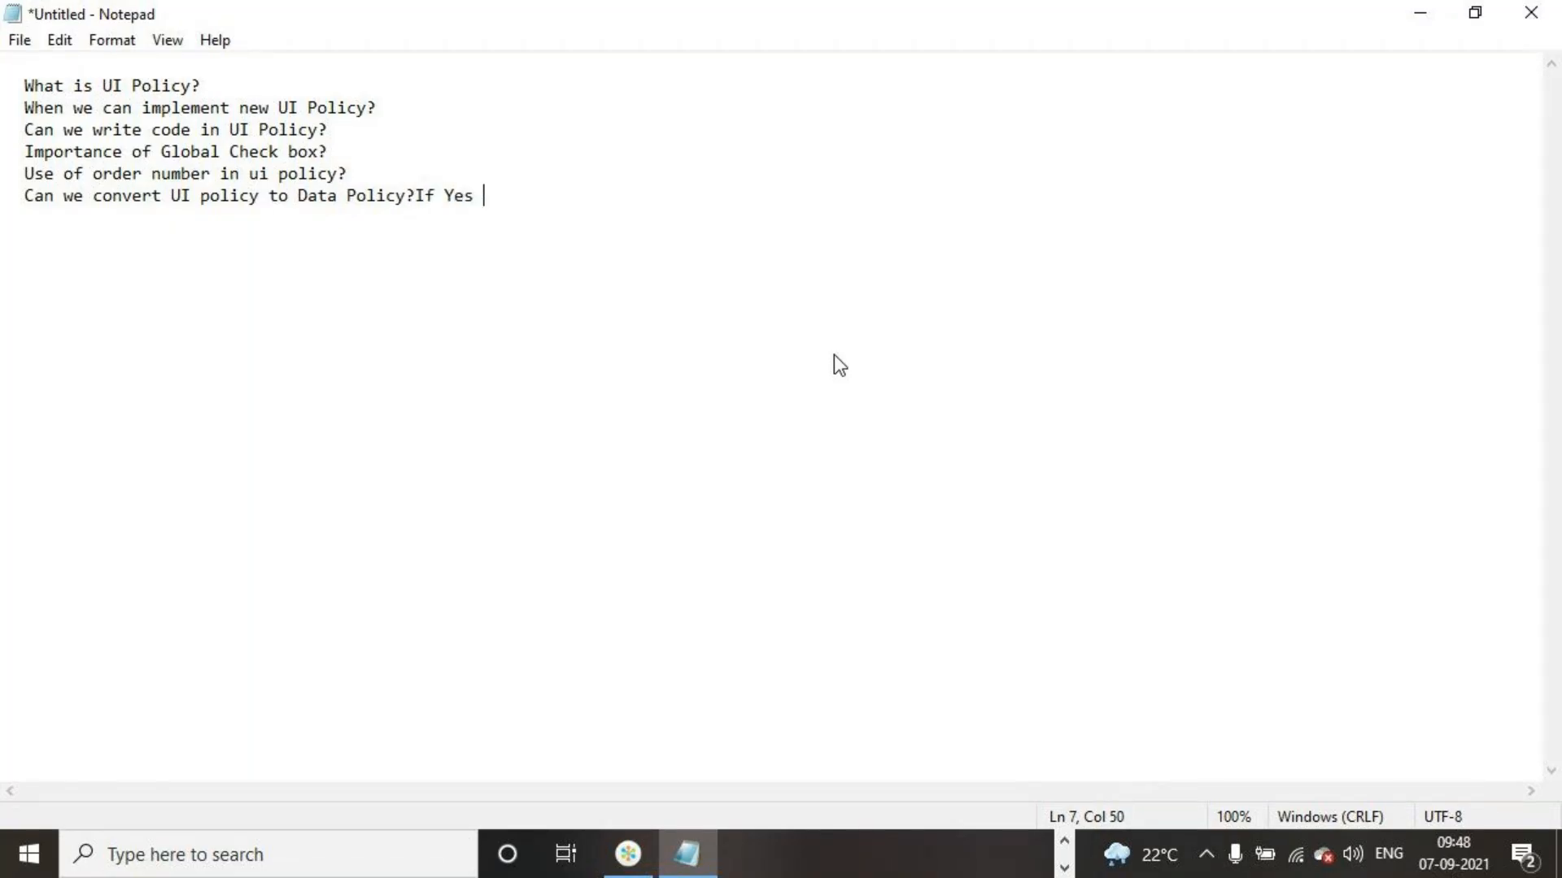
{"action": "type", "text": "why we need t"}
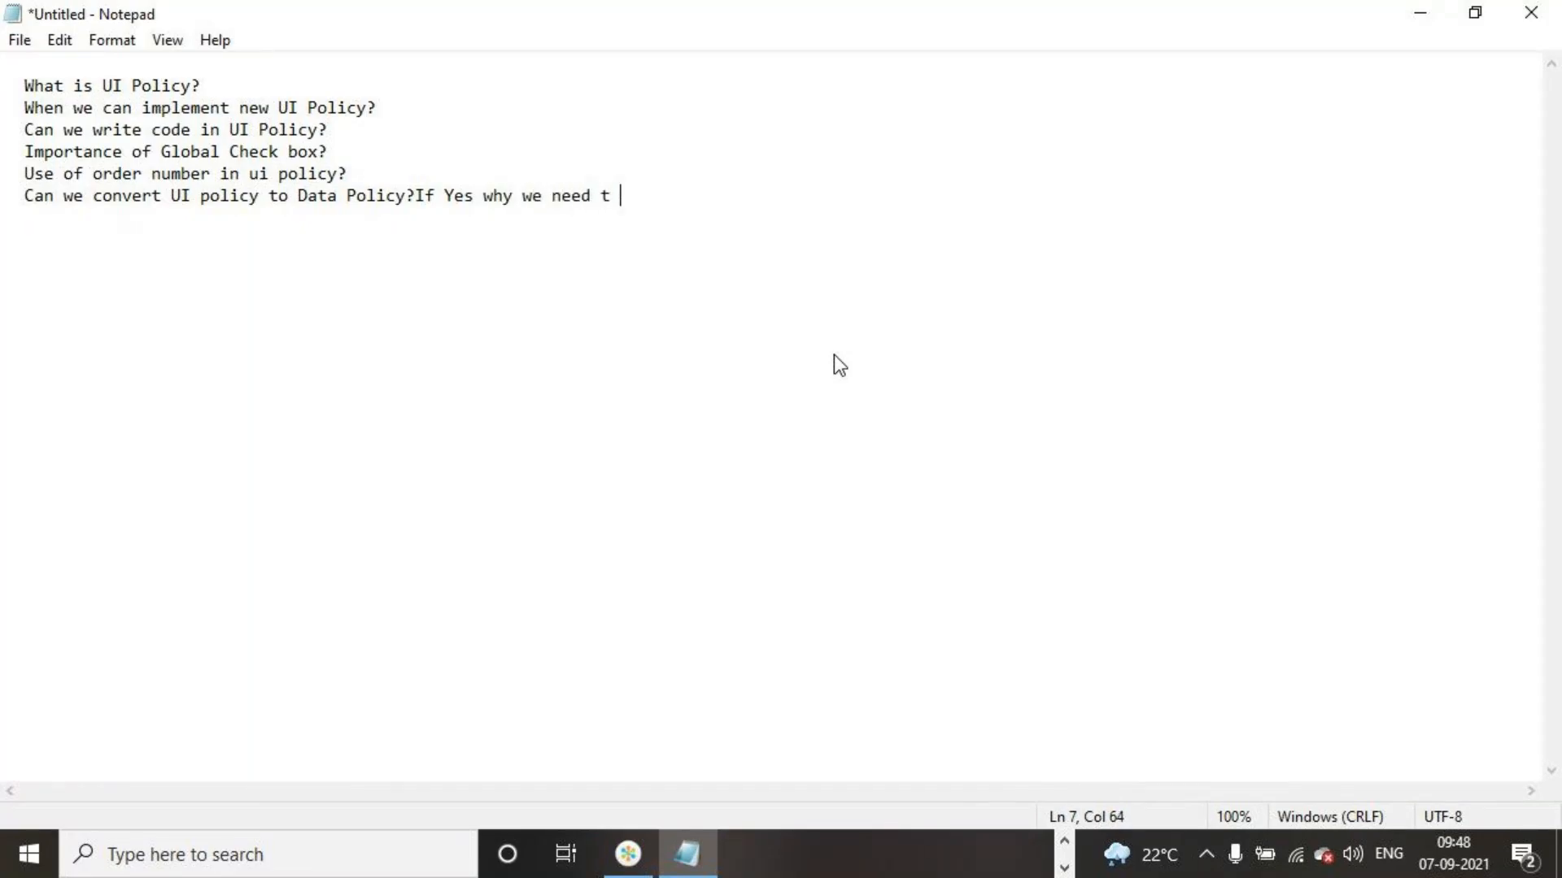
Complete the conversion question with "?If Yes why we need to convert"
{"action": "key", "text": "BackSpace"}
{"action": "key", "text": "BackSpace"}
{"action": "type", "text": "o"}
{"action": "key", "text": "BackSpace"}
{"action": "key", "text": "BackSpace"}
{"action": "type", "text": "to convert  Imp"}
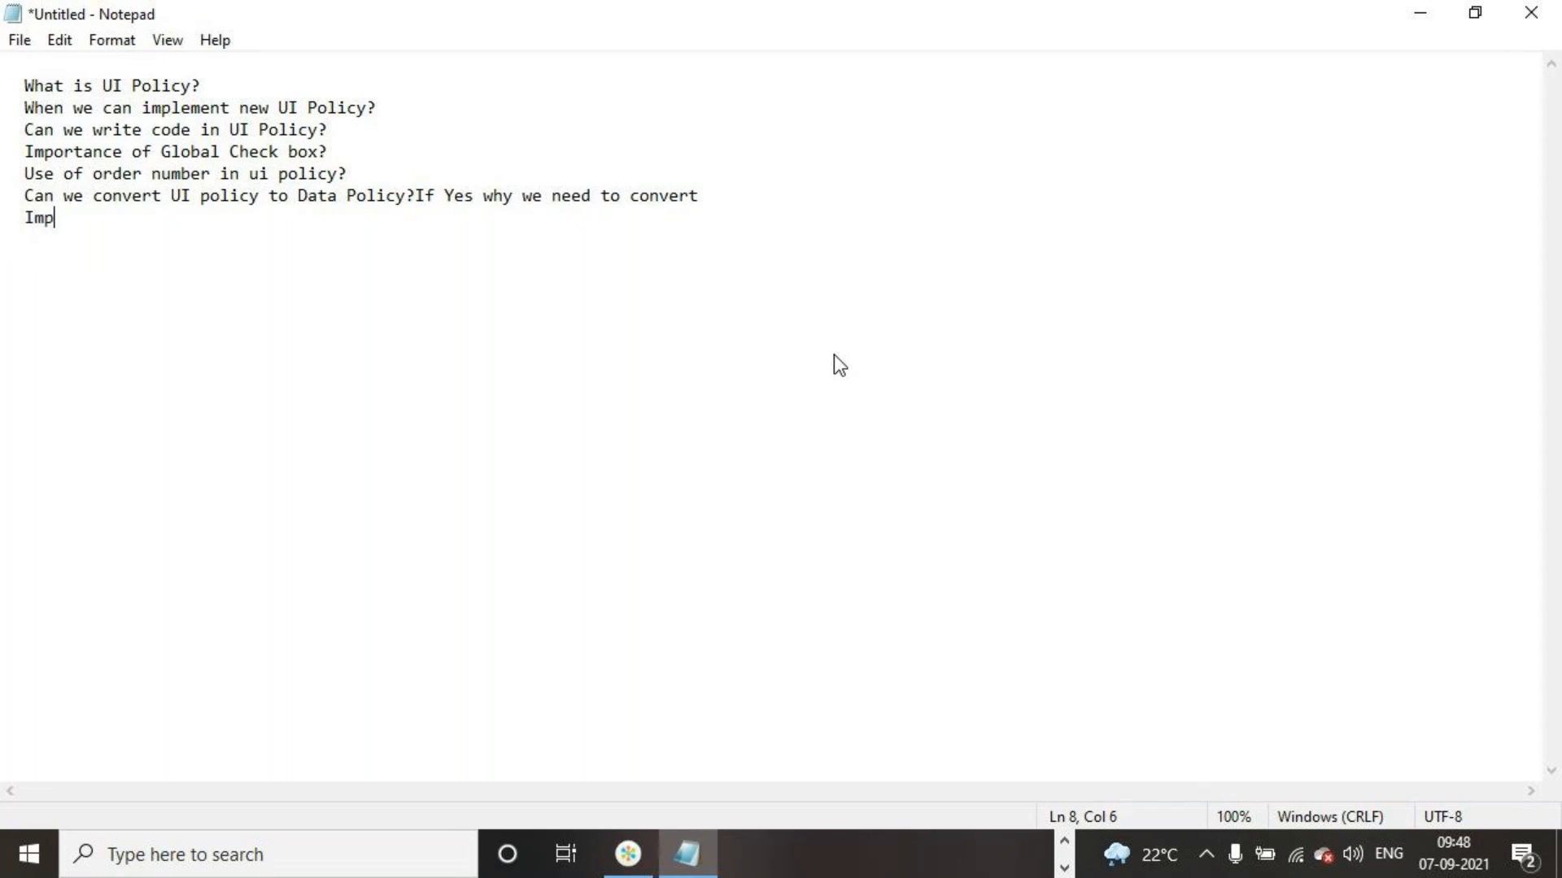
{"action": "type", "text": "ortance of Reverse "}
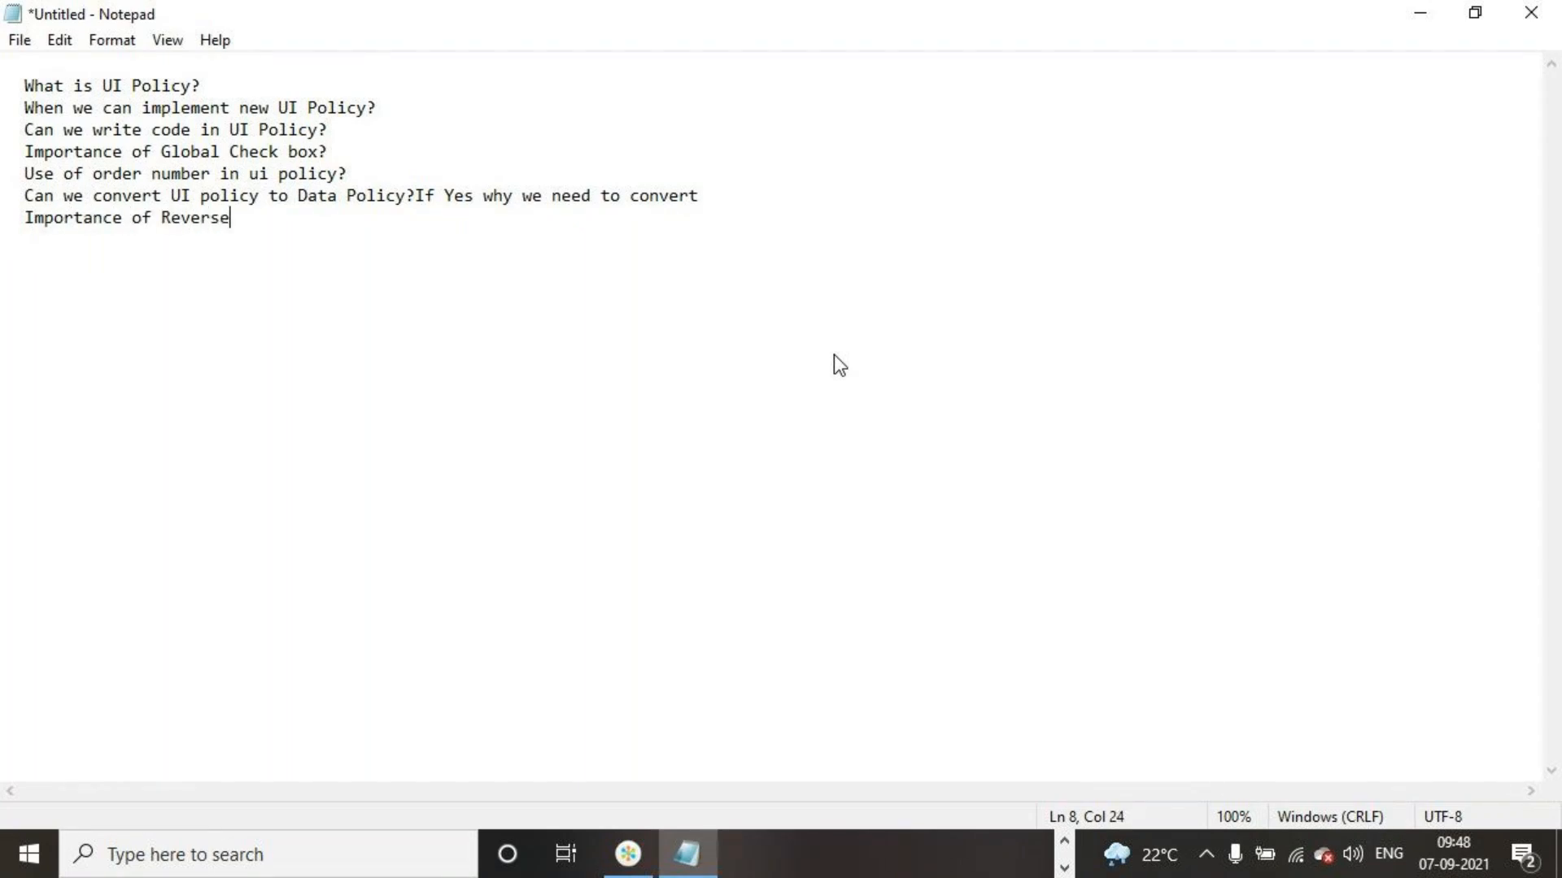
{"action": "type", "text": "If False amd"}
Begin the next question with "Importance of ReverseIfFalse and" on a new line
{"action": "key", "text": "BackSpace"}
{"action": "key", "text": "BackSpace"}
{"action": "key", "text": "BackSpace"}
{"action": "type", "text": "nd Ingh"}
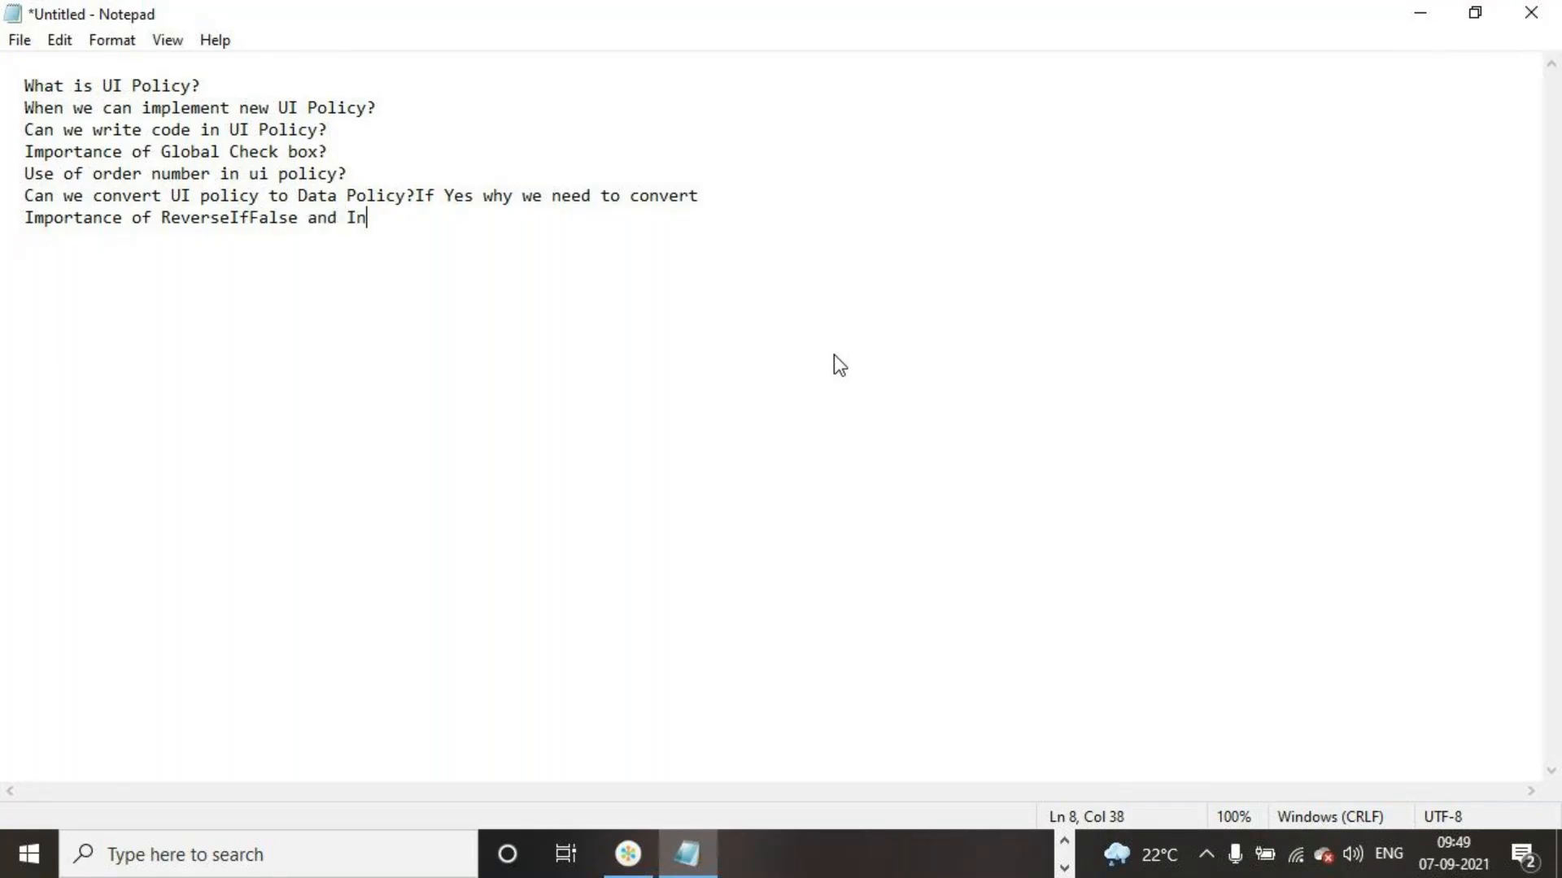
Complete the ReverseIfFalse question with "Inherit check box?" and end the line
{"action": "key", "text": "BackSpace"}
{"action": "key", "text": "BackSpace"}
{"action": "type", "text": "herit "}
{"action": "type", "text": "?"}
{"action": "key", "text": "BackSpace"}
{"action": "key", "text": "BackSpace"}
{"action": "type", "text": "check box?"}
{"action": "key", "text": "Return"}
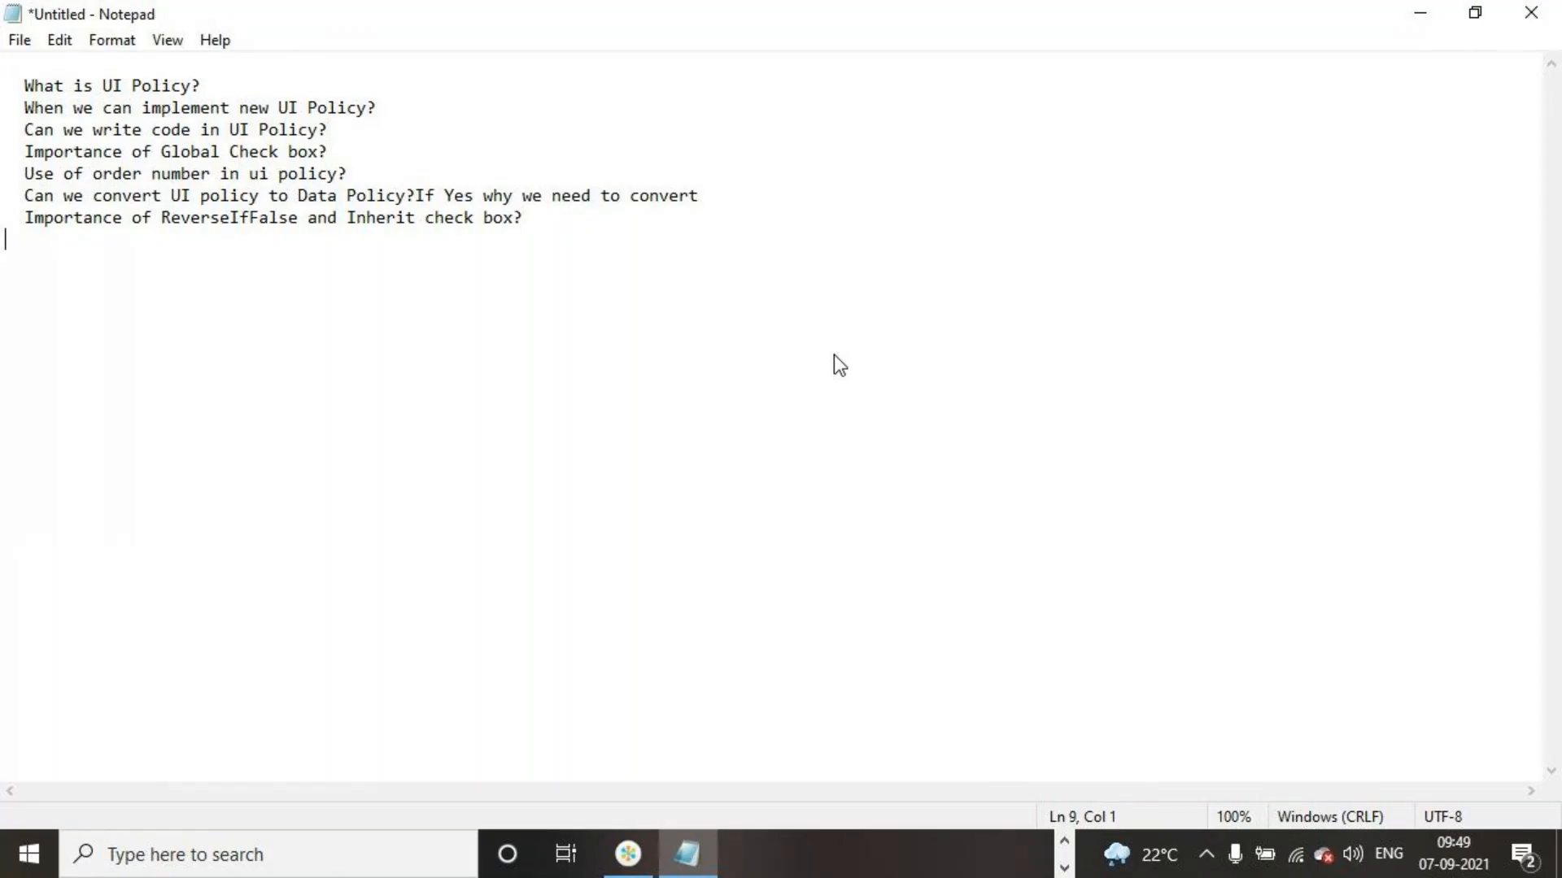
Leave two blank lines below the question list and add the label "Scenario :"
{"action": "key", "text": "Return"}
{"action": "key", "text": "Return"}
{"action": "type", "text": "Scenari"}
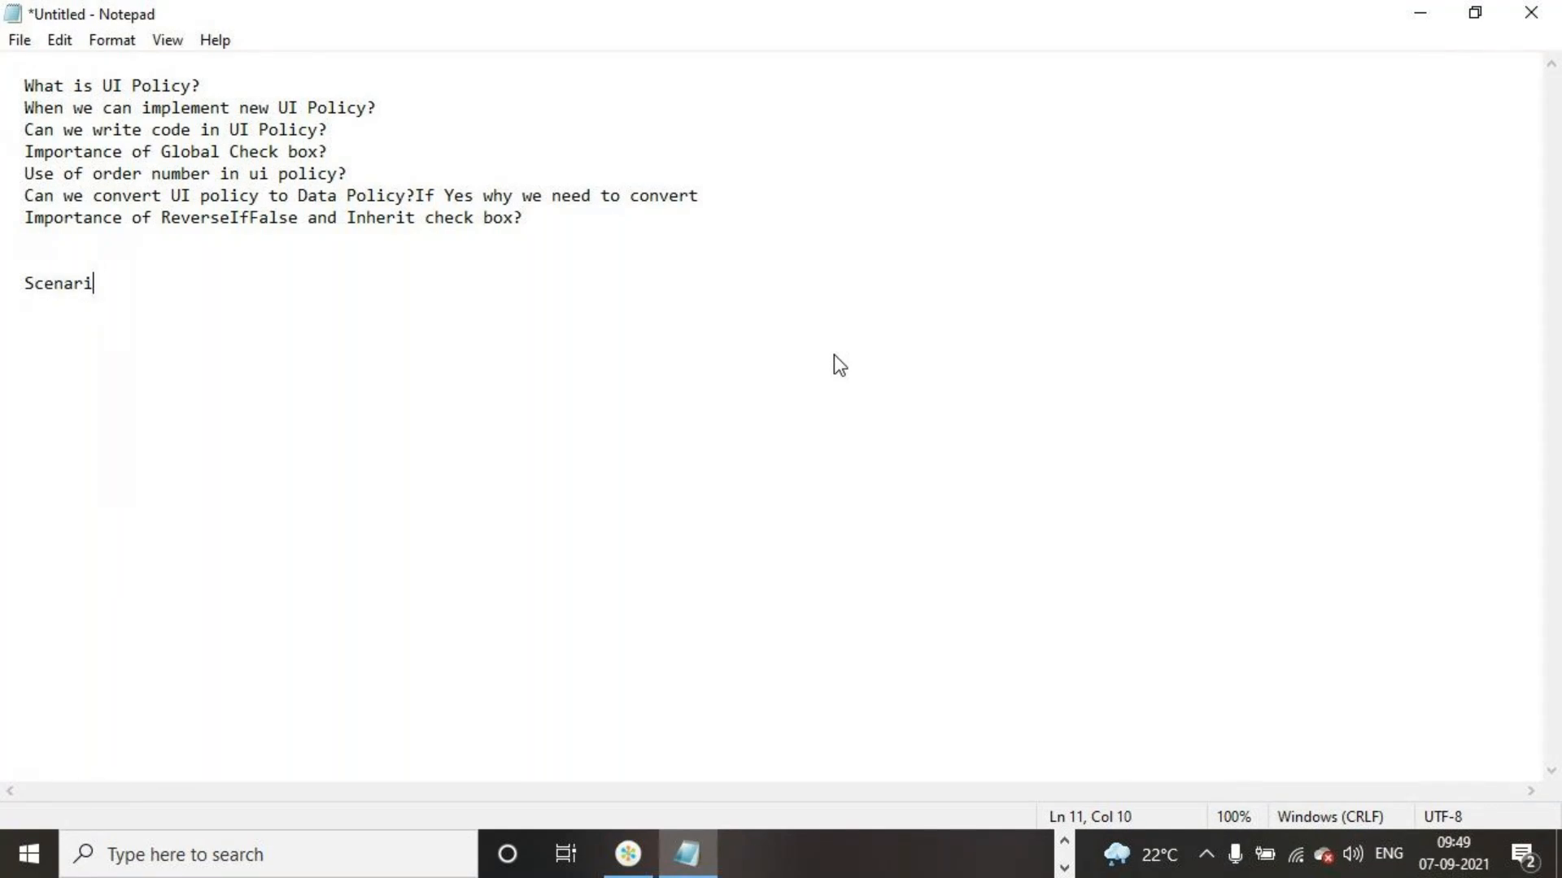
{"action": "type", "text": "o : I want run a u"}
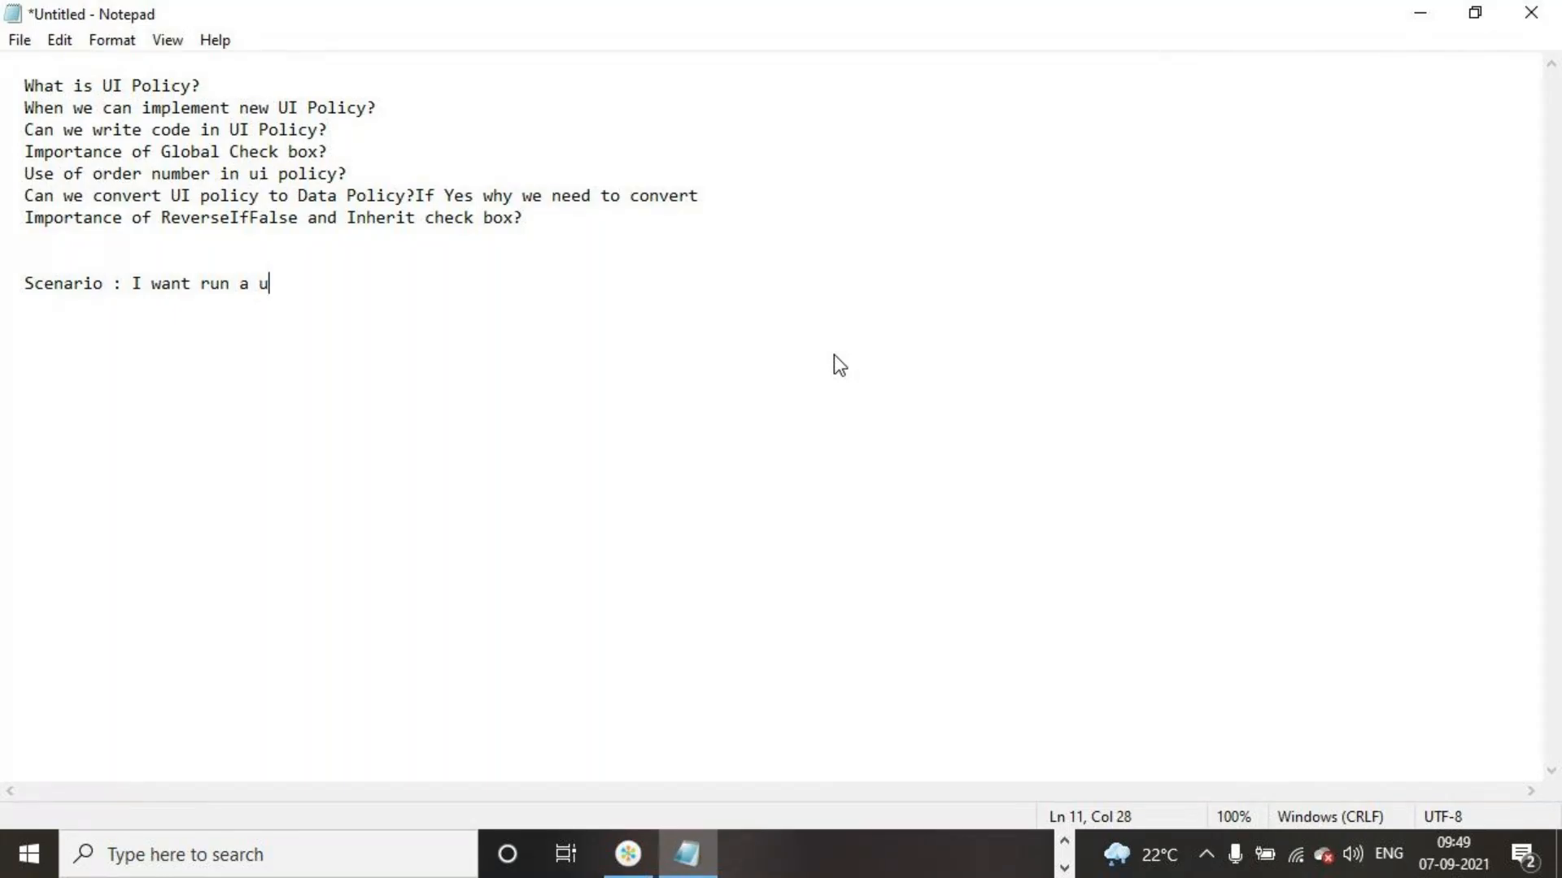
{"action": "type", "text": "i policy"}
{"action": "type", "text": " o  "}
{"action": "type", "text": "any"}
Write "I want run a ui policy on only" after the Scenario label
{"action": "key", "text": "BackSpace"}
{"action": "key", "text": "BackSpace"}
{"action": "key", "text": "BackSpace"}
{"action": "key", "text": "BackSpace"}
{"action": "key", "text": "BackSpace"}
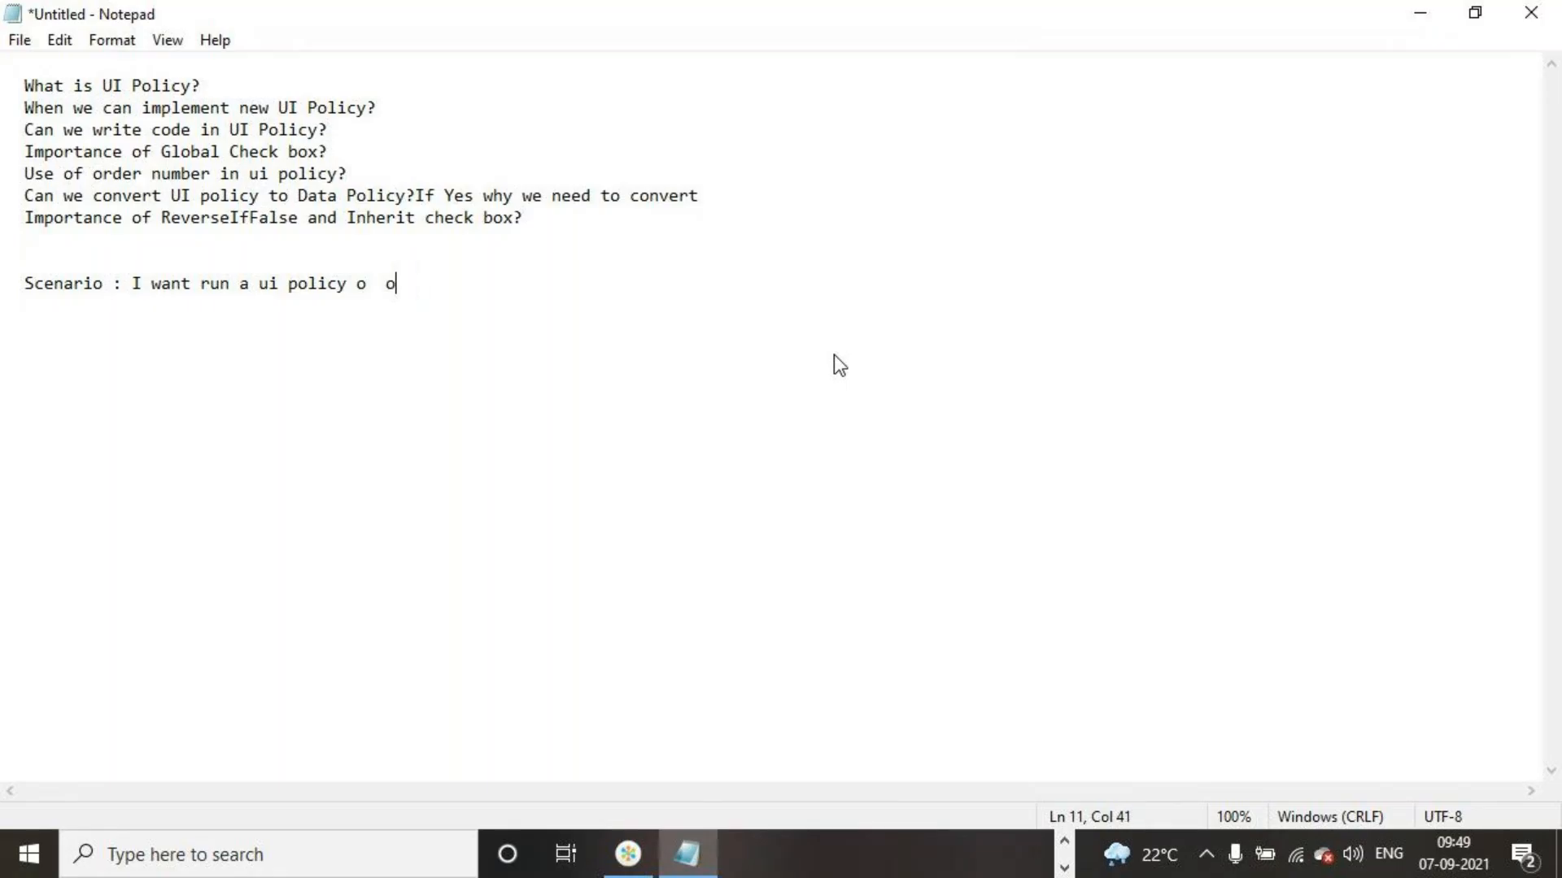
{"action": "key", "text": "BackSpace"}
{"action": "type", "text": "n only specif"}
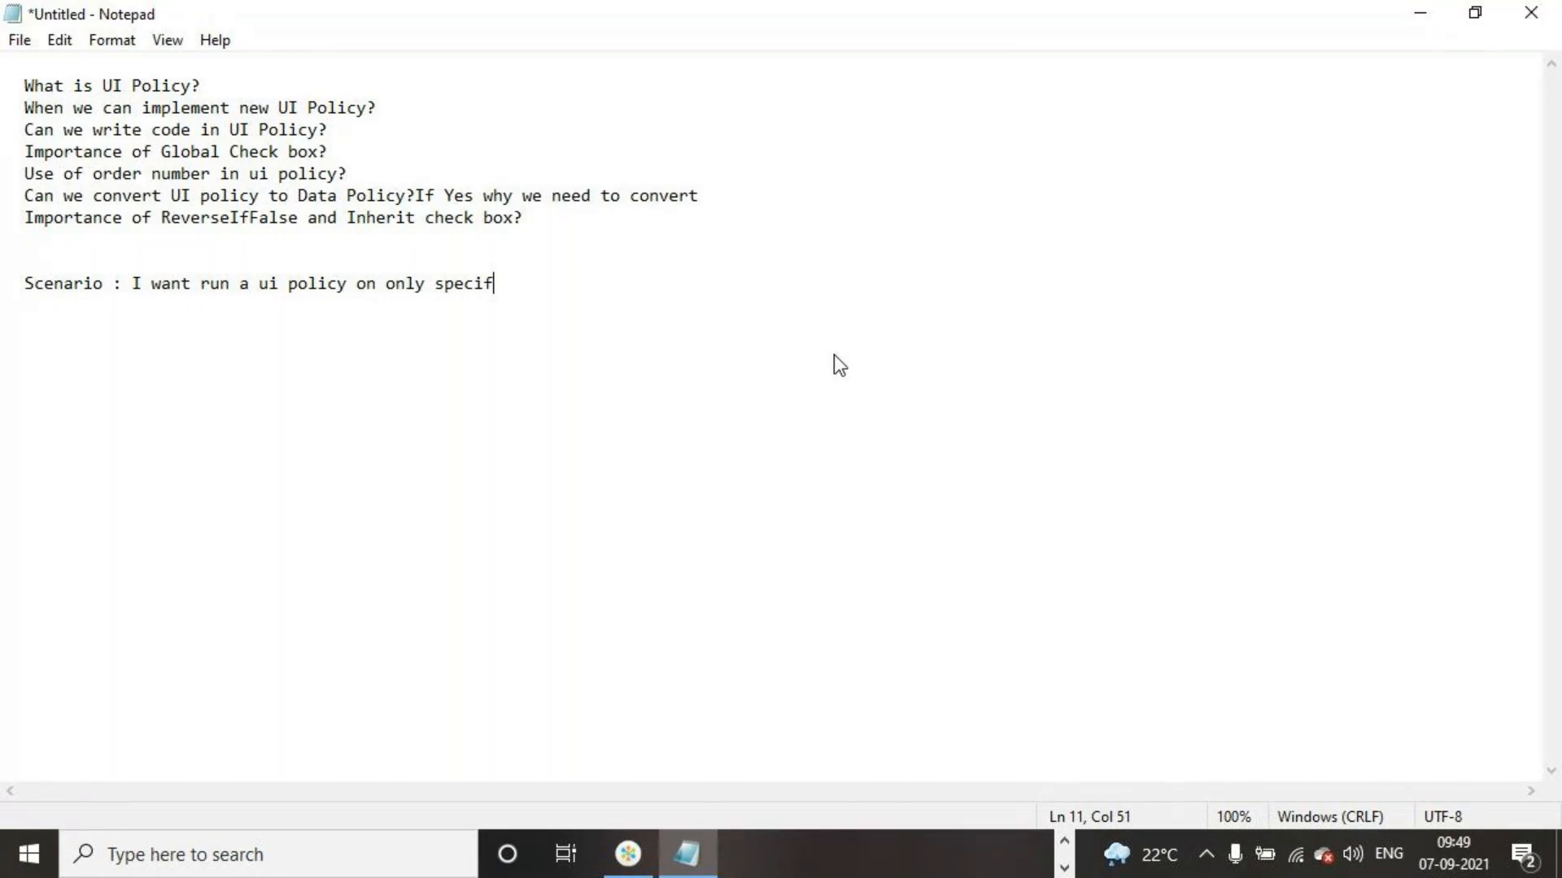
Complete the scenario sentence with "specipic view ? is it possible"
{"action": "key", "text": "BackSpace"}
{"action": "key", "text": "BackSpace"}
{"action": "key", "text": "BackSpace"}
{"action": "type", "text": "ci"}
{"action": "type", "text": "fic"}
Leave a blank line below the scenario and add the question "What is Data Policy"
{"action": "key", "text": "BackSpace"}
{"action": "key", "text": "BackSpace"}
{"action": "key", "text": "BackSpace"}
{"action": "type", "text": "pic view ? is it possible"}
{"action": "key", "text": "Return"}
{"action": "key", "text": "Return"}
{"action": "type", "text": "What is data"}
{"action": "key", "text": "BackSpace"}
{"action": "key", "text": "BackSpace"}
{"action": "key", "text": "BackSpace"}
{"action": "key", "text": "BackSpace"}
{"action": "type", "text": "data"}
{"action": "key", "text": "BackSpace"}
{"action": "key", "text": "BackSpace"}
{"action": "key", "text": "BackSpace"}
{"action": "key", "text": "BackSpace"}
{"action": "key", "text": "BackSpace"}
{"action": "type", "text": "Dat"}
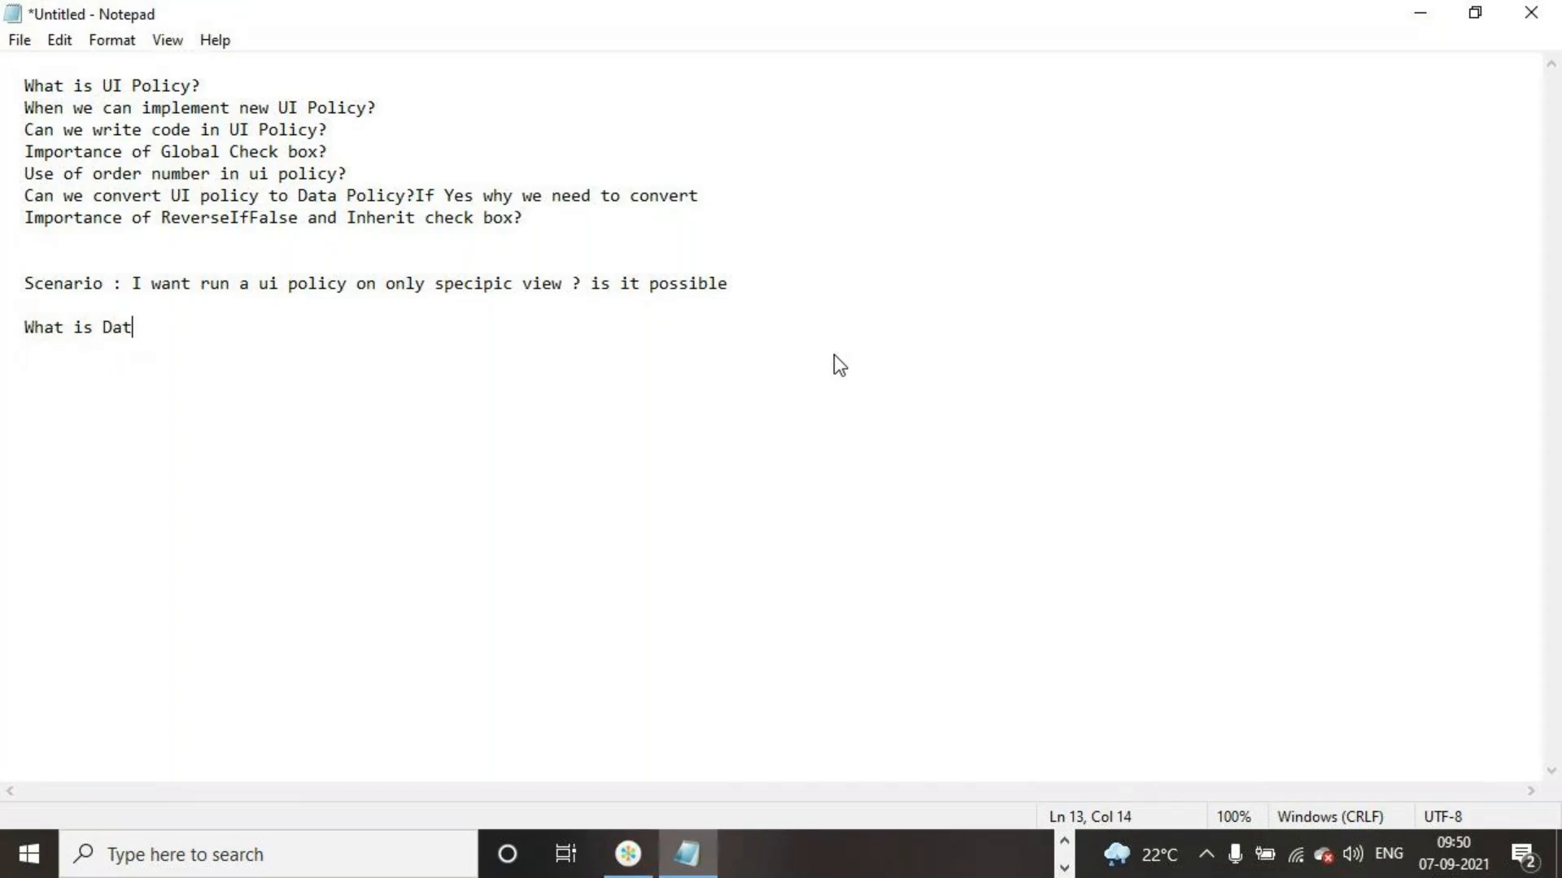
{"action": "type", "text": "a Policyt"}
{"action": "key", "text": "BackSpace"}
{"action": "key", "text": "BackSpace"}
{"action": "type", "text": "u"}
{"action": "key", "text": "BackSpace"}
{"action": "type", "text": "y"}
Start a new line below "What is Data Policy" and end the question about converting UI policy to Data Policy with a question mark
{"action": "key", "text": "Return"}
{"action": "type", "text": "Whar"}
{"action": "key", "text": "BackSpace"}
{"action": "key", "text": "BackSpace"}
{"action": "key", "text": "BackSpace"}
{"action": "type", "text": "e"}
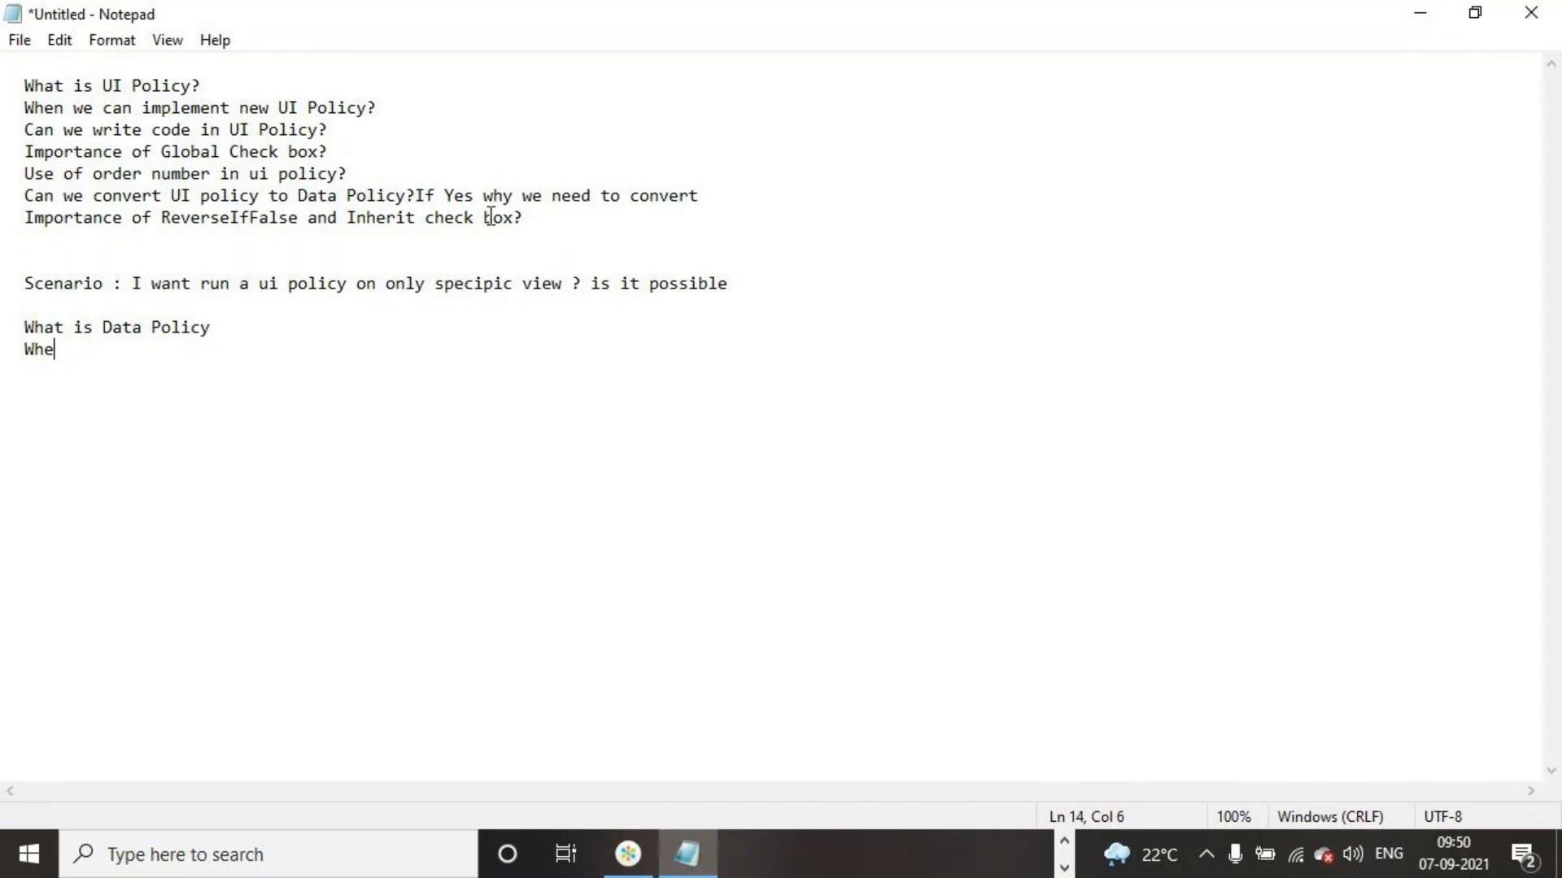
{"action": "left_click", "coordinate": [719, 194]}
{"action": "type", "text": "?"}
Replace the unfinished last line with the question "Can we convert Data Policy to UI Policy?" and start a new line
{"action": "left_click", "coordinate": [64, 354]}
{"action": "key", "text": "BackSpace"}
{"action": "key", "text": "BackSpace"}
{"action": "key", "text": "BackSpace"}
{"action": "key", "text": "BackSpace"}
{"action": "key", "text": "BackSpace"}
{"action": "type", "text": "Can we conc"}
{"action": "key", "text": "BackSpace"}
{"action": "type", "text": "vert "}
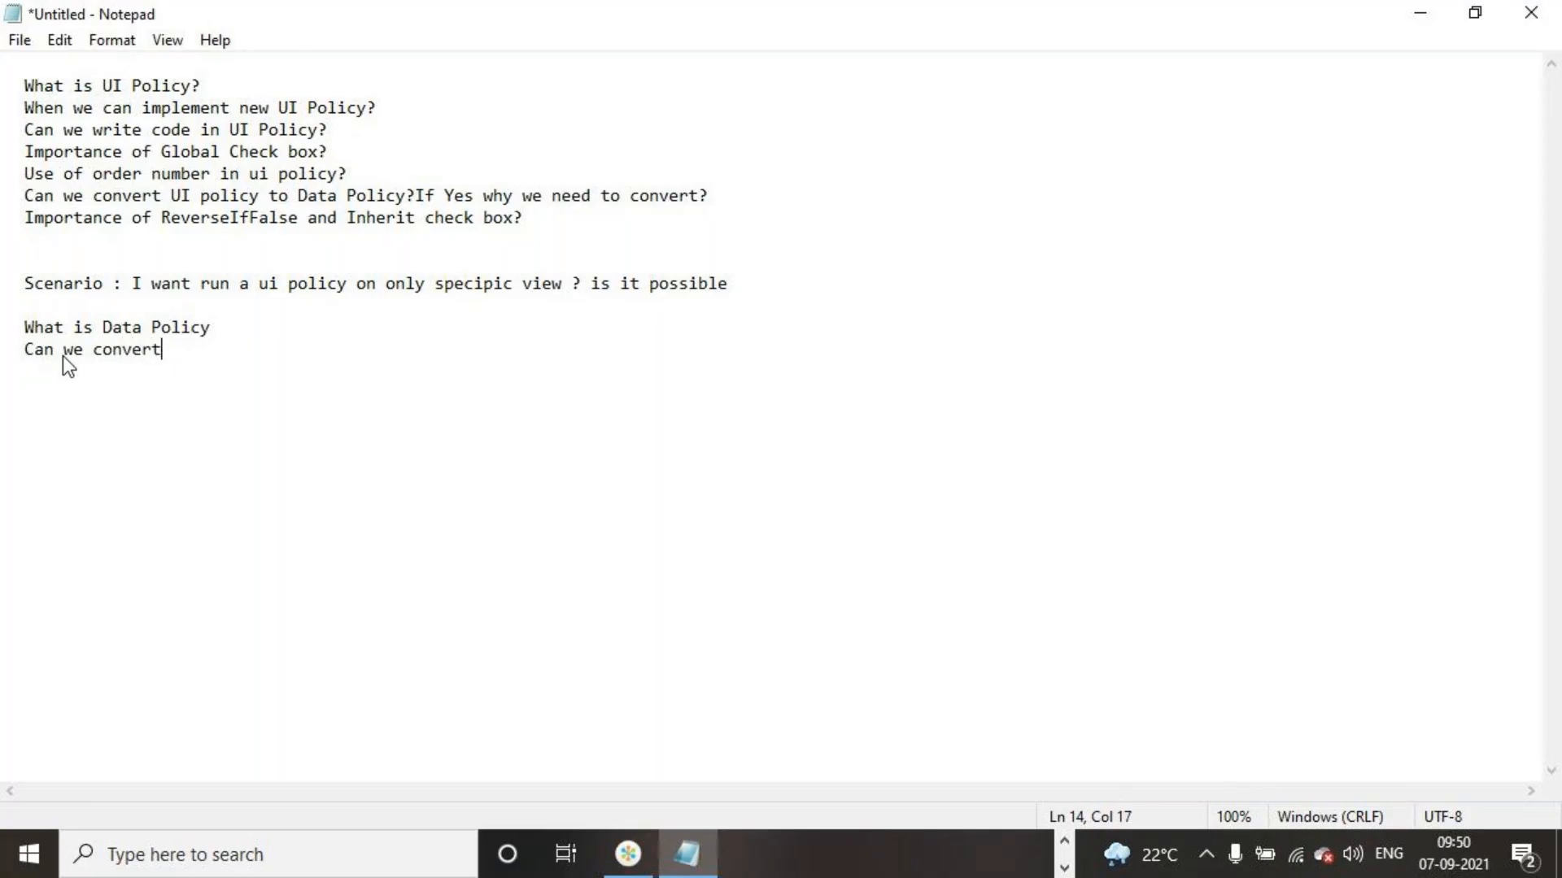
{"action": "type", "text": "Data Policy "}
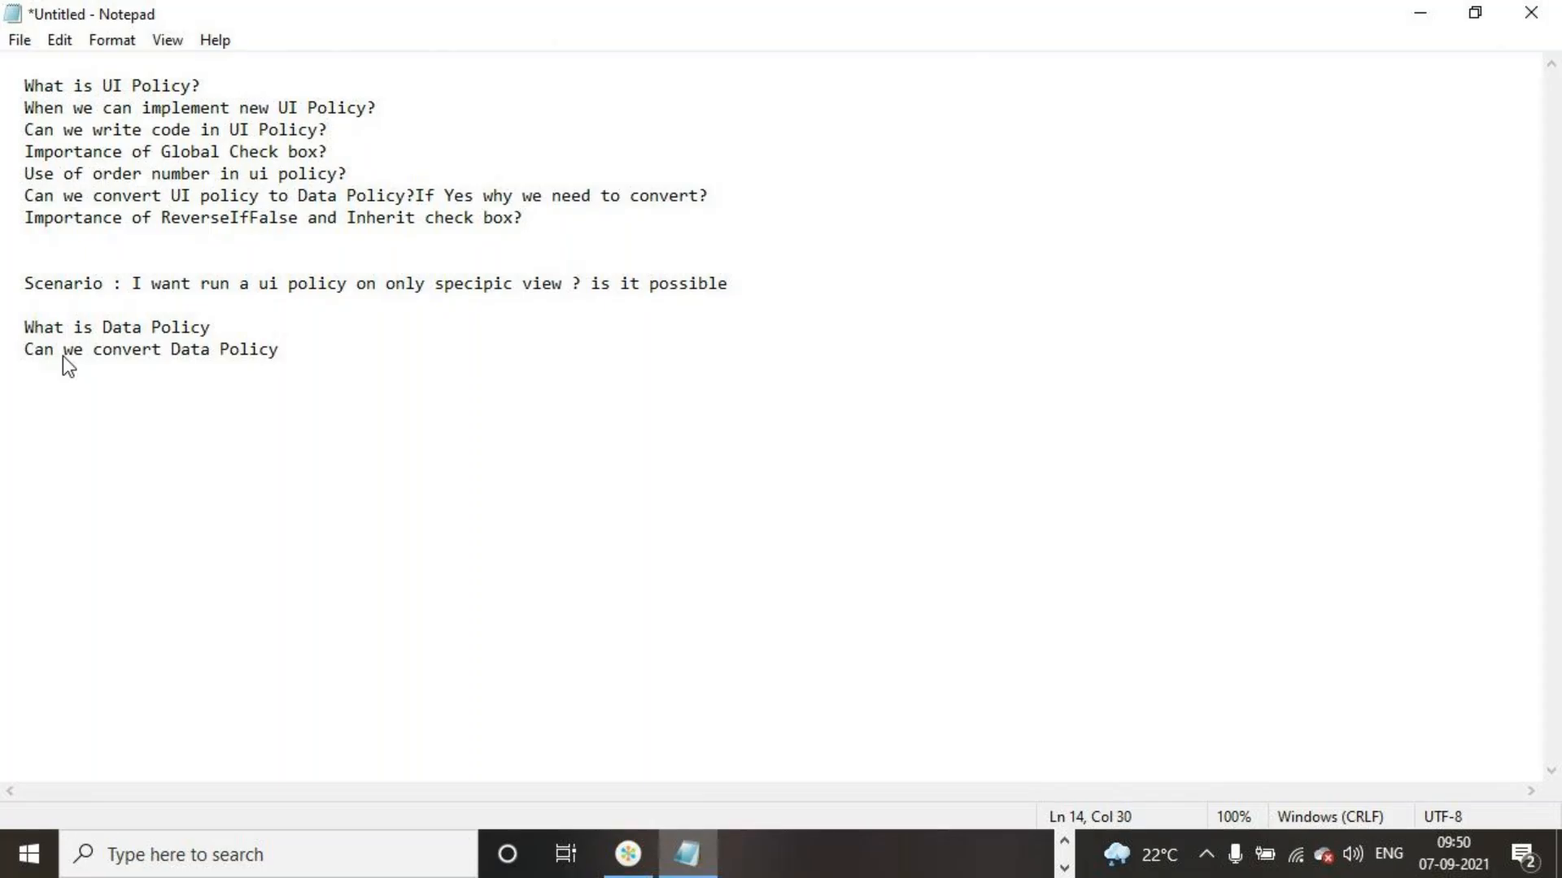
{"action": "type", "text": "to UI Policy?"}
{"action": "key", "text": "Return"}
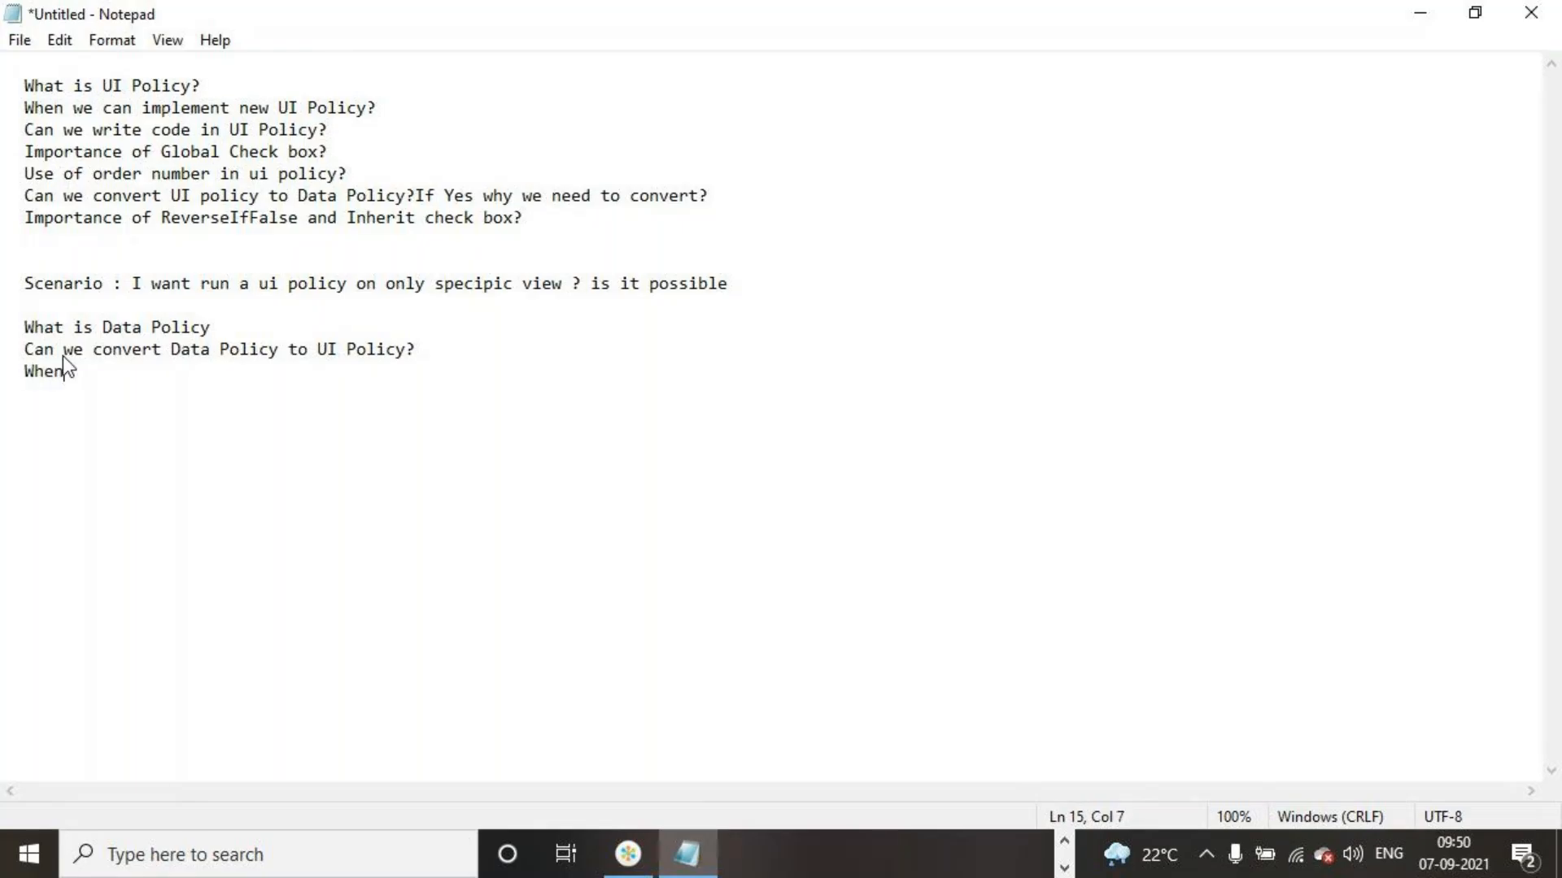
Write "When converted ui policy to data policy" on the line below the Data Policy conversion question
{"action": "type", "text": "When converted ui p"}
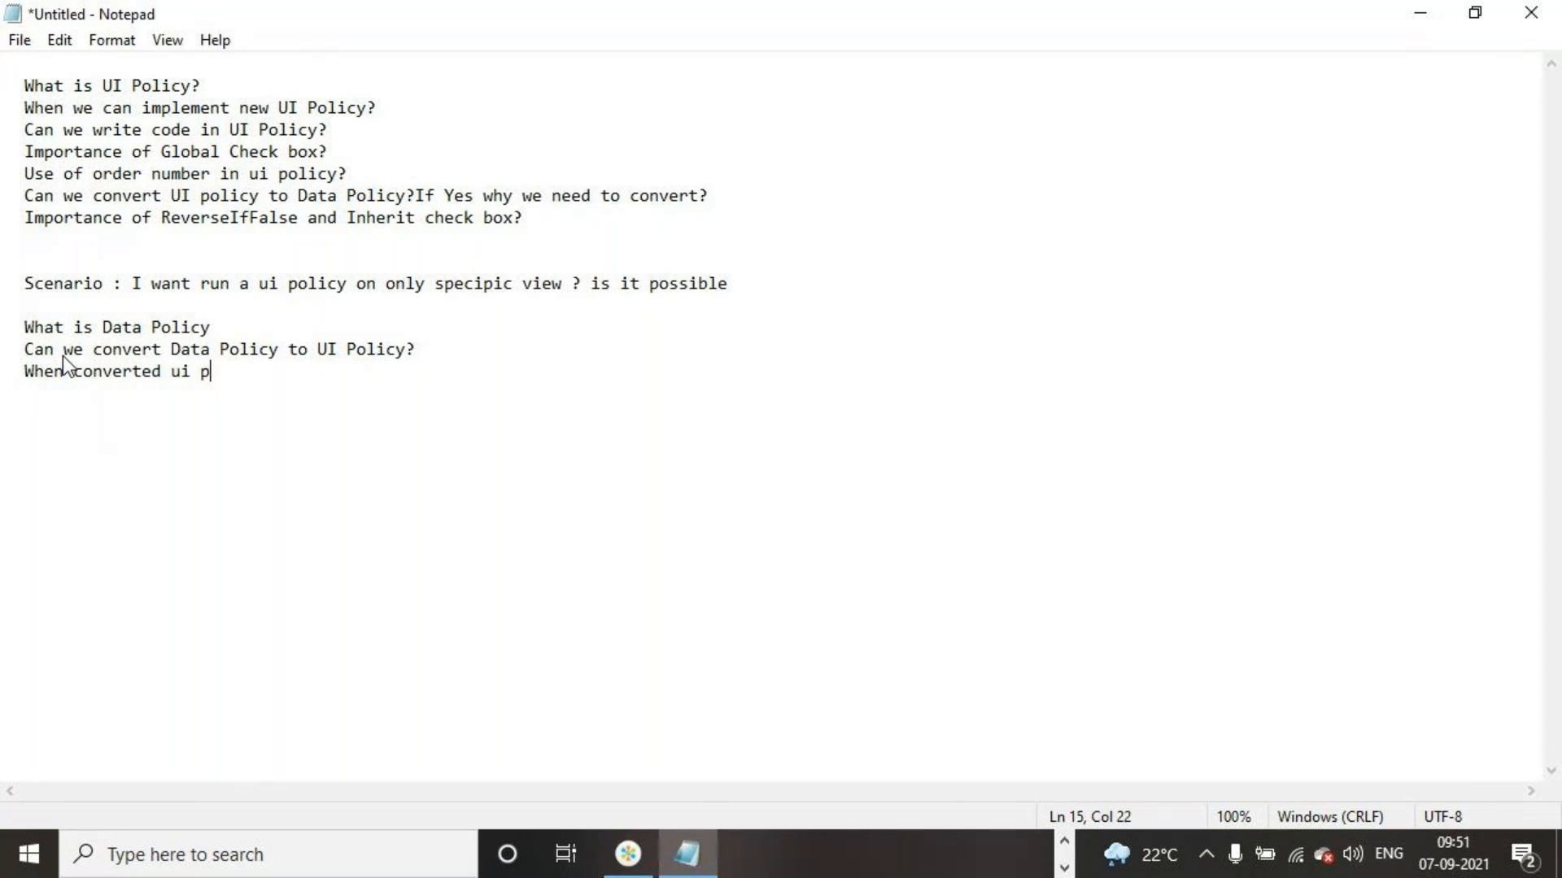
{"action": "type", "text": "olicy to"}
{"action": "key", "text": "BackSpace"}
{"action": "key", "text": "BackSpace"}
{"action": "type", "text": "to data policy"}
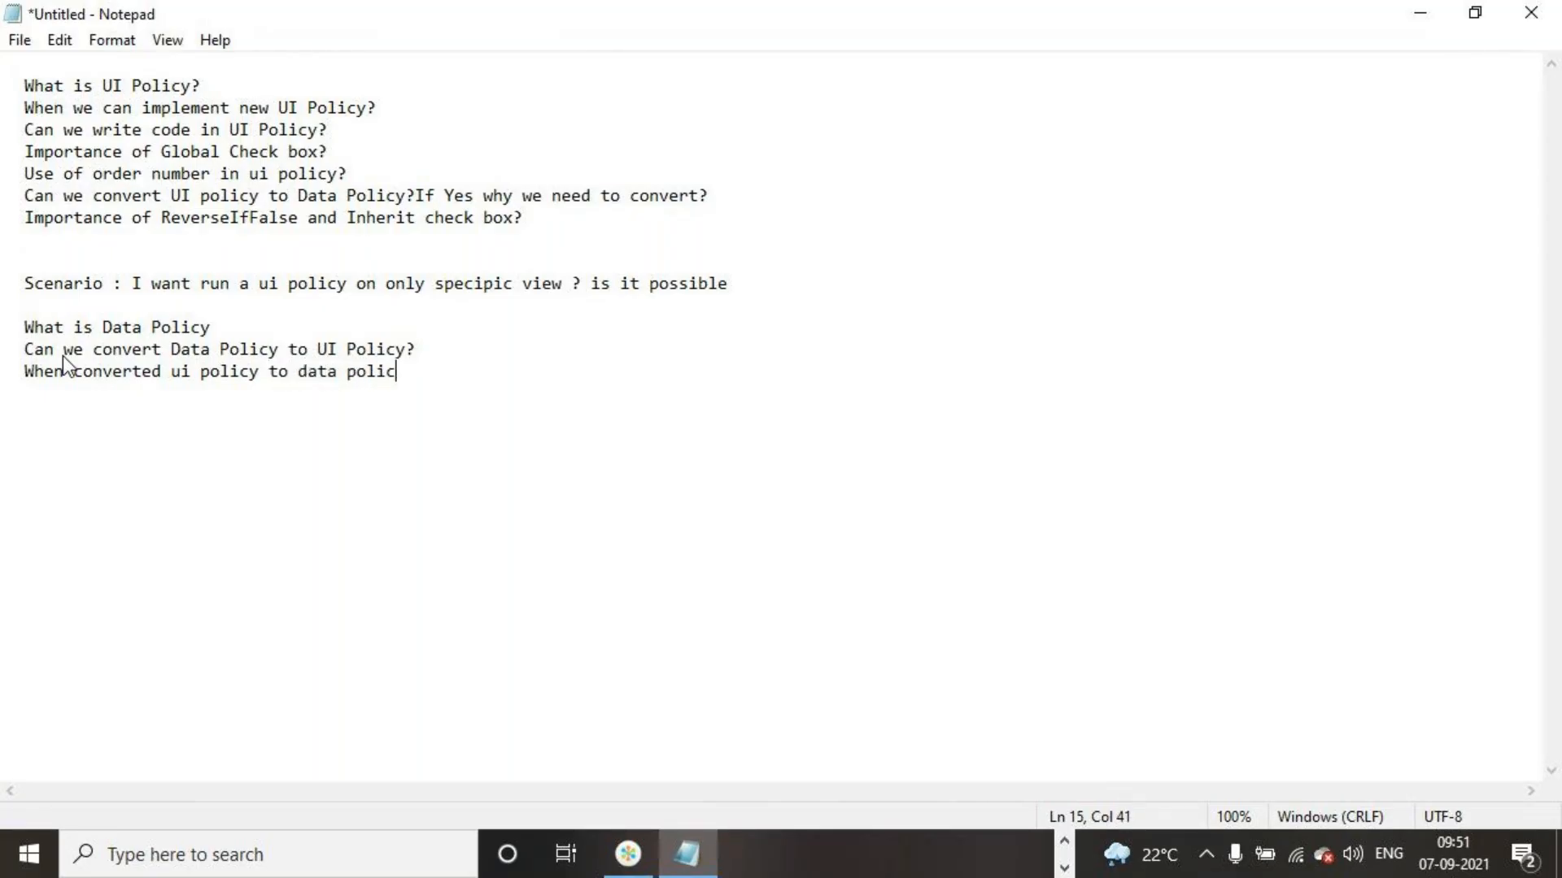
Complete the last question with "? ten what happened?" on the same line
{"action": "key", "text": "Return"}
{"action": "type", "text": "?"}
{"action": "key", "text": "BackSpace"}
{"action": "key", "text": "BackSpace"}
{"action": "key", "text": "BackSpace"}
{"action": "type", "text": "? ten what happened"}
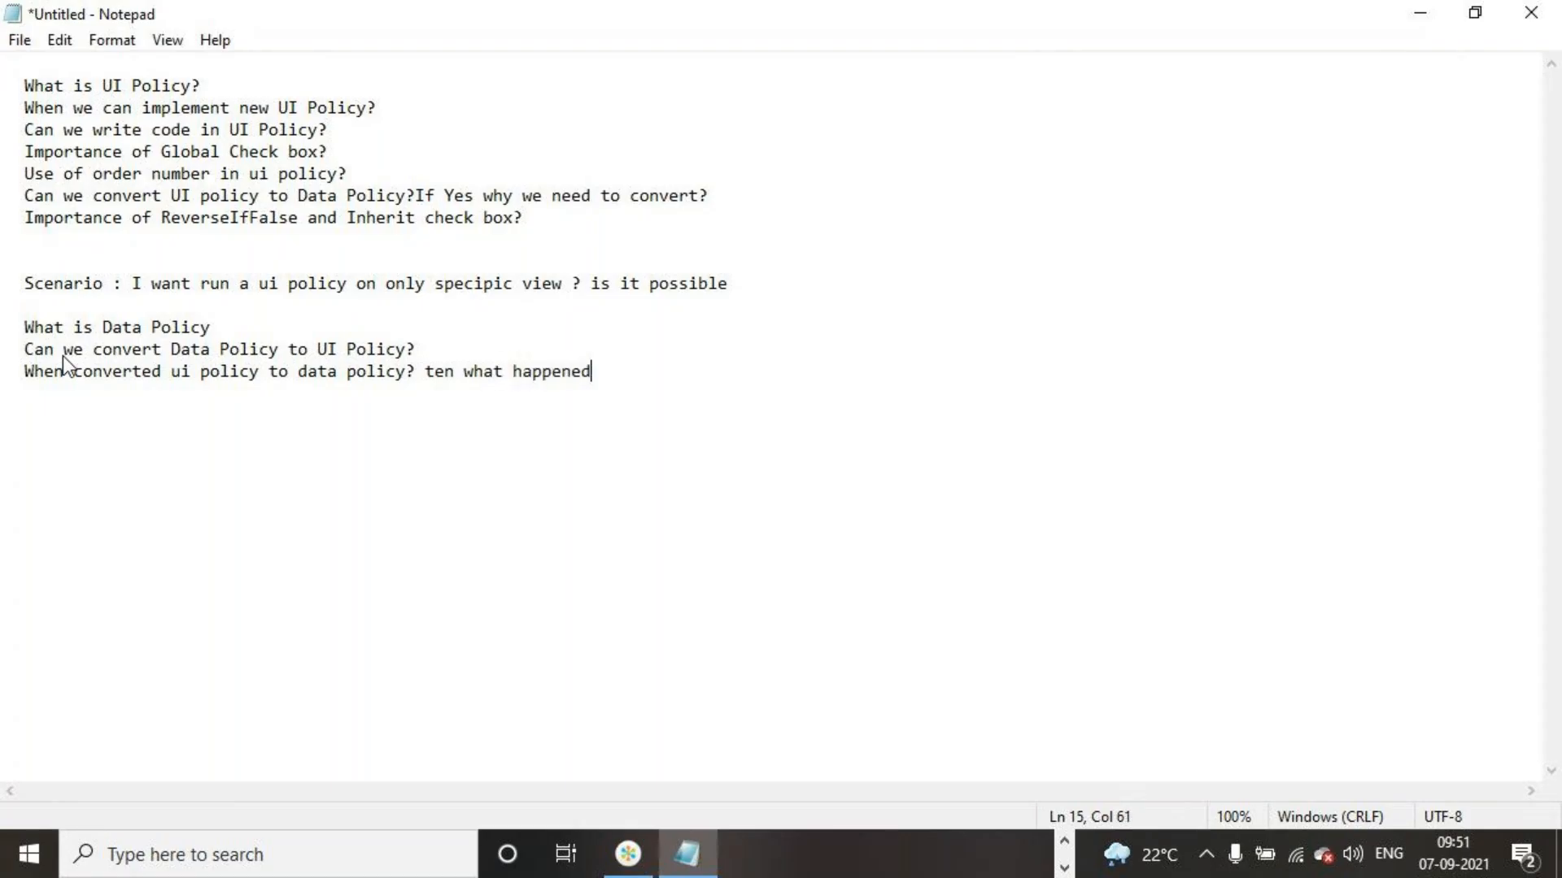
{"action": "type", "text": "?"}
Leave two blank lines below the data policy questions and add the heading "Important and Strait Question"
{"action": "key", "text": "Return"}
{"action": "key", "text": "Return"}
{"action": "key", "text": "Return"}
{"action": "type", "text": "Important and Strai"}
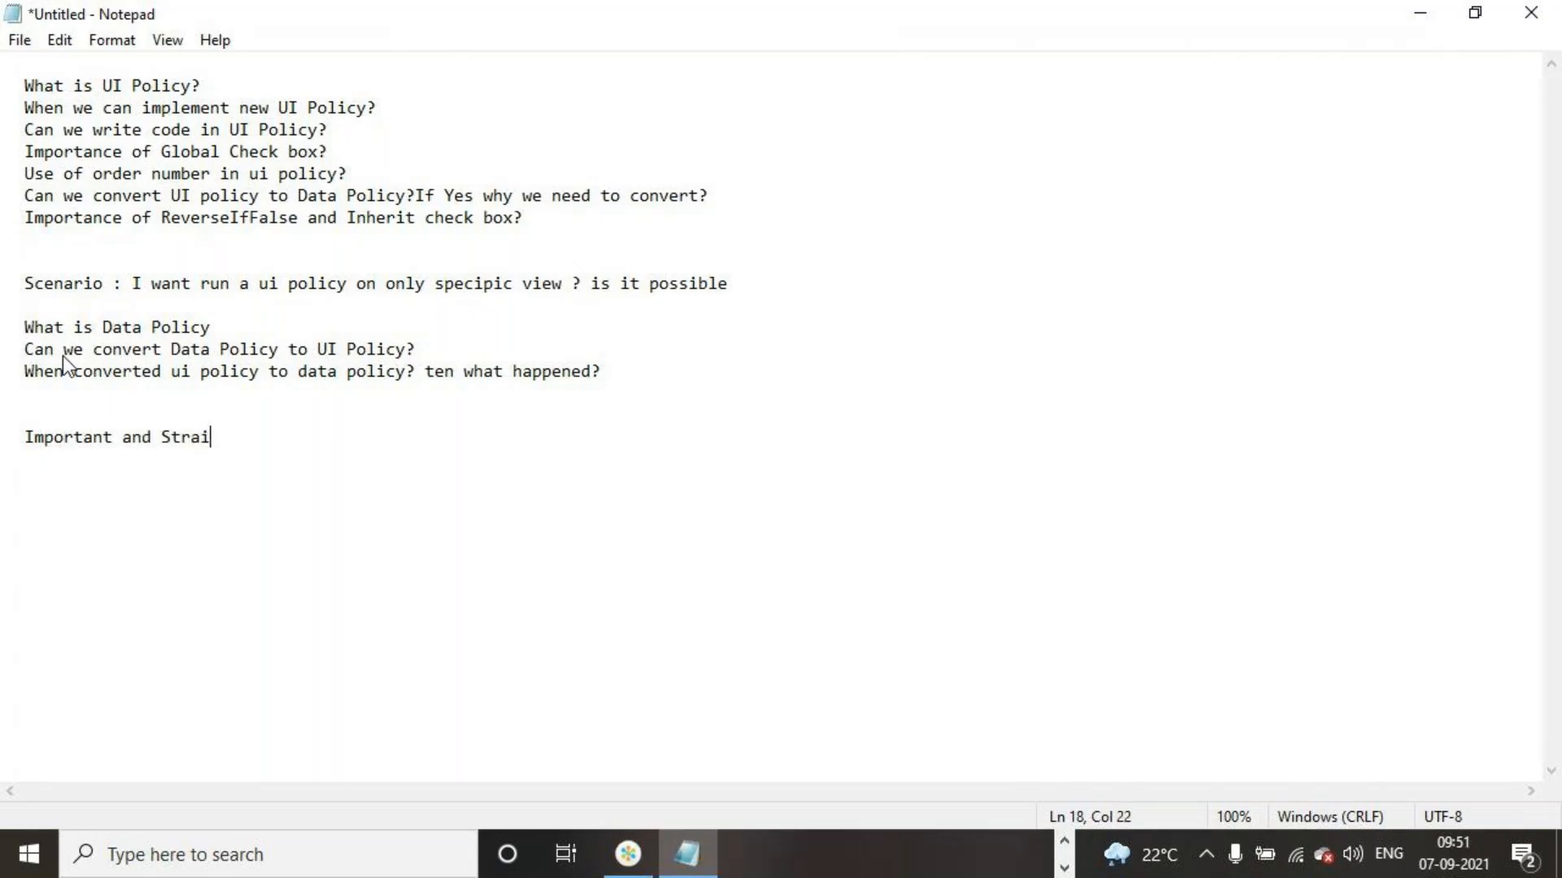
{"action": "type", "text": "t Question"}
{"action": "key", "text": "Return"}
{"action": "key", "text": "Return"}
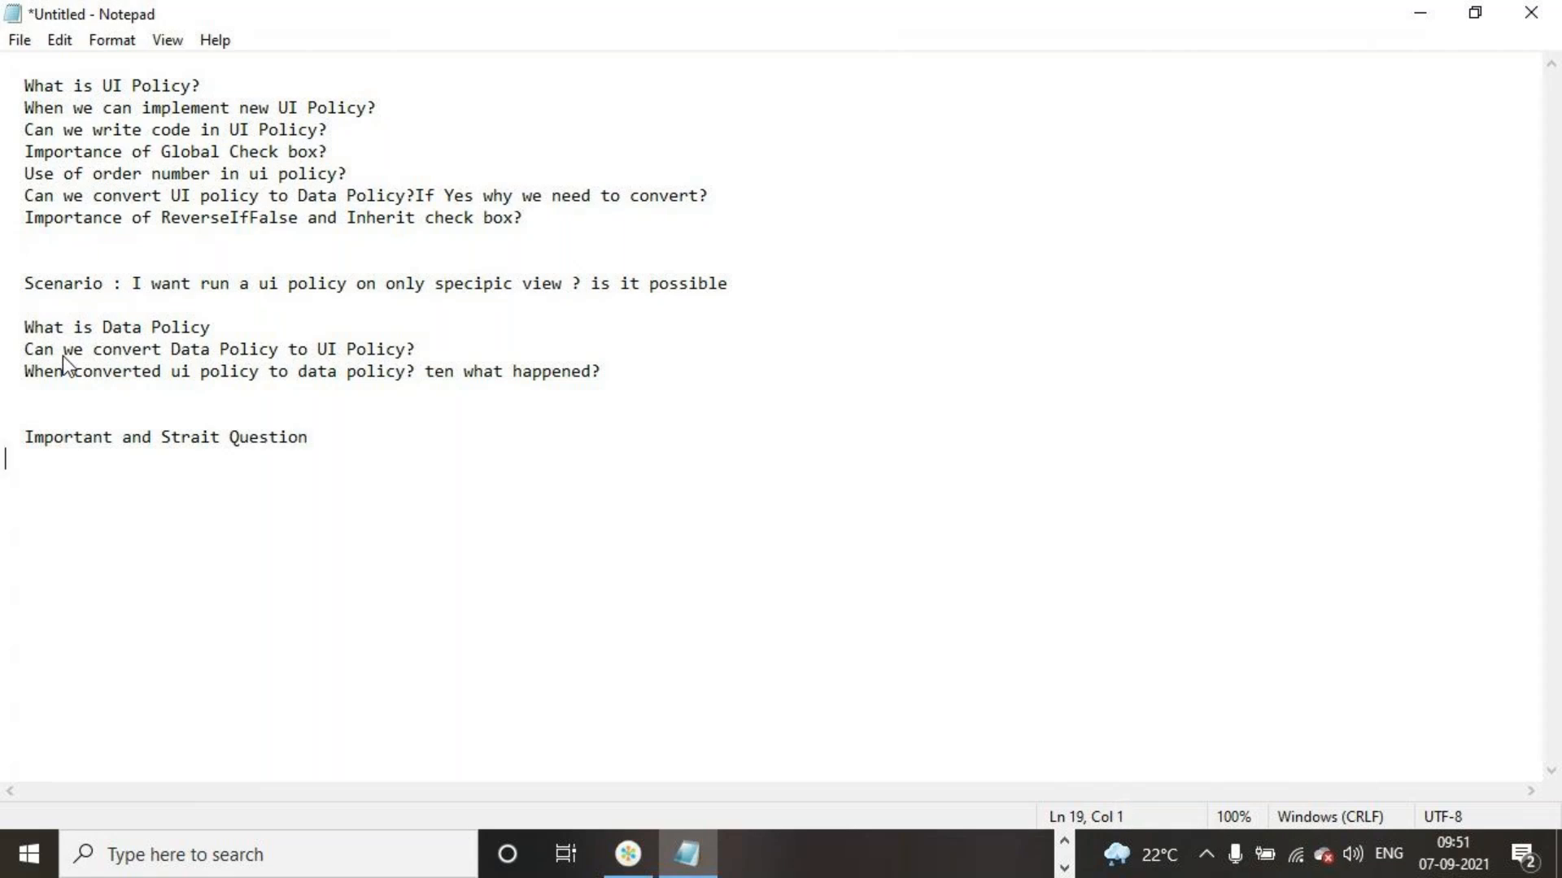
Leave a blank line below the heading and write "Diffrence Bettwen UI Policy"
{"action": "key", "text": "BackSpace"}
{"action": "type", "text": "What"}
{"action": "key", "text": "BackSpace"}
{"action": "key", "text": "BackSpace"}
{"action": "key", "text": "BackSpace"}
{"action": "key", "text": "BackSpace"}
{"action": "type", "text": "Diffrence "}
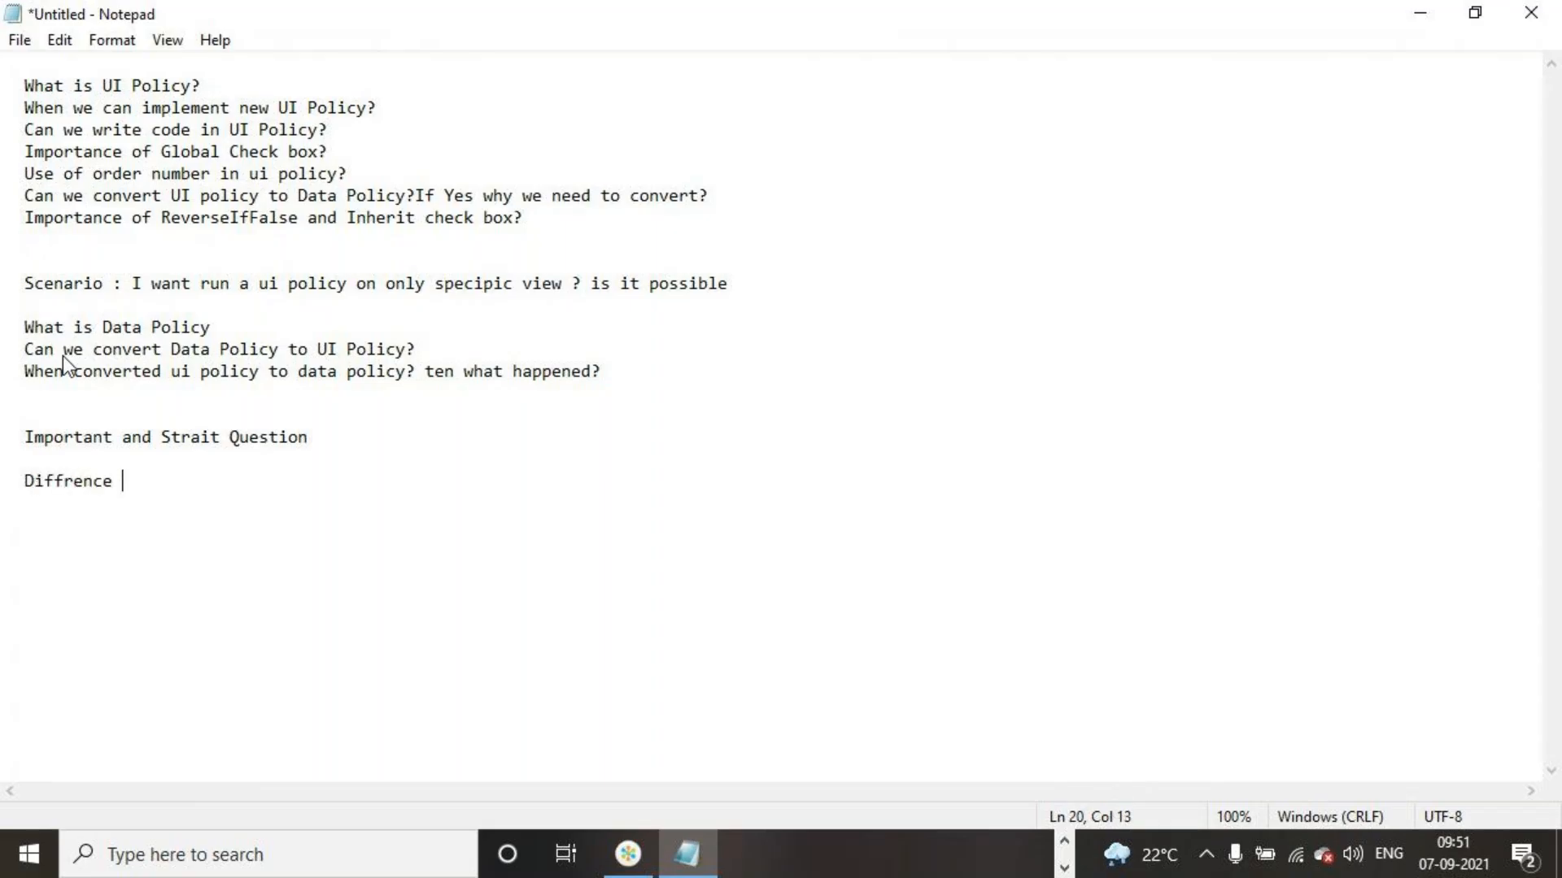
{"action": "type", "text": "Bettwen UI Polic"}
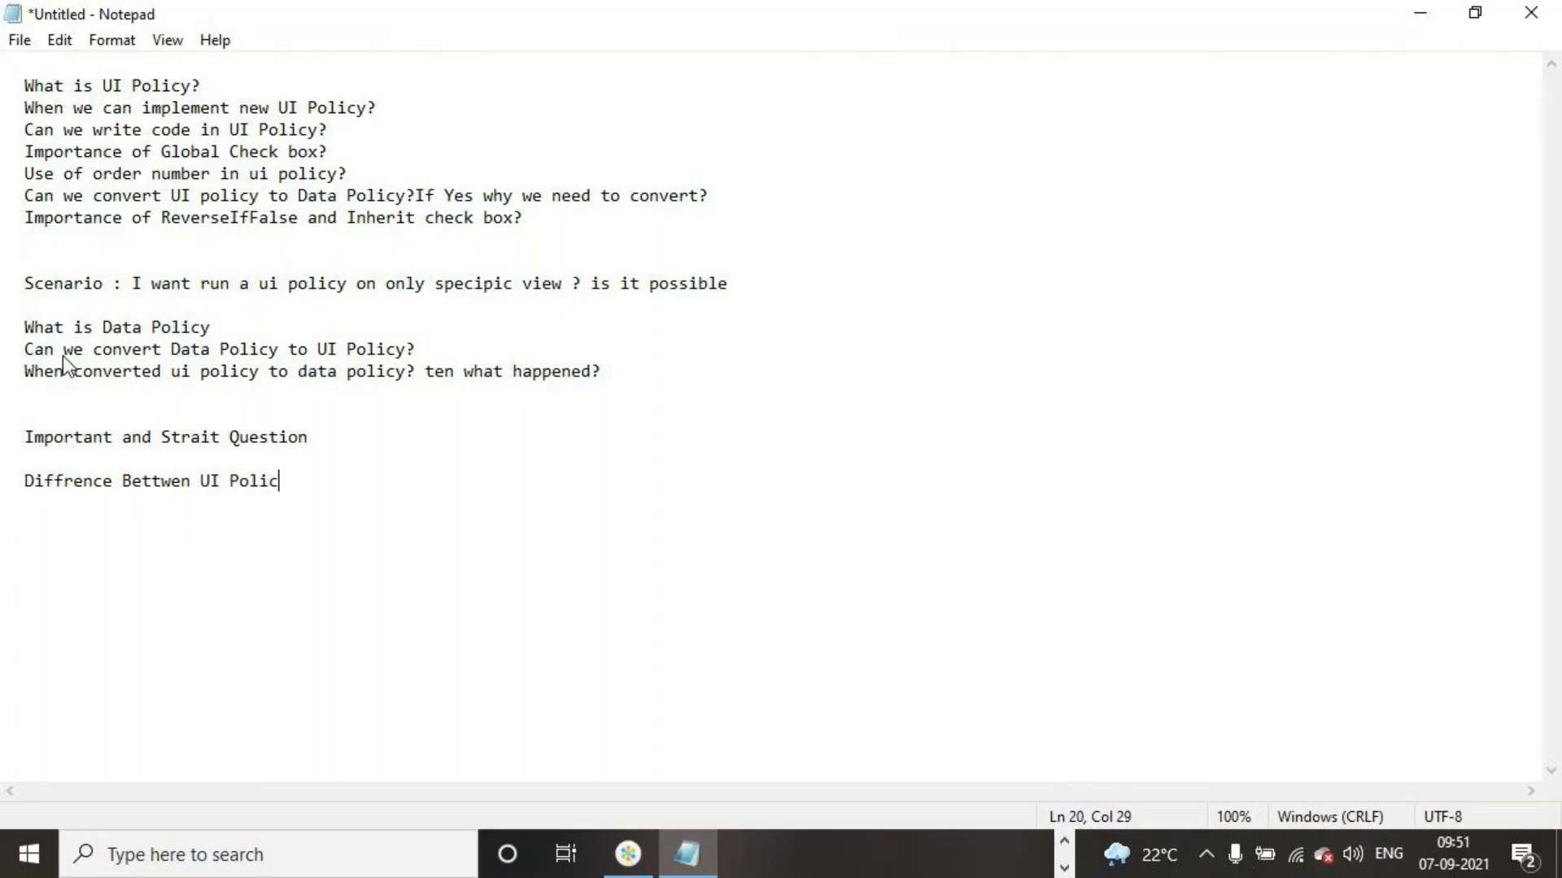
{"action": "type", "text": "y and Data Policy"}
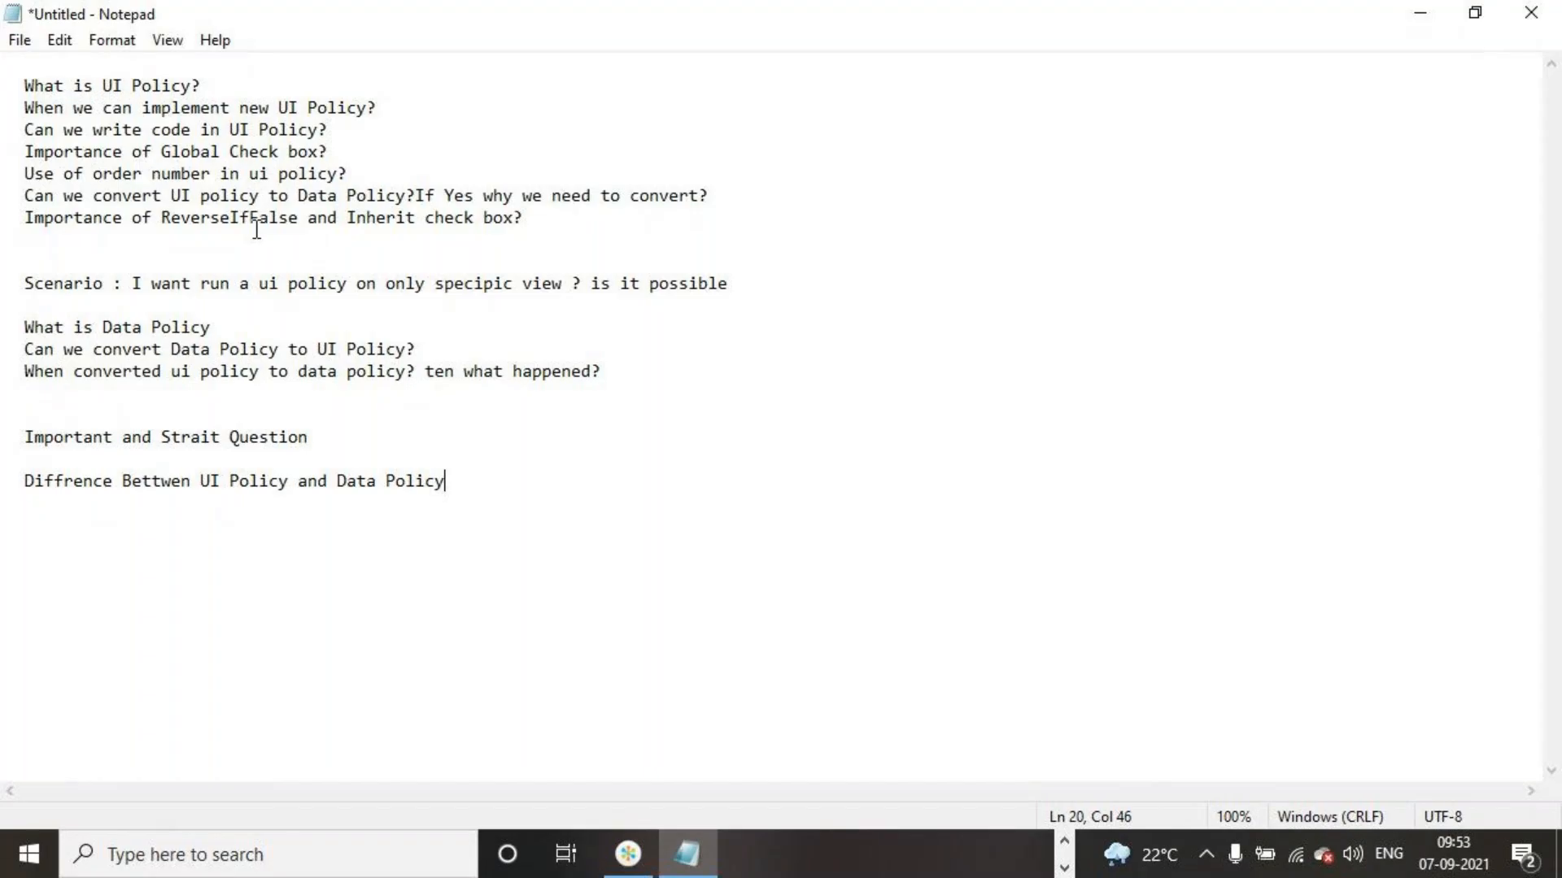
Add a question mark at the end of "What is Data Policy"
{"action": "left_click_drag", "start_coordinate": [348, 218], "coordinate": [415, 216]}
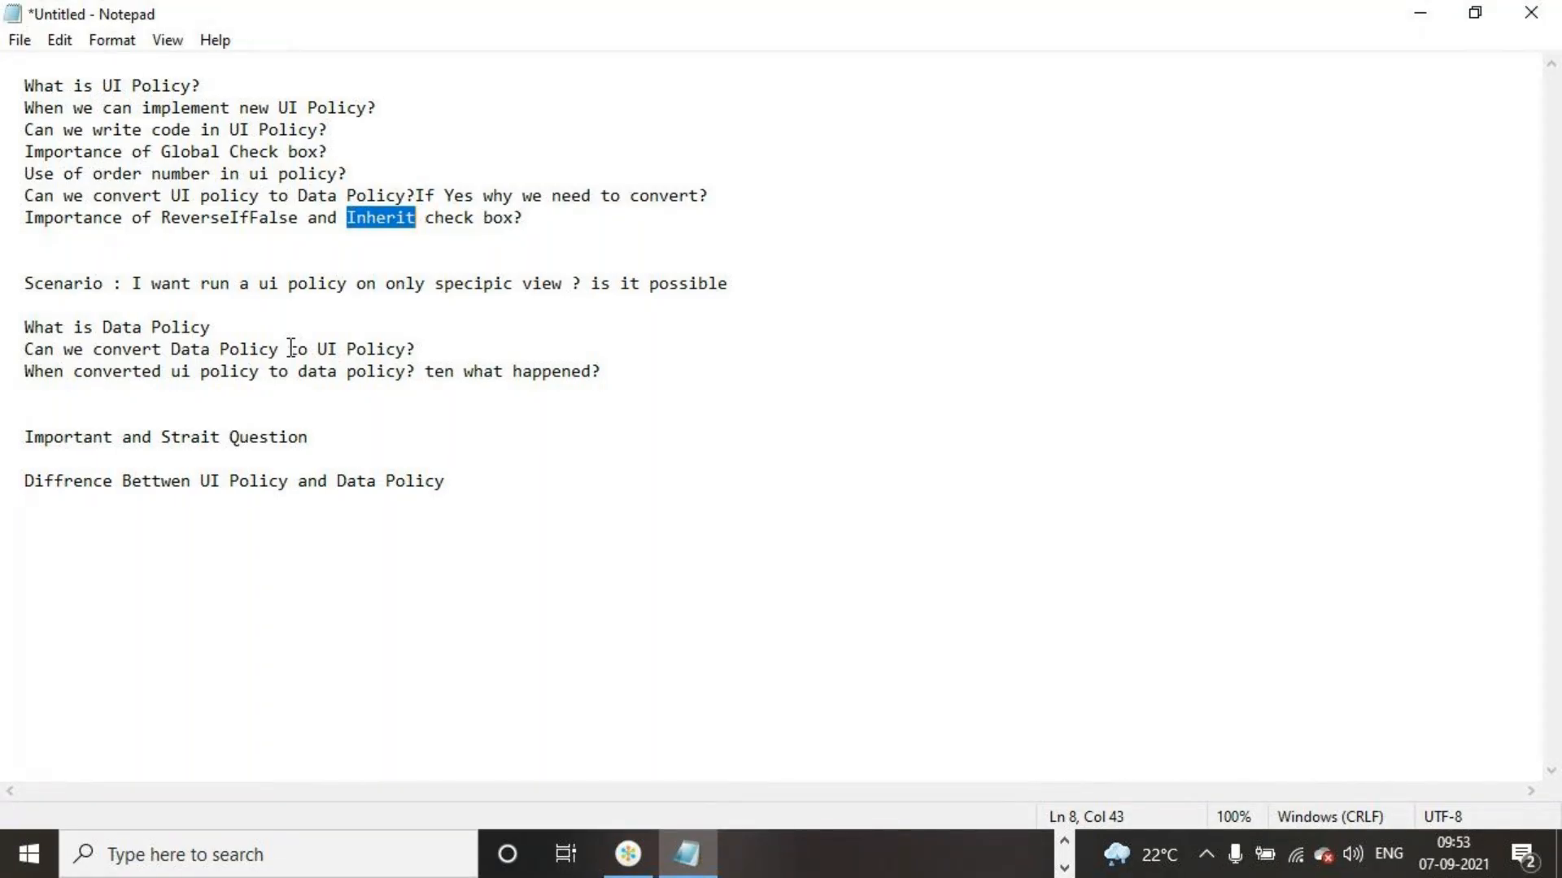
{"action": "left_click", "coordinate": [222, 328]}
{"action": "type", "text": "?"}
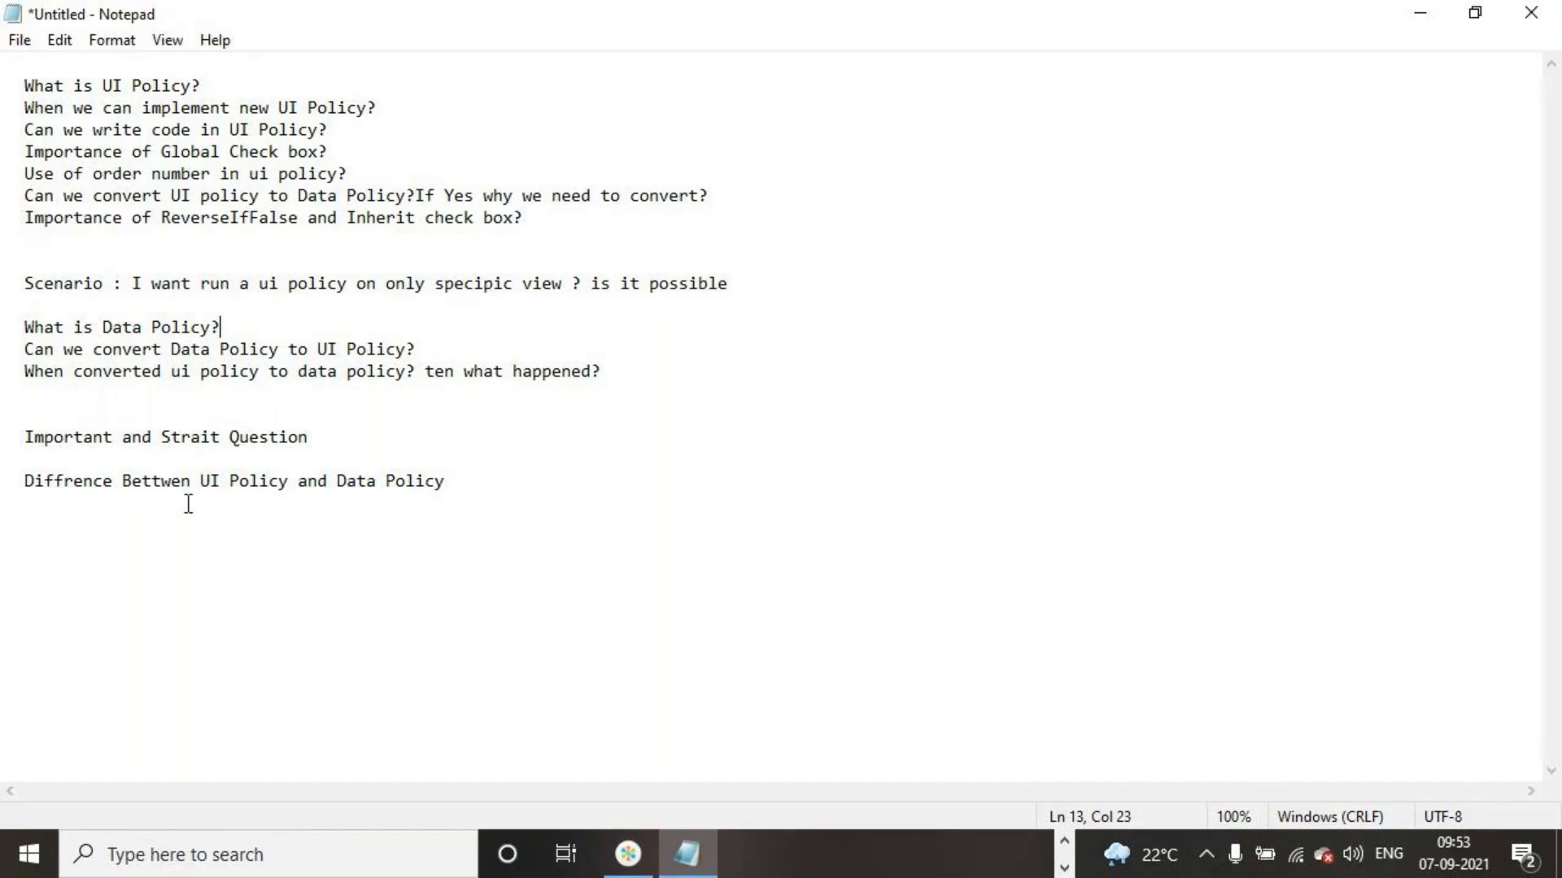
{"action": "left_click_drag", "start_coordinate": [467, 502], "coordinate": [29, 501]}
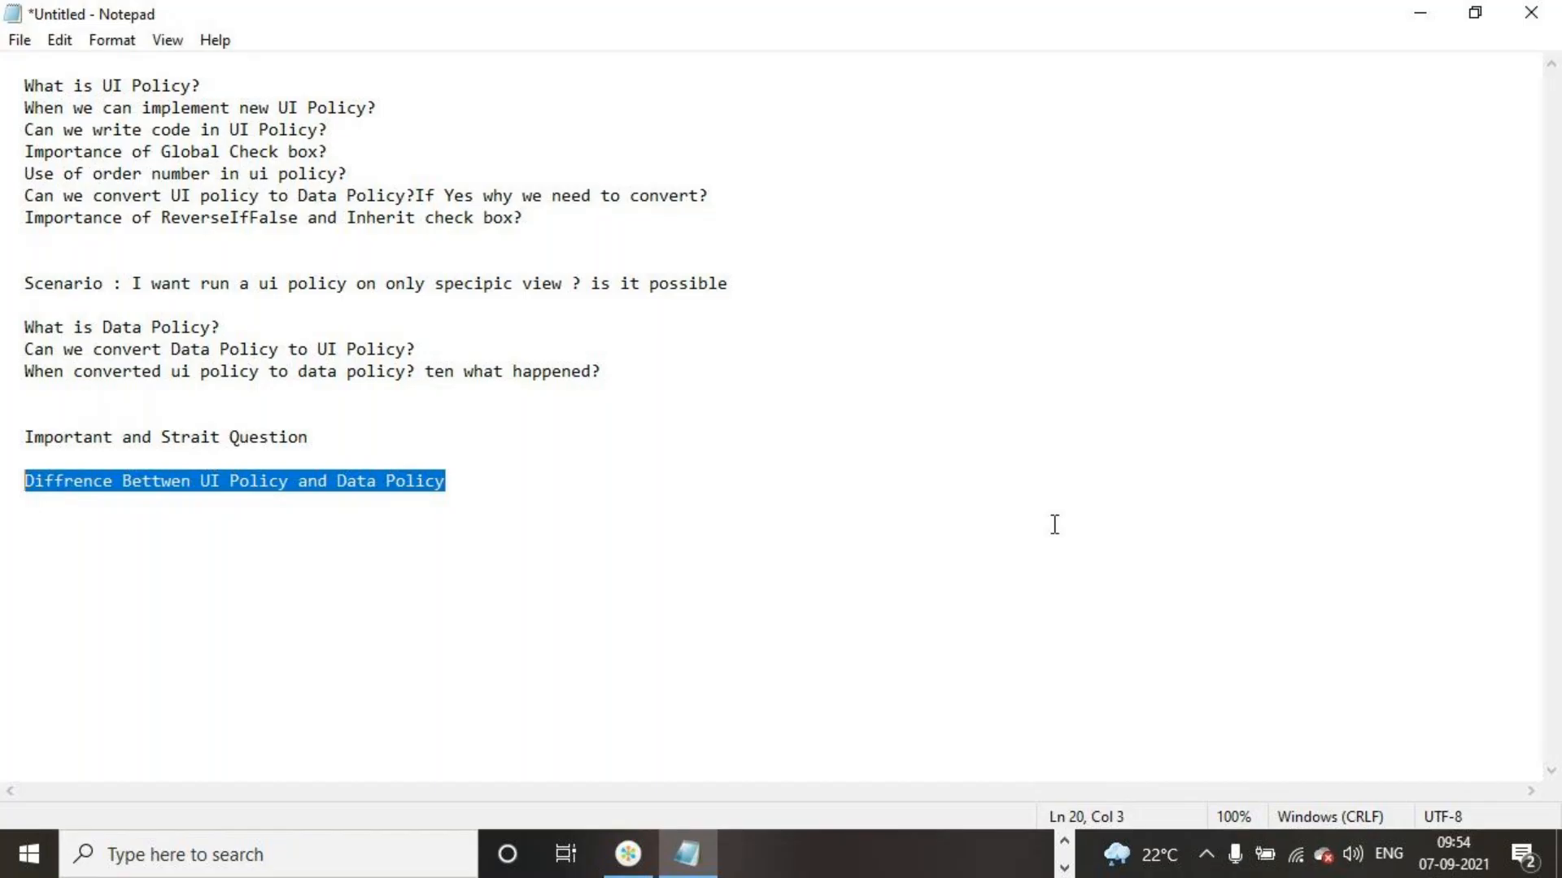
{"action": "left_click", "coordinate": [1065, 868]}
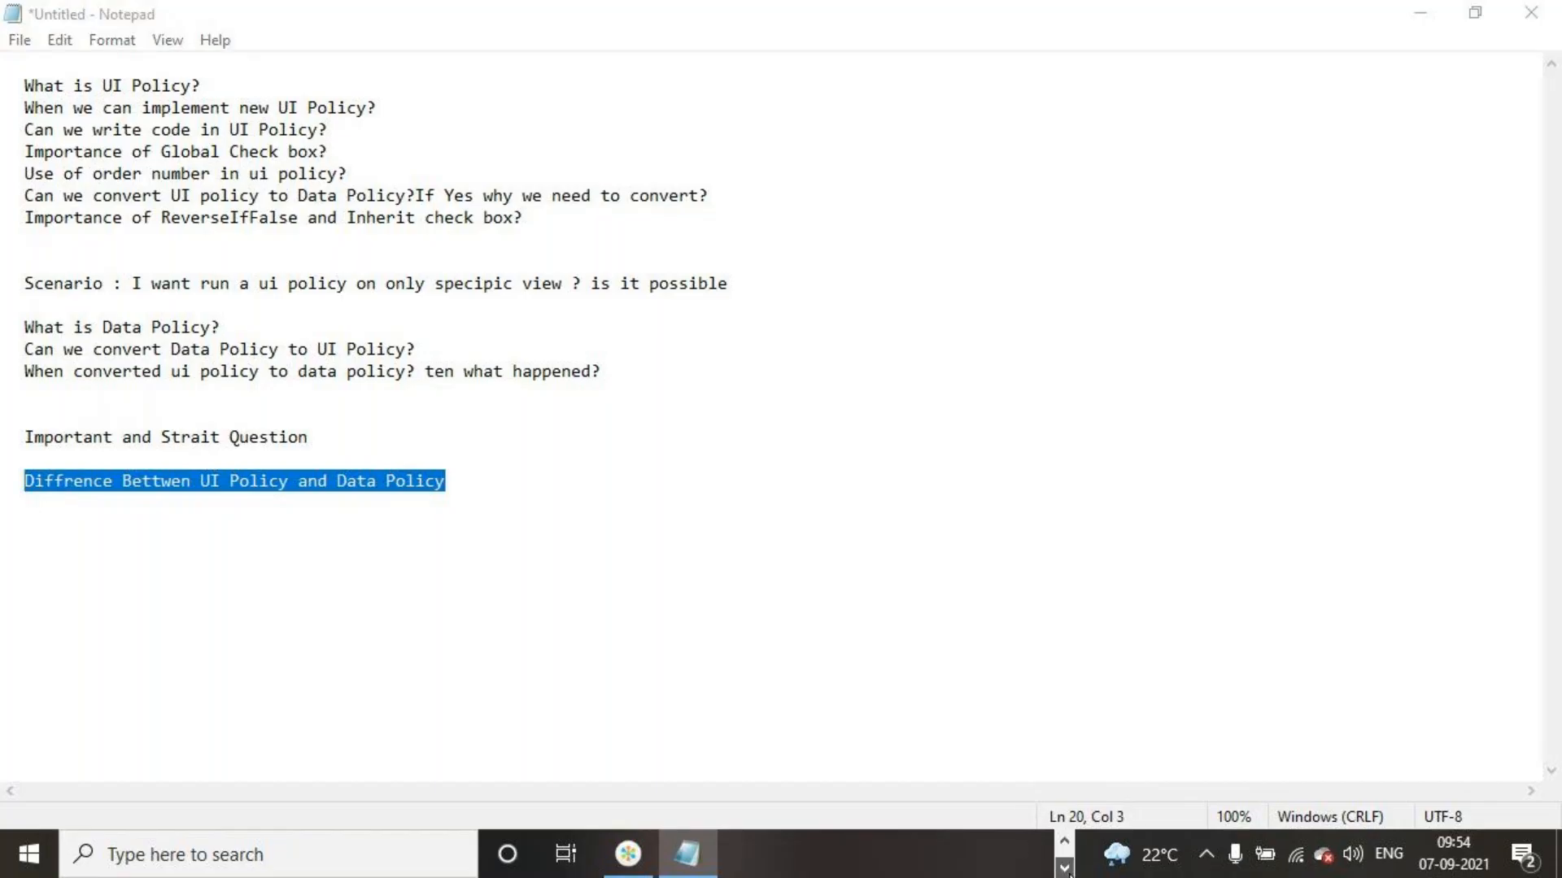
{"action": "left_click", "coordinate": [627, 860]}
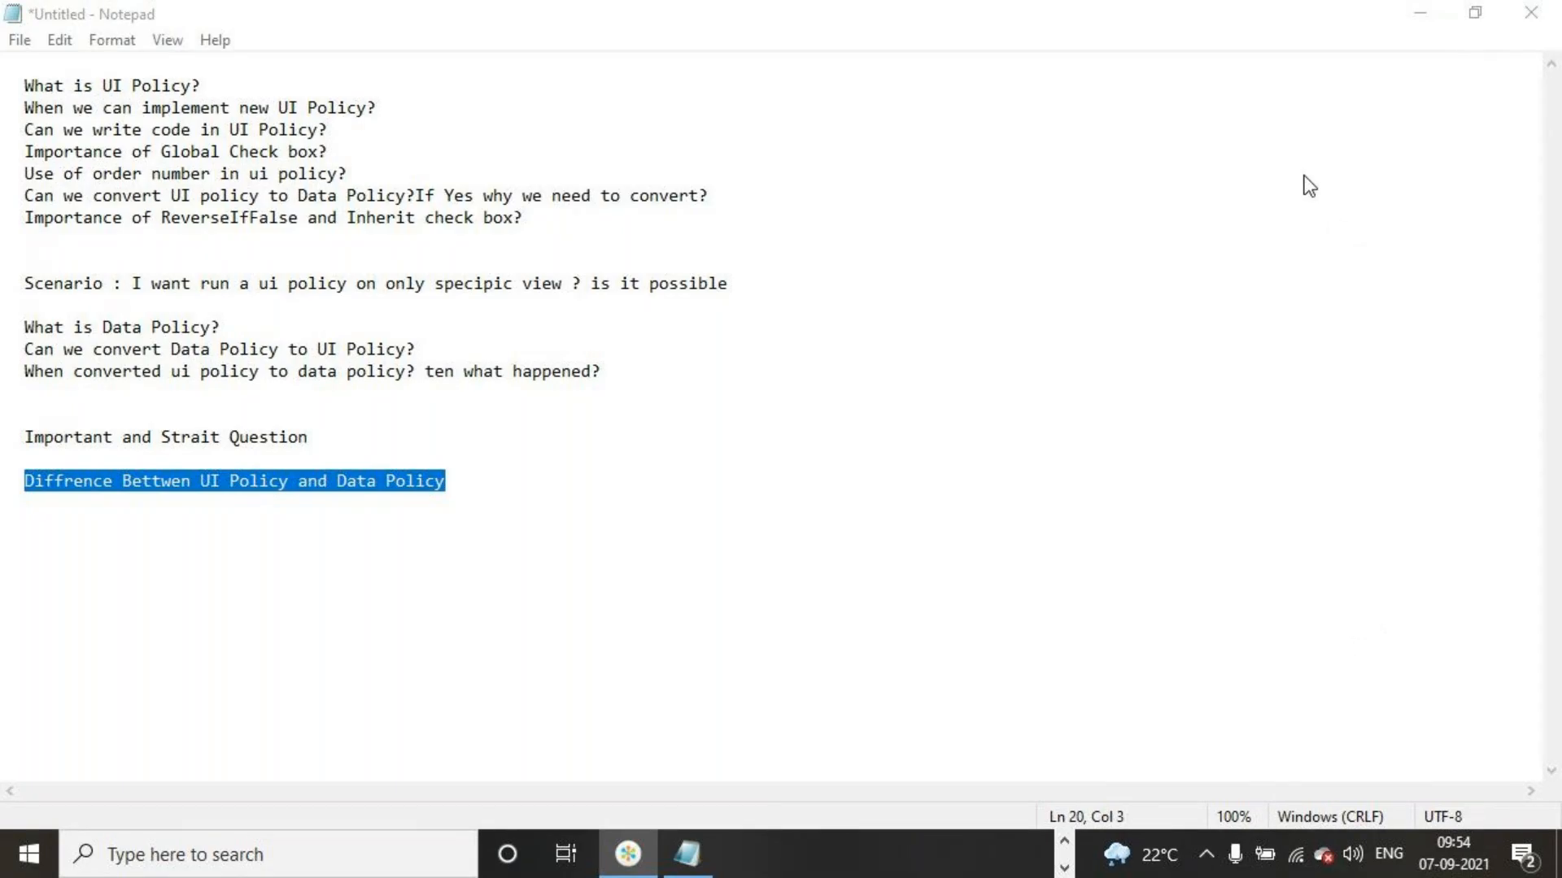
{"action": "left_click", "coordinate": [1241, 46]}
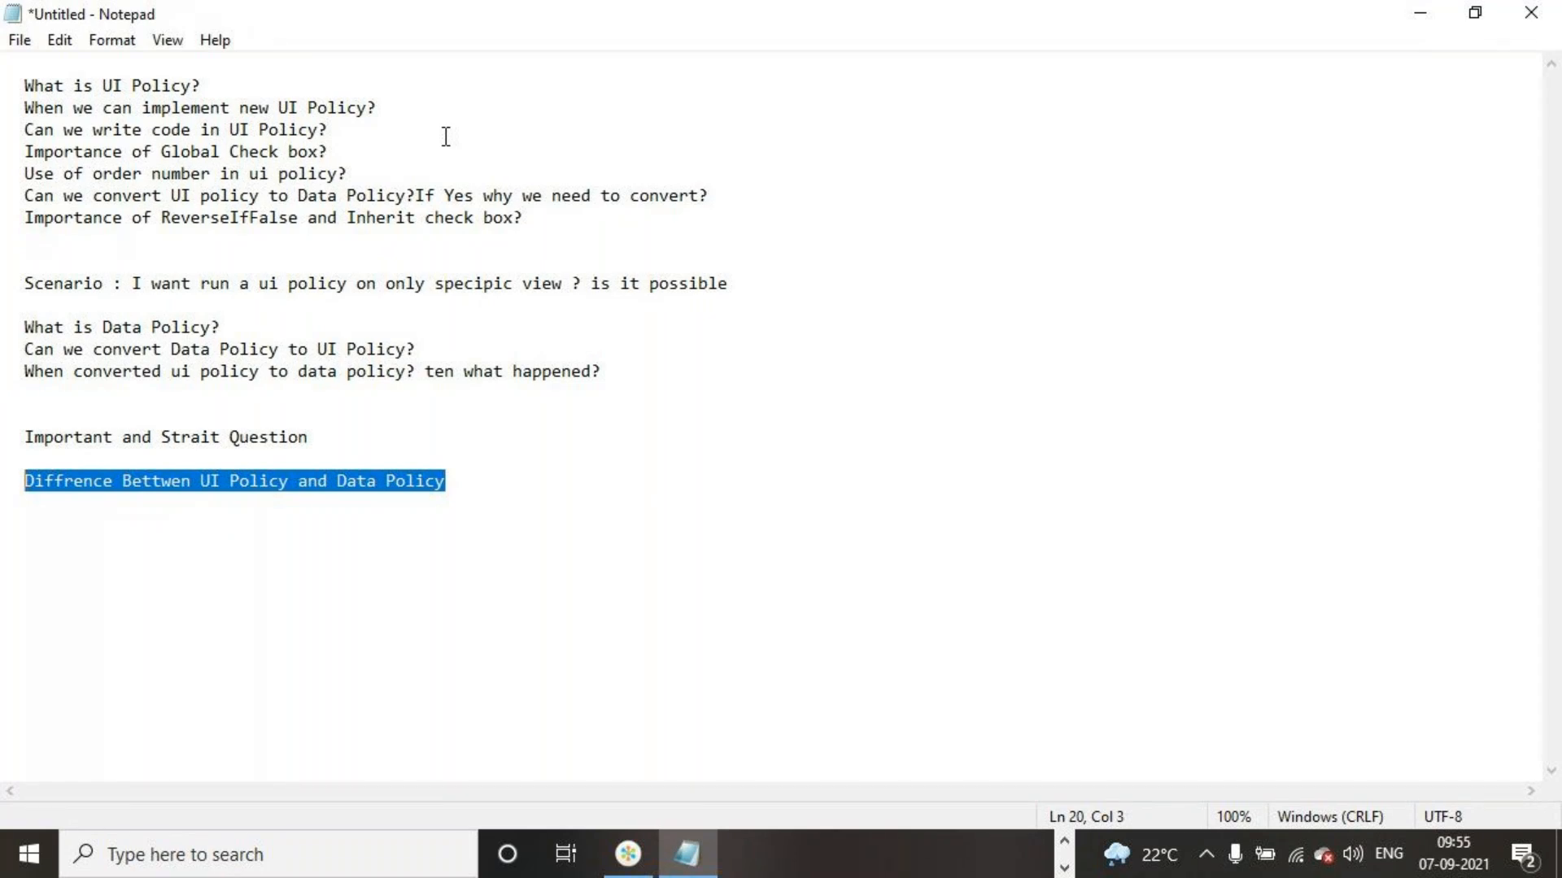
{"action": "left_click", "coordinate": [811, 421]}
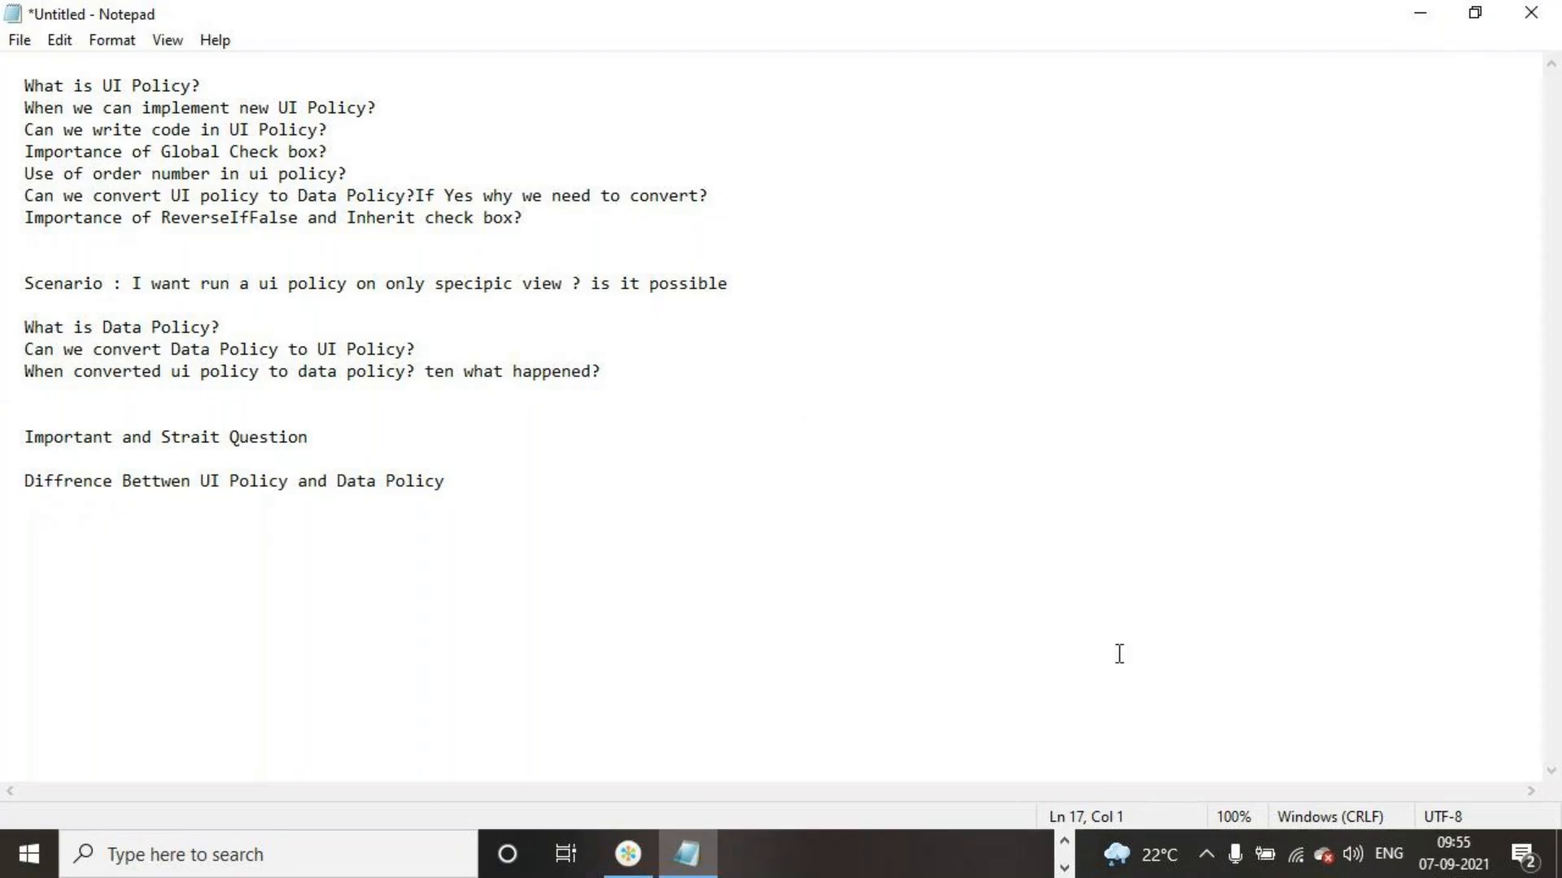
Switch to the GoTo meeting application and bring up its window
{"action": "left_click", "coordinate": [1064, 868]}
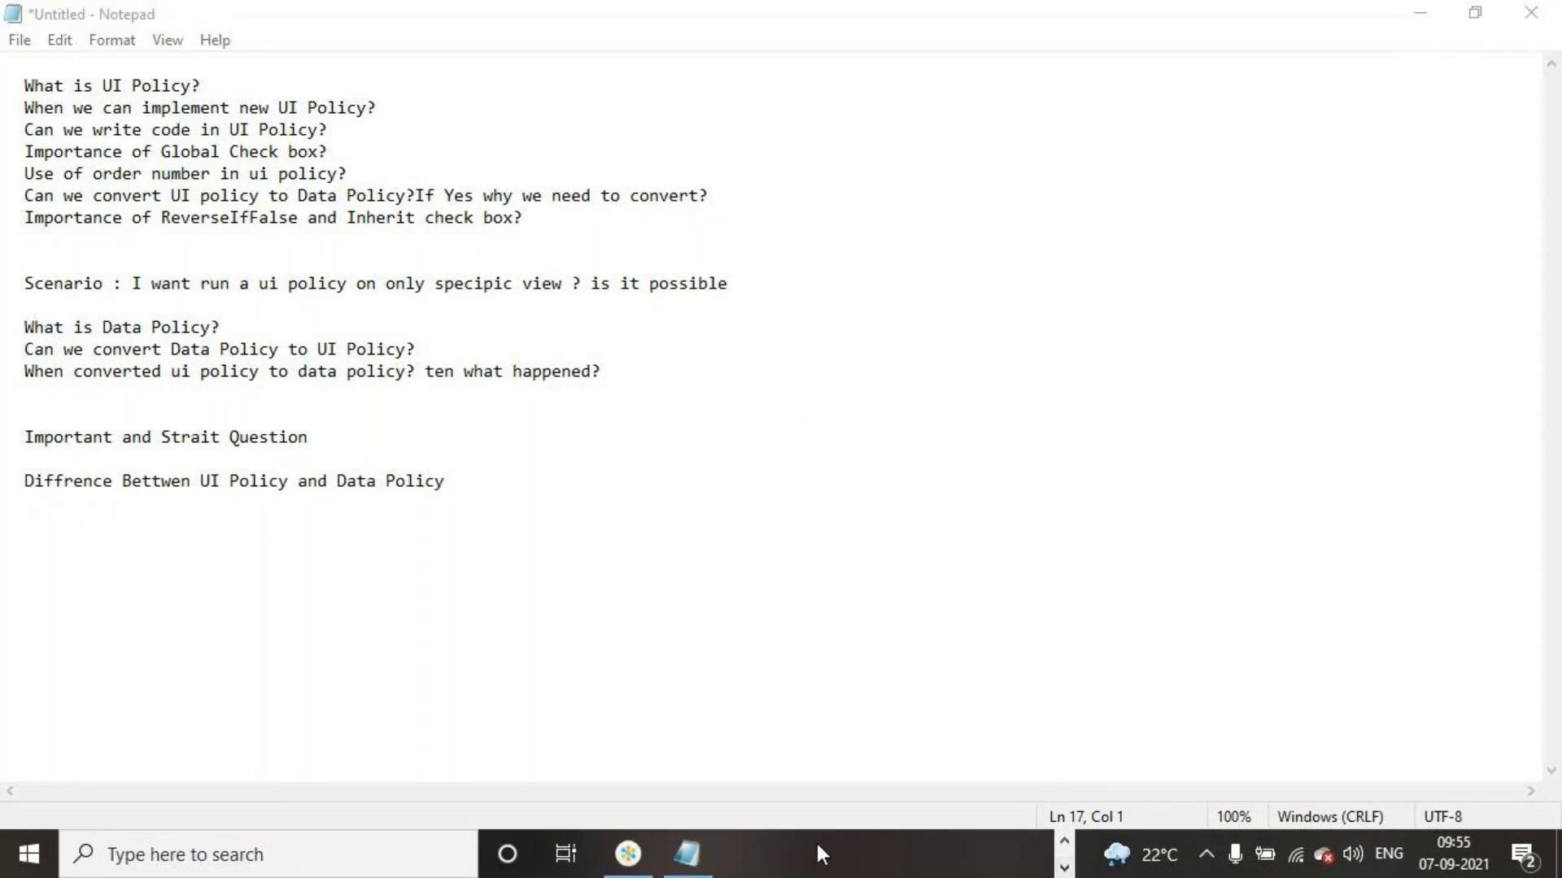
{"action": "left_click", "coordinate": [1067, 841]}
{"action": "left_click", "coordinate": [1028, 854]}
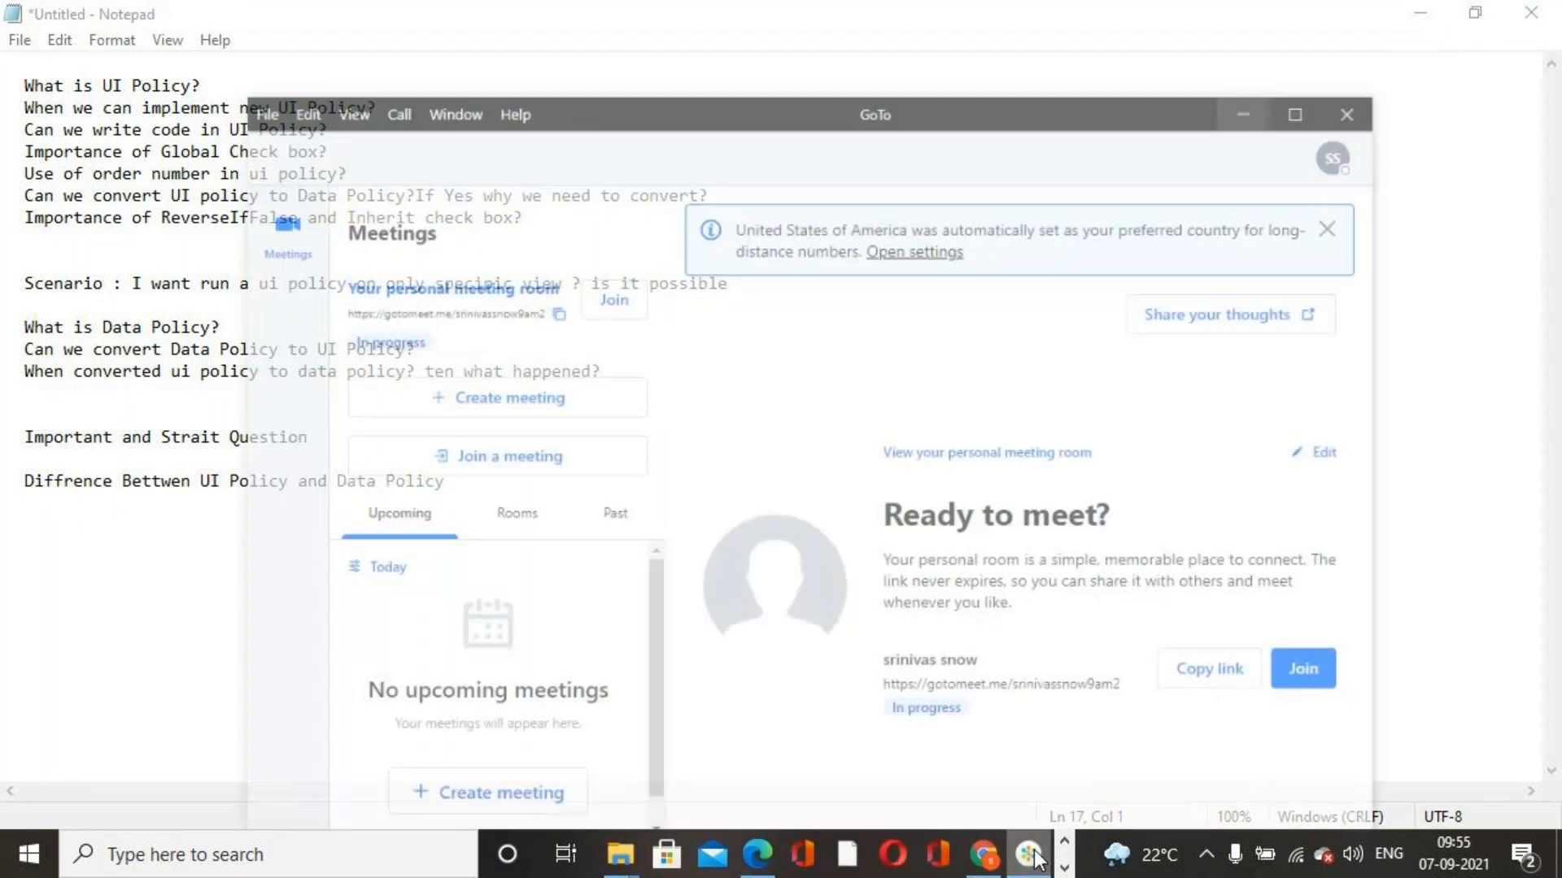
{"action": "left_click", "coordinate": [1064, 868]}
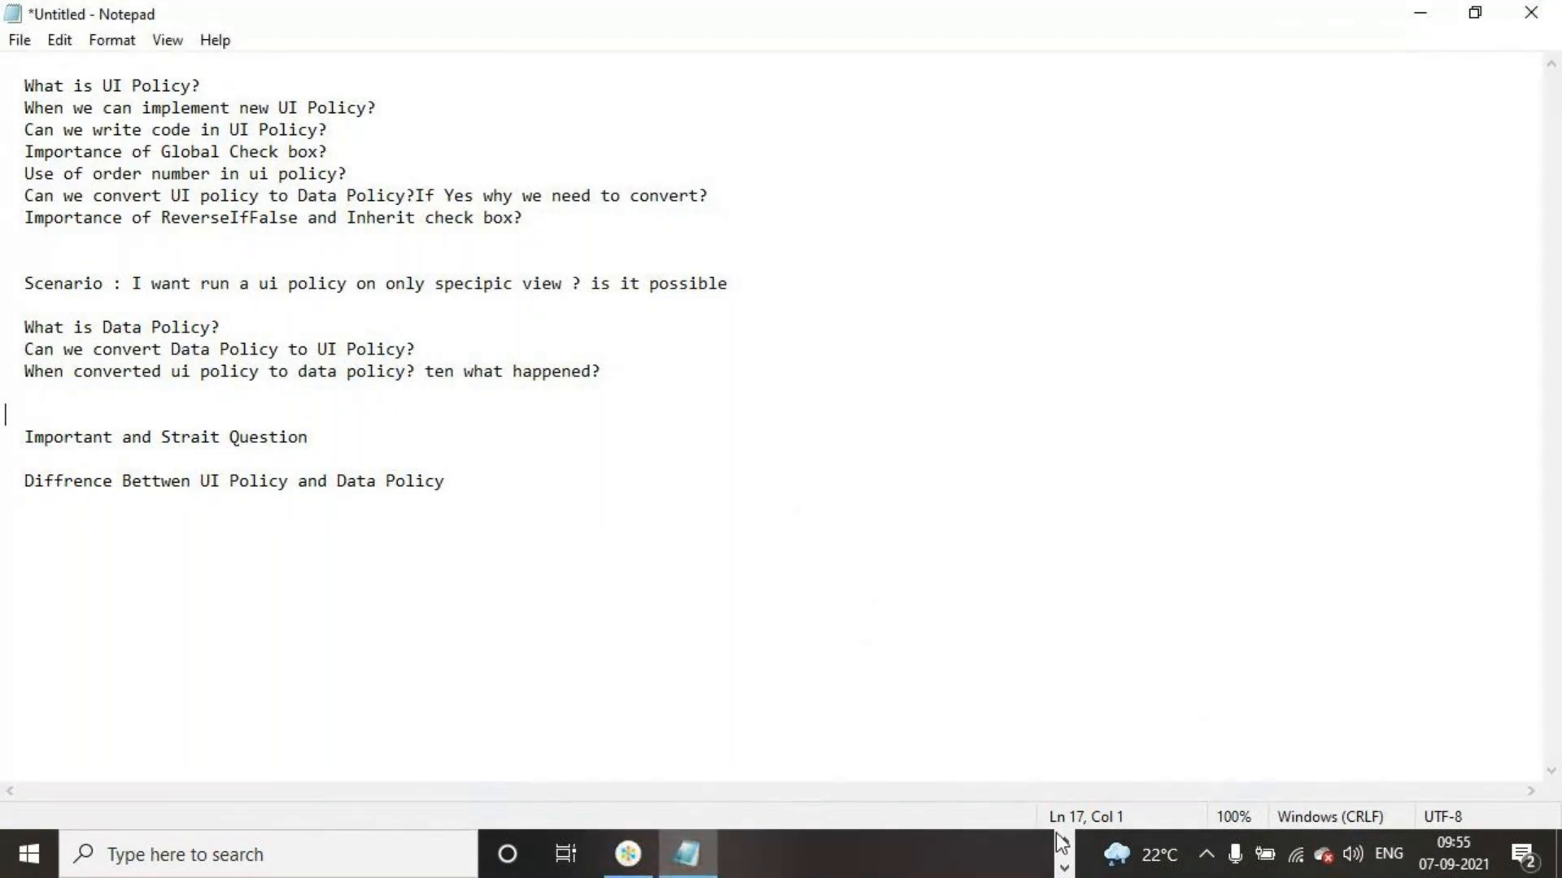
{"action": "left_click", "coordinate": [626, 860]}
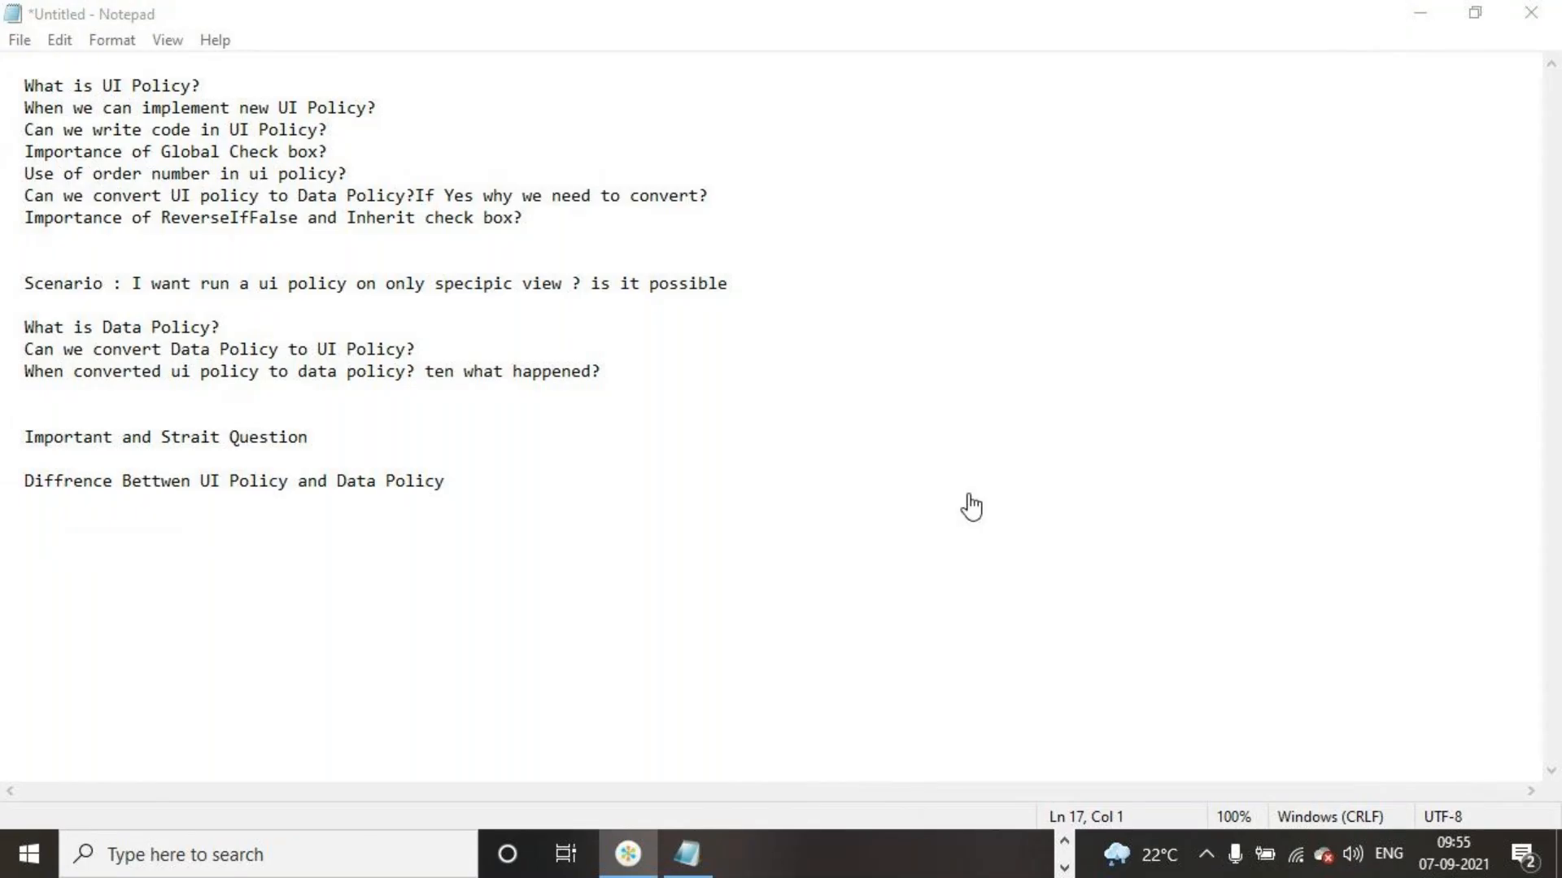